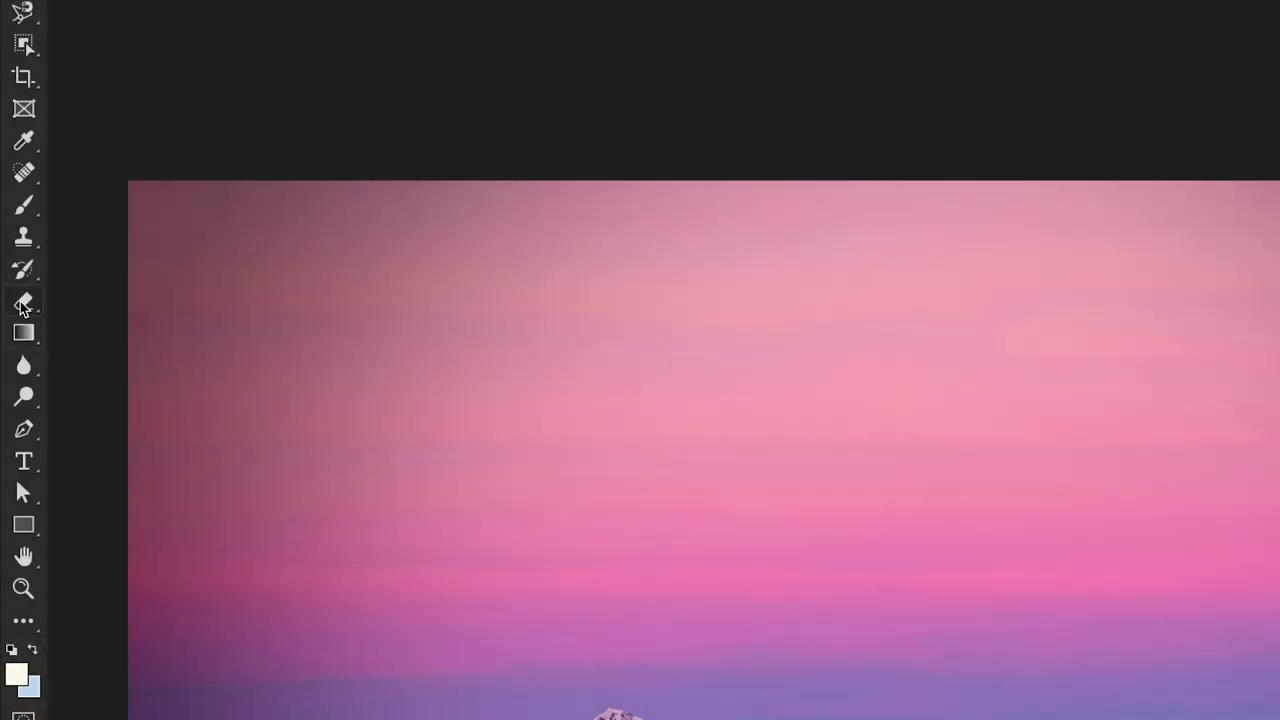
Erase a soft round patch at the left of the pink sunset image with the standard Eraser Tool.
{"action": "left_click", "coordinate": [22, 302]}
{"action": "right_click", "coordinate": [22, 302]}
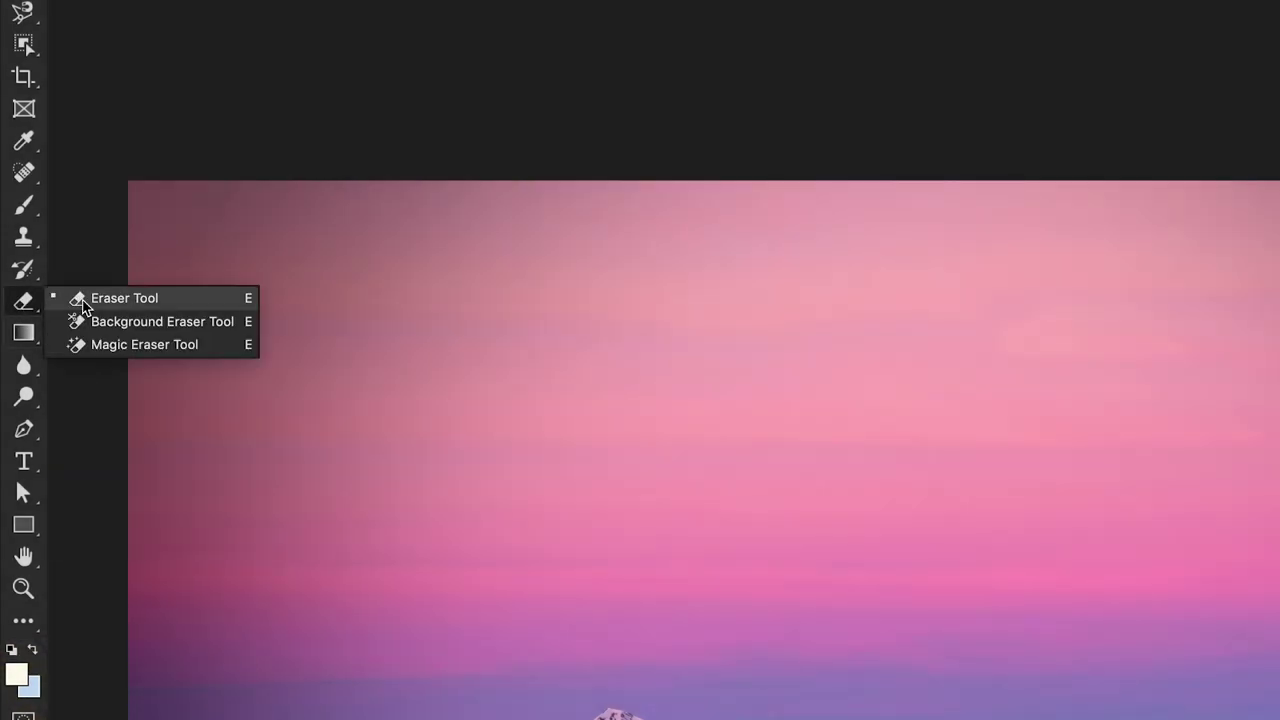
{"action": "left_click", "coordinate": [80, 296]}
{"action": "mouse_move", "coordinate": [198, 441]}
{"action": "left_mouse_down"}
{"action": "mouse_move", "coordinate": [201, 409]}
{"action": "mouse_move", "coordinate": [177, 483]}
{"action": "mouse_move", "coordinate": [260, 492]}
{"action": "mouse_move", "coordinate": [246, 420]}
{"action": "mouse_move", "coordinate": [191, 438]}
{"action": "mouse_move", "coordinate": [243, 498]}
{"action": "mouse_move", "coordinate": [275, 440]}
{"action": "left_mouse_up"}
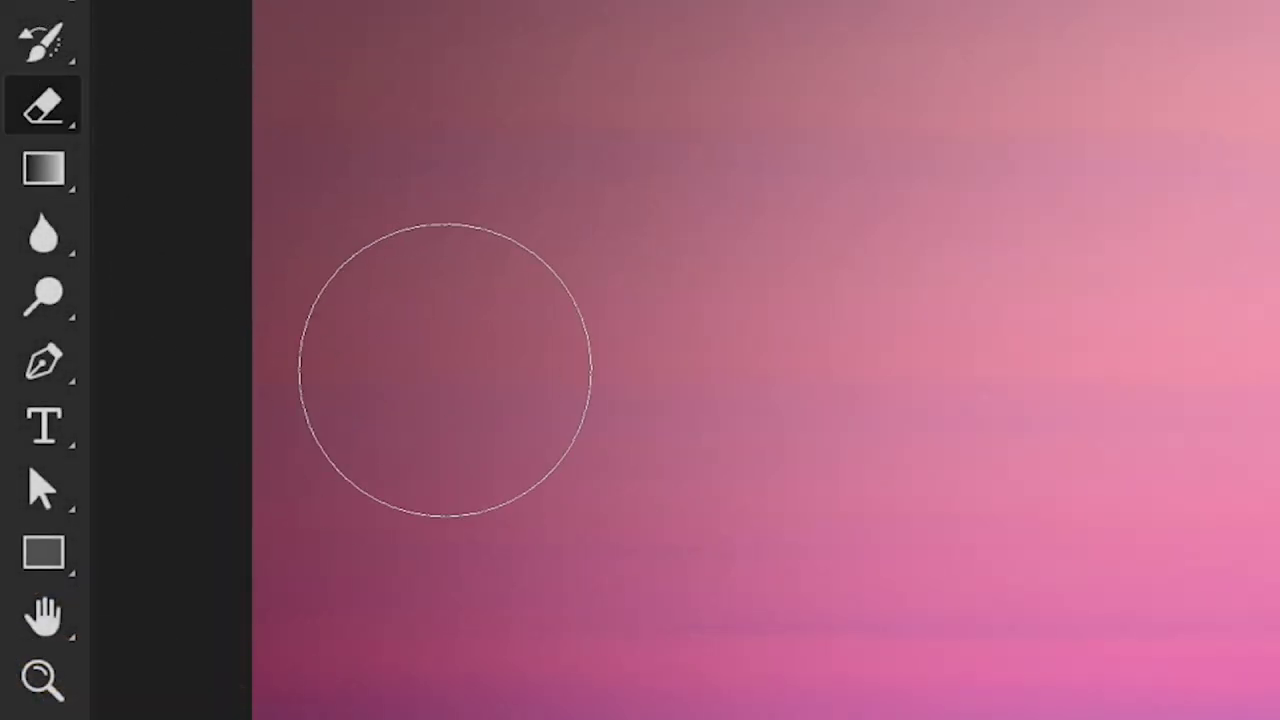
Erase a bigger soft area of the sunset sky with another eraser stroke.
{"action": "mouse_move", "coordinate": [443, 371]}
{"action": "left_mouse_down"}
{"action": "mouse_move", "coordinate": [364, 347]}
{"action": "mouse_move", "coordinate": [404, 515]}
{"action": "mouse_move", "coordinate": [525, 430]}
{"action": "mouse_move", "coordinate": [425, 333]}
{"action": "mouse_move", "coordinate": [379, 403]}
{"action": "mouse_move", "coordinate": [542, 494]}
{"action": "mouse_move", "coordinate": [539, 363]}
{"action": "mouse_move", "coordinate": [424, 370]}
{"action": "mouse_move", "coordinate": [458, 460]}
{"action": "mouse_move", "coordinate": [514, 398]}
{"action": "left_mouse_up"}
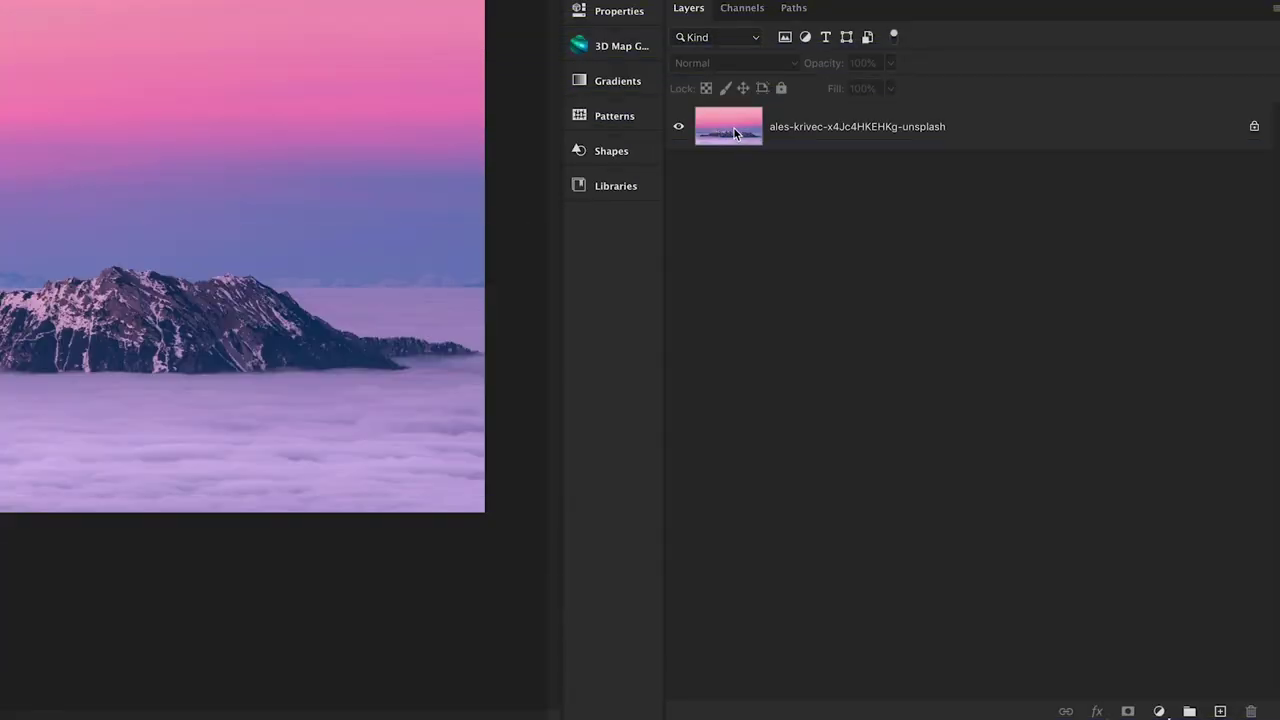
On the sunset layer, enlarge the brush and paint black on the mask to hide a sky patch.
{"action": "left_click", "coordinate": [734, 130]}
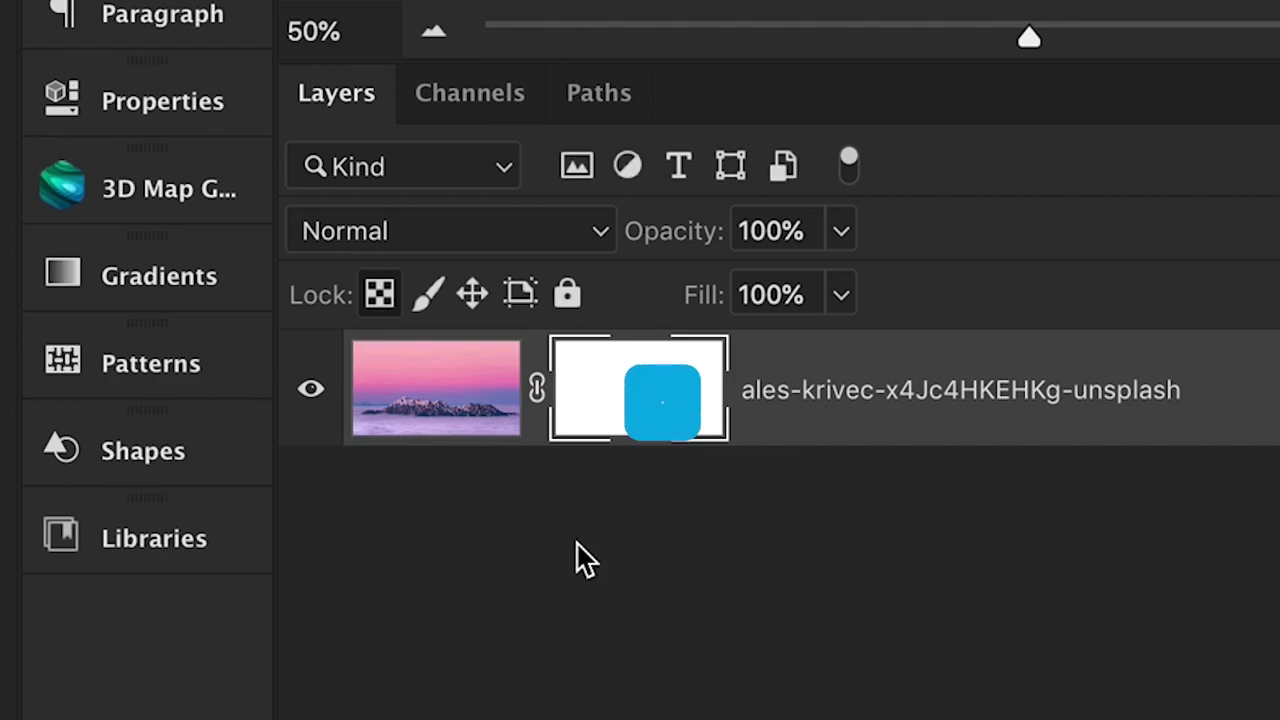
{"action": "left_click_drag", "start_coordinate": [414, 149], "coordinate": [560, 152]}
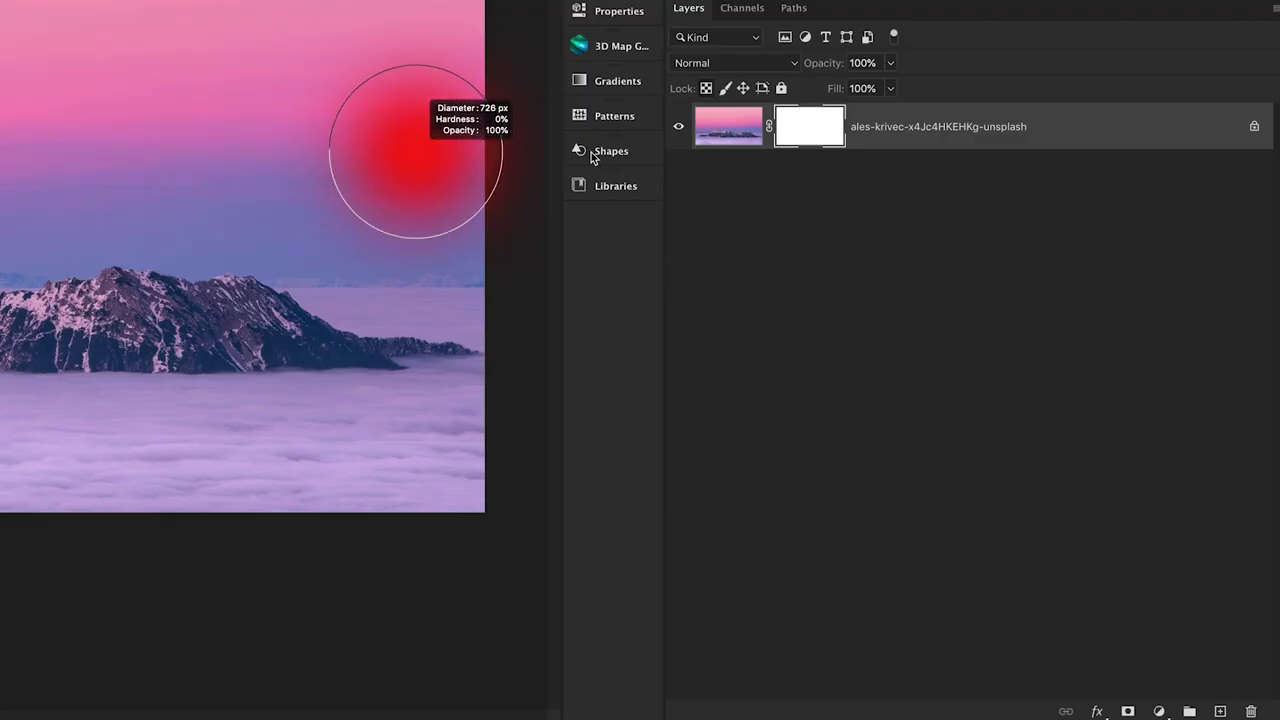
{"action": "mouse_move", "coordinate": [391, 126]}
{"action": "left_mouse_down"}
{"action": "mouse_move", "coordinate": [398, 164]}
{"action": "mouse_move", "coordinate": [374, 105]}
{"action": "mouse_move", "coordinate": [393, 167]}
{"action": "mouse_move", "coordinate": [411, 104]}
{"action": "mouse_move", "coordinate": [373, 151]}
{"action": "mouse_move", "coordinate": [417, 100]}
{"action": "mouse_move", "coordinate": [379, 153]}
{"action": "mouse_move", "coordinate": [442, 108]}
{"action": "mouse_move", "coordinate": [377, 150]}
{"action": "mouse_move", "coordinate": [433, 117]}
{"action": "mouse_move", "coordinate": [377, 147]}
{"action": "mouse_move", "coordinate": [434, 130]}
{"action": "mouse_move", "coordinate": [386, 137]}
{"action": "left_mouse_up"}
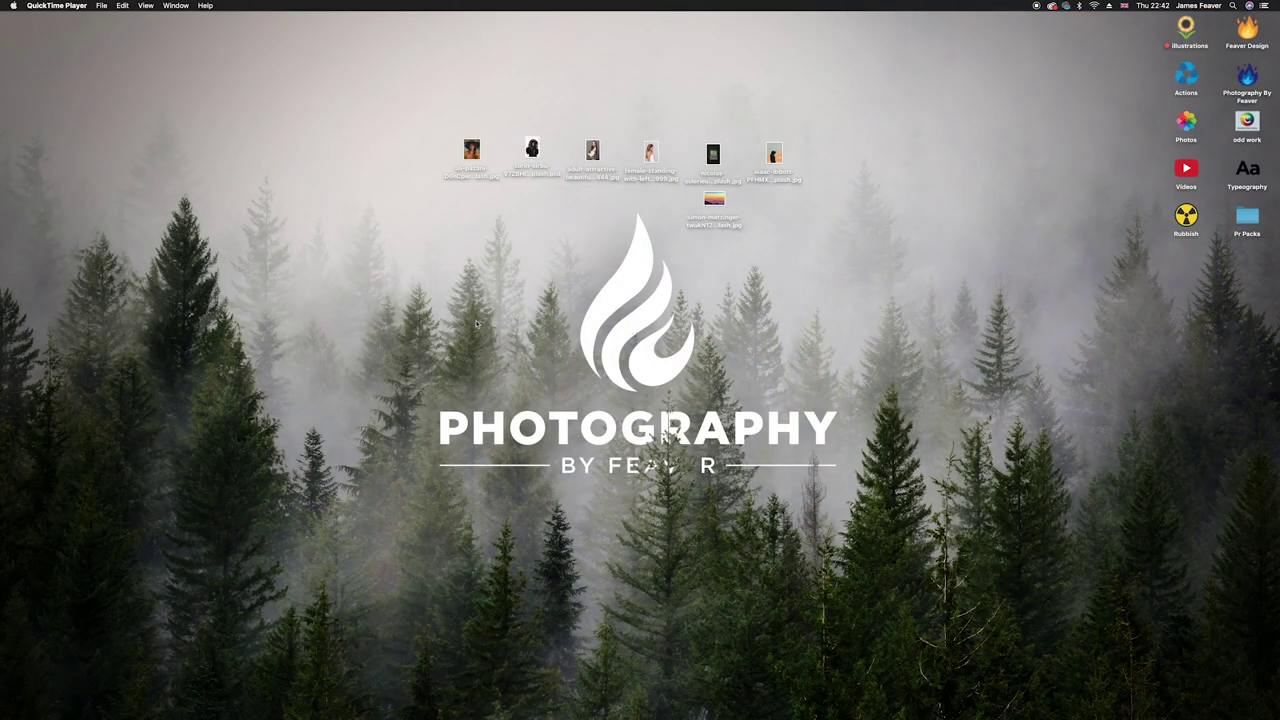
Open the portrait photo from the desktop in Photoshop.
{"action": "double_click", "coordinate": [471, 155]}
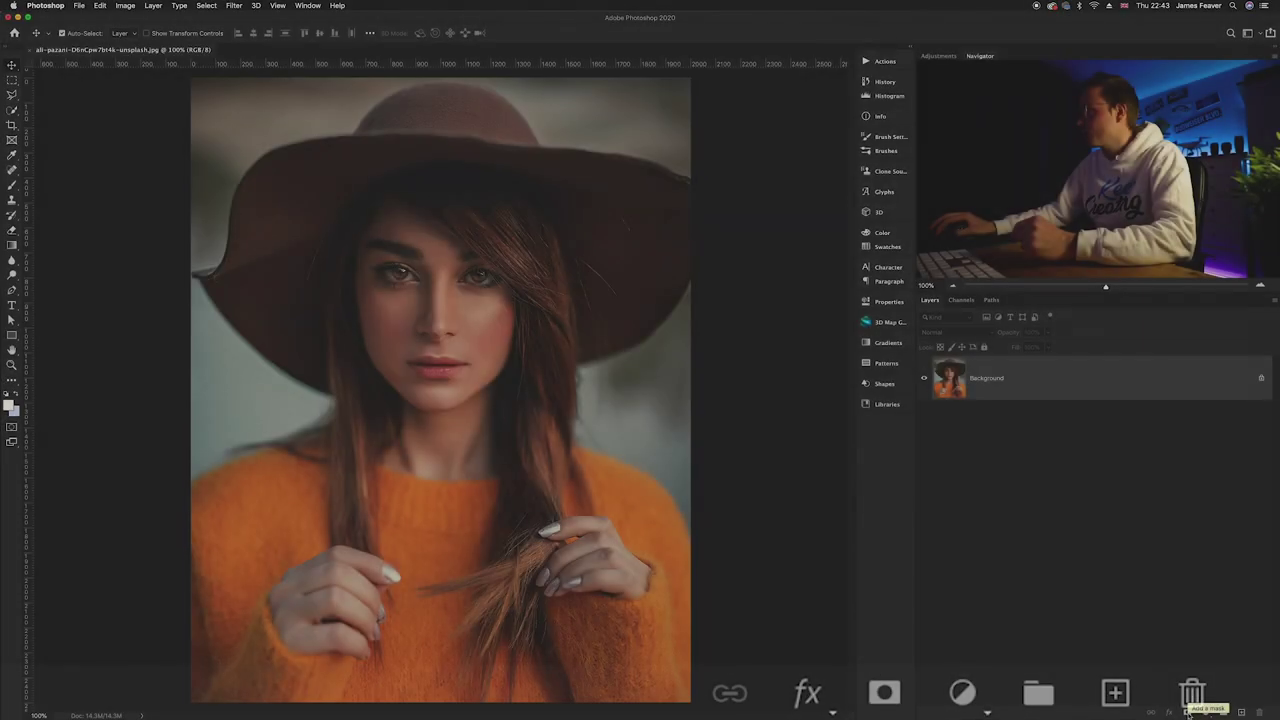
Add a white layer mask to the portrait layer and switch to the Brush tool.
{"action": "left_click", "coordinate": [1187, 712]}
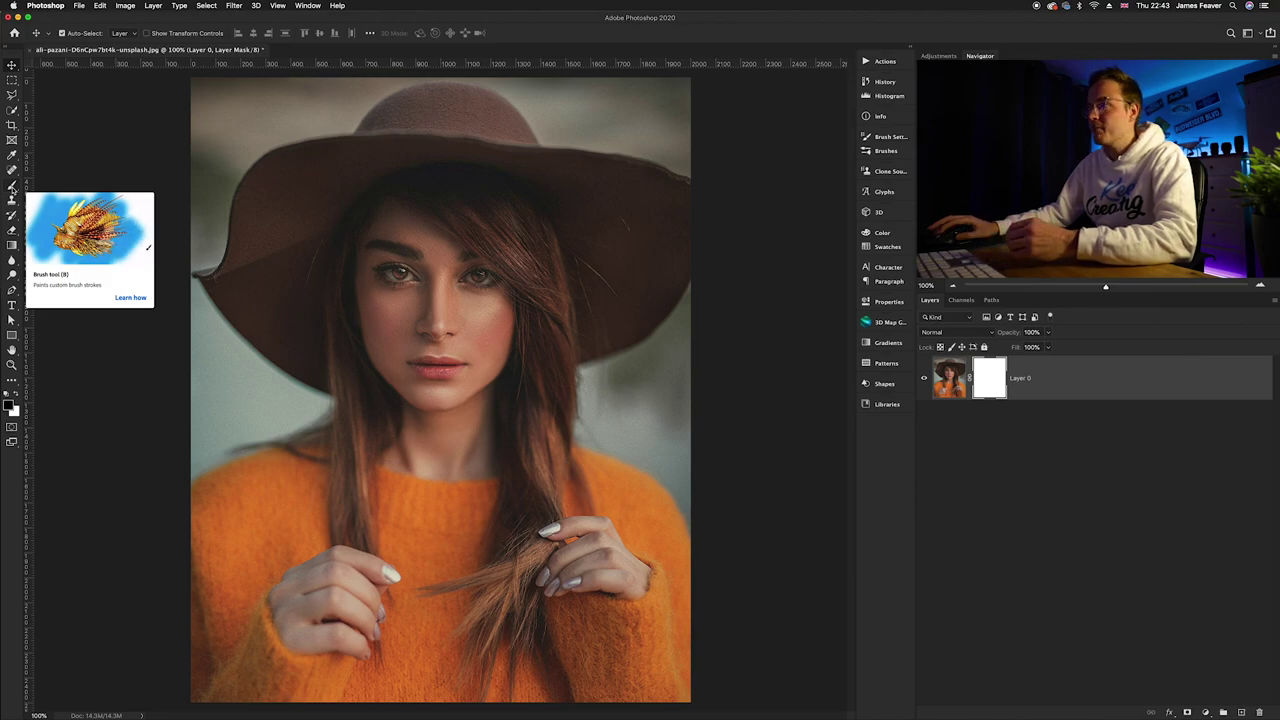
{"action": "left_click", "coordinate": [12, 187]}
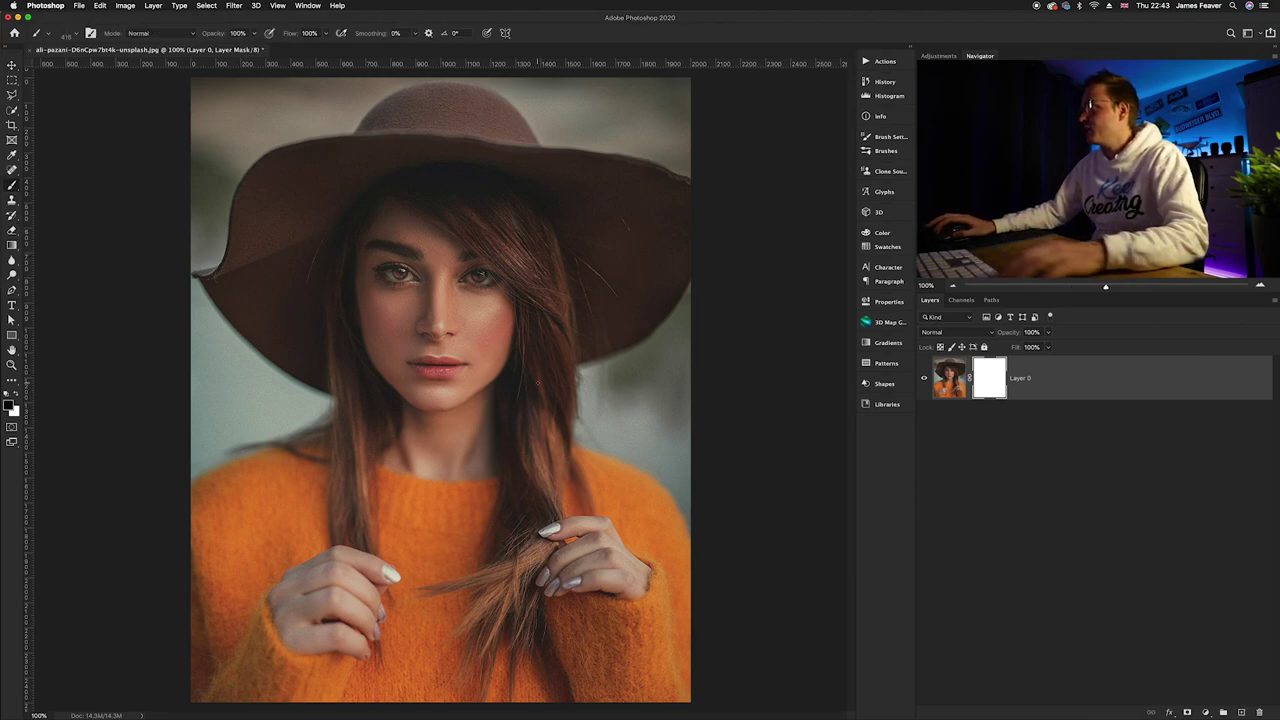
{"action": "left_click_drag", "start_coordinate": [640, 405], "coordinate": [600, 400]}
Set the brush to 134 px and mask out the background beside the hat brim.
{"action": "scroll", "coordinate": [600, 400], "scroll_direction": "up", "scroll_amount": 4}
{"action": "left_click_drag", "start_coordinate": [557, 355], "coordinate": [563, 371]}
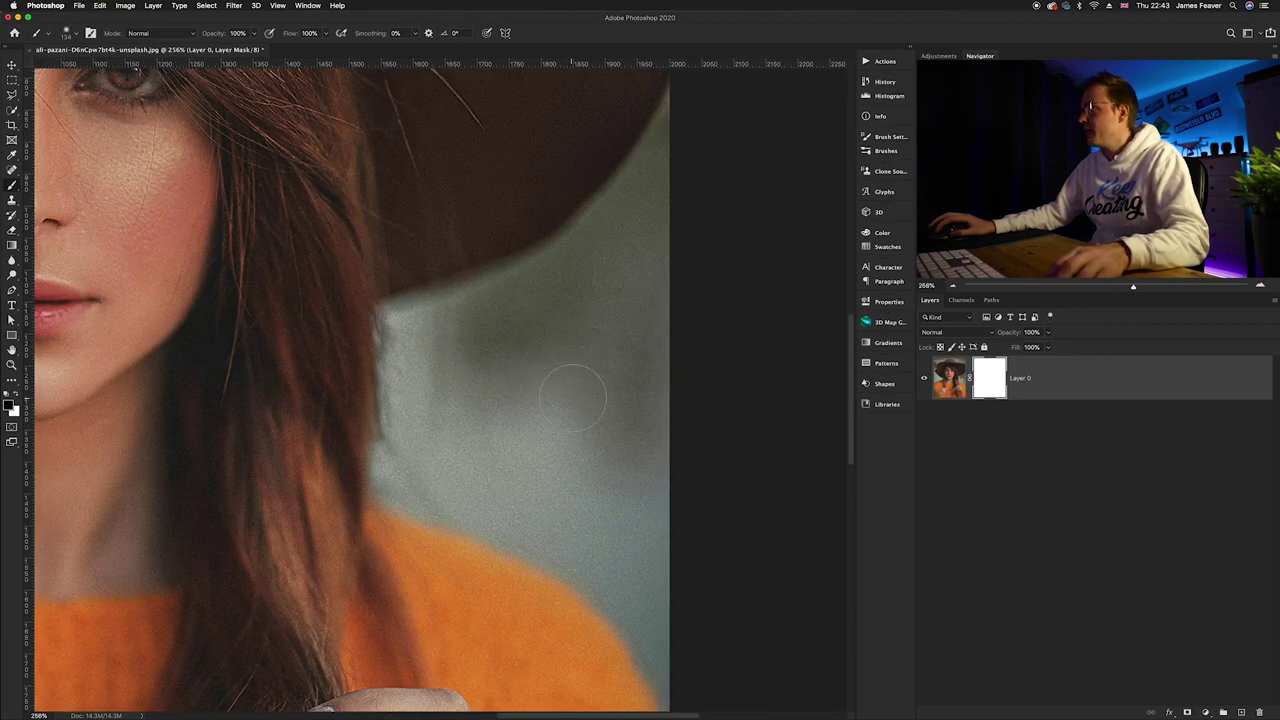
{"action": "left_click_drag", "start_coordinate": [650, 266], "coordinate": [600, 370]}
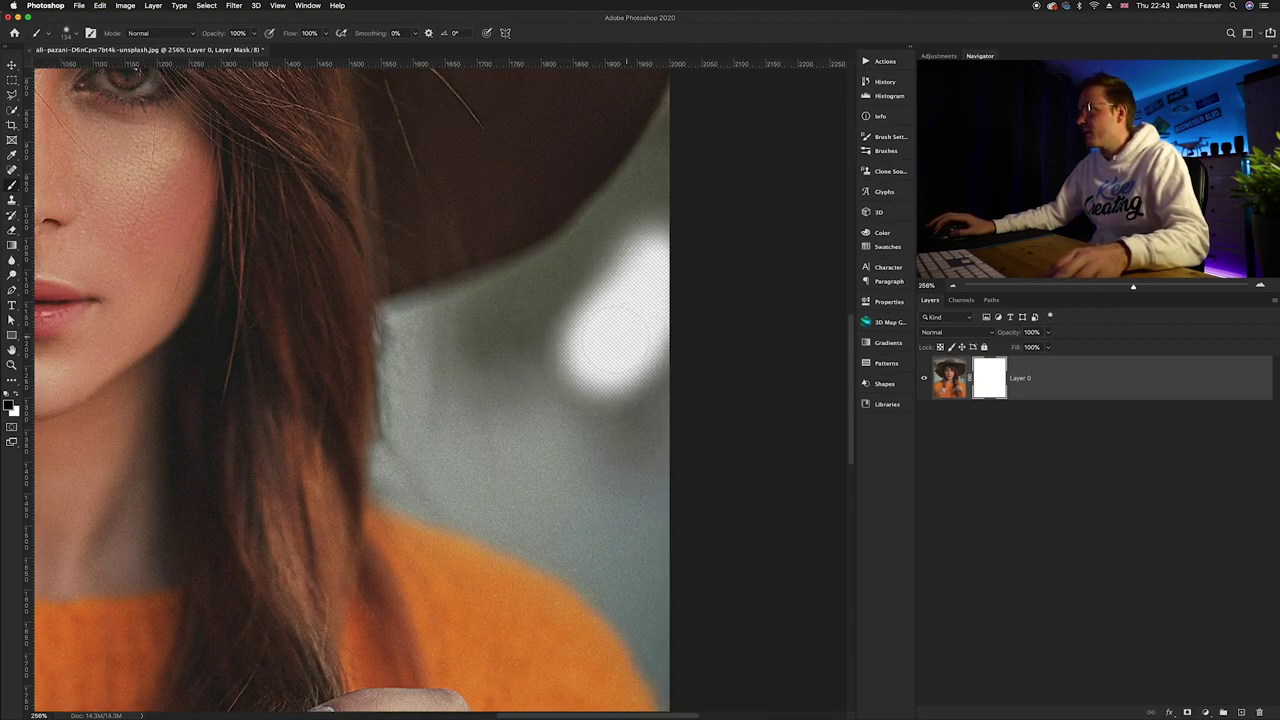
{"action": "scroll", "coordinate": [560, 330], "scroll_direction": "up", "scroll_amount": 2}
{"action": "scroll", "coordinate": [559, 330], "scroll_direction": "up", "scroll_amount": 3}
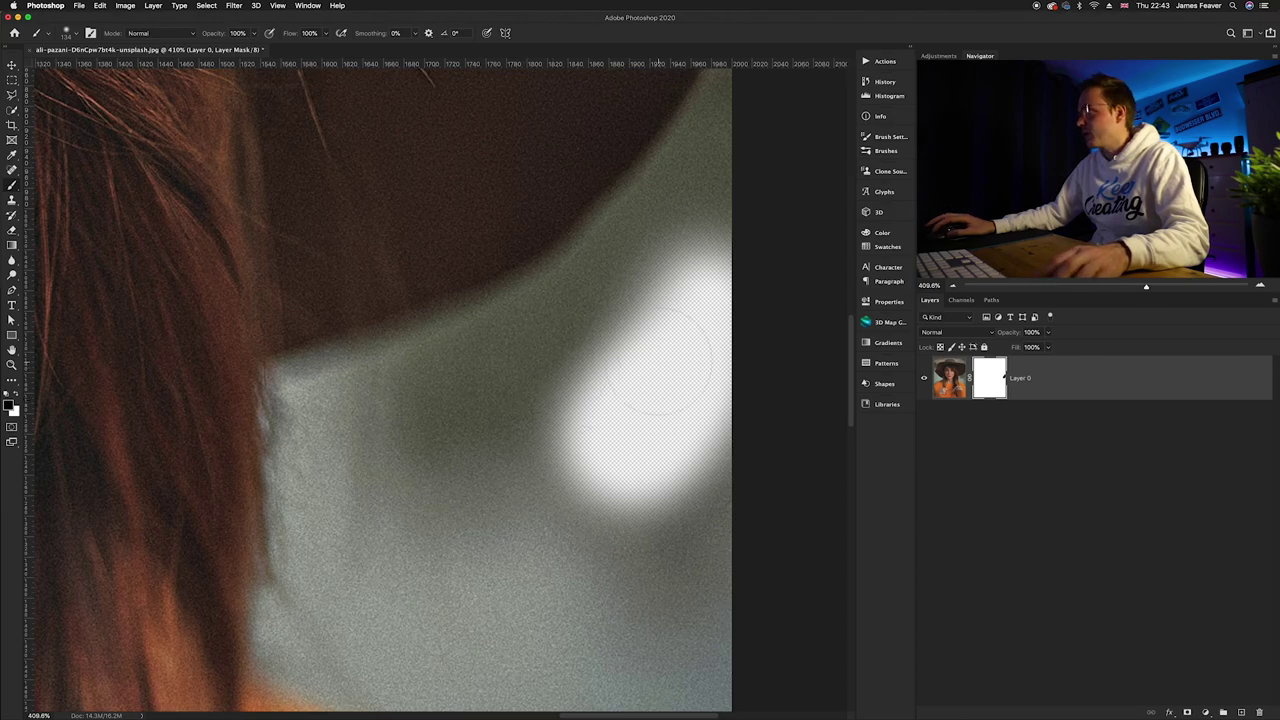
{"action": "left_click_drag", "start_coordinate": [689, 309], "coordinate": [605, 412]}
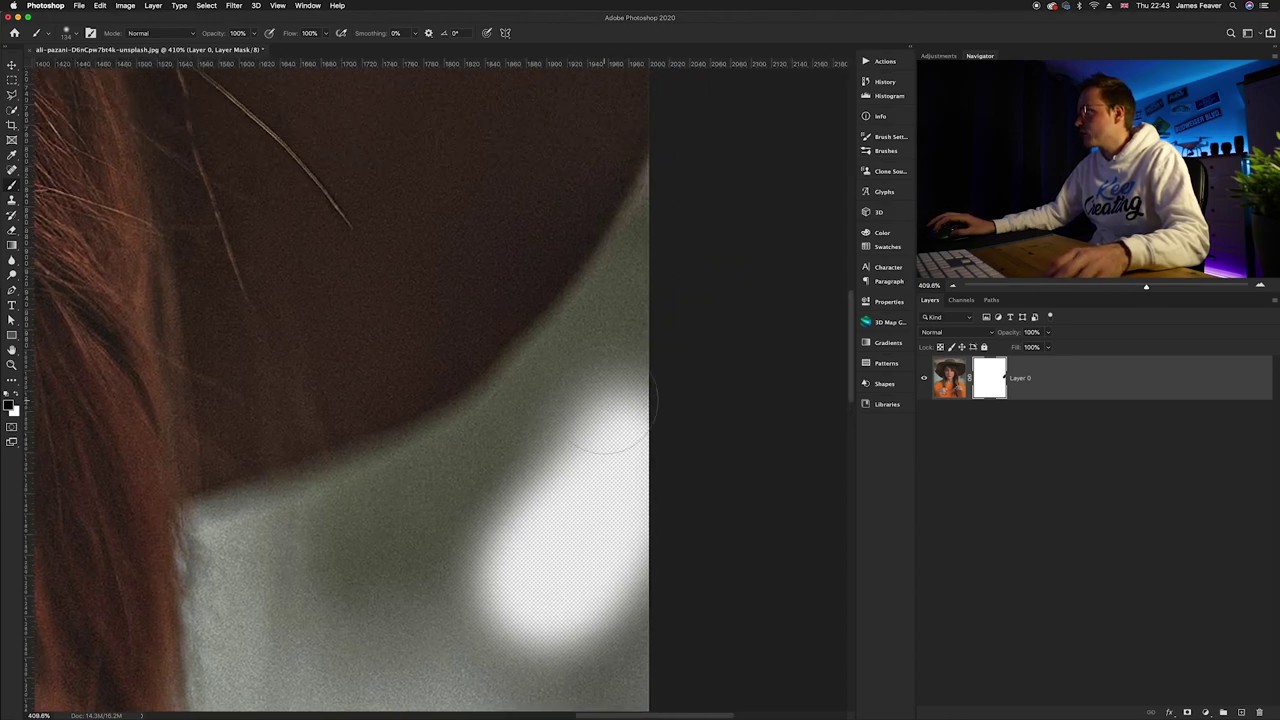
{"action": "right_click", "coordinate": [650, 318]}
{"action": "left_click", "coordinate": [650, 318]}
{"action": "mouse_move", "coordinate": [575, 388]}
{"action": "left_mouse_down"}
{"action": "mouse_move", "coordinate": [600, 386]}
{"action": "mouse_move", "coordinate": [585, 390]}
{"action": "left_mouse_up"}
{"action": "mouse_move", "coordinate": [630, 265]}
{"action": "left_mouse_down"}
{"action": "mouse_move", "coordinate": [617, 326]}
{"action": "mouse_move", "coordinate": [656, 266]}
{"action": "mouse_move", "coordinate": [665, 187]}
{"action": "mouse_move", "coordinate": [607, 320]}
{"action": "mouse_move", "coordinate": [597, 327]}
{"action": "mouse_move", "coordinate": [613, 303]}
{"action": "mouse_move", "coordinate": [497, 412]}
{"action": "mouse_move", "coordinate": [598, 318]}
{"action": "mouse_move", "coordinate": [660, 220]}
{"action": "mouse_move", "coordinate": [462, 458]}
{"action": "mouse_move", "coordinate": [632, 341]}
{"action": "mouse_move", "coordinate": [687, 250]}
{"action": "mouse_move", "coordinate": [613, 320]}
{"action": "mouse_move", "coordinate": [387, 398]}
{"action": "mouse_move", "coordinate": [481, 200]}
{"action": "mouse_move", "coordinate": [451, 466]}
{"action": "mouse_move", "coordinate": [377, 275]}
{"action": "mouse_move", "coordinate": [337, 266]}
{"action": "mouse_move", "coordinate": [628, 385]}
{"action": "left_mouse_up"}
Mask the background along the hat edge, the hair band, the sweater edge and the grey shape.
{"action": "mouse_move", "coordinate": [350, 270]}
{"action": "left_mouse_down"}
{"action": "mouse_move", "coordinate": [640, 395]}
{"action": "mouse_move", "coordinate": [680, 430]}
{"action": "left_mouse_up"}
{"action": "mouse_move", "coordinate": [600, 351]}
{"action": "left_mouse_down"}
{"action": "mouse_move", "coordinate": [357, 125]}
{"action": "mouse_move", "coordinate": [425, 190]}
{"action": "mouse_move", "coordinate": [514, 314]}
{"action": "mouse_move", "coordinate": [532, 440]}
{"action": "left_mouse_up"}
{"action": "mouse_move", "coordinate": [497, 265]}
{"action": "left_mouse_down"}
{"action": "mouse_move", "coordinate": [714, 689]}
{"action": "mouse_move", "coordinate": [704, 705]}
{"action": "left_mouse_up"}
{"action": "mouse_move", "coordinate": [265, 402]}
{"action": "left_mouse_down"}
{"action": "mouse_move", "coordinate": [804, 424]}
{"action": "mouse_move", "coordinate": [577, 424]}
{"action": "mouse_move", "coordinate": [531, 439]}
{"action": "mouse_move", "coordinate": [259, 423]}
{"action": "mouse_move", "coordinate": [680, 491]}
{"action": "left_mouse_up"}
{"action": "scroll", "coordinate": [329, 349], "scroll_direction": "down", "scroll_amount": 3}
{"action": "mouse_move", "coordinate": [390, 378]}
{"action": "left_mouse_down"}
{"action": "mouse_move", "coordinate": [562, 420]}
{"action": "mouse_move", "coordinate": [497, 401]}
{"action": "mouse_move", "coordinate": [497, 435]}
{"action": "mouse_move", "coordinate": [610, 523]}
{"action": "mouse_move", "coordinate": [677, 600]}
{"action": "left_mouse_up"}
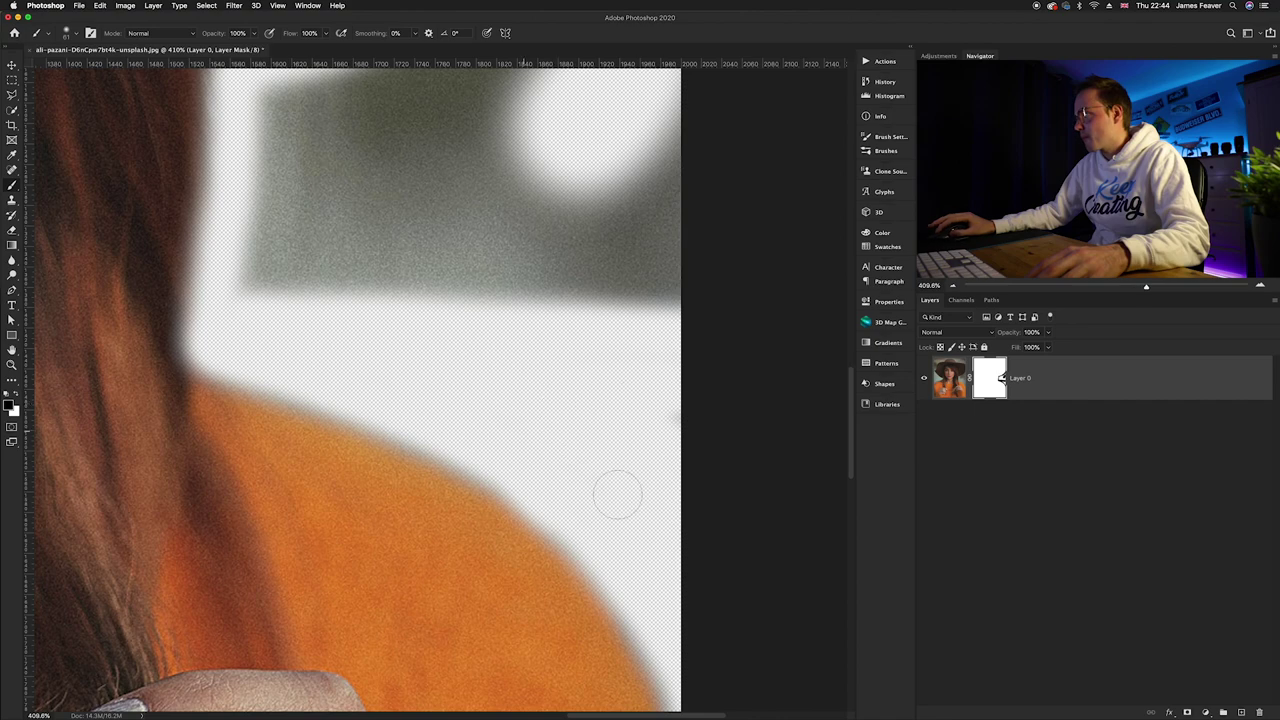
{"action": "scroll", "coordinate": [614, 491], "scroll_direction": "up", "scroll_amount": 3}
{"action": "left_click_drag", "start_coordinate": [720, 330], "coordinate": [400, 343]}
Paint out the remaining grey background shapes on Layer 0's mask.
{"action": "scroll", "coordinate": [400, 343], "scroll_direction": "up", "scroll_amount": 3}
{"action": "left_click_drag", "start_coordinate": [347, 385], "coordinate": [371, 420]}
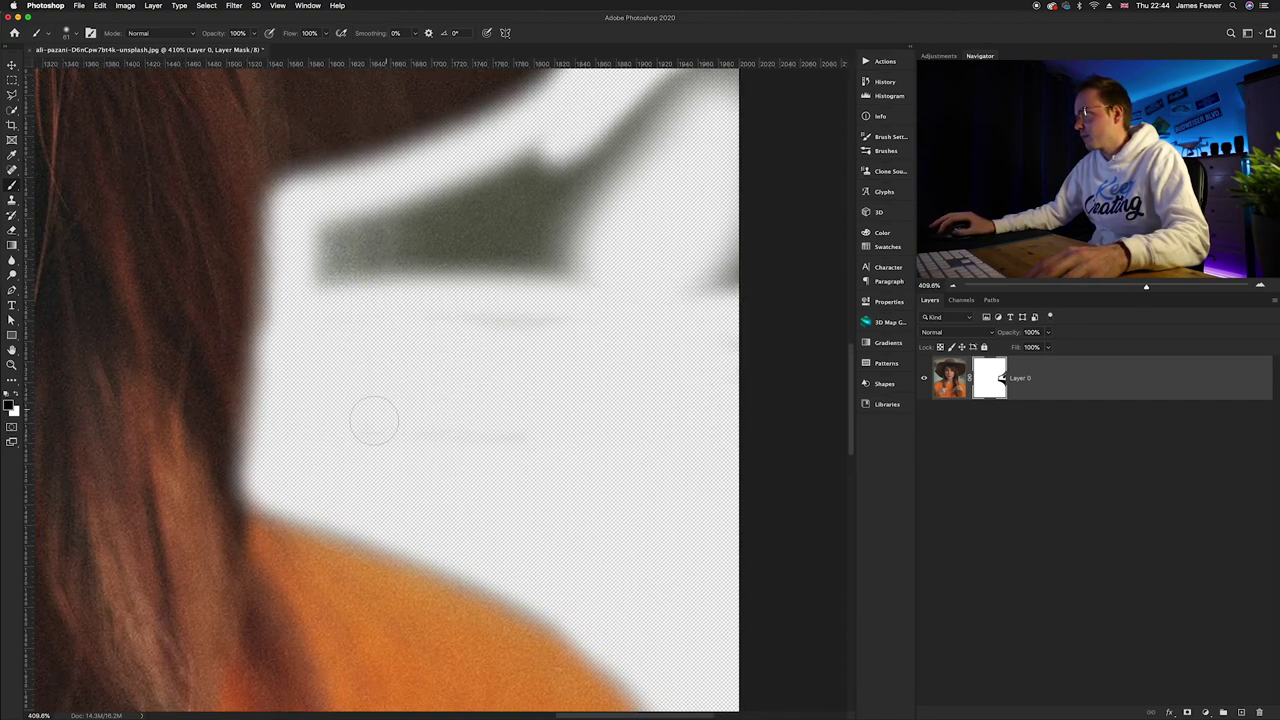
{"action": "scroll", "coordinate": [551, 457], "scroll_direction": "up", "scroll_amount": 3}
{"action": "mouse_move", "coordinate": [551, 457]}
{"action": "left_mouse_down"}
{"action": "mouse_move", "coordinate": [320, 380]}
{"action": "mouse_move", "coordinate": [317, 413]}
{"action": "mouse_move", "coordinate": [757, 157]}
{"action": "mouse_move", "coordinate": [771, 400]}
{"action": "mouse_move", "coordinate": [728, 430]}
{"action": "left_mouse_up"}
{"action": "left_click_drag", "start_coordinate": [429, 457], "coordinate": [425, 443]}
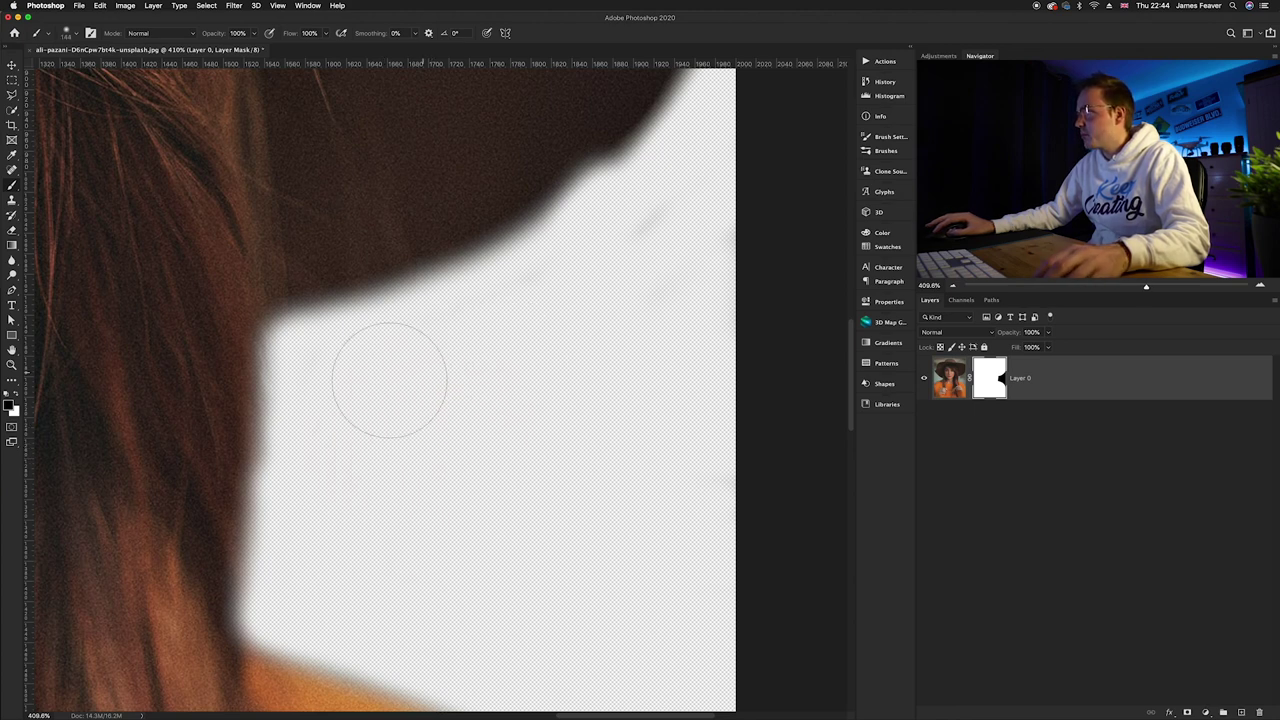
{"action": "scroll", "coordinate": [566, 329], "scroll_direction": "up", "scroll_amount": 3}
{"action": "scroll", "coordinate": [566, 329], "scroll_direction": "right", "scroll_amount": 2}
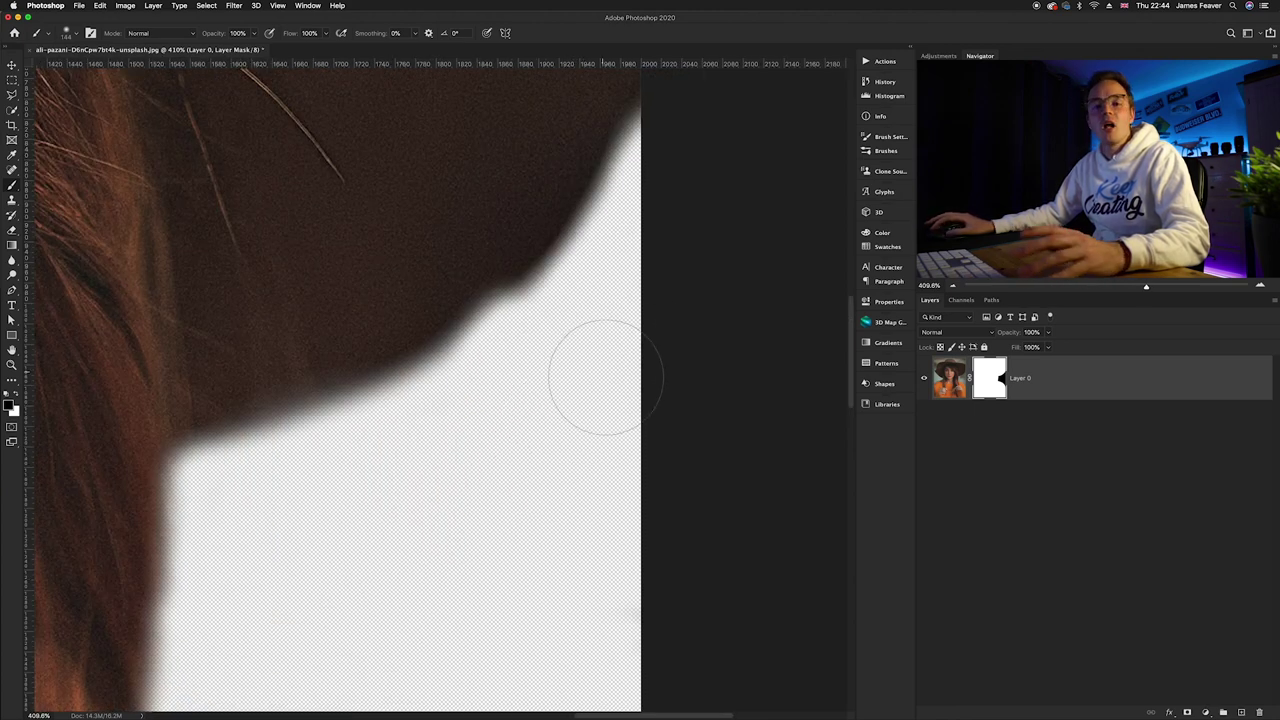
{"action": "scroll", "coordinate": [586, 389], "scroll_direction": "down", "scroll_amount": 4}
{"action": "scroll", "coordinate": [586, 389], "scroll_direction": "left", "scroll_amount": 2}
With a smaller brush, smooth the mask edge below the hat brim, then view the whole portrait.
{"action": "mouse_move", "coordinate": [500, 354]}
{"action": "left_mouse_down"}
{"action": "mouse_move", "coordinate": [423, 360]}
{"action": "mouse_move", "coordinate": [457, 371]}
{"action": "left_mouse_up"}
{"action": "scroll", "coordinate": [457, 371], "scroll_direction": "up", "scroll_amount": 3}
{"action": "scroll", "coordinate": [457, 371], "scroll_direction": "left", "scroll_amount": 1}
{"action": "mouse_move", "coordinate": [662, 227]}
{"action": "left_mouse_down"}
{"action": "mouse_move", "coordinate": [562, 284]}
{"action": "mouse_move", "coordinate": [329, 366]}
{"action": "left_mouse_up"}
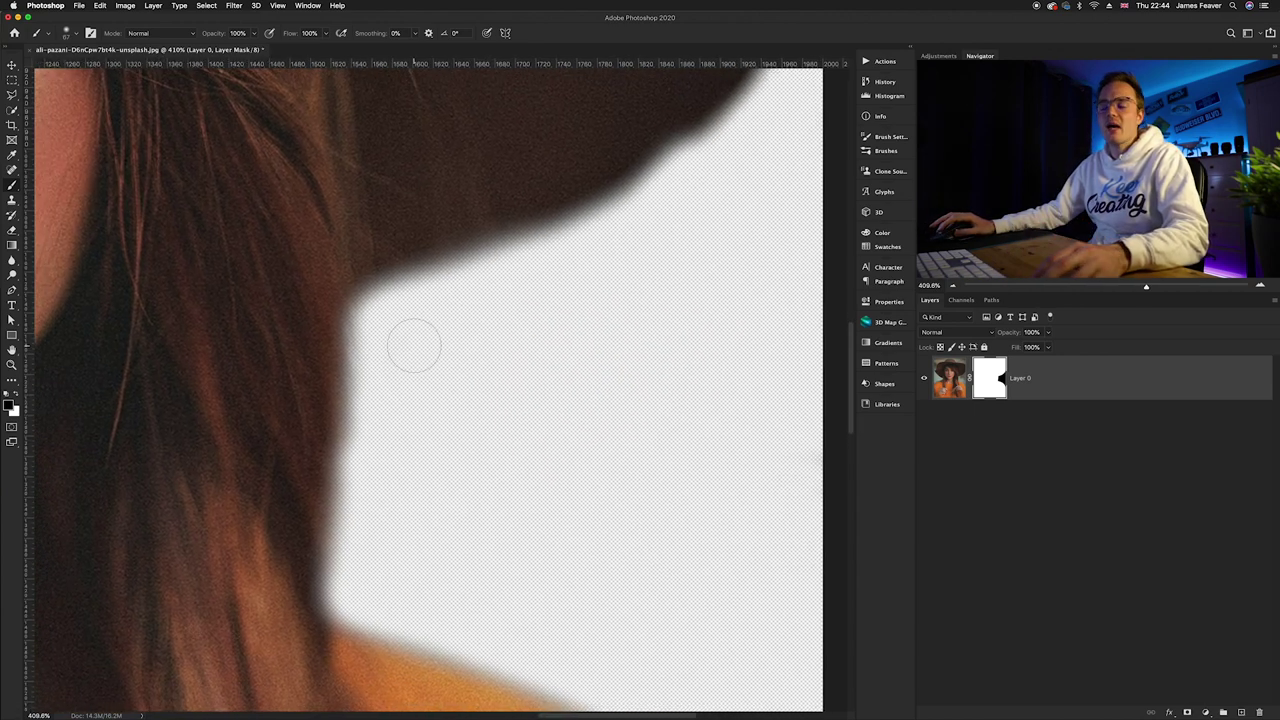
{"action": "key", "text": "super+1"}
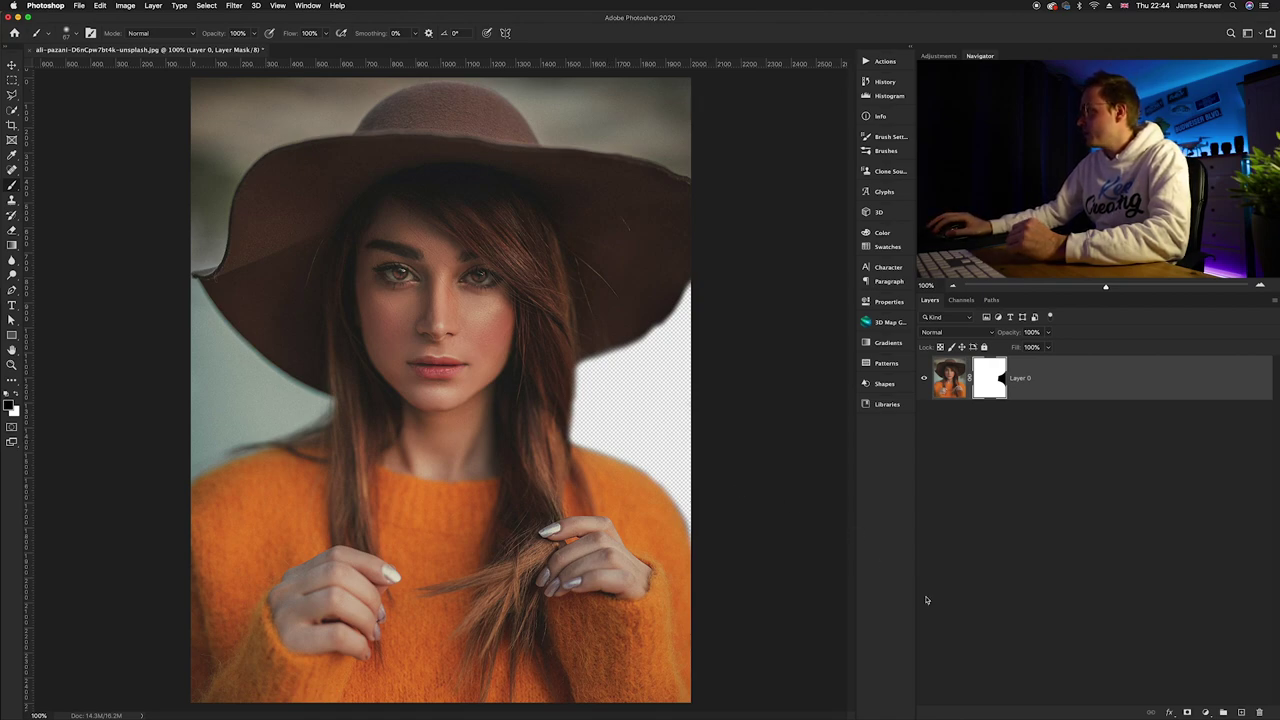
Add a Solid Color fill layer, Color Fill 1, with a deep red colour above Layer 0.
{"action": "left_click", "coordinate": [1103, 598]}
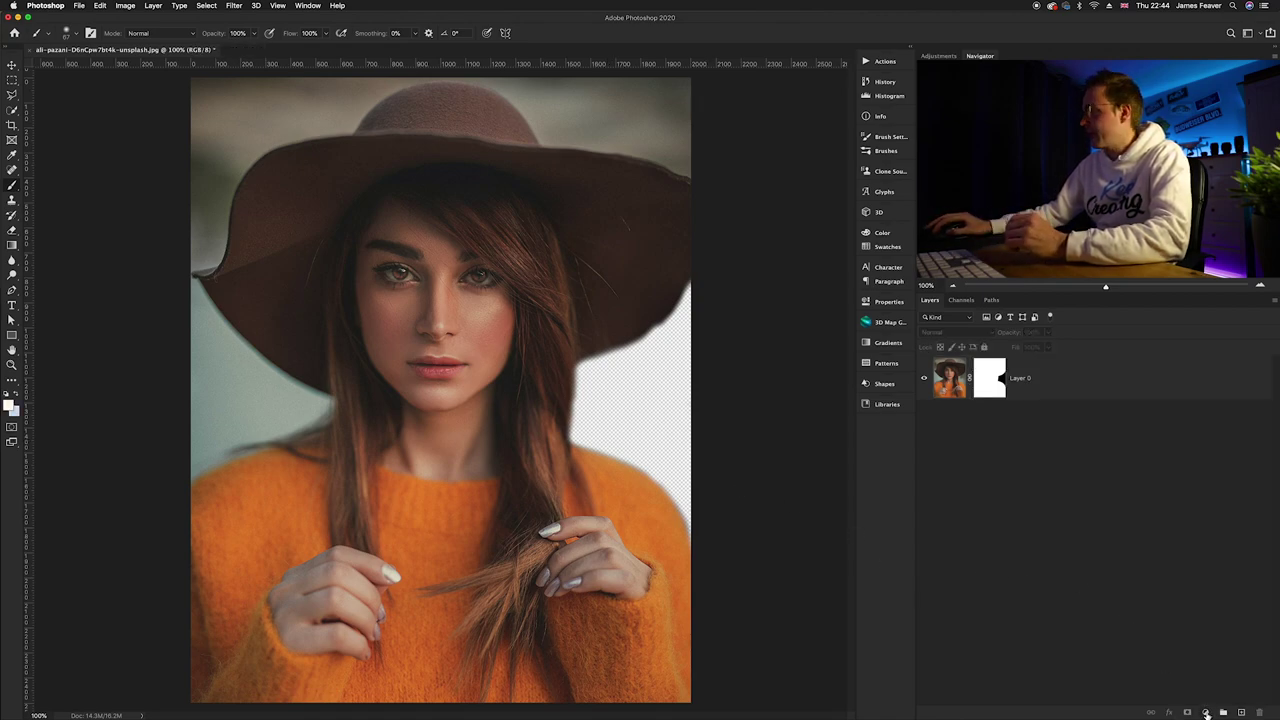
{"action": "left_click", "coordinate": [1206, 713]}
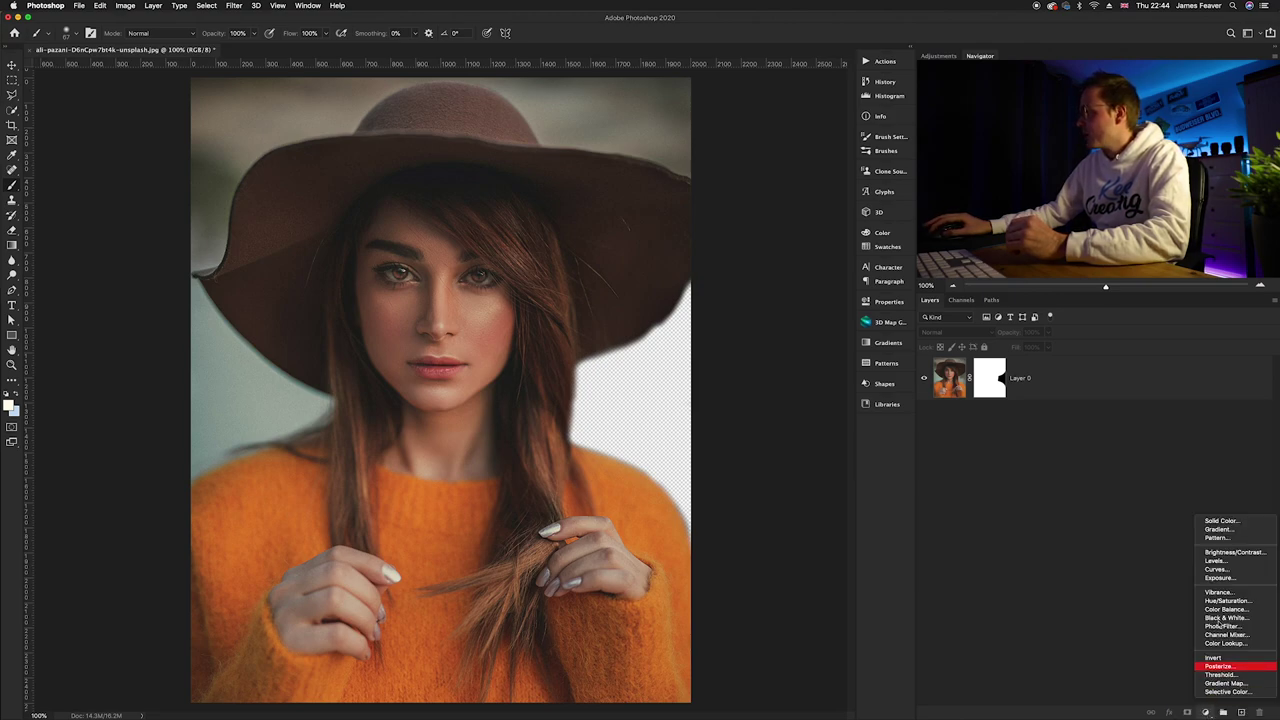
{"action": "left_click", "coordinate": [1222, 523]}
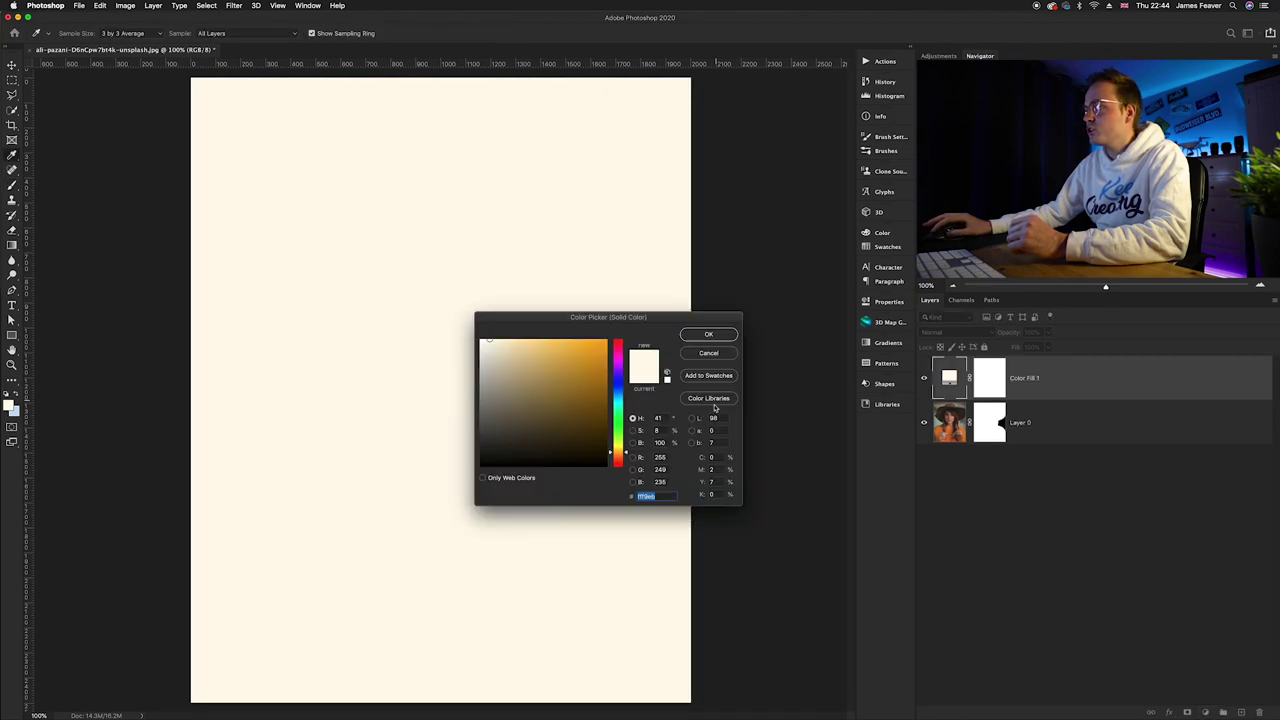
{"action": "left_click", "coordinate": [560, 374]}
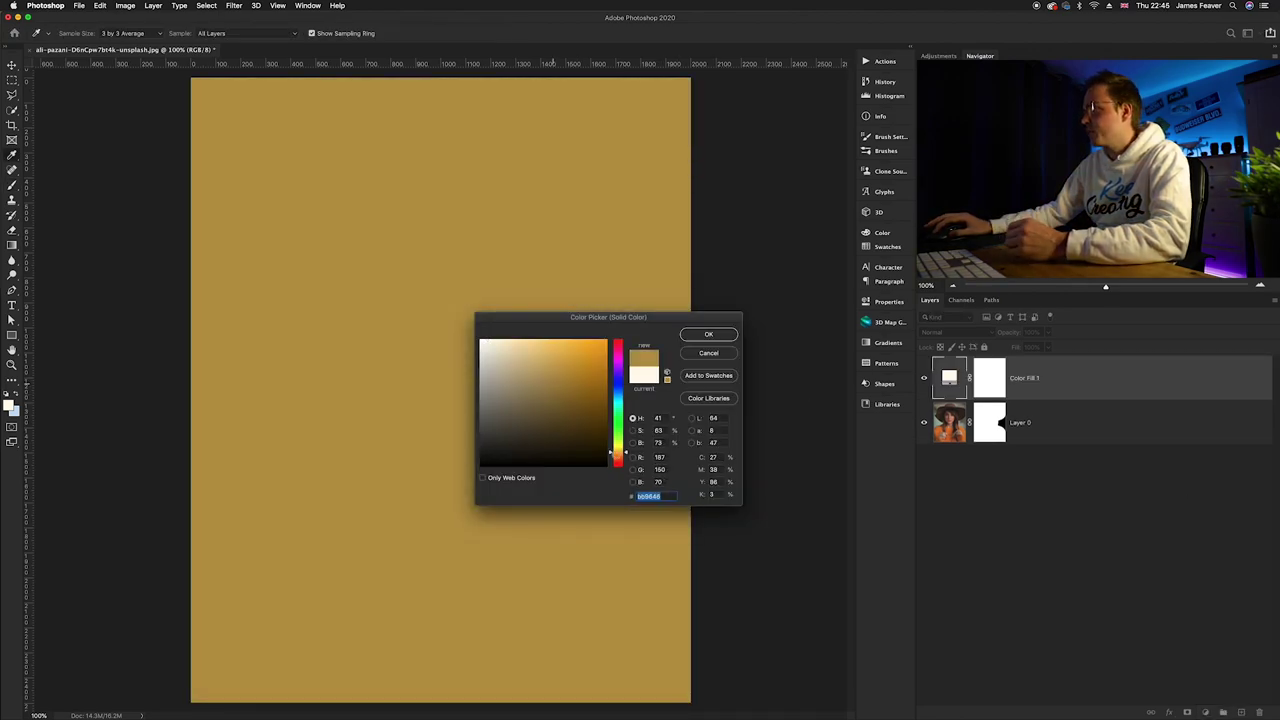
{"action": "left_click", "coordinate": [617, 345]}
{"action": "left_click", "coordinate": [588, 365]}
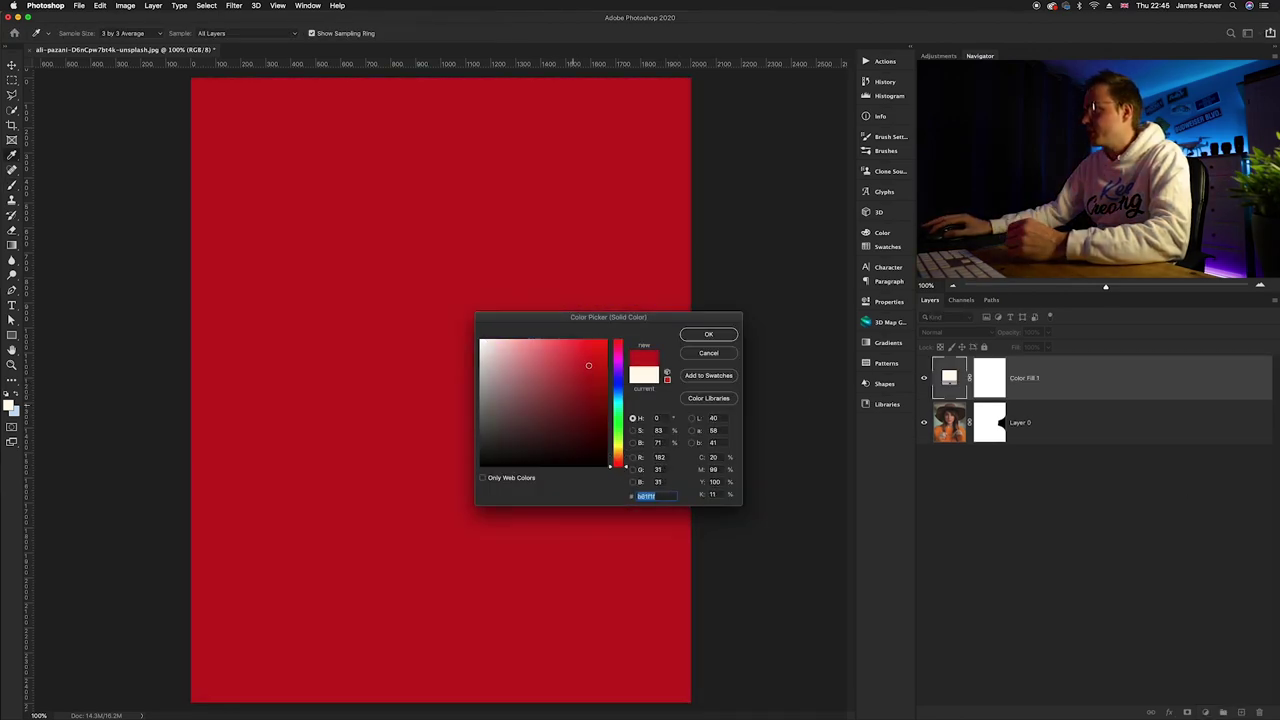
{"action": "left_click", "coordinate": [709, 335]}
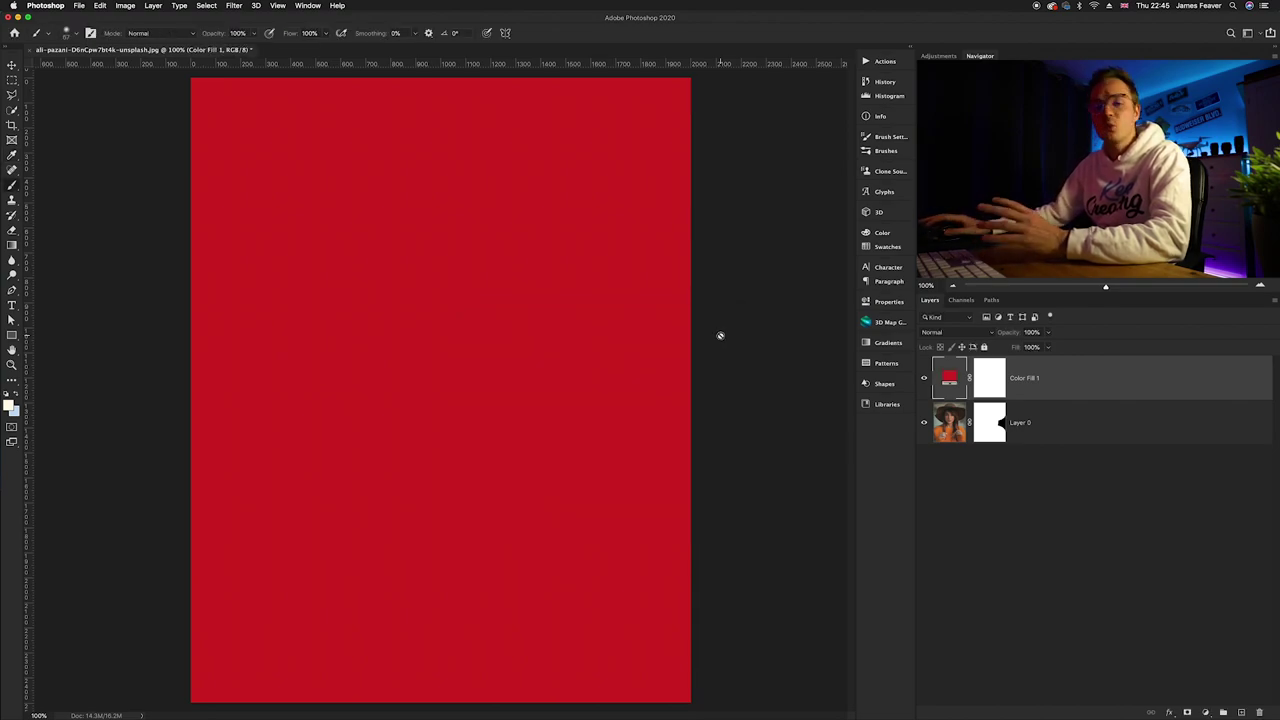
Move Color Fill 1 below Layer 0.
{"action": "left_click_drag", "start_coordinate": [968, 377], "coordinate": [899, 440]}
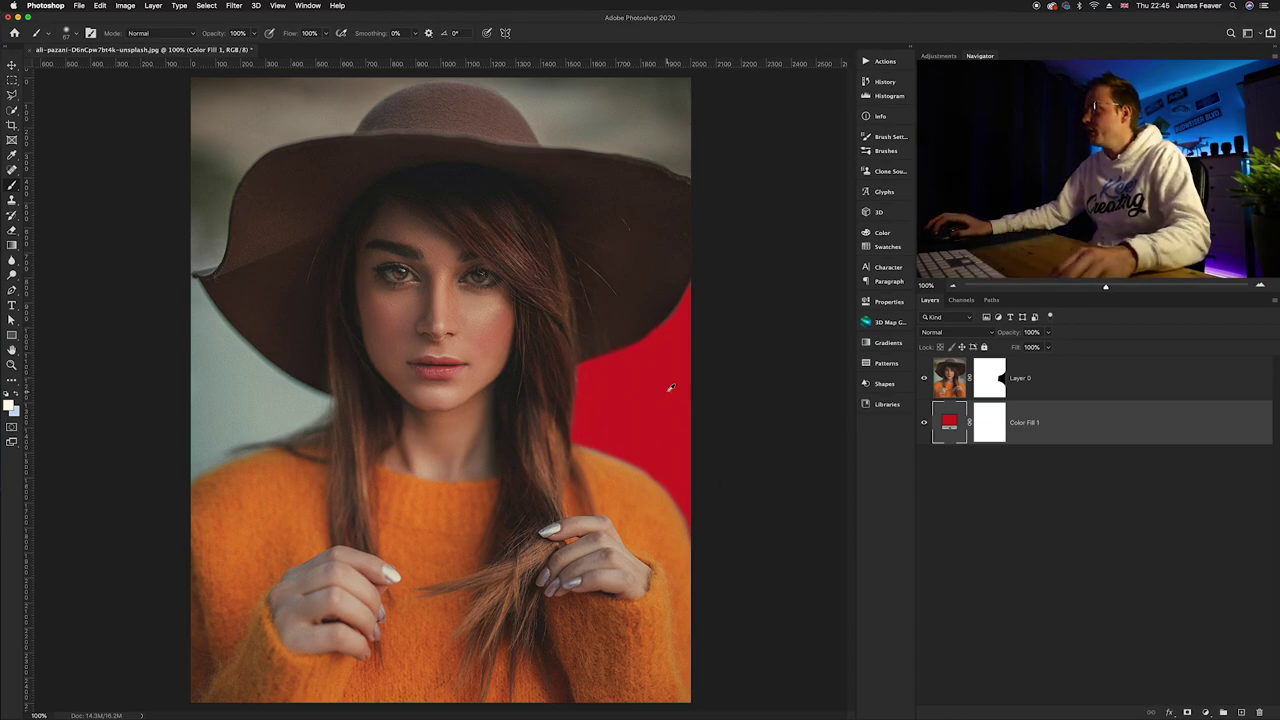
{"action": "scroll", "coordinate": [669, 389], "scroll_direction": "up", "scroll_amount": 5}
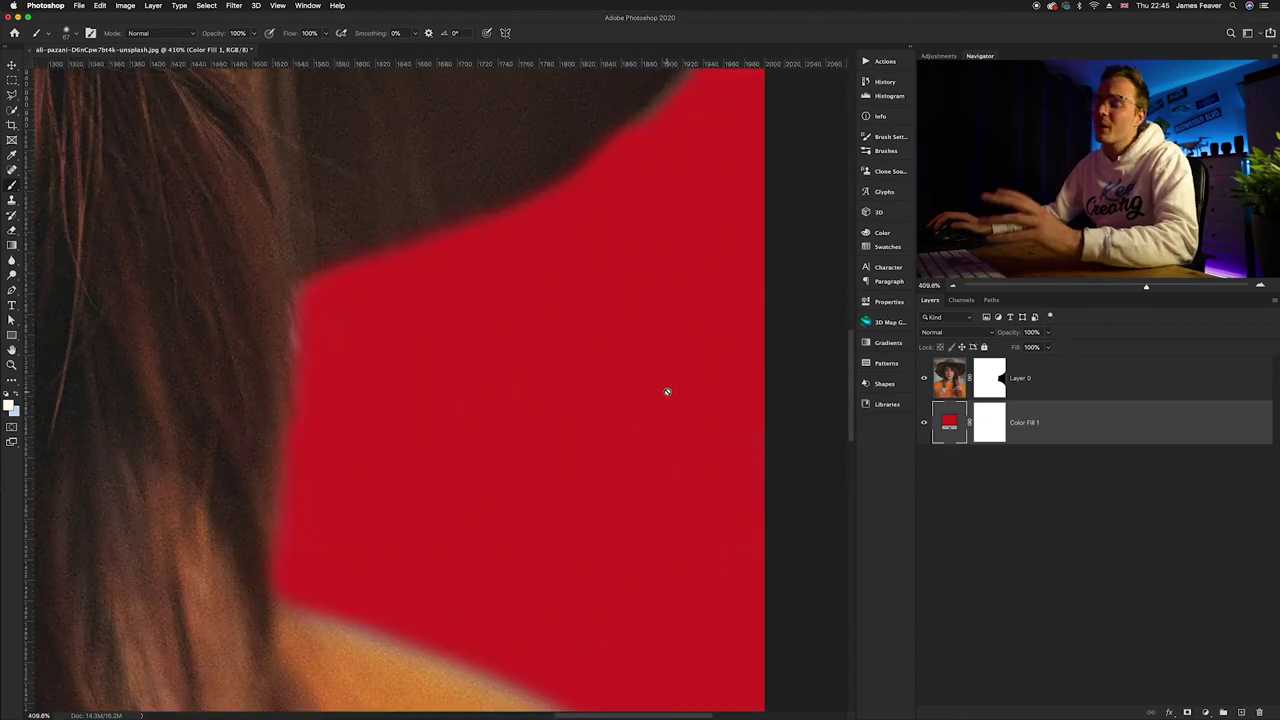
{"action": "left_click_drag", "start_coordinate": [693, 282], "coordinate": [646, 483]}
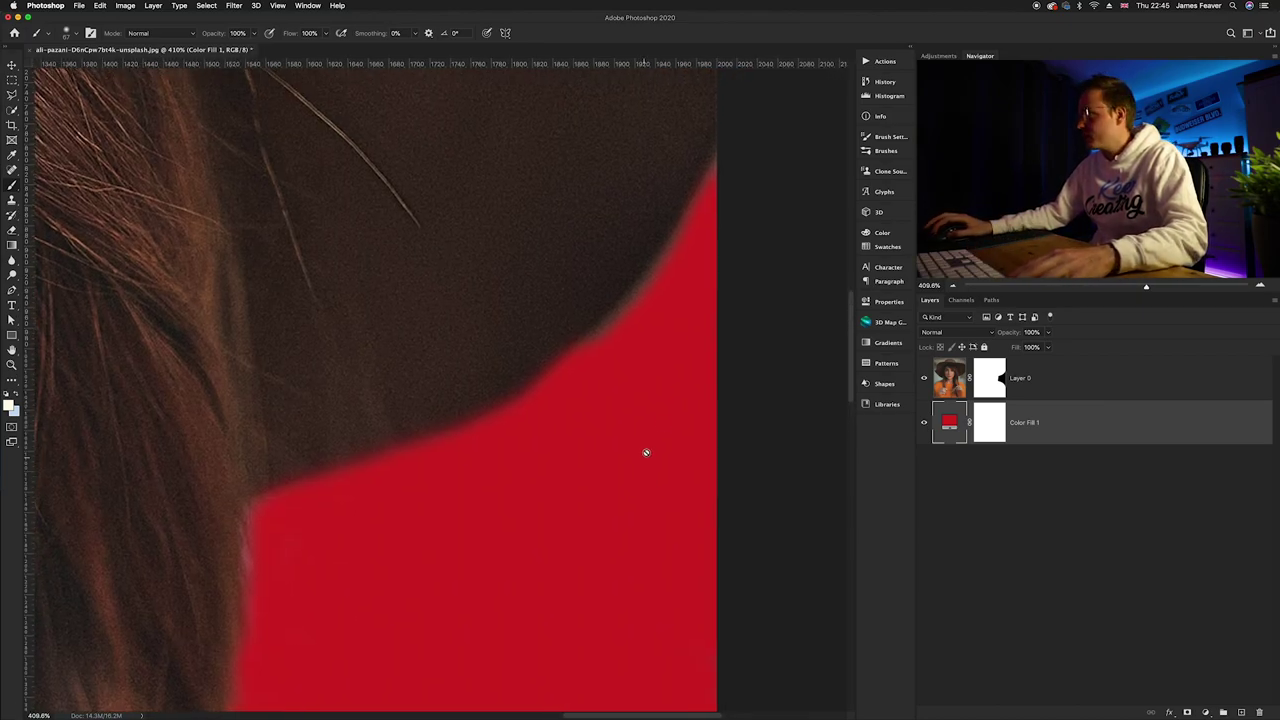
Smooth Layer 0's mask edge along the hat brim and scroll over the portrait to inspect it.
{"action": "left_click", "coordinate": [992, 385]}
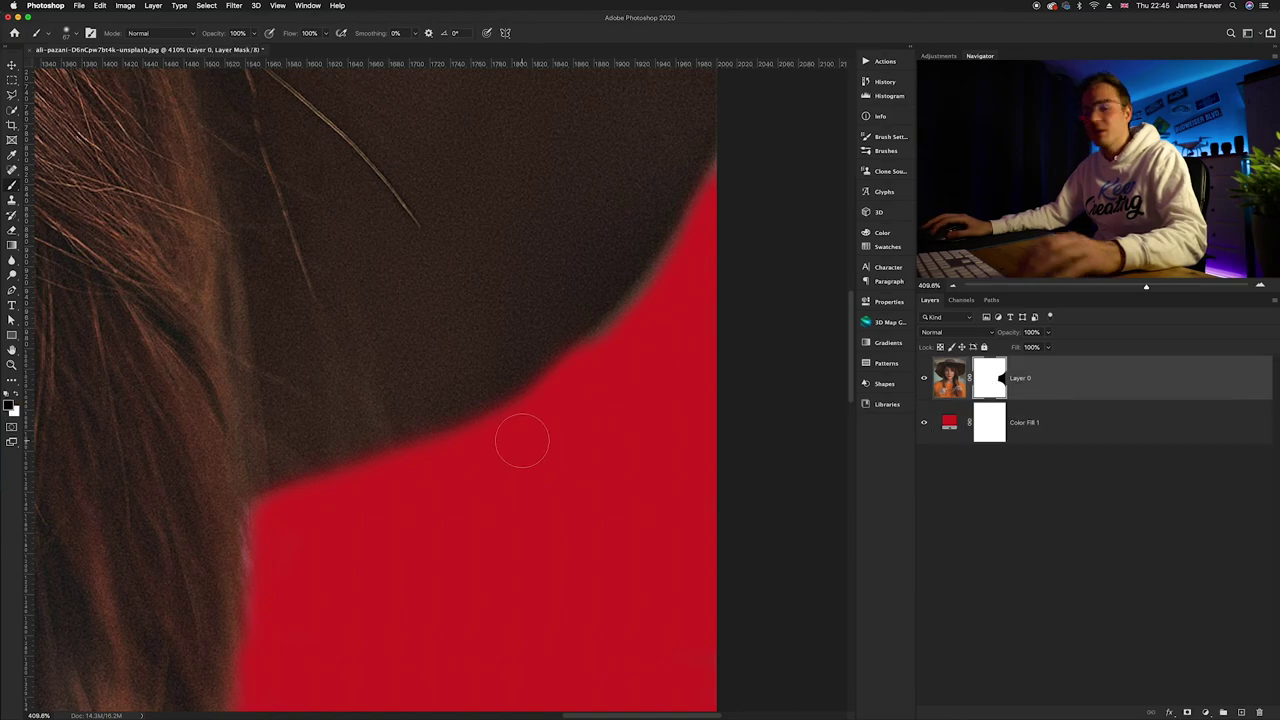
{"action": "left_click_drag", "start_coordinate": [575, 401], "coordinate": [541, 455]}
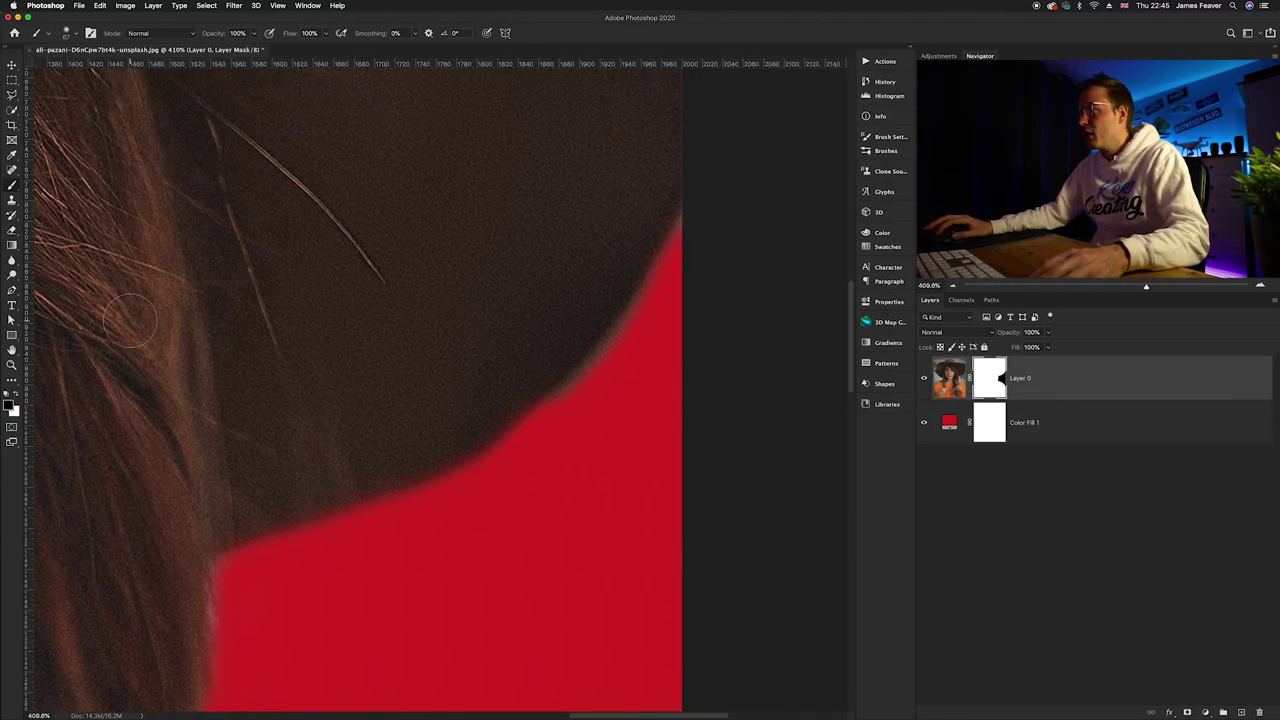
{"action": "left_click_drag", "start_coordinate": [560, 429], "coordinate": [667, 298]}
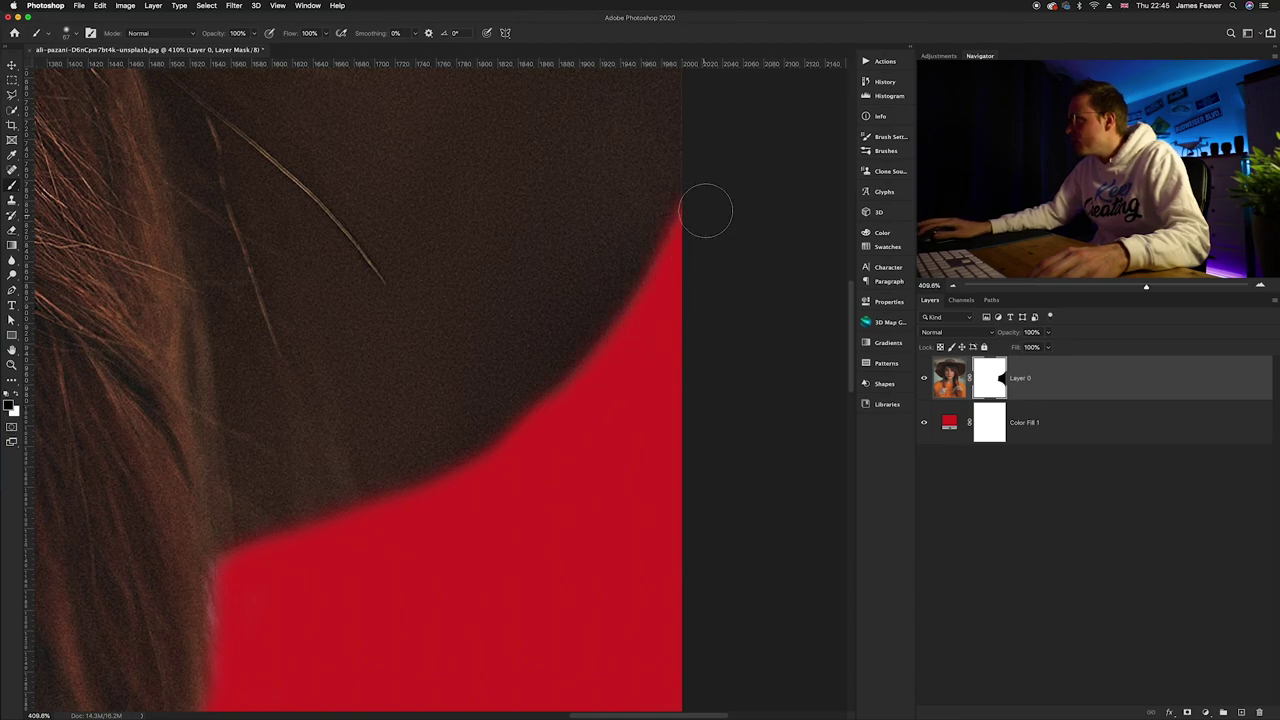
{"action": "scroll", "coordinate": [404, 443], "scroll_direction": "down", "scroll_amount": 5}
{"action": "scroll", "coordinate": [404, 443], "scroll_direction": "left", "scroll_amount": 4}
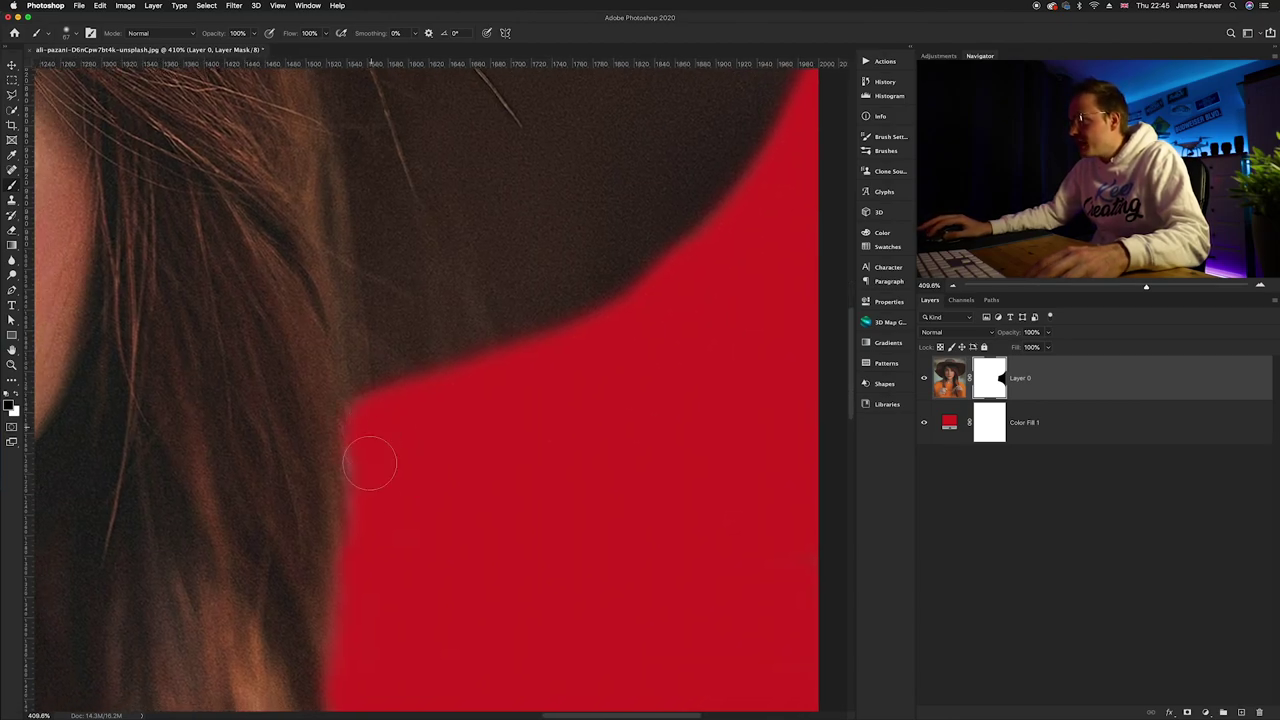
{"action": "scroll", "coordinate": [380, 486], "scroll_direction": "down", "scroll_amount": 2}
{"action": "scroll", "coordinate": [380, 486], "scroll_direction": "left", "scroll_amount": 1}
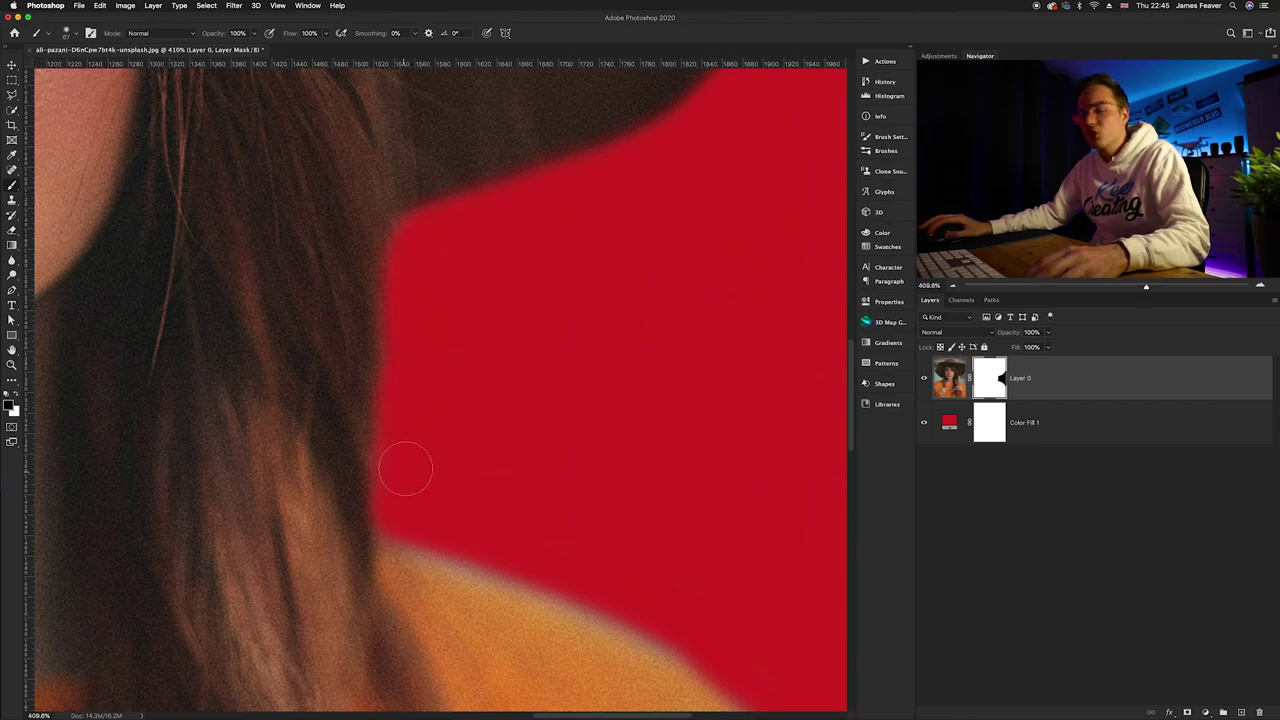
{"action": "scroll", "coordinate": [413, 414], "scroll_direction": "down", "scroll_amount": 3}
{"action": "scroll", "coordinate": [413, 414], "scroll_direction": "left", "scroll_amount": 1}
{"action": "scroll", "coordinate": [408, 371], "scroll_direction": "down", "scroll_amount": 3}
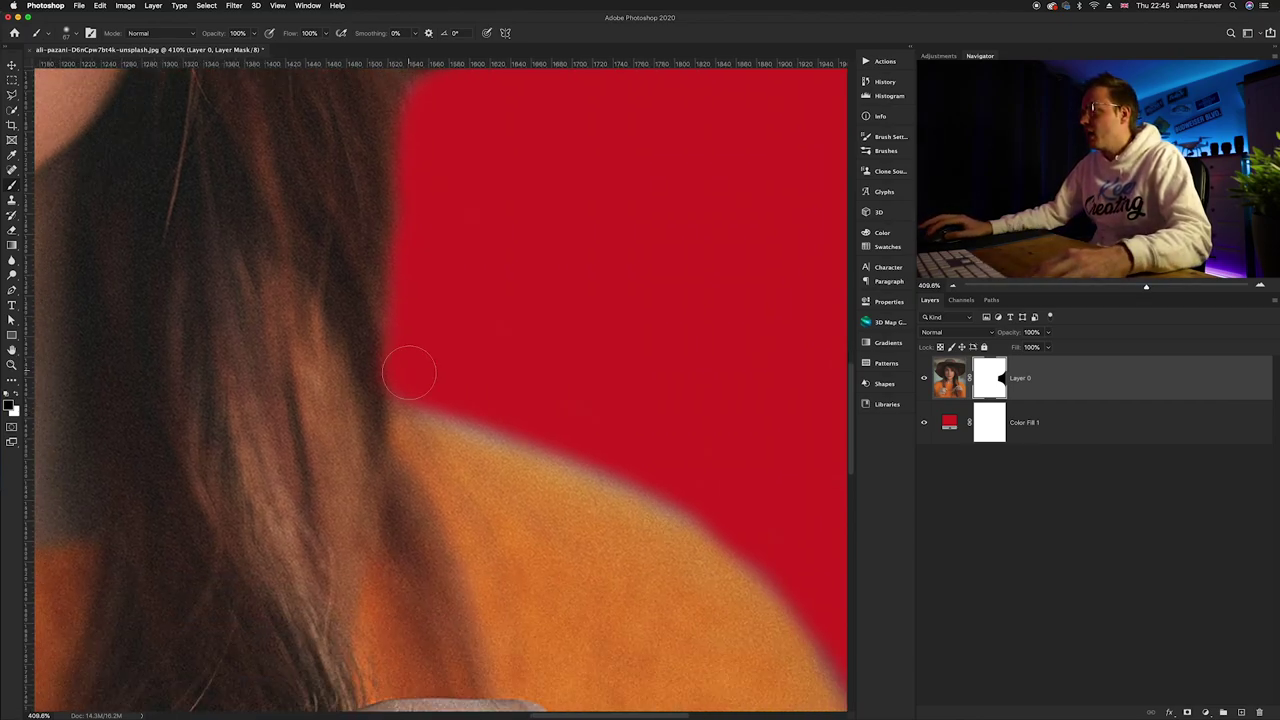
{"action": "scroll", "coordinate": [486, 394], "scroll_direction": "down", "scroll_amount": 3}
{"action": "scroll", "coordinate": [486, 394], "scroll_direction": "right", "scroll_amount": 8}
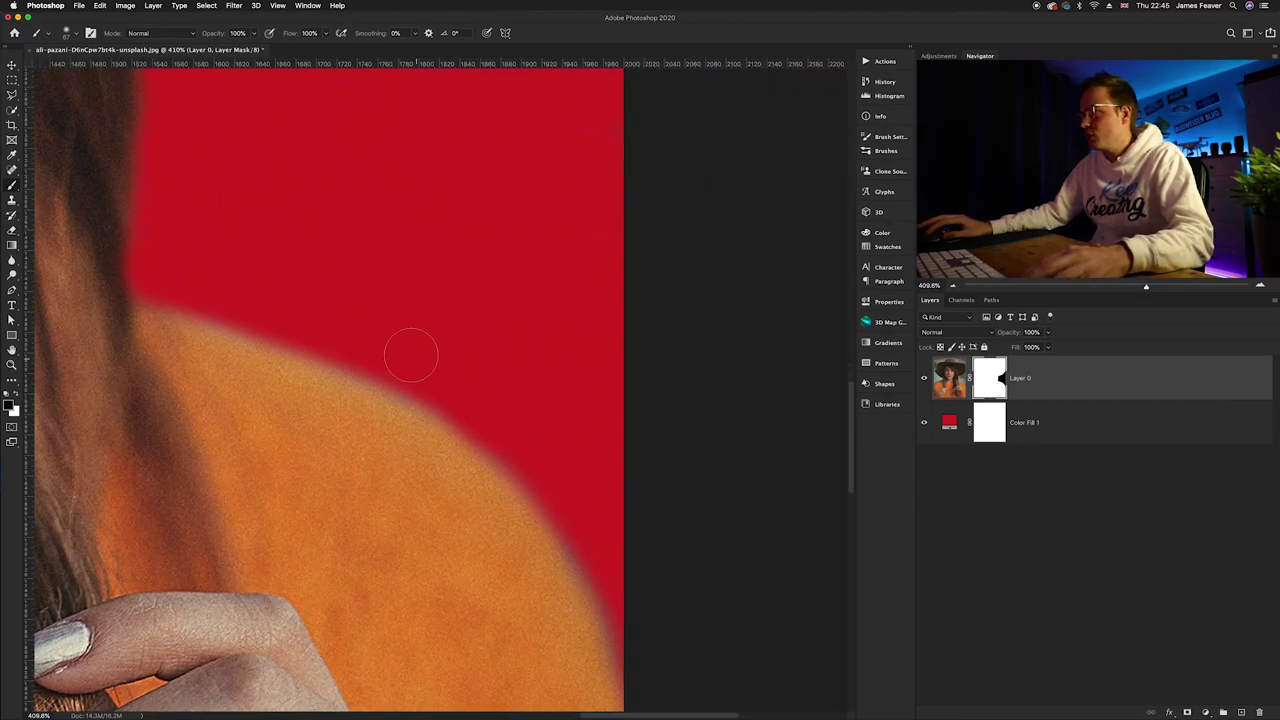
{"action": "scroll", "coordinate": [559, 452], "scroll_direction": "down", "scroll_amount": 2}
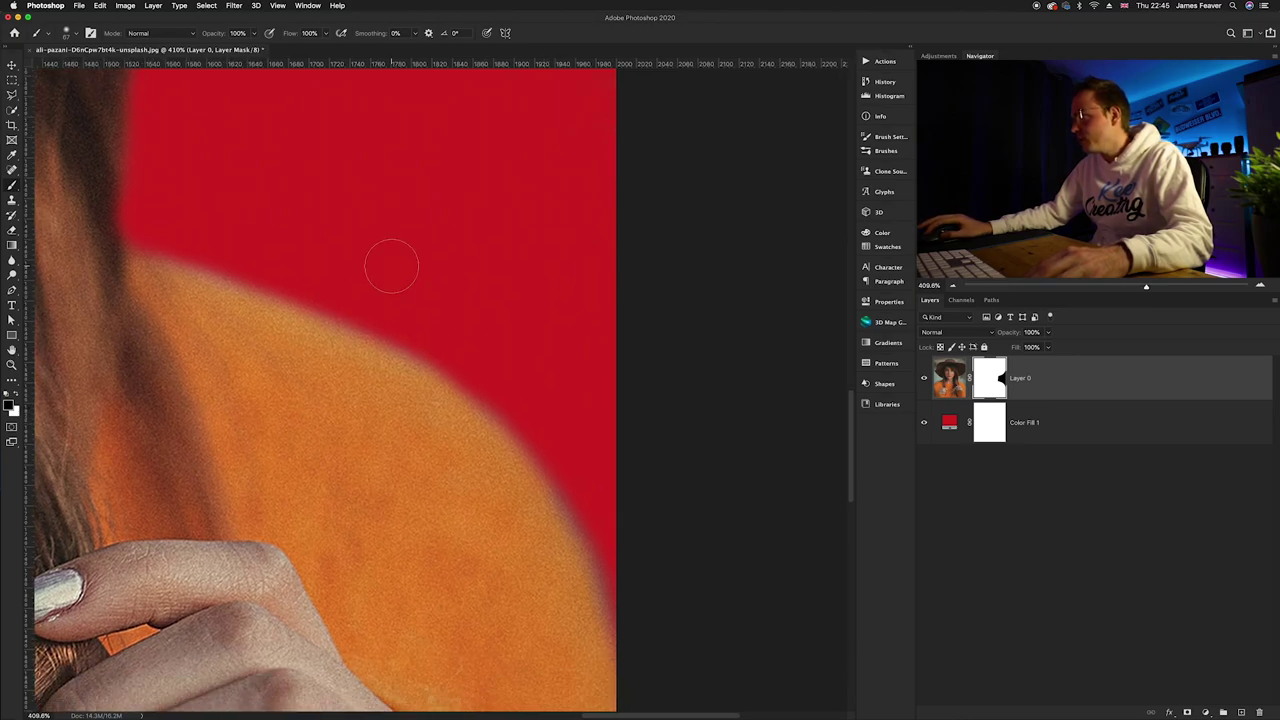
{"action": "scroll", "coordinate": [530, 334], "scroll_direction": "down", "scroll_amount": 3}
{"action": "scroll", "coordinate": [530, 334], "scroll_direction": "right", "scroll_amount": 1}
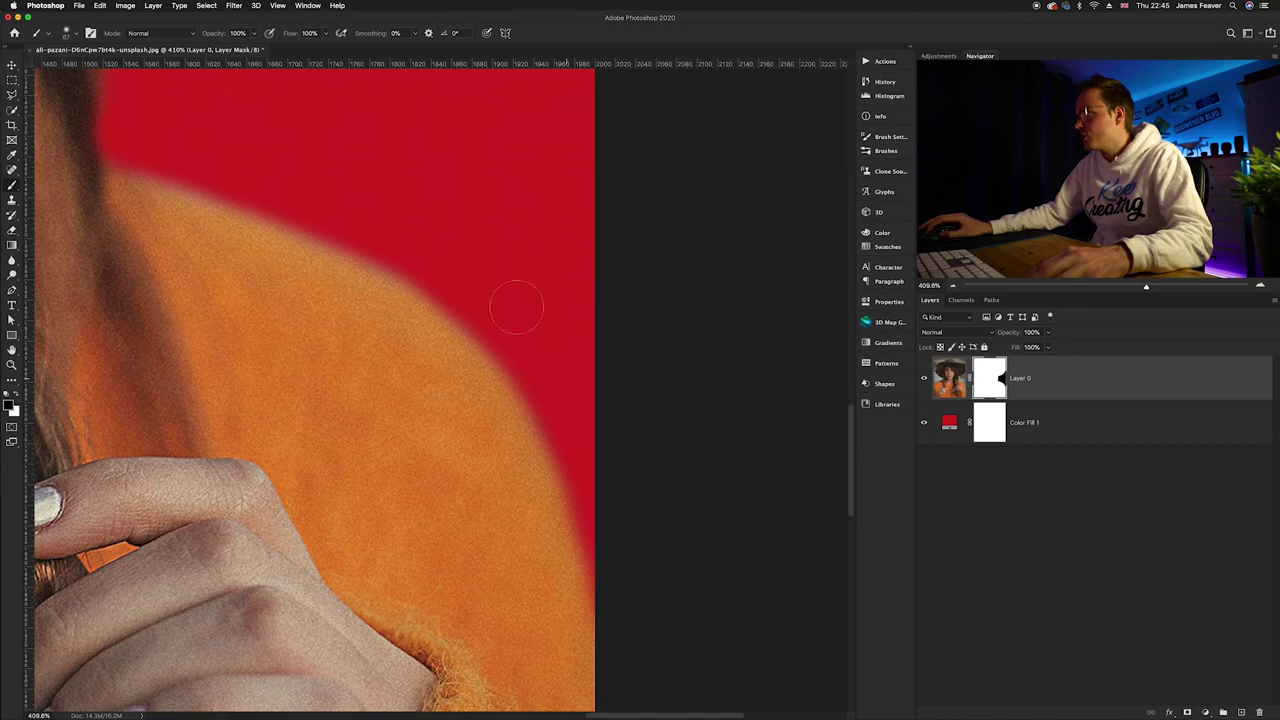
{"action": "scroll", "coordinate": [563, 460], "scroll_direction": "down", "scroll_amount": 3}
{"action": "scroll", "coordinate": [503, 350], "scroll_direction": "down", "scroll_amount": 4}
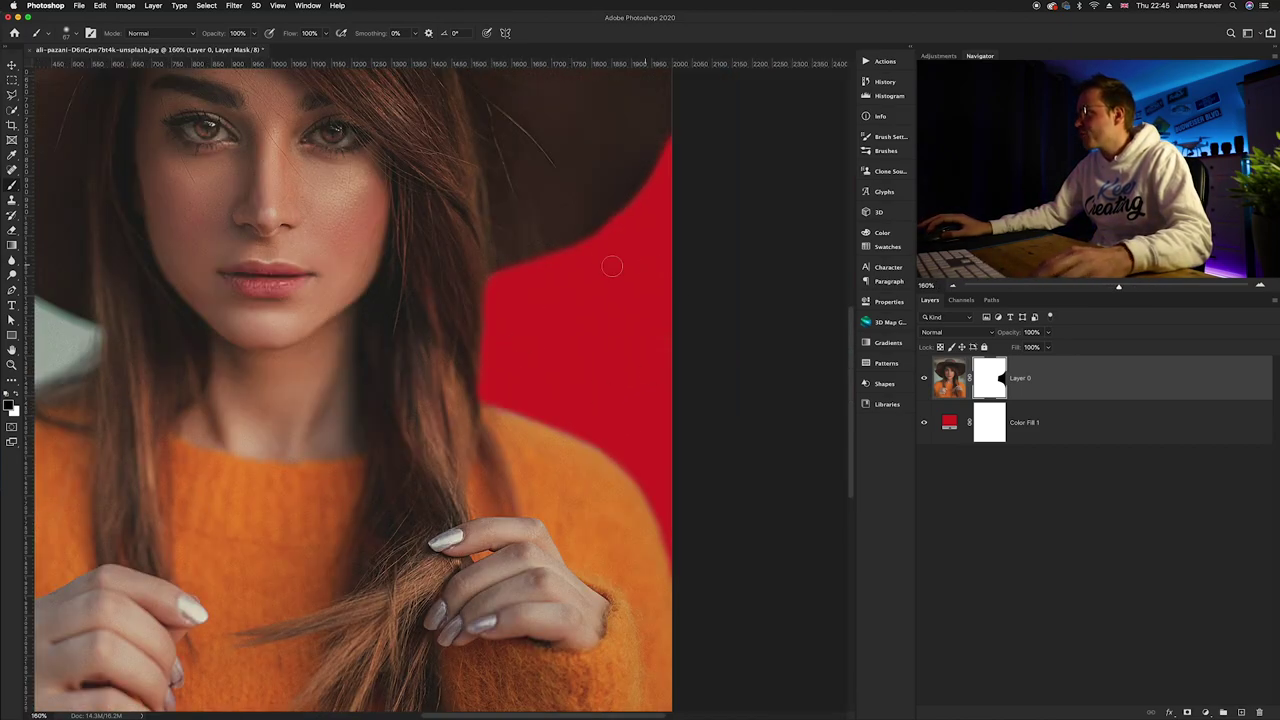
{"action": "scroll", "coordinate": [703, 452], "scroll_direction": "down", "scroll_amount": 3}
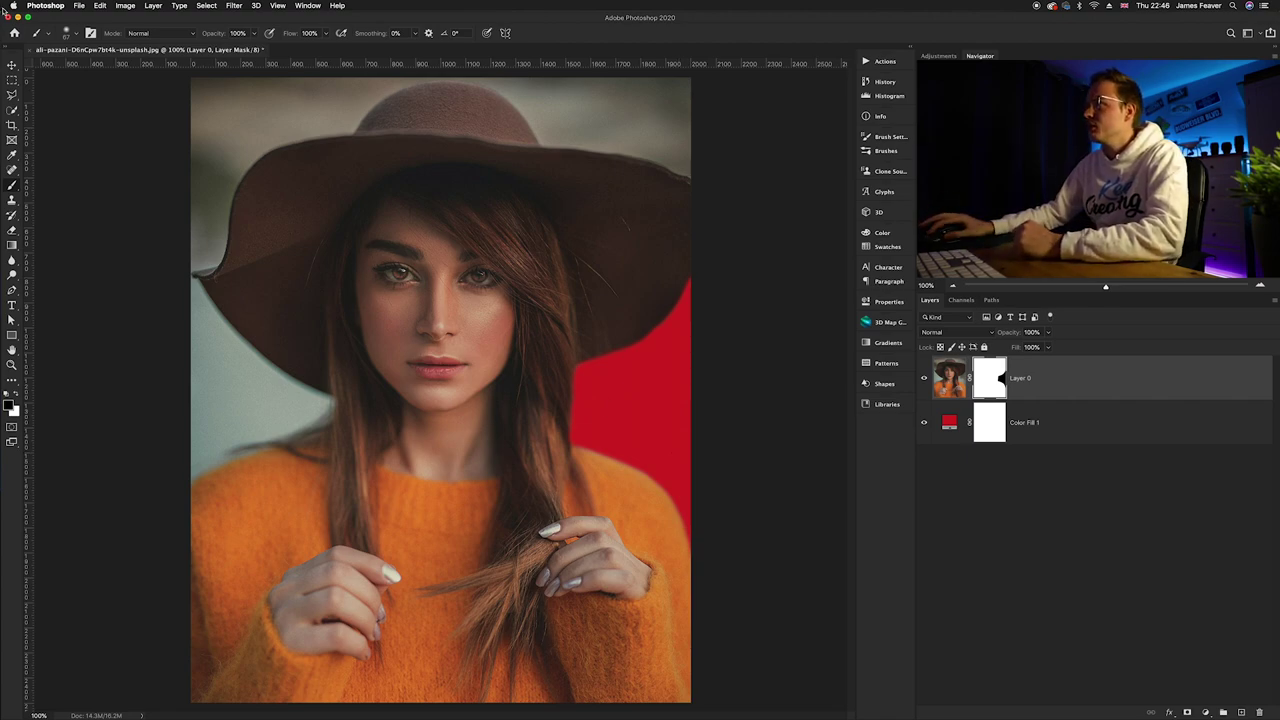
Close the hat portrait without saving and open the sorin-sirbu hooded-woman PSD.
{"action": "key", "text": "super+w"}
{"action": "left_click", "coordinate": [585, 231]}
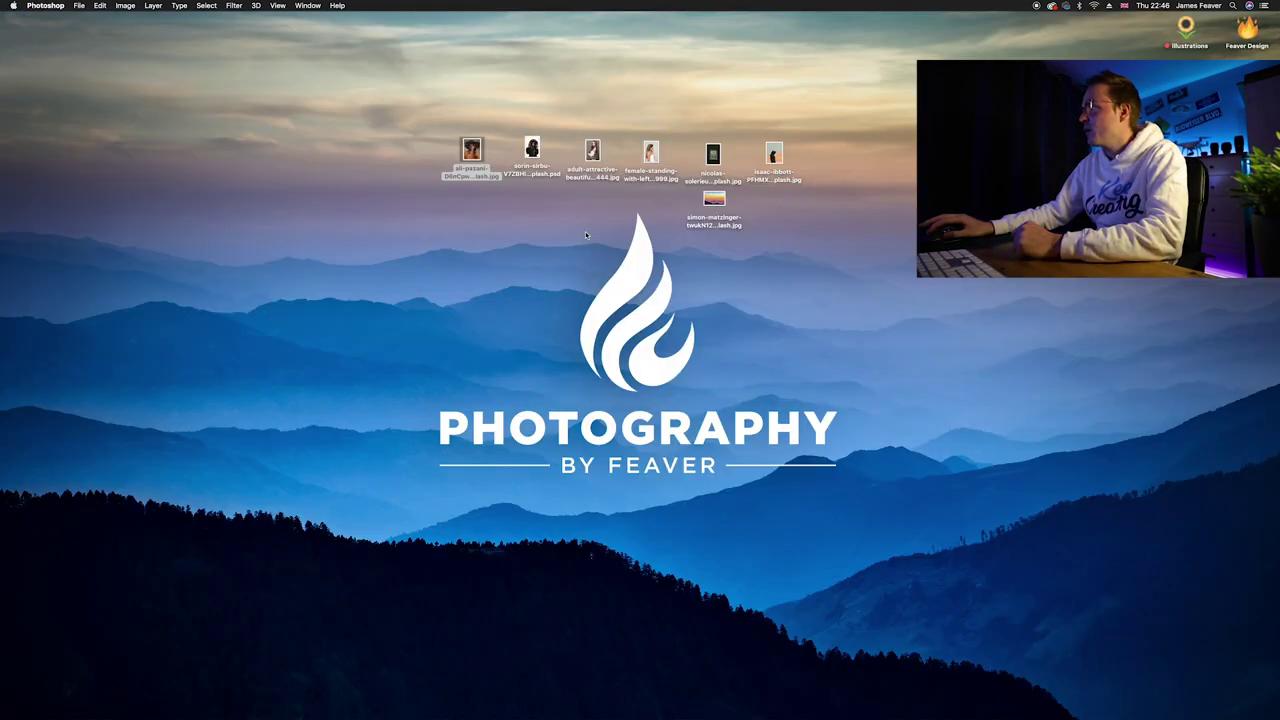
{"action": "double_click", "coordinate": [533, 172]}
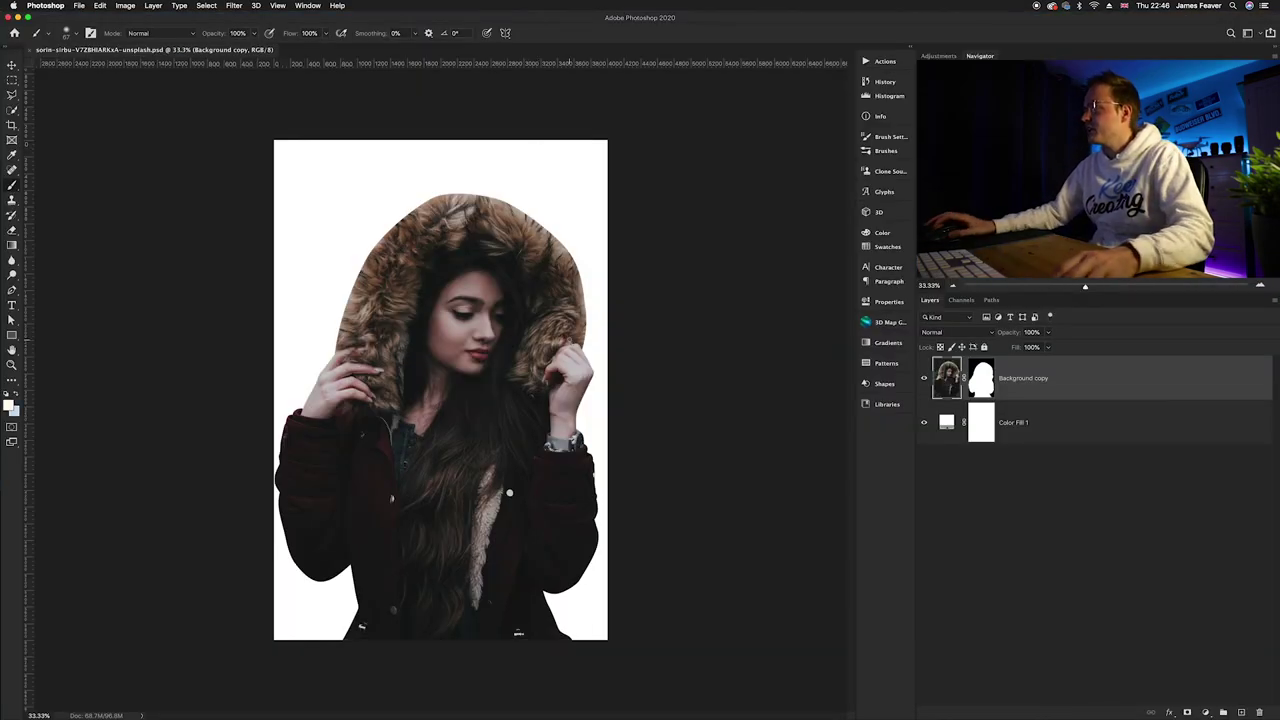
Change the Color Fill 1 colour from white to bright red behind the hooded woman.
{"action": "scroll", "coordinate": [431, 259], "scroll_direction": "up", "scroll_amount": 2}
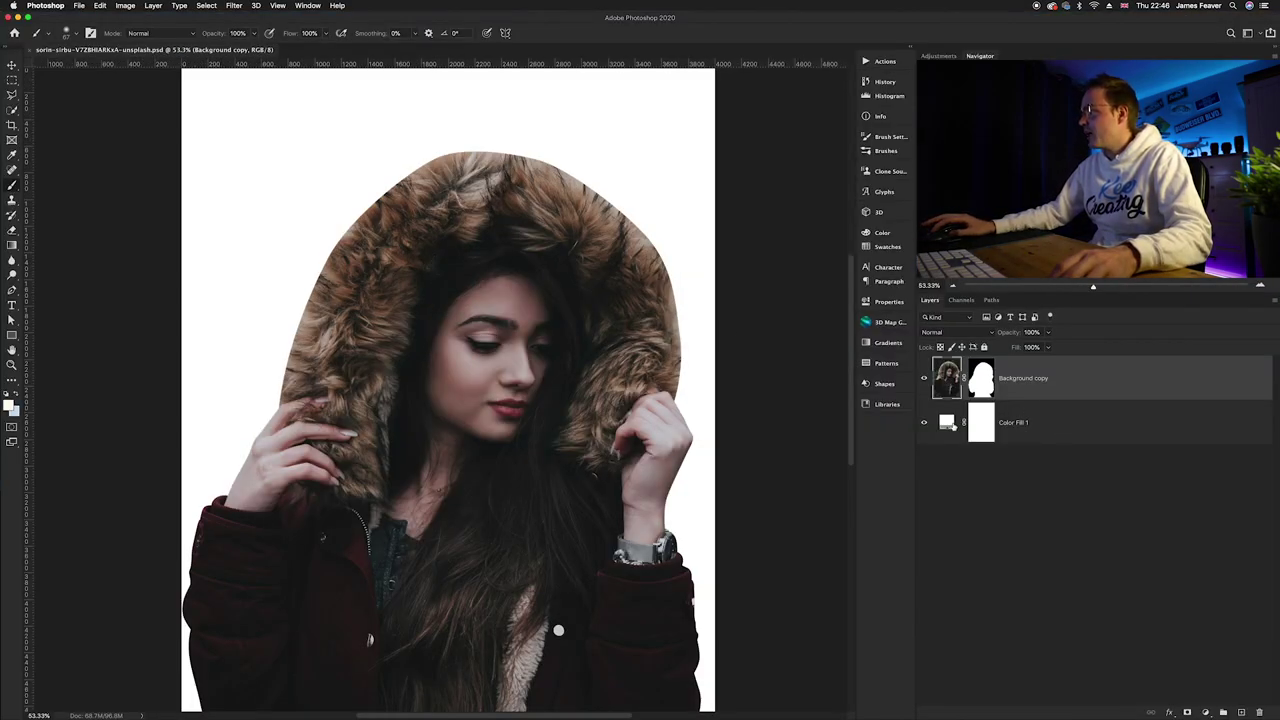
{"action": "double_click", "coordinate": [948, 423]}
{"action": "left_click", "coordinate": [574, 381]}
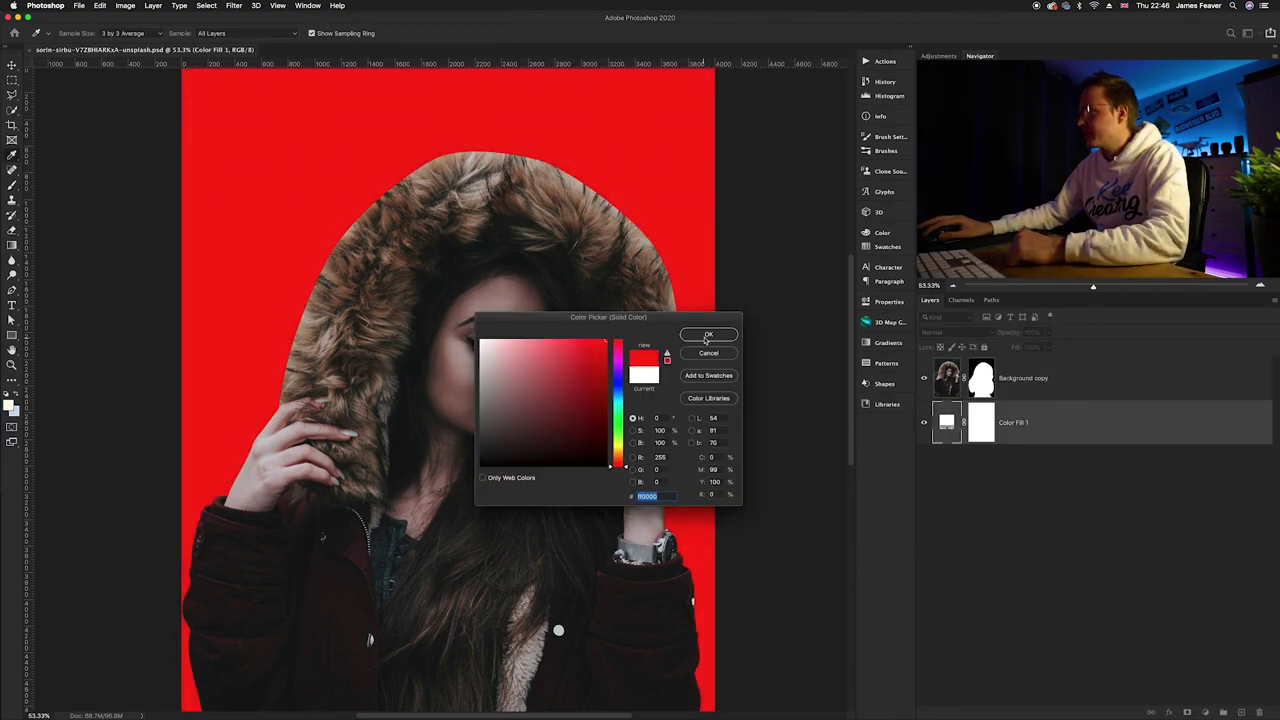
{"action": "left_click", "coordinate": [708, 334]}
{"action": "scroll", "coordinate": [591, 235], "scroll_direction": "up", "scroll_amount": 3}
{"action": "left_click_drag", "start_coordinate": [591, 235], "coordinate": [586, 285]}
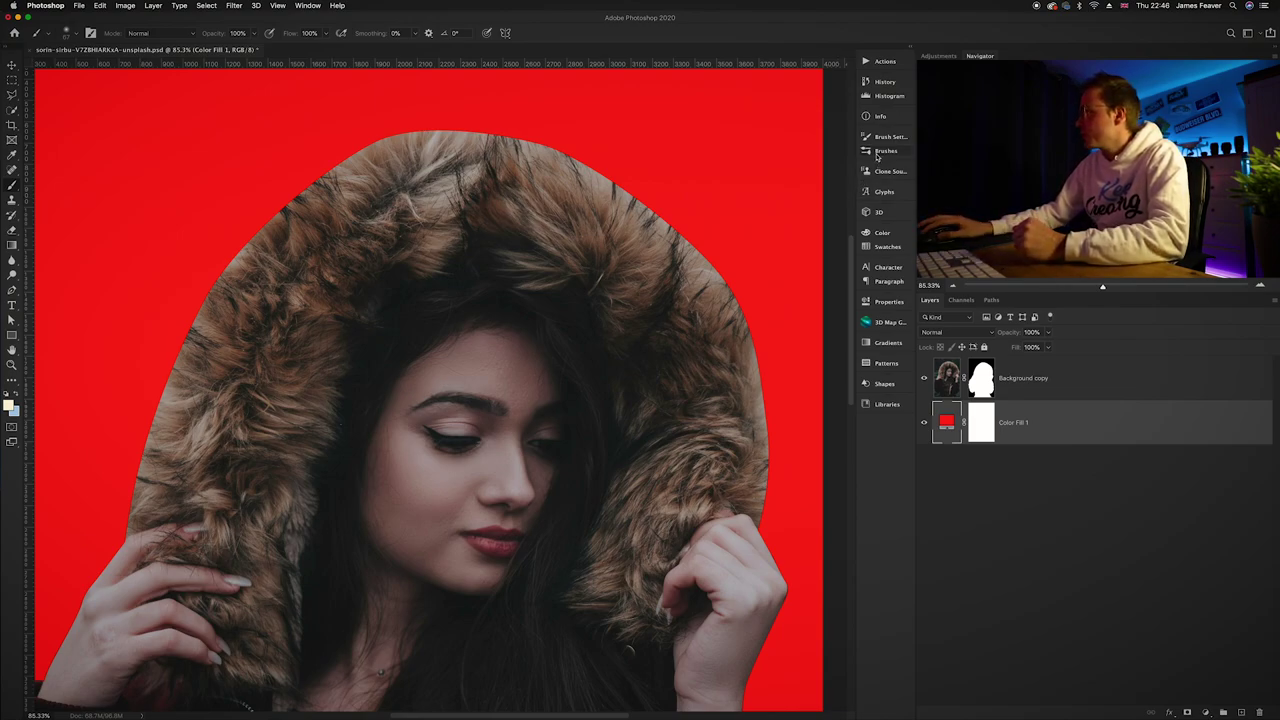
Choose the 87 px Thick Fur Brush from the Feavers Fur Brushes set in the Brushes panel.
{"action": "left_click", "coordinate": [308, 6]}
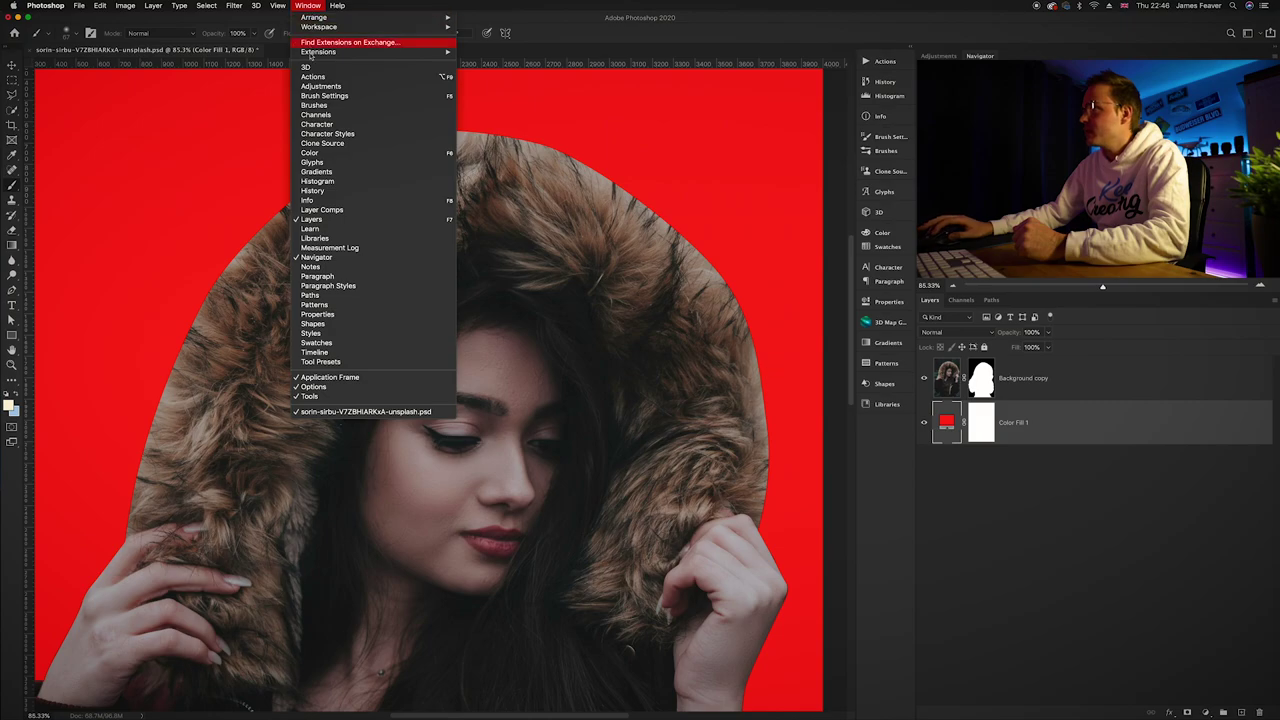
{"action": "left_click", "coordinate": [315, 106]}
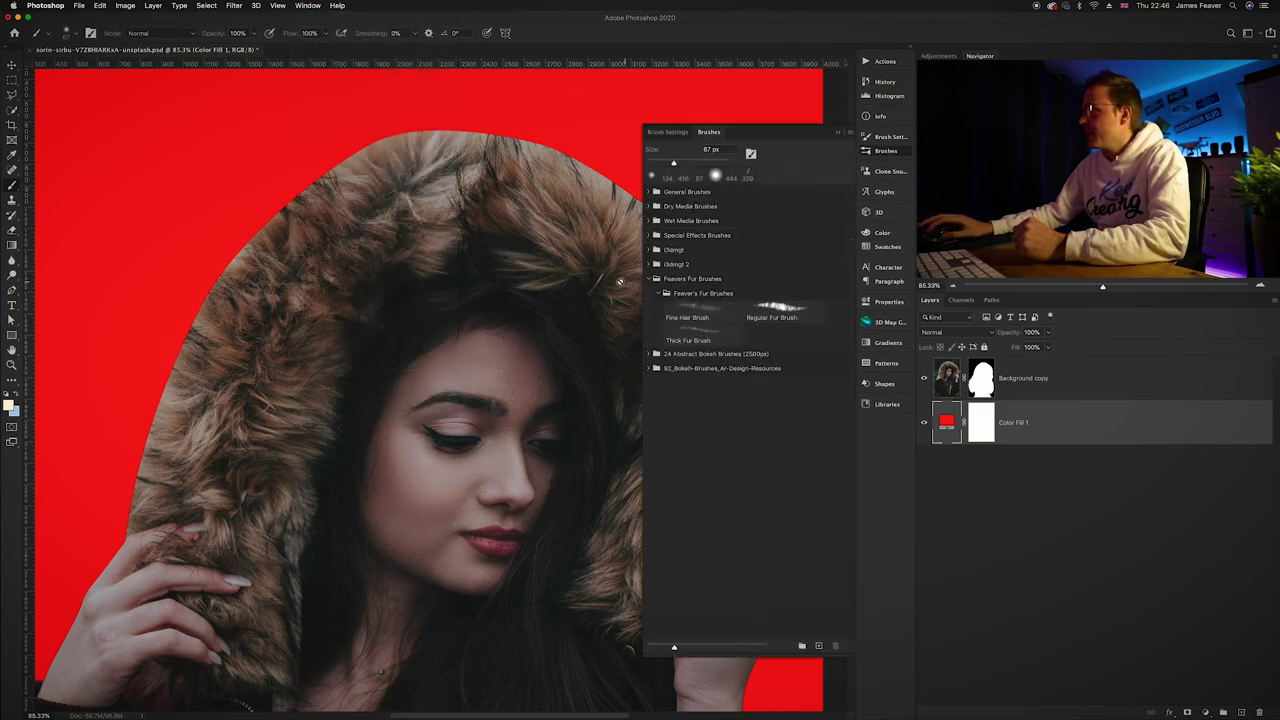
{"action": "left_click", "coordinate": [654, 282]}
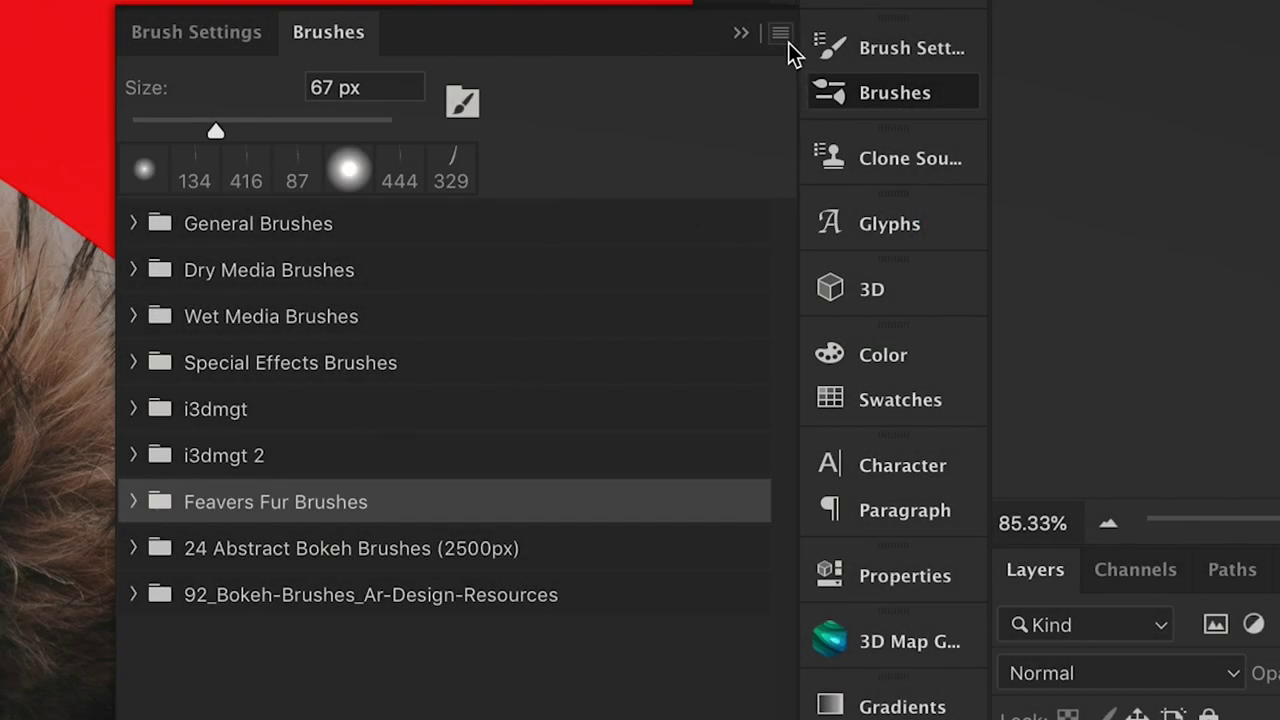
{"action": "left_click", "coordinate": [781, 36]}
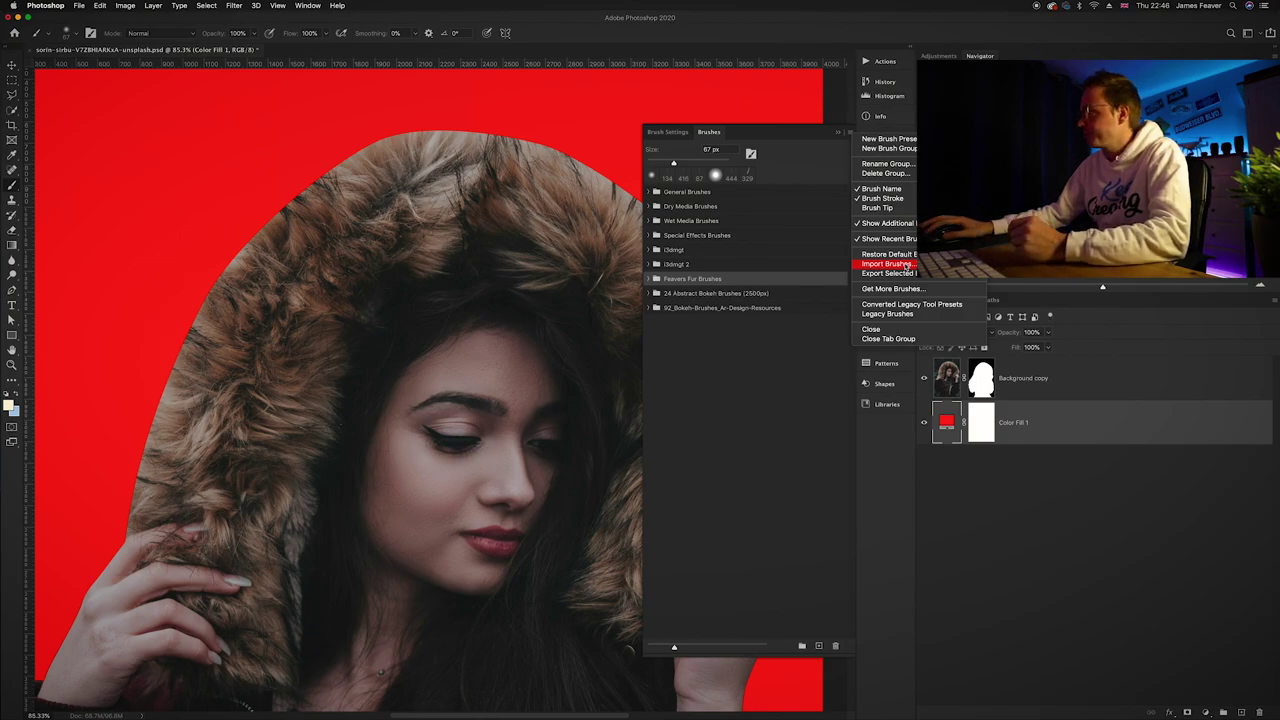
{"action": "left_click", "coordinate": [693, 300]}
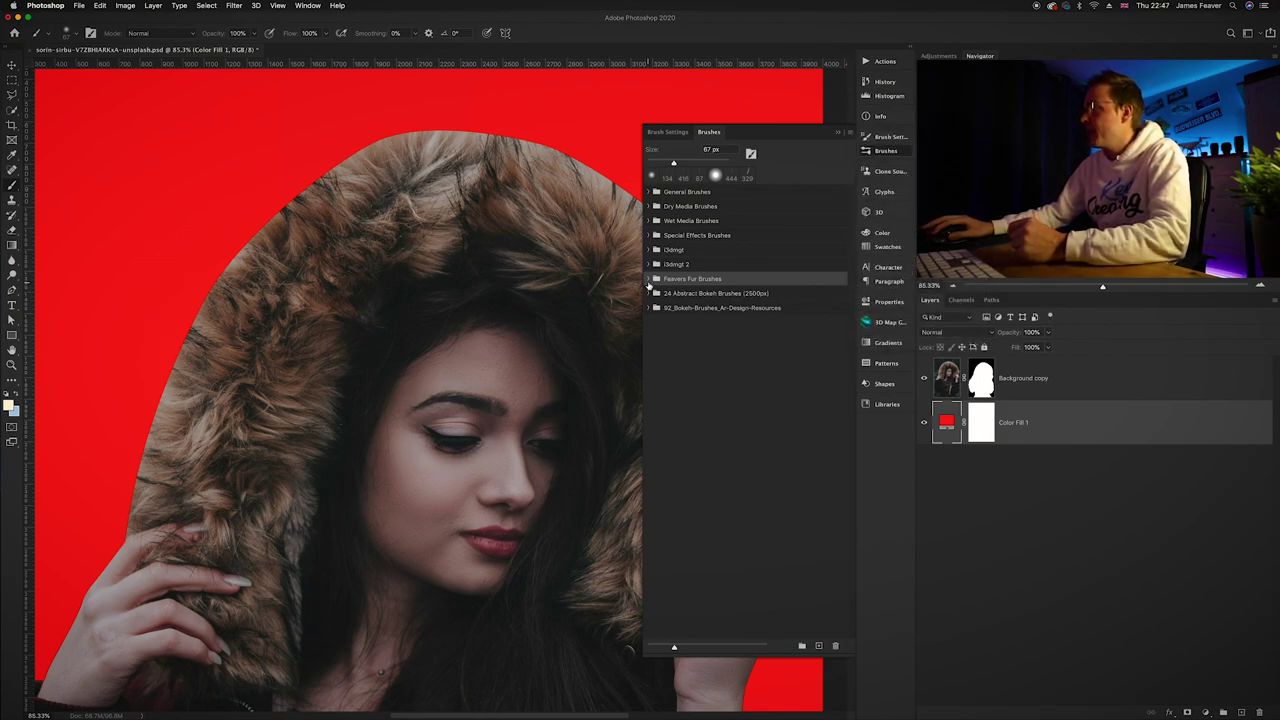
{"action": "left_click", "coordinate": [655, 279]}
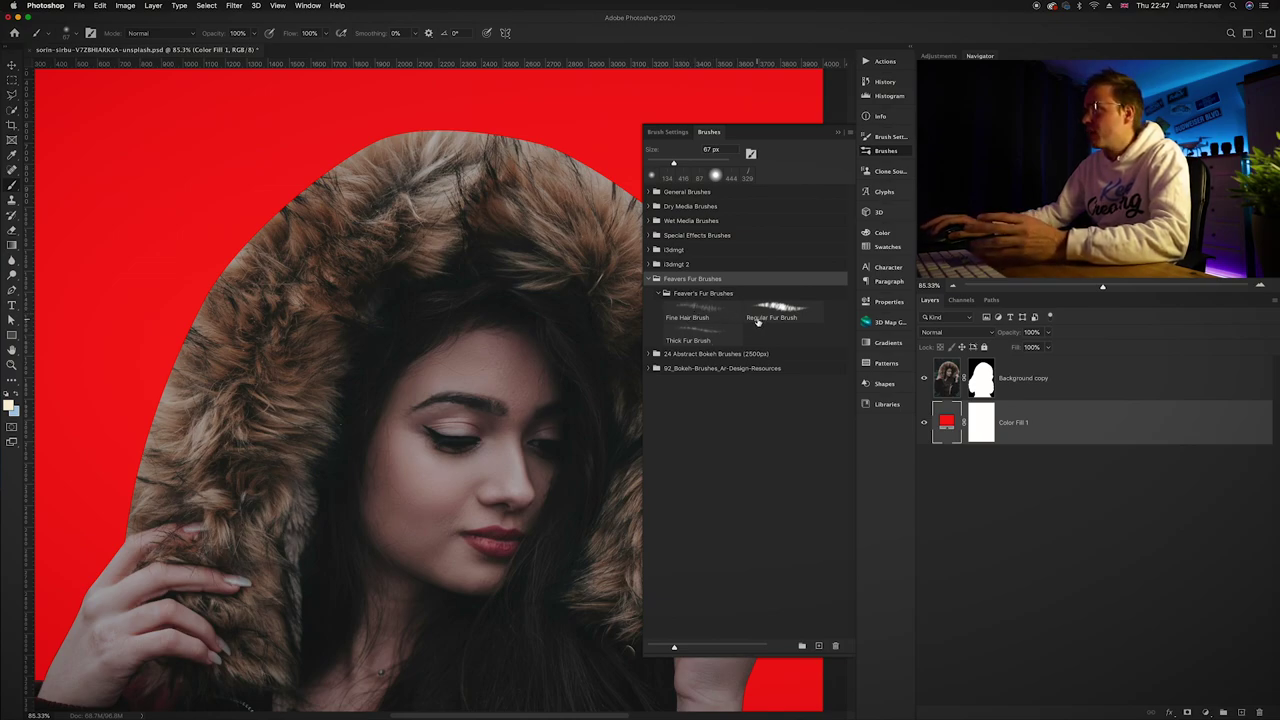
{"action": "left_click", "coordinate": [695, 341]}
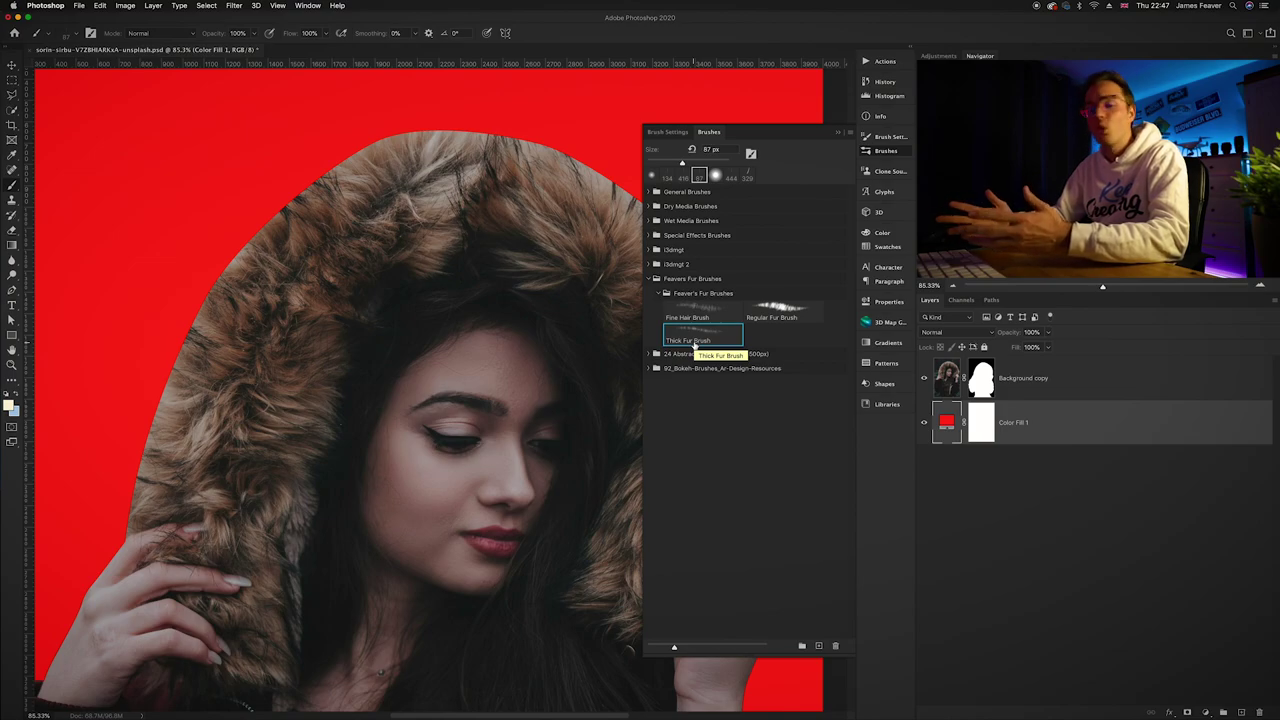
{"action": "left_click", "coordinate": [885, 151]}
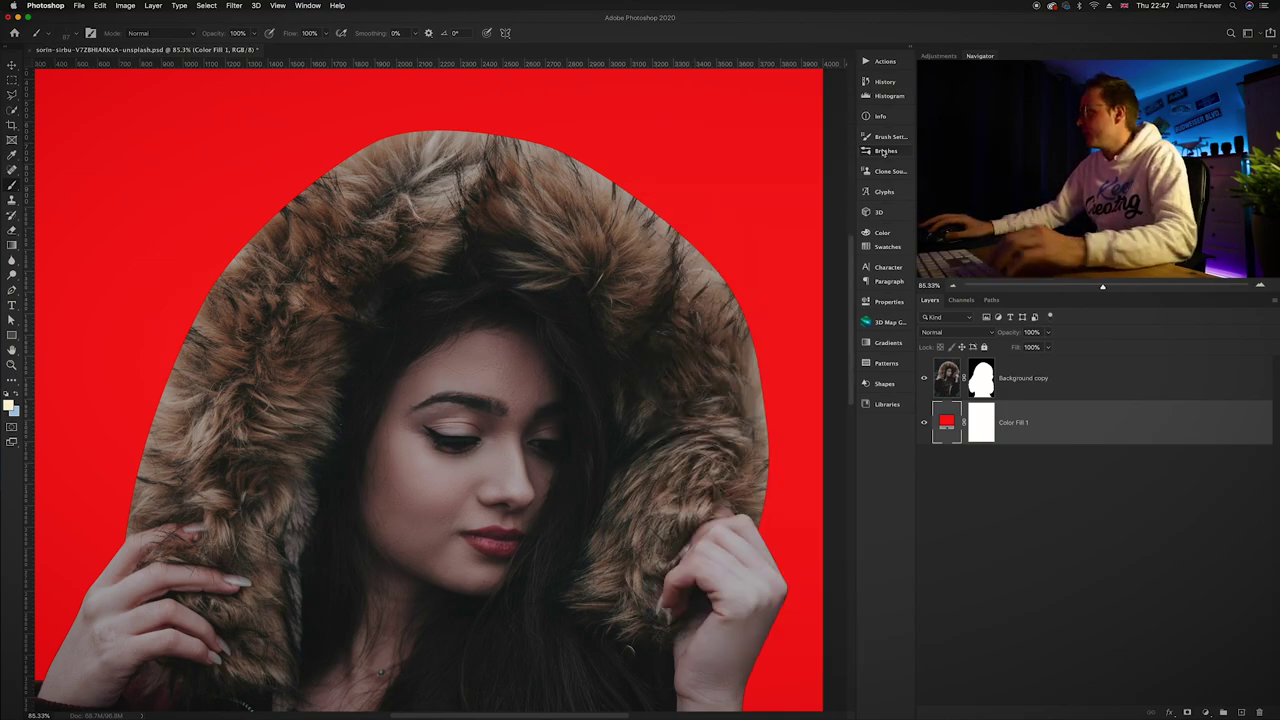
Target the Background copy layer mask, resize the brush, and paint fur strands on the hood's left edge.
{"action": "left_click", "coordinate": [979, 372]}
{"action": "scroll", "coordinate": [309, 333], "scroll_direction": "up", "scroll_amount": 5}
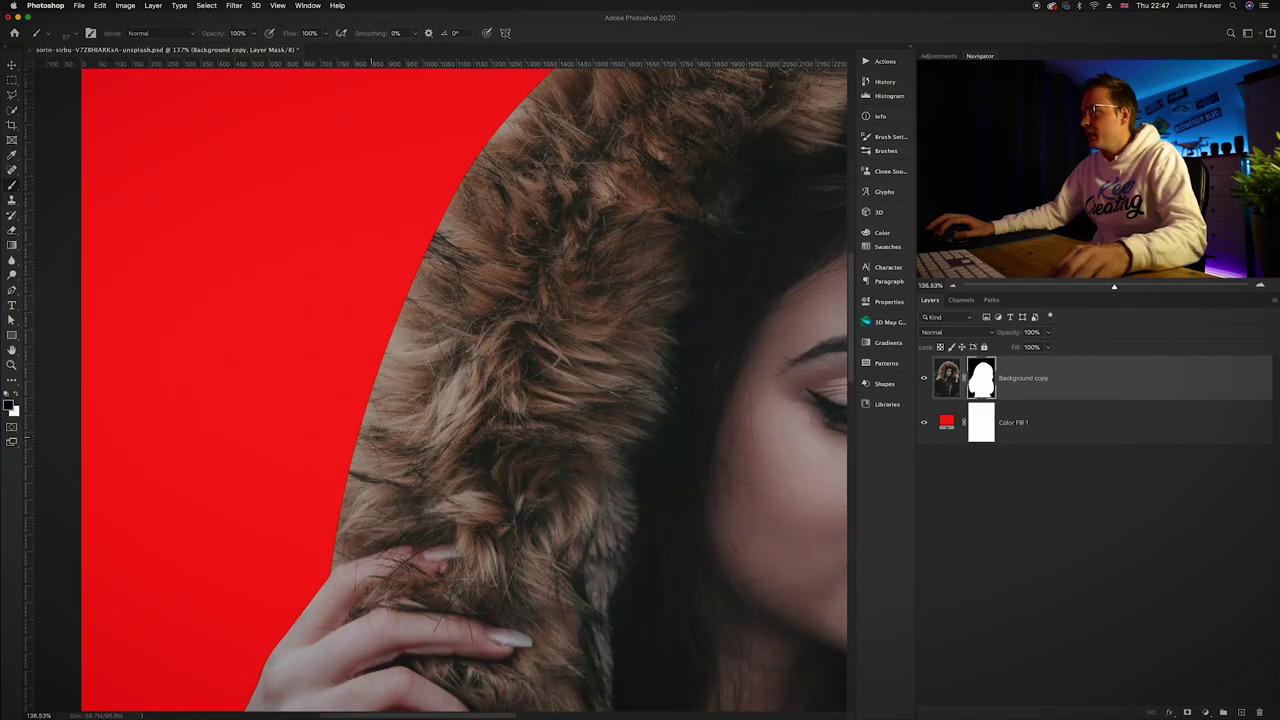
{"action": "left_click_drag", "start_coordinate": [352, 432], "coordinate": [420, 432]}
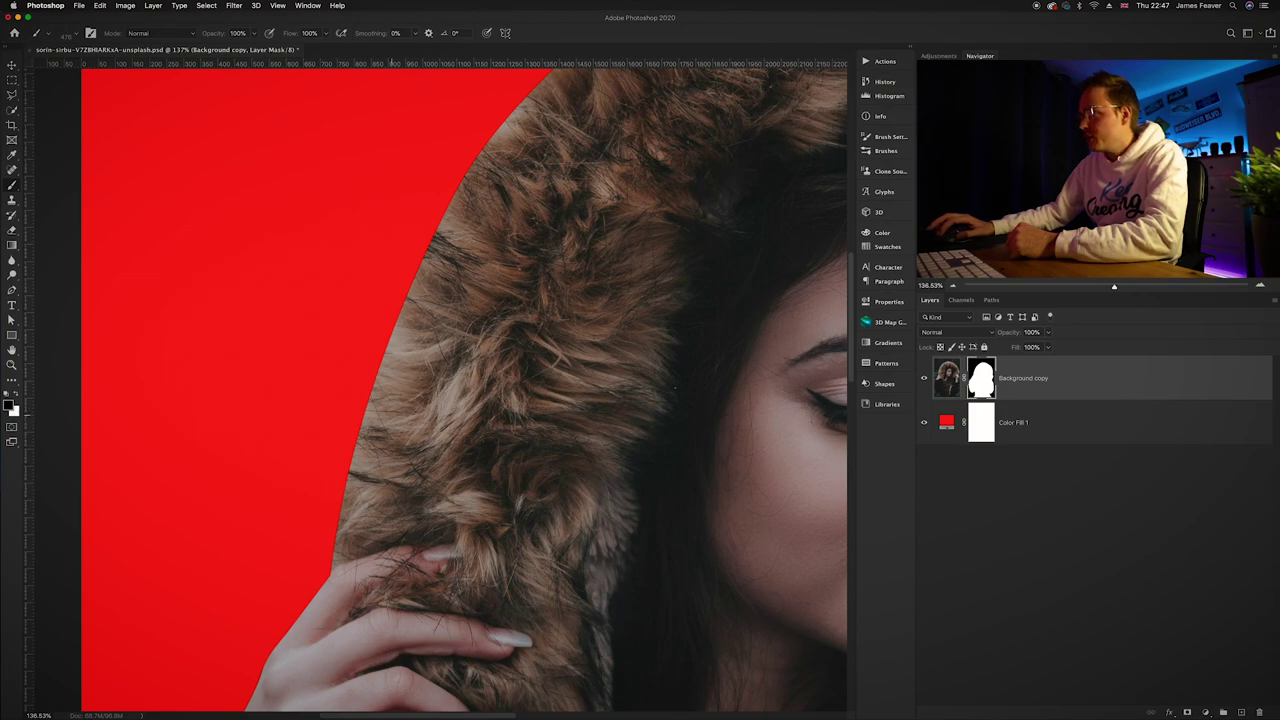
{"action": "mouse_move", "coordinate": [310, 470]}
{"action": "left_mouse_down"}
{"action": "mouse_move", "coordinate": [360, 340]}
{"action": "mouse_move", "coordinate": [390, 350]}
{"action": "mouse_move", "coordinate": [345, 540]}
{"action": "mouse_move", "coordinate": [350, 450]}
{"action": "mouse_move", "coordinate": [407, 285]}
{"action": "mouse_move", "coordinate": [390, 278]}
{"action": "mouse_move", "coordinate": [420, 270]}
{"action": "left_mouse_up"}
{"action": "scroll", "coordinate": [400, 300], "scroll_direction": "up", "scroll_amount": 3}
{"action": "scroll", "coordinate": [400, 300], "scroll_direction": "right", "scroll_amount": 2}
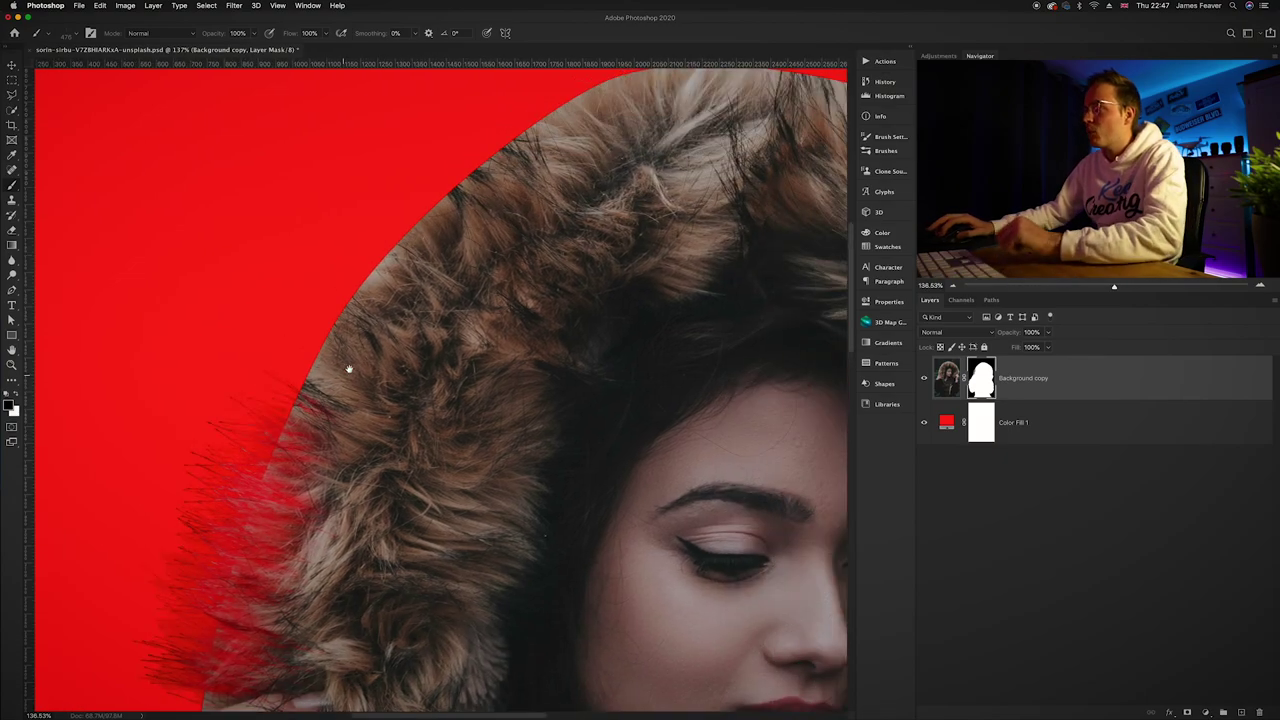
{"action": "left_click_drag", "start_coordinate": [280, 420], "coordinate": [352, 318]}
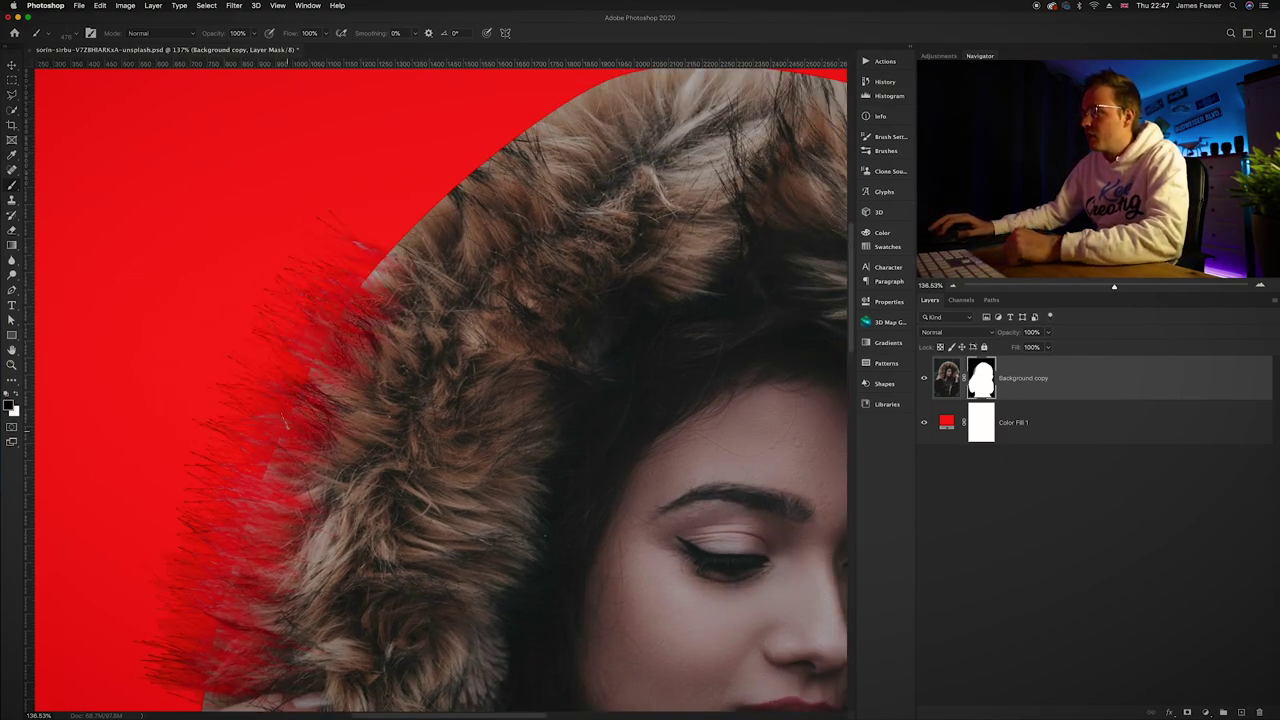
{"action": "left_click_drag", "start_coordinate": [370, 240], "coordinate": [301, 390]}
Paint more fur strands around the hood's upper-left corner and along its top edge.
{"action": "scroll", "coordinate": [301, 390], "scroll_direction": "down", "scroll_amount": 5}
{"action": "scroll", "coordinate": [301, 390], "scroll_direction": "left", "scroll_amount": 2}
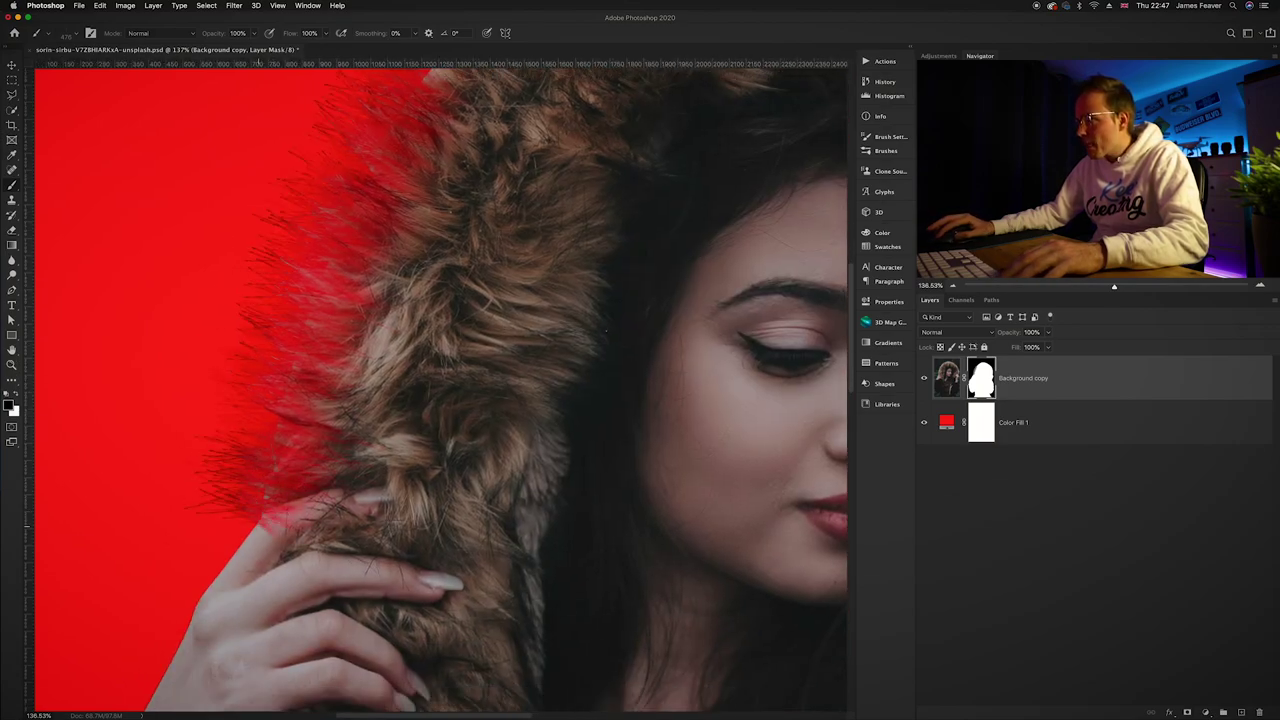
{"action": "scroll", "coordinate": [250, 505], "scroll_direction": "up", "scroll_amount": 5}
{"action": "scroll", "coordinate": [241, 515], "scroll_direction": "right", "scroll_amount": 2}
{"action": "scroll", "coordinate": [241, 515], "scroll_direction": "up", "scroll_amount": 2}
{"action": "left_click_drag", "start_coordinate": [366, 278], "coordinate": [272, 400]}
{"action": "left_click_drag", "start_coordinate": [414, 240], "coordinate": [276, 382]}
{"action": "mouse_move", "coordinate": [380, 285]}
{"action": "left_mouse_down"}
{"action": "mouse_move", "coordinate": [487, 184]}
{"action": "mouse_move", "coordinate": [540, 168]}
{"action": "mouse_move", "coordinate": [427, 260]}
{"action": "mouse_move", "coordinate": [575, 180]}
{"action": "left_mouse_up"}
{"action": "scroll", "coordinate": [351, 200], "scroll_direction": "right", "scroll_amount": 5}
{"action": "left_click_drag", "start_coordinate": [355, 205], "coordinate": [385, 115]}
{"action": "left_click_drag", "start_coordinate": [400, 200], "coordinate": [420, 115]}
{"action": "mouse_move", "coordinate": [370, 215]}
{"action": "left_mouse_down"}
{"action": "mouse_move", "coordinate": [352, 168]}
{"action": "mouse_move", "coordinate": [520, 140]}
{"action": "mouse_move", "coordinate": [630, 240]}
{"action": "left_mouse_up"}
Paint fur strands along the hood's top-right and down its right edge.
{"action": "left_click_drag", "start_coordinate": [640, 195], "coordinate": [729, 286]}
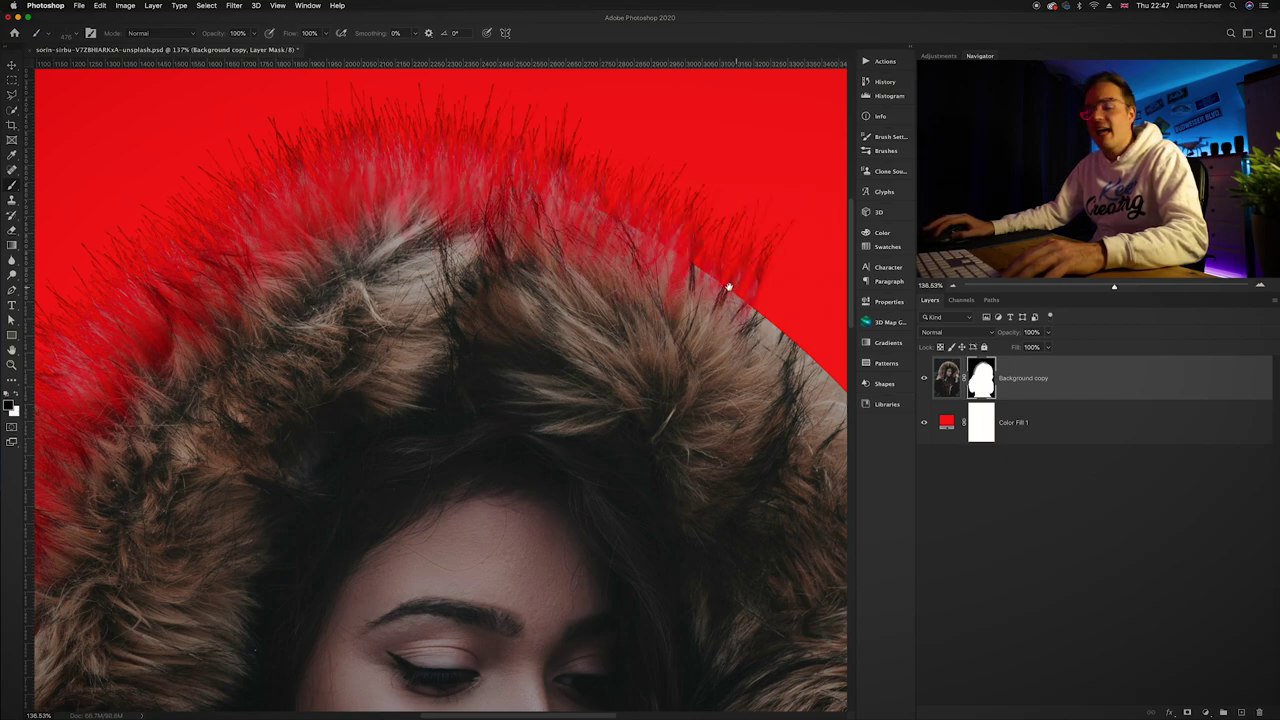
{"action": "scroll", "coordinate": [729, 286], "scroll_direction": "right", "scroll_amount": 5}
{"action": "left_click_drag", "start_coordinate": [381, 110], "coordinate": [710, 300]}
{"action": "mouse_move", "coordinate": [600, 260]}
{"action": "left_mouse_down"}
{"action": "mouse_move", "coordinate": [670, 330]}
{"action": "mouse_move", "coordinate": [517, 215]}
{"action": "left_mouse_up"}
{"action": "left_click_drag", "start_coordinate": [715, 320], "coordinate": [700, 340]}
{"action": "scroll", "coordinate": [514, 263], "scroll_direction": "right", "scroll_amount": 10}
{"action": "scroll", "coordinate": [514, 263], "scroll_direction": "down", "scroll_amount": 4}
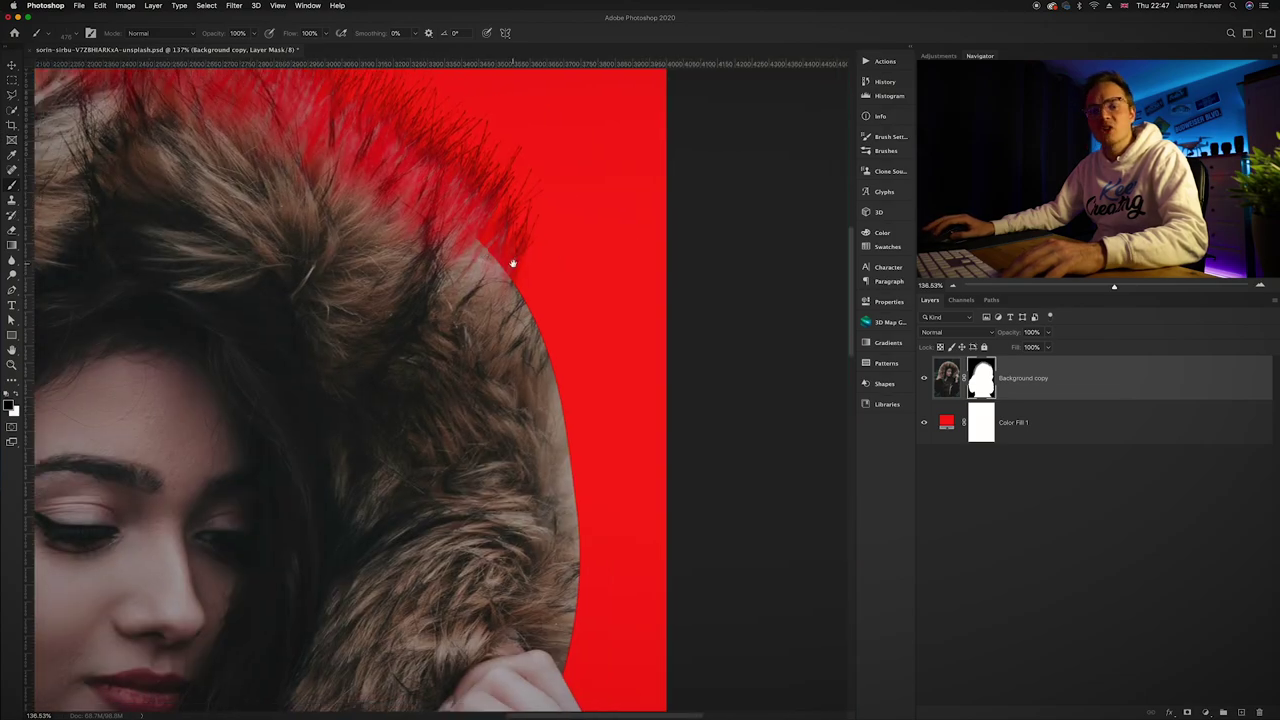
{"action": "mouse_move", "coordinate": [517, 262]}
{"action": "left_mouse_down"}
{"action": "mouse_move", "coordinate": [640, 340]}
{"action": "mouse_move", "coordinate": [560, 370]}
{"action": "mouse_move", "coordinate": [470, 240]}
{"action": "mouse_move", "coordinate": [513, 245]}
{"action": "left_mouse_up"}
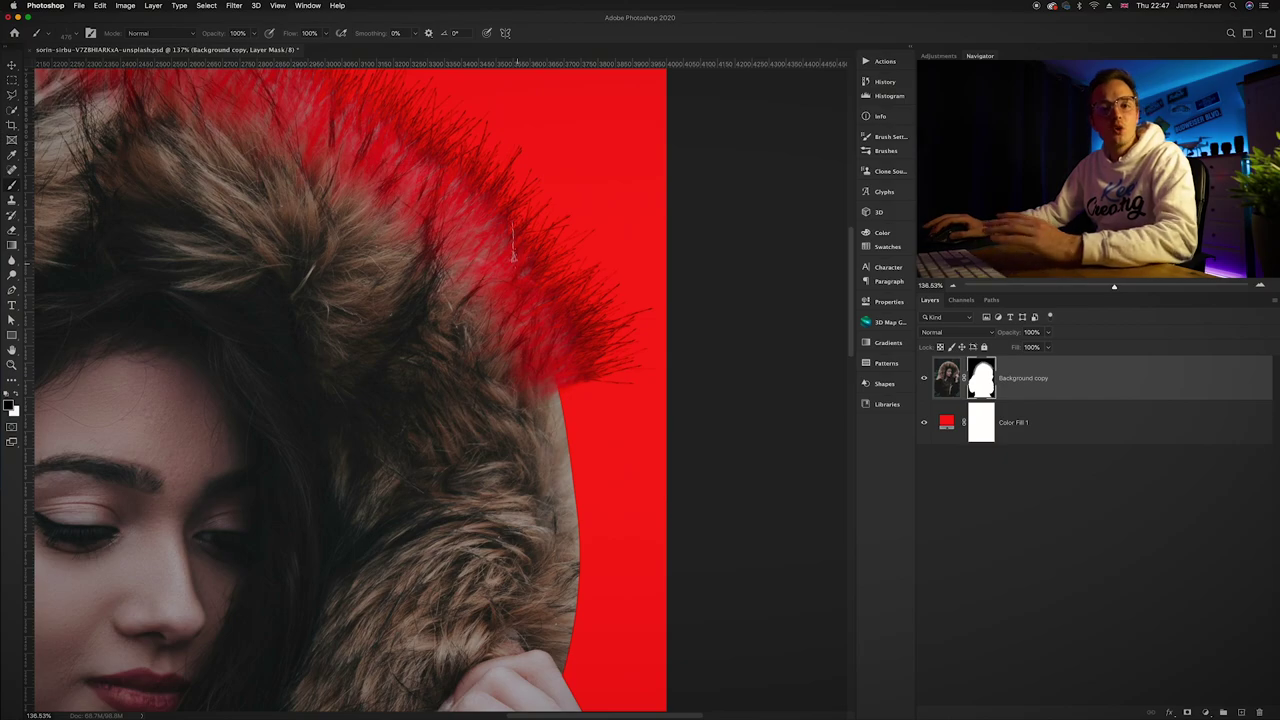
{"action": "mouse_move", "coordinate": [508, 245]}
{"action": "left_mouse_down"}
{"action": "mouse_move", "coordinate": [600, 368]}
{"action": "mouse_move", "coordinate": [590, 440]}
{"action": "mouse_move", "coordinate": [560, 492]}
{"action": "mouse_move", "coordinate": [572, 516]}
{"action": "left_mouse_up"}
{"action": "scroll", "coordinate": [572, 516], "scroll_direction": "down", "scroll_amount": 3}
{"action": "mouse_move", "coordinate": [565, 300]}
{"action": "left_mouse_down"}
{"action": "mouse_move", "coordinate": [600, 430]}
{"action": "mouse_move", "coordinate": [573, 405]}
{"action": "mouse_move", "coordinate": [575, 490]}
{"action": "mouse_move", "coordinate": [560, 515]}
{"action": "mouse_move", "coordinate": [562, 478]}
{"action": "left_mouse_up"}
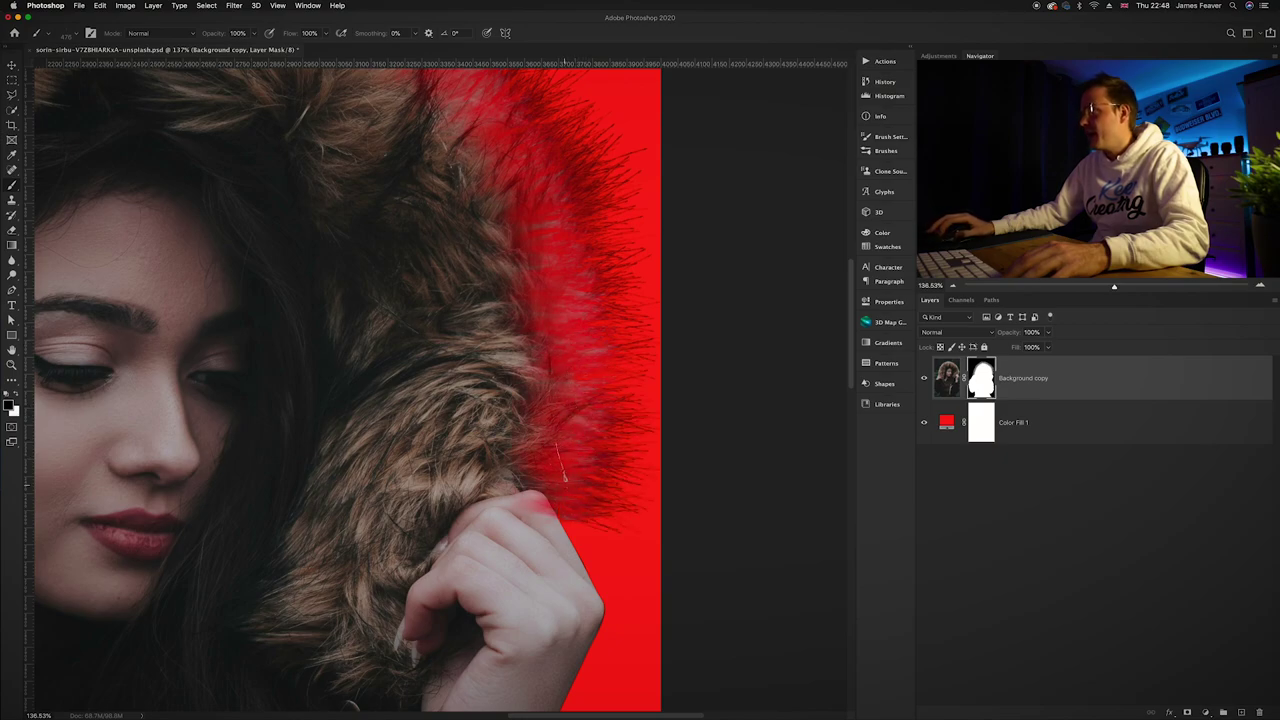
Pan over the top of the hood to check the fur, then zoom out to the whole portrait.
{"action": "left_click_drag", "start_coordinate": [526, 246], "coordinate": [645, 400]}
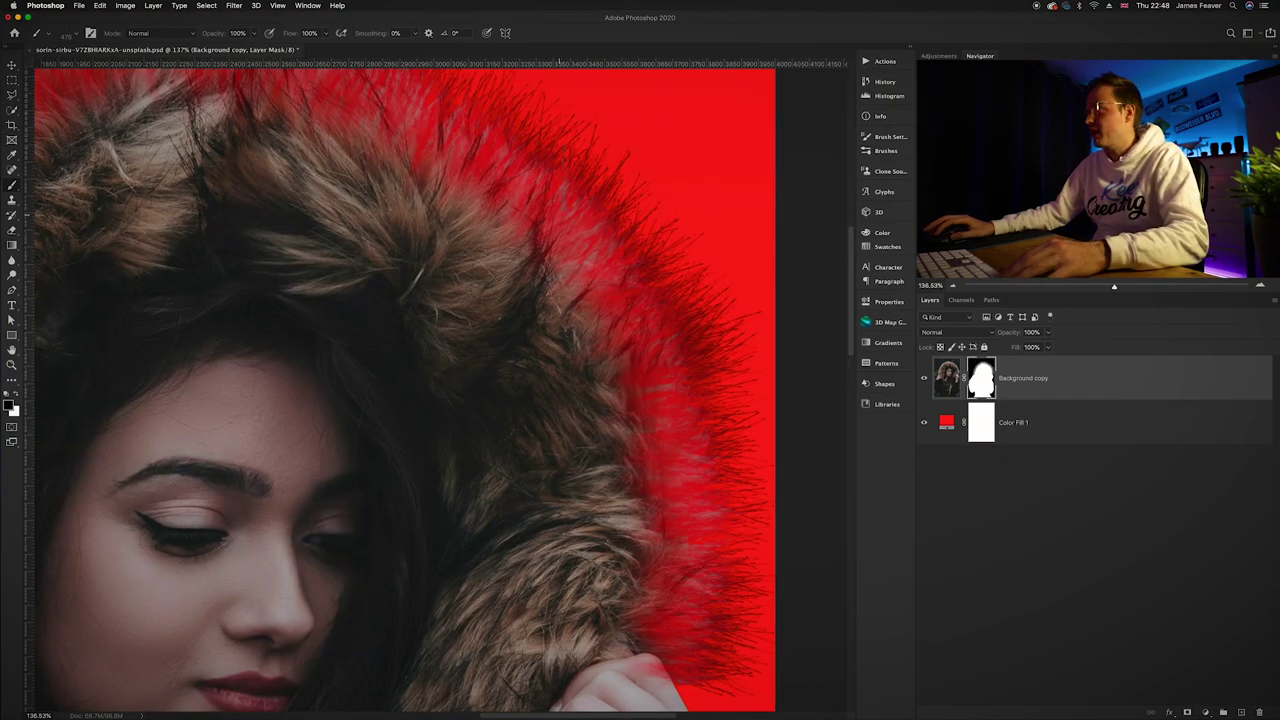
{"action": "left_click_drag", "start_coordinate": [536, 286], "coordinate": [774, 492]}
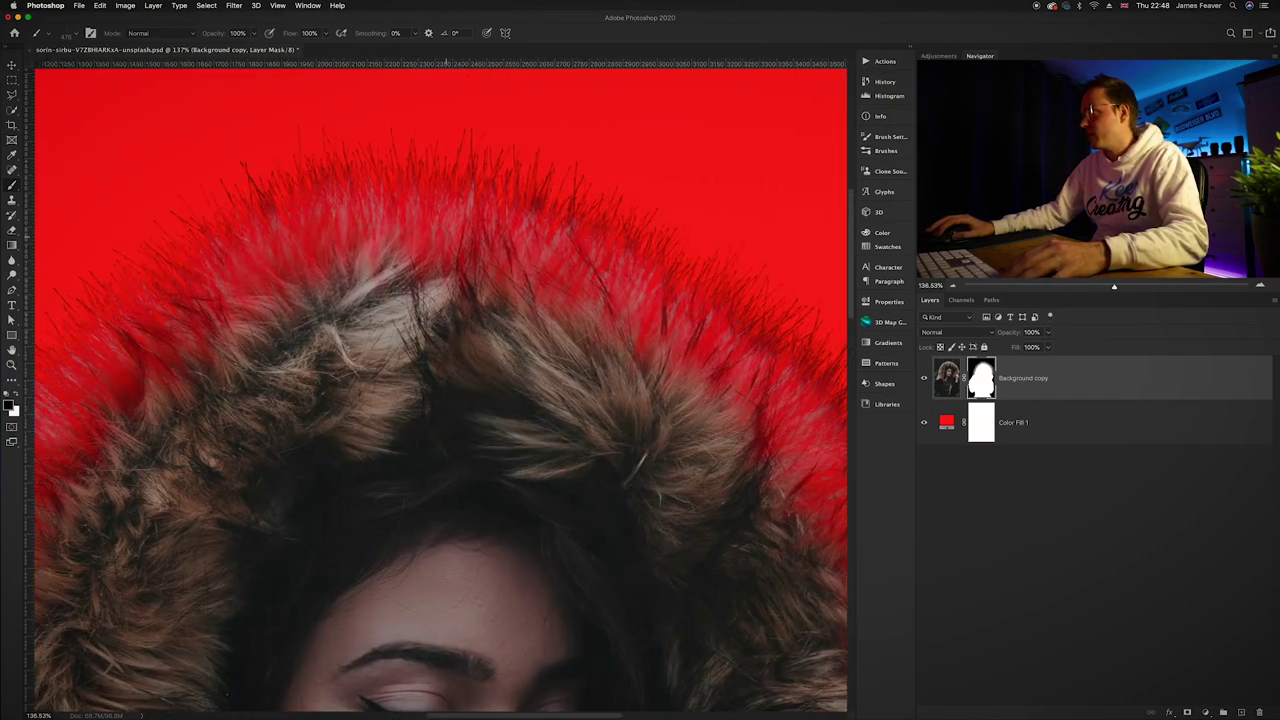
{"action": "key", "text": "super+minus"}
{"action": "key", "text": "super+minus"}
{"action": "key", "text": "super+minus"}
{"action": "key", "text": "super+minus"}
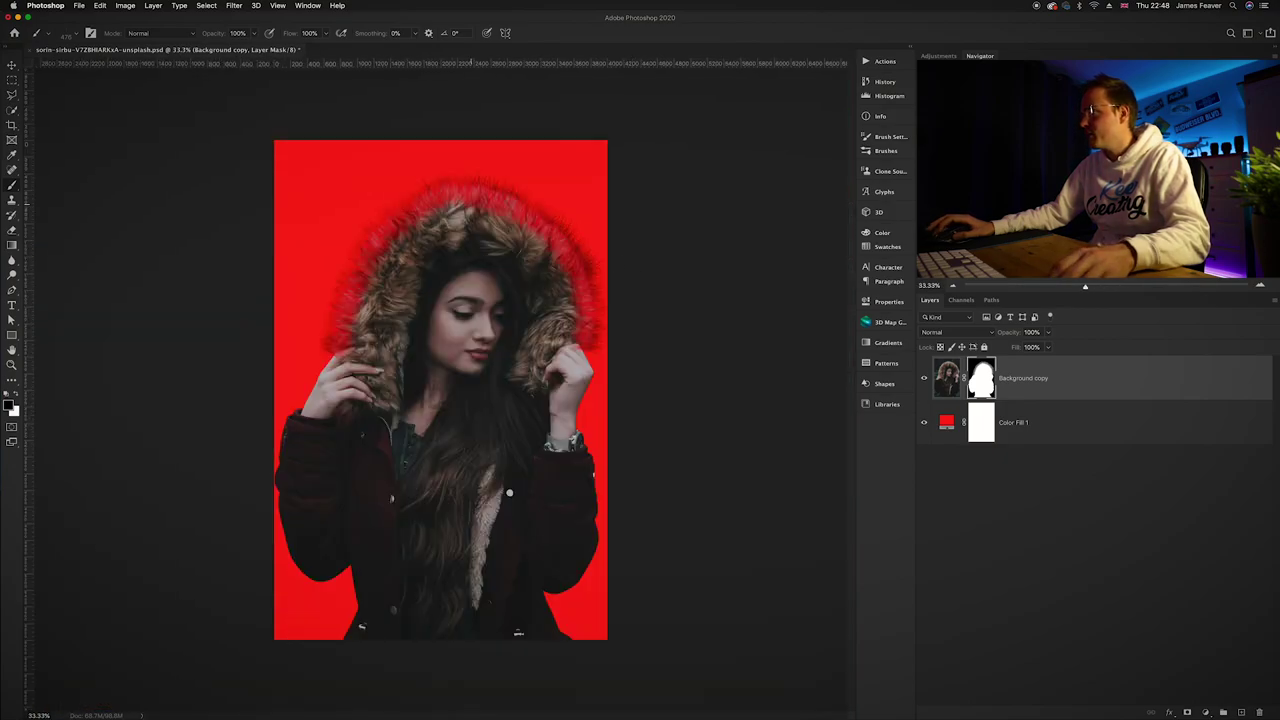
Recolour the Color Fill 1 layer from red to black in the Color Picker.
{"action": "double_click", "coordinate": [946, 422]}
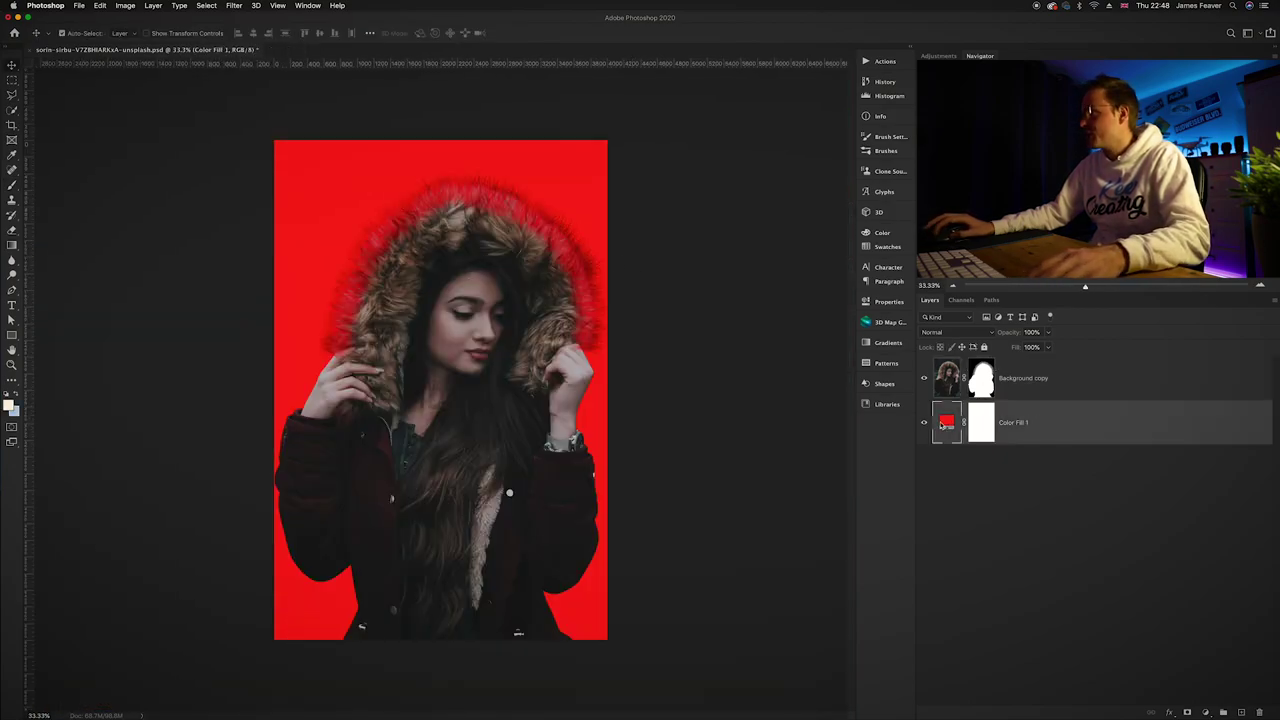
{"action": "left_click_drag", "start_coordinate": [549, 419], "coordinate": [432, 508]}
{"action": "left_click", "coordinate": [700, 334]}
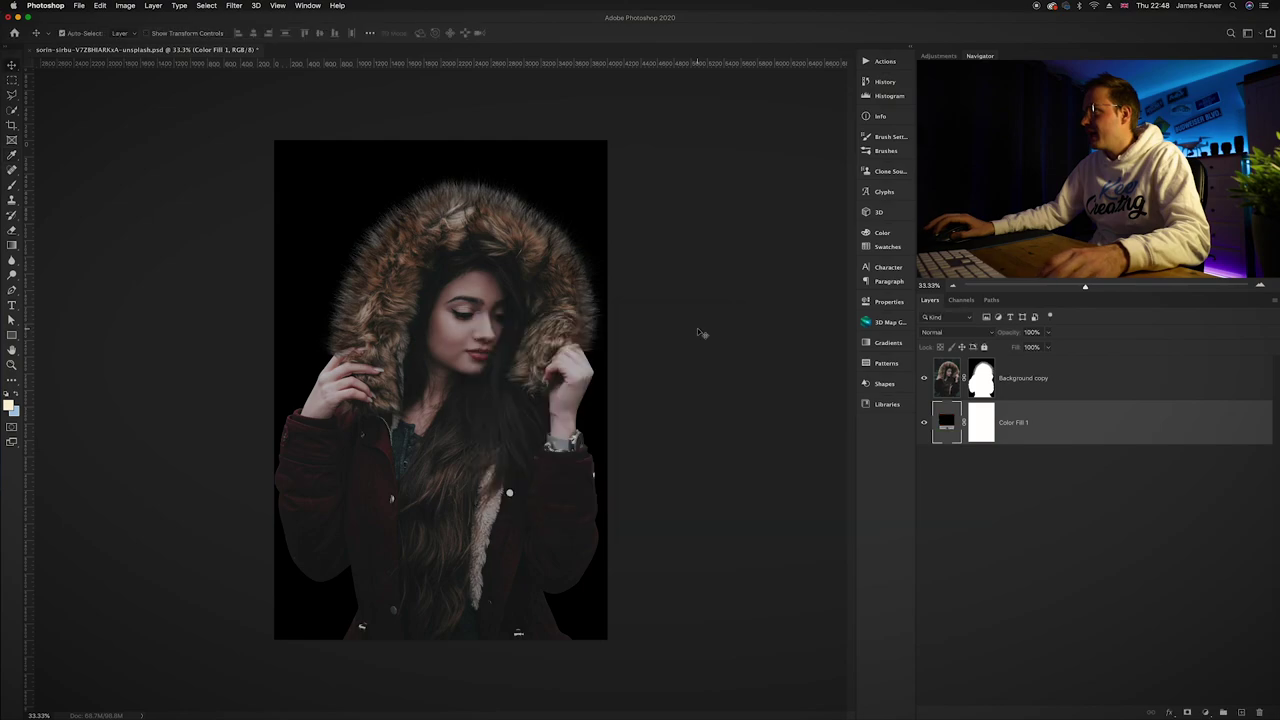
{"action": "scroll", "coordinate": [491, 223], "scroll_direction": "up", "scroll_amount": 3}
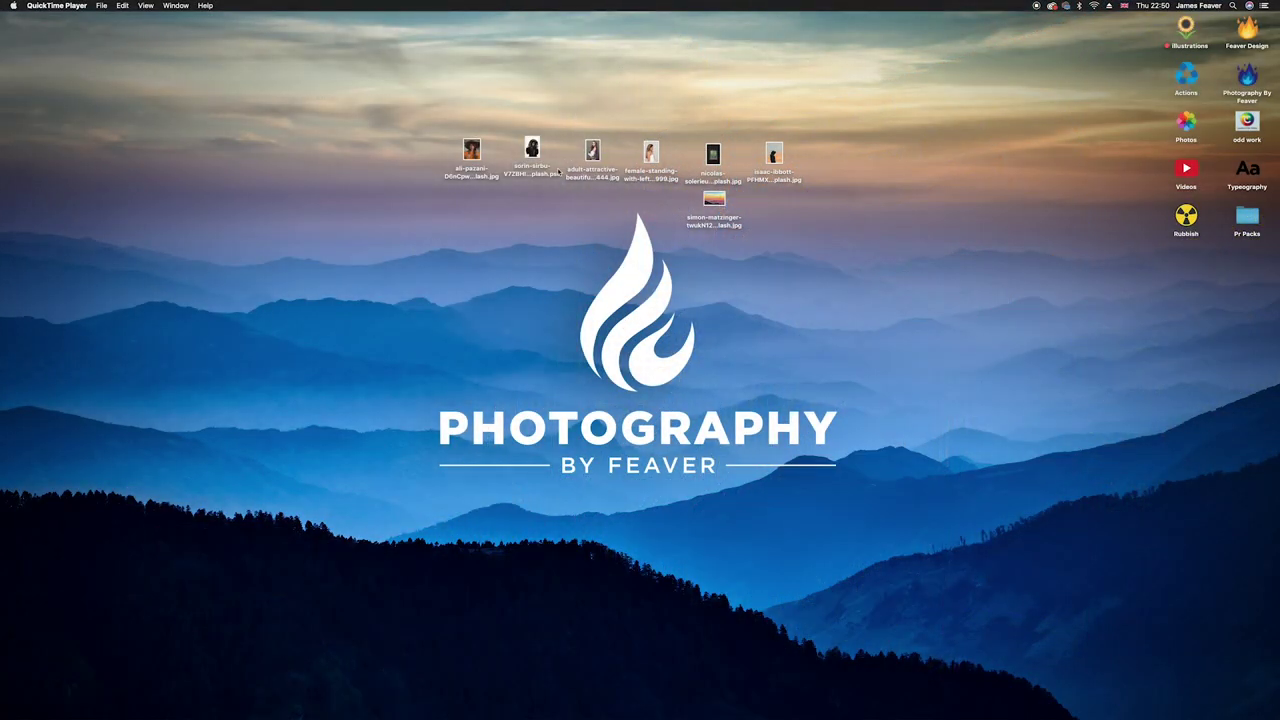
Open adult-attractive-beautiful-beauty-235444.jpg from the desktop in Photoshop.
{"action": "double_click", "coordinate": [592, 152]}
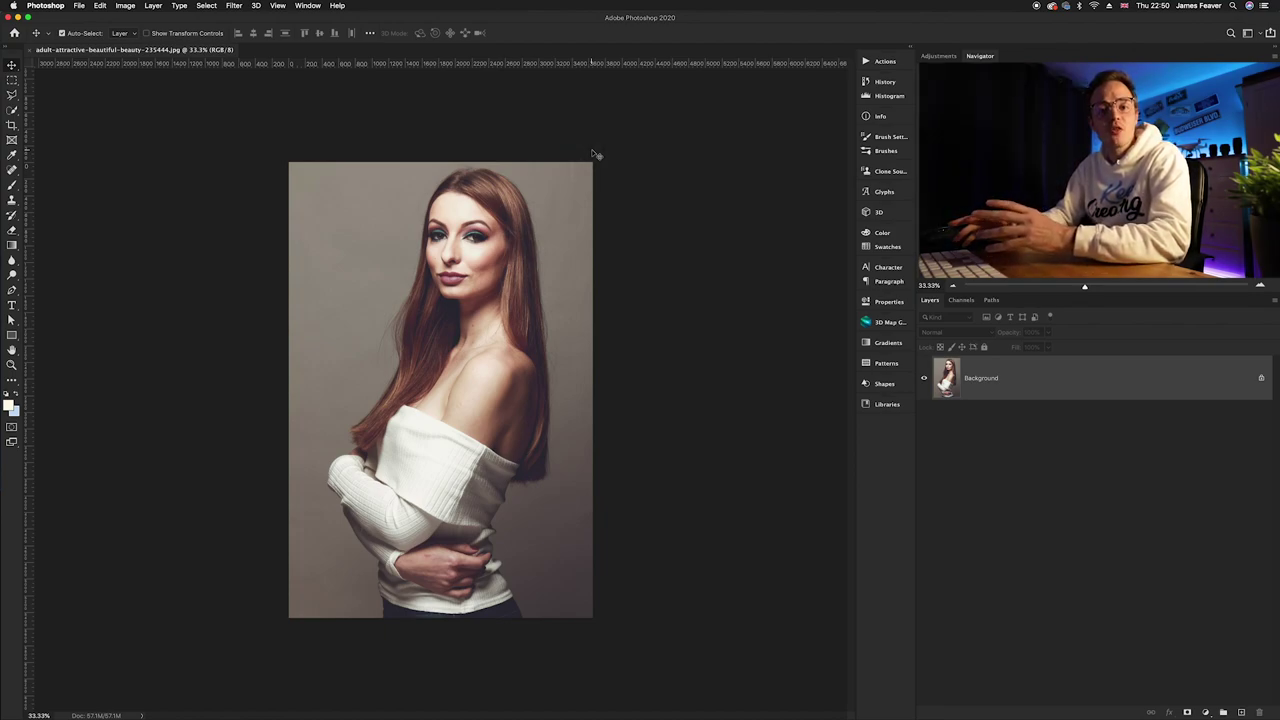
Zoom into the woman's photo and bring up the selection tools flyout.
{"action": "scroll", "coordinate": [469, 328], "scroll_direction": "up", "scroll_amount": 3}
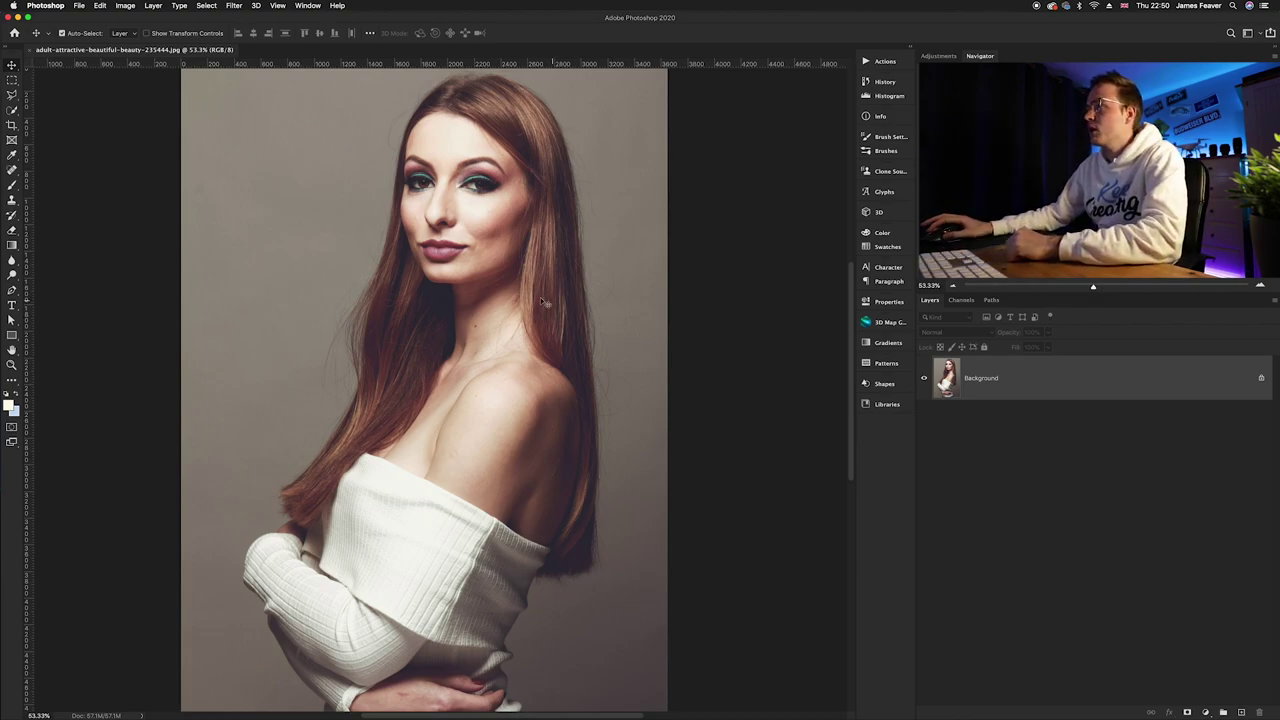
{"action": "left_click", "coordinate": [12, 112]}
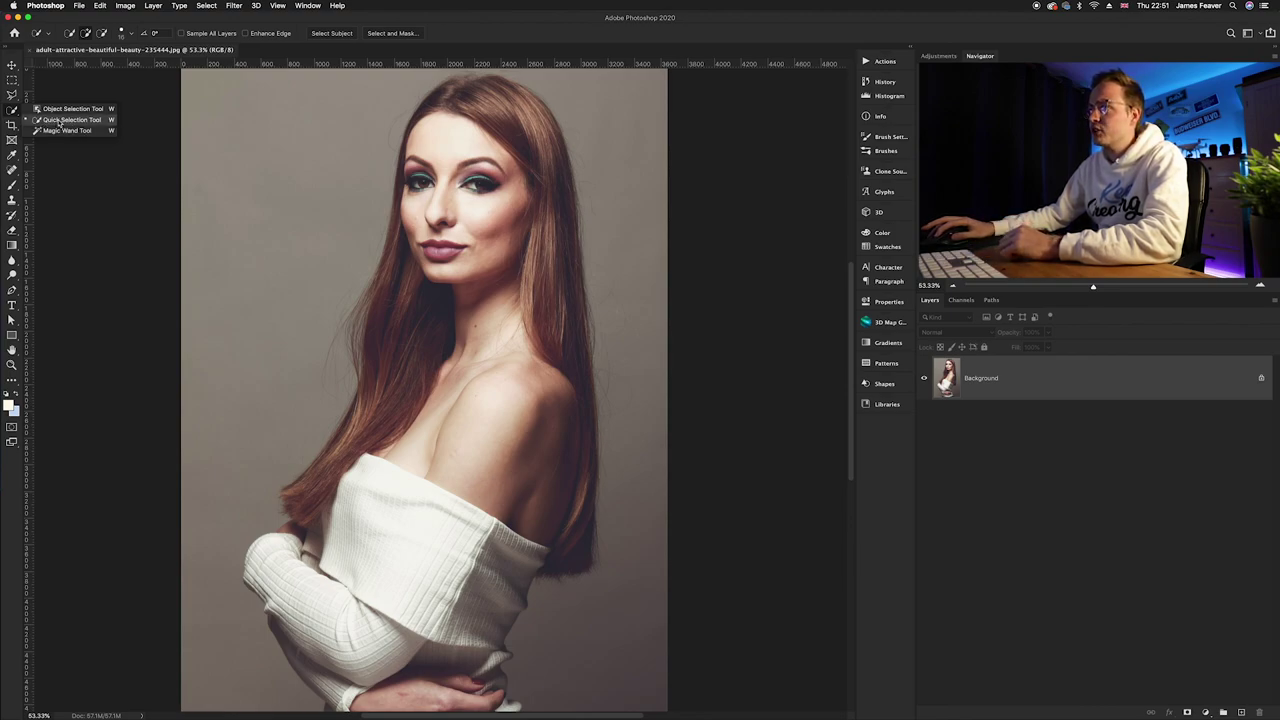
Select the woman with an enlarged Quick Selection brush over her face, hair, chest, shoulder, jeans and arm.
{"action": "left_click", "coordinate": [58, 121]}
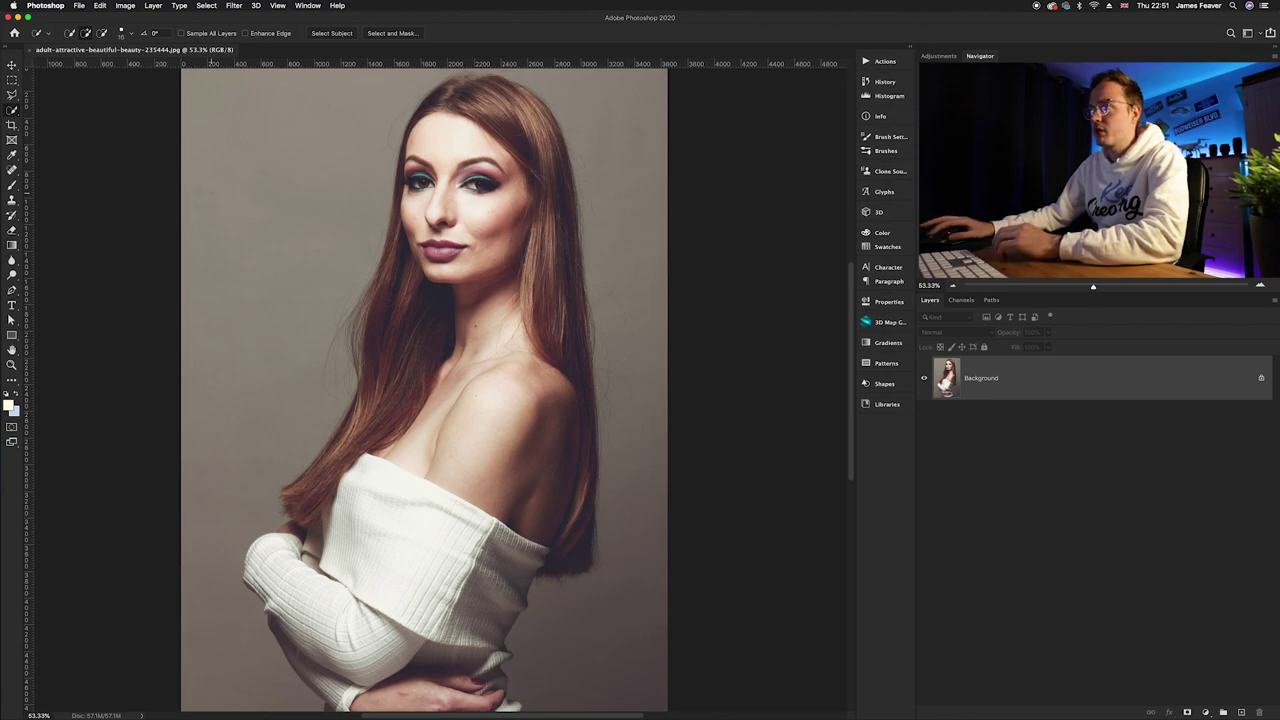
{"action": "left_click_drag", "start_coordinate": [520, 320], "coordinate": [550, 321]}
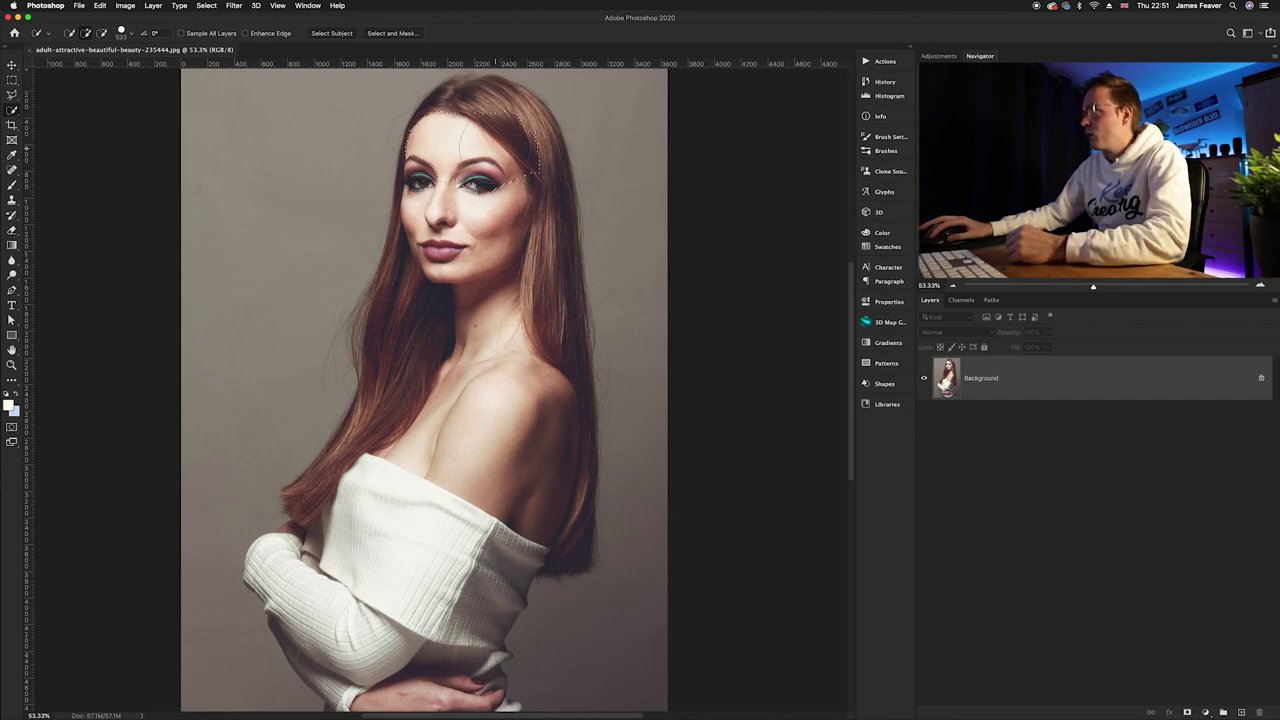
{"action": "mouse_move", "coordinate": [440, 135]}
{"action": "left_mouse_down"}
{"action": "mouse_move", "coordinate": [445, 100]}
{"action": "mouse_move", "coordinate": [520, 90]}
{"action": "mouse_move", "coordinate": [570, 170]}
{"action": "mouse_move", "coordinate": [430, 120]}
{"action": "left_mouse_up"}
{"action": "mouse_move", "coordinate": [552, 245]}
{"action": "left_mouse_down"}
{"action": "mouse_move", "coordinate": [515, 325]}
{"action": "mouse_move", "coordinate": [545, 433]}
{"action": "mouse_move", "coordinate": [550, 525]}
{"action": "mouse_move", "coordinate": [485, 475]}
{"action": "mouse_move", "coordinate": [455, 310]}
{"action": "mouse_move", "coordinate": [420, 350]}
{"action": "mouse_move", "coordinate": [385, 455]}
{"action": "mouse_move", "coordinate": [344, 505]}
{"action": "mouse_move", "coordinate": [367, 535]}
{"action": "mouse_move", "coordinate": [328, 570]}
{"action": "mouse_move", "coordinate": [305, 565]}
{"action": "mouse_move", "coordinate": [450, 570]}
{"action": "left_mouse_up"}
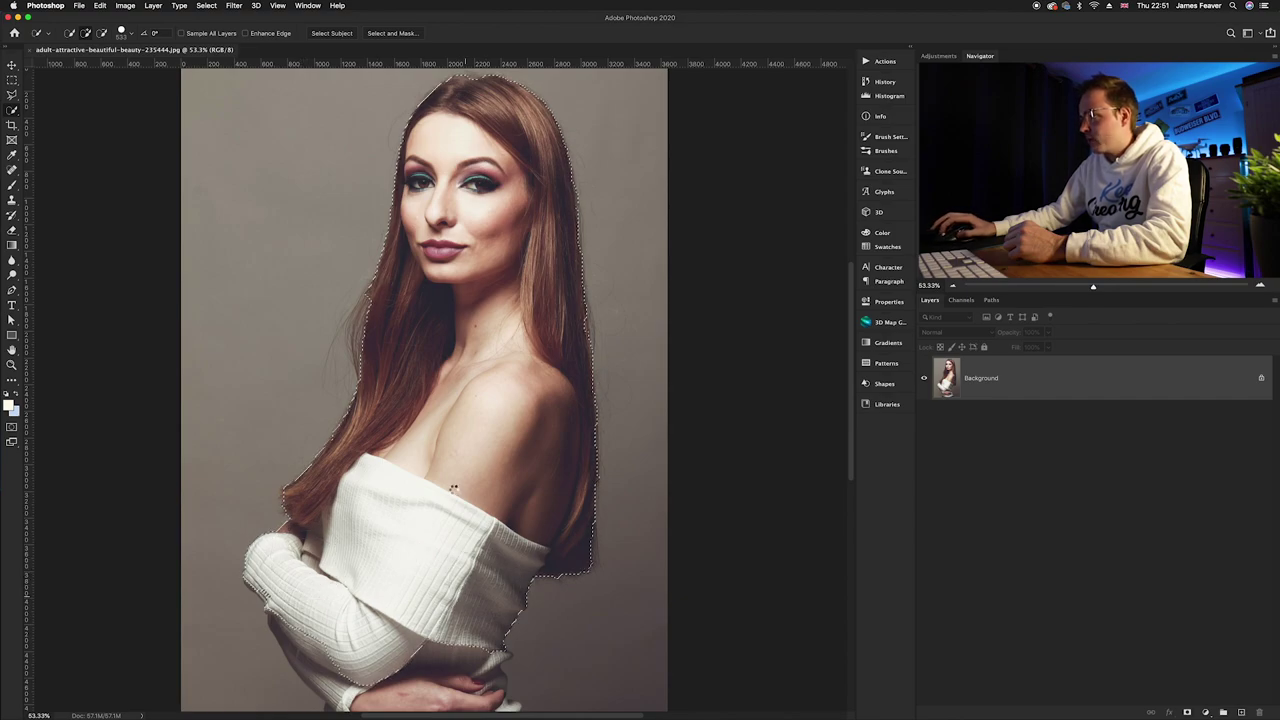
{"action": "left_click_drag", "start_coordinate": [453, 488], "coordinate": [440, 586]}
{"action": "scroll", "coordinate": [440, 586], "scroll_direction": "down", "scroll_amount": 5}
{"action": "left_click_drag", "start_coordinate": [452, 455], "coordinate": [385, 453]}
{"action": "scroll", "coordinate": [501, 432], "scroll_direction": "up", "scroll_amount": 4}
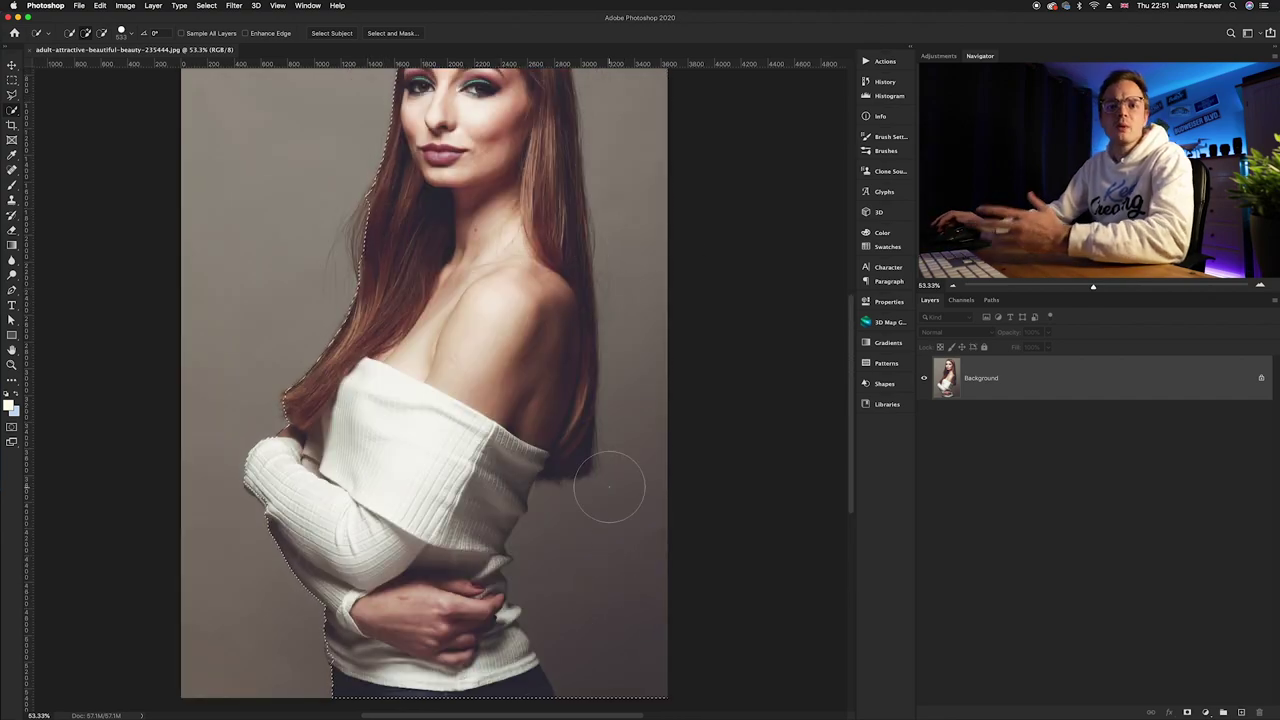
{"action": "scroll", "coordinate": [609, 487], "scroll_direction": "down", "scroll_amount": 2}
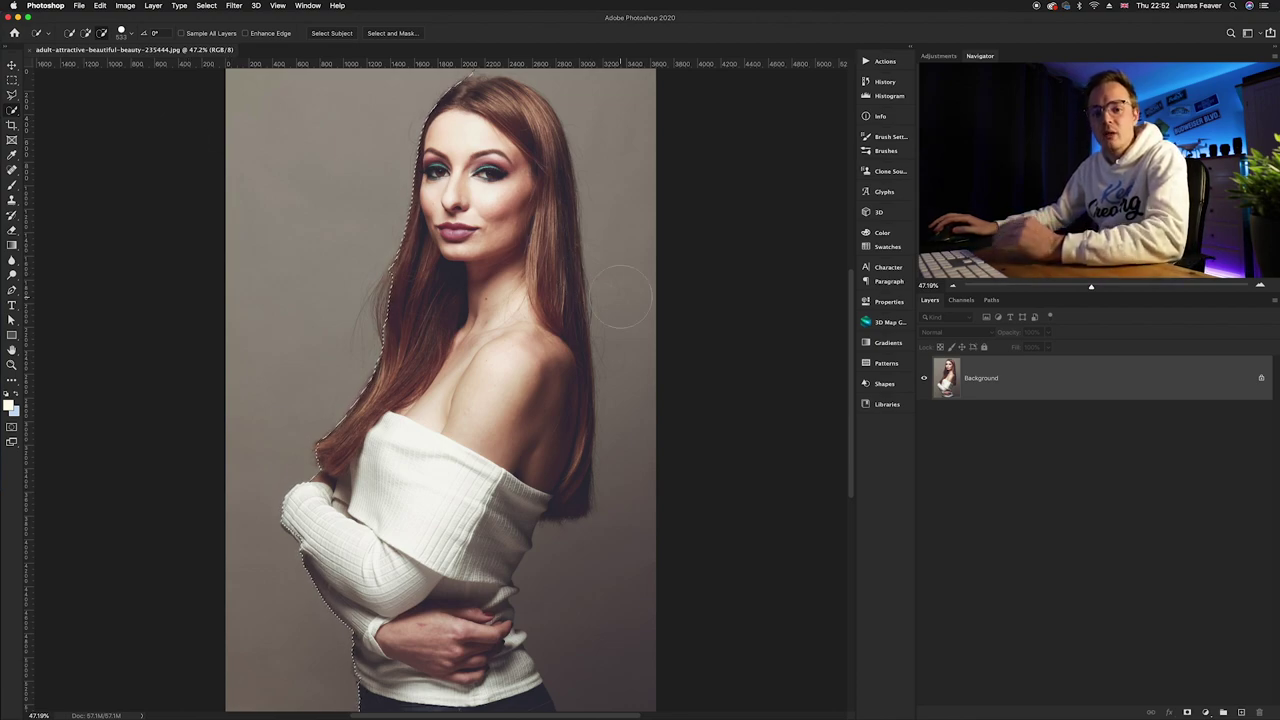
{"action": "mouse_move", "coordinate": [620, 646]}
{"action": "left_mouse_down"}
{"action": "mouse_move", "coordinate": [616, 614]}
{"action": "mouse_move", "coordinate": [582, 590]}
{"action": "mouse_move", "coordinate": [653, 518]}
{"action": "mouse_move", "coordinate": [659, 494]}
{"action": "mouse_move", "coordinate": [655, 207]}
{"action": "left_mouse_up"}
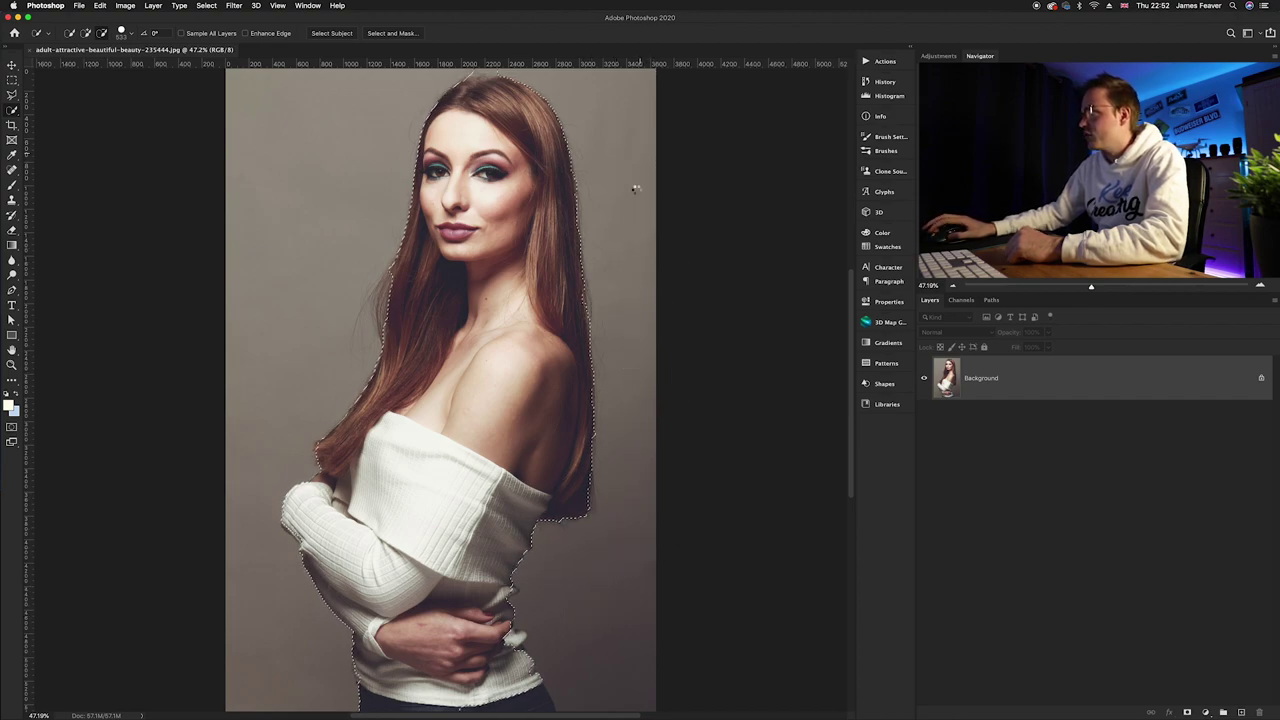
{"action": "scroll", "coordinate": [636, 189], "scroll_direction": "up", "scroll_amount": 3}
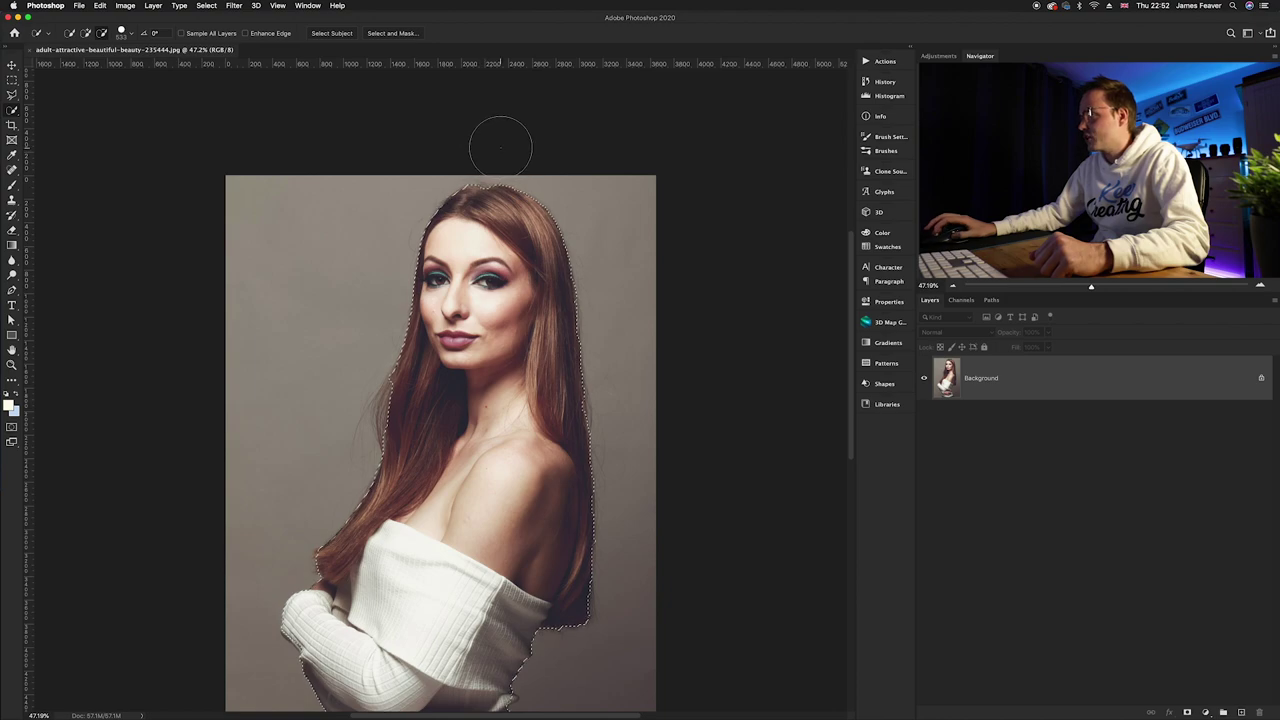
Add the shirt under the hand, the white shirt, neck, chest, shoulder, jaw and hair to the selection.
{"action": "scroll", "coordinate": [571, 326], "scroll_direction": "down", "scroll_amount": 5}
{"action": "scroll", "coordinate": [571, 326], "scroll_direction": "up", "scroll_amount": 2}
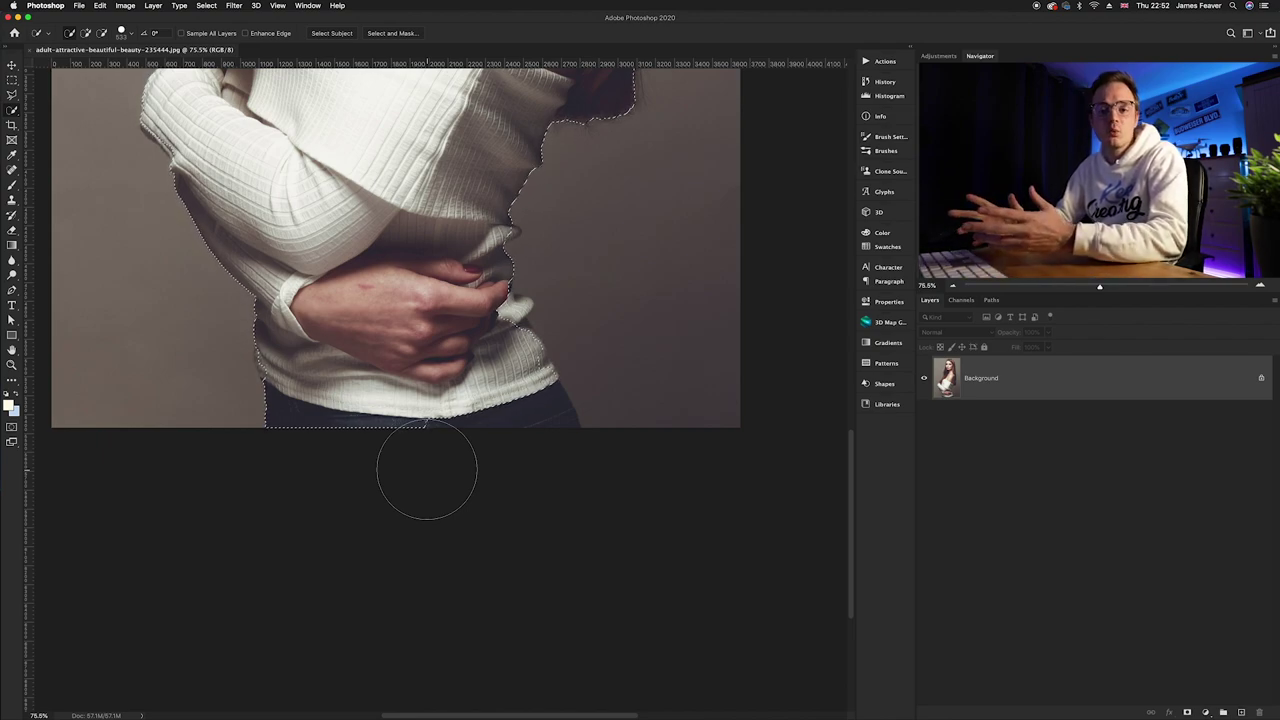
{"action": "scroll", "coordinate": [427, 470], "scroll_direction": "up", "scroll_amount": 5}
{"action": "left_click_drag", "start_coordinate": [494, 429], "coordinate": [463, 443]}
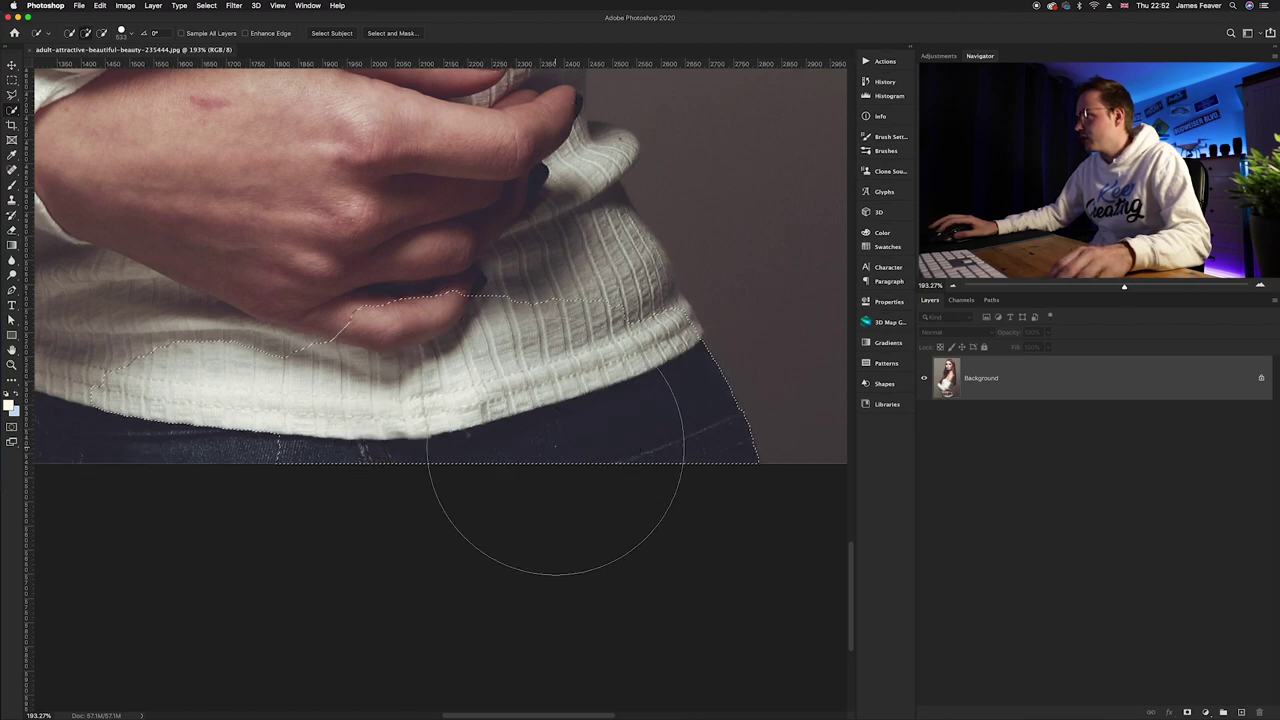
{"action": "scroll", "coordinate": [543, 471], "scroll_direction": "down", "scroll_amount": 5}
{"action": "scroll", "coordinate": [414, 423], "scroll_direction": "up", "scroll_amount": 5}
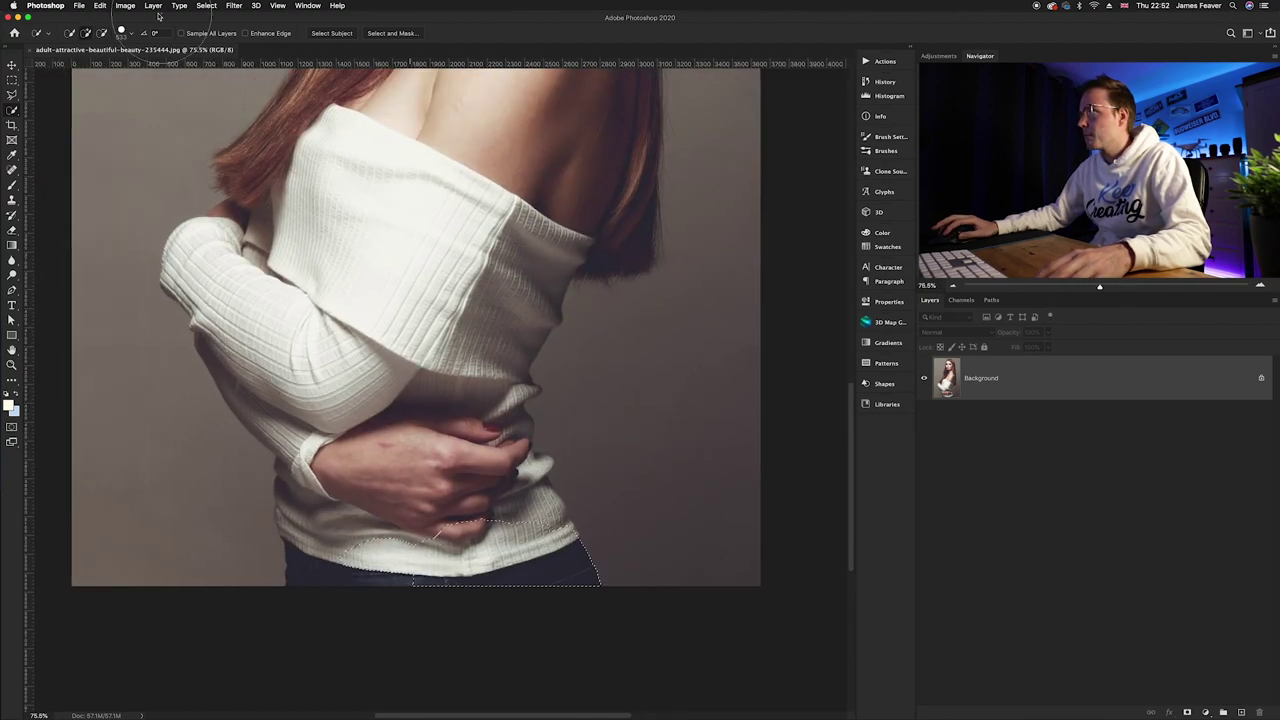
{"action": "mouse_move", "coordinate": [400, 560]}
{"action": "left_mouse_down"}
{"action": "mouse_move", "coordinate": [340, 505]}
{"action": "mouse_move", "coordinate": [284, 490]}
{"action": "mouse_move", "coordinate": [380, 300]}
{"action": "mouse_move", "coordinate": [330, 250]}
{"action": "left_mouse_up"}
{"action": "scroll", "coordinate": [302, 463], "scroll_direction": "up", "scroll_amount": 5}
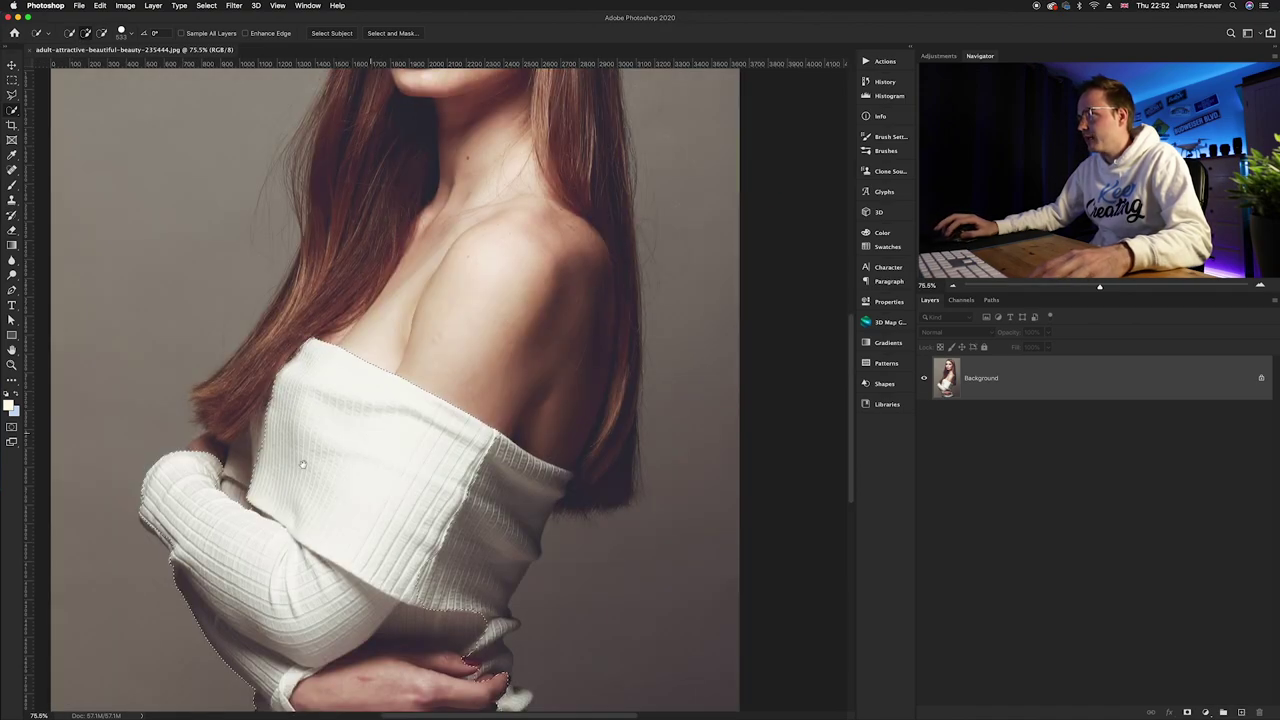
{"action": "mouse_move", "coordinate": [300, 430]}
{"action": "left_mouse_down"}
{"action": "mouse_move", "coordinate": [474, 132]}
{"action": "mouse_move", "coordinate": [500, 140]}
{"action": "mouse_move", "coordinate": [513, 377]}
{"action": "left_mouse_up"}
{"action": "scroll", "coordinate": [513, 377], "scroll_direction": "up", "scroll_amount": 5}
{"action": "mouse_move", "coordinate": [298, 590]}
{"action": "left_mouse_down"}
{"action": "mouse_move", "coordinate": [350, 520]}
{"action": "mouse_move", "coordinate": [300, 330]}
{"action": "mouse_move", "coordinate": [487, 415]}
{"action": "mouse_move", "coordinate": [520, 264]}
{"action": "mouse_move", "coordinate": [485, 208]}
{"action": "left_mouse_up"}
Subtract the right-side background and tidy the back, hand and lower sweater edges with a larger brush.
{"action": "scroll", "coordinate": [485, 208], "scroll_direction": "up", "scroll_amount": 3}
{"action": "mouse_move", "coordinate": [470, 85]}
{"action": "left_mouse_down"}
{"action": "mouse_move", "coordinate": [443, 57]}
{"action": "mouse_move", "coordinate": [543, 71]}
{"action": "mouse_move", "coordinate": [686, 229]}
{"action": "mouse_move", "coordinate": [715, 497]}
{"action": "mouse_move", "coordinate": [700, 470]}
{"action": "left_mouse_up"}
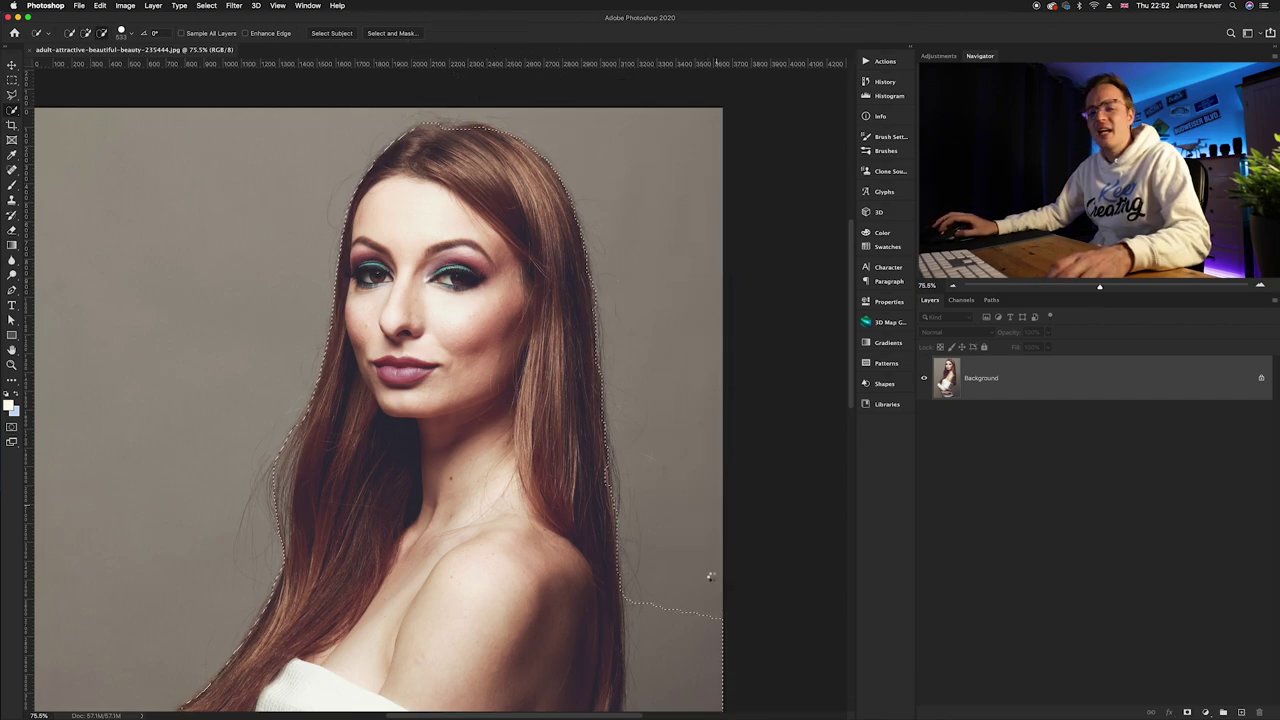
{"action": "scroll", "coordinate": [700, 463], "scroll_direction": "down", "scroll_amount": 5}
{"action": "mouse_move", "coordinate": [700, 309]}
{"action": "left_mouse_down"}
{"action": "mouse_move", "coordinate": [711, 398]}
{"action": "mouse_move", "coordinate": [709, 232]}
{"action": "left_mouse_up"}
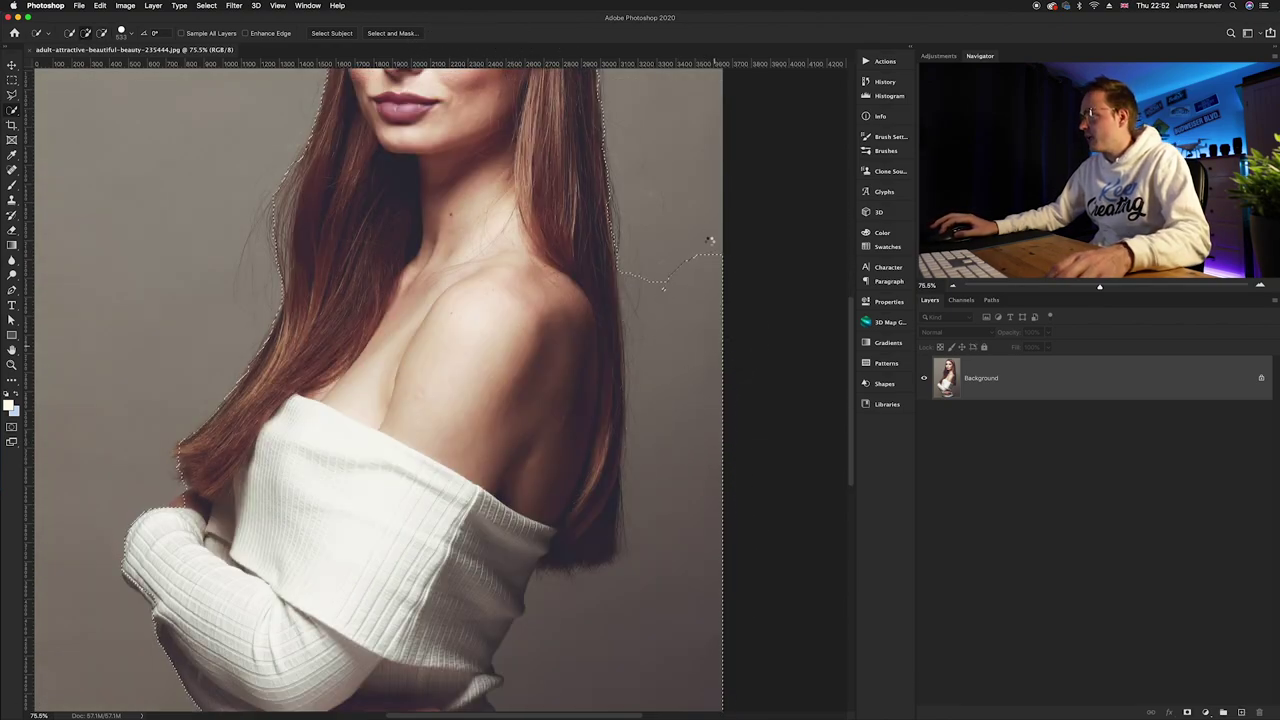
{"action": "left_click_drag", "start_coordinate": [701, 395], "coordinate": [706, 429]}
{"action": "key", "text": "bracketright"}
{"action": "key", "text": "bracketright"}
{"action": "mouse_move", "coordinate": [694, 531]}
{"action": "left_mouse_down"}
{"action": "mouse_move", "coordinate": [700, 514]}
{"action": "mouse_move", "coordinate": [671, 514]}
{"action": "mouse_move", "coordinate": [631, 486]}
{"action": "mouse_move", "coordinate": [450, 537]}
{"action": "mouse_move", "coordinate": [459, 590]}
{"action": "left_mouse_up"}
{"action": "scroll", "coordinate": [700, 518], "scroll_direction": "down", "scroll_amount": 3}
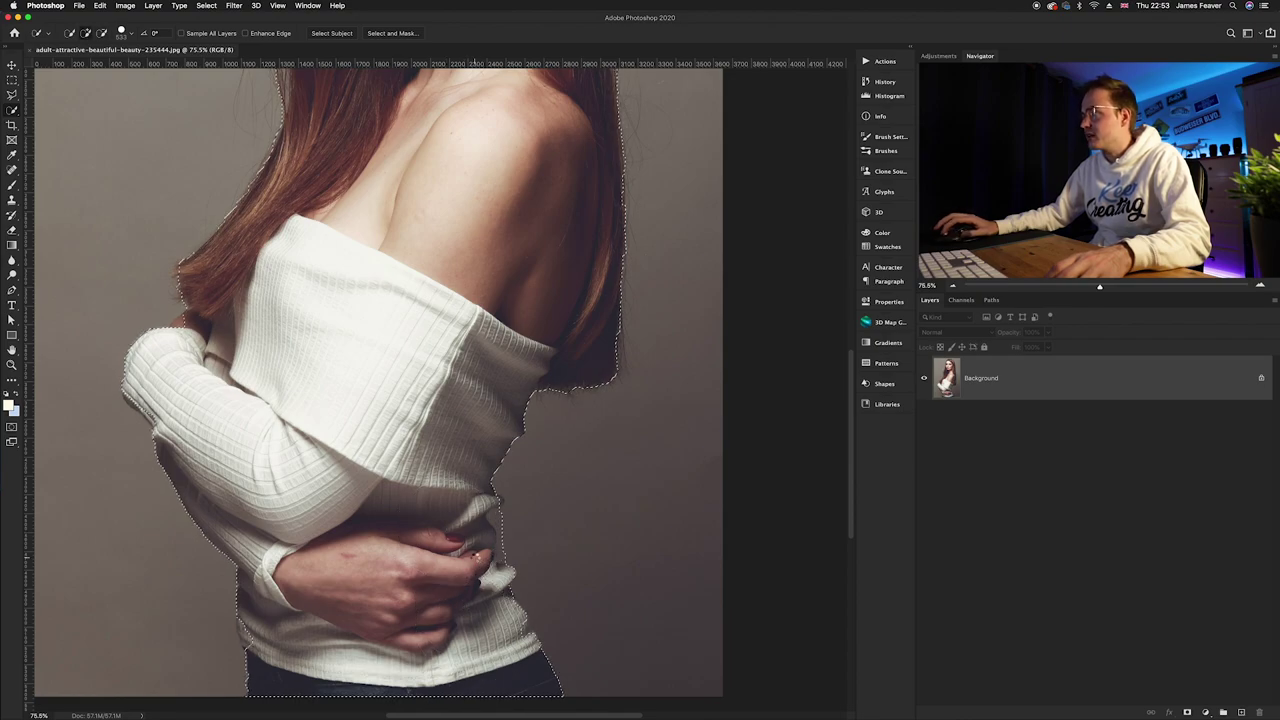
{"action": "scroll", "coordinate": [477, 563], "scroll_direction": "down", "scroll_amount": 3}
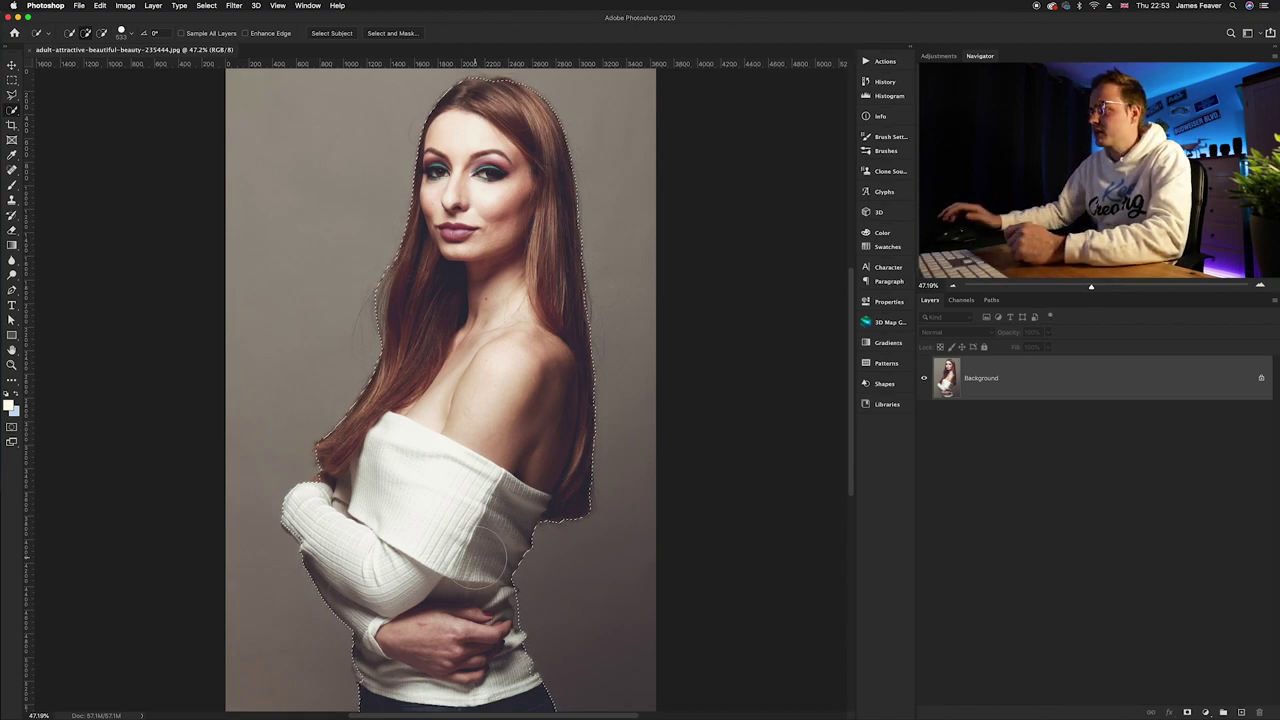
Add a layer mask from the selection so Layer 0 hides the grey background.
{"action": "left_click", "coordinate": [1187, 712]}
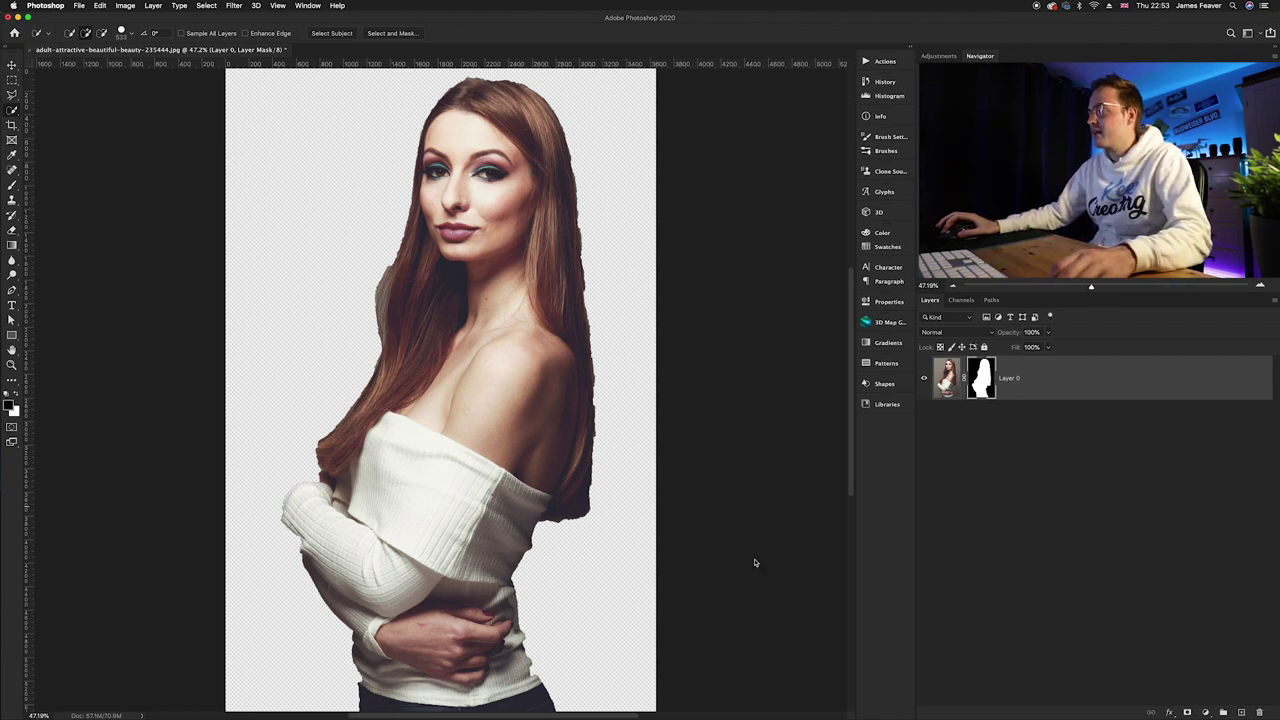
{"action": "scroll", "coordinate": [571, 571], "scroll_direction": "up", "scroll_amount": 5}
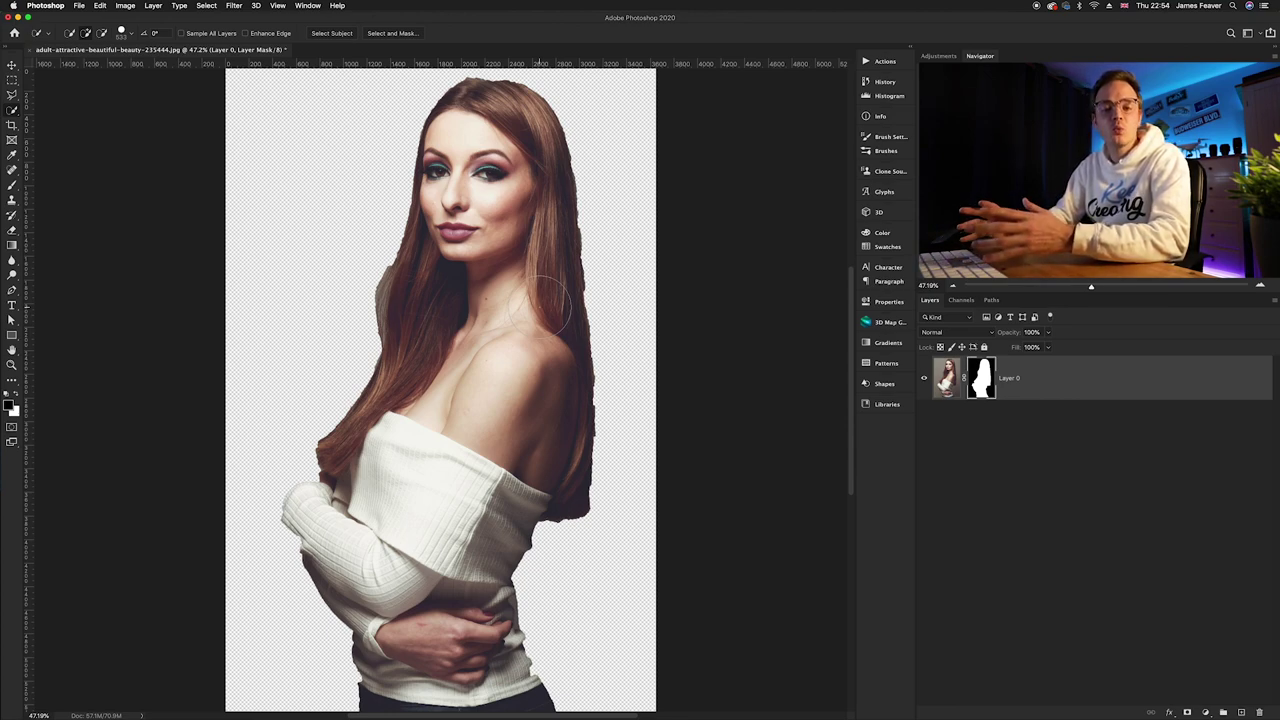
Delete the existing layer mask and switch to the Object Selection tool.
{"action": "right_click", "coordinate": [1007, 386]}
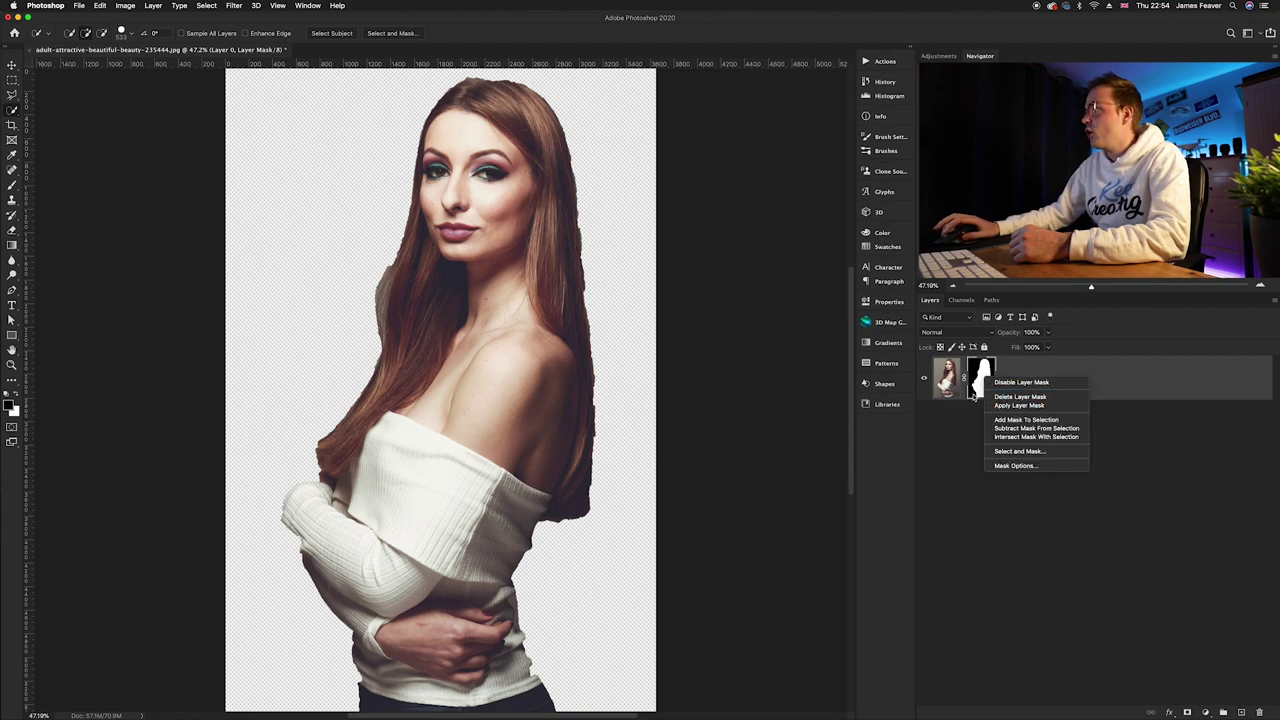
{"action": "left_click", "coordinate": [1010, 397]}
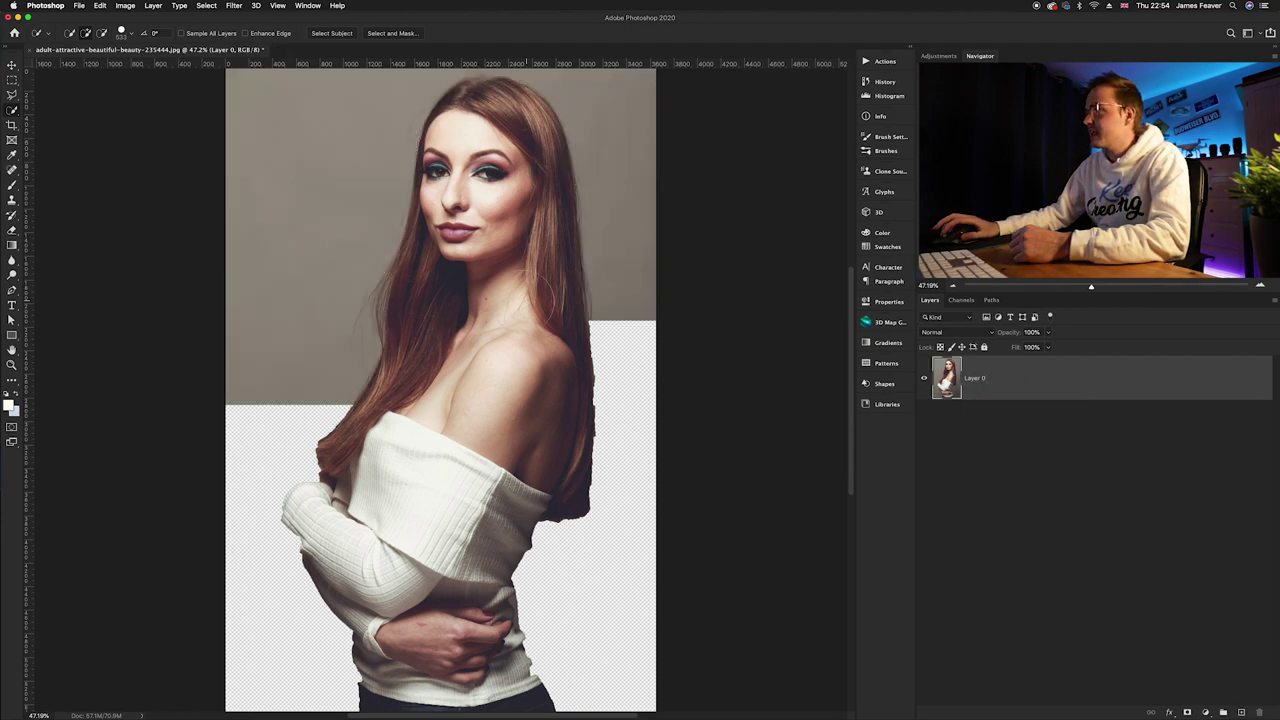
{"action": "right_click", "coordinate": [12, 110]}
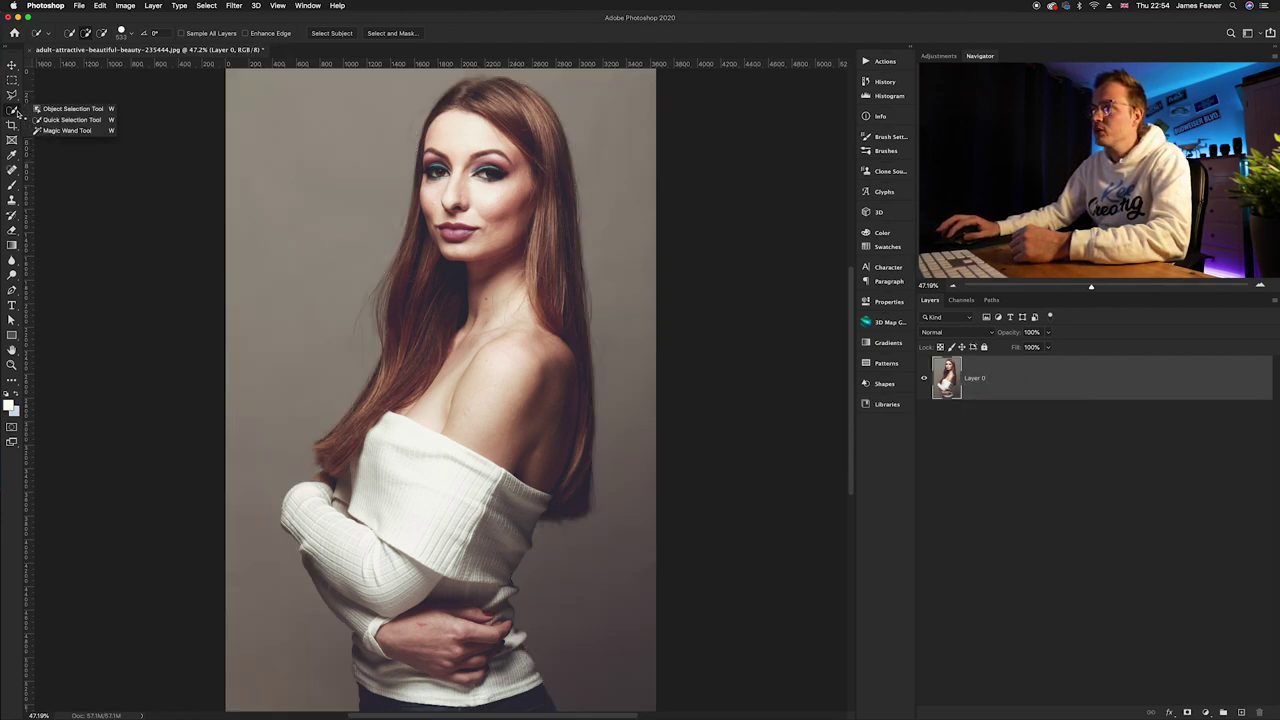
{"action": "left_click", "coordinate": [72, 109]}
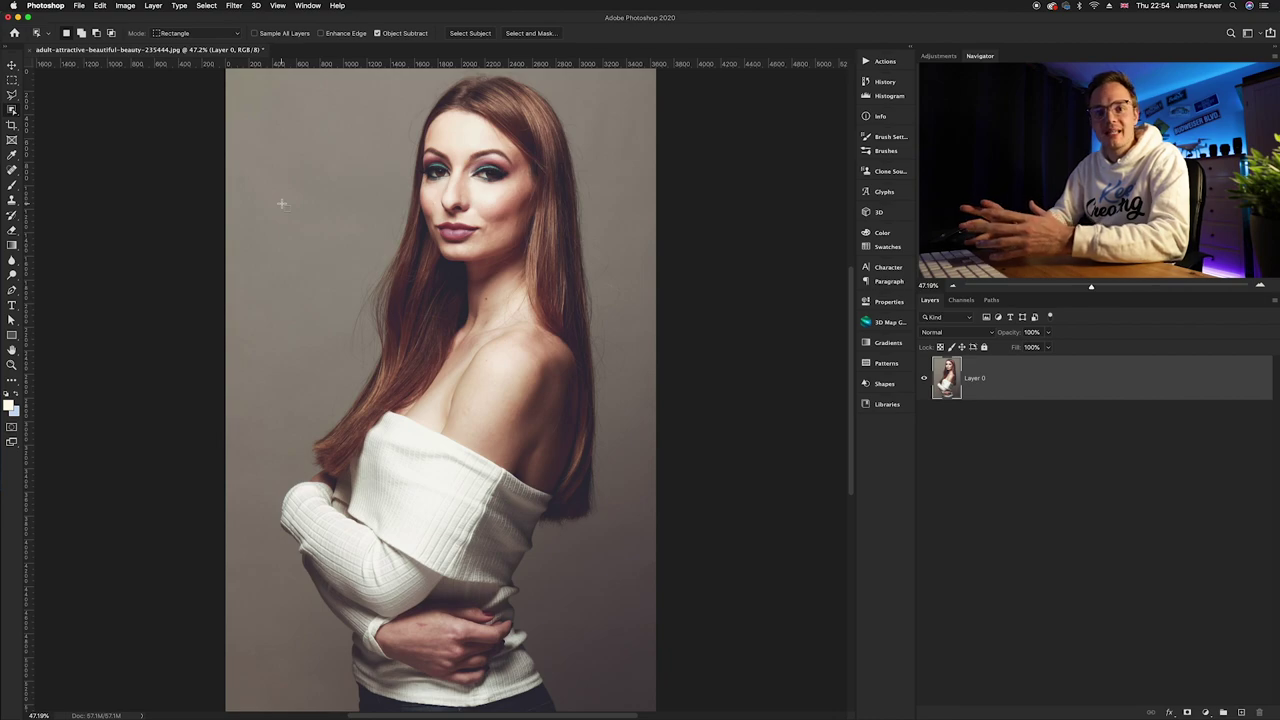
Box-select the woman with Object Selection and mask Layer 0 from that selection.
{"action": "scroll", "coordinate": [320, 209], "scroll_direction": "down", "scroll_amount": 2}
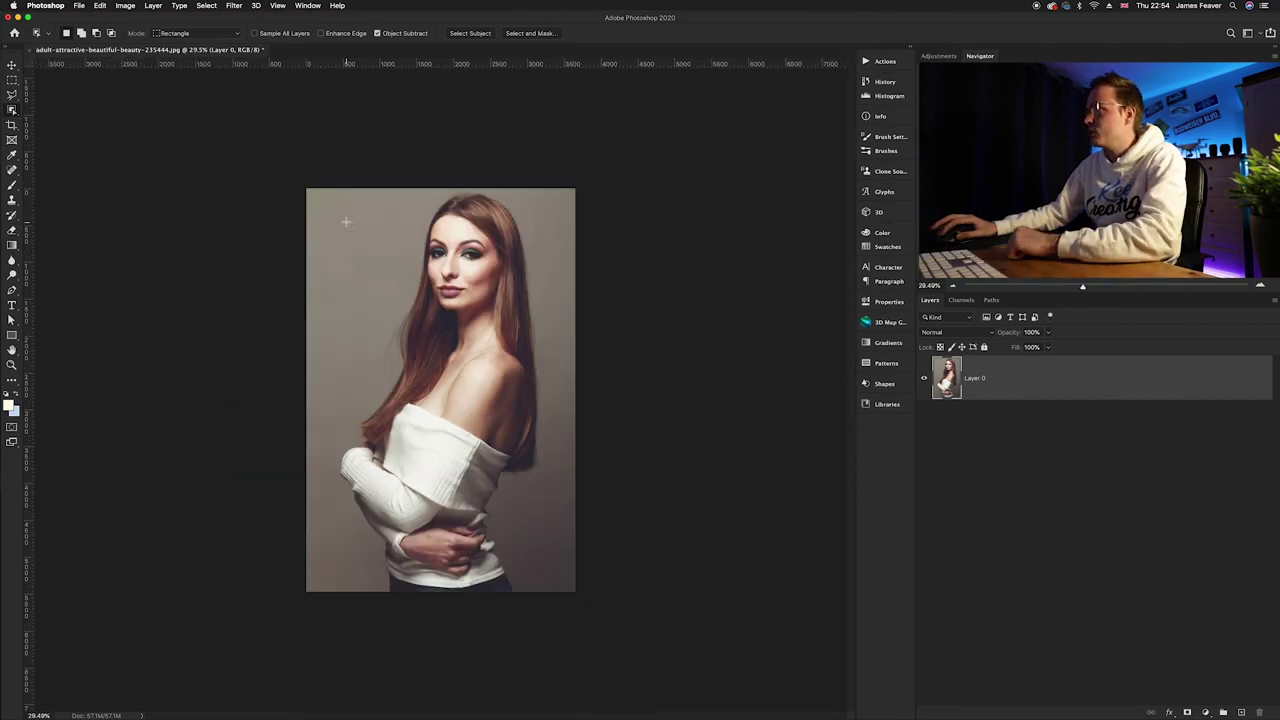
{"action": "left_click_drag", "start_coordinate": [328, 199], "coordinate": [567, 602]}
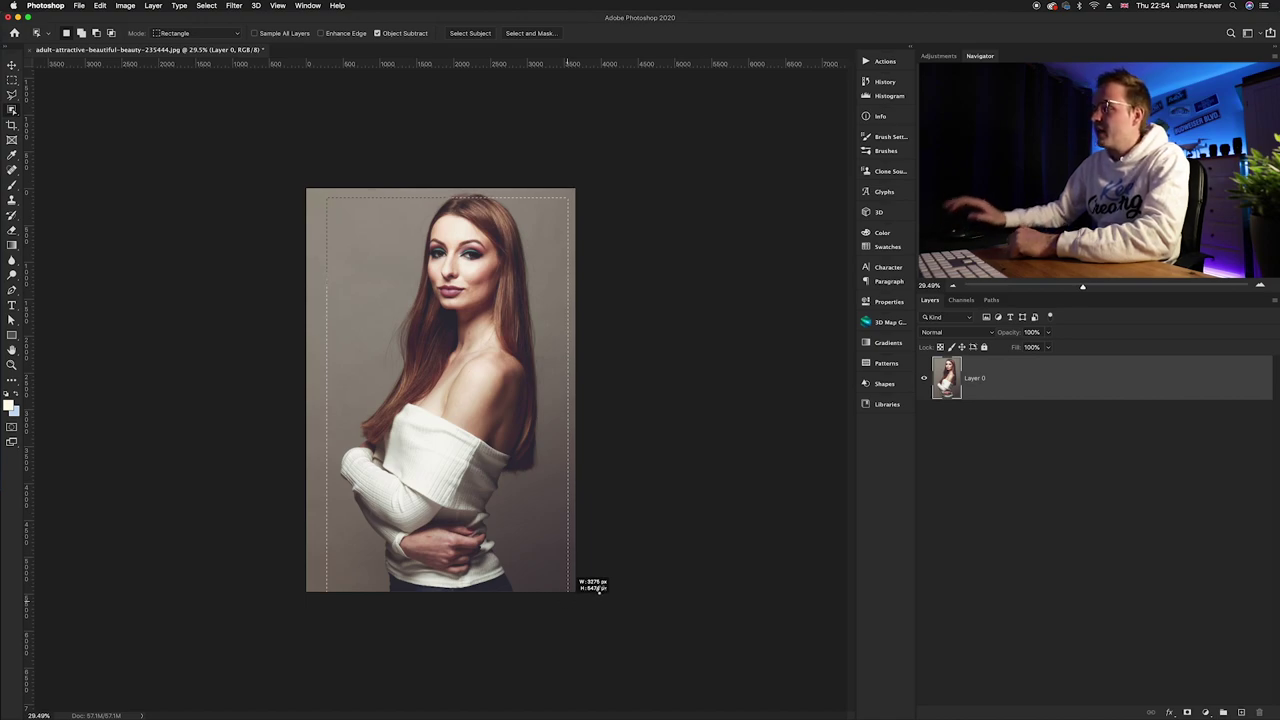
{"action": "left_click_drag", "start_coordinate": [603, 588], "coordinate": [602, 591]}
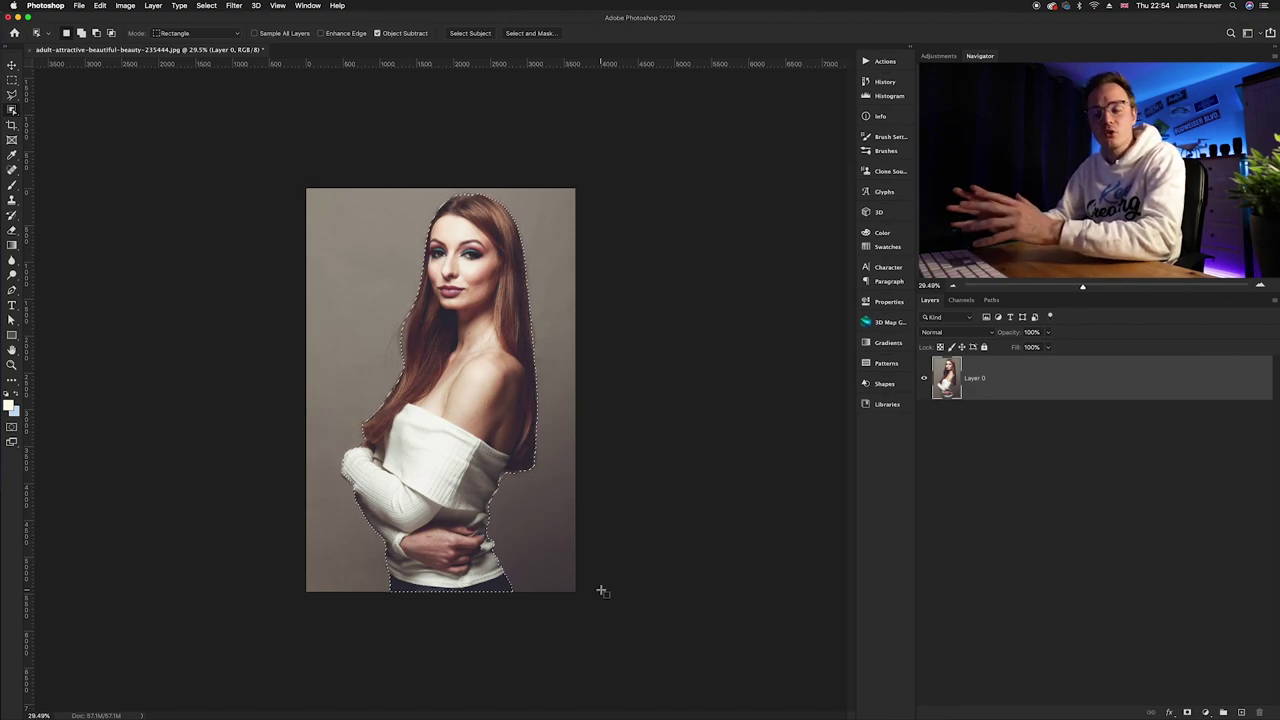
{"action": "scroll", "coordinate": [424, 484], "scroll_direction": "up", "scroll_amount": 3}
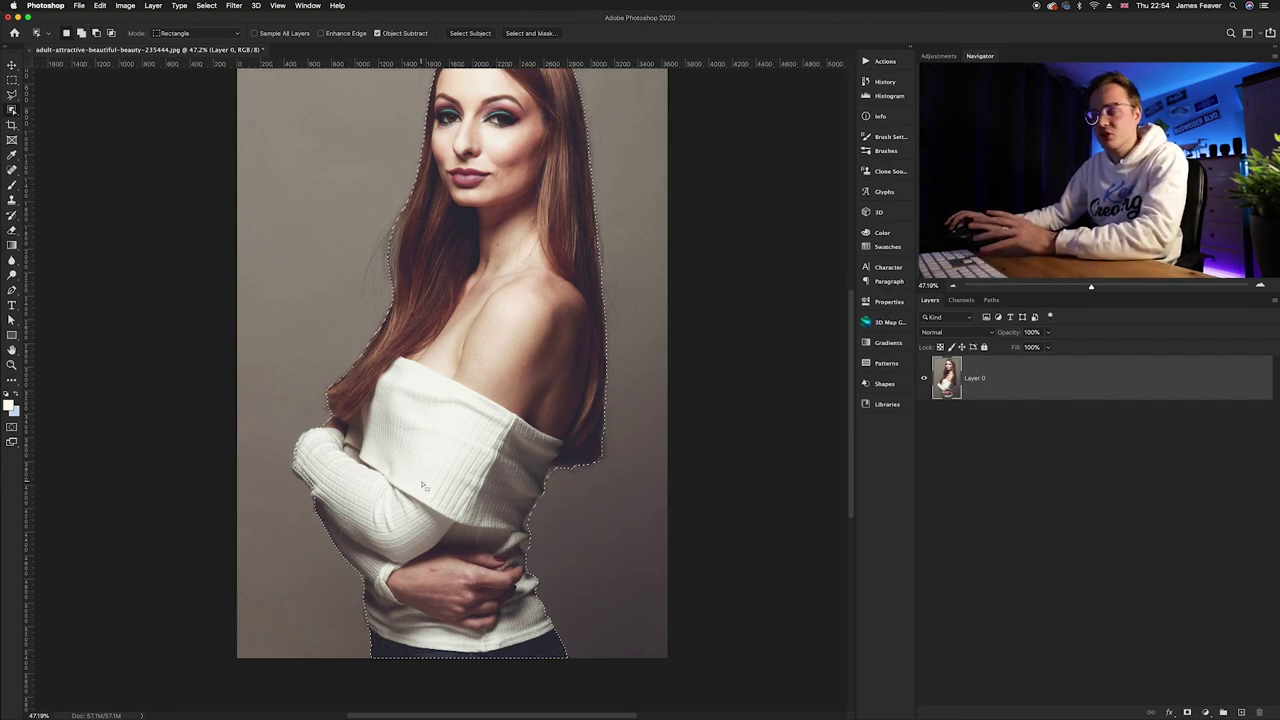
{"action": "scroll", "coordinate": [741, 422], "scroll_direction": "up", "scroll_amount": 1}
{"action": "scroll", "coordinate": [741, 422], "scroll_direction": "up", "scroll_amount": 4}
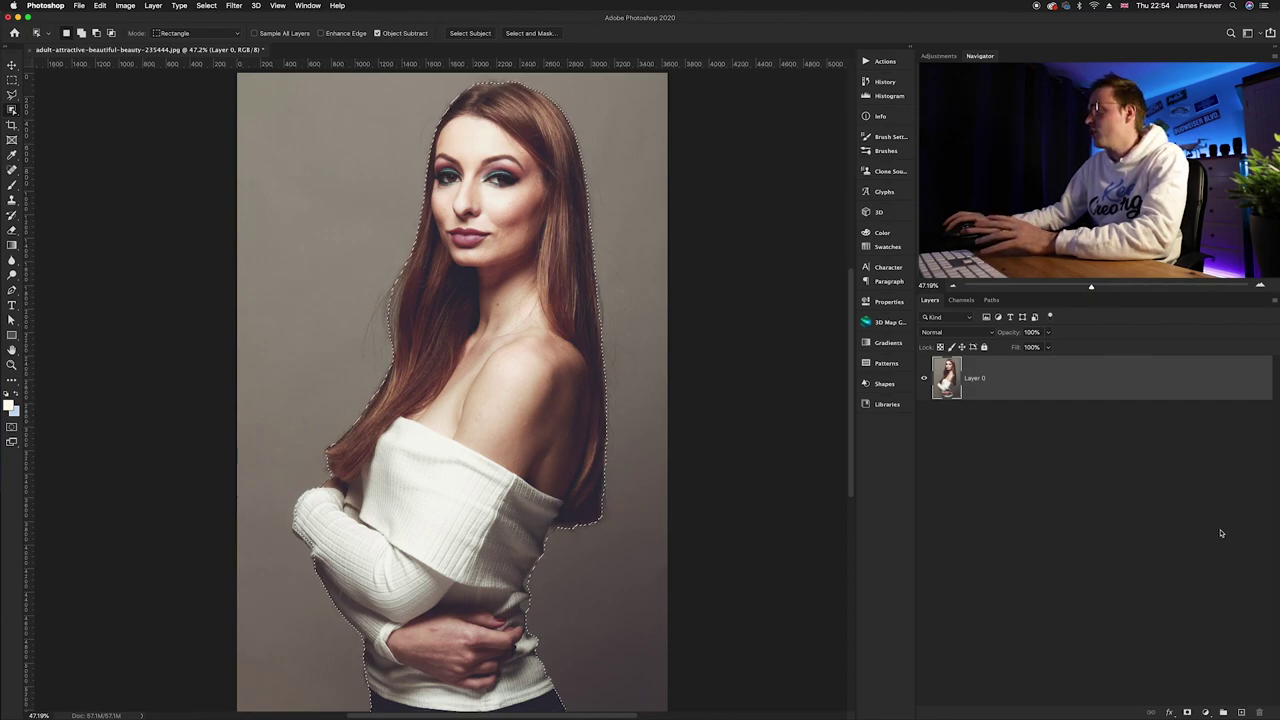
{"action": "left_click", "coordinate": [1187, 712]}
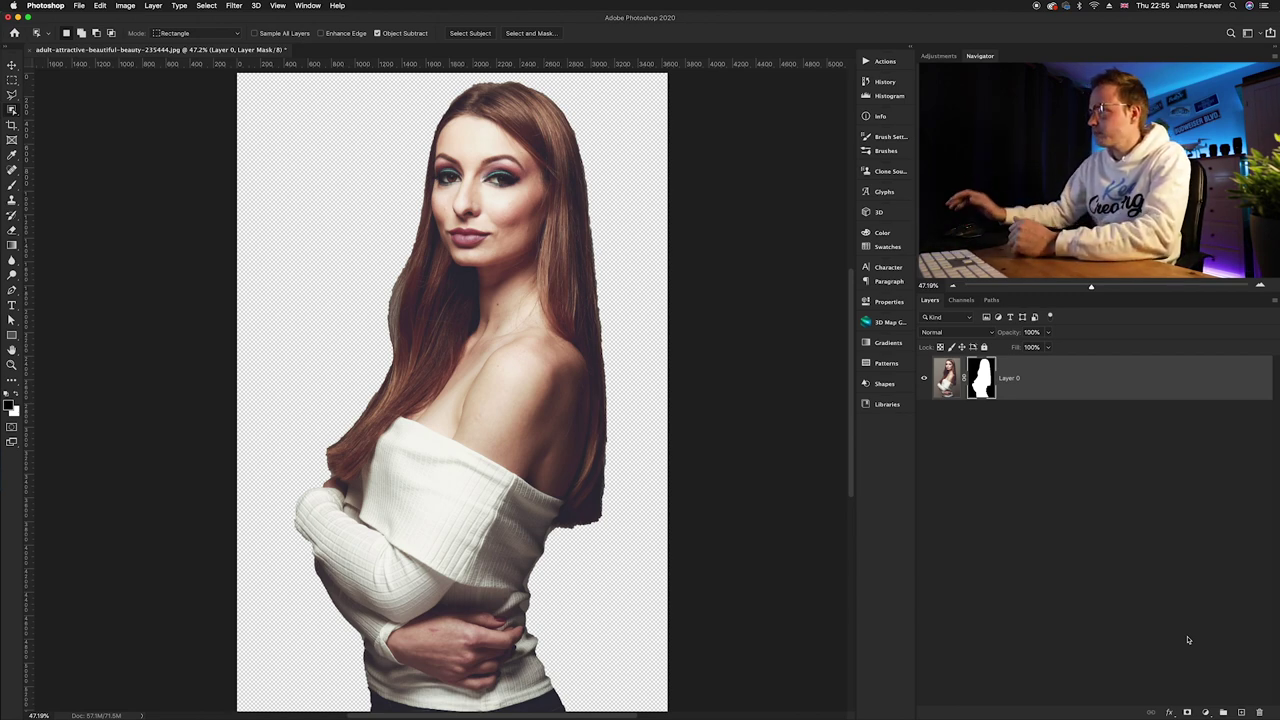
Delete Layer 0's layer mask to bring back the grey background.
{"action": "right_click", "coordinate": [986, 384]}
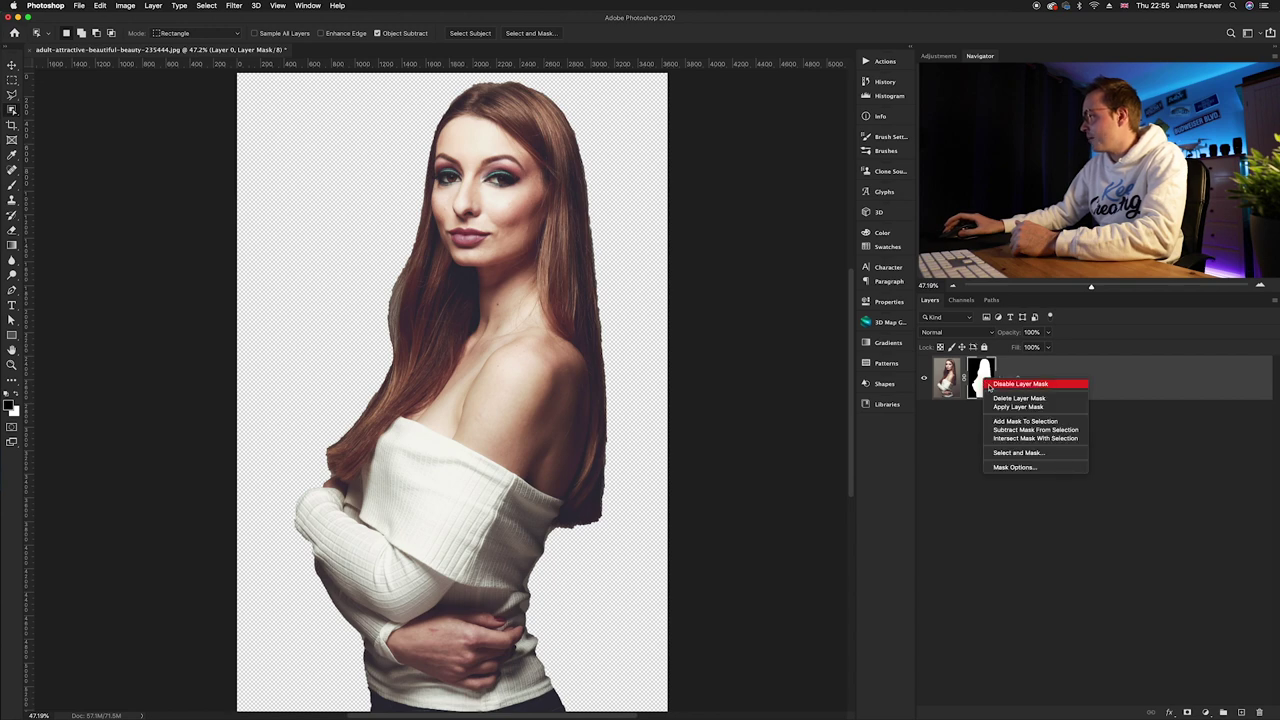
{"action": "left_click", "coordinate": [997, 399]}
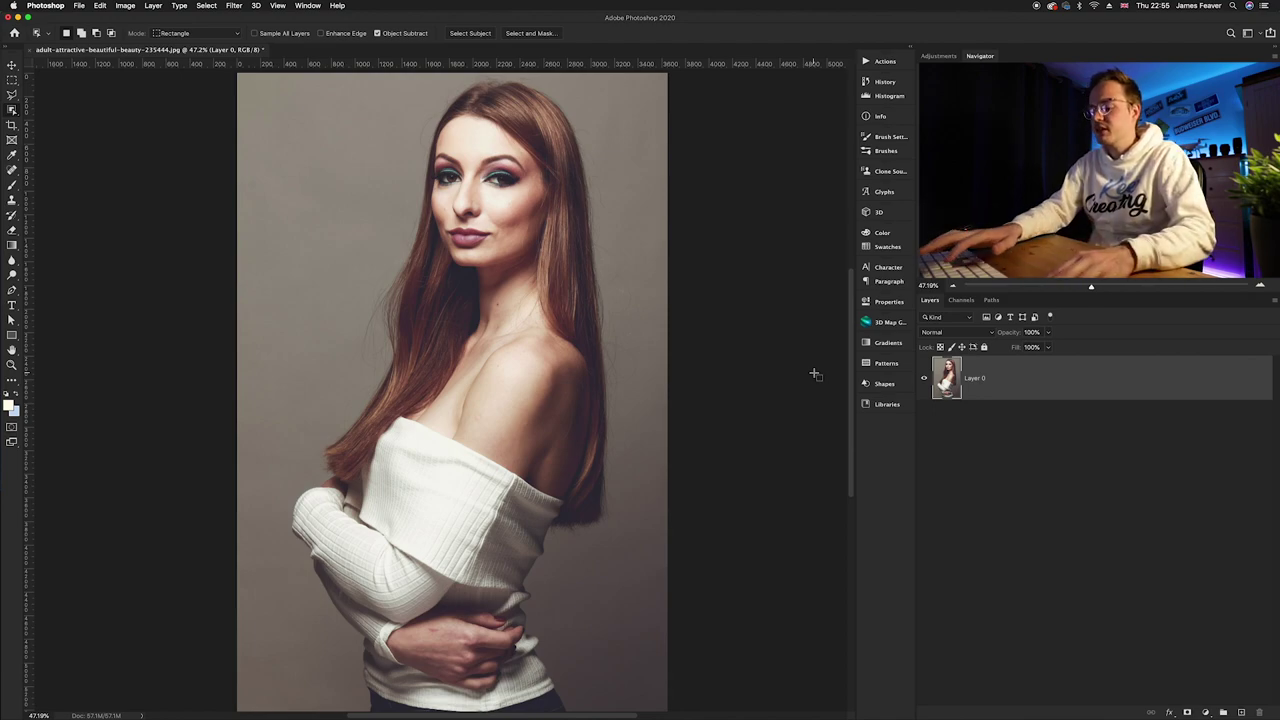
Zoom out, switch to the Magic Wand tool, and zoom back in on the portrait.
{"action": "key", "text": "super+minus"}
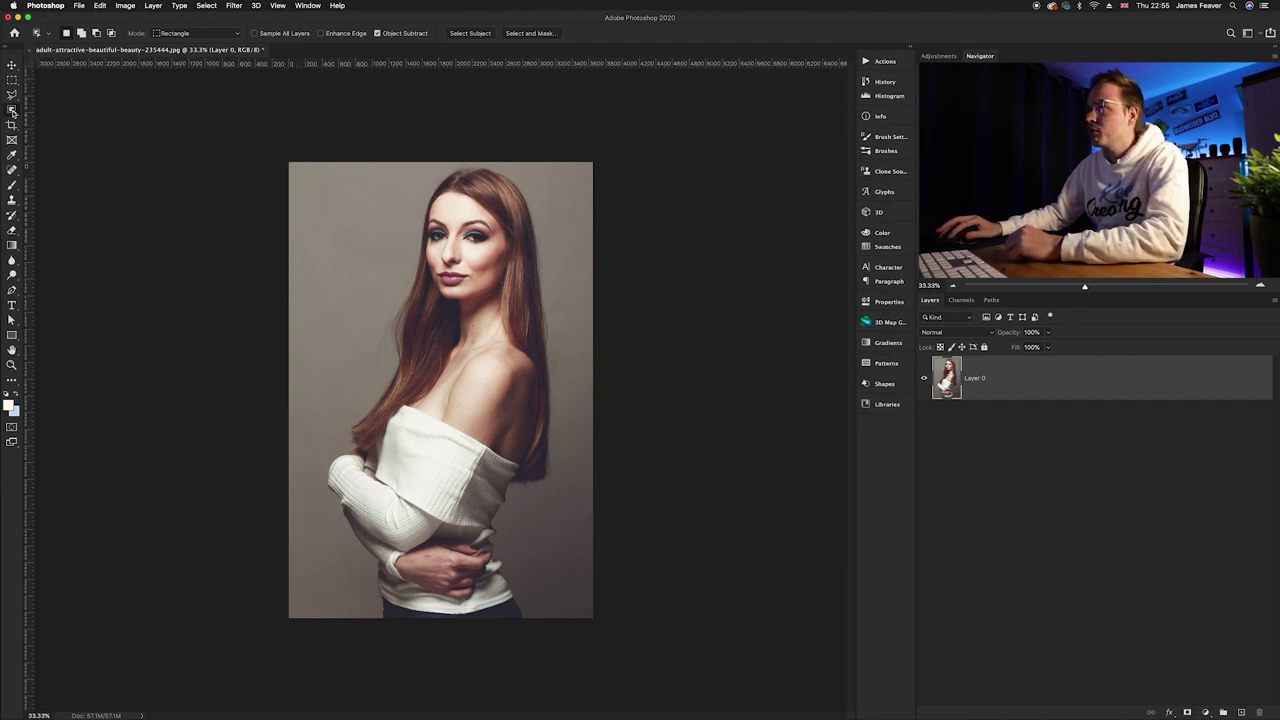
{"action": "right_click", "coordinate": [12, 111]}
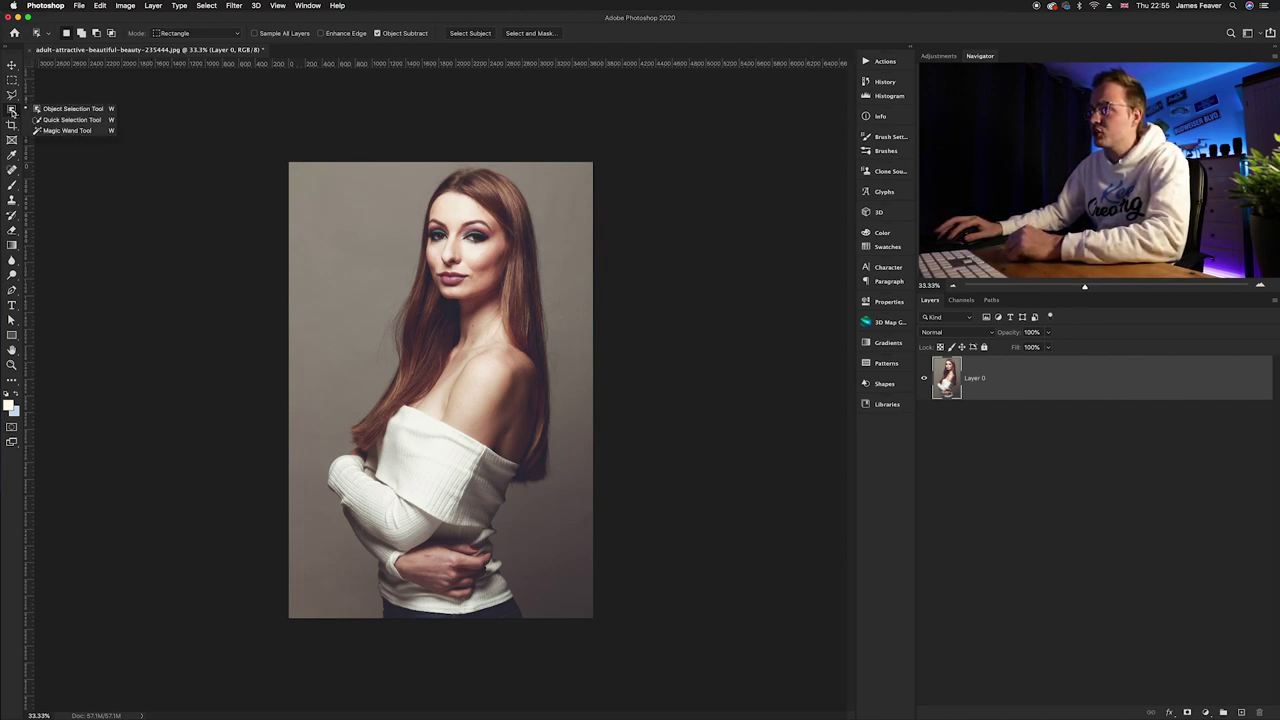
{"action": "left_click", "coordinate": [55, 131]}
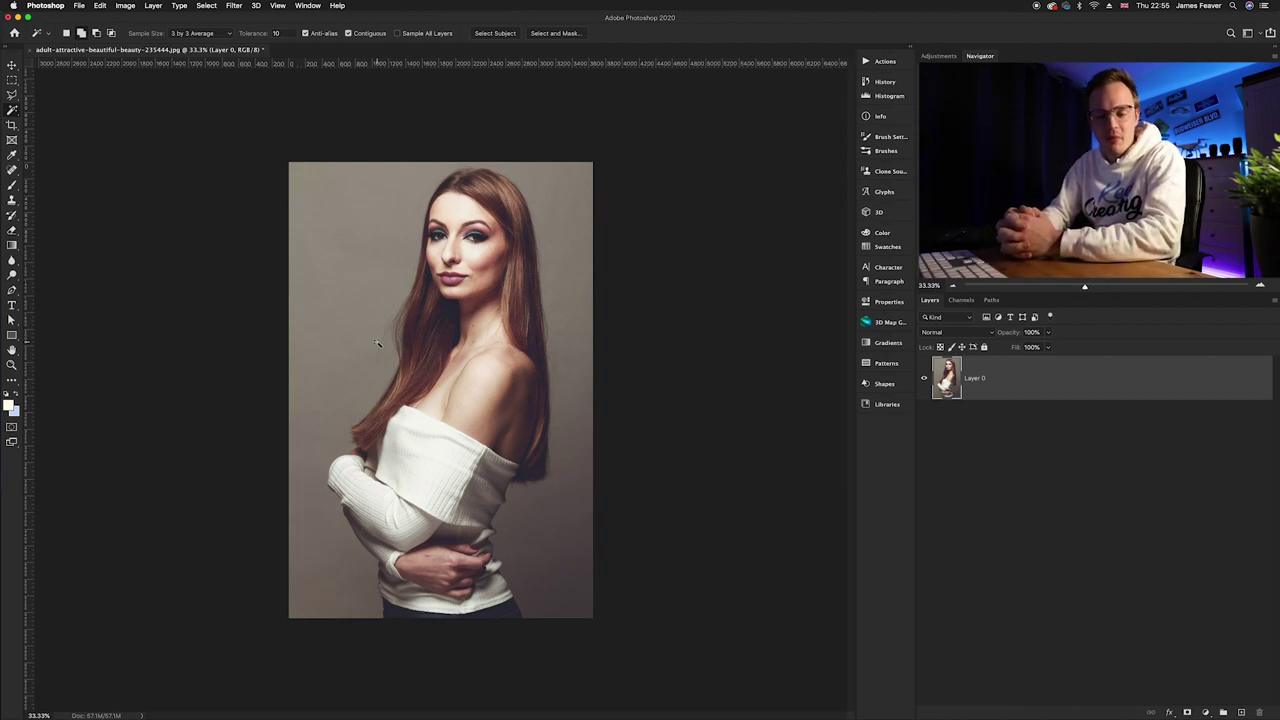
{"action": "key", "text": "super+equal"}
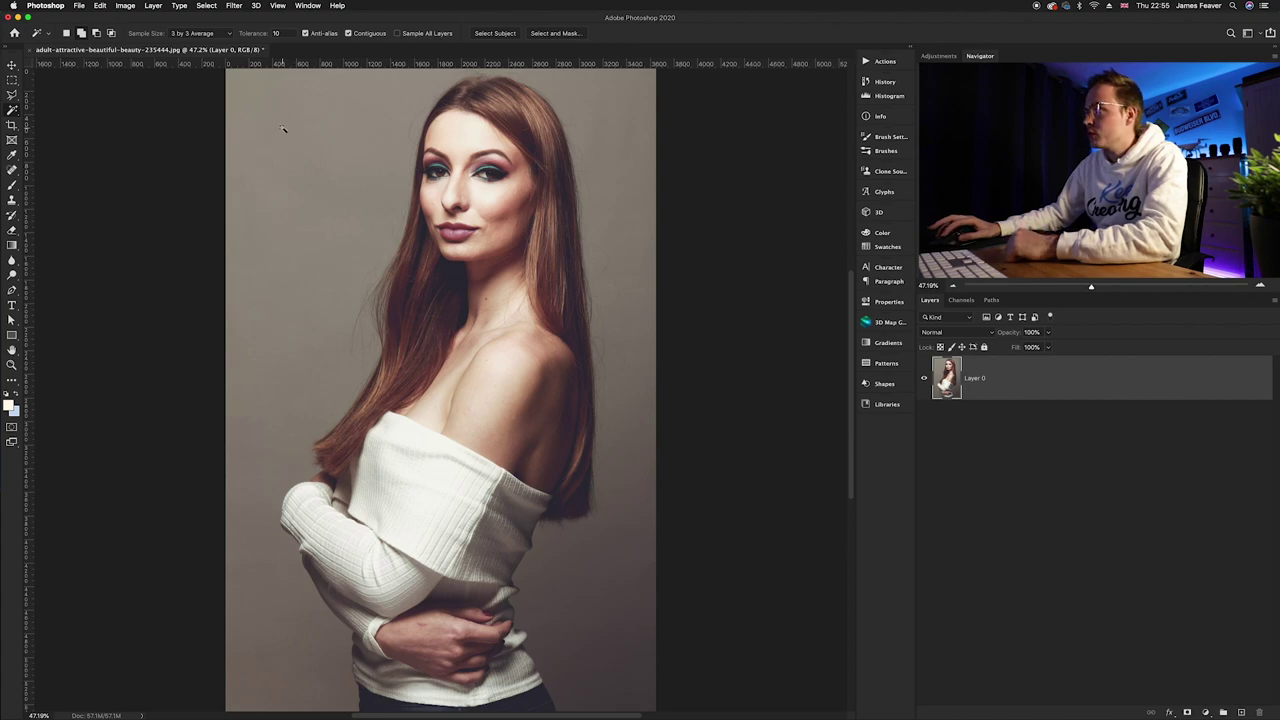
Magic-wand the grey background left, lower-left, under and beside the sweater into one selection.
{"action": "left_click", "coordinate": [249, 113]}
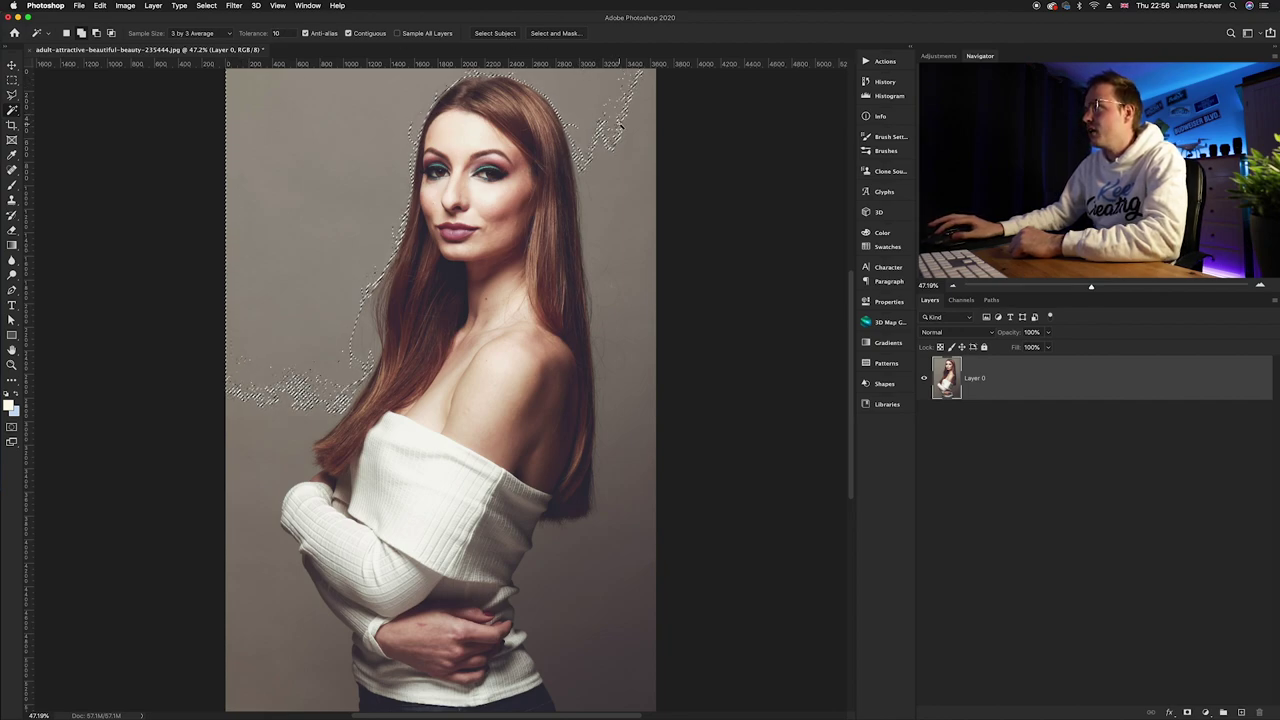
{"action": "left_click", "coordinate": [264, 455], "text": "shift"}
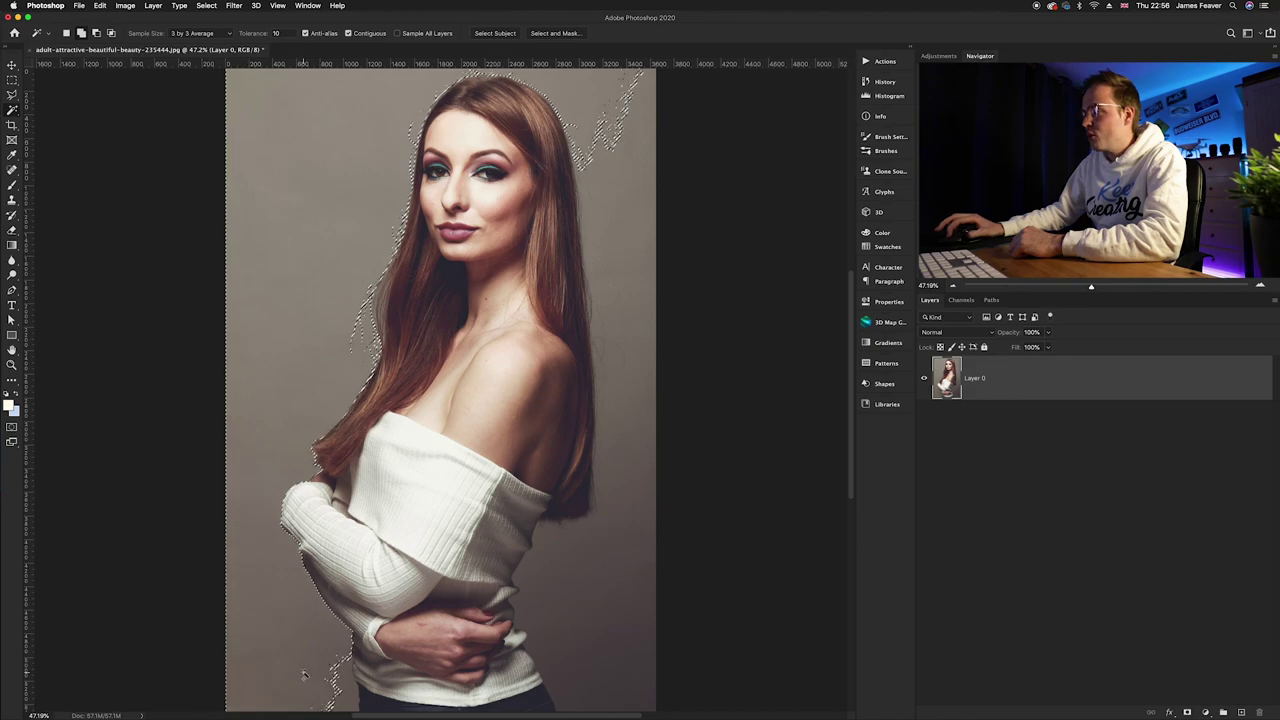
{"action": "left_click", "coordinate": [570, 607], "text": "shift"}
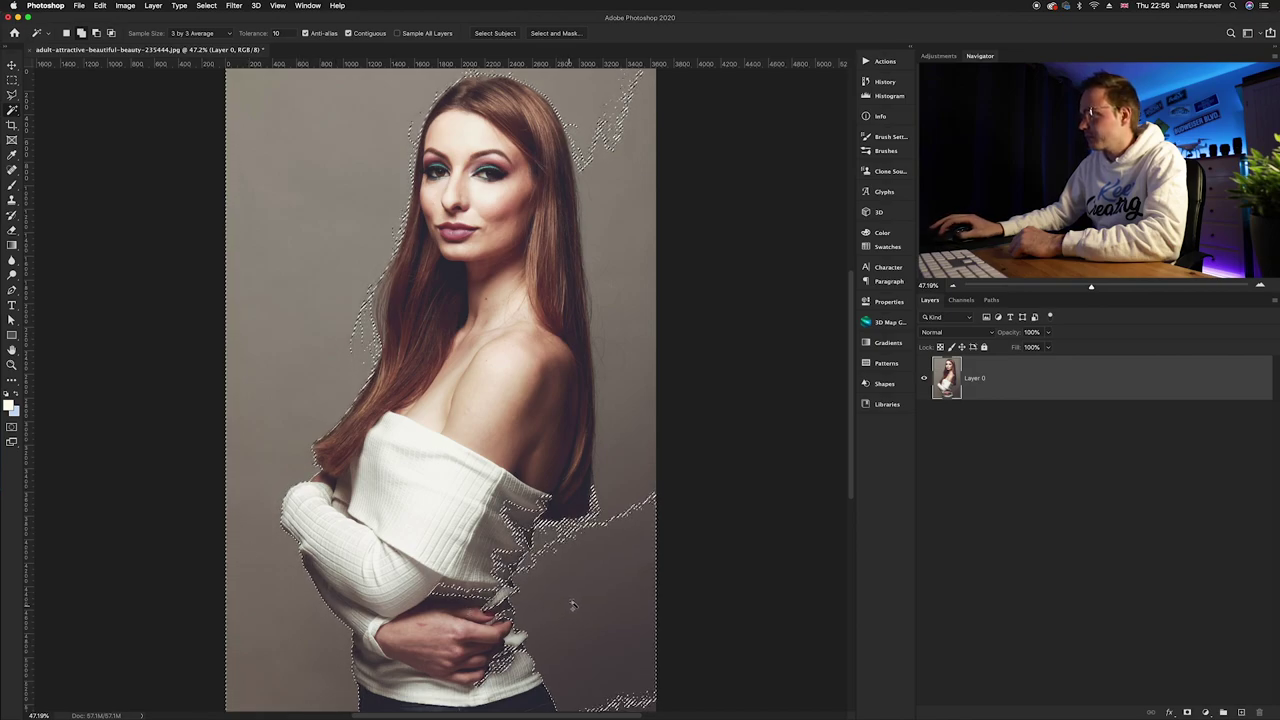
{"action": "scroll", "coordinate": [536, 622], "scroll_direction": "up", "scroll_amount": 3}
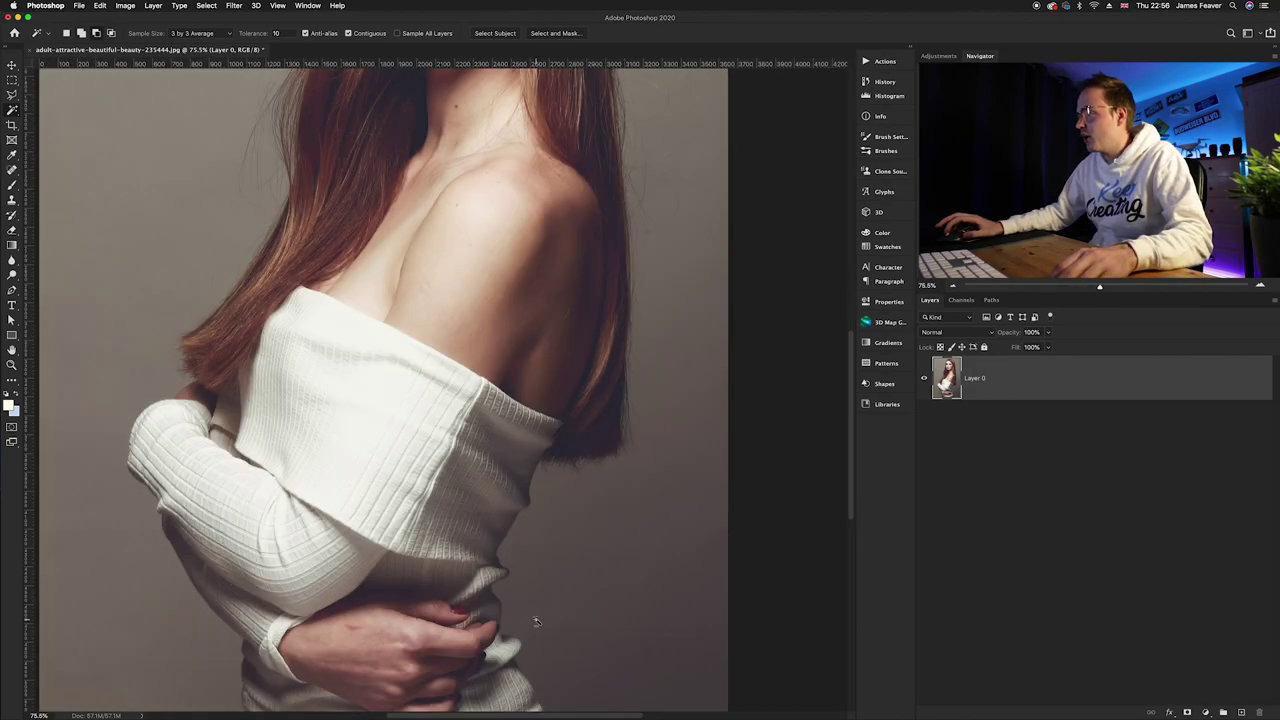
{"action": "scroll", "coordinate": [536, 622], "scroll_direction": "up", "scroll_amount": 2}
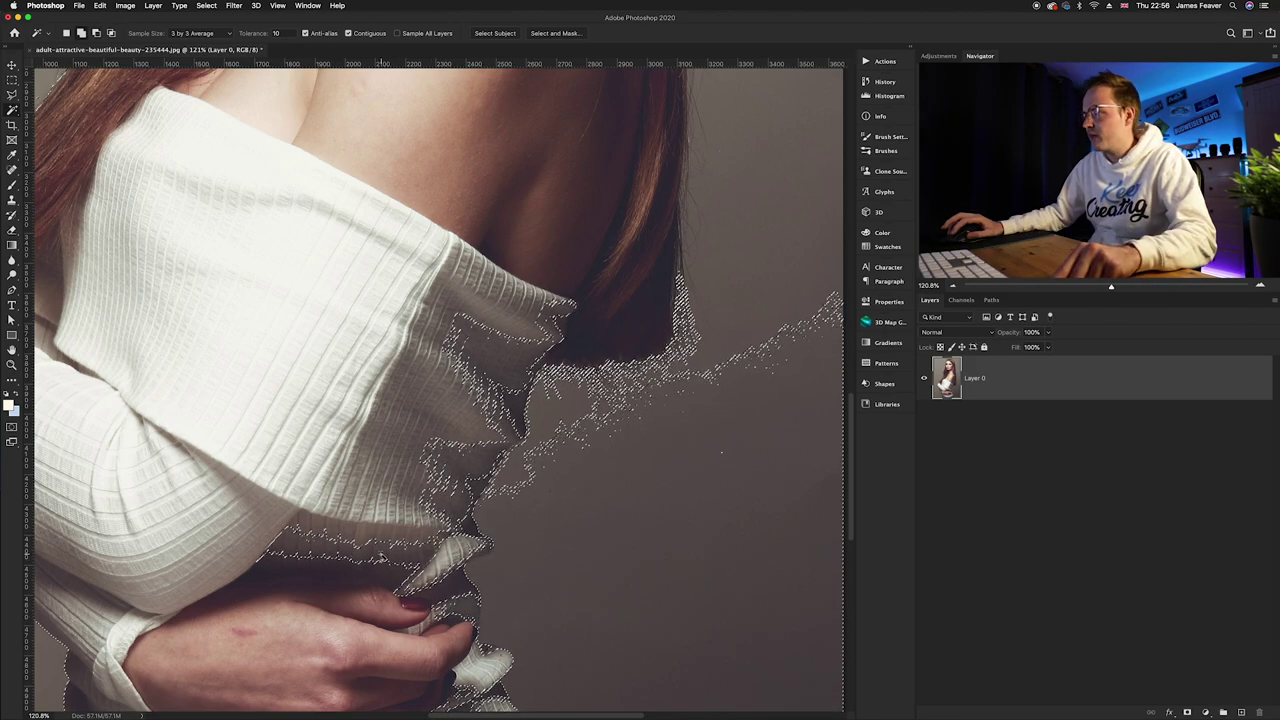
{"action": "left_click", "coordinate": [432, 532]}
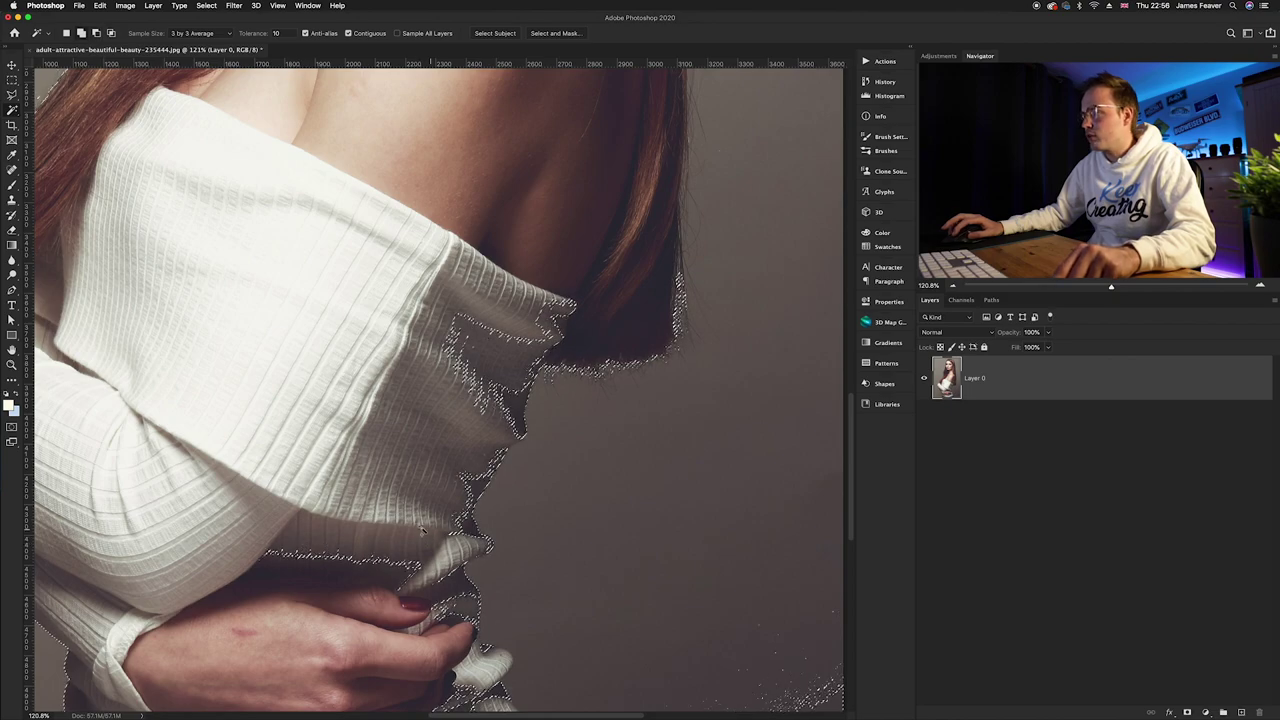
{"action": "left_click", "coordinate": [490, 356]}
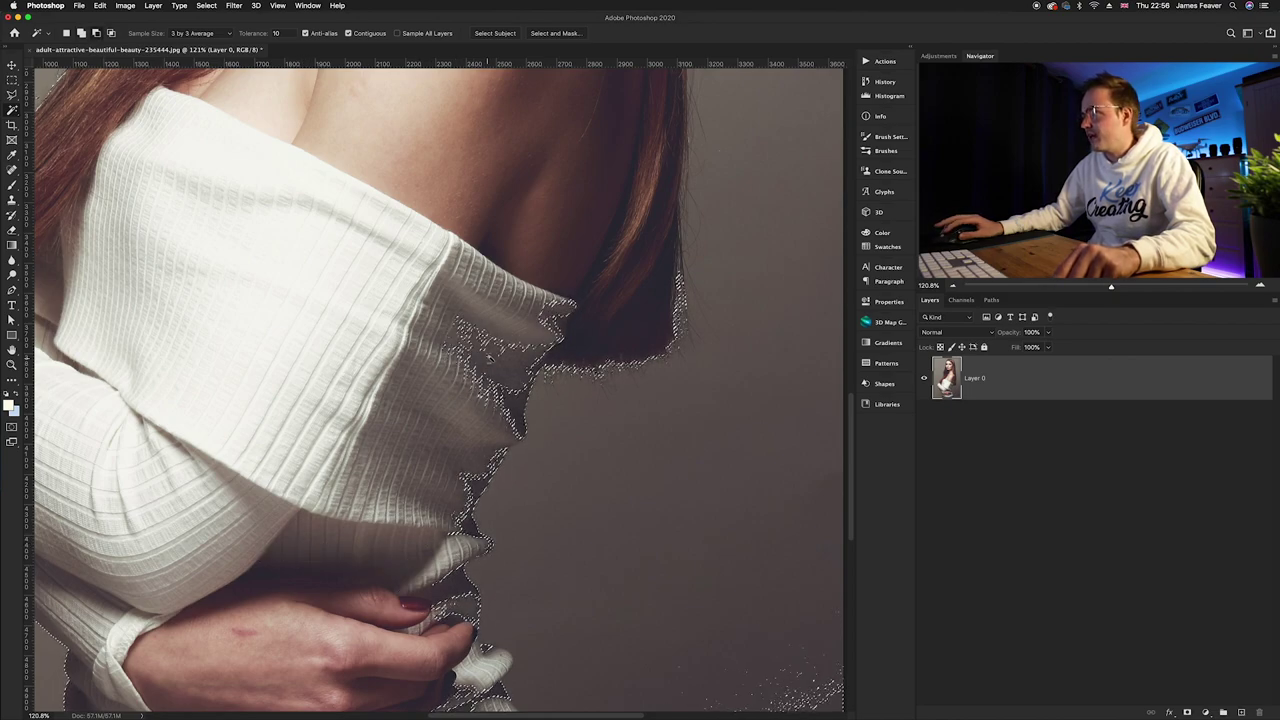
{"action": "scroll", "coordinate": [577, 466], "scroll_direction": "down", "scroll_amount": 5}
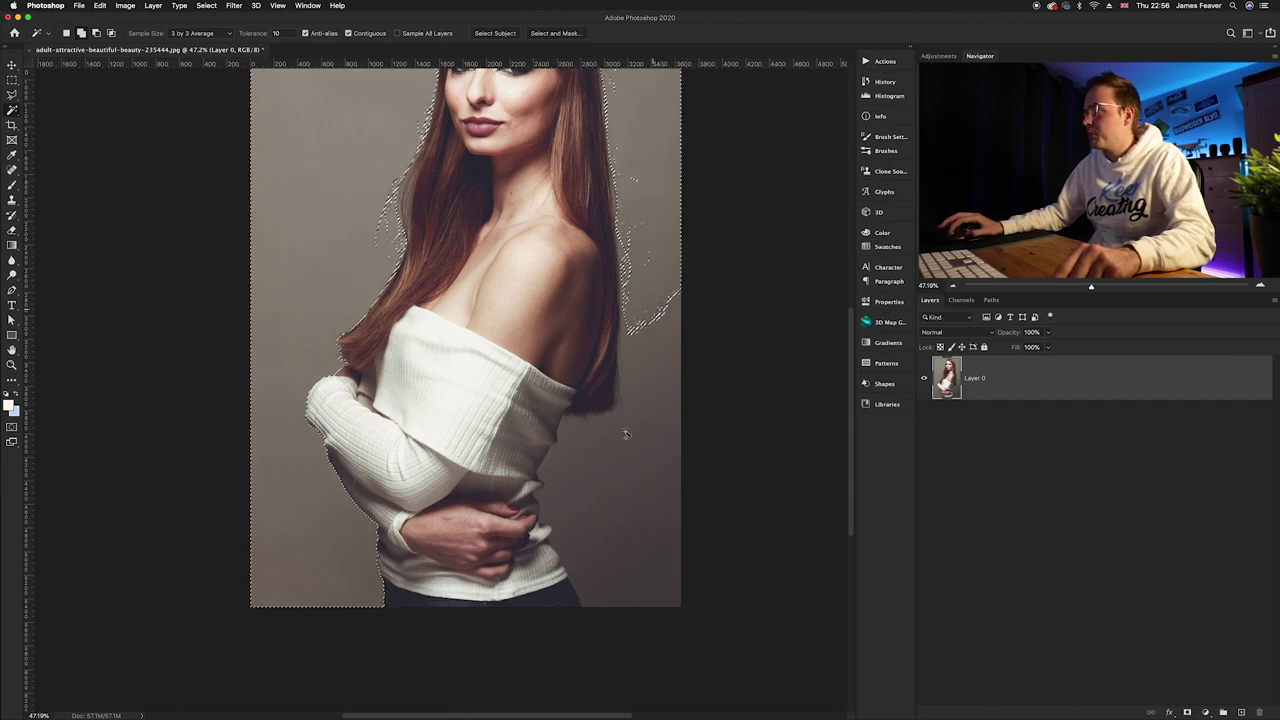
{"action": "left_click", "coordinate": [588, 500]}
{"action": "key", "text": "super+z"}
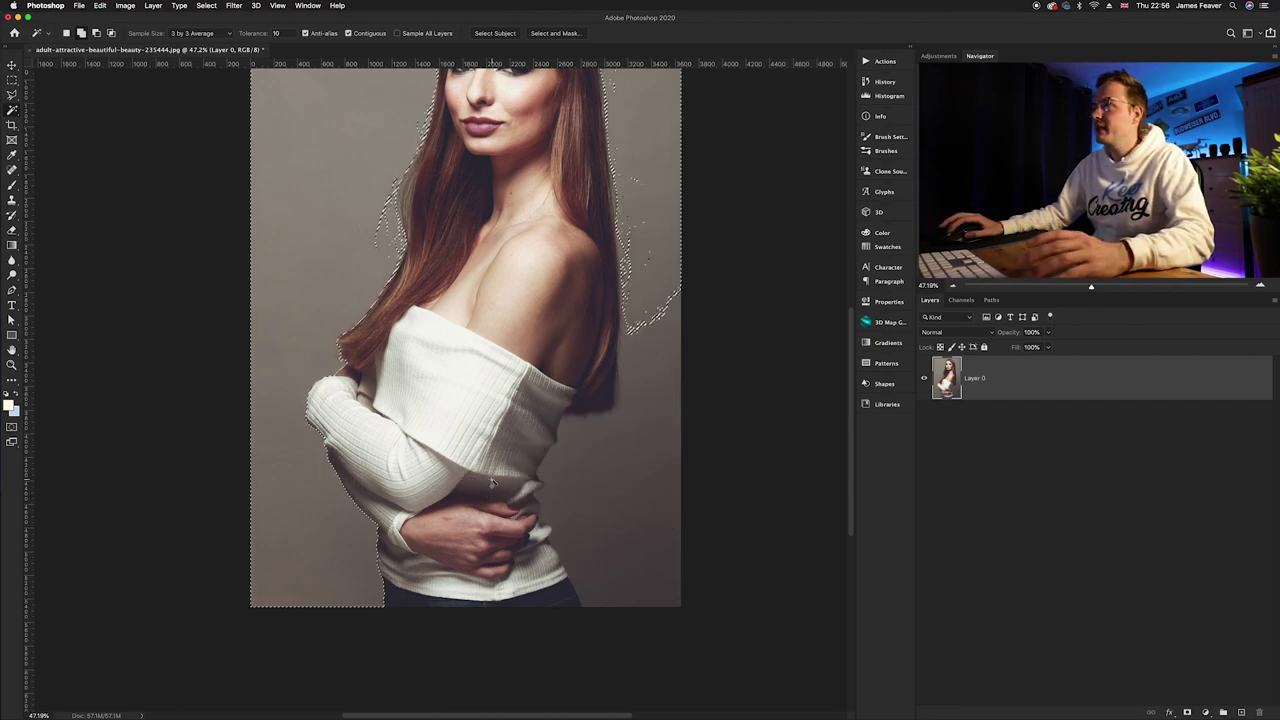
{"action": "left_click", "coordinate": [276, 33]}
{"action": "type", "text": "5"}
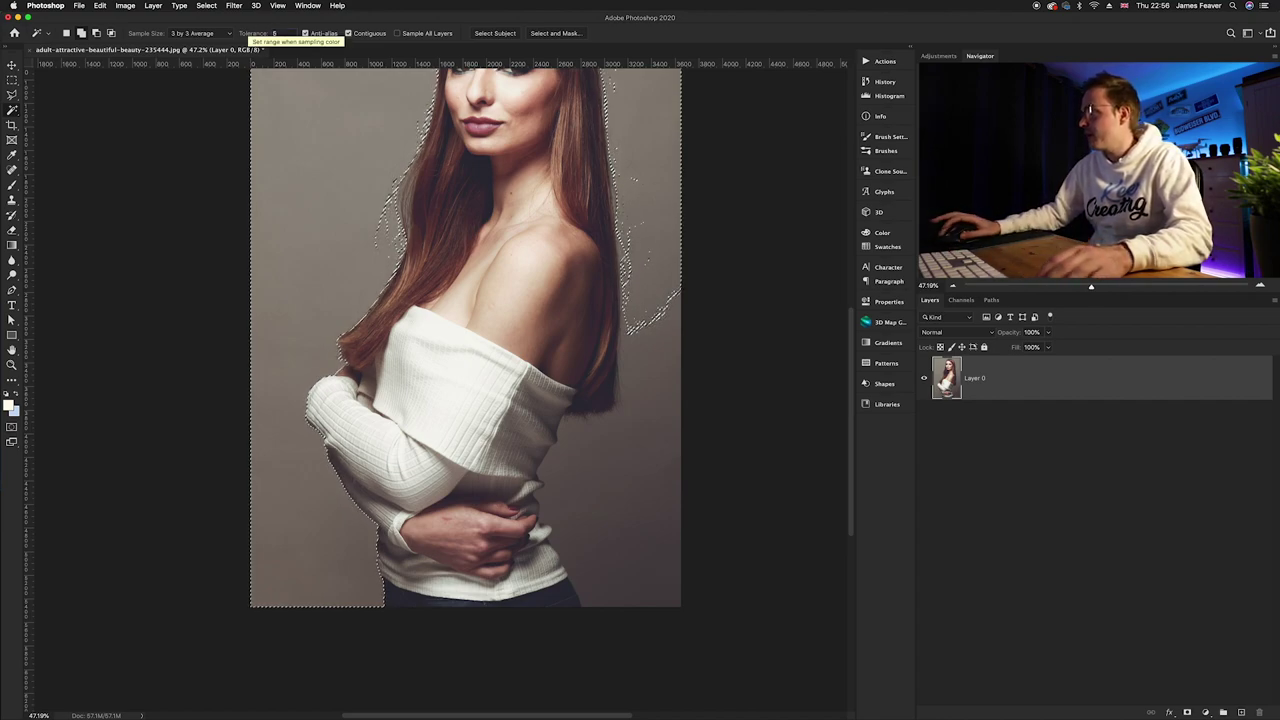
{"action": "left_click", "coordinate": [640, 443]}
{"action": "key", "text": "super+z"}
{"action": "type", "text": "2"}
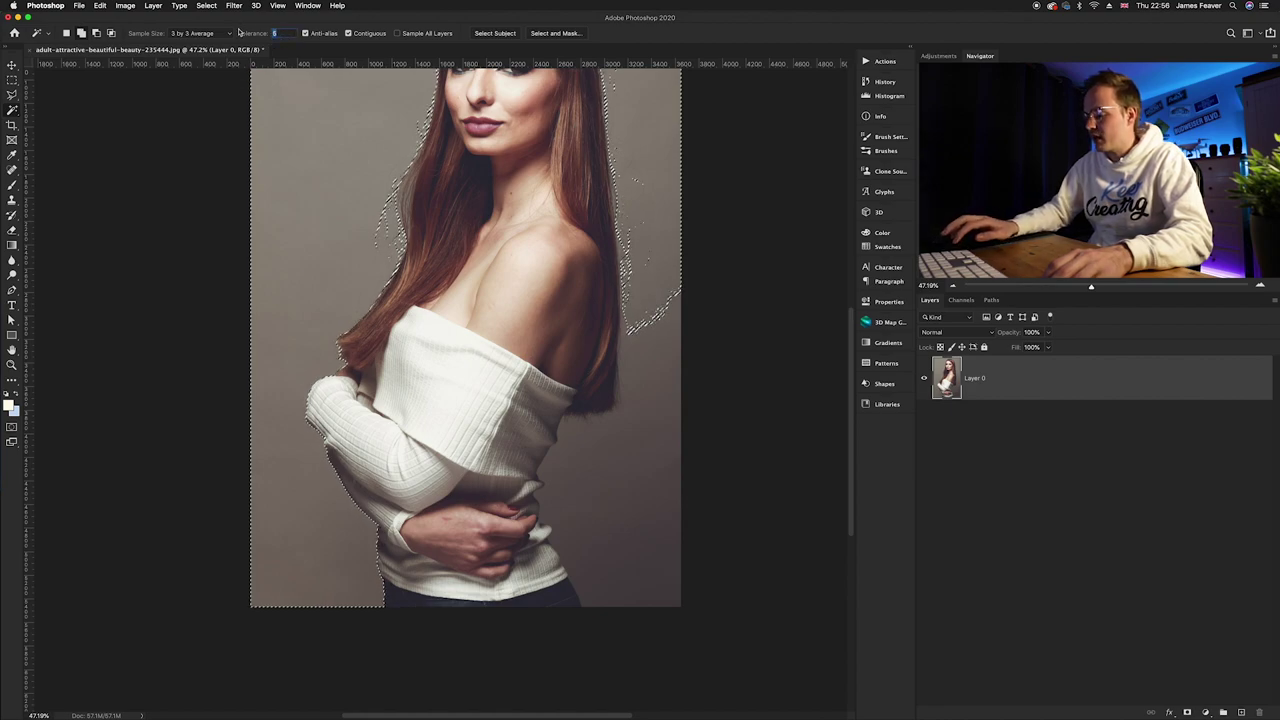
{"action": "left_click", "coordinate": [656, 408]}
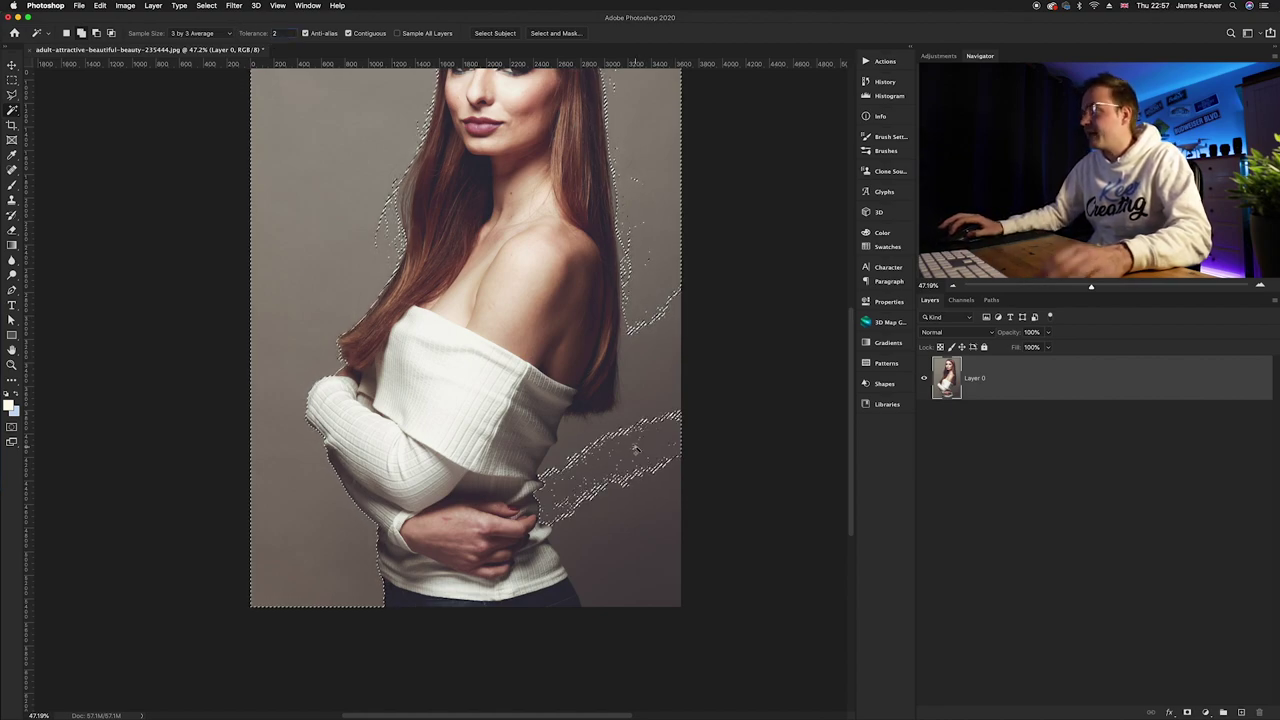
{"action": "scroll", "coordinate": [567, 503], "scroll_direction": "up", "scroll_amount": 3}
{"action": "scroll", "coordinate": [567, 503], "scroll_direction": "up", "scroll_amount": 5}
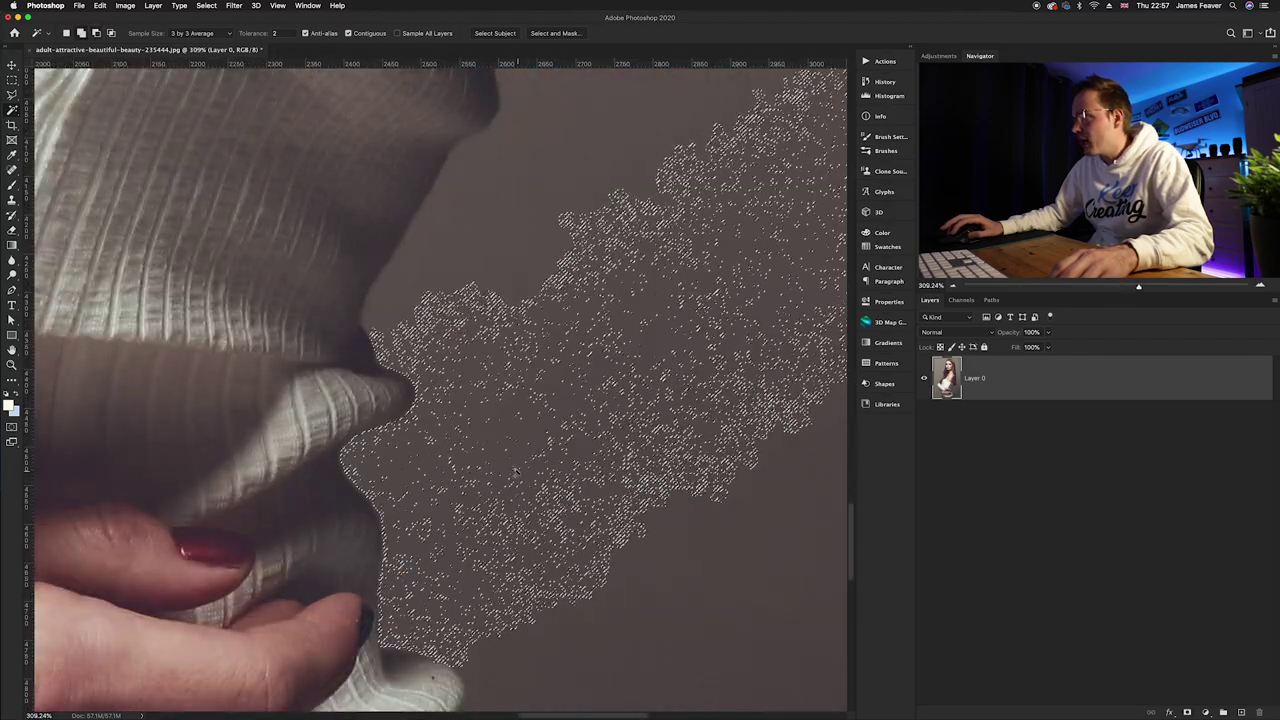
{"action": "left_click_drag", "start_coordinate": [574, 569], "coordinate": [400, 255]}
{"action": "scroll", "coordinate": [495, 400], "scroll_direction": "down", "scroll_amount": 5}
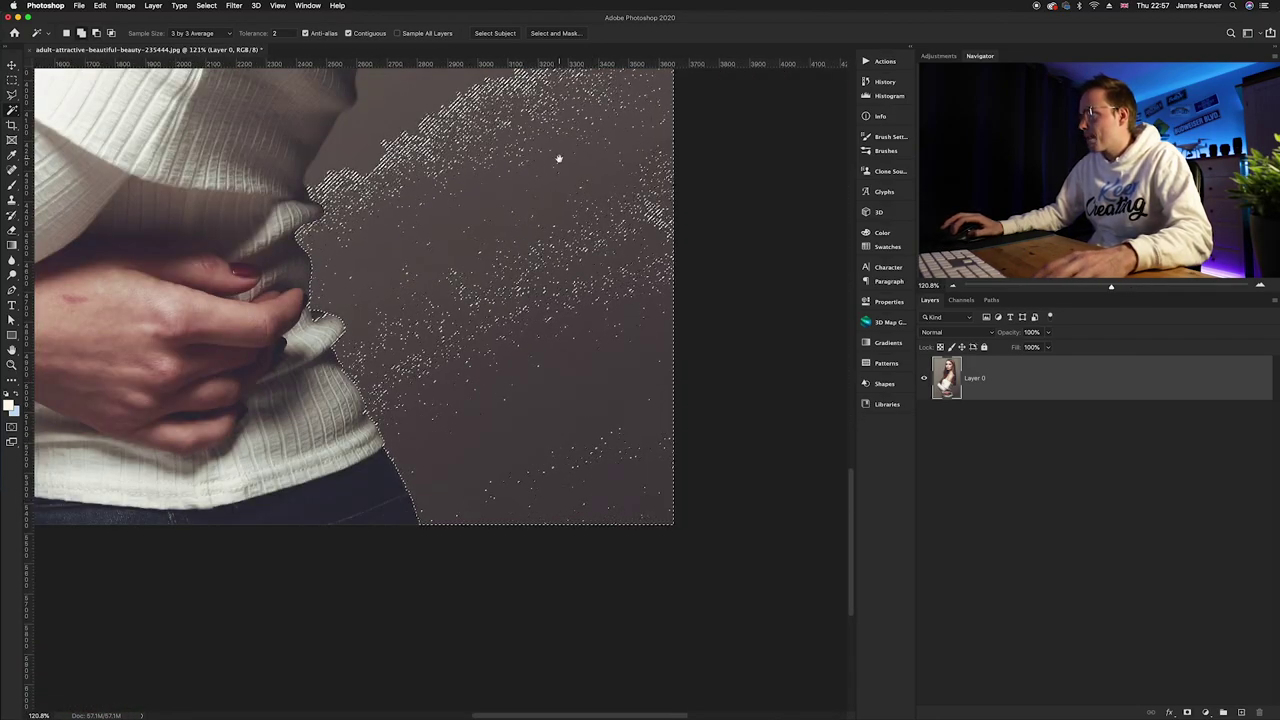
{"action": "scroll", "coordinate": [557, 157], "scroll_direction": "up", "scroll_amount": 5}
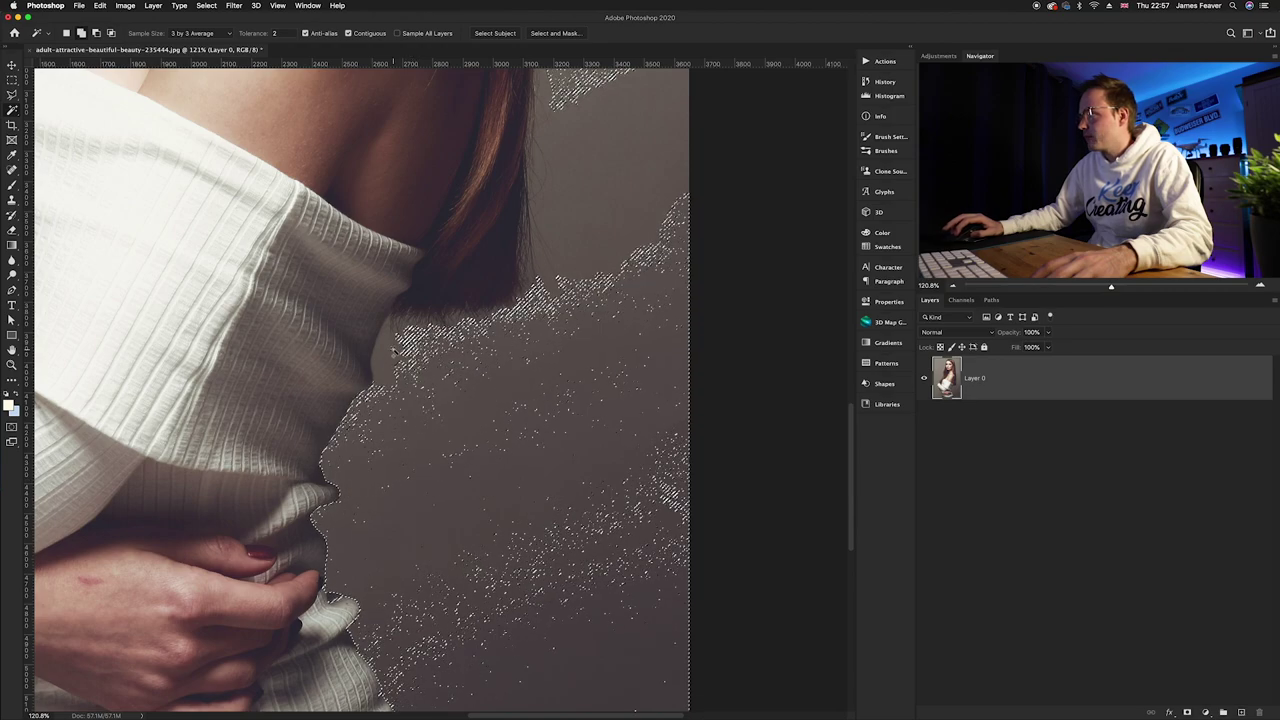
{"action": "scroll", "coordinate": [577, 494], "scroll_direction": "up", "scroll_amount": 5}
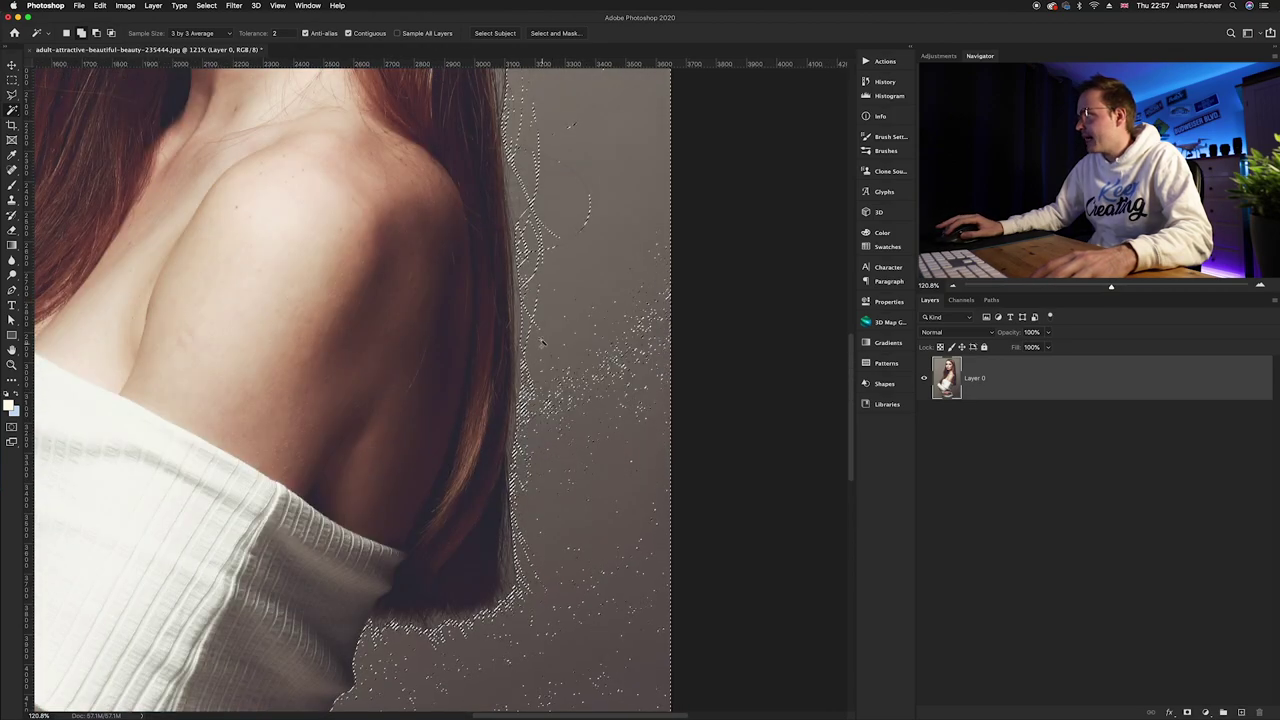
{"action": "scroll", "coordinate": [614, 463], "scroll_direction": "up", "scroll_amount": 5}
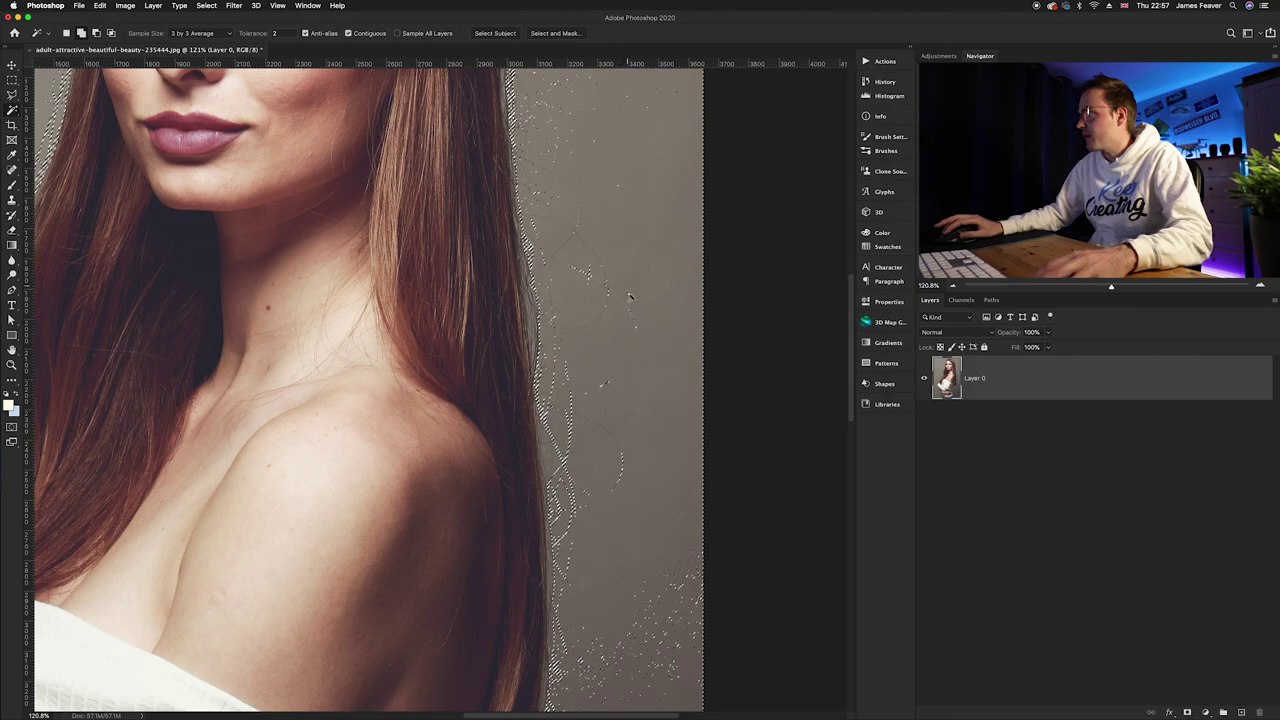
{"action": "scroll", "coordinate": [626, 250], "scroll_direction": "down", "scroll_amount": 5}
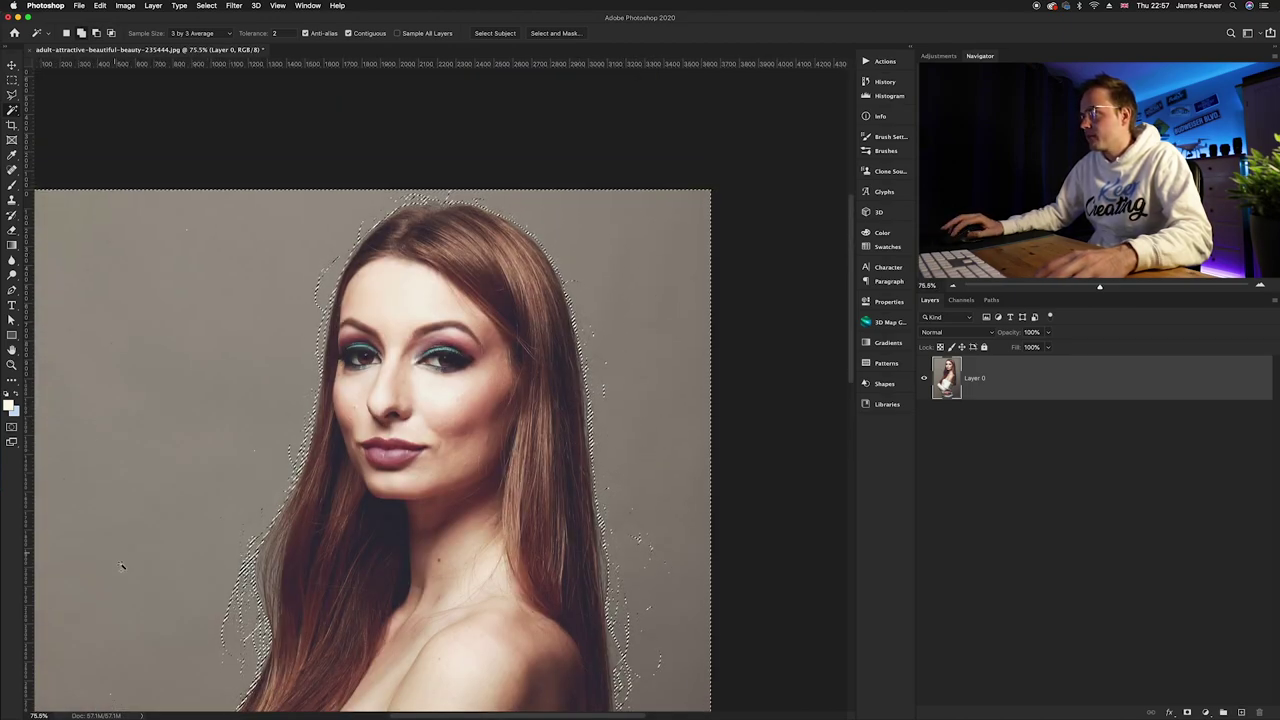
{"action": "scroll", "coordinate": [200, 400], "scroll_direction": "down", "scroll_amount": 5}
{"action": "scroll", "coordinate": [200, 400], "scroll_direction": "left", "scroll_amount": 2}
{"action": "scroll", "coordinate": [244, 400], "scroll_direction": "down", "scroll_amount": 3}
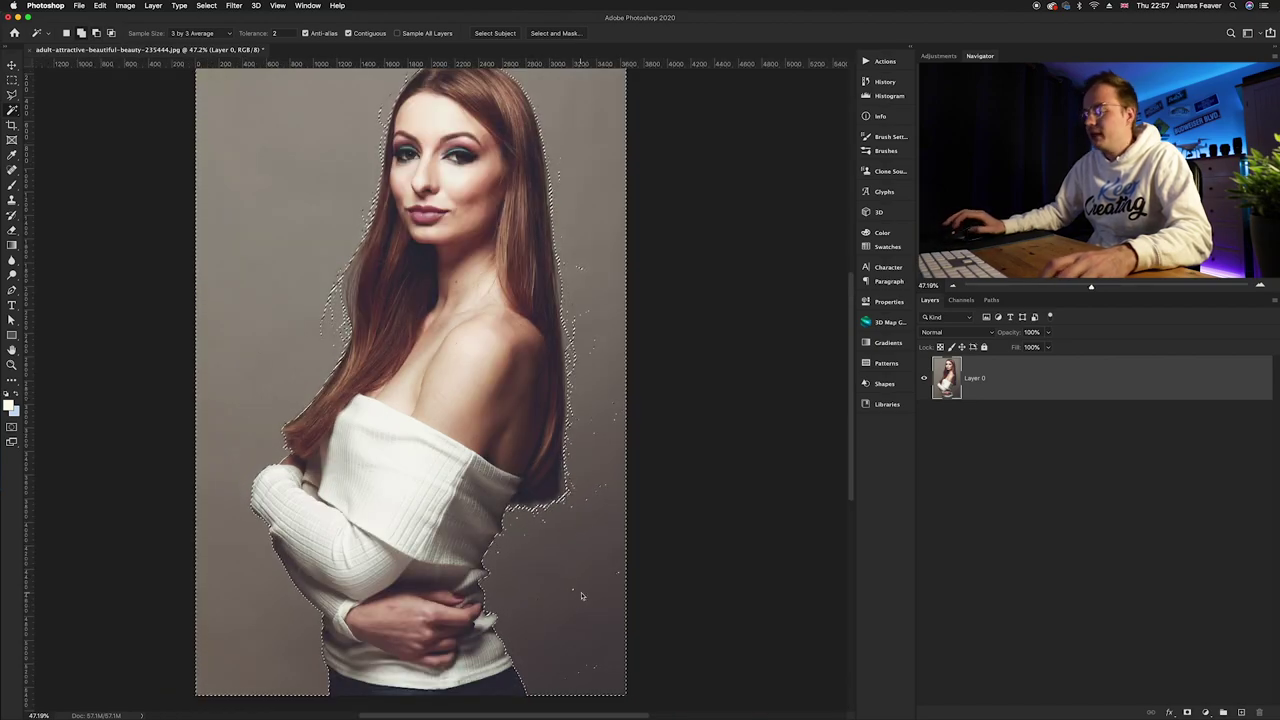
{"action": "scroll", "coordinate": [583, 598], "scroll_direction": "up", "scroll_amount": 2}
{"action": "scroll", "coordinate": [583, 598], "scroll_direction": "left", "scroll_amount": 2}
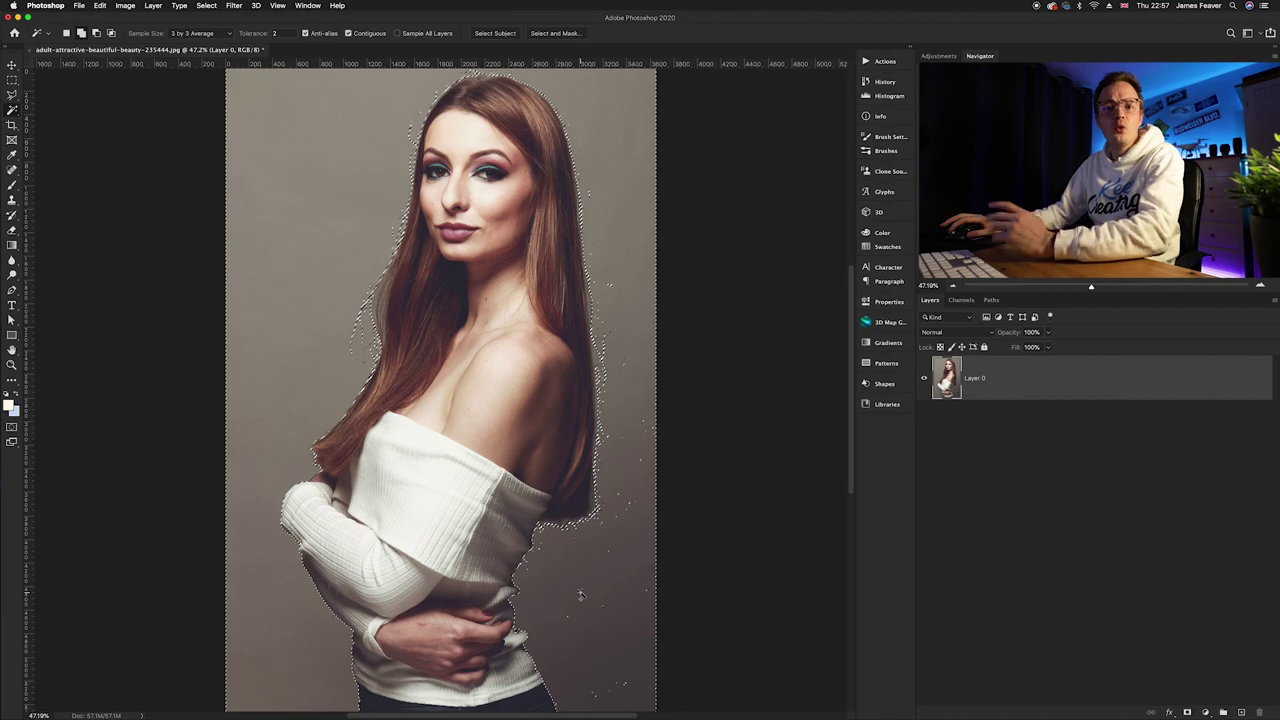
{"action": "left_click", "coordinate": [1187, 712]}
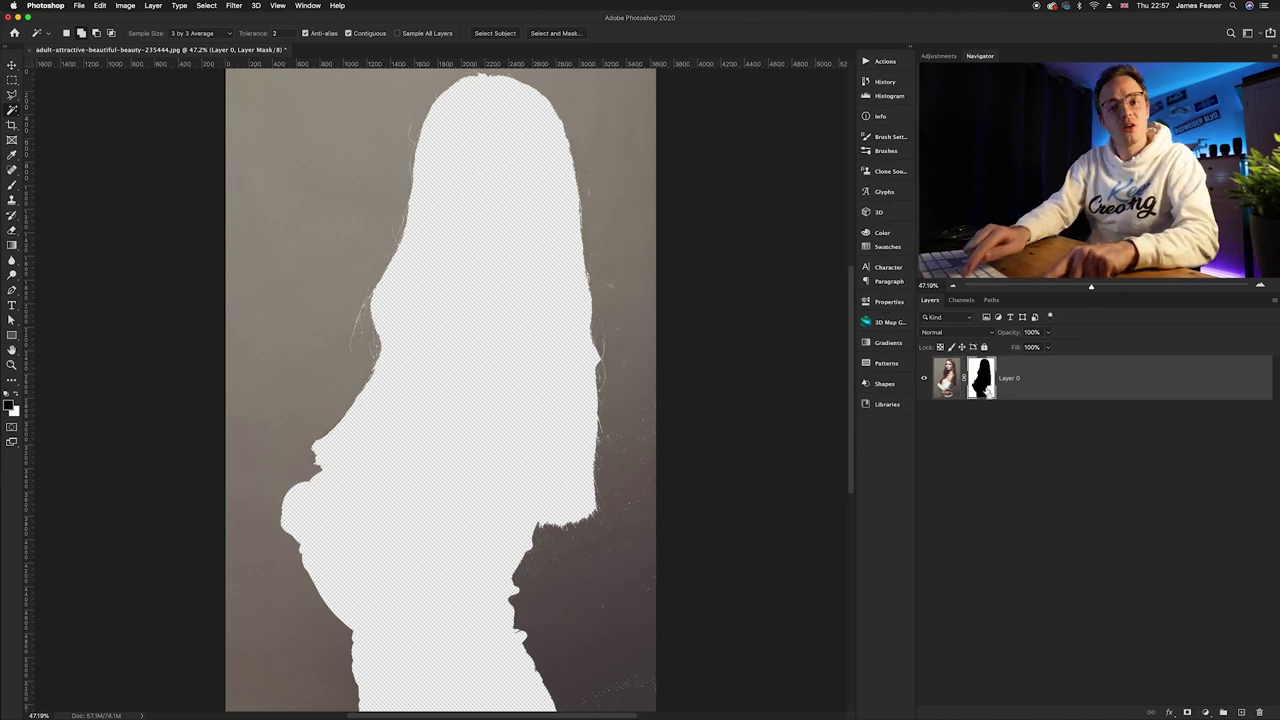
Invert Layer 0's mask so the woman shows, zoom in to check the hair, then fit the image.
{"action": "key", "text": "super+i"}
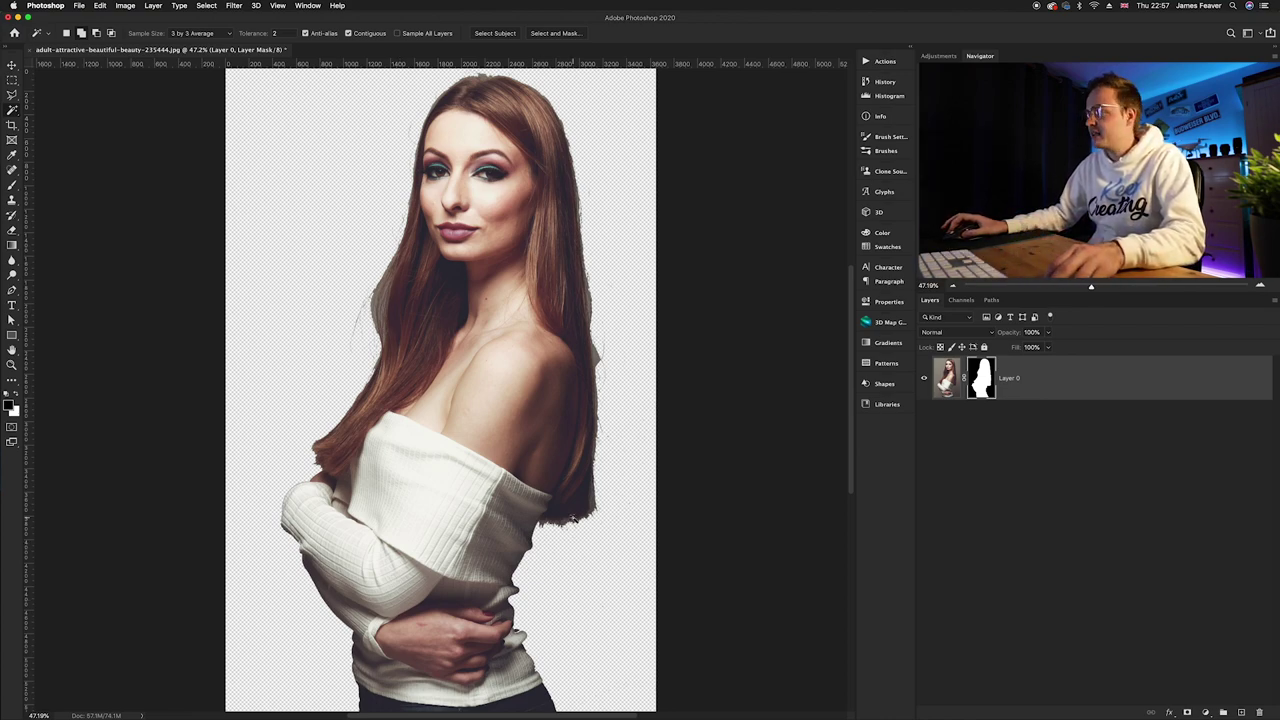
{"action": "scroll", "coordinate": [571, 532], "scroll_direction": "up", "scroll_amount": 5}
{"action": "scroll", "coordinate": [571, 533], "scroll_direction": "up", "scroll_amount": 2}
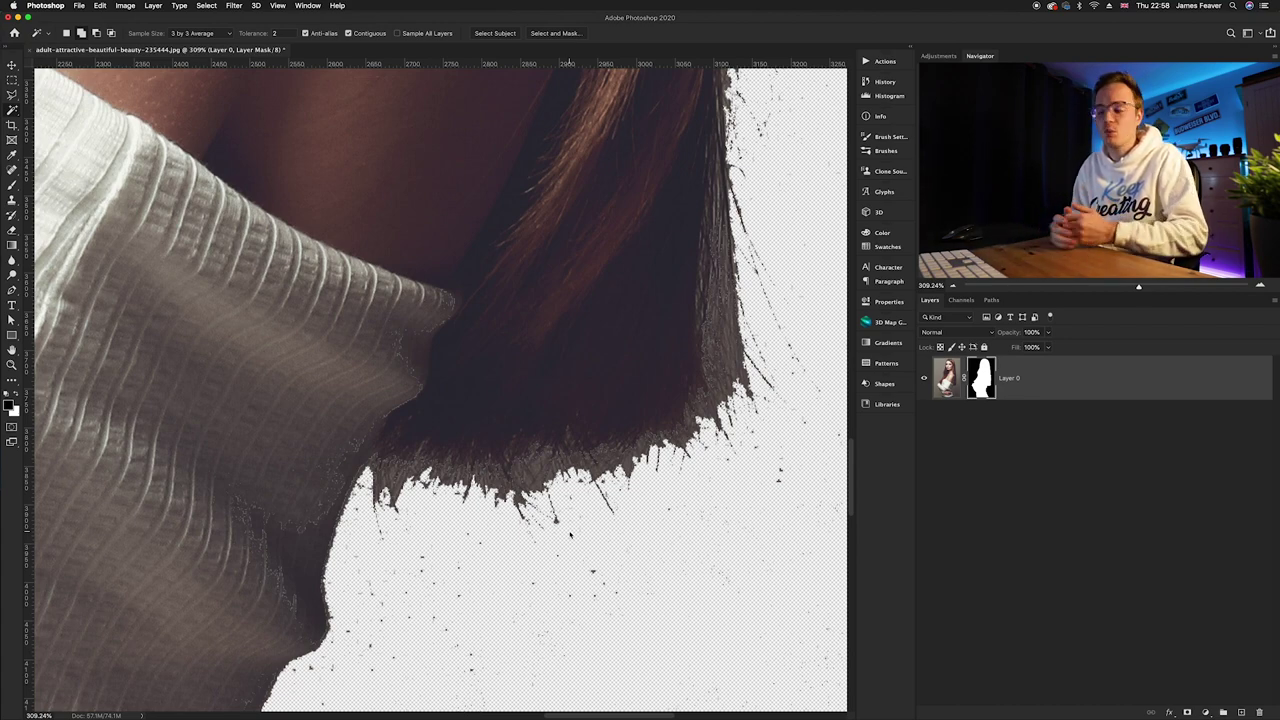
{"action": "key", "text": "super+0"}
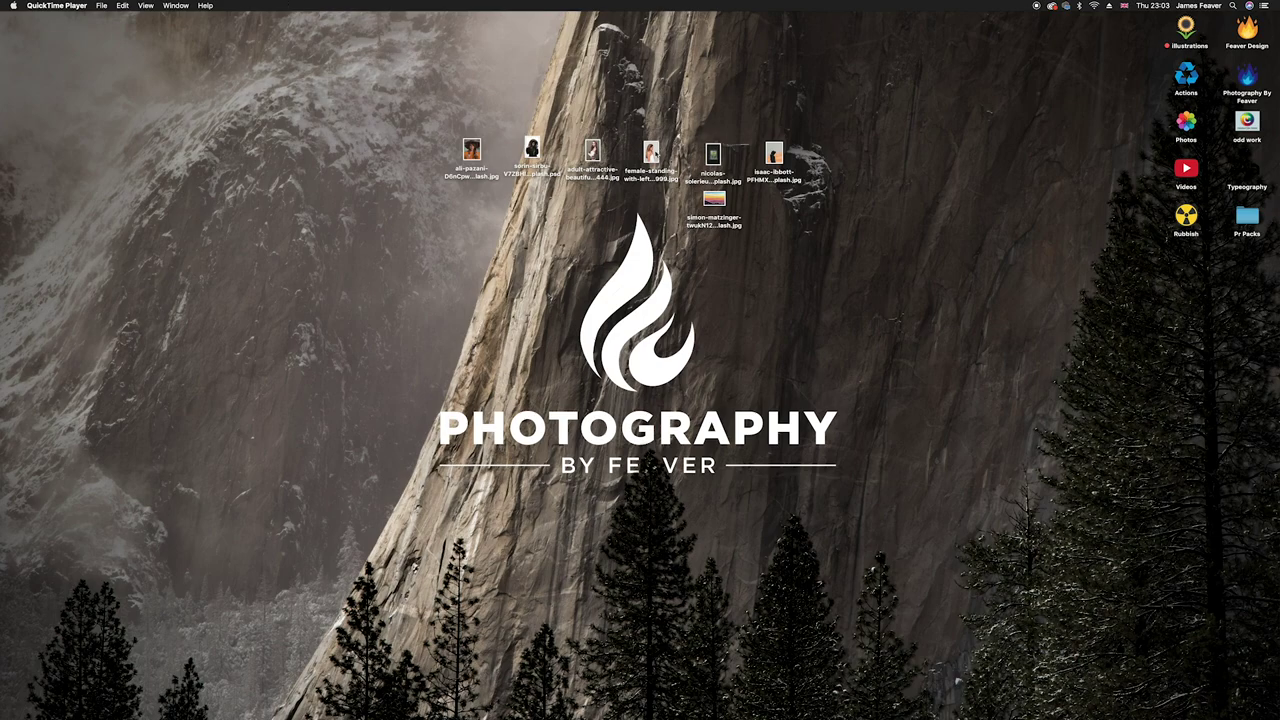
Open female-standing-with-left-hand-on-chin-1586999.jpg from the desktop in Photoshop.
{"action": "double_click", "coordinate": [652, 152]}
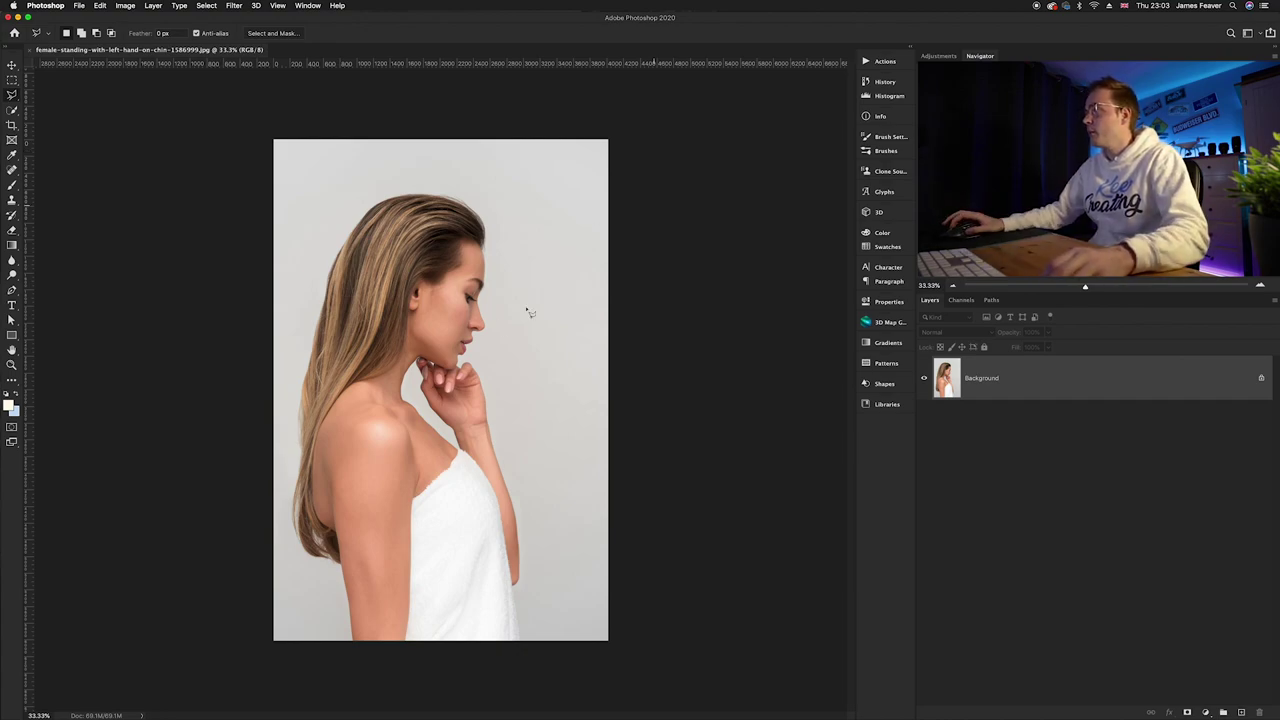
Select the hand-on-chin woman's hair and figure with the Quick Selection tool.
{"action": "scroll", "coordinate": [497, 330], "scroll_direction": "up", "scroll_amount": 2}
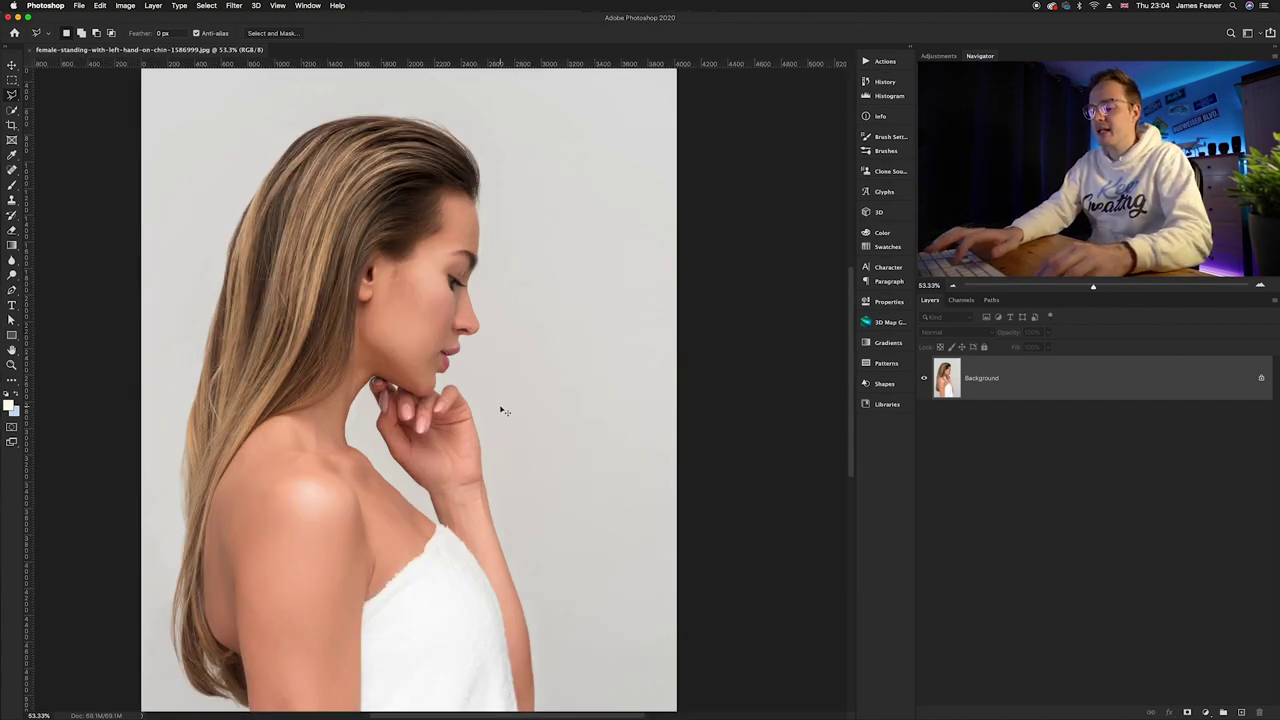
{"action": "scroll", "coordinate": [502, 408], "scroll_direction": "down", "scroll_amount": 1}
{"action": "key", "text": "v"}
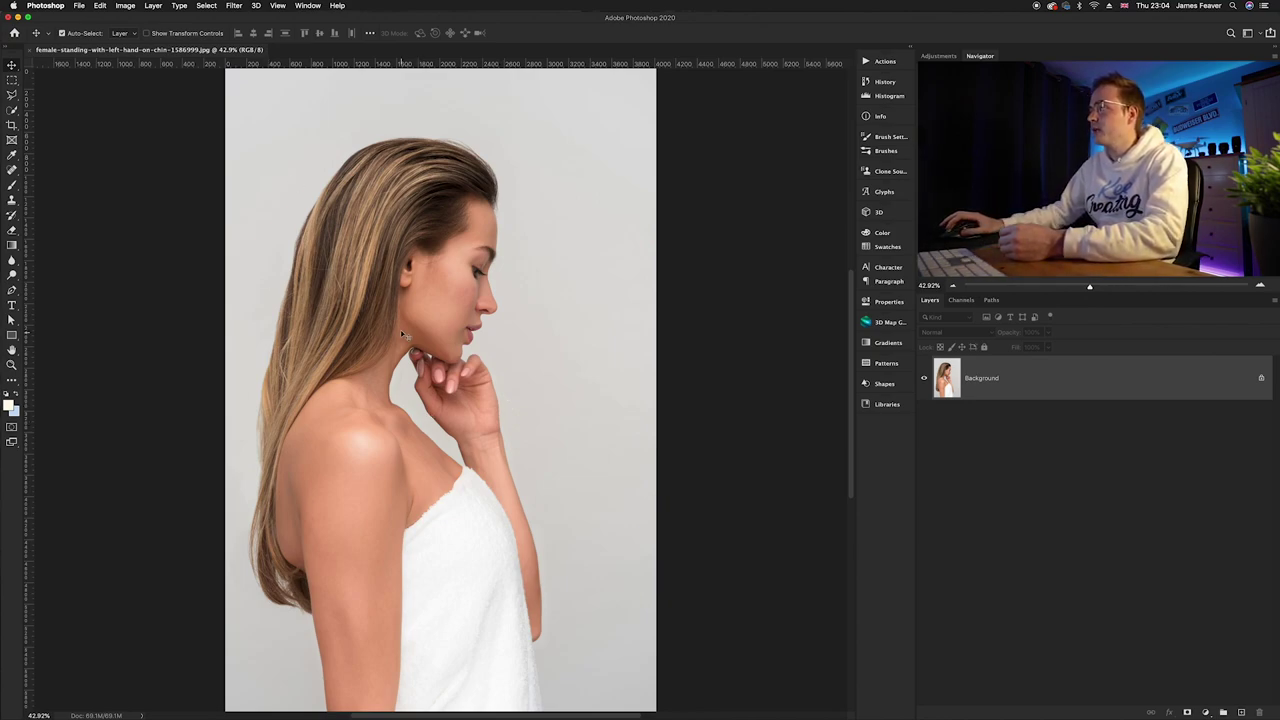
{"action": "left_click", "coordinate": [12, 111]}
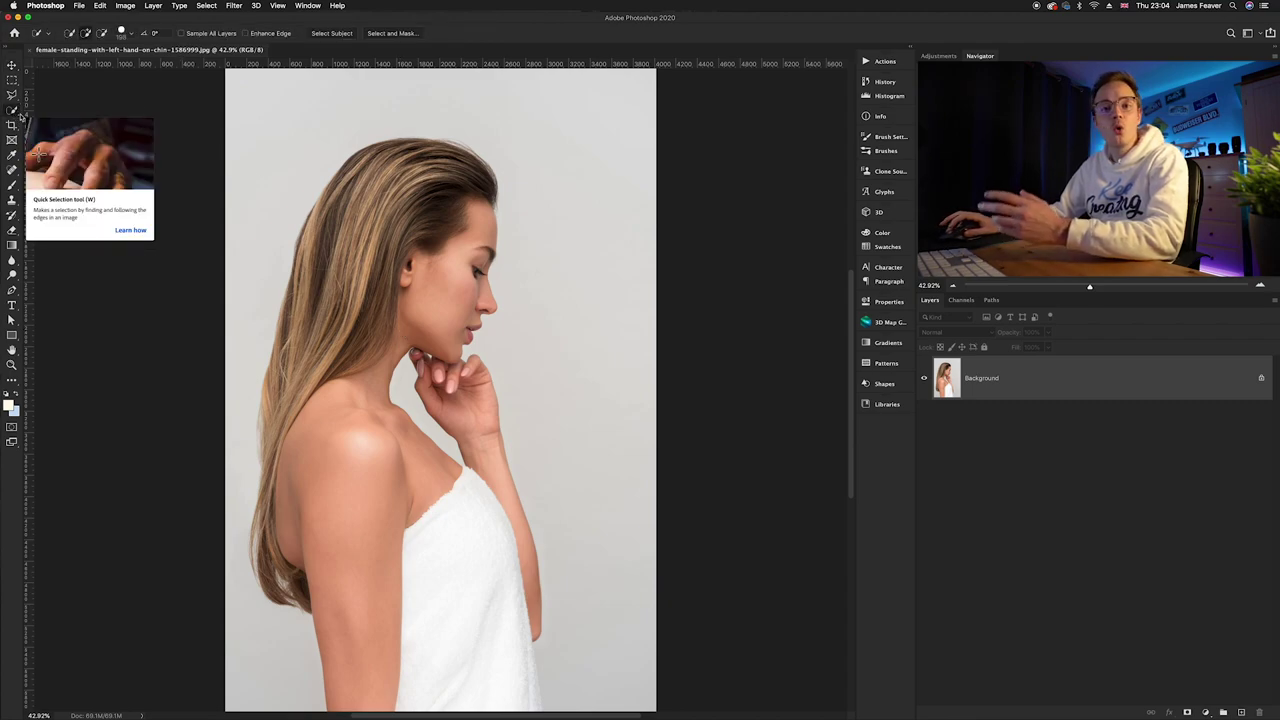
{"action": "mouse_move", "coordinate": [428, 244]}
{"action": "left_mouse_down"}
{"action": "mouse_move", "coordinate": [340, 210]}
{"action": "mouse_move", "coordinate": [282, 330]}
{"action": "mouse_move", "coordinate": [276, 523]}
{"action": "mouse_move", "coordinate": [425, 616]}
{"action": "mouse_move", "coordinate": [485, 698]}
{"action": "mouse_move", "coordinate": [460, 380]}
{"action": "left_mouse_up"}
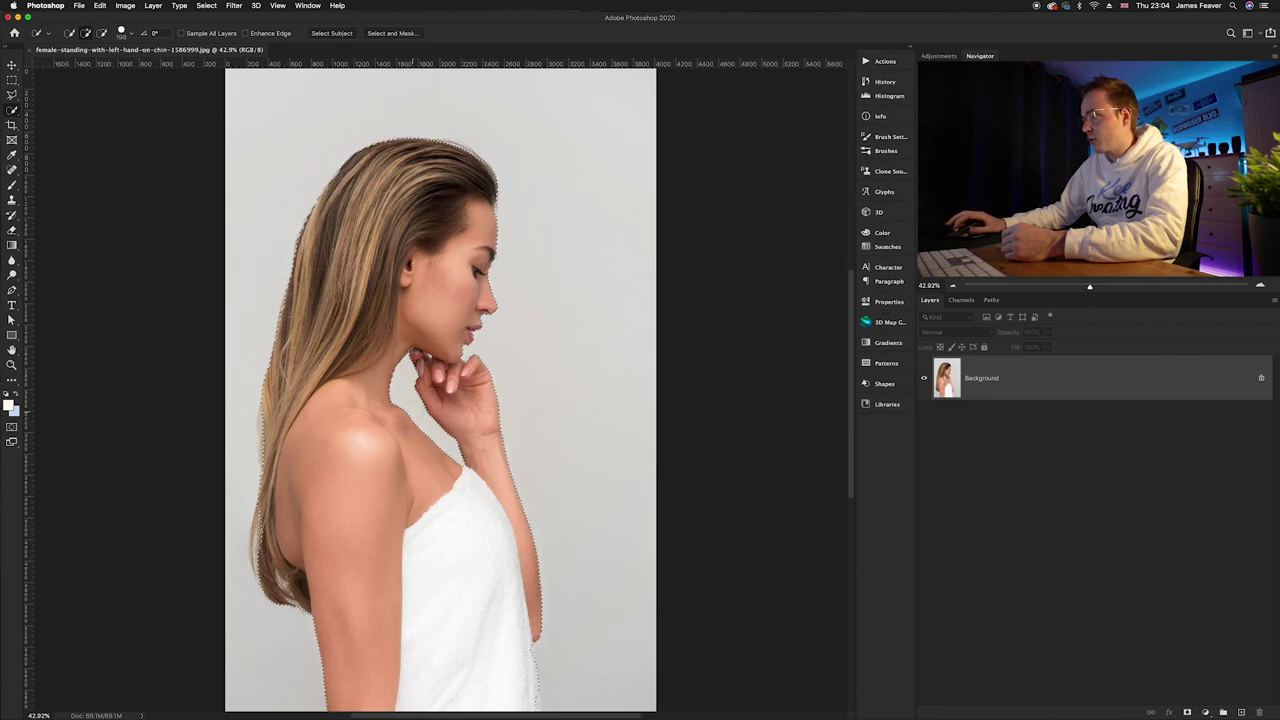
{"action": "scroll", "coordinate": [540, 592], "scroll_direction": "down", "scroll_amount": 2}
{"action": "scroll", "coordinate": [300, 543], "scroll_direction": "up", "scroll_amount": 2}
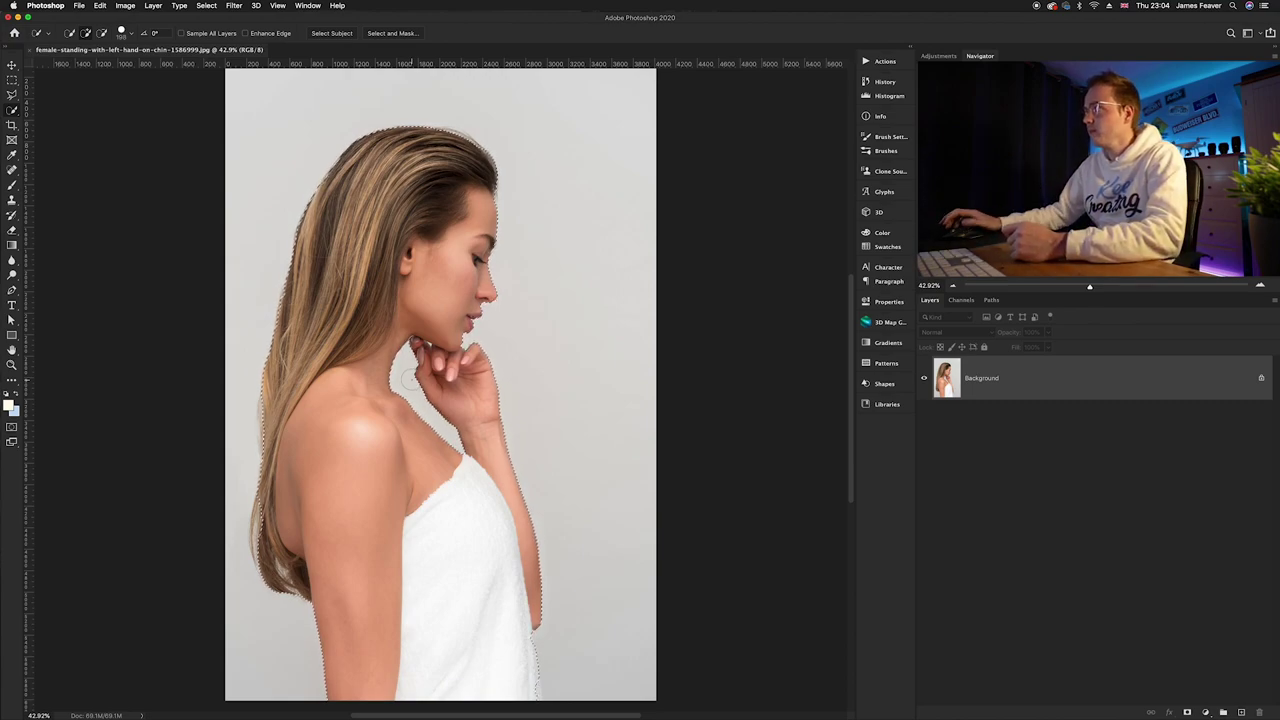
Open the selection in Select and Mask with the Refine Edge Brush tool active.
{"action": "left_click", "coordinate": [390, 34]}
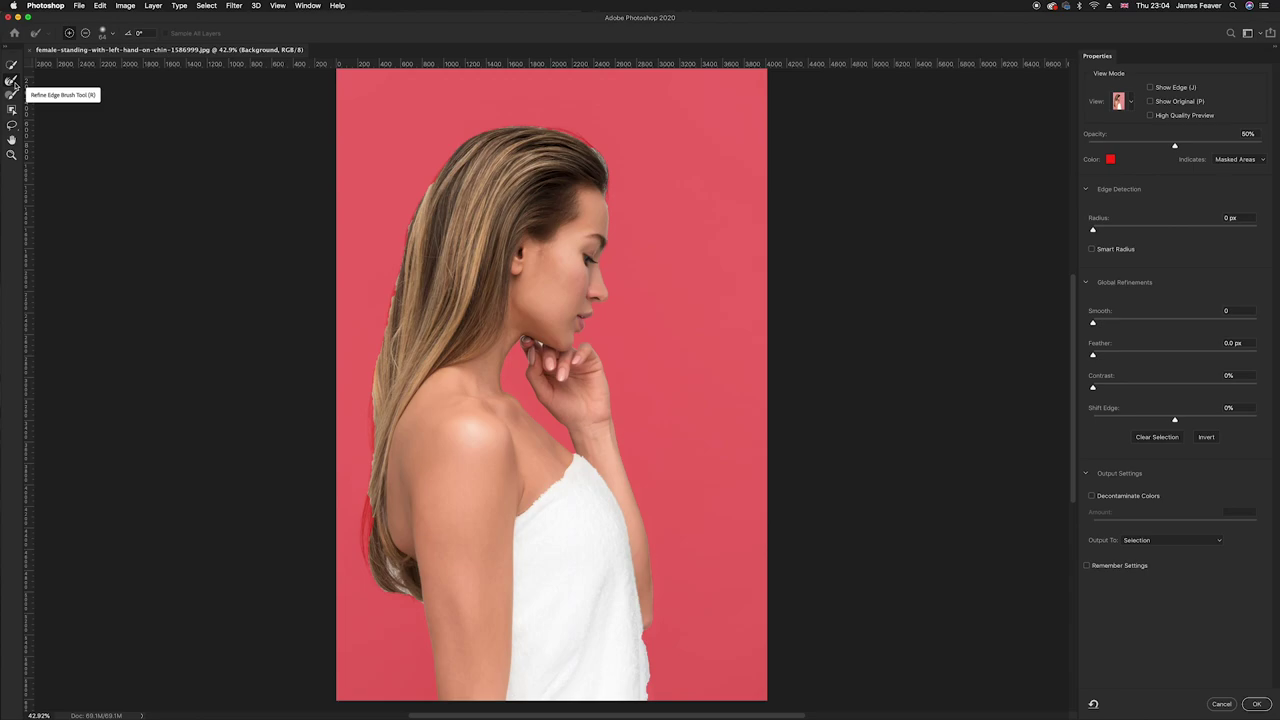
{"action": "left_click", "coordinate": [13, 82]}
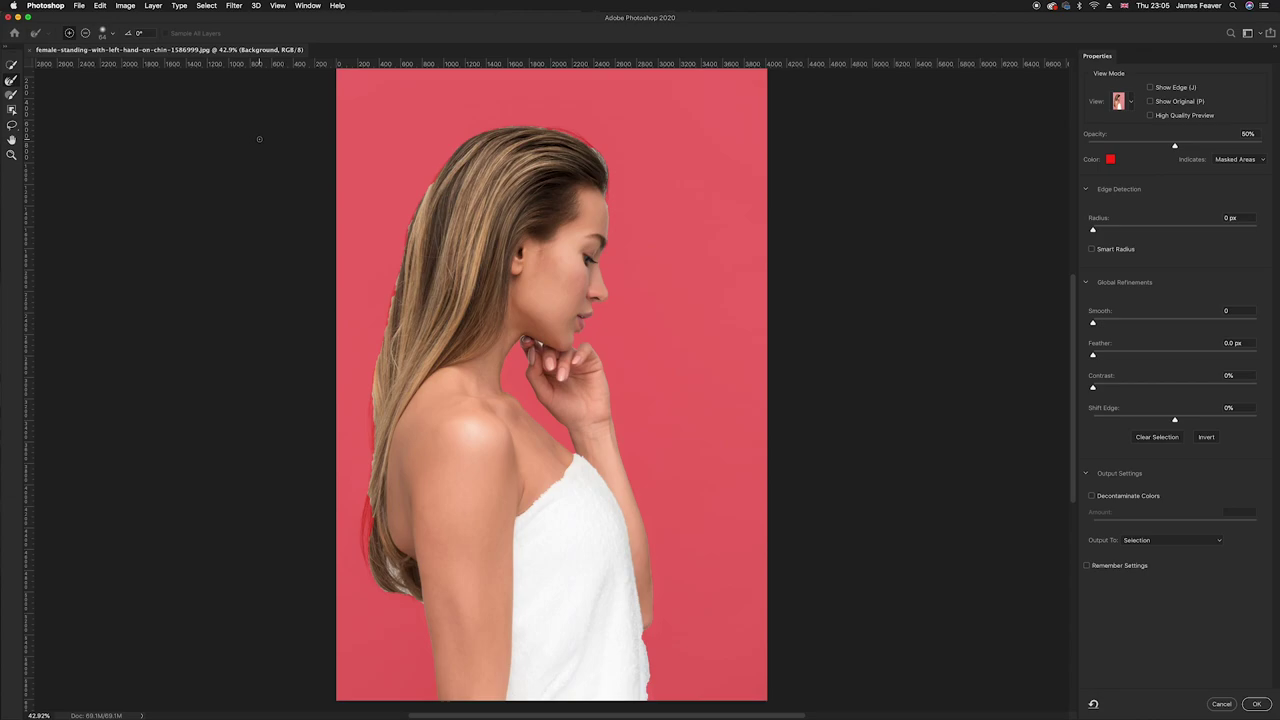
{"action": "scroll", "coordinate": [399, 604], "scroll_direction": "up", "scroll_amount": 8}
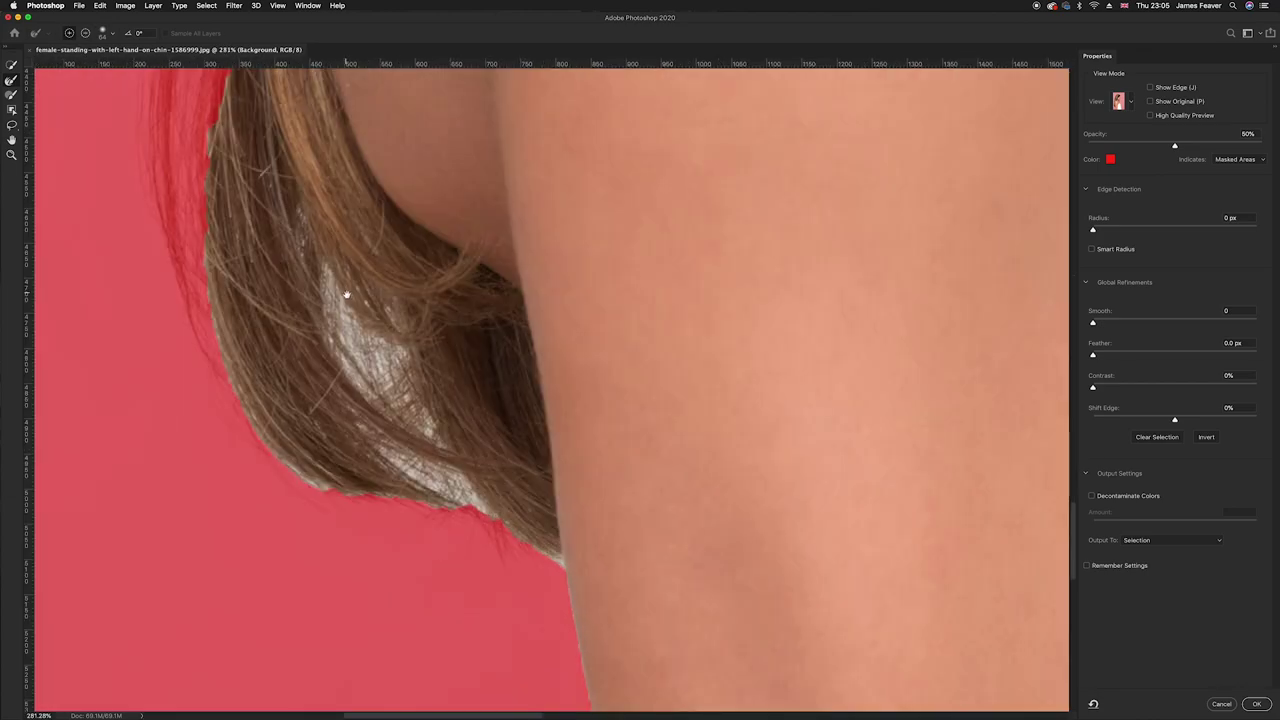
Enlarge the Refine Edge Brush to about 123 px and refine the hair's lower tips.
{"action": "left_click_drag", "start_coordinate": [345, 292], "coordinate": [421, 368]}
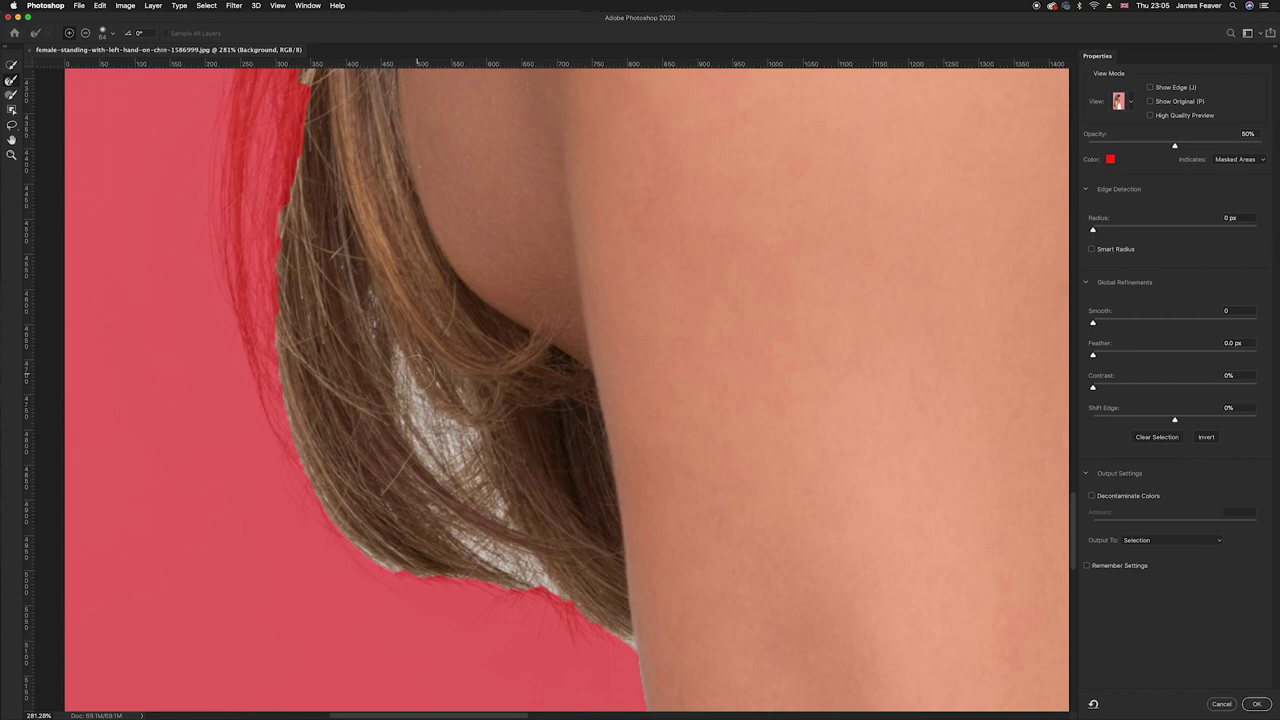
{"action": "mouse_move", "coordinate": [612, 610]}
{"action": "left_mouse_down"}
{"action": "mouse_move", "coordinate": [655, 612]}
{"action": "mouse_move", "coordinate": [628, 513]}
{"action": "left_mouse_up"}
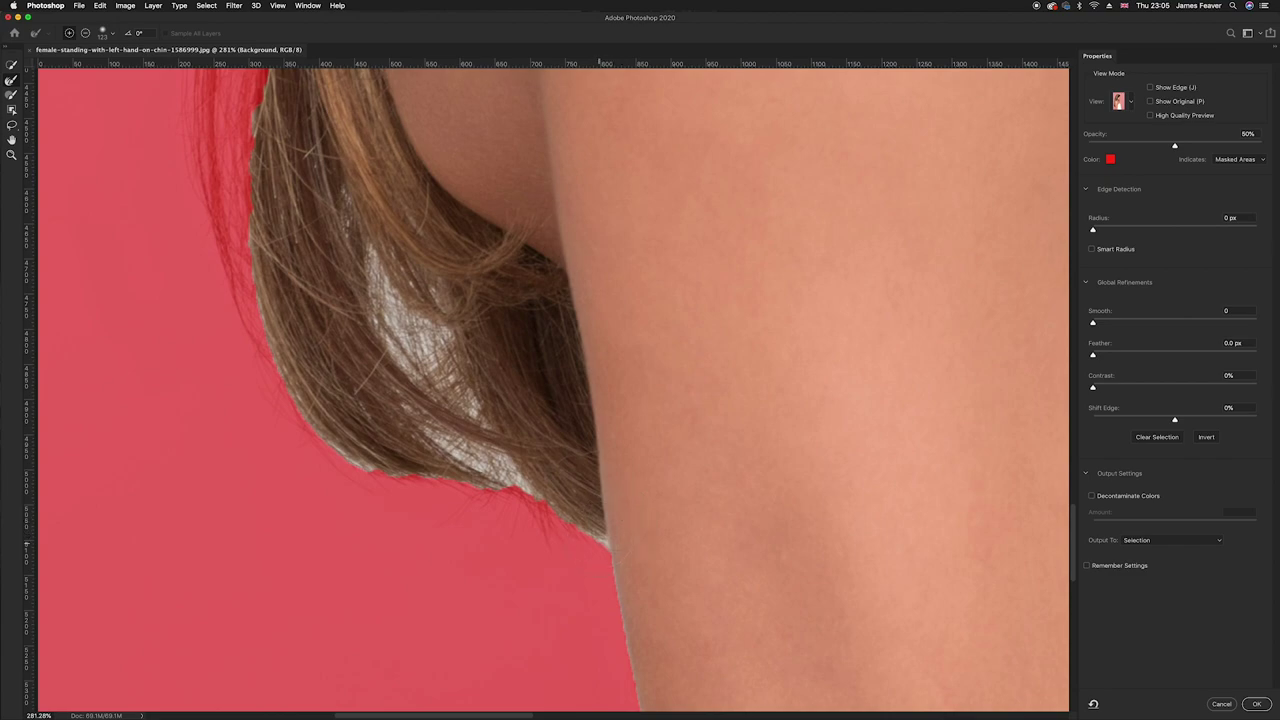
{"action": "mouse_move", "coordinate": [612, 600]}
{"action": "left_mouse_down"}
{"action": "mouse_move", "coordinate": [556, 516]}
{"action": "mouse_move", "coordinate": [489, 460]}
{"action": "mouse_move", "coordinate": [365, 467]}
{"action": "mouse_move", "coordinate": [287, 376]}
{"action": "left_mouse_up"}
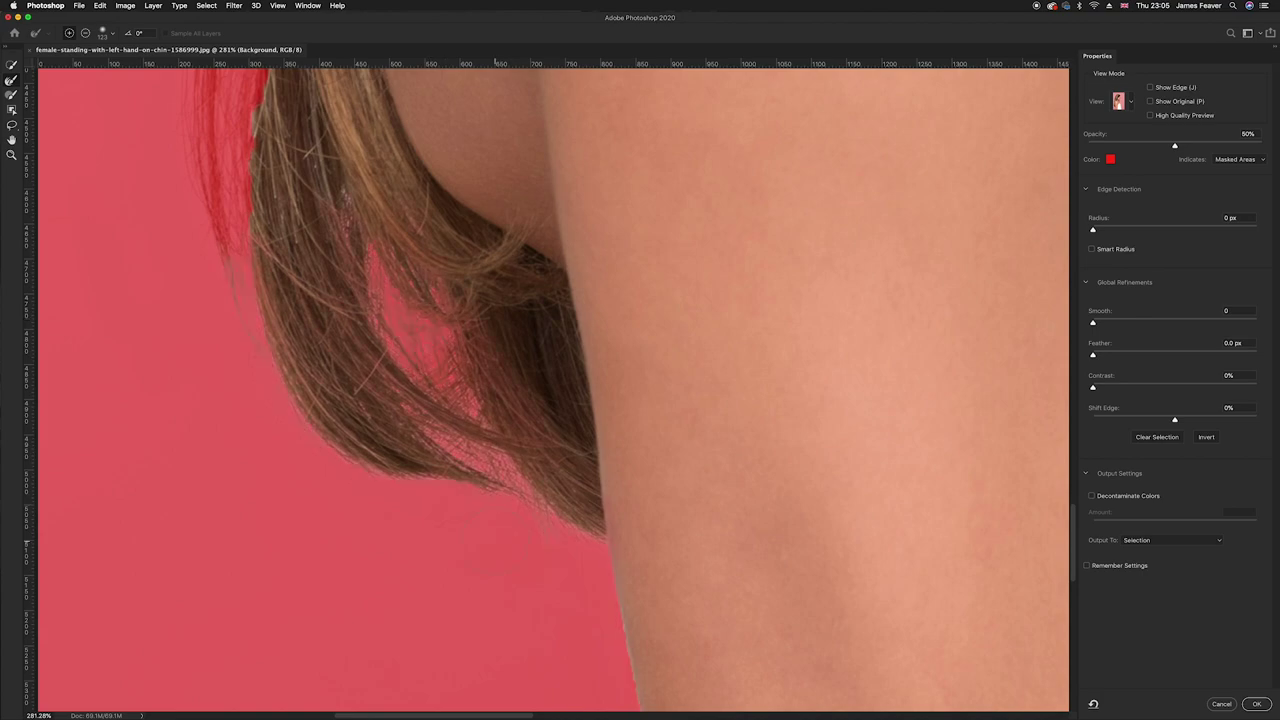
{"action": "left_click_drag", "start_coordinate": [380, 429], "coordinate": [486, 534]}
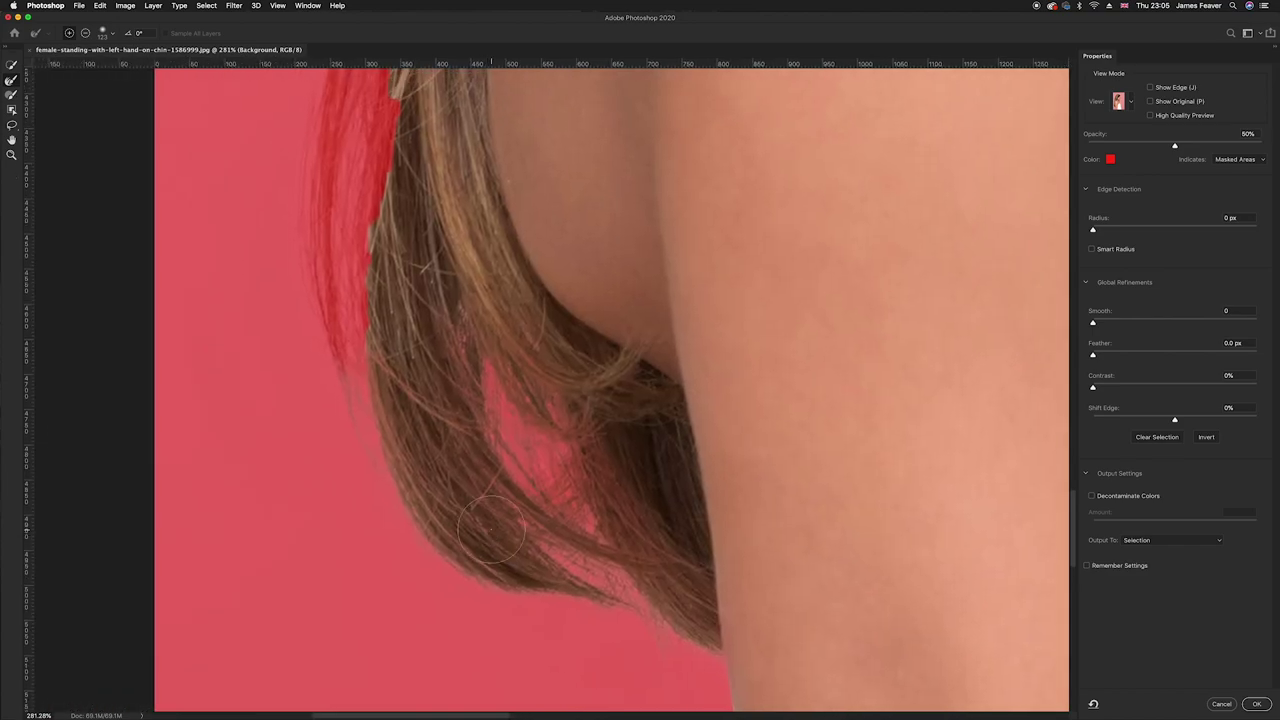
Refine the left and outer hair edges up toward the top of the head.
{"action": "left_click_drag", "start_coordinate": [385, 305], "coordinate": [435, 485]}
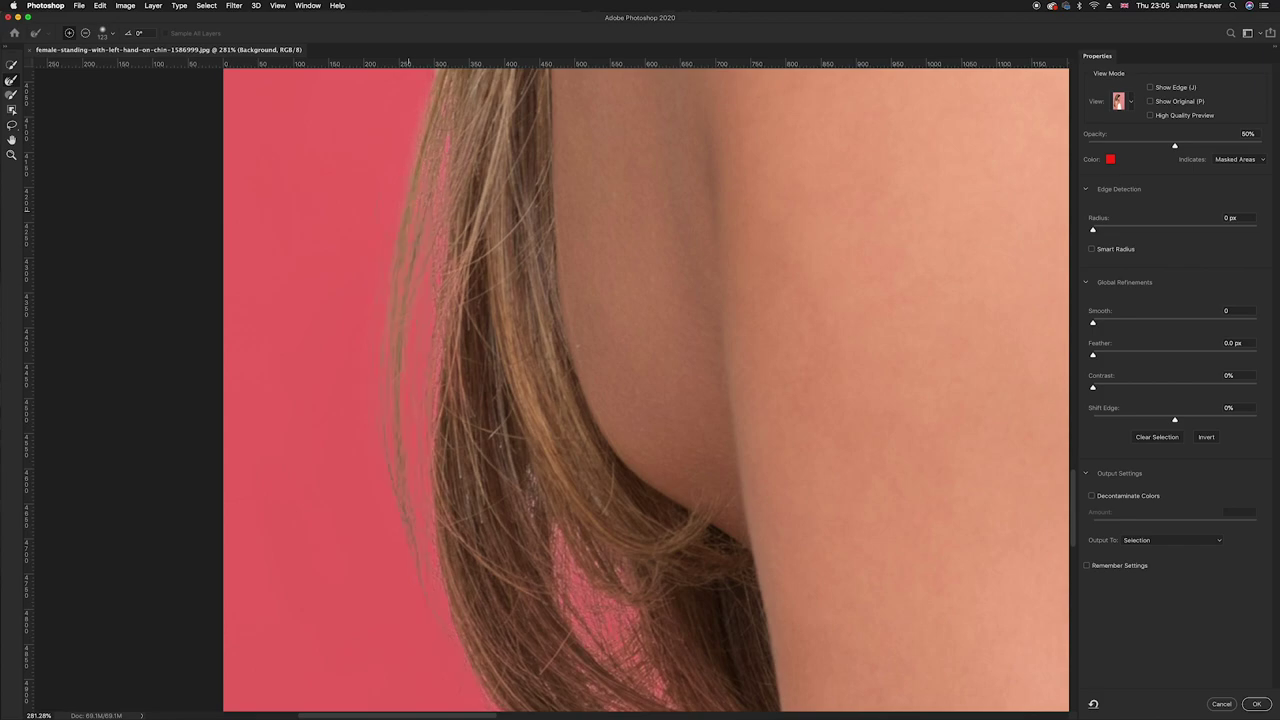
{"action": "scroll", "coordinate": [424, 180], "scroll_direction": "up", "scroll_amount": 5}
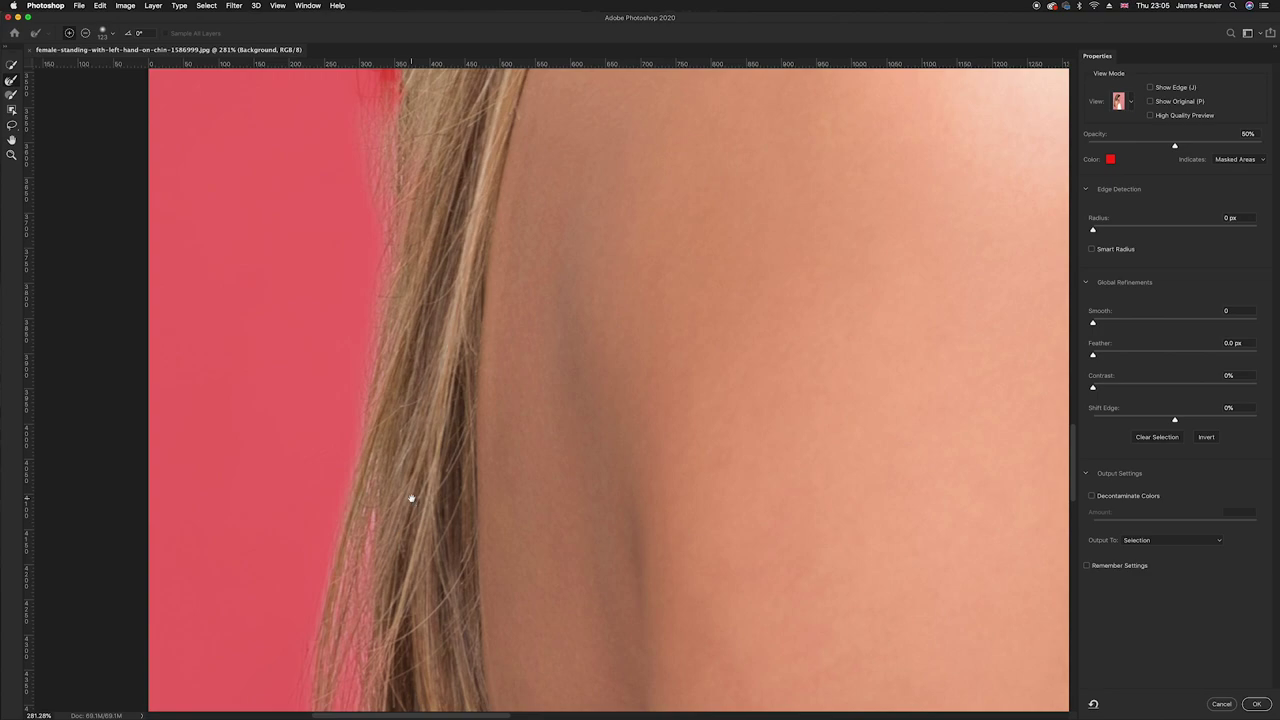
{"action": "scroll", "coordinate": [408, 392], "scroll_direction": "up", "scroll_amount": 3}
{"action": "scroll", "coordinate": [408, 392], "scroll_direction": "up", "scroll_amount": 2}
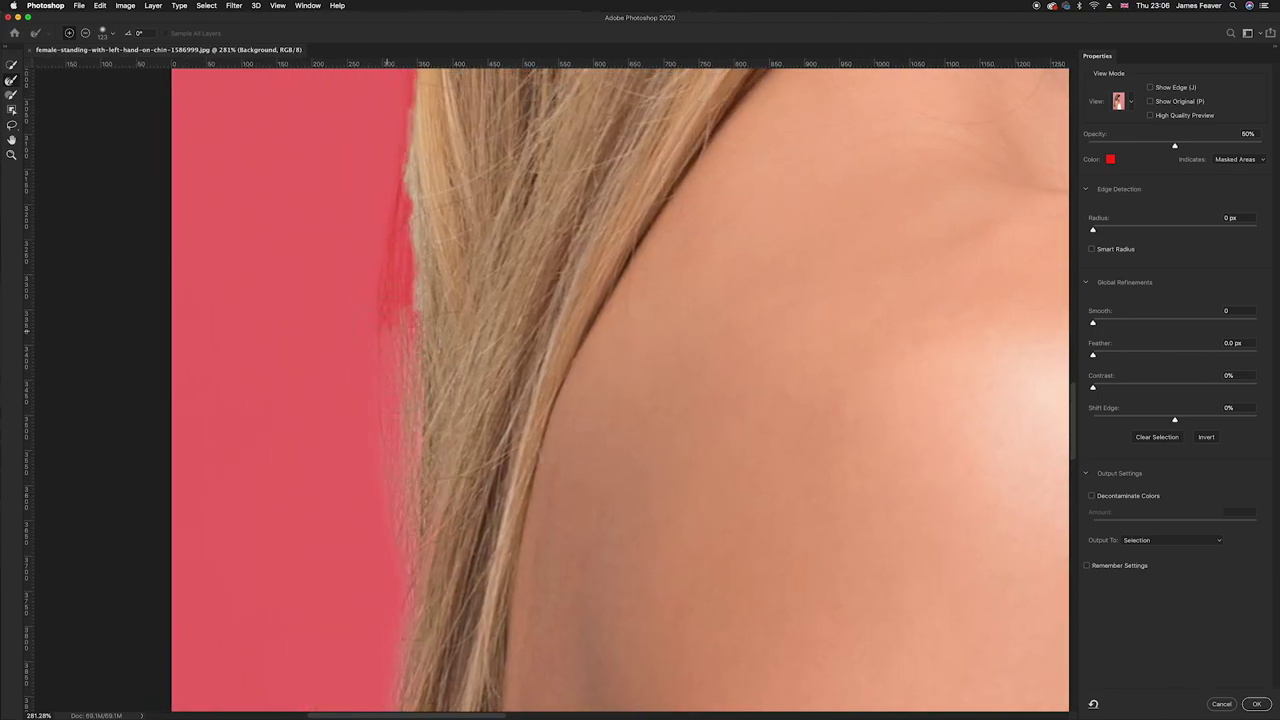
{"action": "mouse_move", "coordinate": [388, 212]}
{"action": "left_mouse_down"}
{"action": "mouse_move", "coordinate": [414, 206]}
{"action": "mouse_move", "coordinate": [418, 150]}
{"action": "left_mouse_up"}
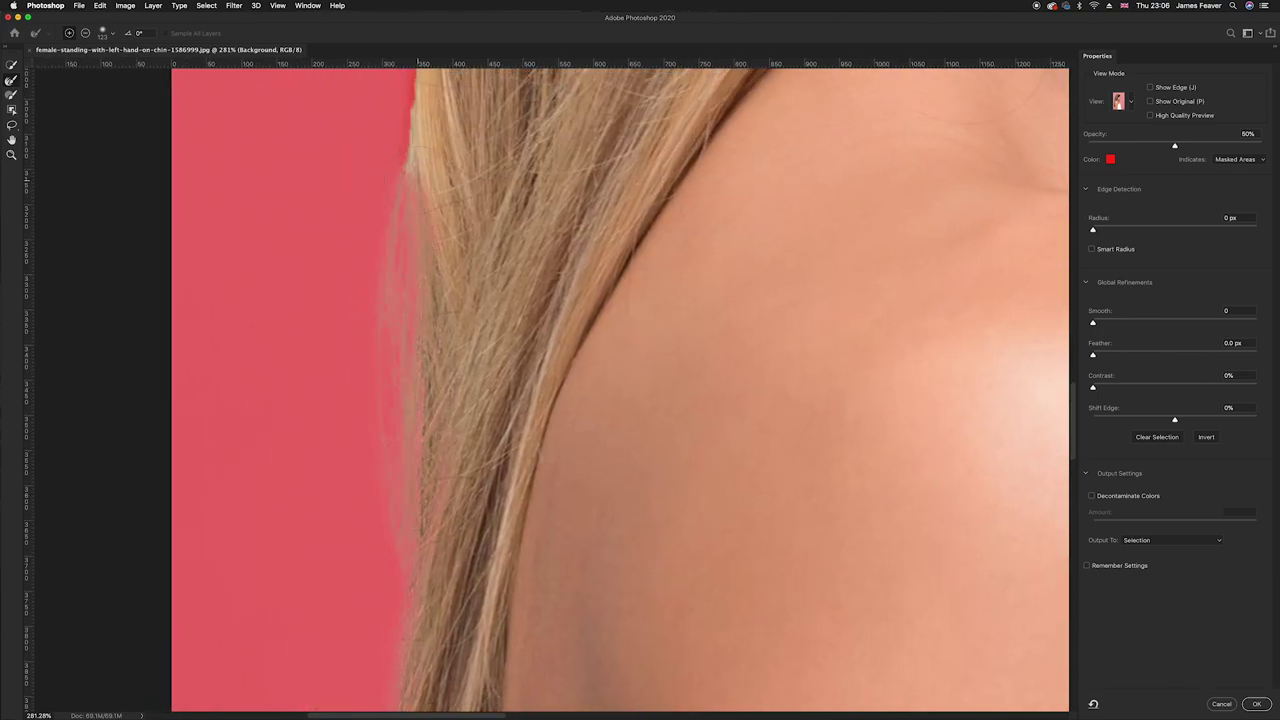
{"action": "scroll", "coordinate": [620, 390], "scroll_direction": "up", "scroll_amount": 2}
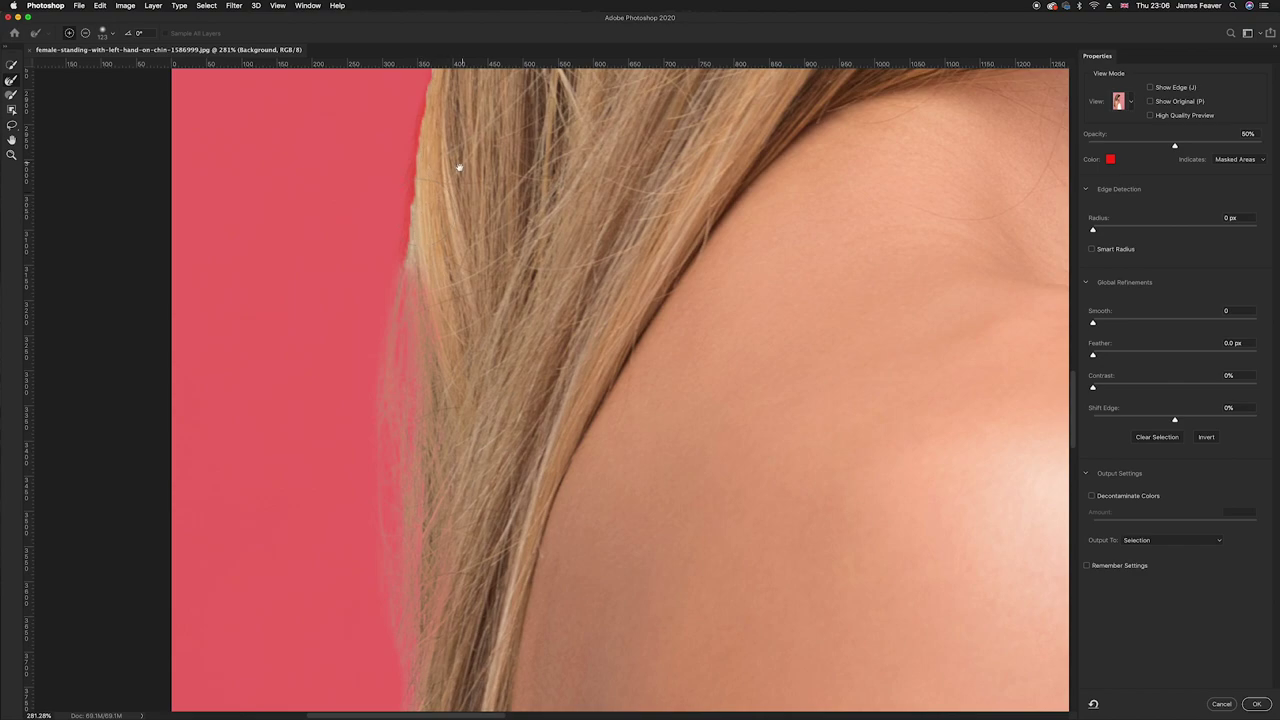
{"action": "left_click_drag", "start_coordinate": [459, 167], "coordinate": [433, 421]}
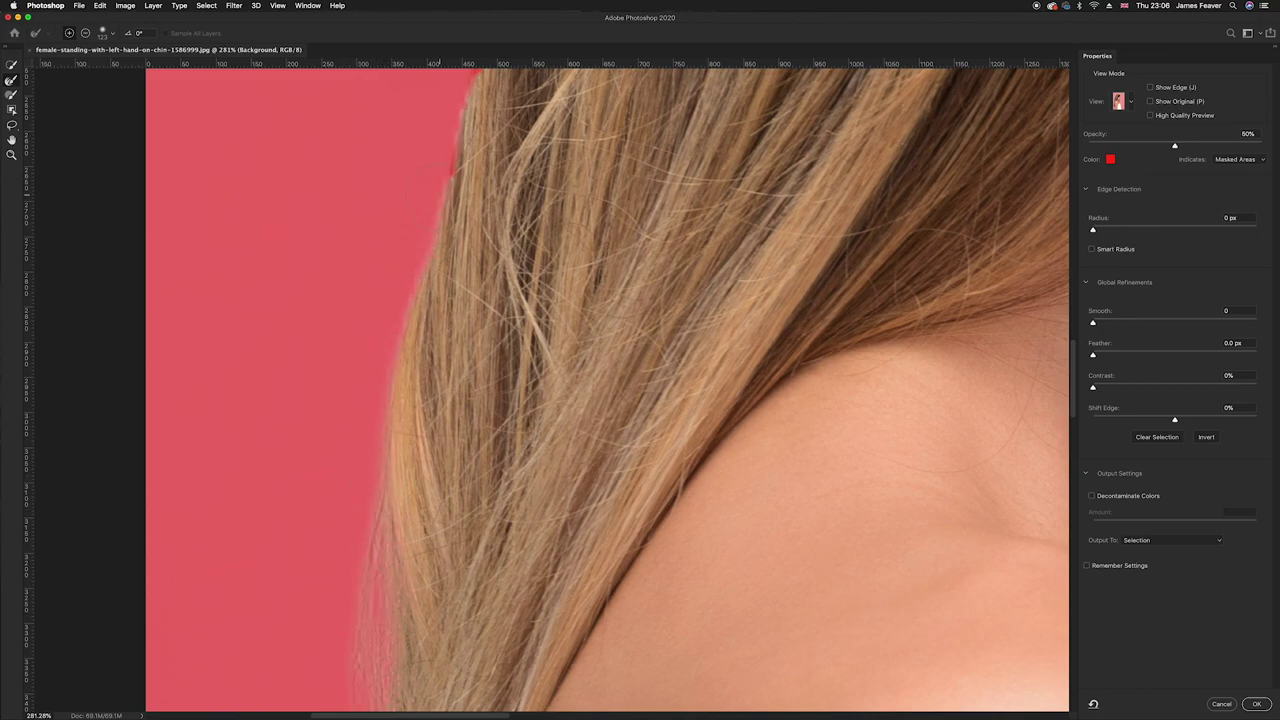
{"action": "left_click_drag", "start_coordinate": [453, 176], "coordinate": [323, 466]}
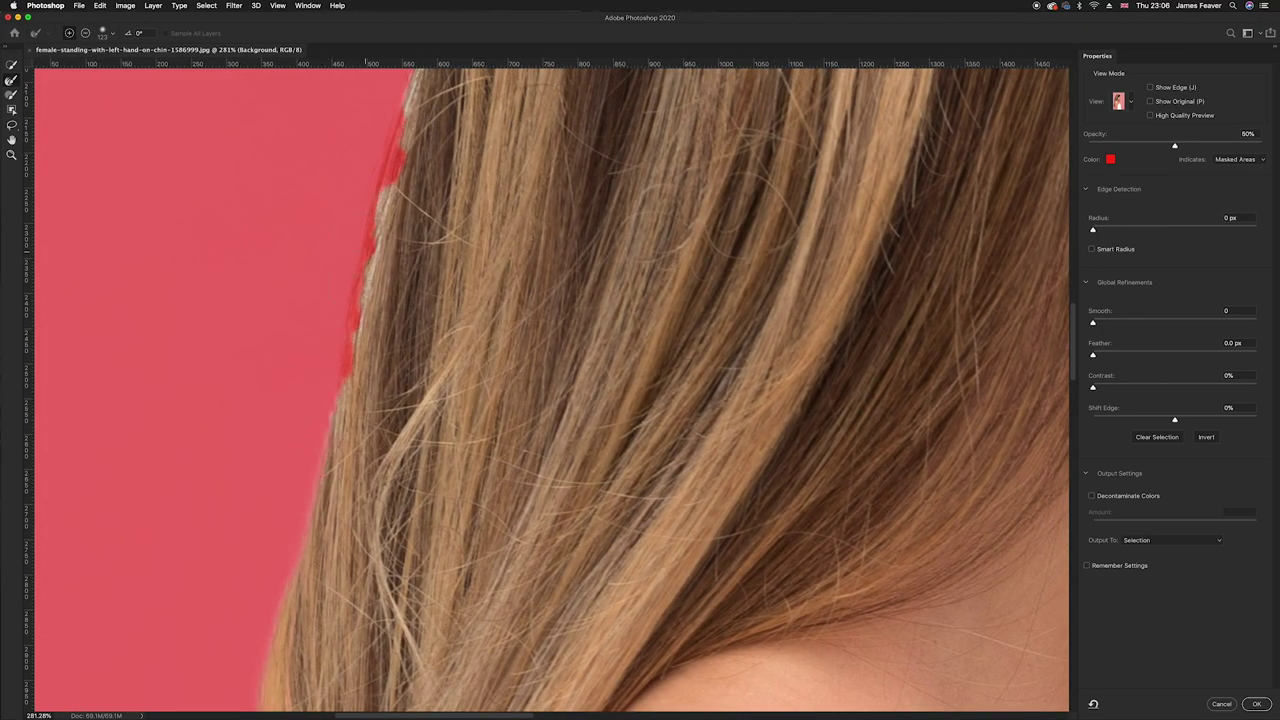
{"action": "left_click_drag", "start_coordinate": [373, 331], "coordinate": [337, 531]}
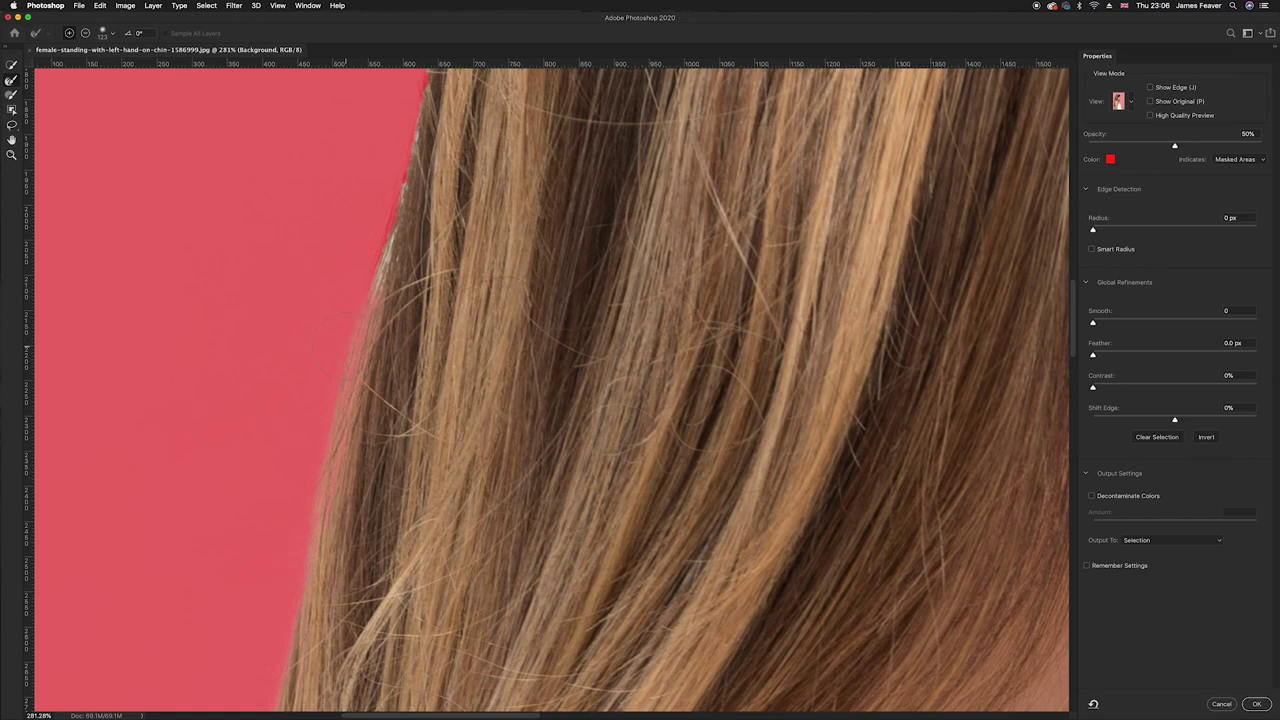
{"action": "left_click_drag", "start_coordinate": [424, 137], "coordinate": [400, 477]}
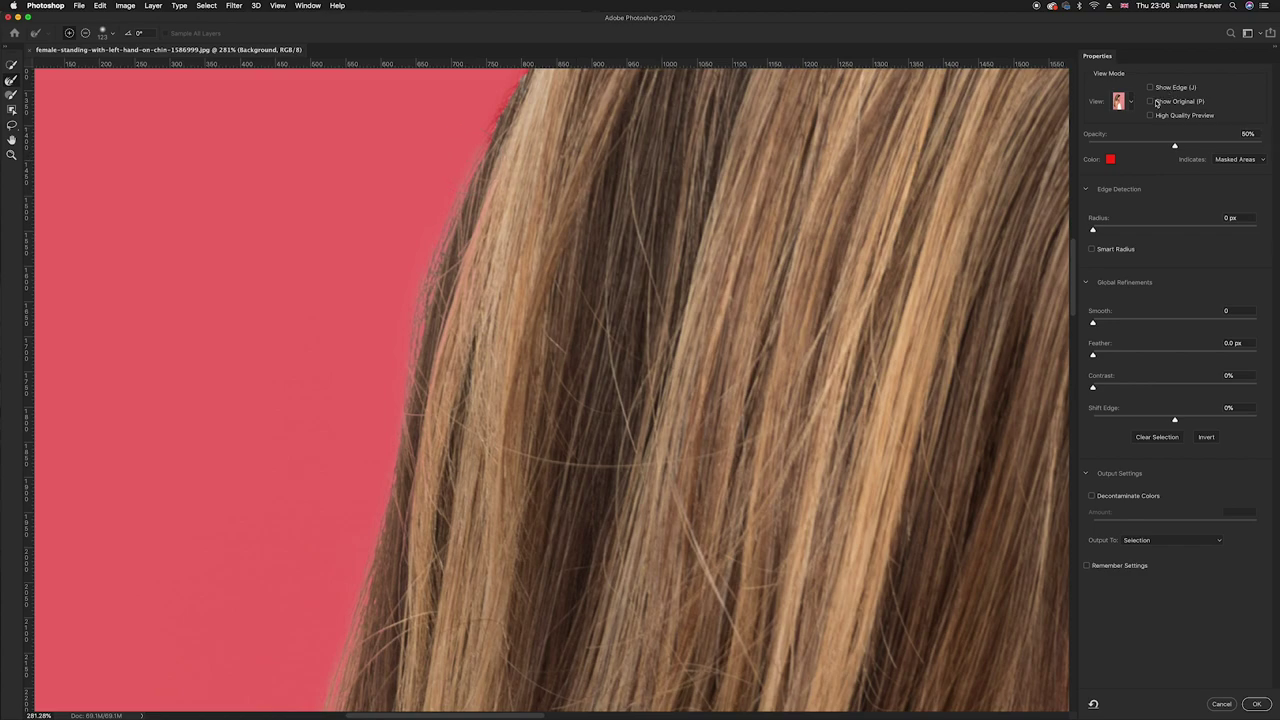
{"action": "left_click", "coordinate": [1110, 160]}
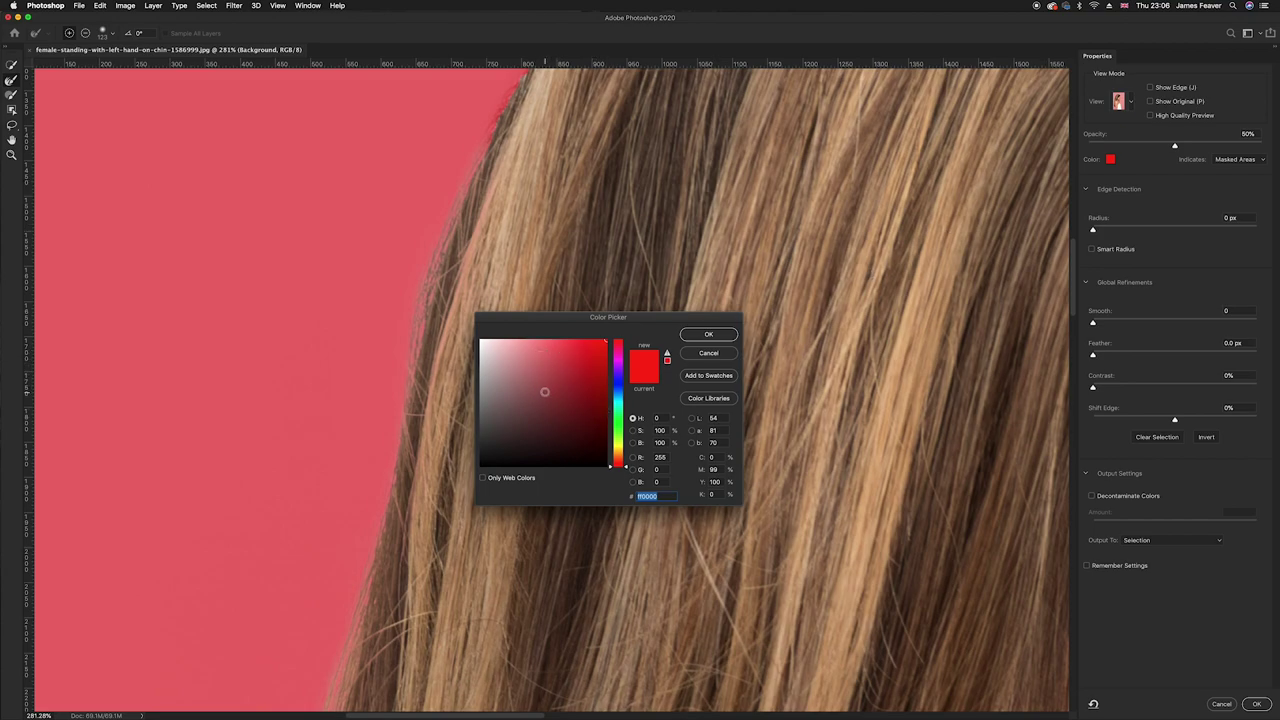
Change the mask overlay colour to green (36ff00) and brush the hair edge to reveal fine strands.
{"action": "left_click_drag", "start_coordinate": [621, 463], "coordinate": [620, 430]}
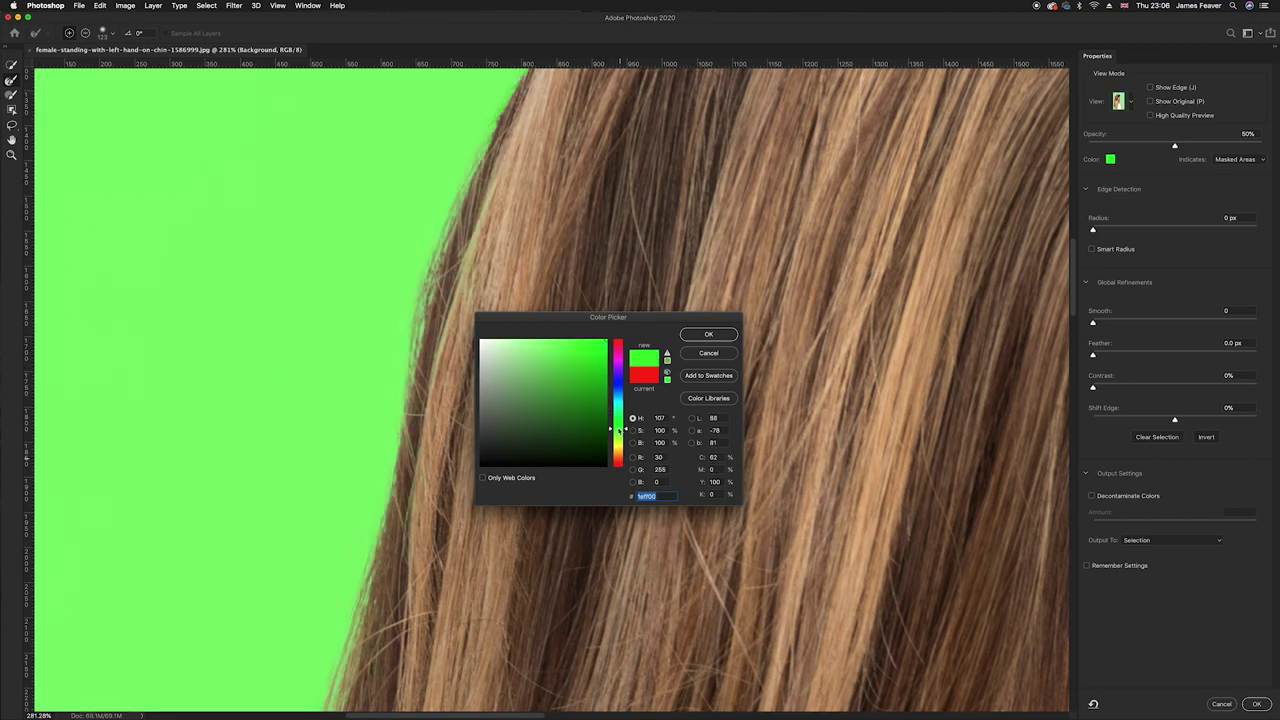
{"action": "left_click", "coordinate": [708, 334]}
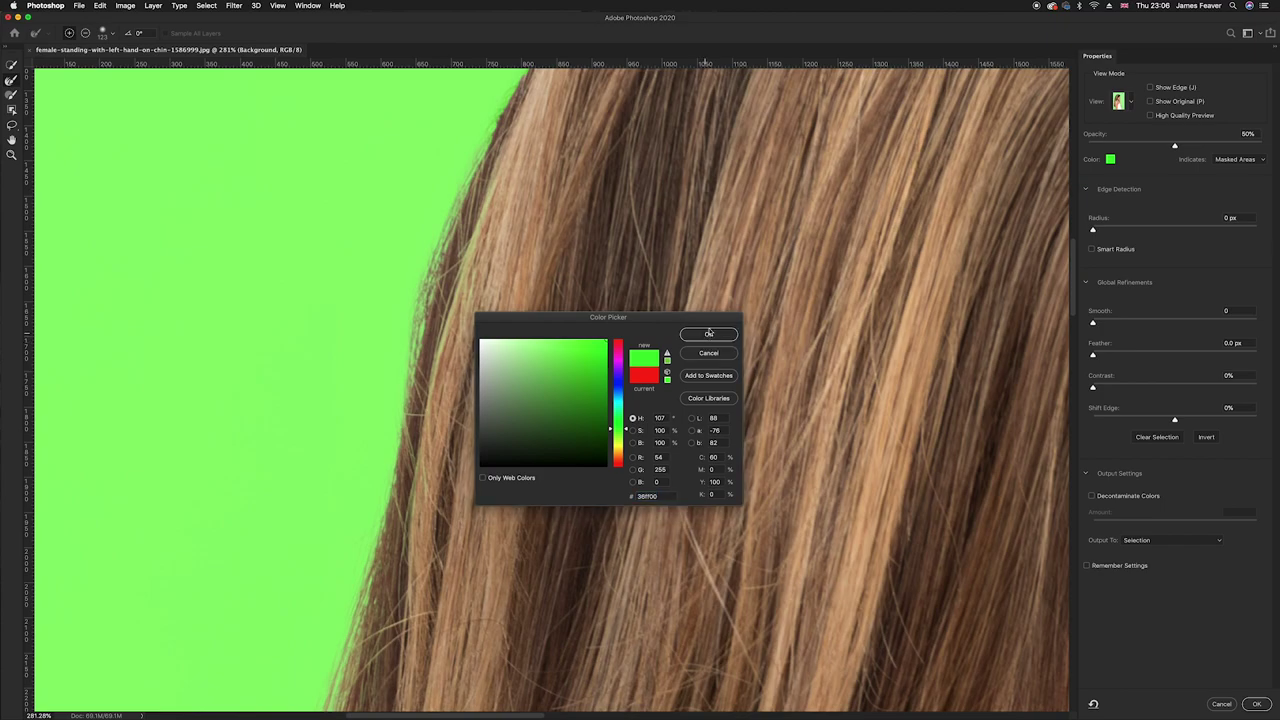
{"action": "scroll", "coordinate": [366, 457], "scroll_direction": "right", "scroll_amount": 5}
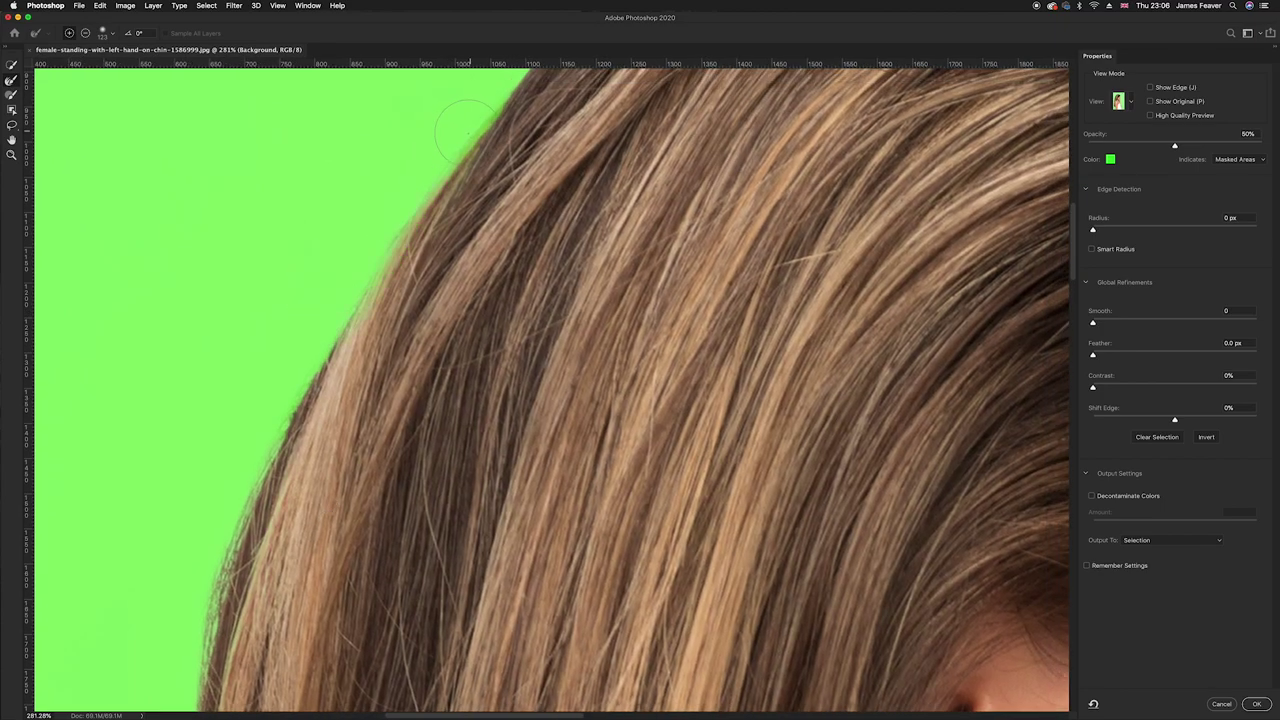
{"action": "scroll", "coordinate": [334, 430], "scroll_direction": "right", "scroll_amount": 5}
{"action": "scroll", "coordinate": [334, 430], "scroll_direction": "up", "scroll_amount": 8}
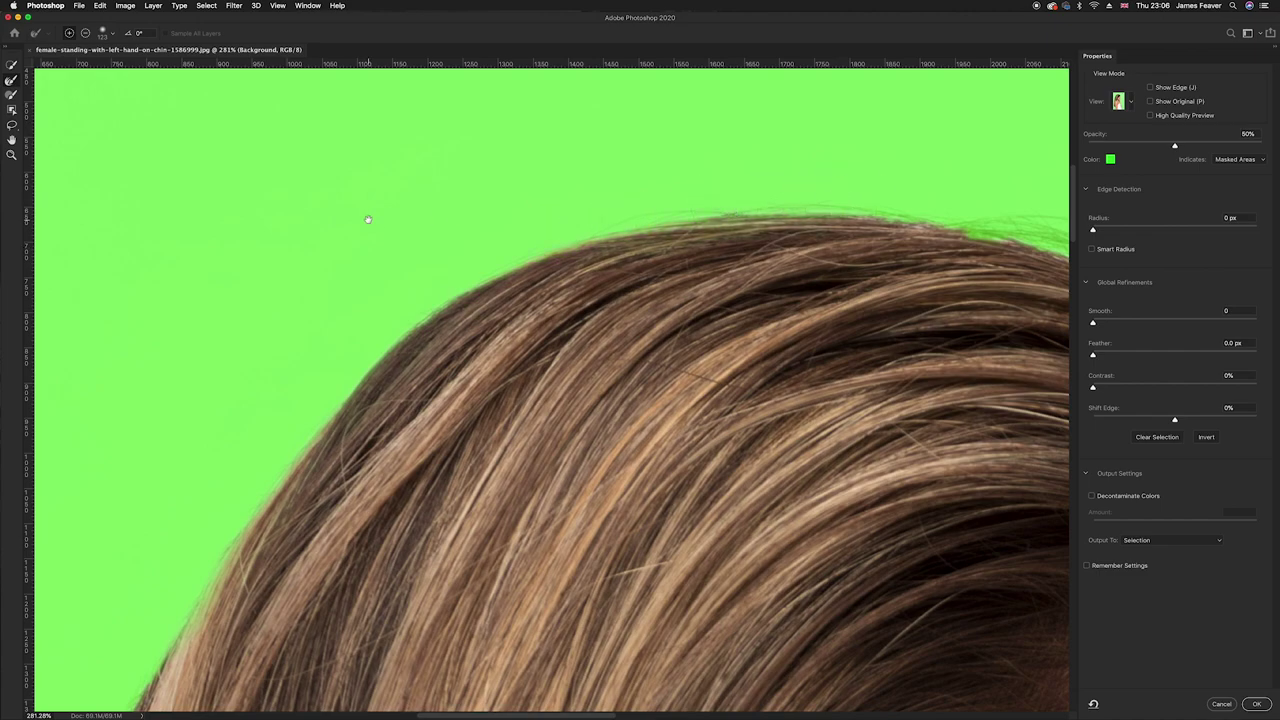
{"action": "scroll", "coordinate": [368, 219], "scroll_direction": "right", "scroll_amount": 15}
{"action": "left_click_drag", "start_coordinate": [872, 457], "coordinate": [864, 422]}
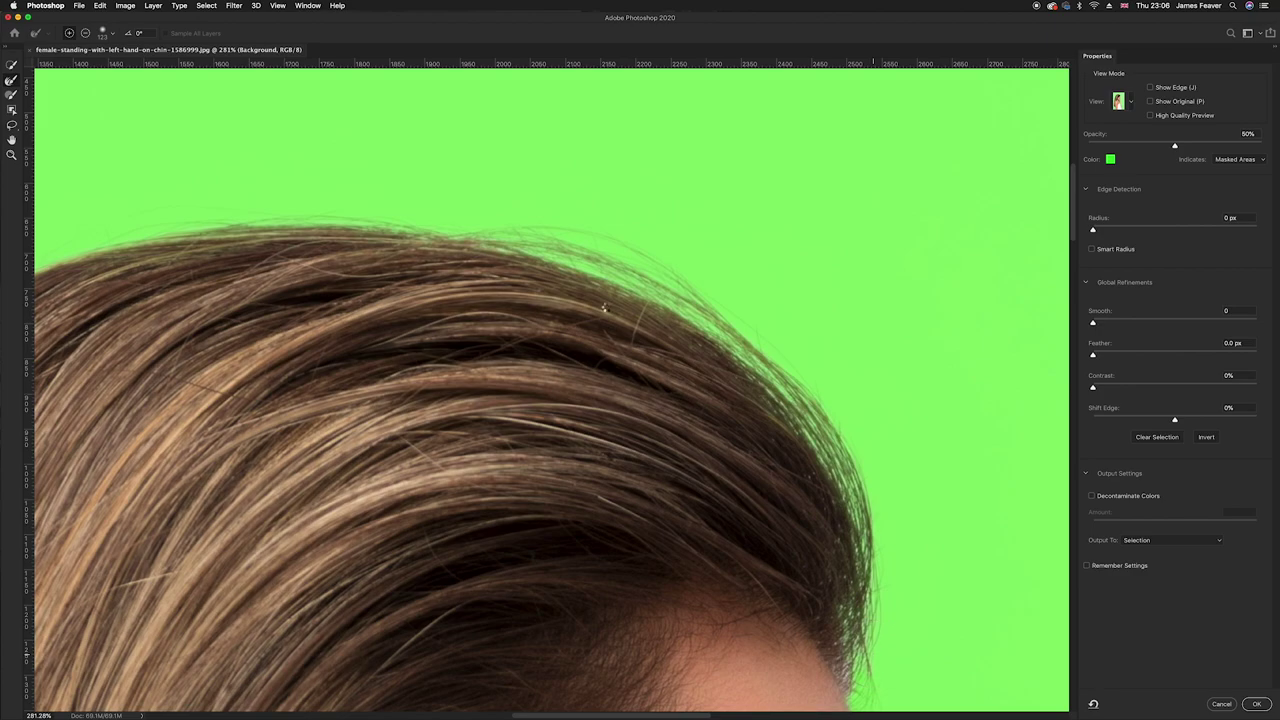
Refine the towel edge near the wrist against the background, then fit the whole image.
{"action": "scroll", "coordinate": [604, 308], "scroll_direction": "down", "scroll_amount": 10}
{"action": "scroll", "coordinate": [604, 308], "scroll_direction": "right", "scroll_amount": 8}
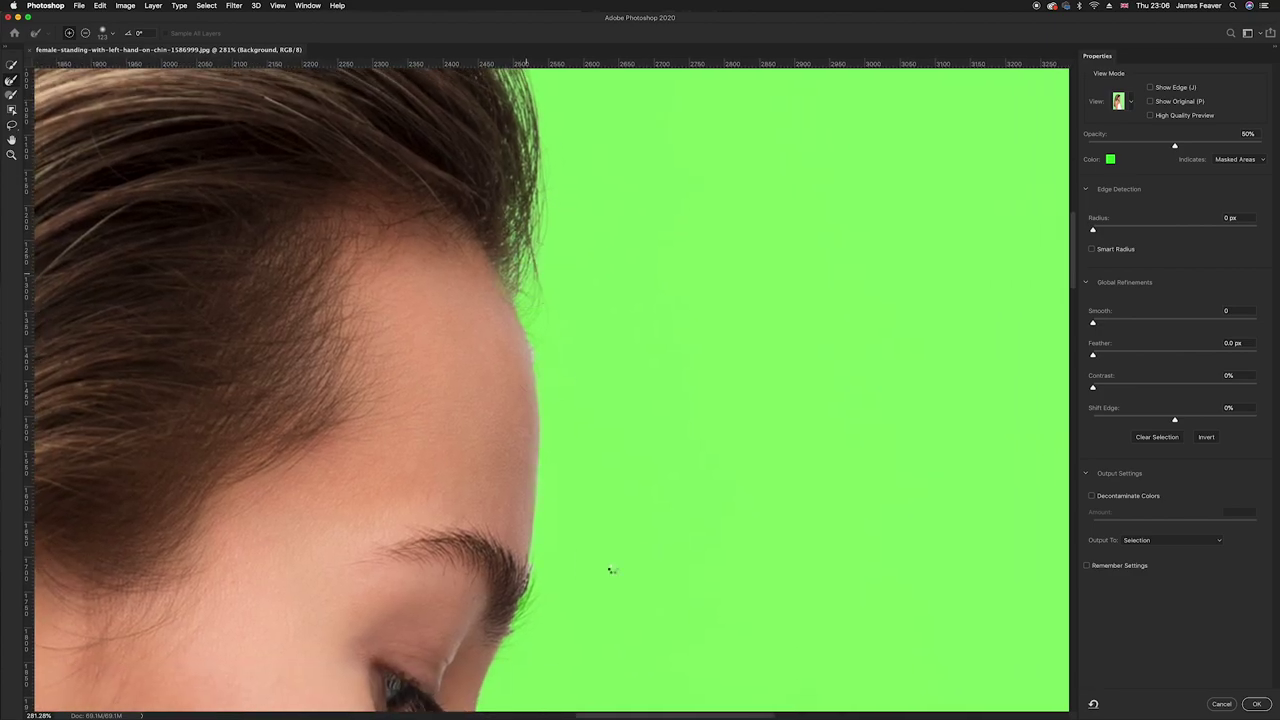
{"action": "scroll", "coordinate": [640, 331], "scroll_direction": "down", "scroll_amount": 15}
{"action": "scroll", "coordinate": [646, 320], "scroll_direction": "left", "scroll_amount": 3}
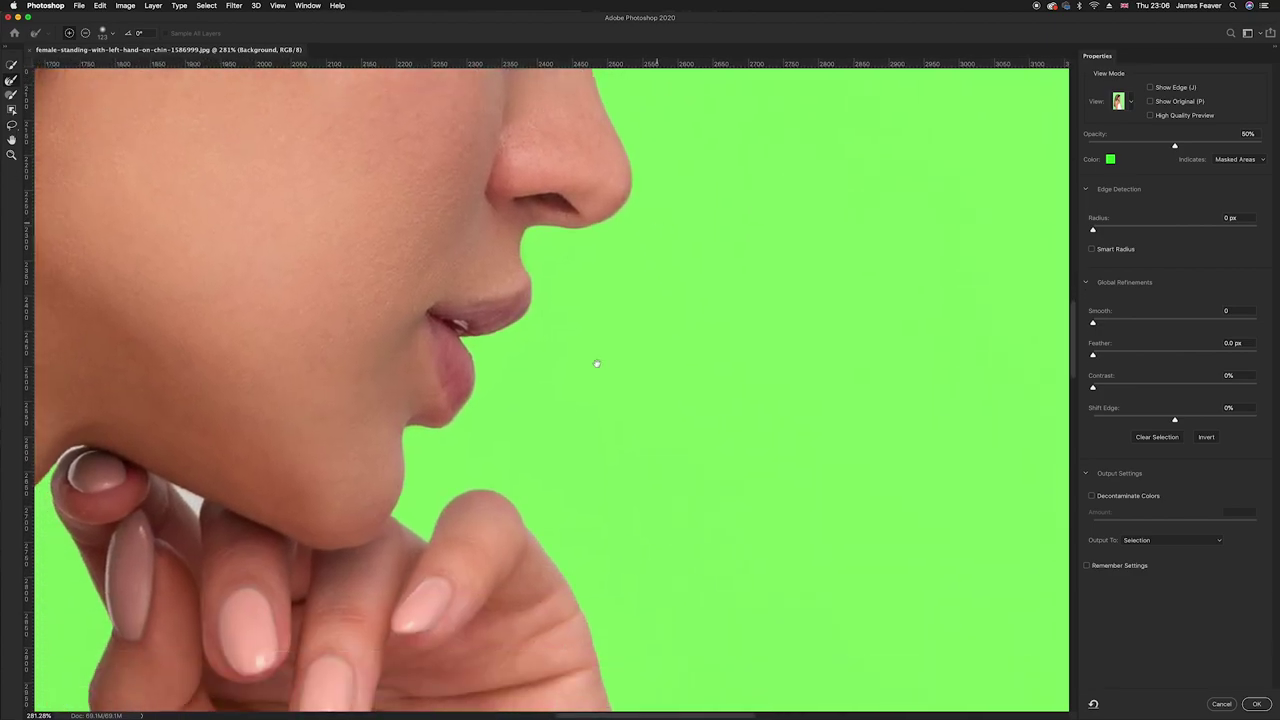
{"action": "scroll", "coordinate": [596, 363], "scroll_direction": "down", "scroll_amount": 8}
{"action": "scroll", "coordinate": [596, 363], "scroll_direction": "left", "scroll_amount": 6}
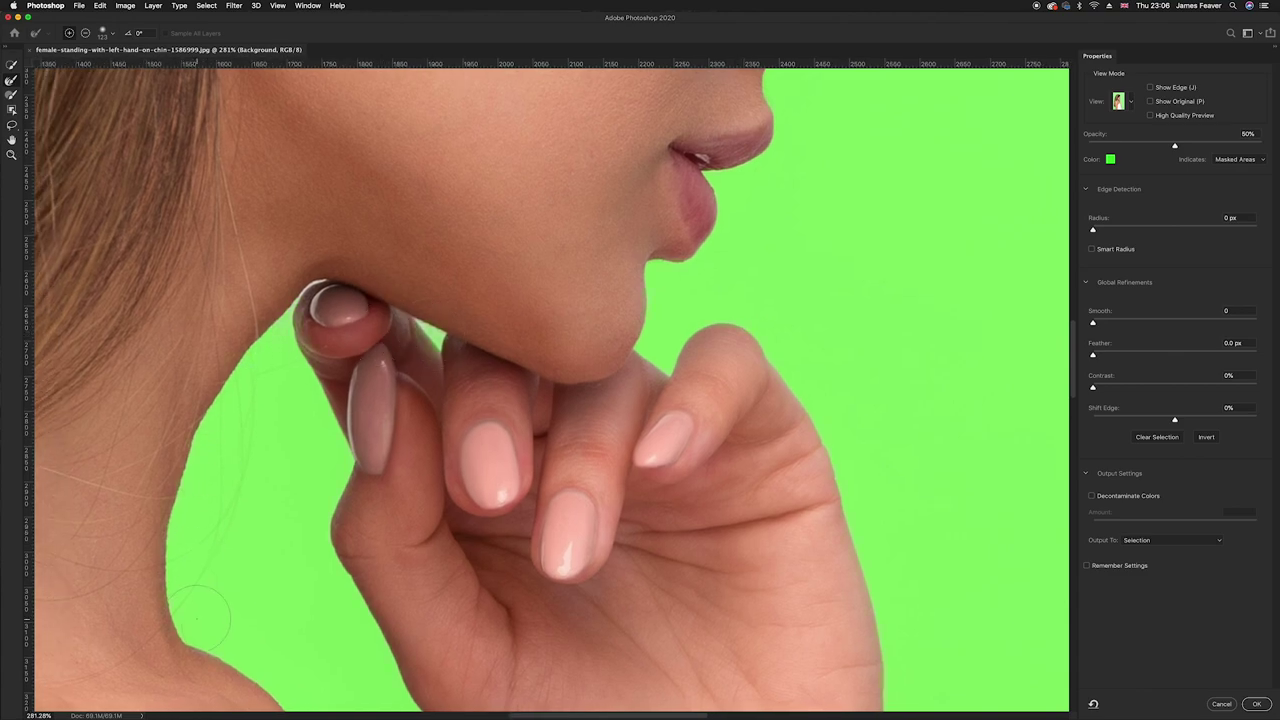
{"action": "scroll", "coordinate": [239, 285], "scroll_direction": "down", "scroll_amount": 10}
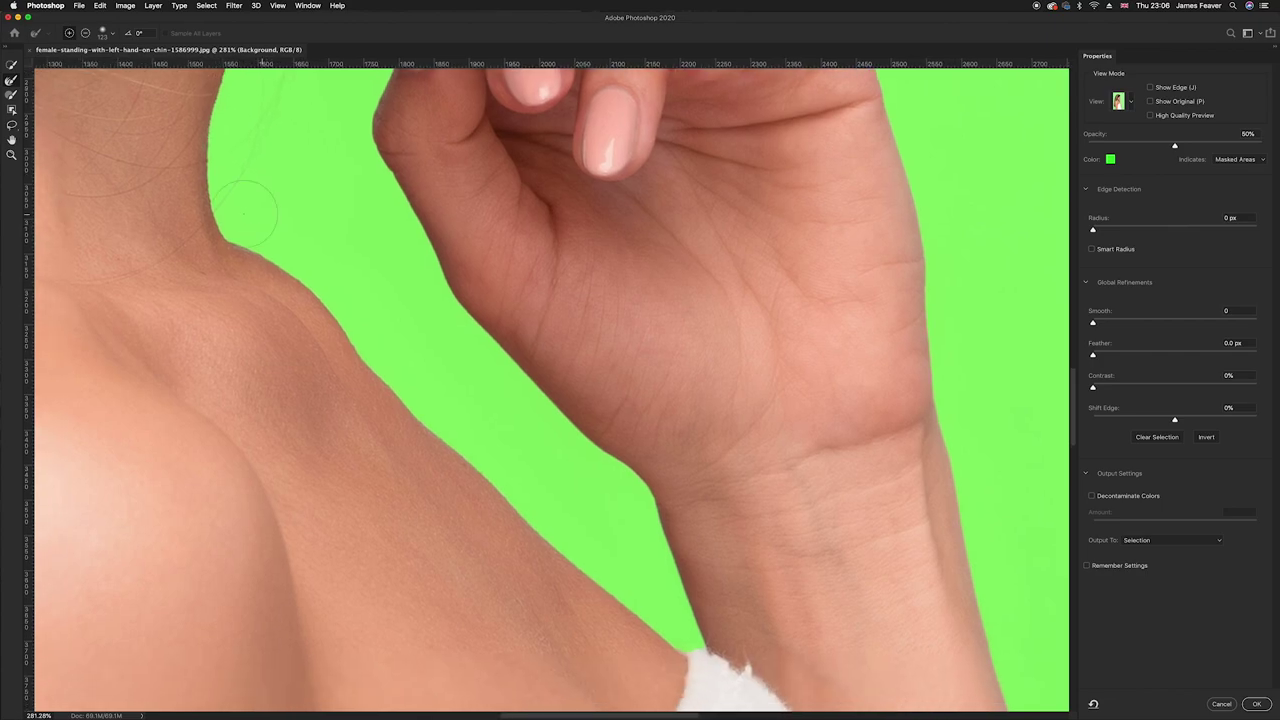
{"action": "left_click_drag", "start_coordinate": [613, 452], "coordinate": [304, 248]}
{"action": "scroll", "coordinate": [681, 537], "scroll_direction": "down", "scroll_amount": 10}
{"action": "mouse_move", "coordinate": [622, 376]}
{"action": "left_mouse_down"}
{"action": "mouse_move", "coordinate": [688, 357]}
{"action": "mouse_move", "coordinate": [677, 343]}
{"action": "mouse_move", "coordinate": [711, 489]}
{"action": "left_mouse_up"}
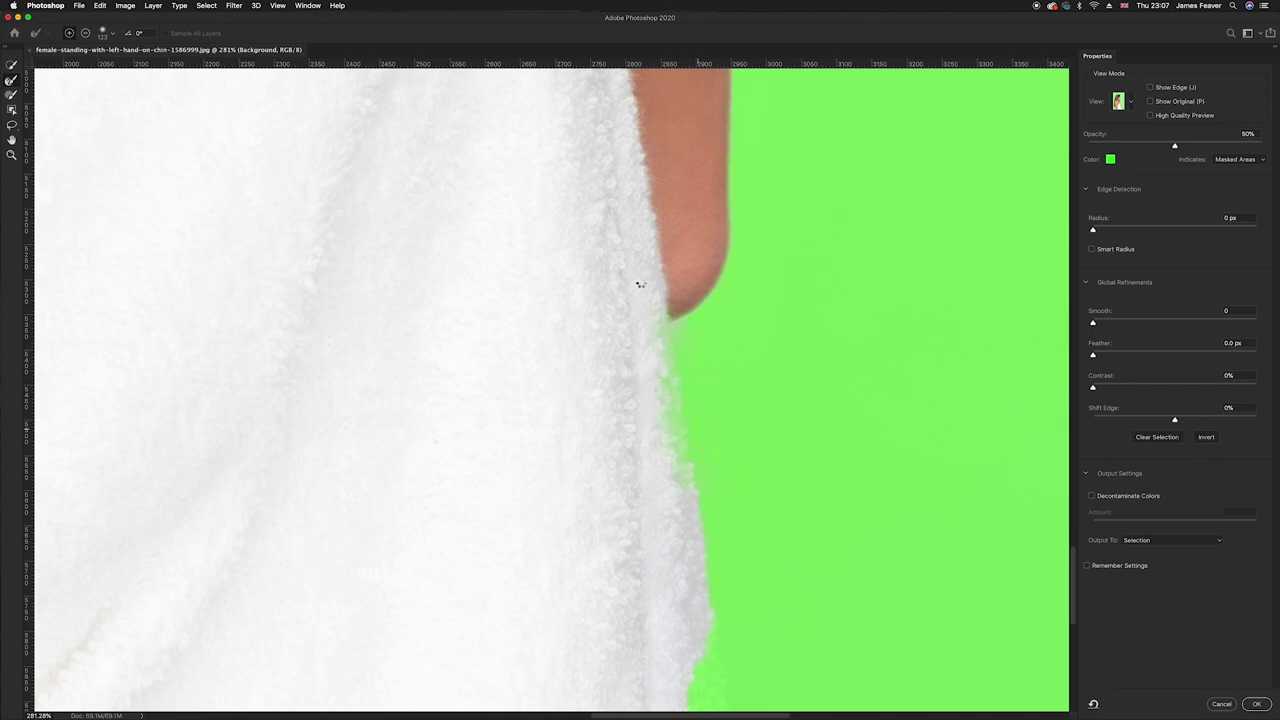
{"action": "scroll", "coordinate": [637, 254], "scroll_direction": "down", "scroll_amount": 5}
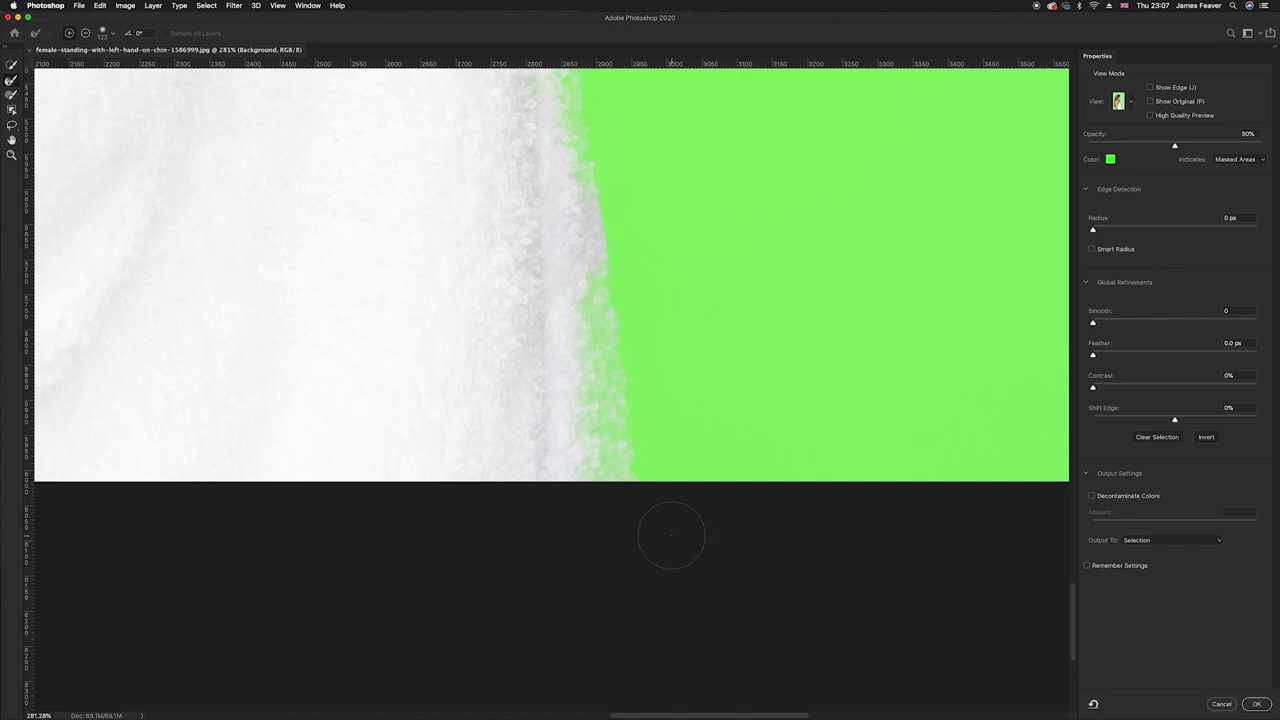
{"action": "key", "text": "super+0"}
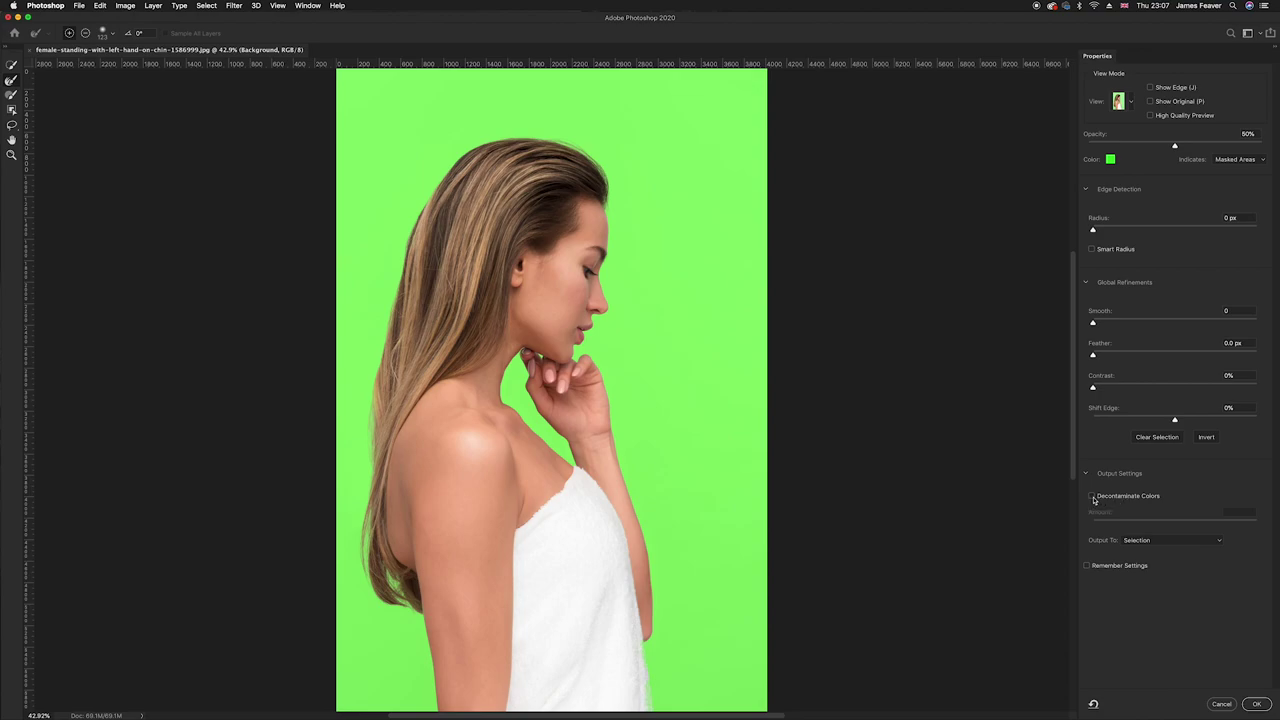
Enable Decontaminate Colors and output the refined selection as a New Layer with Layer Mask.
{"action": "left_click", "coordinate": [1092, 496]}
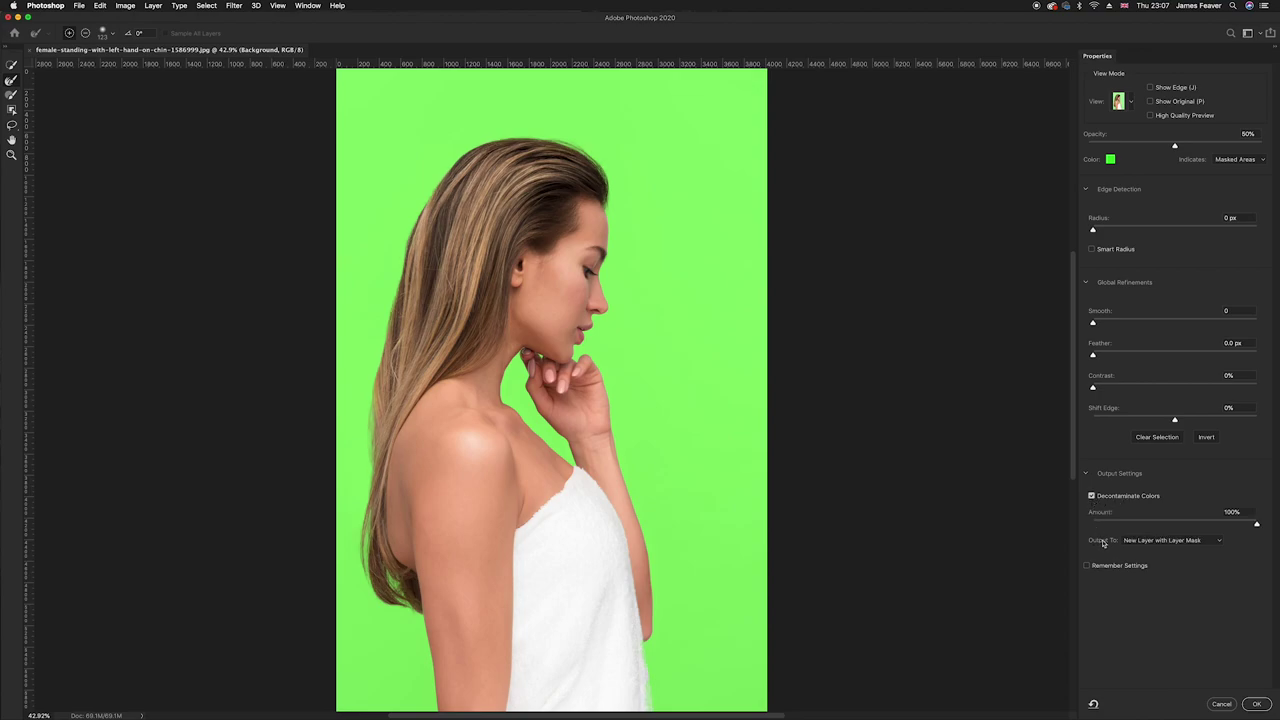
{"action": "left_click", "coordinate": [1134, 541]}
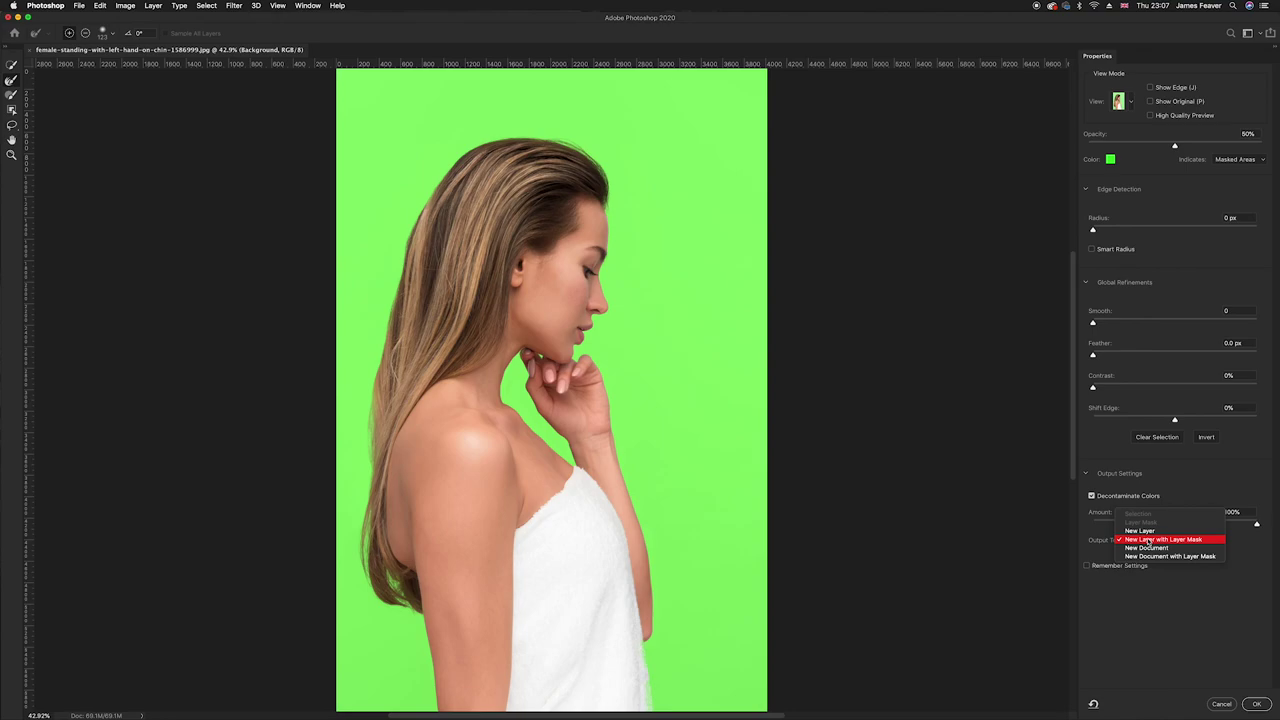
{"action": "left_click", "coordinate": [1147, 540]}
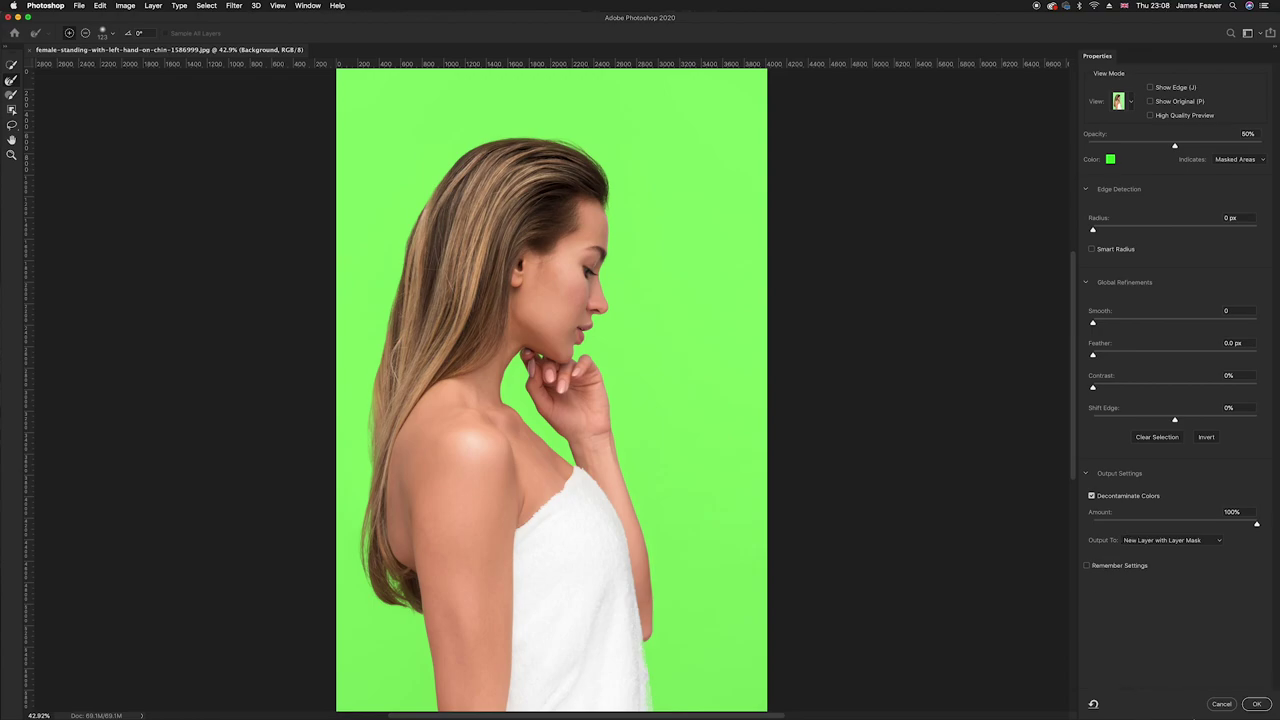
{"action": "left_click", "coordinate": [1258, 704]}
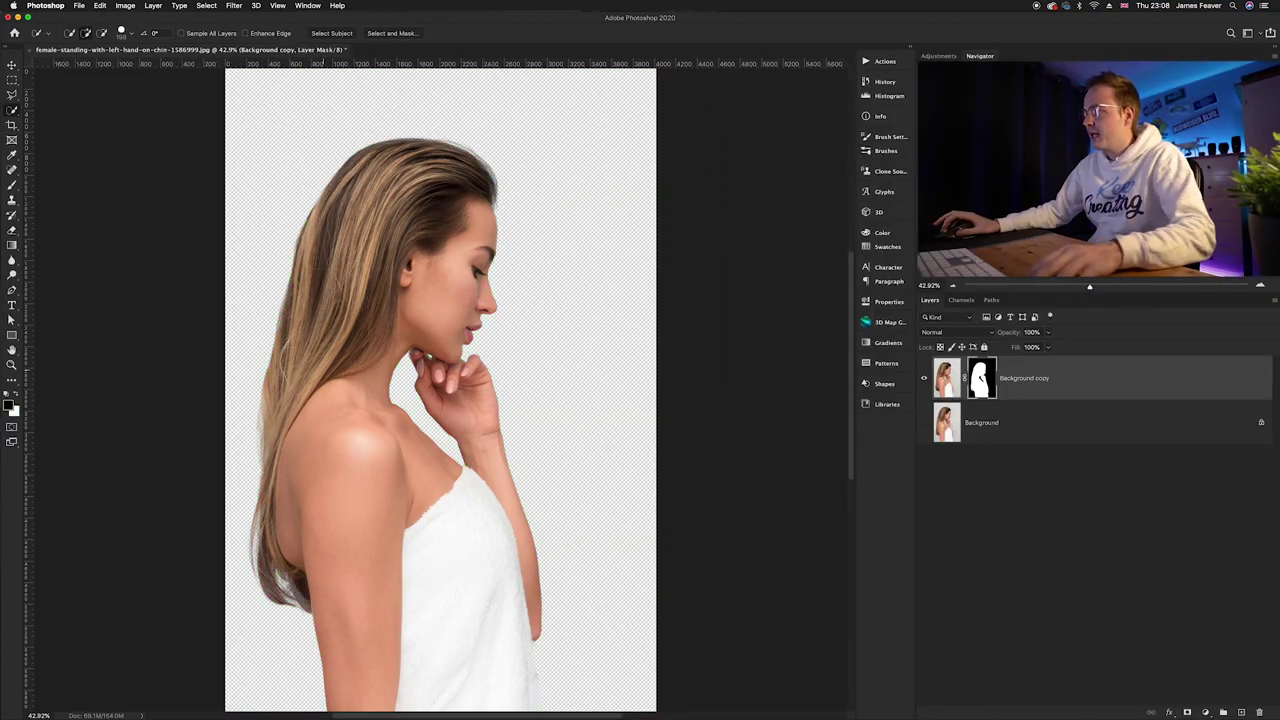
Add an orange Solid Color fill layer and place it beneath Background copy.
{"action": "scroll", "coordinate": [297, 617], "scroll_direction": "up", "scroll_amount": 6}
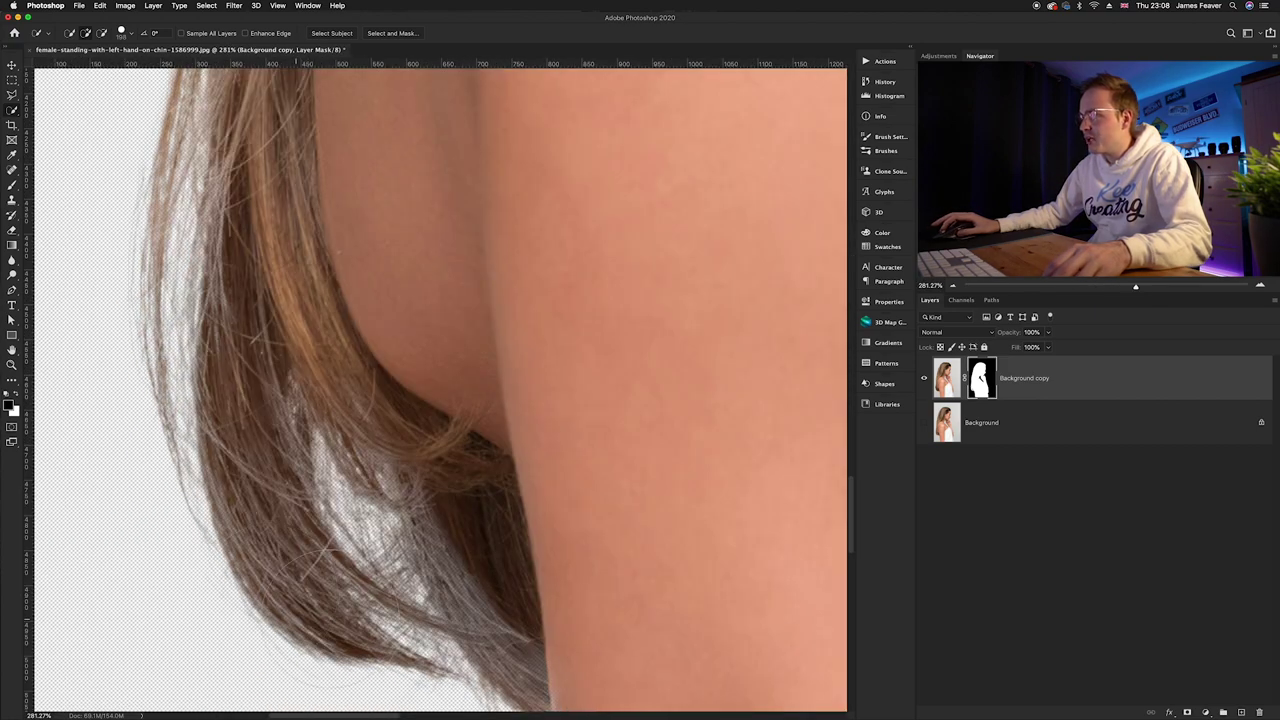
{"action": "left_click", "coordinate": [1205, 712]}
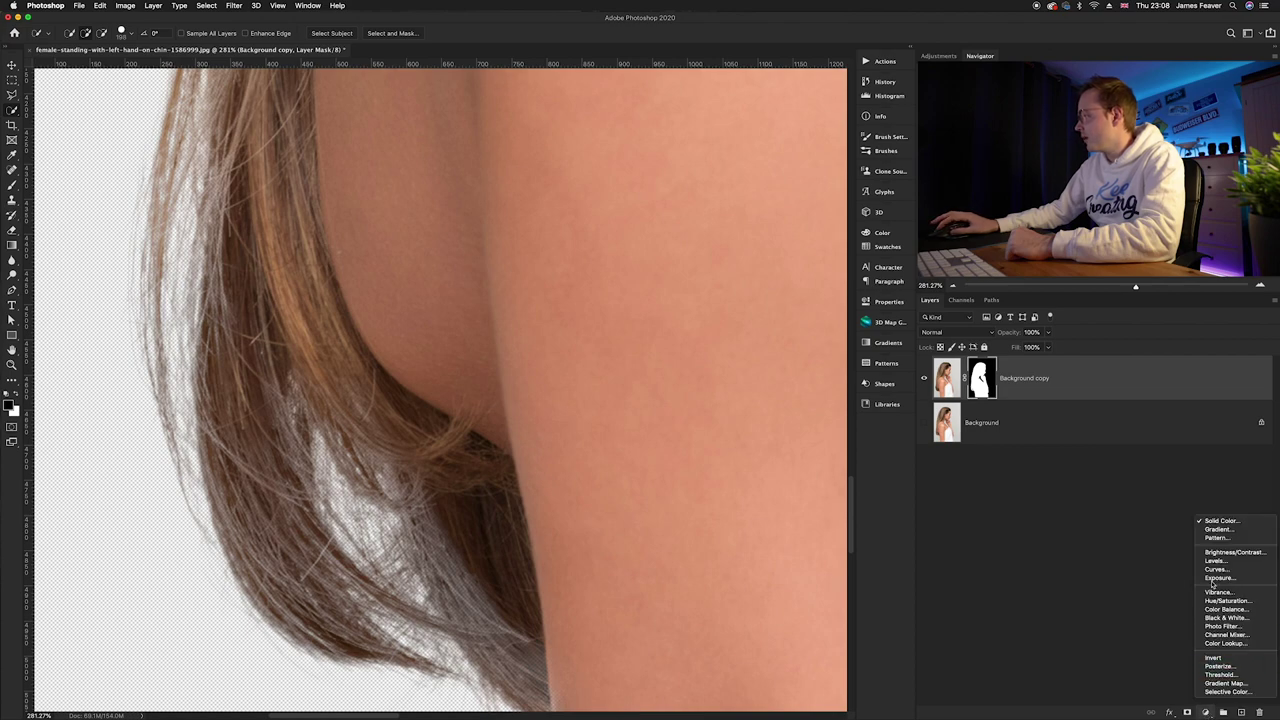
{"action": "left_click", "coordinate": [1220, 521]}
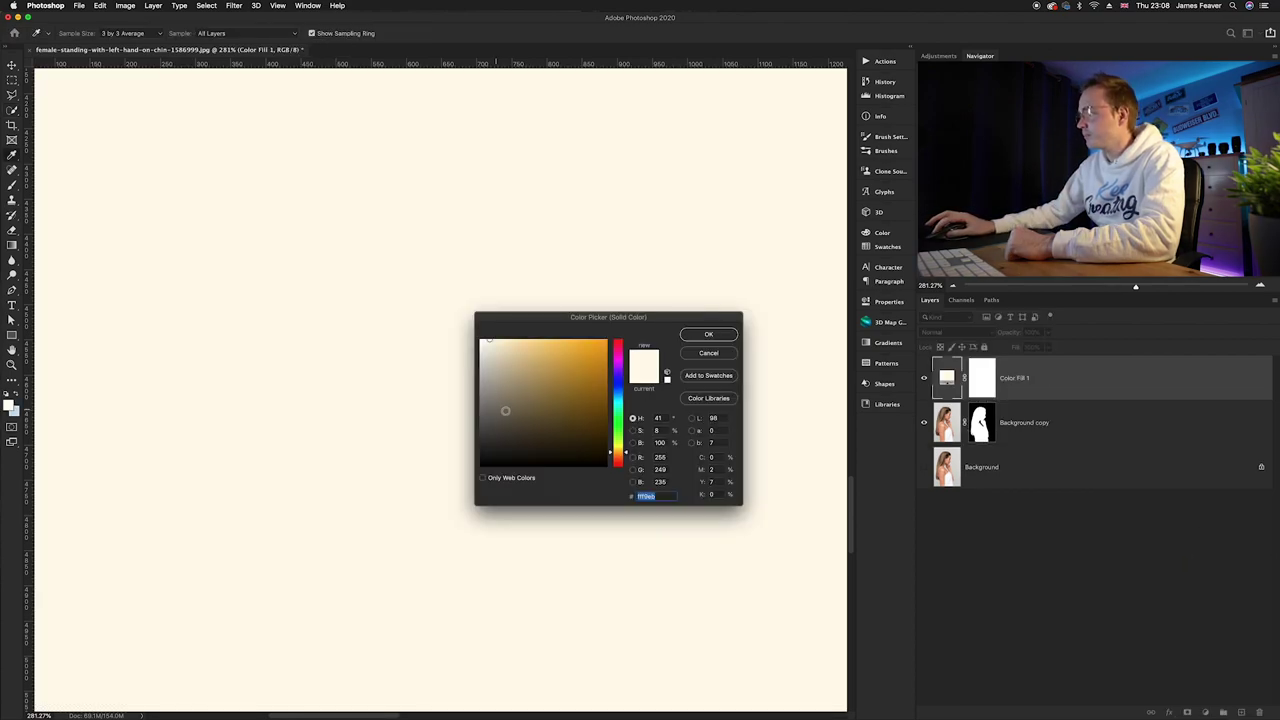
{"action": "left_click", "coordinate": [606, 341]}
{"action": "left_click", "coordinate": [700, 336]}
{"action": "left_click_drag", "start_coordinate": [1012, 378], "coordinate": [1012, 440]}
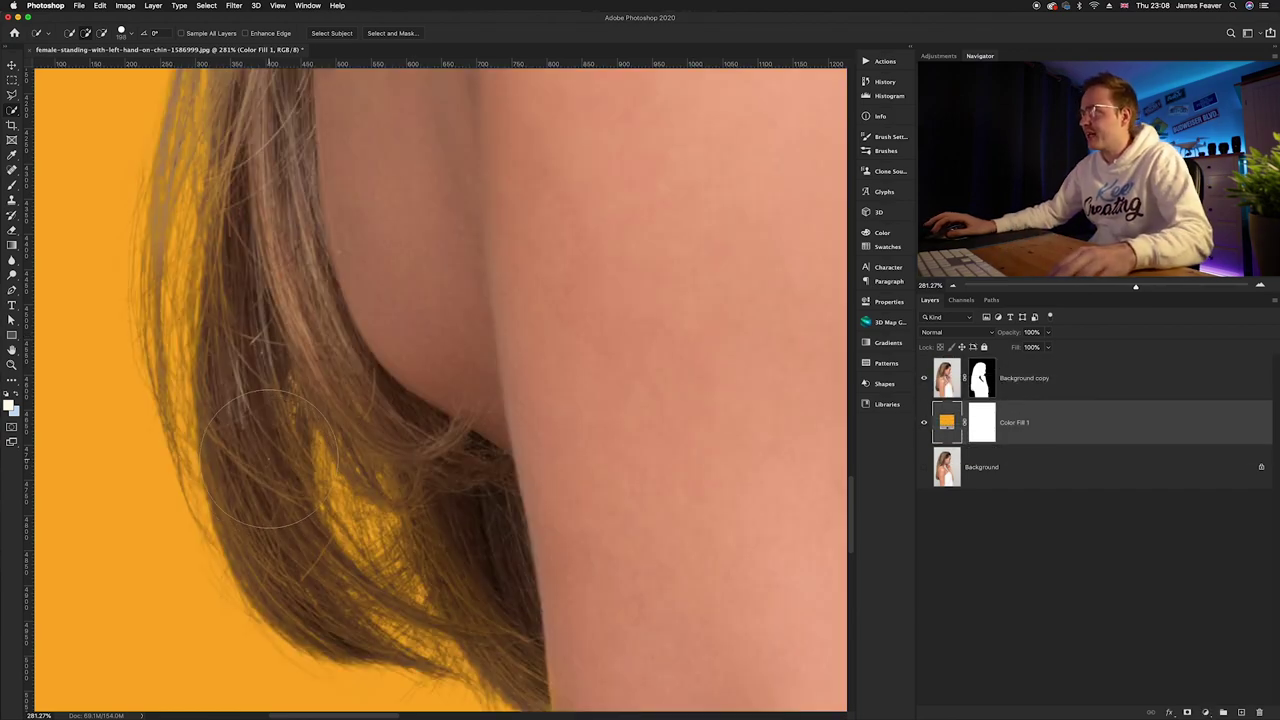
Pan around the neck, hand, hair and ear to inspect the cutout edges against orange.
{"action": "scroll", "coordinate": [268, 466], "scroll_direction": "down", "scroll_amount": 6}
{"action": "scroll", "coordinate": [275, 440], "scroll_direction": "up", "scroll_amount": 2}
{"action": "scroll", "coordinate": [275, 440], "scroll_direction": "up", "scroll_amount": 4}
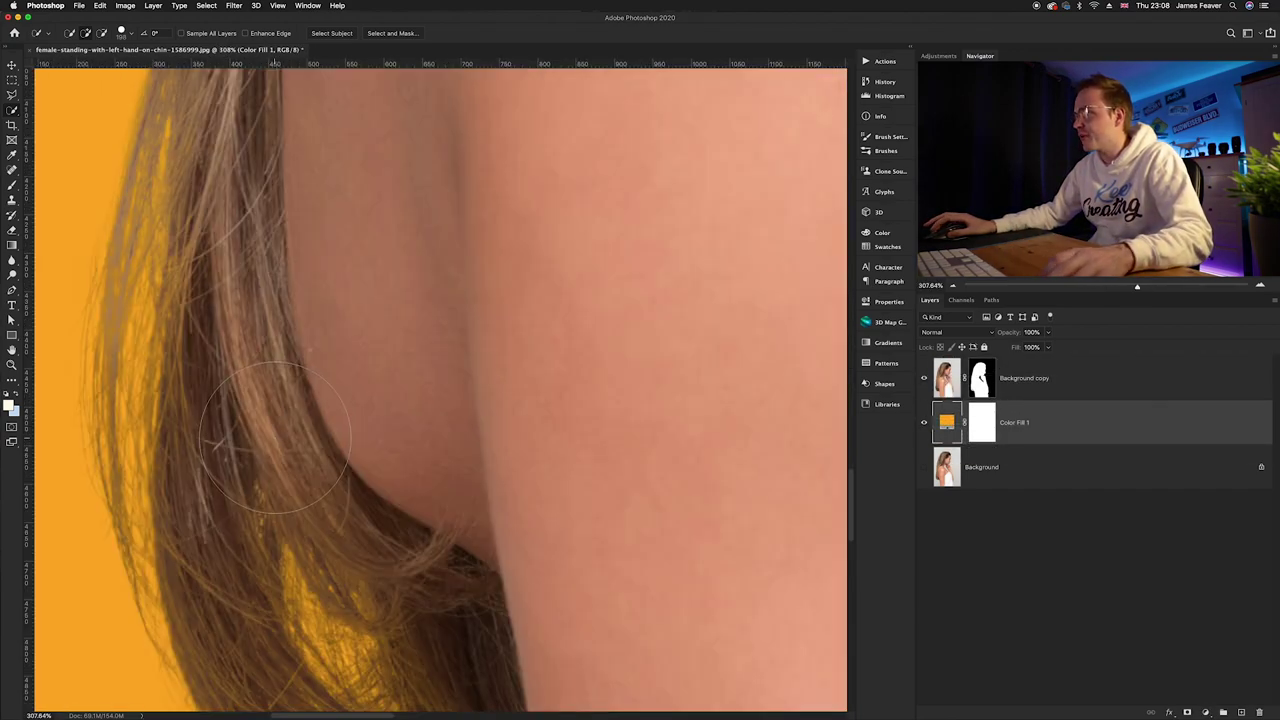
{"action": "scroll", "coordinate": [409, 414], "scroll_direction": "down", "scroll_amount": 1}
{"action": "left_click_drag", "start_coordinate": [520, 272], "coordinate": [368, 506]}
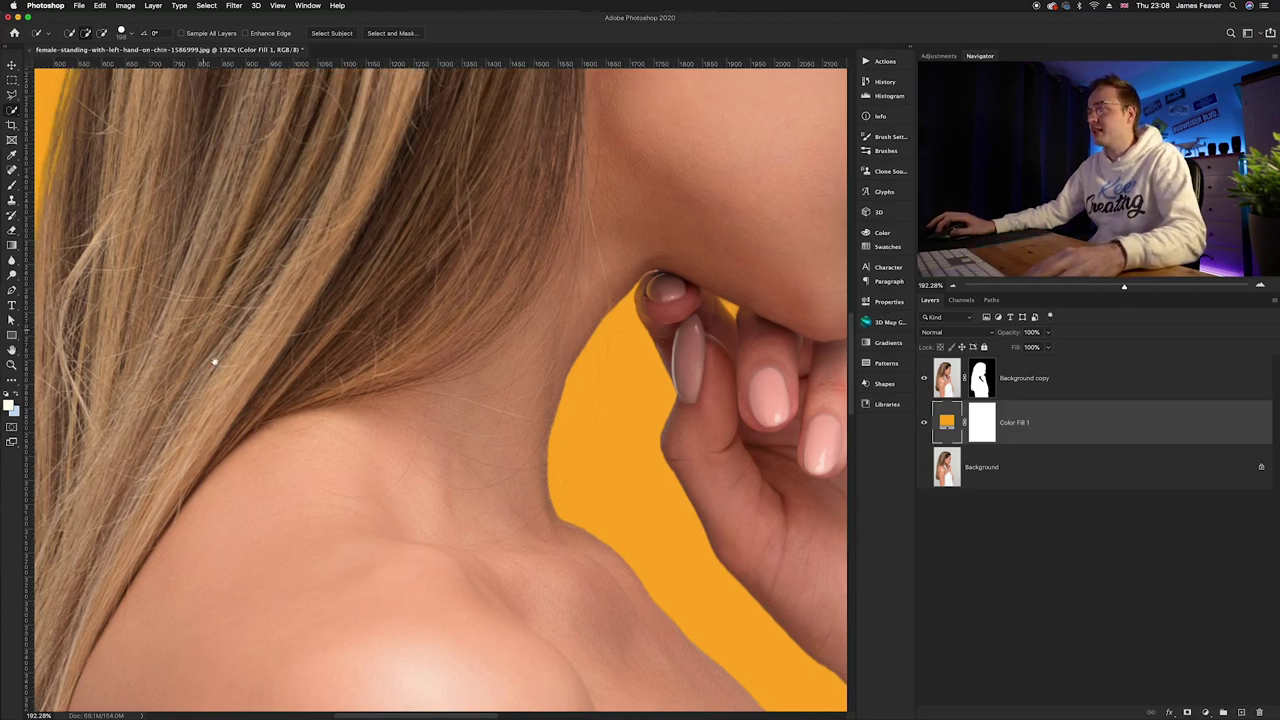
{"action": "left_click_drag", "start_coordinate": [214, 357], "coordinate": [300, 606]}
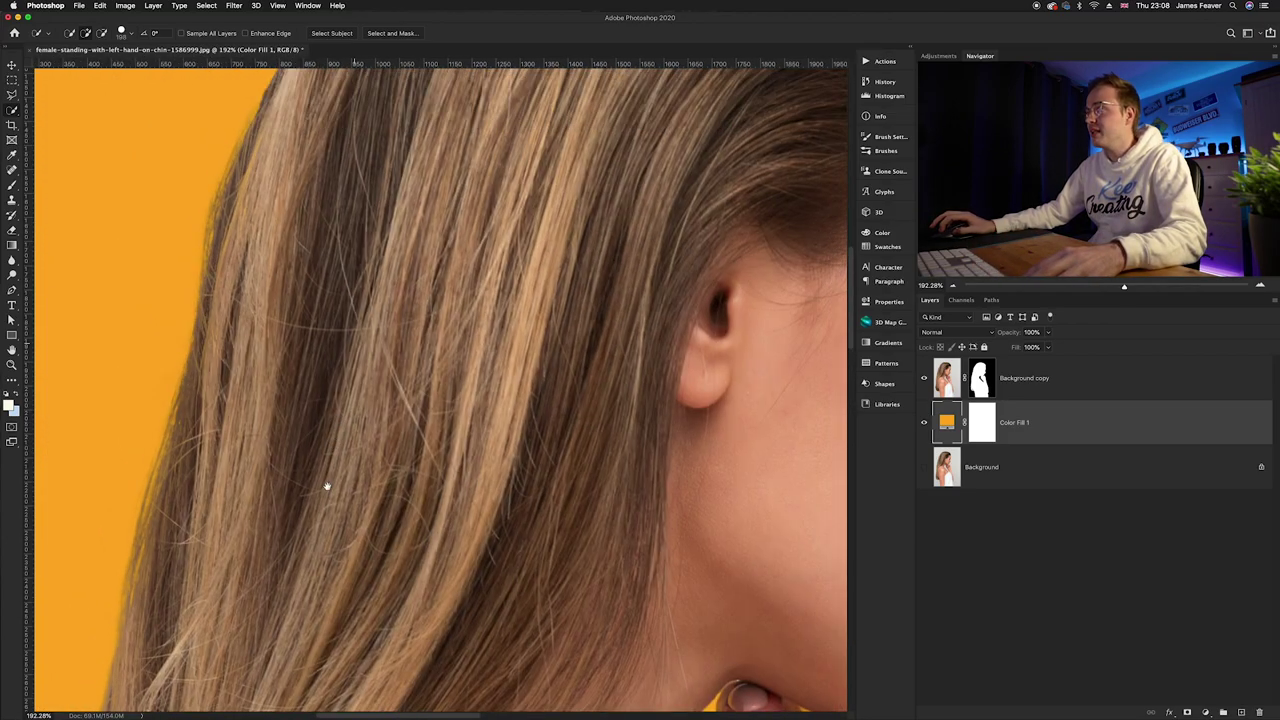
{"action": "scroll", "coordinate": [326, 486], "scroll_direction": "up", "scroll_amount": 10}
{"action": "scroll", "coordinate": [326, 486], "scroll_direction": "right", "scroll_amount": 4}
{"action": "scroll", "coordinate": [146, 283], "scroll_direction": "down", "scroll_amount": 15}
{"action": "scroll", "coordinate": [146, 283], "scroll_direction": "right", "scroll_amount": 3}
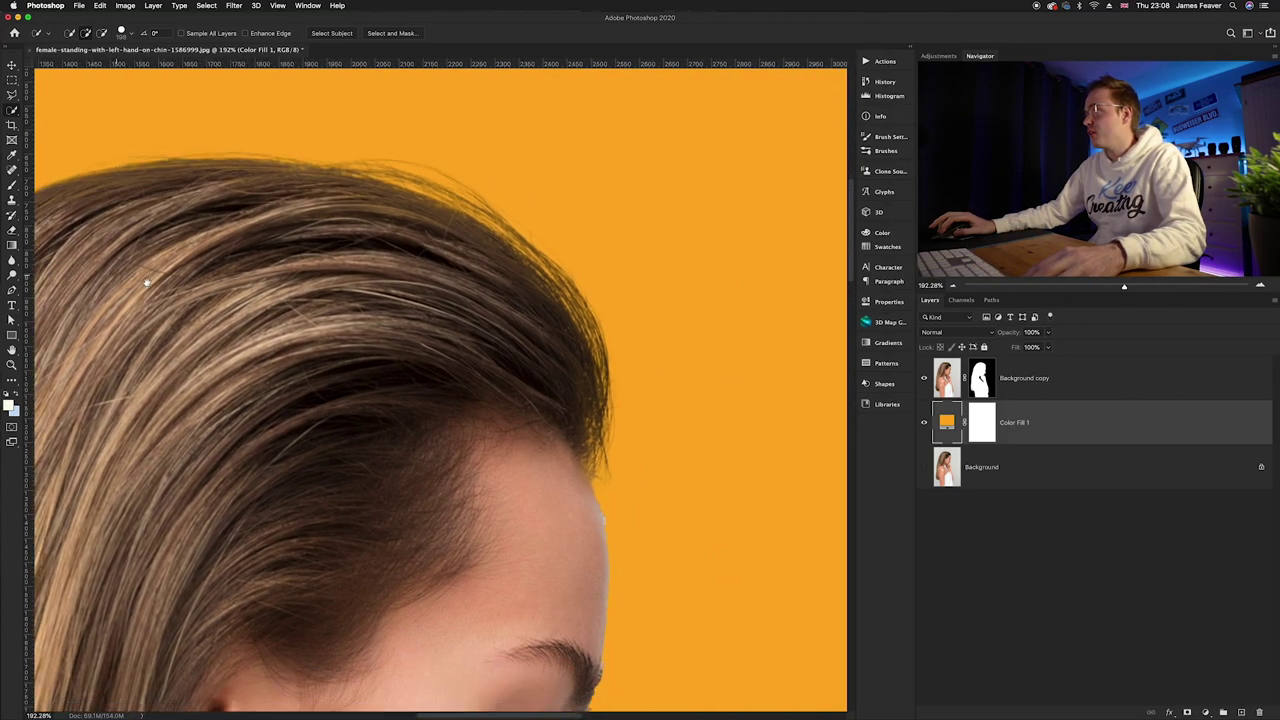
{"action": "scroll", "coordinate": [523, 386], "scroll_direction": "down", "scroll_amount": 8}
{"action": "scroll", "coordinate": [523, 386], "scroll_direction": "left", "scroll_amount": 3}
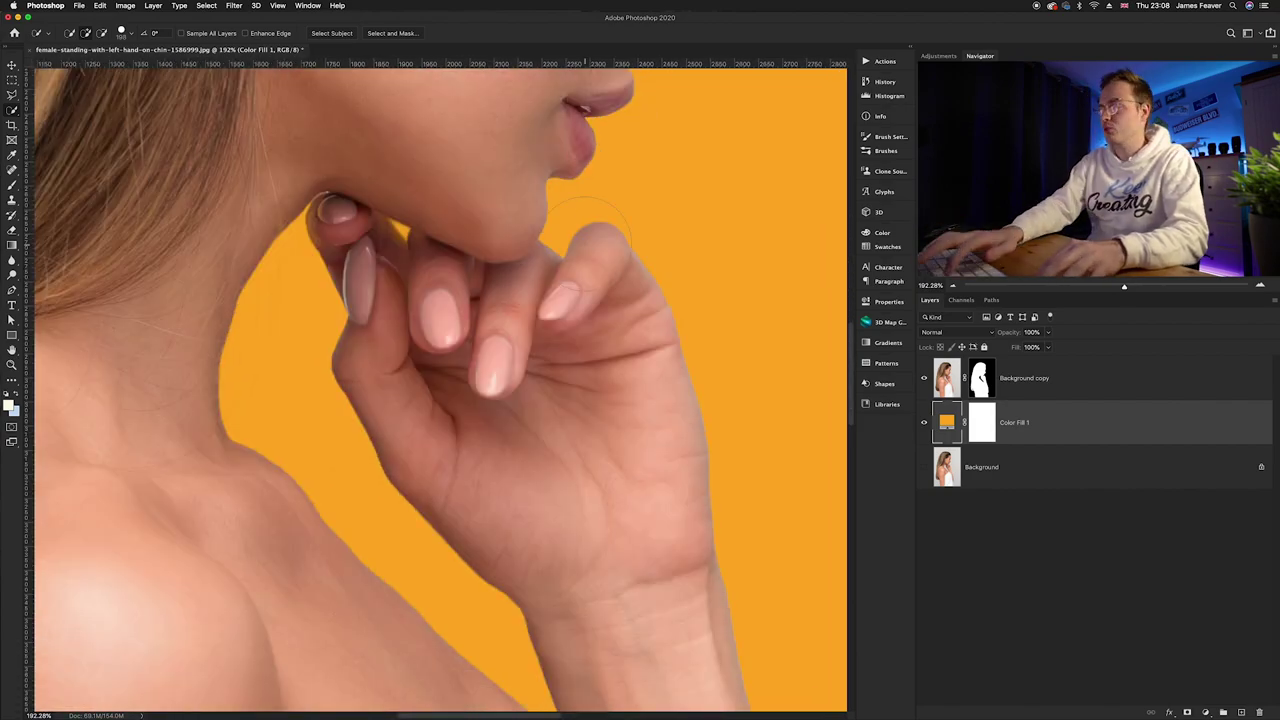
{"action": "key", "text": "super+0"}
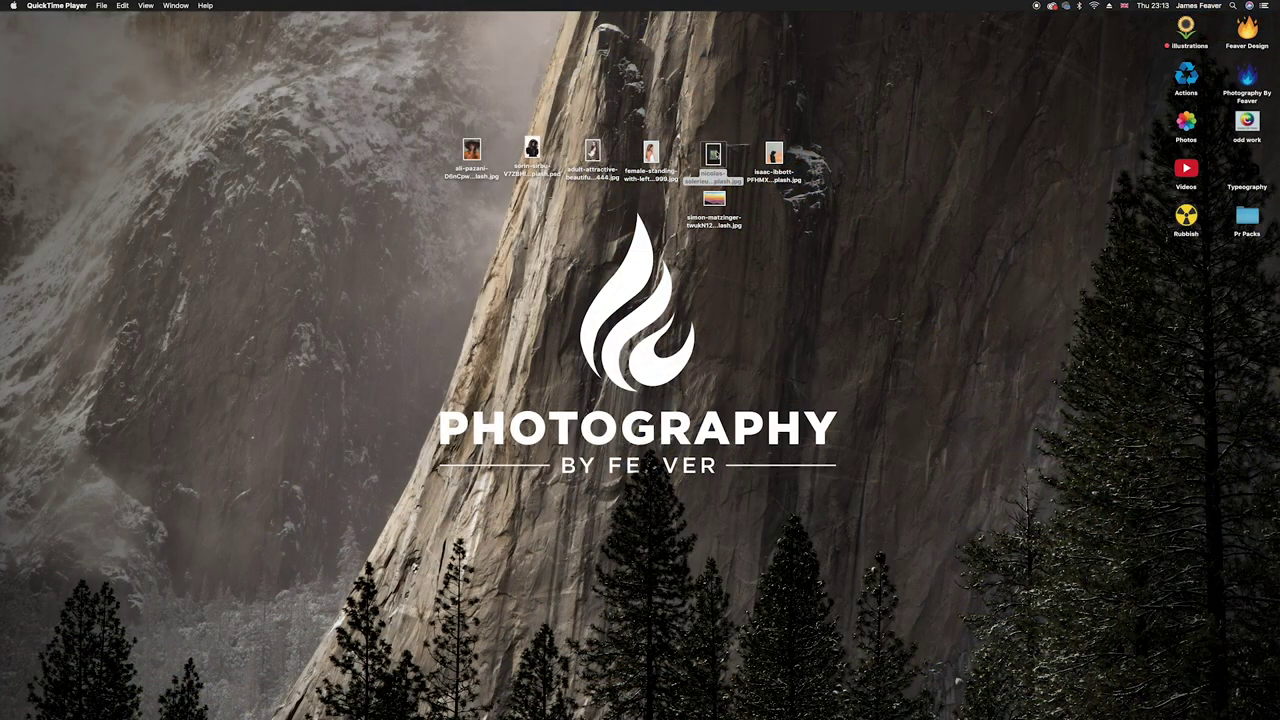
Open the four-pane window photo from the desktop in Photoshop.
{"action": "double_click", "coordinate": [713, 153]}
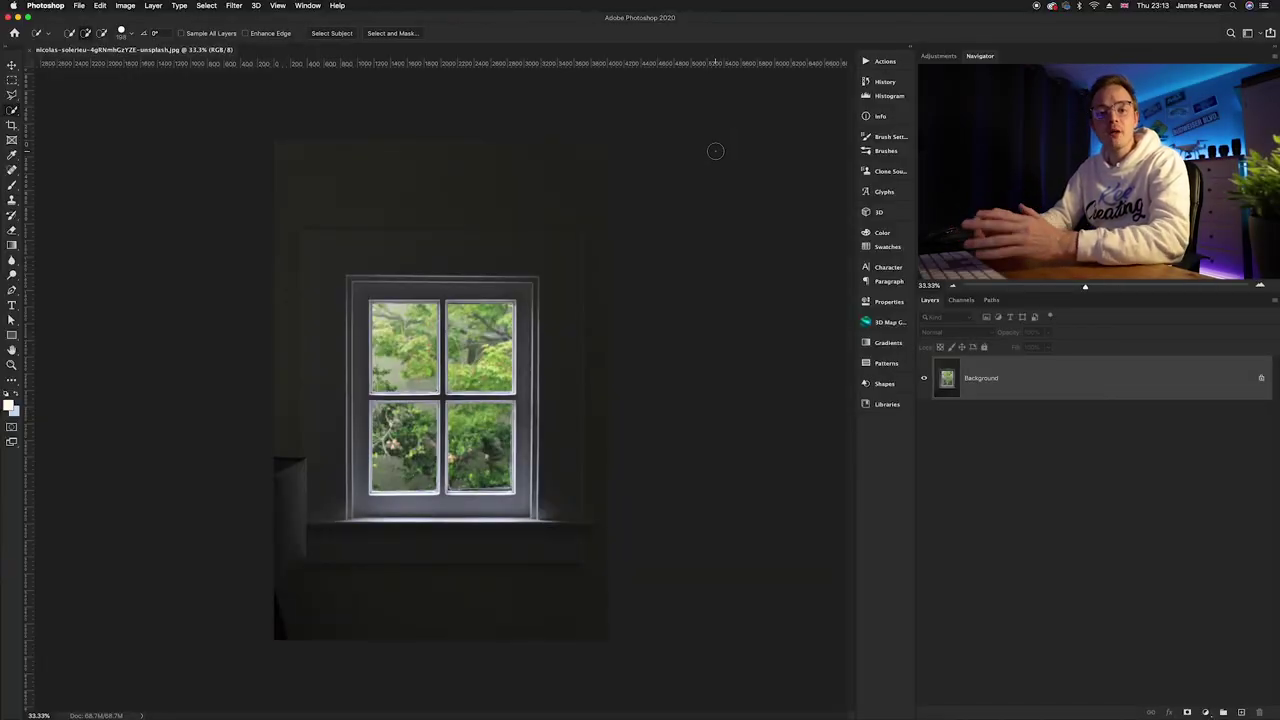
Zoom in on the window and activate the lasso tool with Feather at 0 px.
{"action": "scroll", "coordinate": [423, 427], "scroll_direction": "up", "scroll_amount": 5}
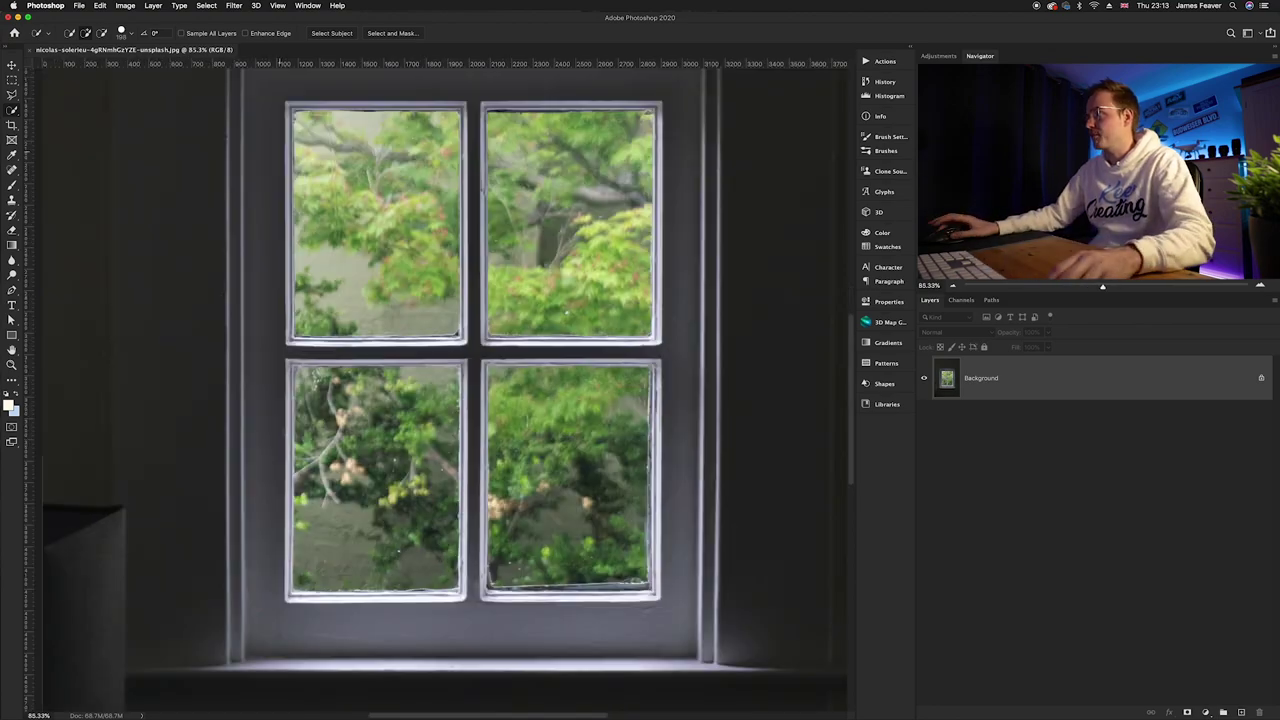
{"action": "scroll", "coordinate": [480, 380], "scroll_direction": "up", "scroll_amount": 2}
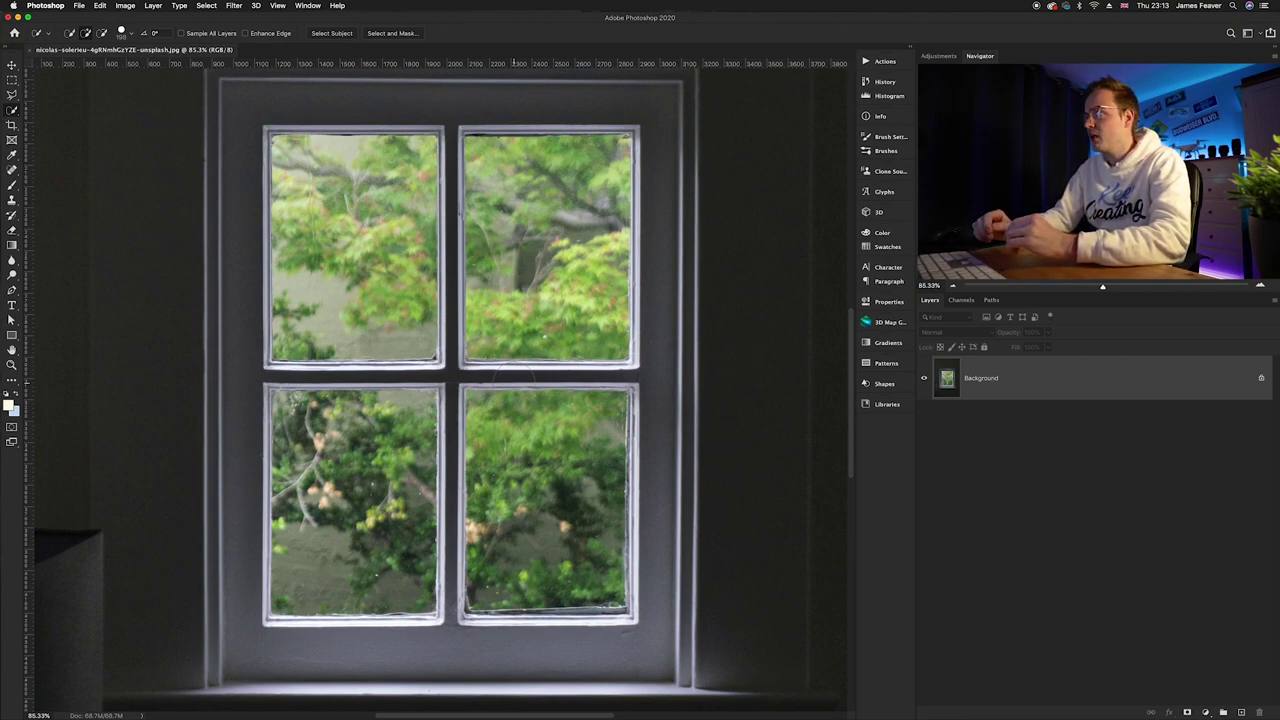
{"action": "left_click", "coordinate": [13, 95]}
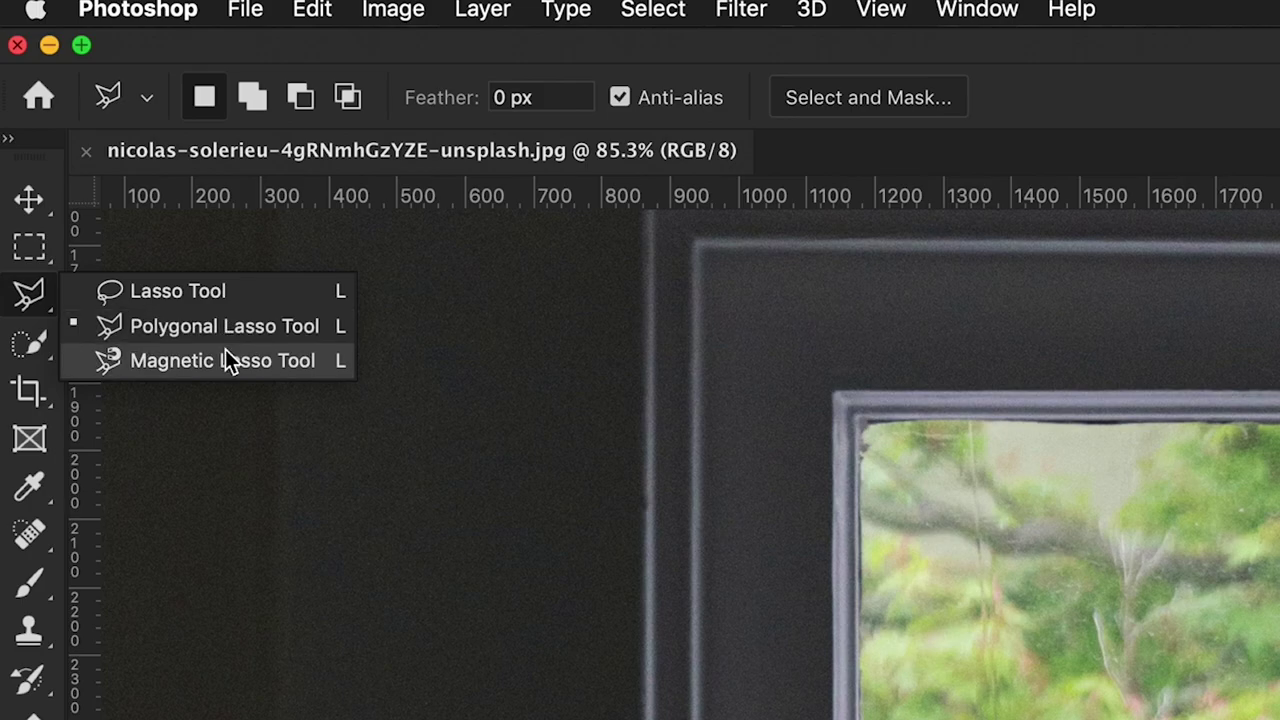
Trace the top-left pane with the freehand Lasso and hide it with an inverted layer mask.
{"action": "left_click", "coordinate": [236, 292]}
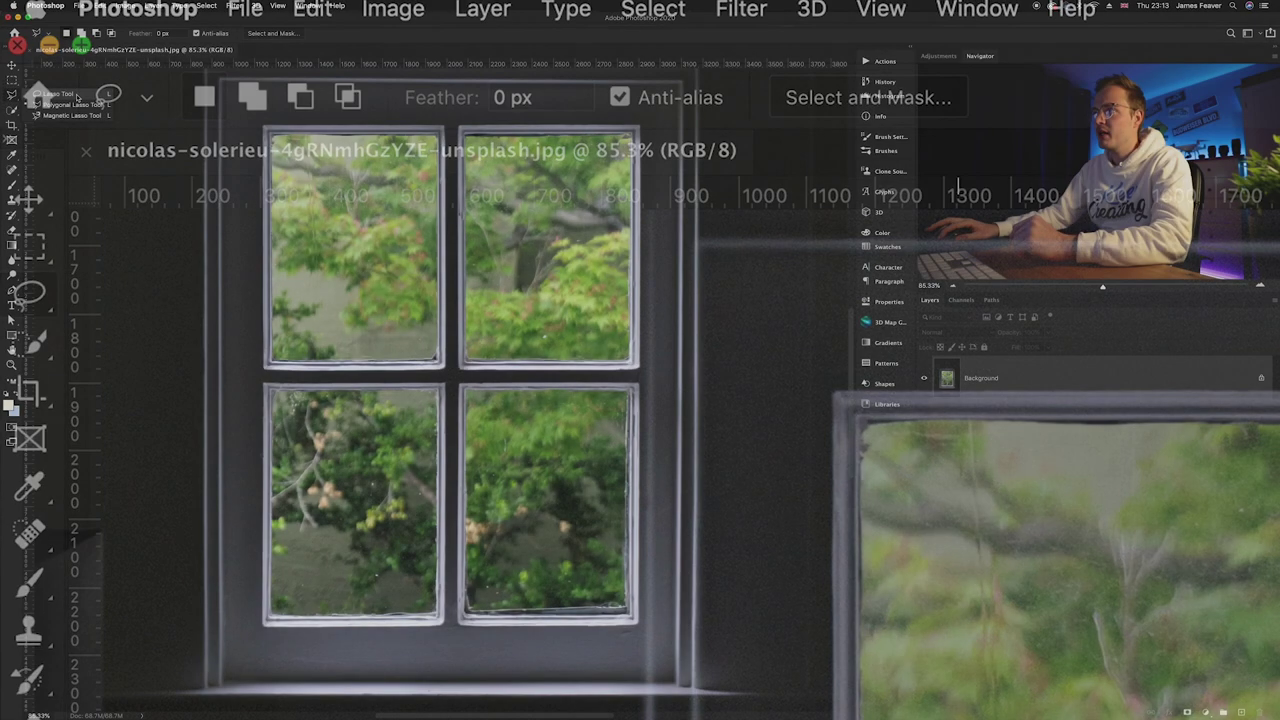
{"action": "scroll", "coordinate": [305, 230], "scroll_direction": "up", "scroll_amount": 3}
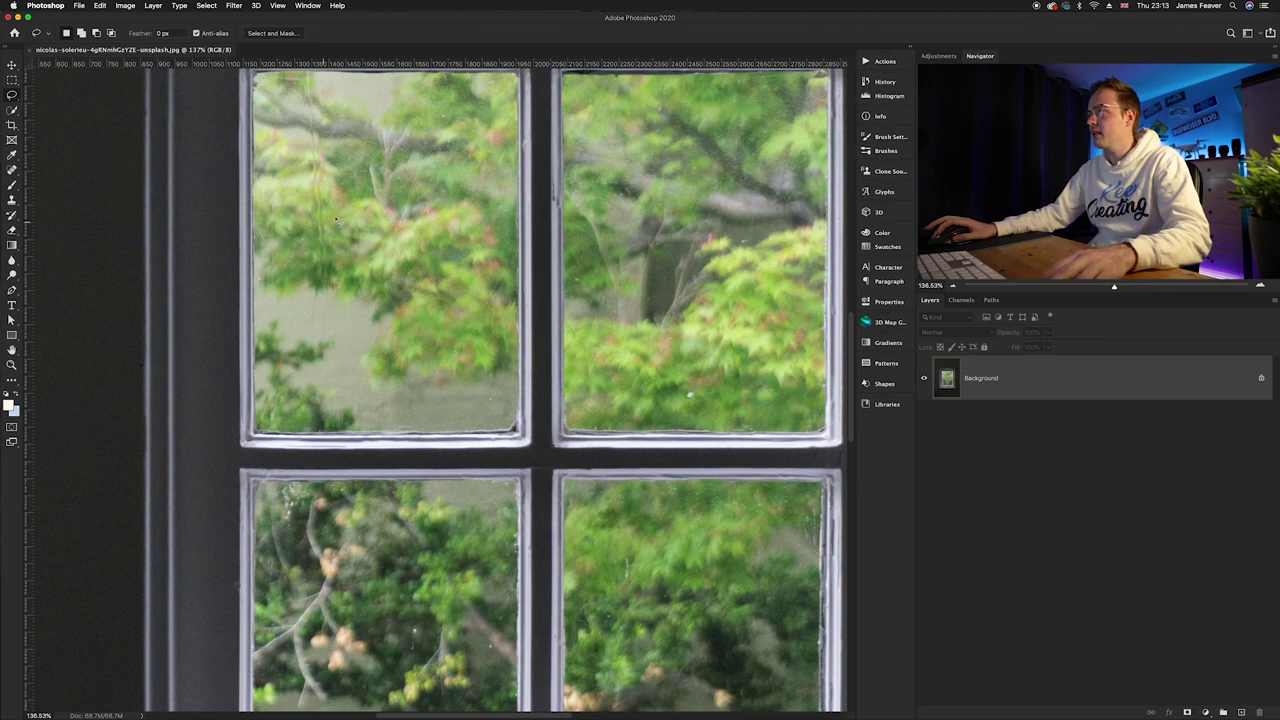
{"action": "scroll", "coordinate": [328, 227], "scroll_direction": "up", "scroll_amount": 3}
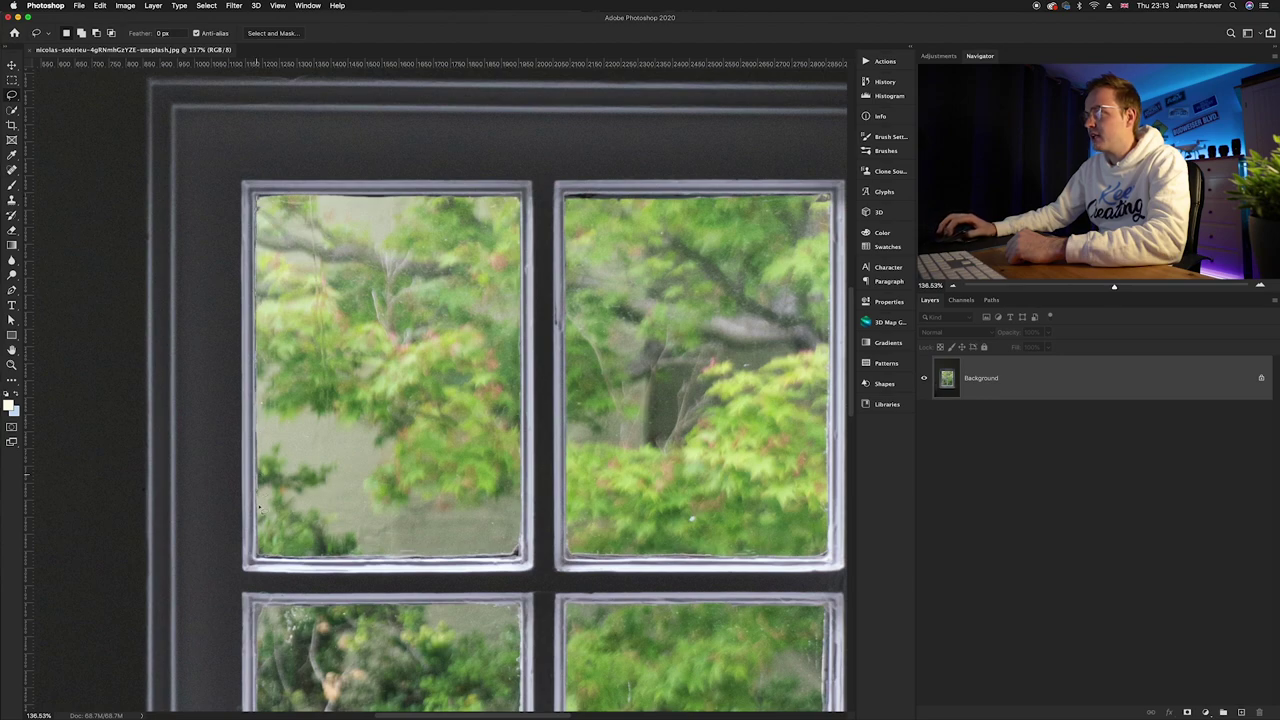
{"action": "mouse_move", "coordinate": [352, 562]}
{"action": "left_mouse_down"}
{"action": "mouse_move", "coordinate": [526, 560]}
{"action": "mouse_move", "coordinate": [526, 425]}
{"action": "left_mouse_up"}
{"action": "mouse_move", "coordinate": [522, 365]}
{"action": "left_mouse_down"}
{"action": "mouse_move", "coordinate": [523, 195]}
{"action": "mouse_move", "coordinate": [258, 200]}
{"action": "left_mouse_up"}
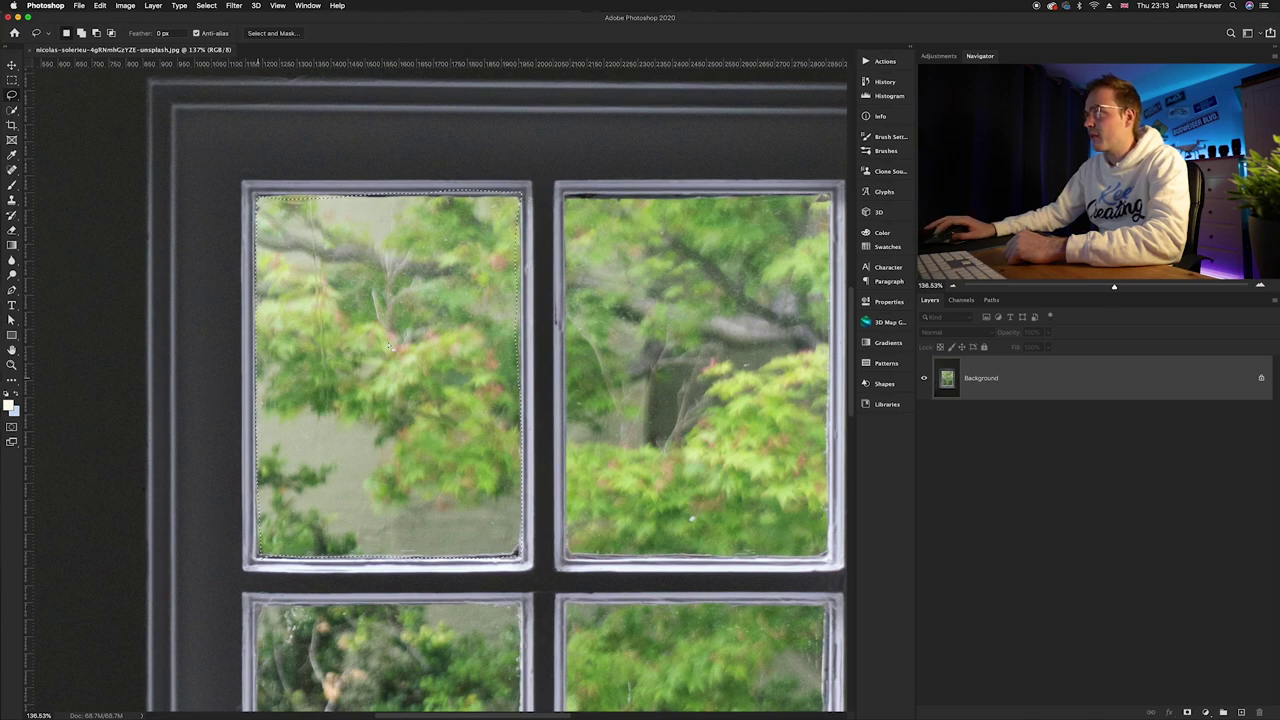
{"action": "left_click", "coordinate": [1187, 712]}
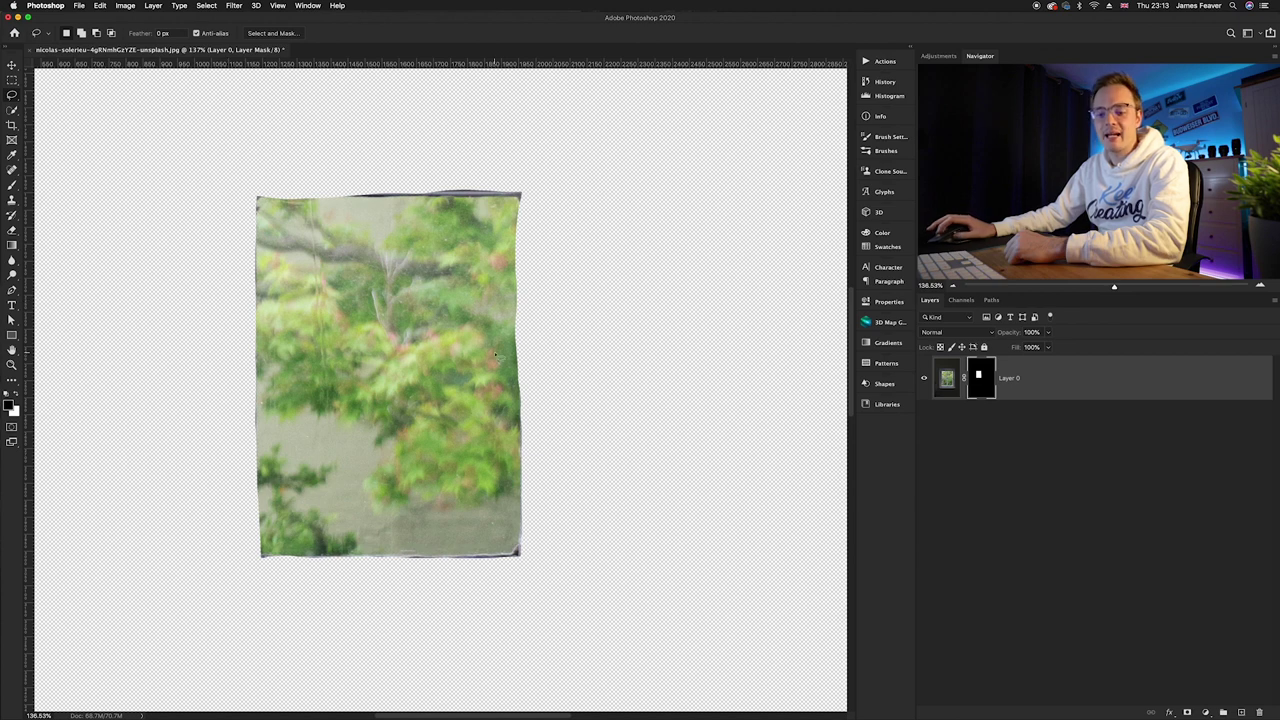
{"action": "key", "text": "super+i"}
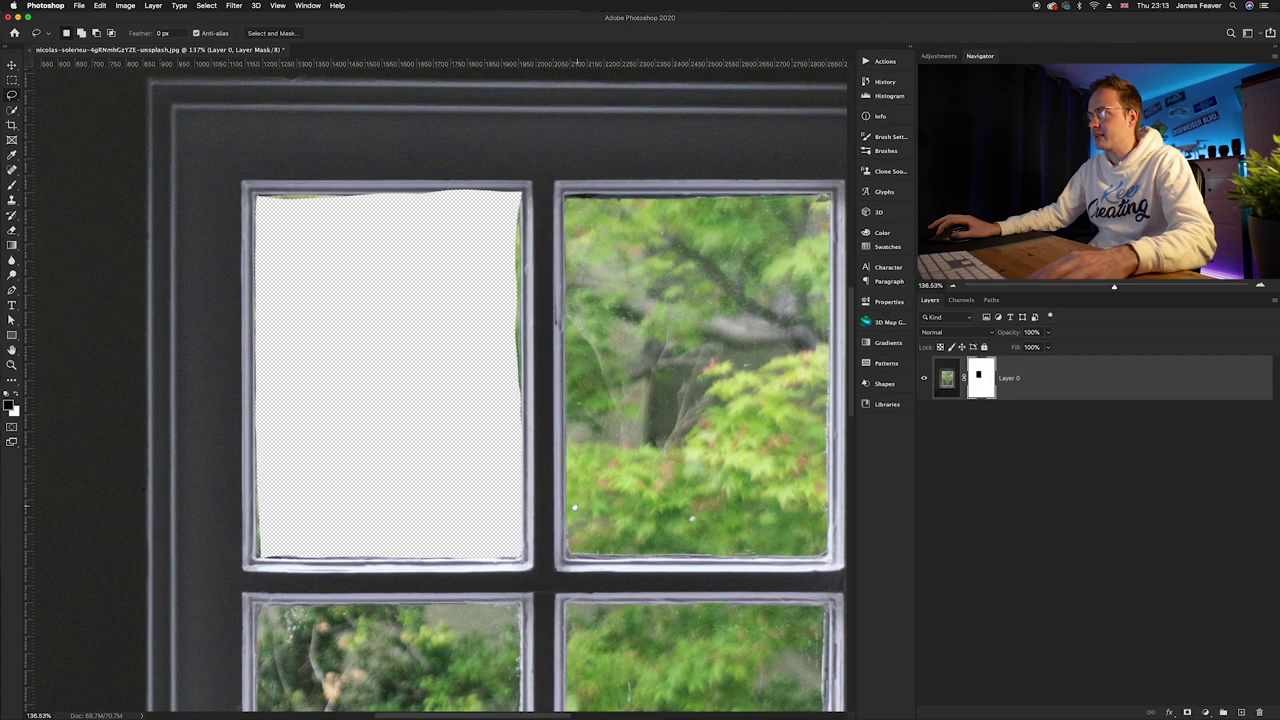
Draw a freehand lasso selection around a patch of the wall beside the window.
{"action": "scroll", "coordinate": [576, 506], "scroll_direction": "right", "scroll_amount": 5}
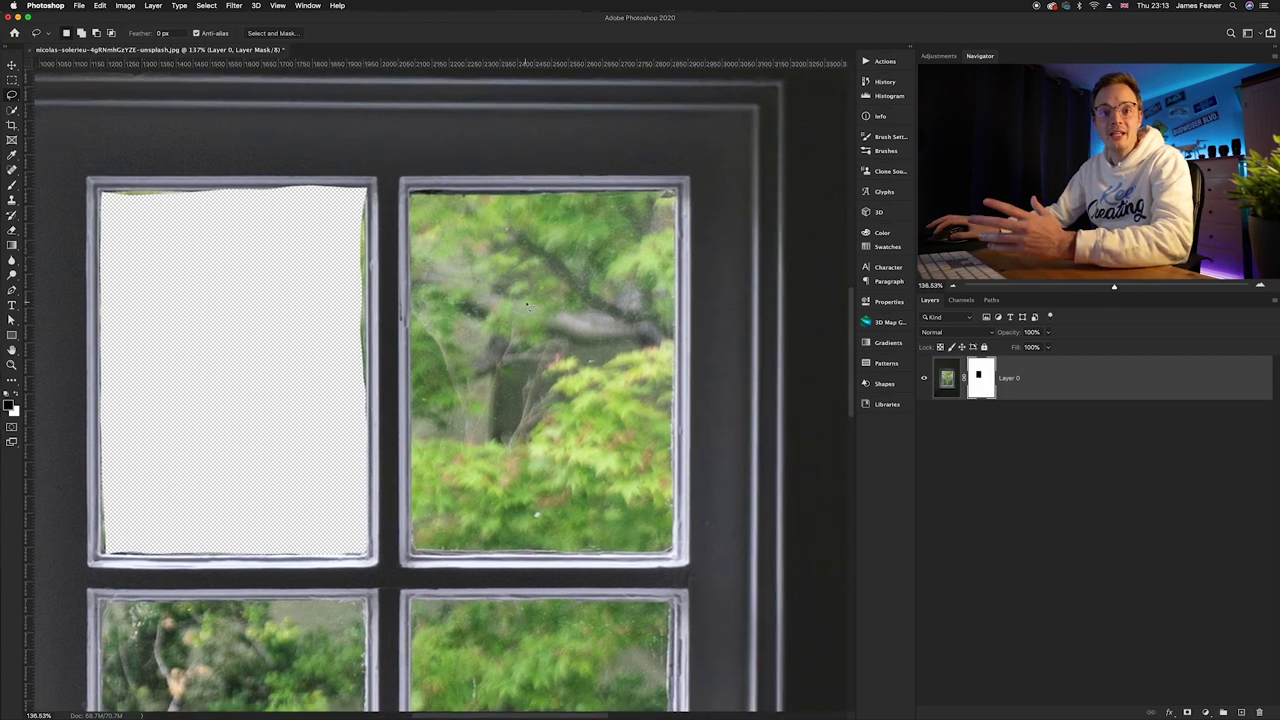
{"action": "scroll", "coordinate": [694, 297], "scroll_direction": "right", "scroll_amount": 10}
{"action": "mouse_move", "coordinate": [510, 234]}
{"action": "left_mouse_down"}
{"action": "mouse_move", "coordinate": [460, 284]}
{"action": "mouse_move", "coordinate": [448, 392]}
{"action": "mouse_move", "coordinate": [452, 433]}
{"action": "mouse_move", "coordinate": [499, 475]}
{"action": "mouse_move", "coordinate": [555, 442]}
{"action": "mouse_move", "coordinate": [577, 308]}
{"action": "mouse_move", "coordinate": [558, 202]}
{"action": "mouse_move", "coordinate": [513, 259]}
{"action": "left_mouse_up"}
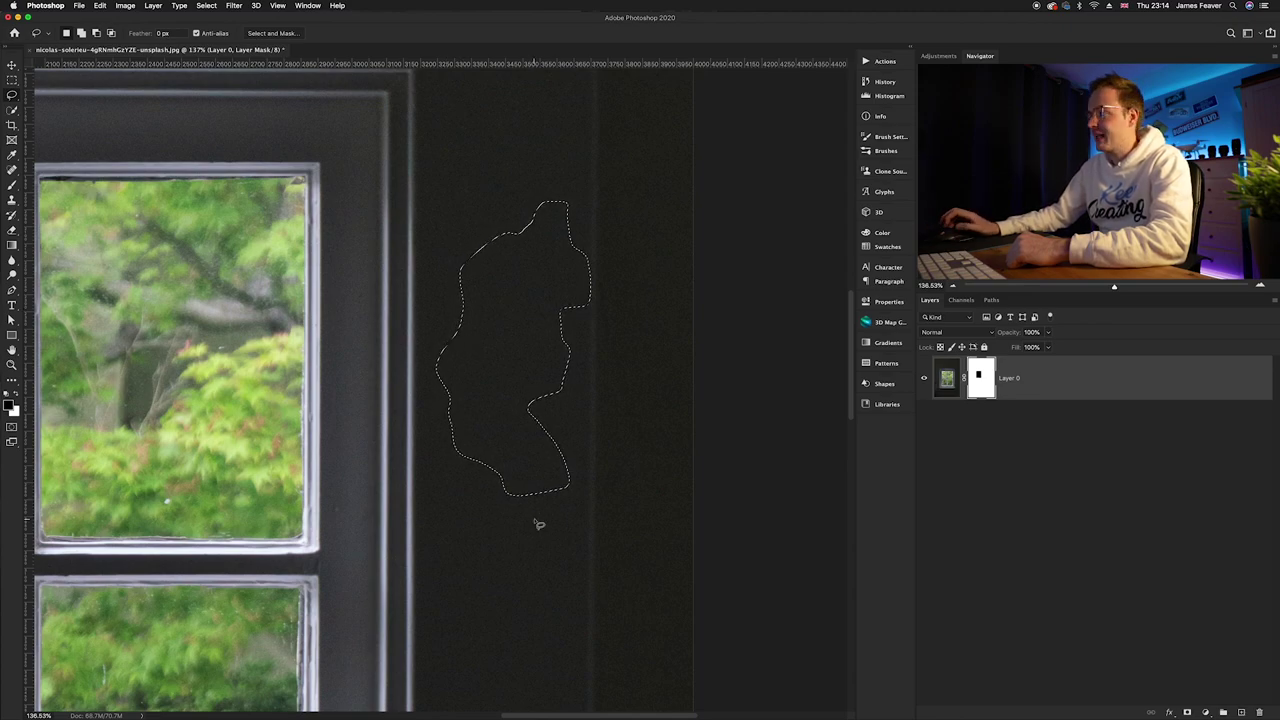
Delete Layer 0's layer mask and fit the whole window photo on screen.
{"action": "right_click", "coordinate": [984, 378]}
{"action": "key", "text": "Escape"}
{"action": "key", "text": "ctrl+d"}
{"action": "key", "text": "ctrl+i"}
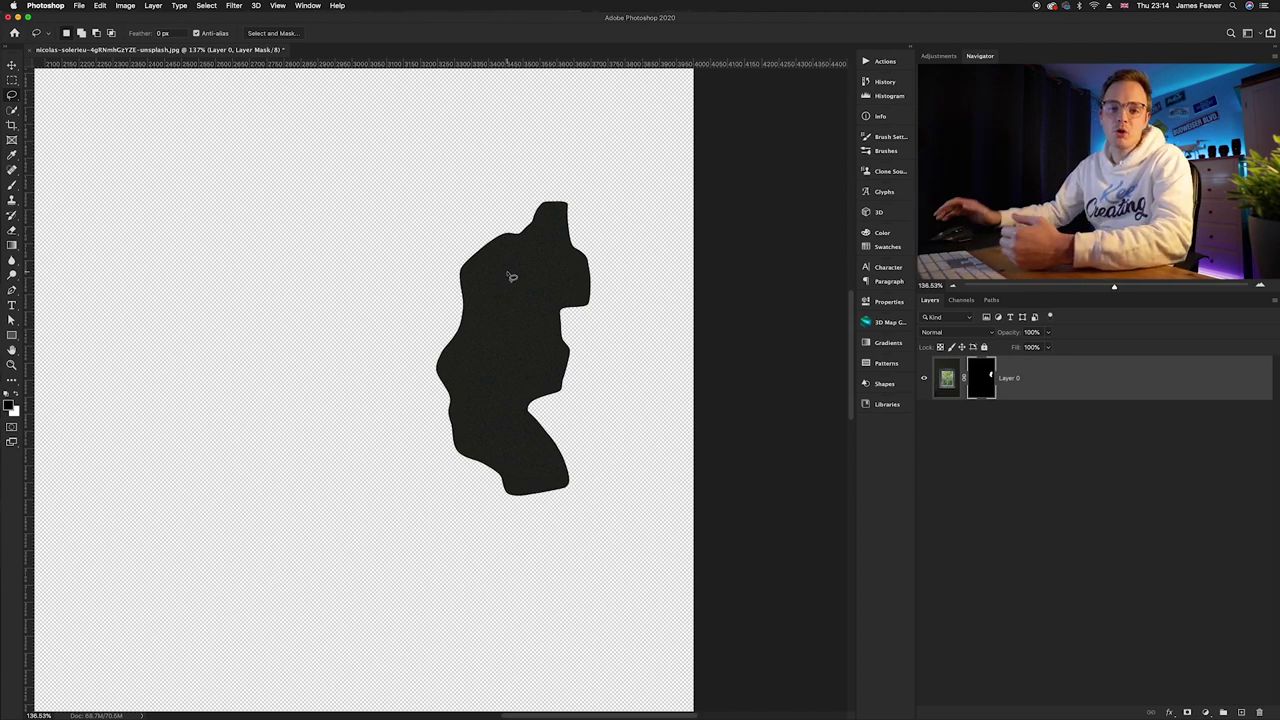
{"action": "right_click", "coordinate": [1001, 378]}
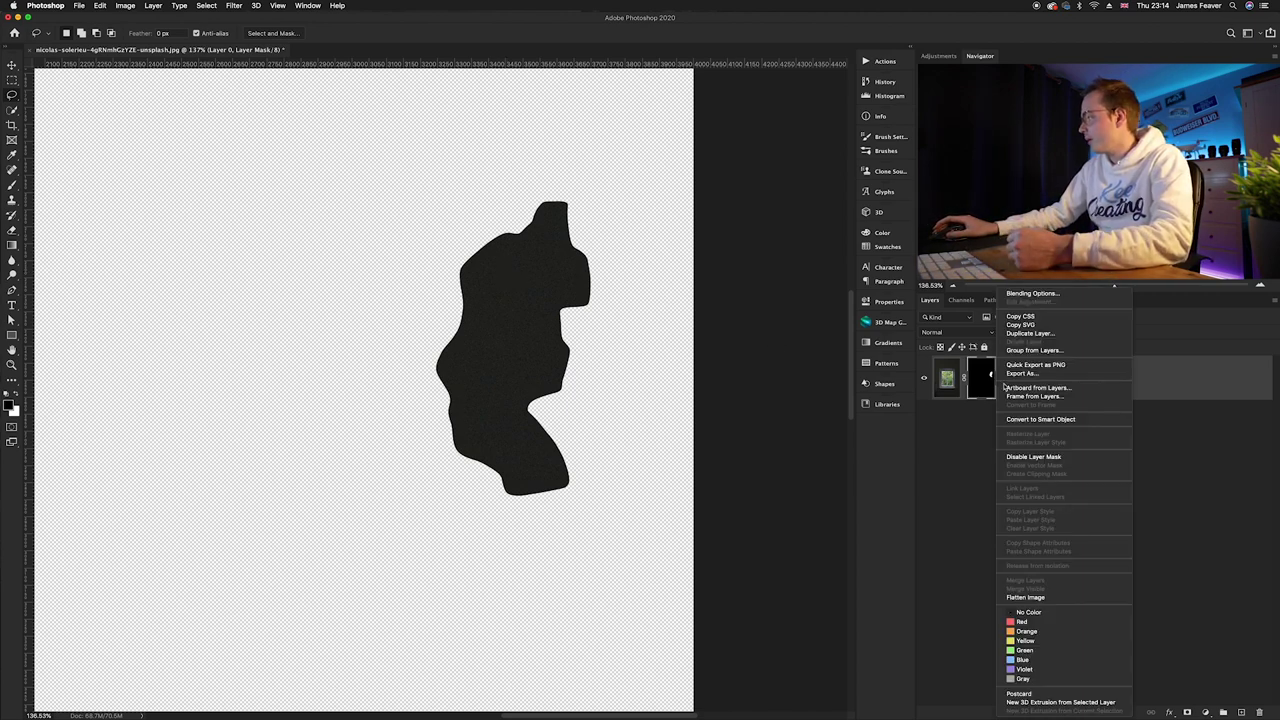
{"action": "key", "text": "Escape"}
{"action": "right_click", "coordinate": [977, 386]}
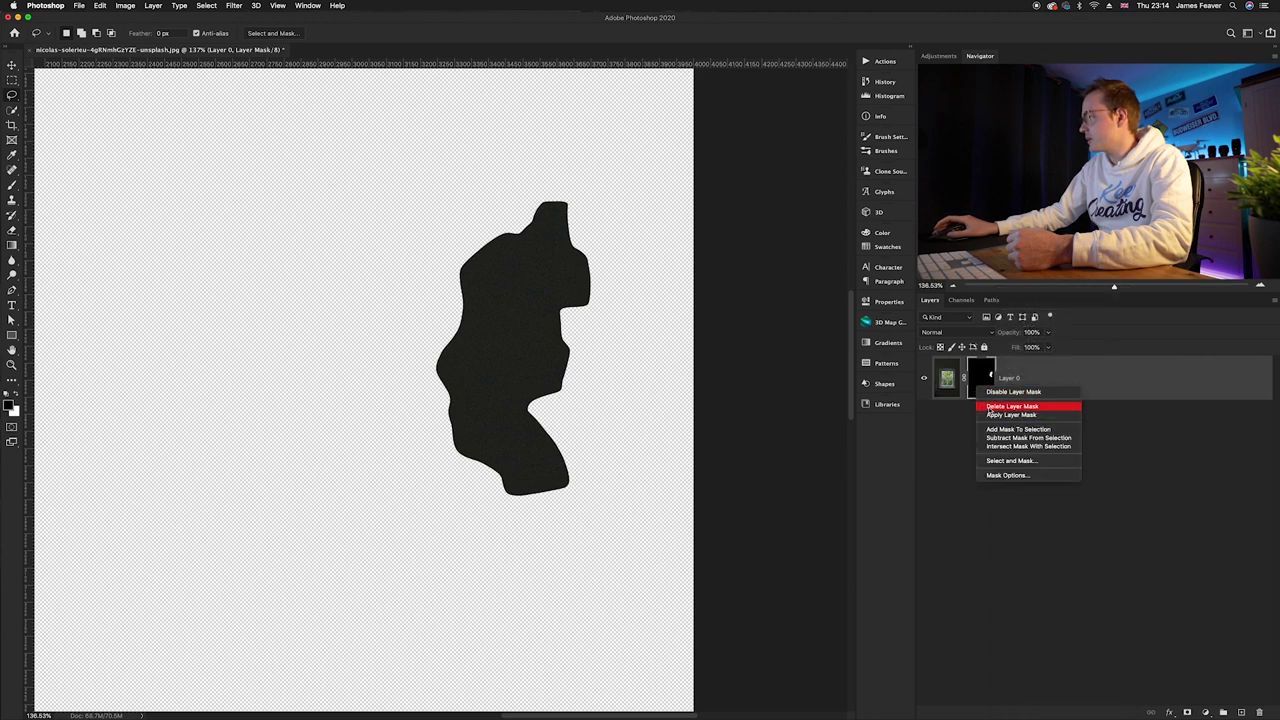
{"action": "left_click", "coordinate": [528, 358]}
{"action": "key", "text": "super+0"}
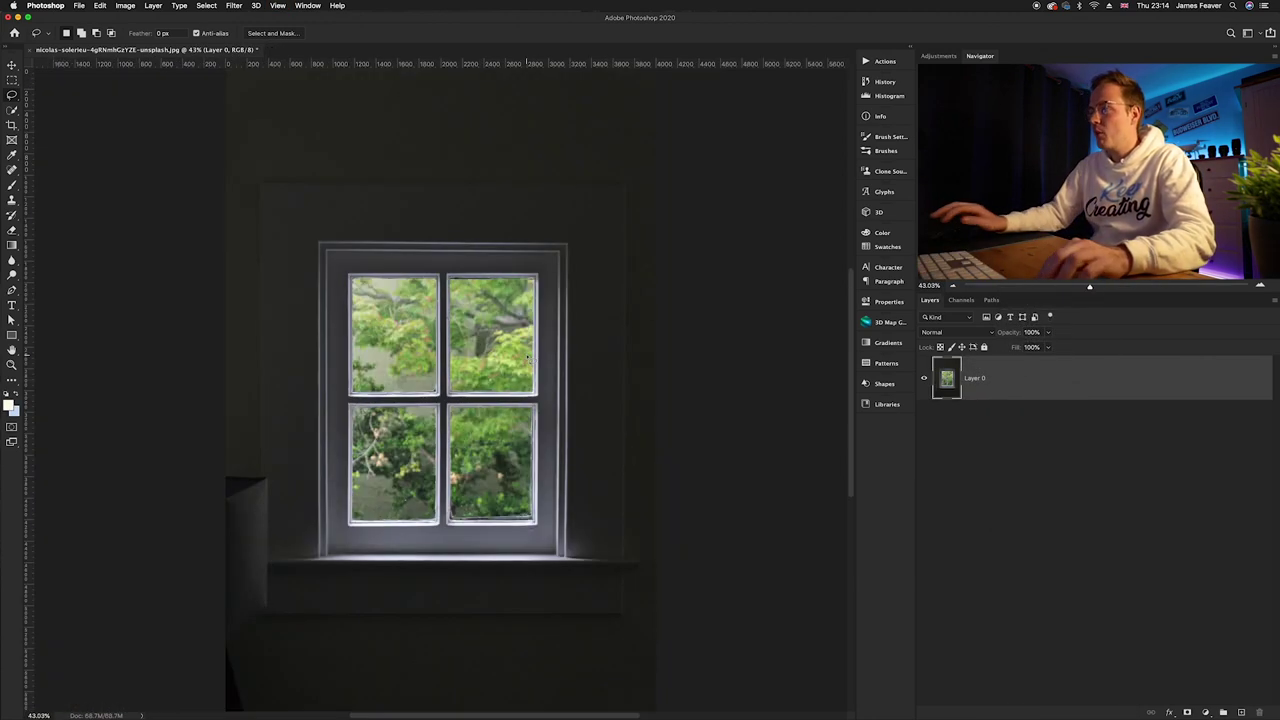
{"action": "scroll", "coordinate": [447, 335], "scroll_direction": "up", "scroll_amount": 5}
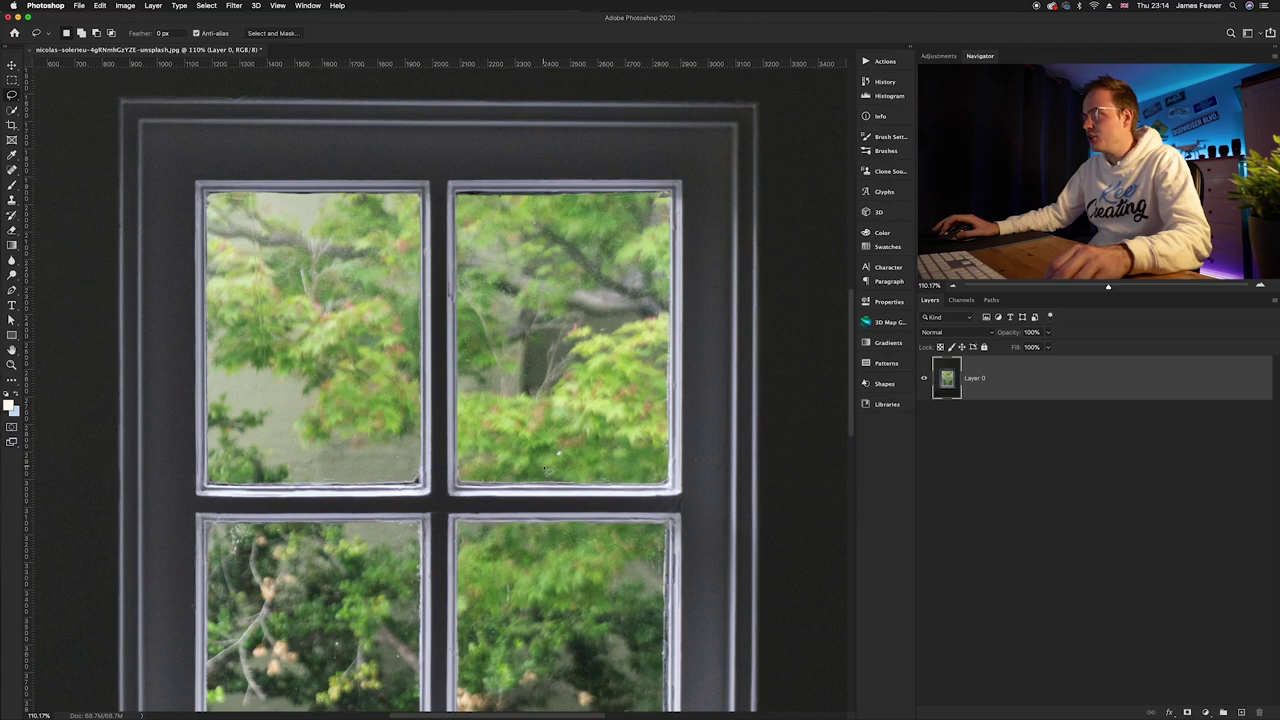
Zoom in on the top-left pane and switch to the Polygonal Lasso Tool.
{"action": "scroll", "coordinate": [404, 377], "scroll_direction": "up", "scroll_amount": 3}
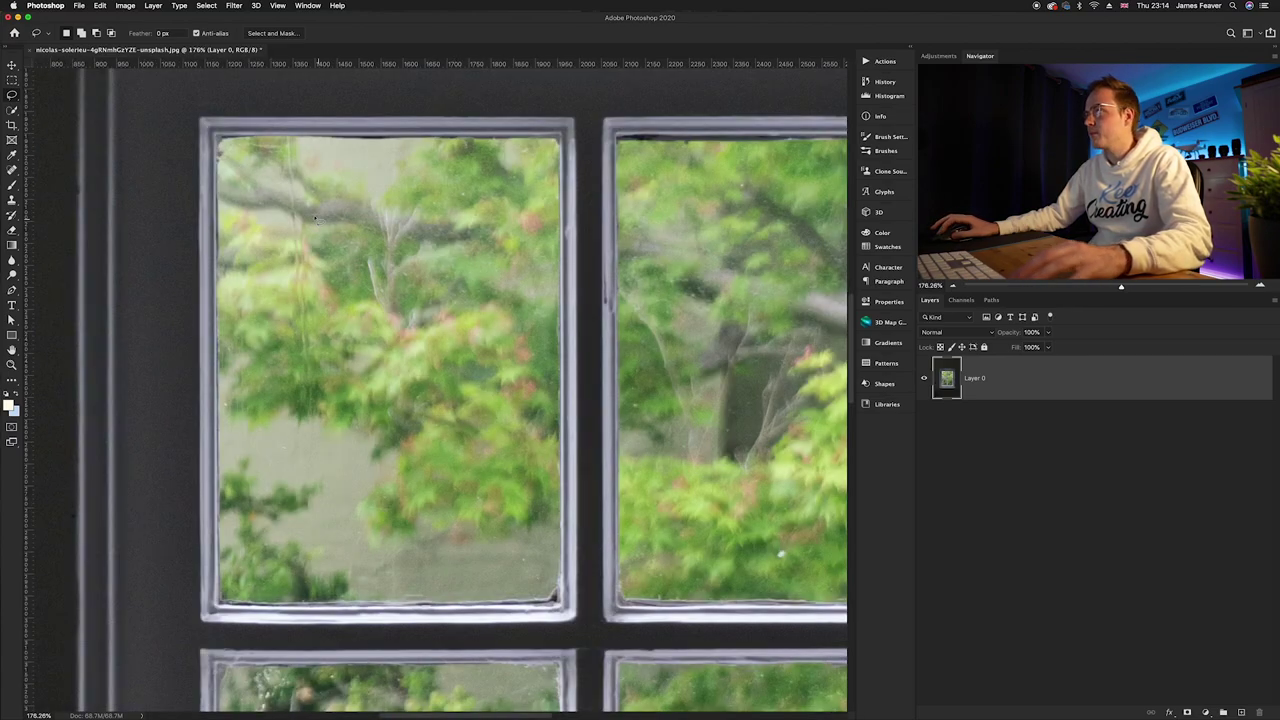
{"action": "right_click", "coordinate": [12, 95]}
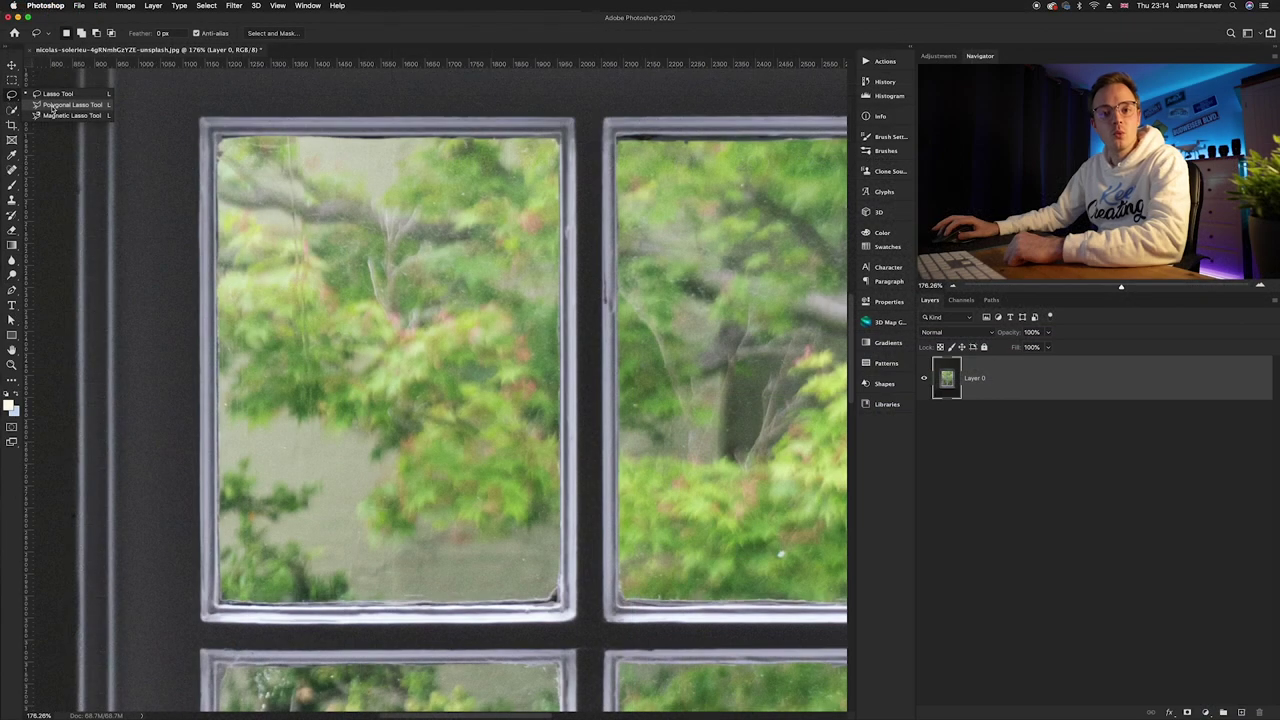
{"action": "left_click", "coordinate": [52, 106]}
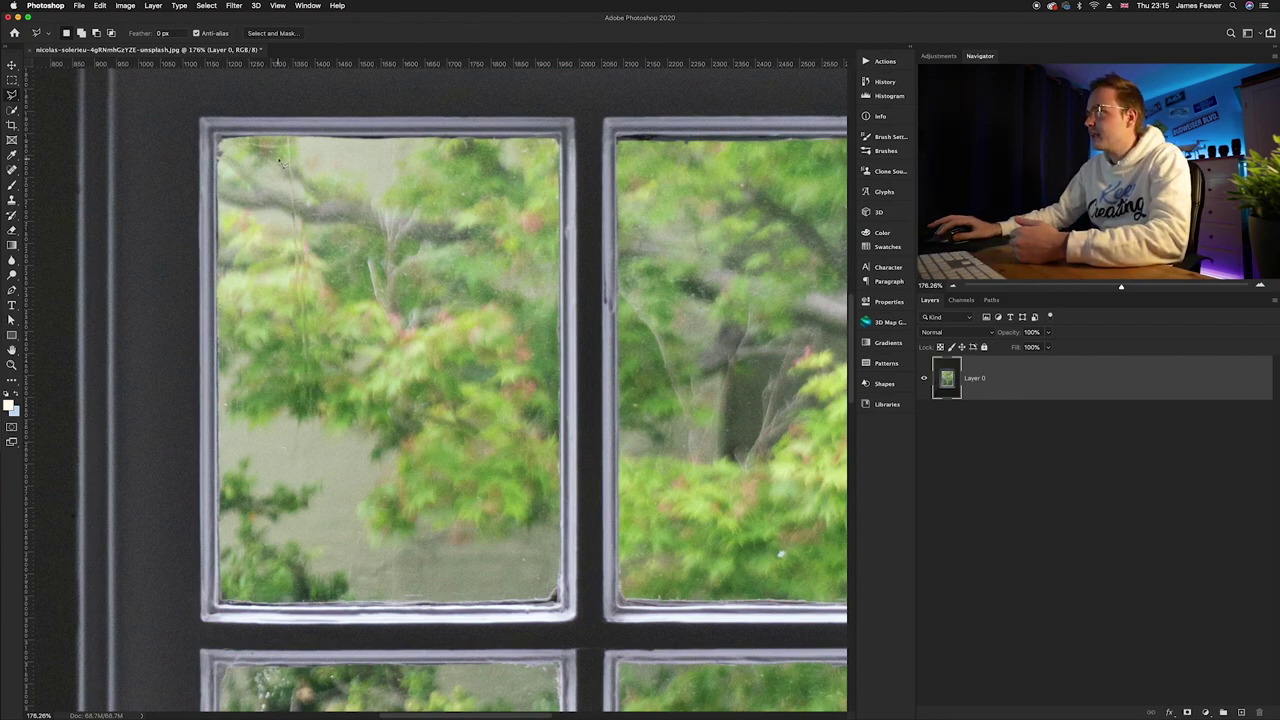
Outline the top-left pane by clicking its four corners with the Polygonal Lasso.
{"action": "left_click", "coordinate": [221, 143]}
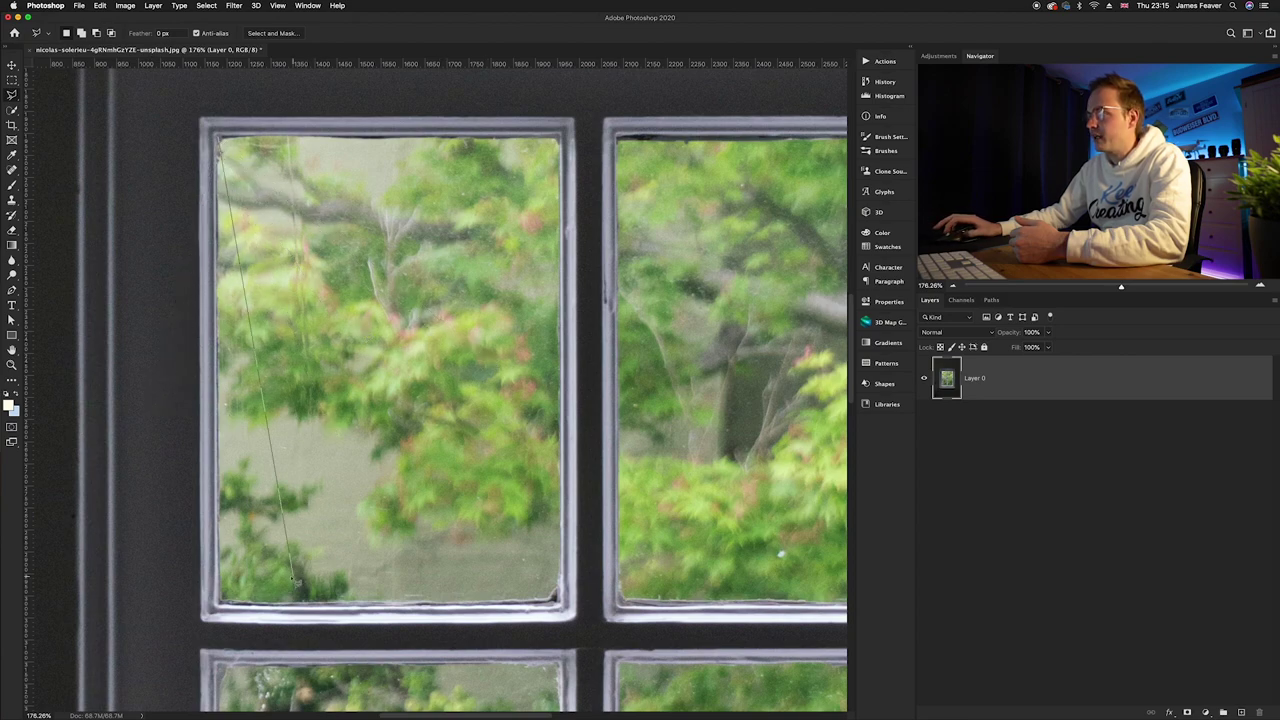
{"action": "left_click", "coordinate": [225, 604]}
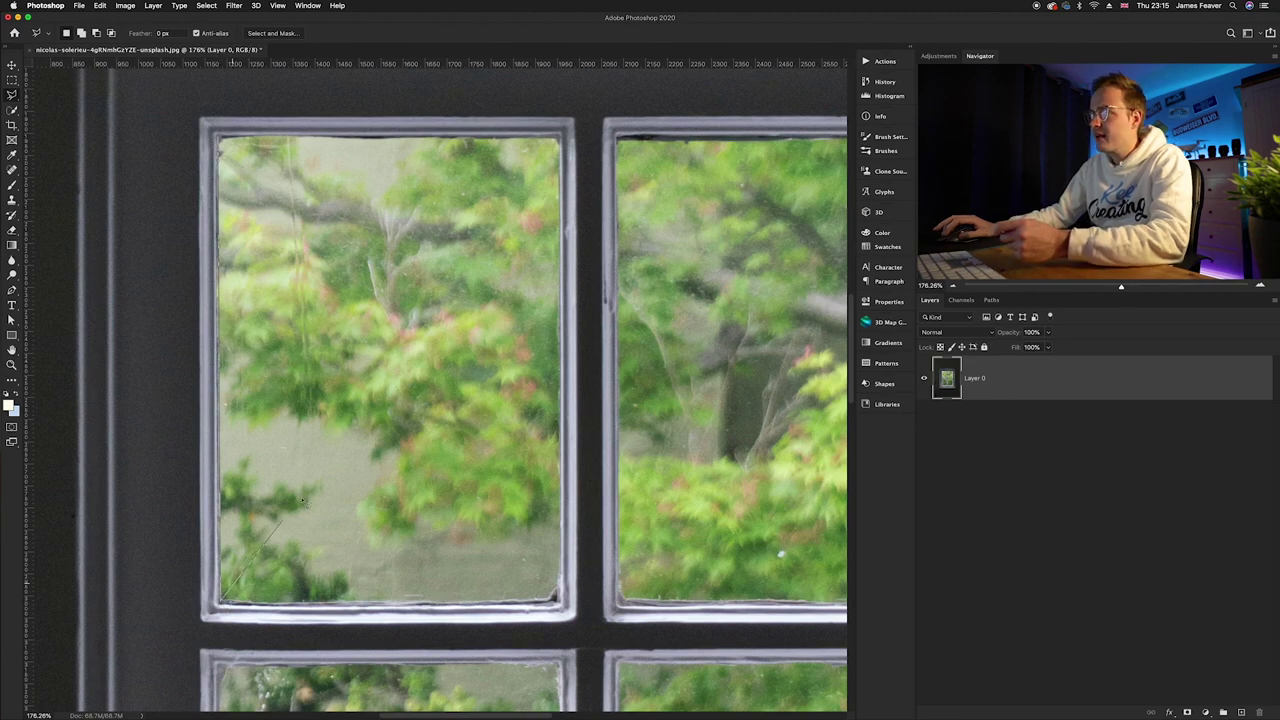
{"action": "left_click", "coordinate": [555, 602]}
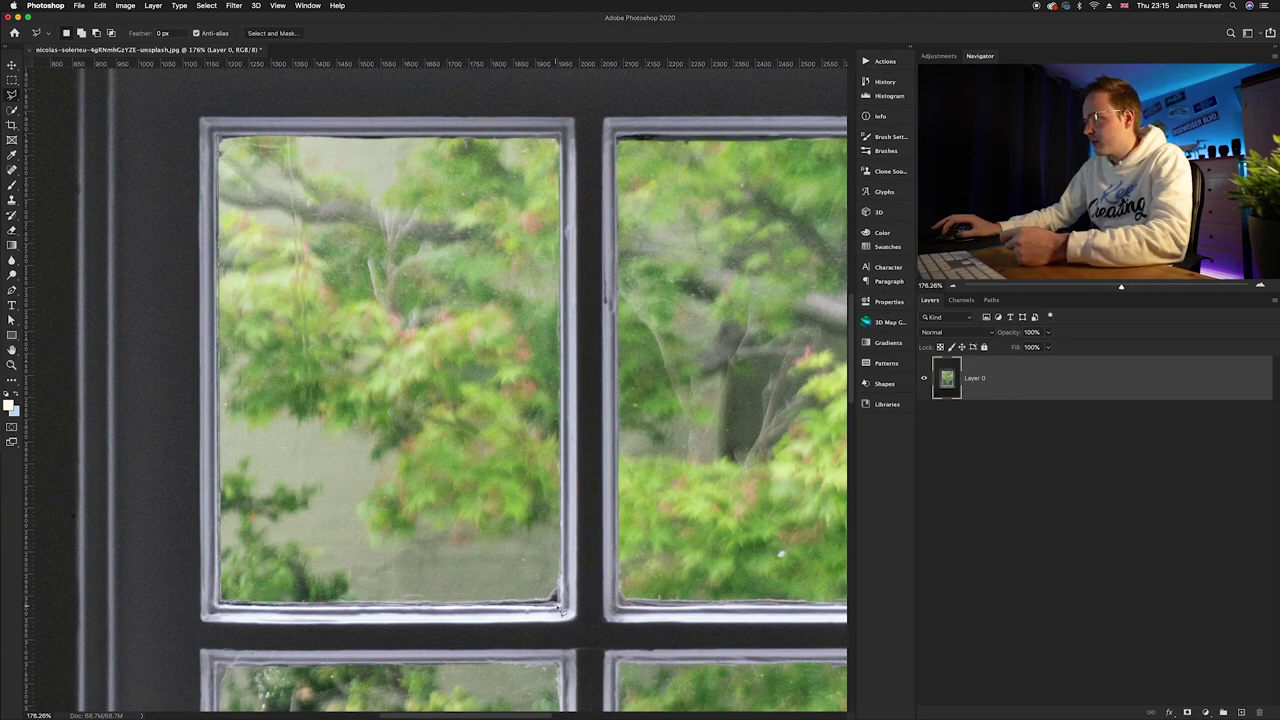
{"action": "left_click", "coordinate": [563, 137]}
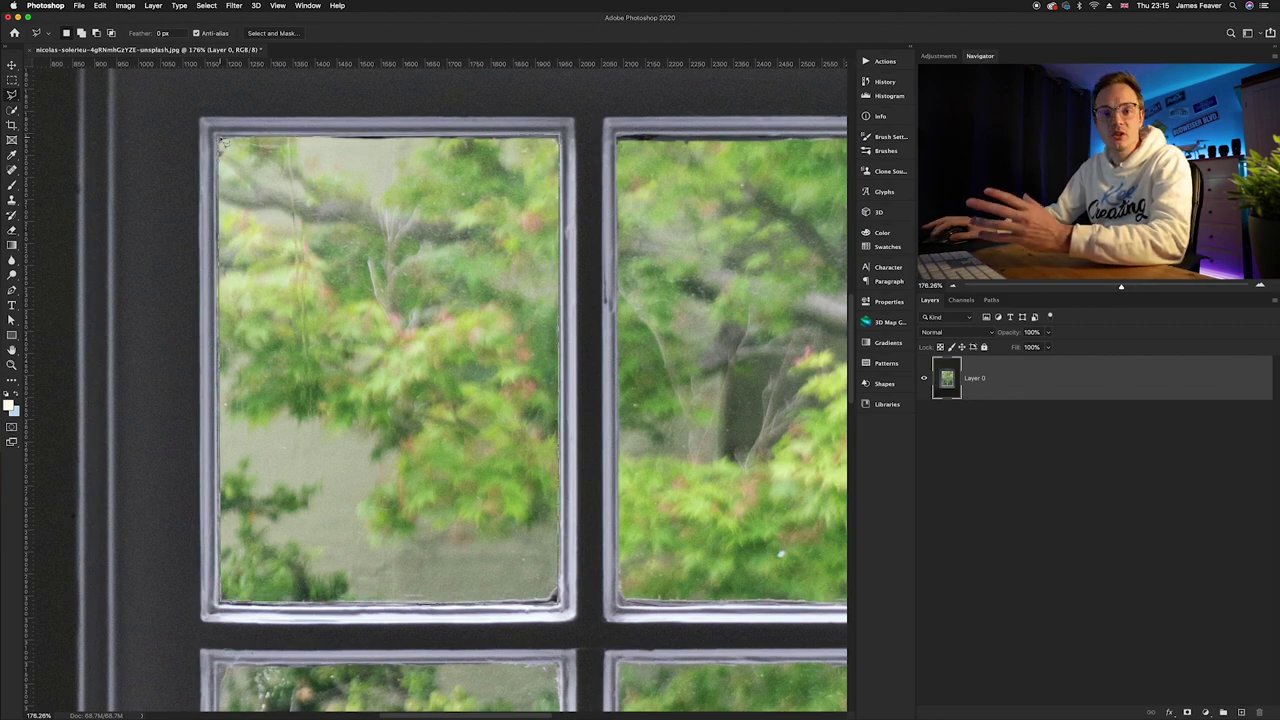
{"action": "left_click", "coordinate": [220, 140]}
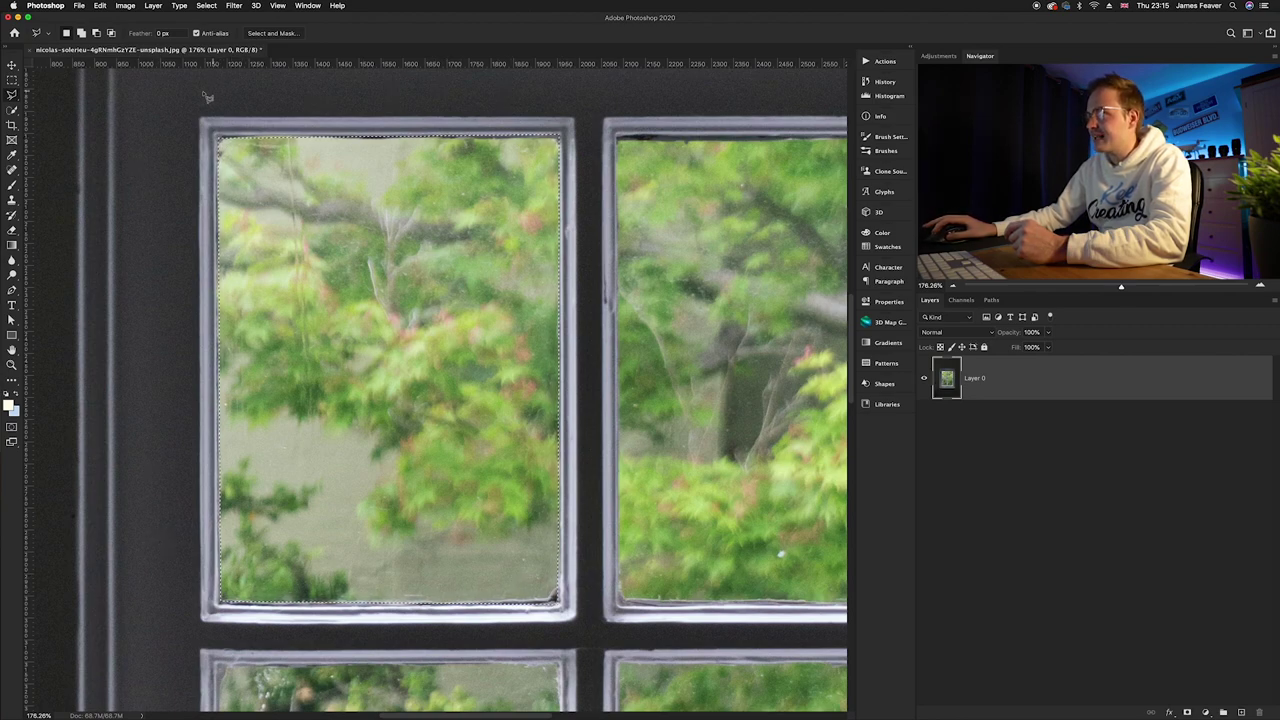
Add a layer mask from the selection and invert it so the pane turns transparent.
{"action": "scroll", "coordinate": [500, 350], "scroll_direction": "right", "scroll_amount": 3}
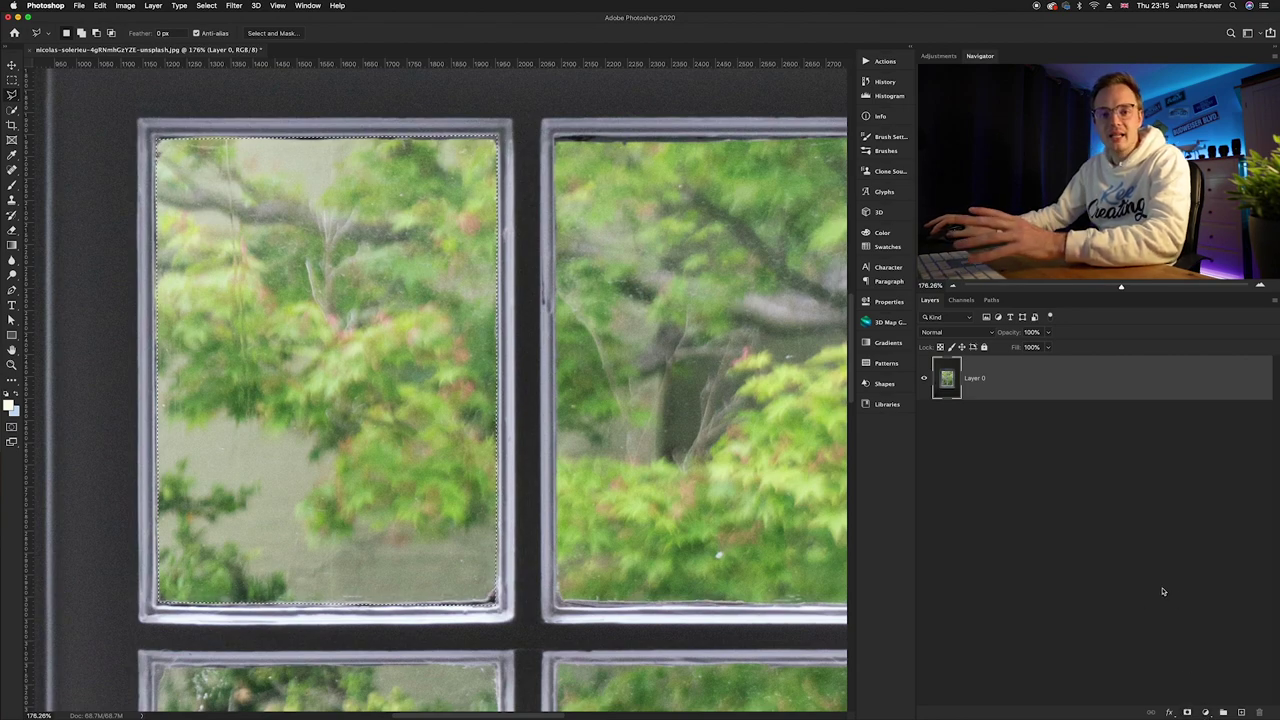
{"action": "left_click", "coordinate": [1187, 712]}
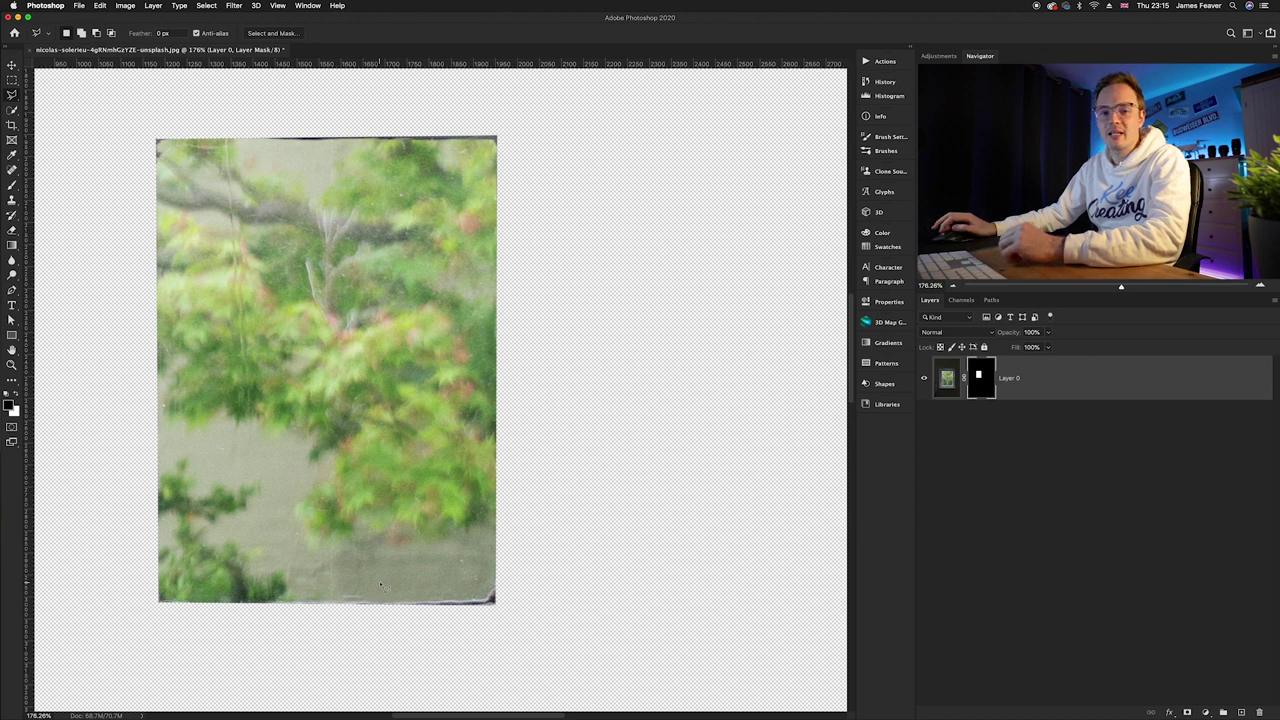
{"action": "key", "text": "super+i"}
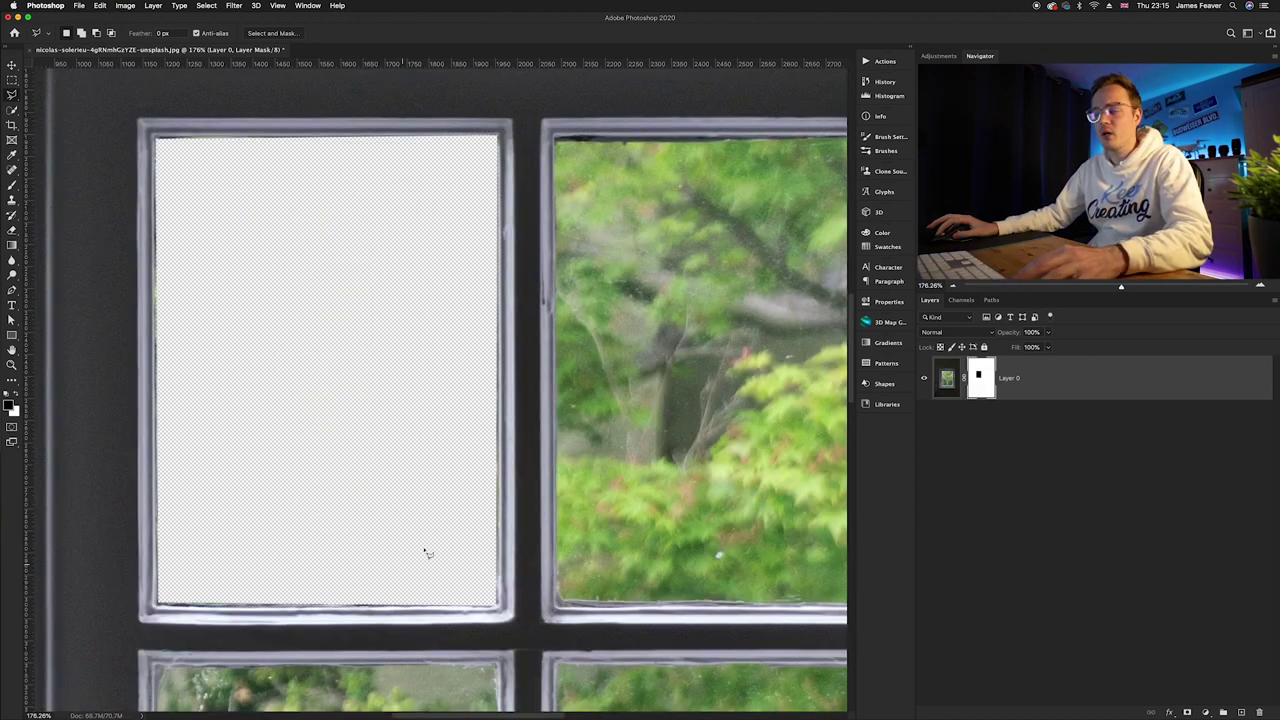
Select the inside of the top-right window pane.
{"action": "scroll", "coordinate": [425, 553], "scroll_direction": "right", "scroll_amount": 5}
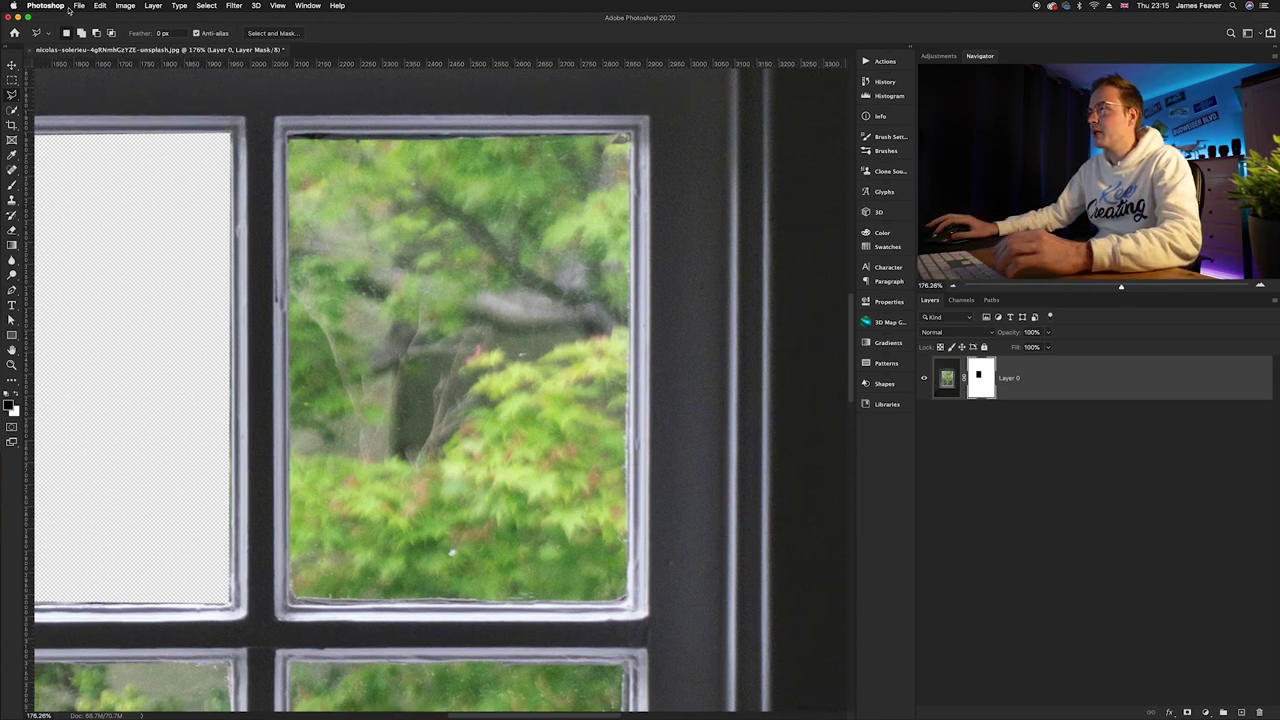
{"action": "left_click_drag", "start_coordinate": [290, 136], "coordinate": [630, 602]}
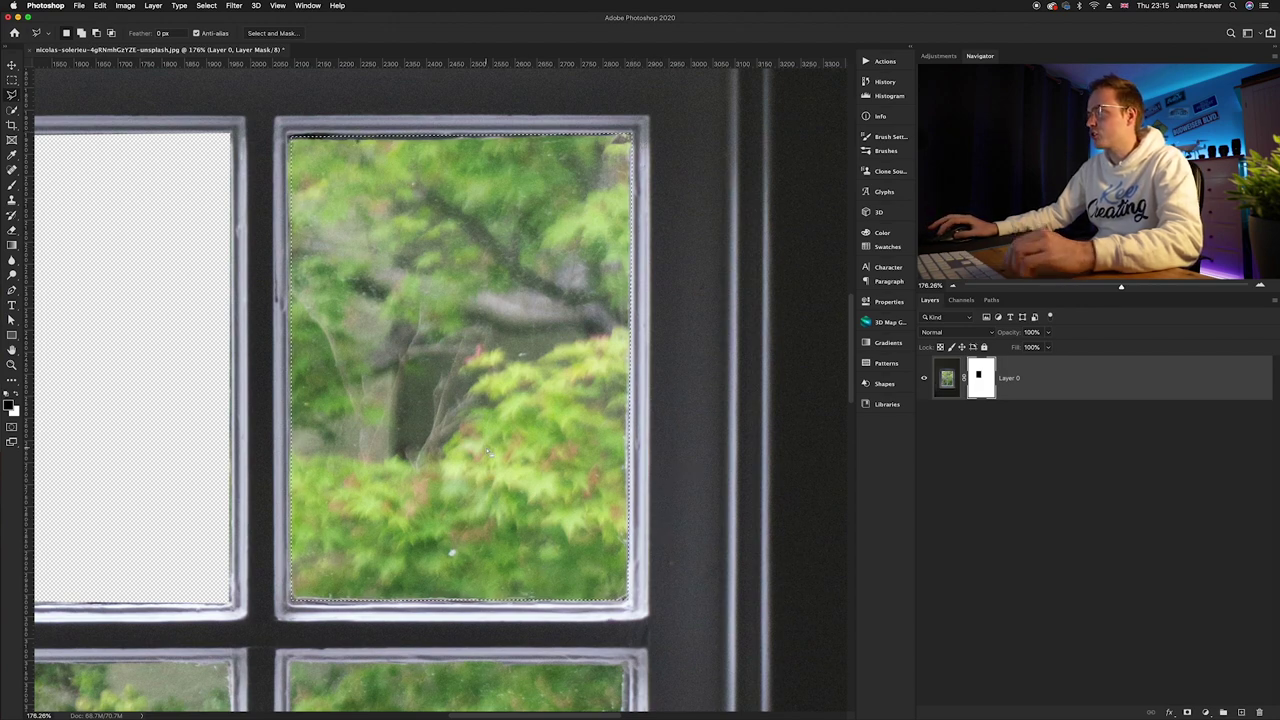
{"action": "scroll", "coordinate": [706, 326], "scroll_direction": "left", "scroll_amount": 3}
Paint out the top-right pane on the mask with a soft round brush of about 811 px.
{"action": "key", "text": "b"}
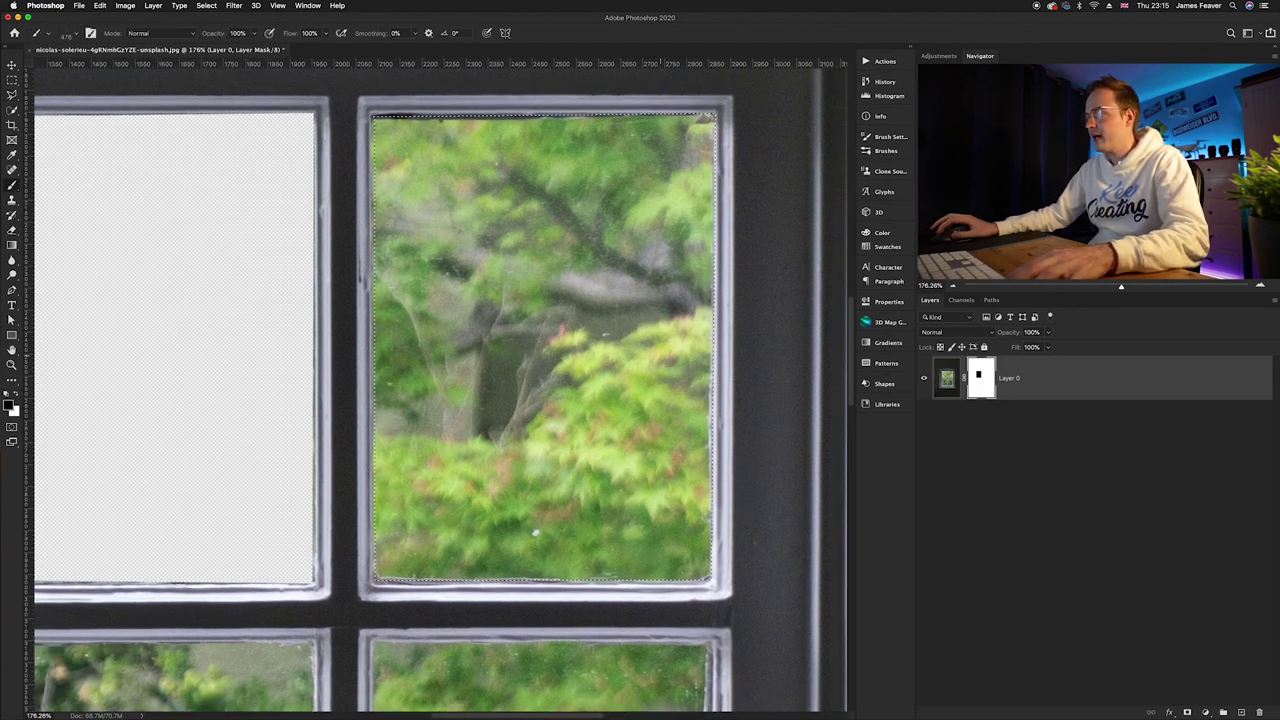
{"action": "left_click_drag", "start_coordinate": [545, 292], "coordinate": [692, 296]}
{"action": "left_click_drag", "start_coordinate": [450, 160], "coordinate": [680, 180]}
{"action": "key", "text": "super+z"}
{"action": "right_click", "coordinate": [608, 262]}
{"action": "left_click", "coordinate": [655, 377]}
{"action": "left_click", "coordinate": [355, 195]}
{"action": "left_click_drag", "start_coordinate": [355, 195], "coordinate": [286, 543]}
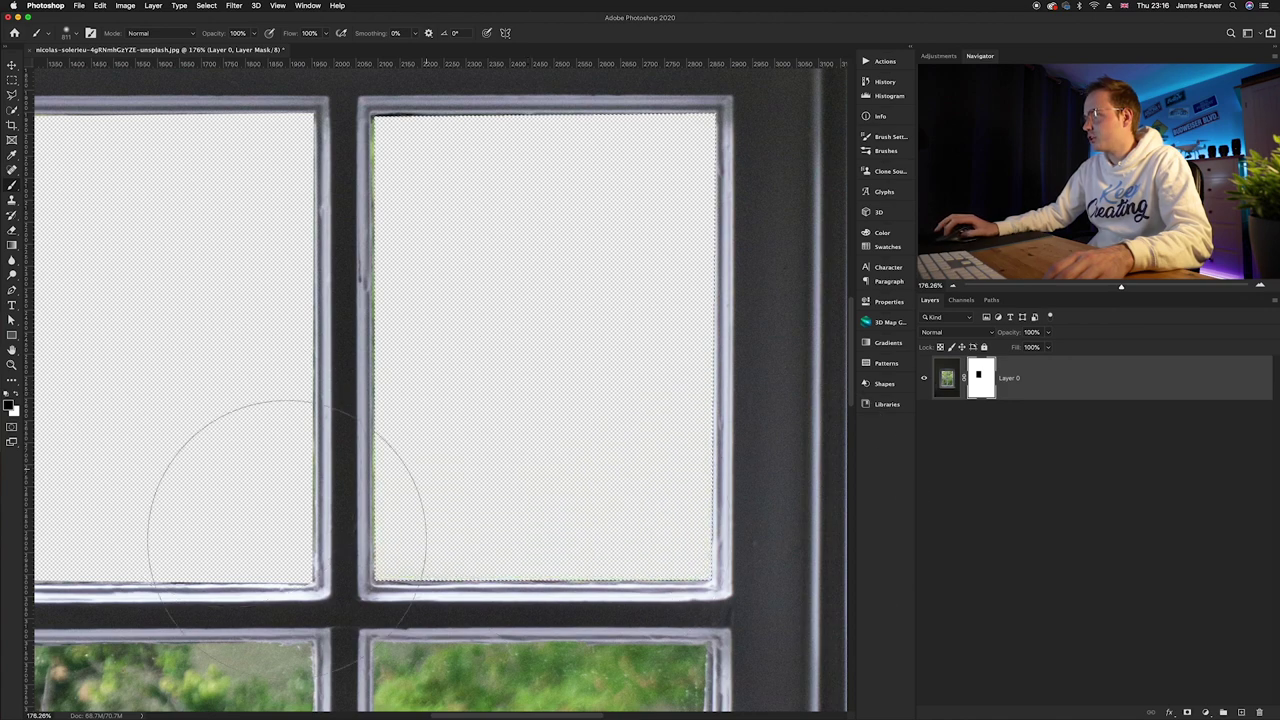
{"action": "scroll", "coordinate": [380, 483], "scroll_direction": "down", "scroll_amount": 5}
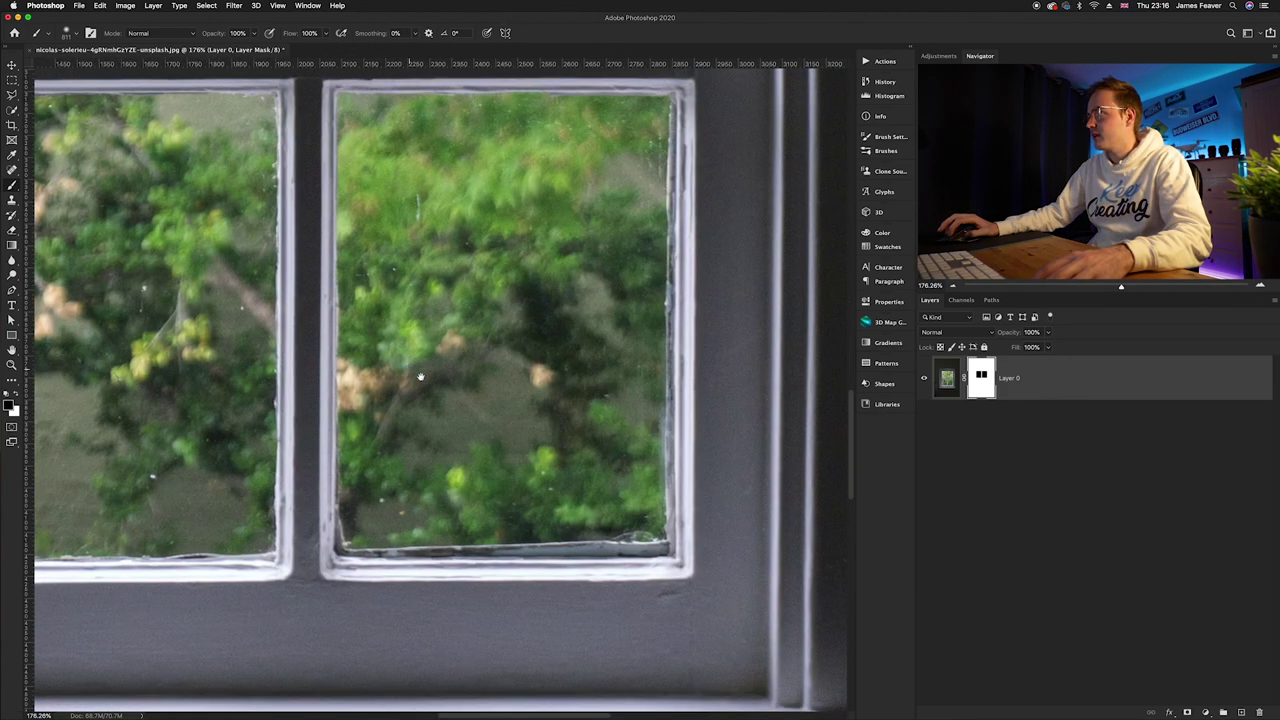
Select the lower-right pane with the Polygonal Lasso and brush it out on the mask.
{"action": "key", "text": "l"}
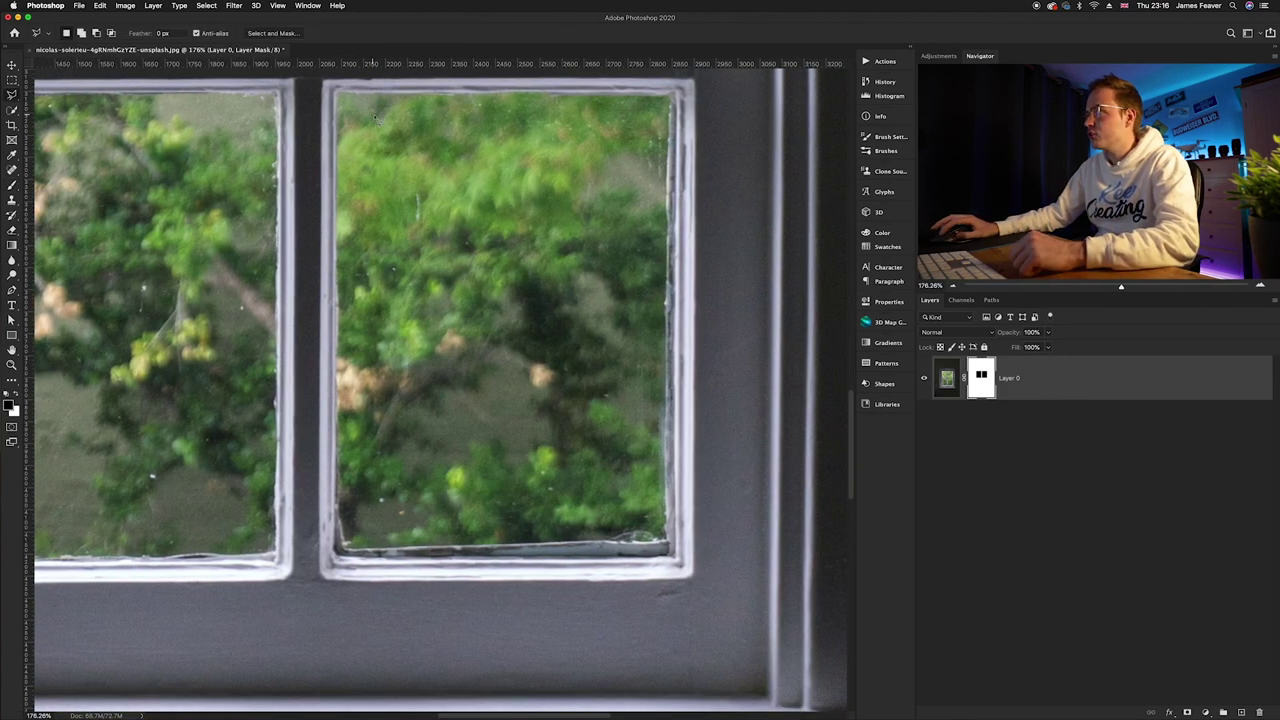
{"action": "scroll", "coordinate": [382, 150], "scroll_direction": "up", "scroll_amount": 1}
{"action": "scroll", "coordinate": [383, 150], "scroll_direction": "up", "scroll_amount": 1}
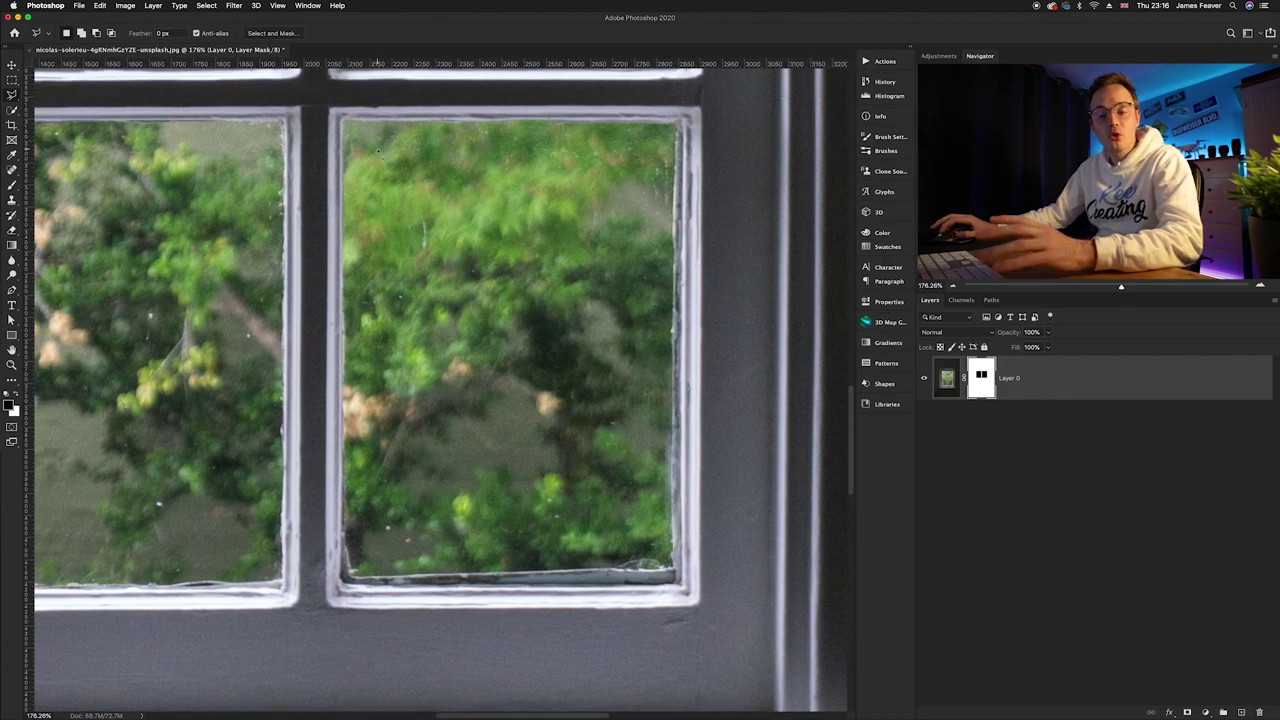
{"action": "left_click", "coordinate": [345, 124]}
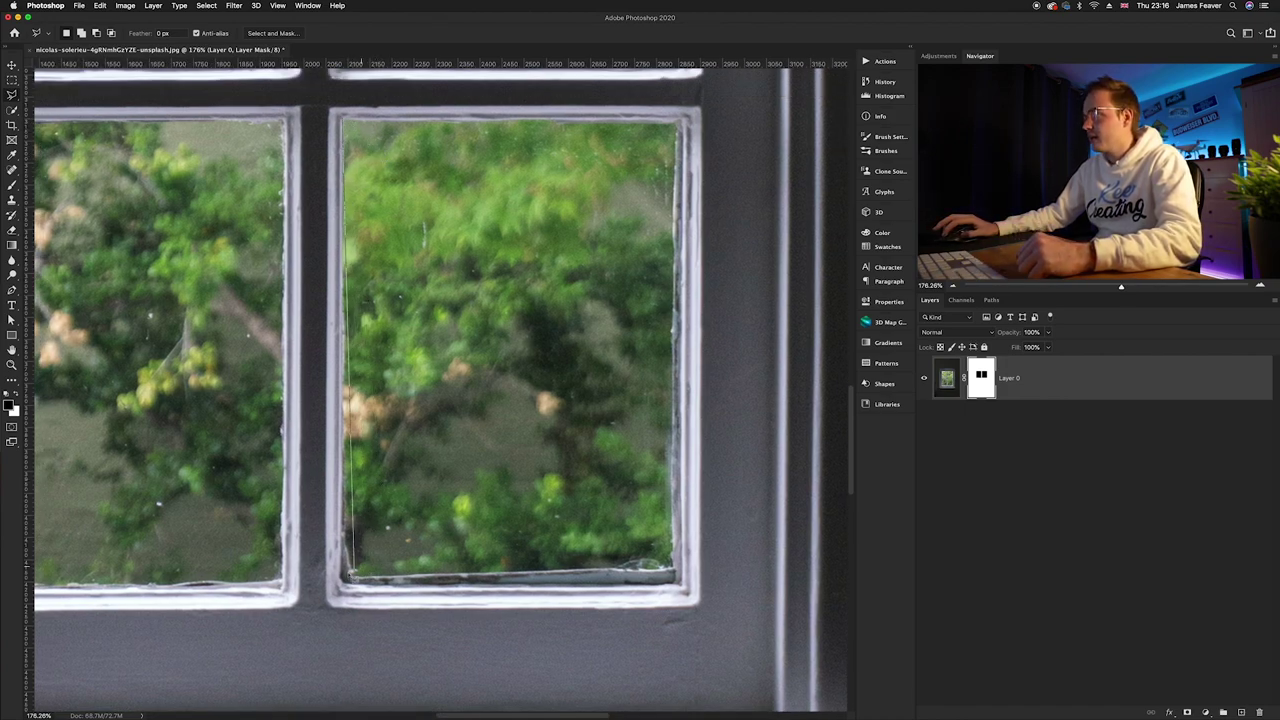
{"action": "left_click", "coordinate": [347, 578]}
{"action": "left_click", "coordinate": [673, 576]}
{"action": "left_click", "coordinate": [678, 121]}
{"action": "left_click", "coordinate": [346, 124]}
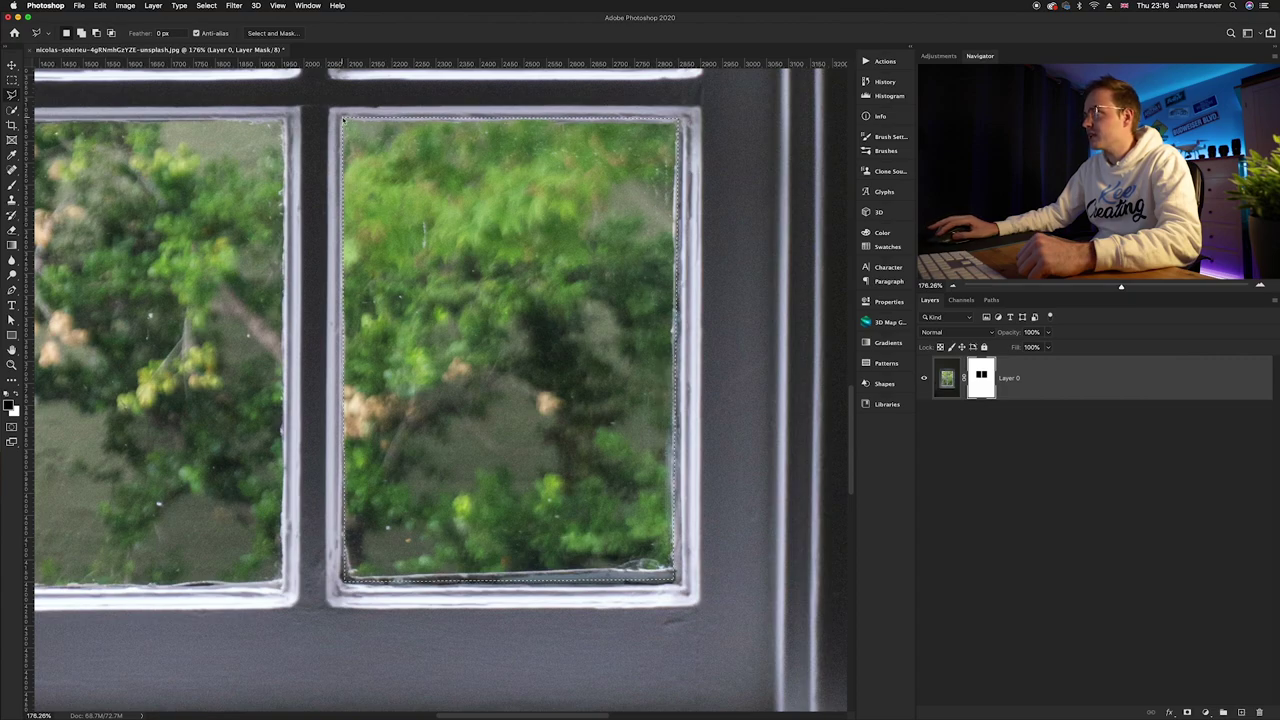
{"action": "key", "text": "b"}
{"action": "mouse_move", "coordinate": [375, 172]}
{"action": "left_mouse_down"}
{"action": "mouse_move", "coordinate": [430, 190]}
{"action": "mouse_move", "coordinate": [471, 314]}
{"action": "mouse_move", "coordinate": [330, 565]}
{"action": "mouse_move", "coordinate": [665, 545]}
{"action": "left_mouse_up"}
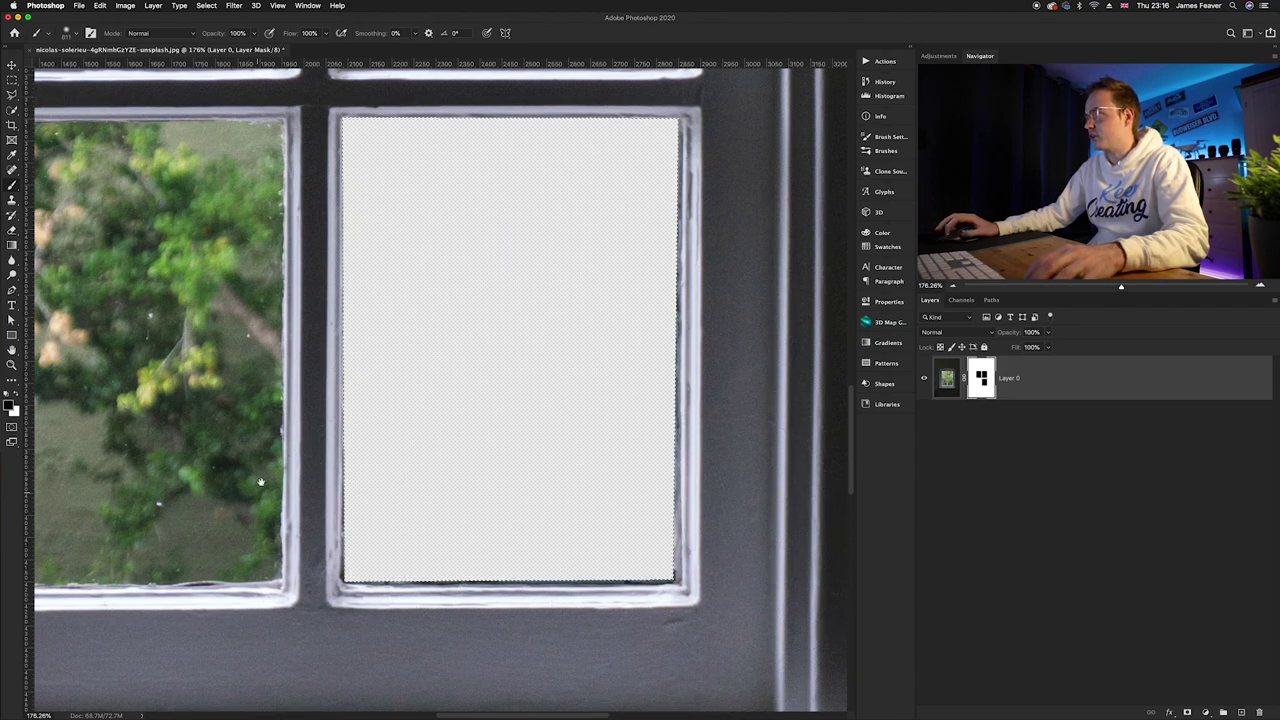
Select the lower-left pane, brush it out on the mask, and fit the window on screen.
{"action": "scroll", "coordinate": [628, 512], "scroll_direction": "left", "scroll_amount": 8}
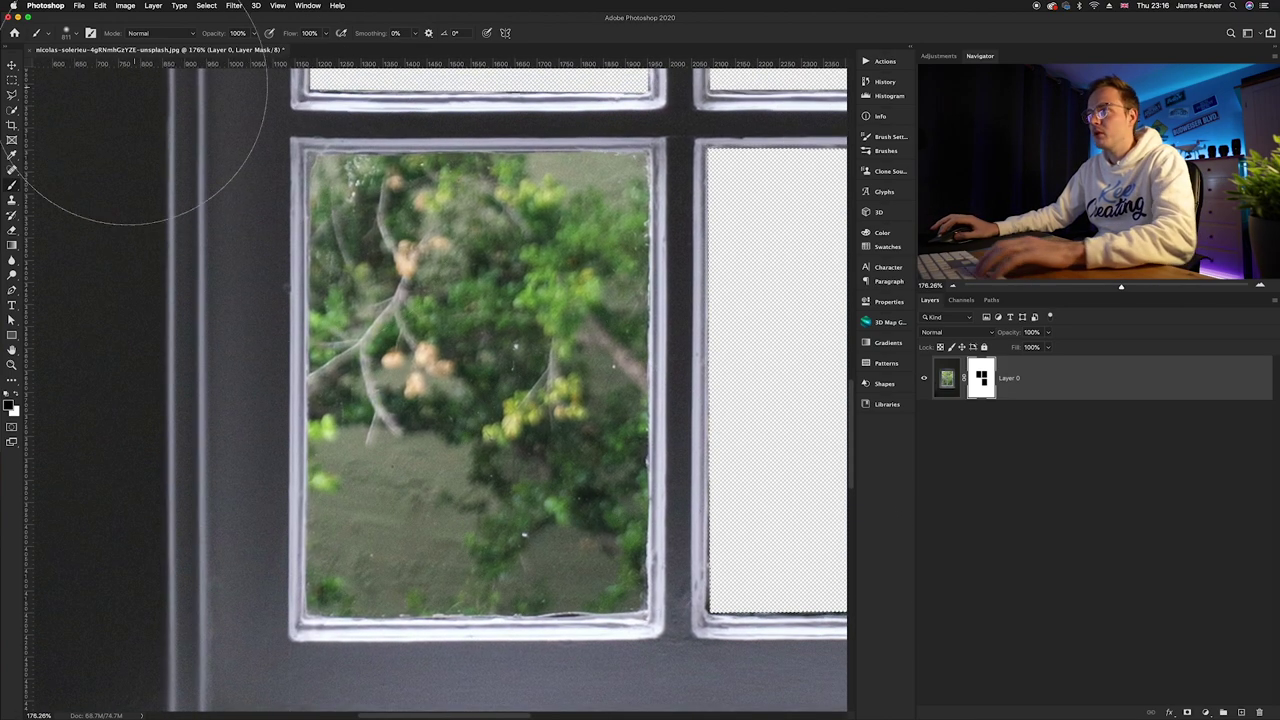
{"action": "left_click", "coordinate": [12, 95]}
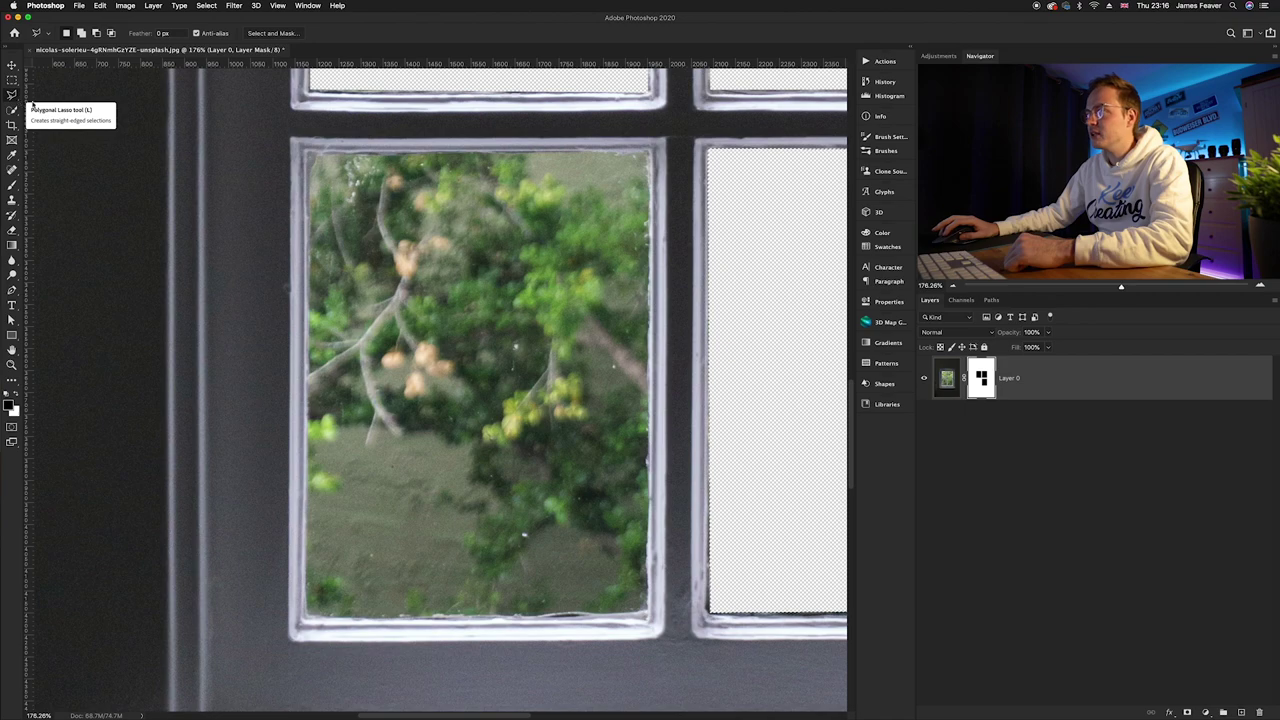
{"action": "left_click", "coordinate": [307, 153]}
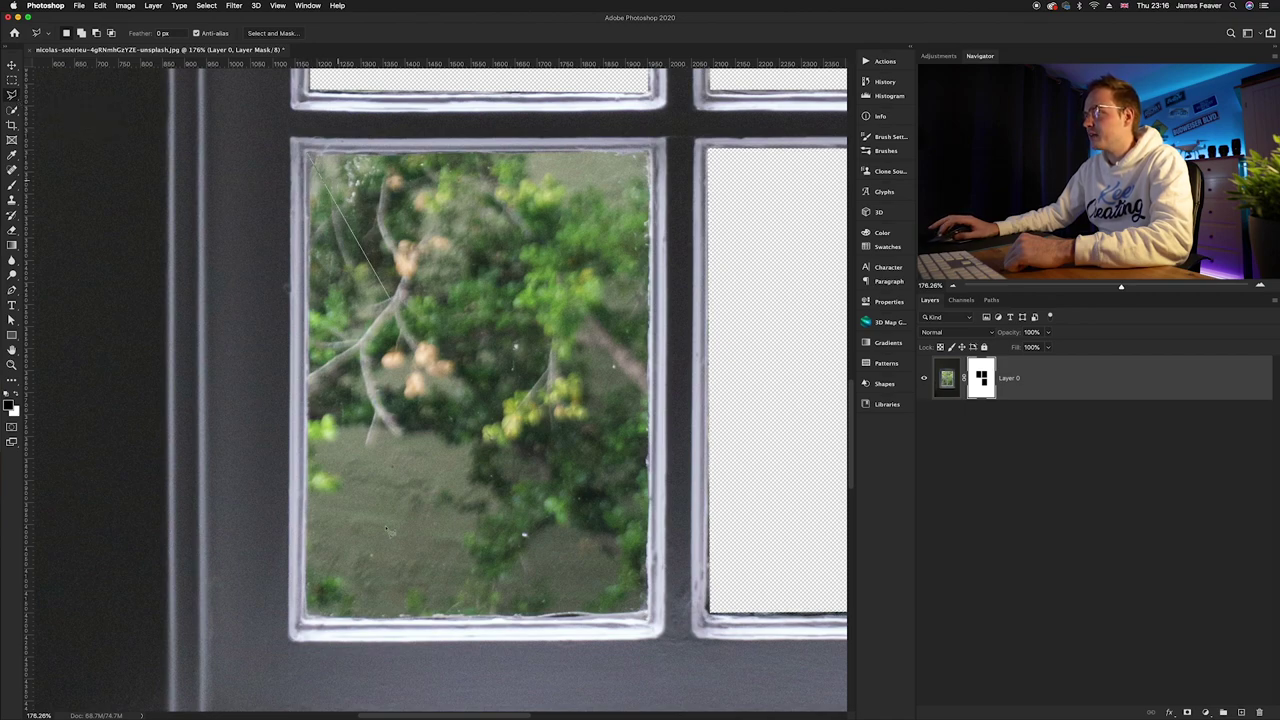
{"action": "left_click", "coordinate": [307, 614]}
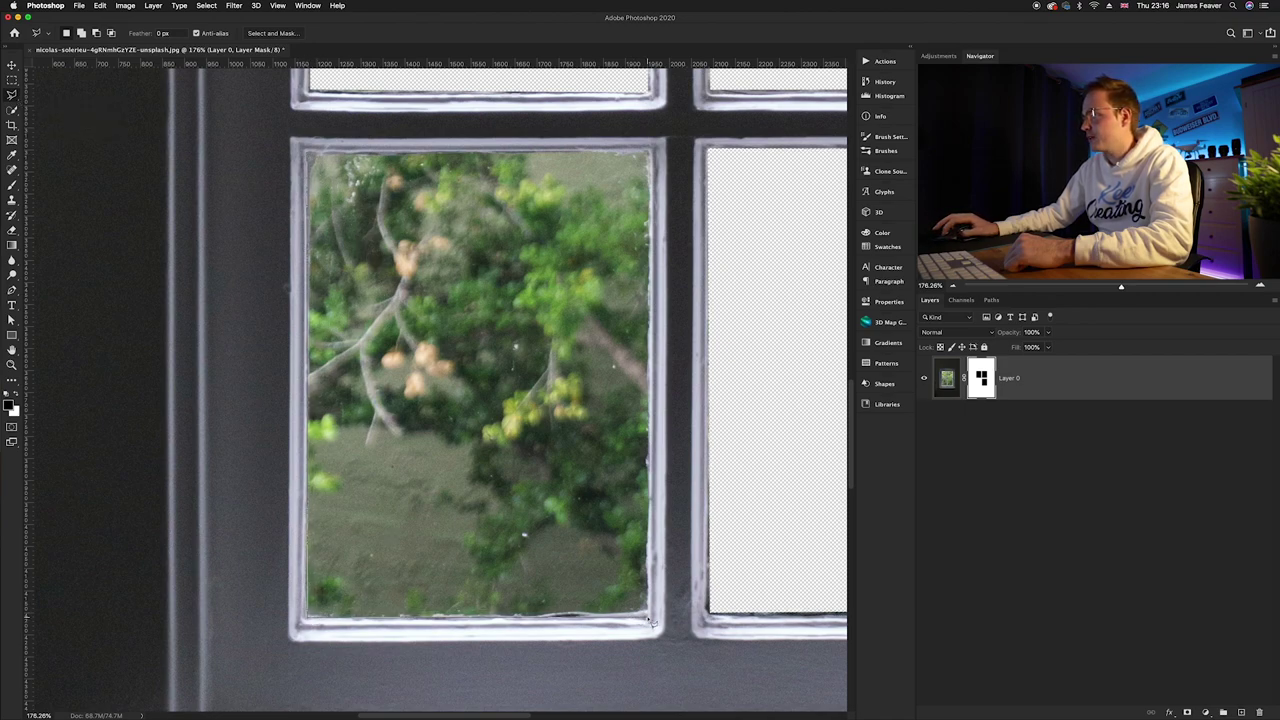
{"action": "left_click", "coordinate": [650, 614]}
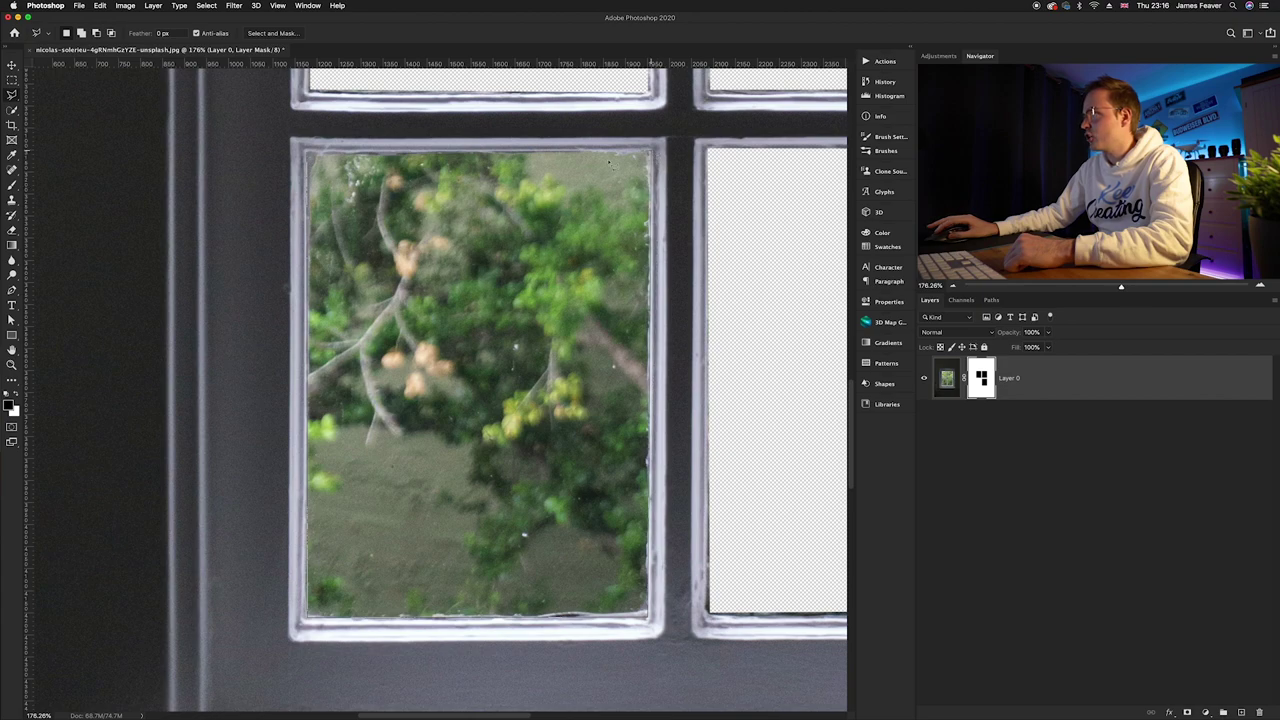
{"action": "left_click", "coordinate": [307, 153]}
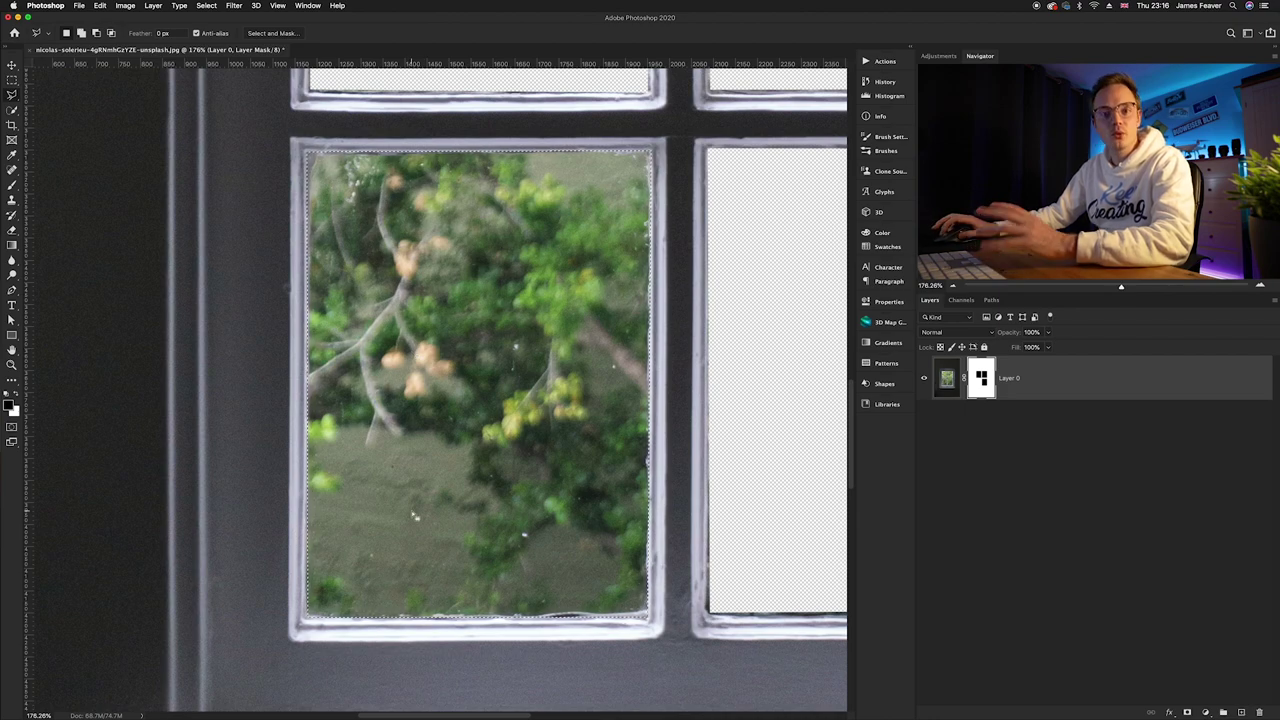
{"action": "key", "text": "b"}
{"action": "mouse_move", "coordinate": [330, 170]}
{"action": "left_mouse_down"}
{"action": "mouse_move", "coordinate": [371, 243]}
{"action": "mouse_move", "coordinate": [586, 343]}
{"action": "mouse_move", "coordinate": [703, 480]}
{"action": "mouse_move", "coordinate": [400, 490]}
{"action": "left_mouse_up"}
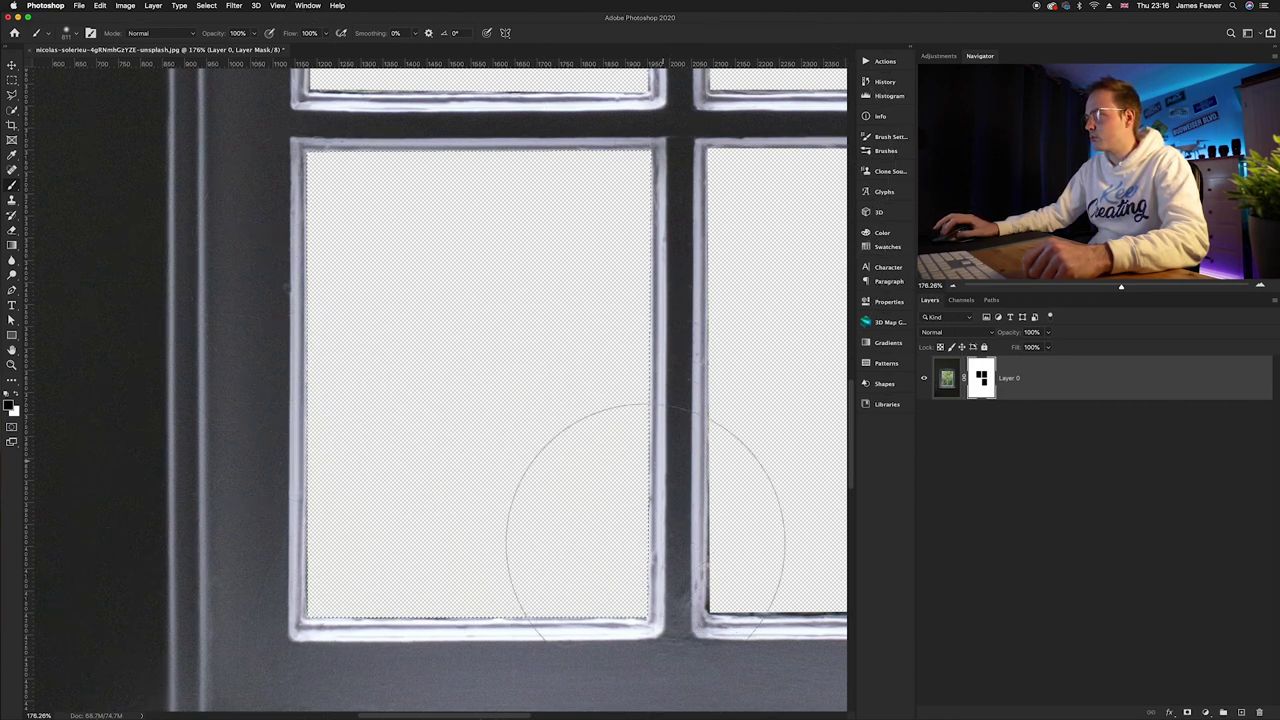
{"action": "key", "text": "super+0"}
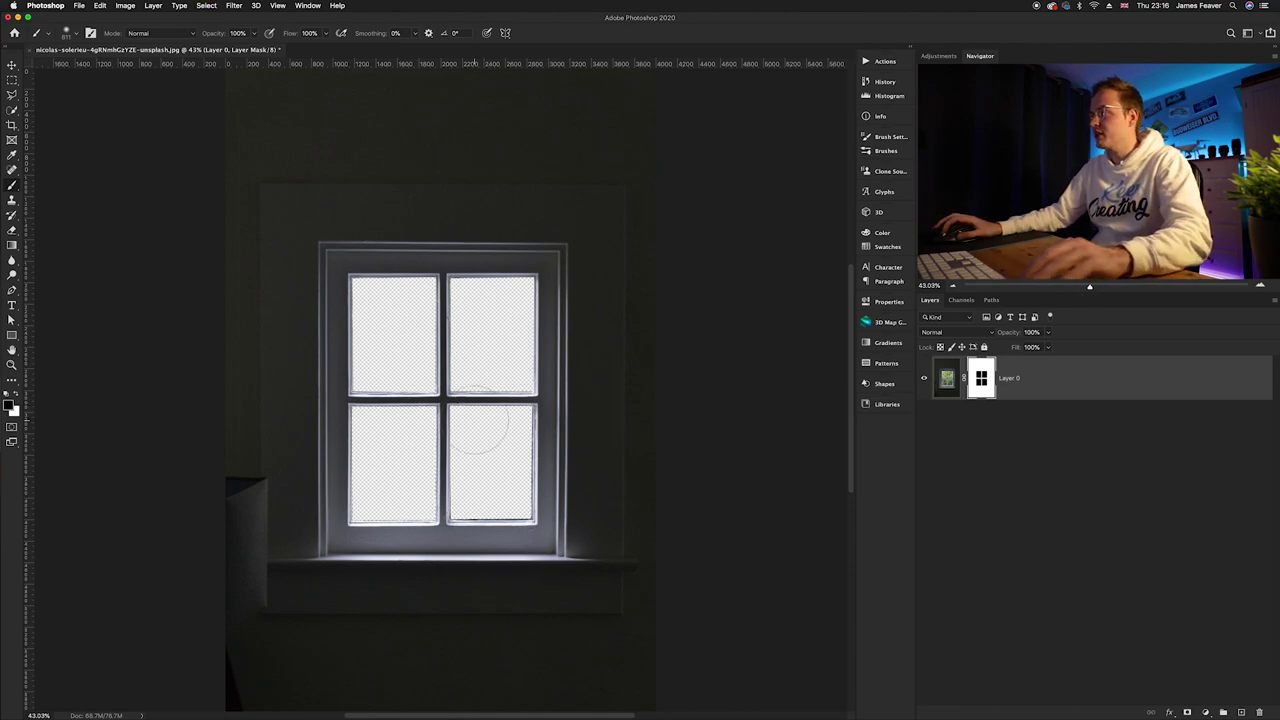
Place the sunset mountain photo from the desktop and move its layer beneath Layer 0.
{"action": "scroll", "coordinate": [422, 402], "scroll_direction": "up", "scroll_amount": 3}
{"action": "key", "text": "v"}
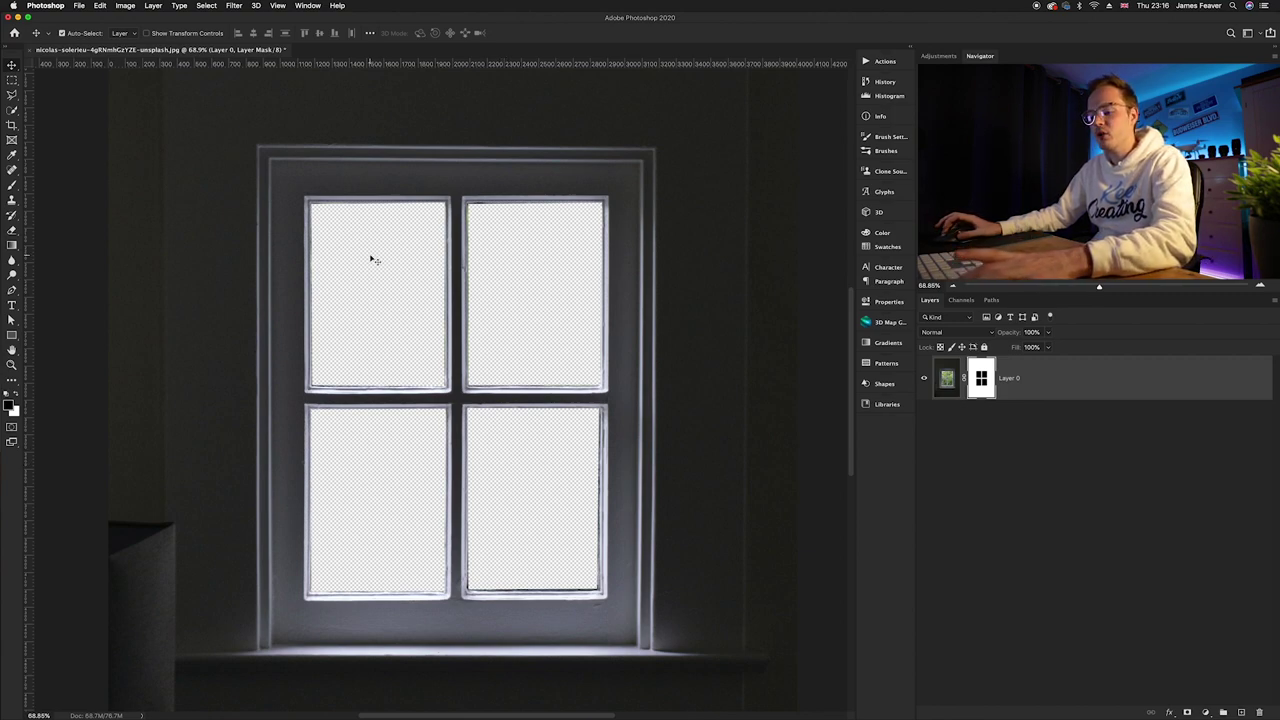
{"action": "key", "text": "F11"}
{"action": "left_click_drag", "start_coordinate": [712, 152], "coordinate": [452, 370]}
{"action": "key", "text": "Return"}
{"action": "left_click_drag", "start_coordinate": [946, 378], "coordinate": [951, 444]}
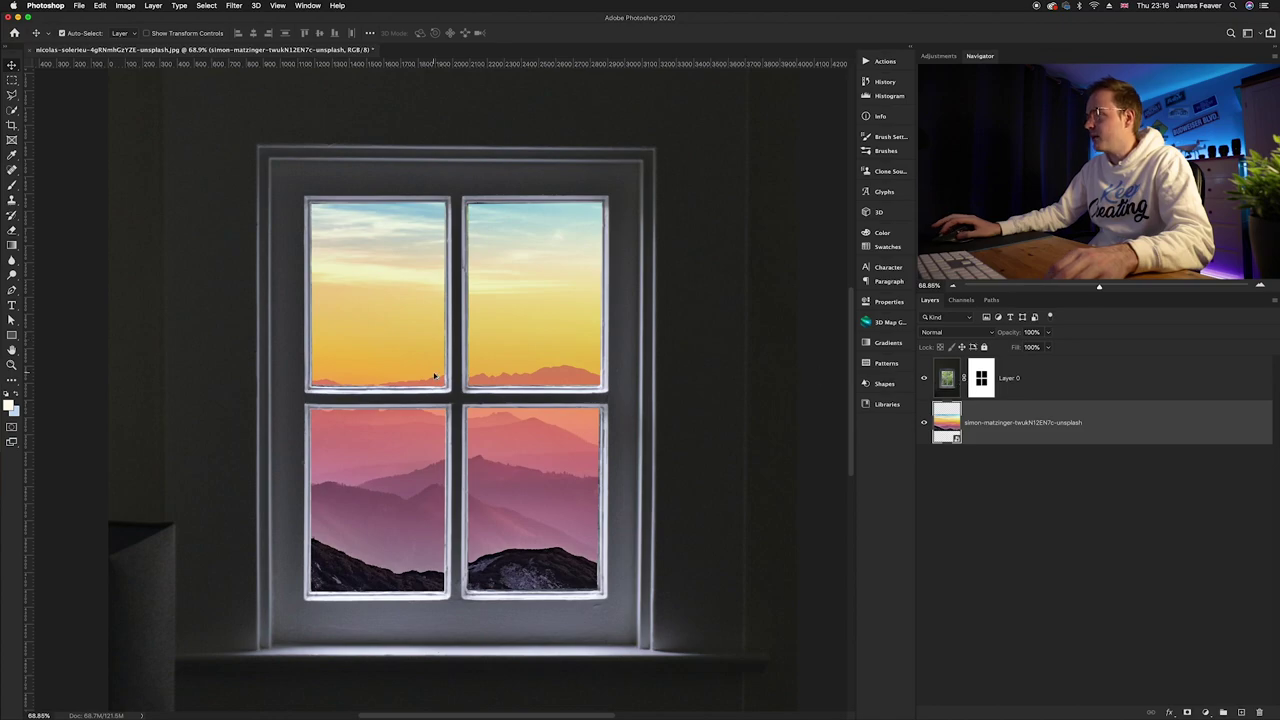
{"action": "scroll", "coordinate": [435, 377], "scroll_direction": "down", "scroll_amount": 3}
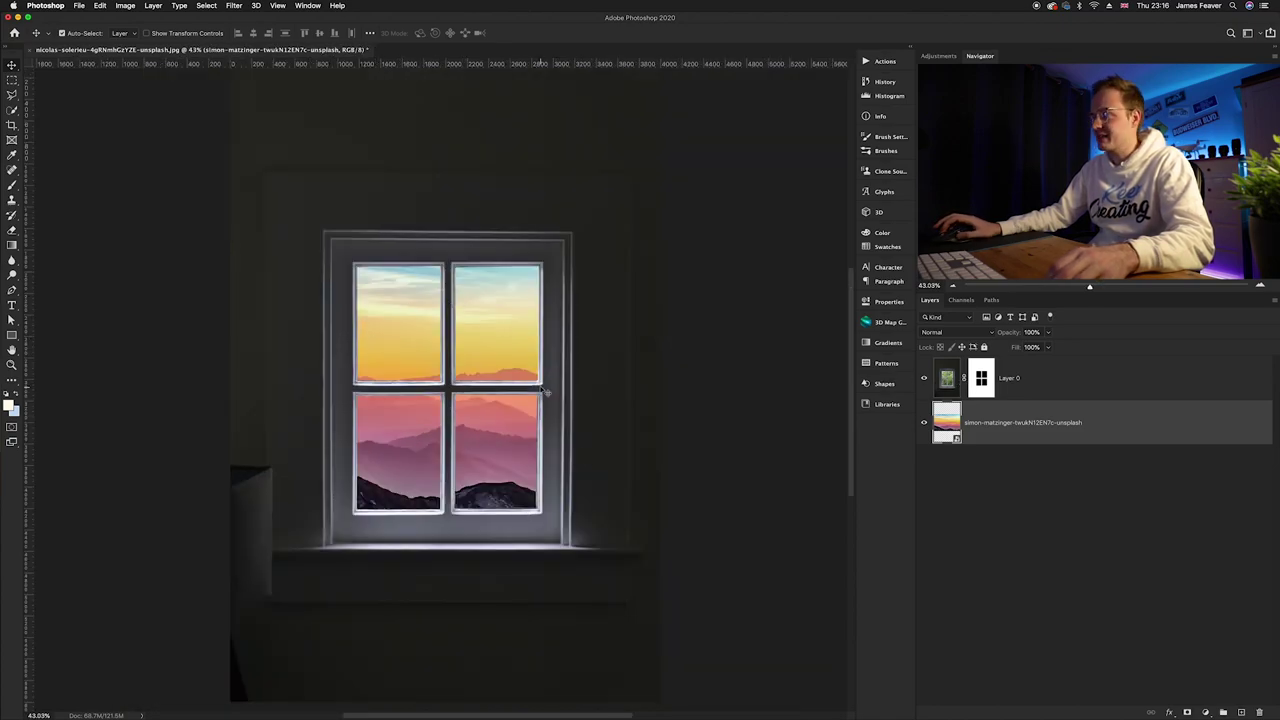
{"action": "scroll", "coordinate": [546, 390], "scroll_direction": "up", "scroll_amount": 3}
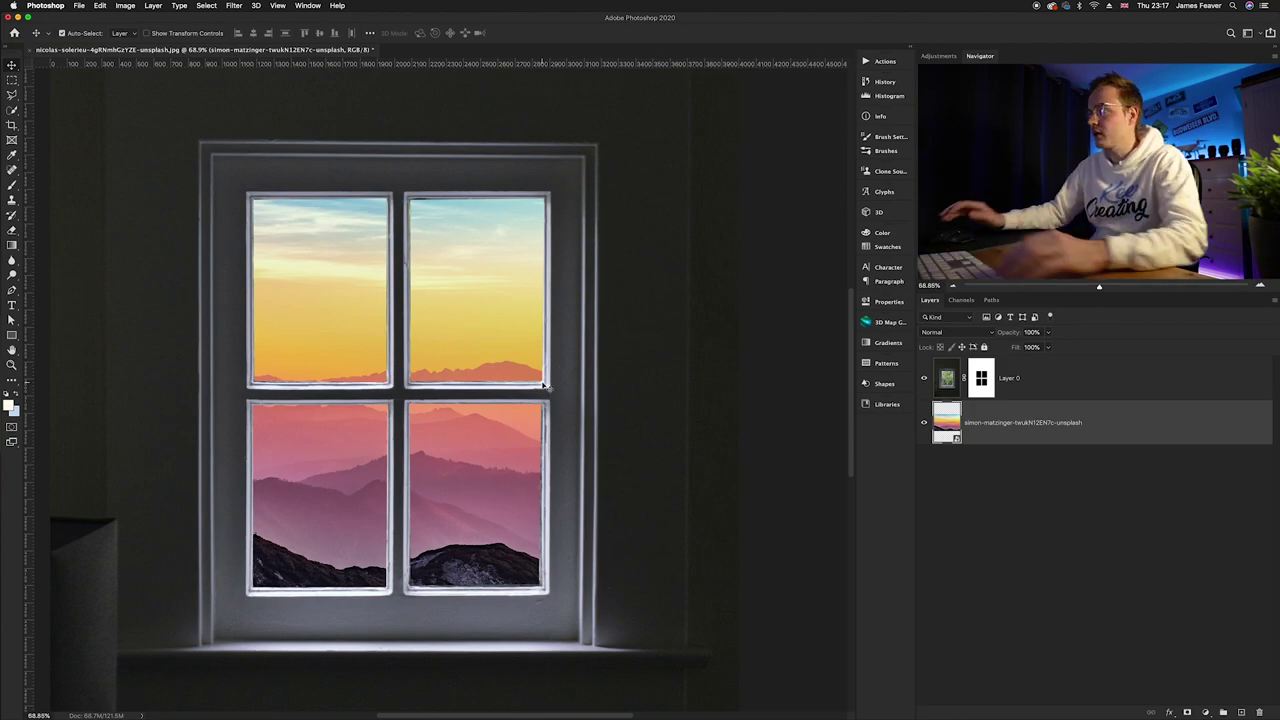
Delete Layer 0's layer mask so the green foliage shows in the panes again.
{"action": "right_click", "coordinate": [979, 381]}
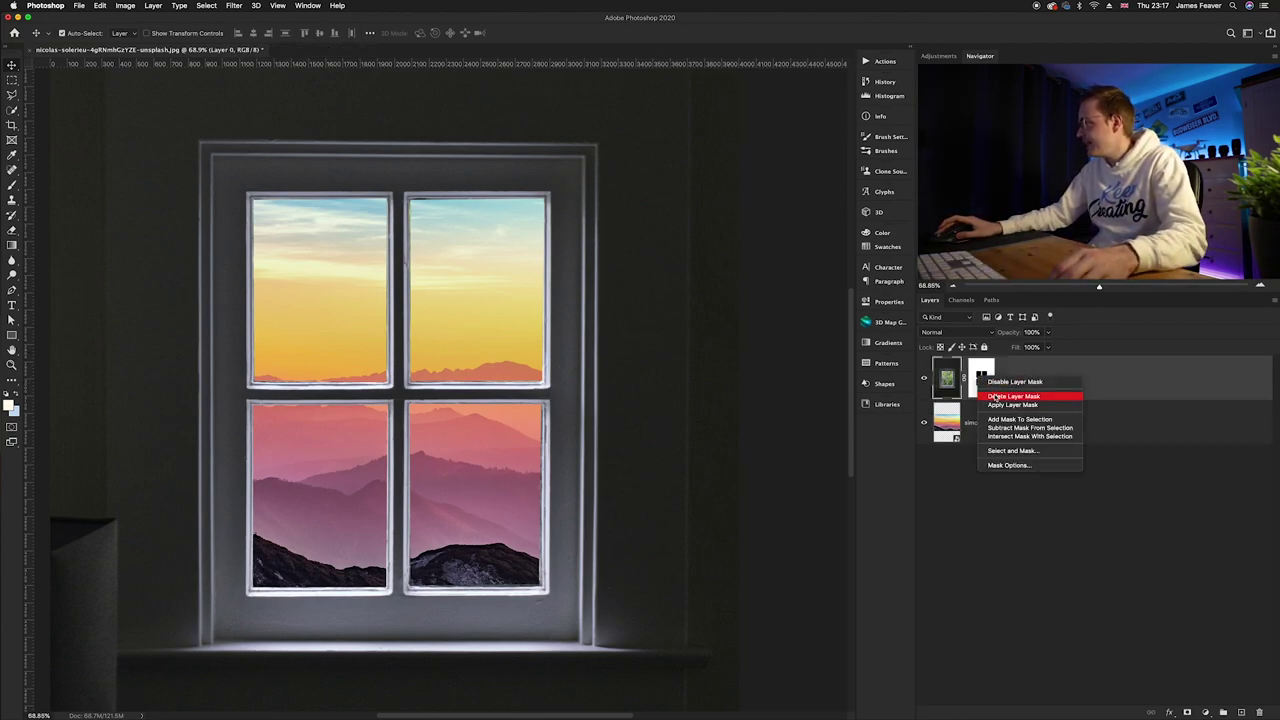
{"action": "left_click", "coordinate": [995, 397]}
{"action": "scroll", "coordinate": [335, 269], "scroll_direction": "up", "scroll_amount": 5}
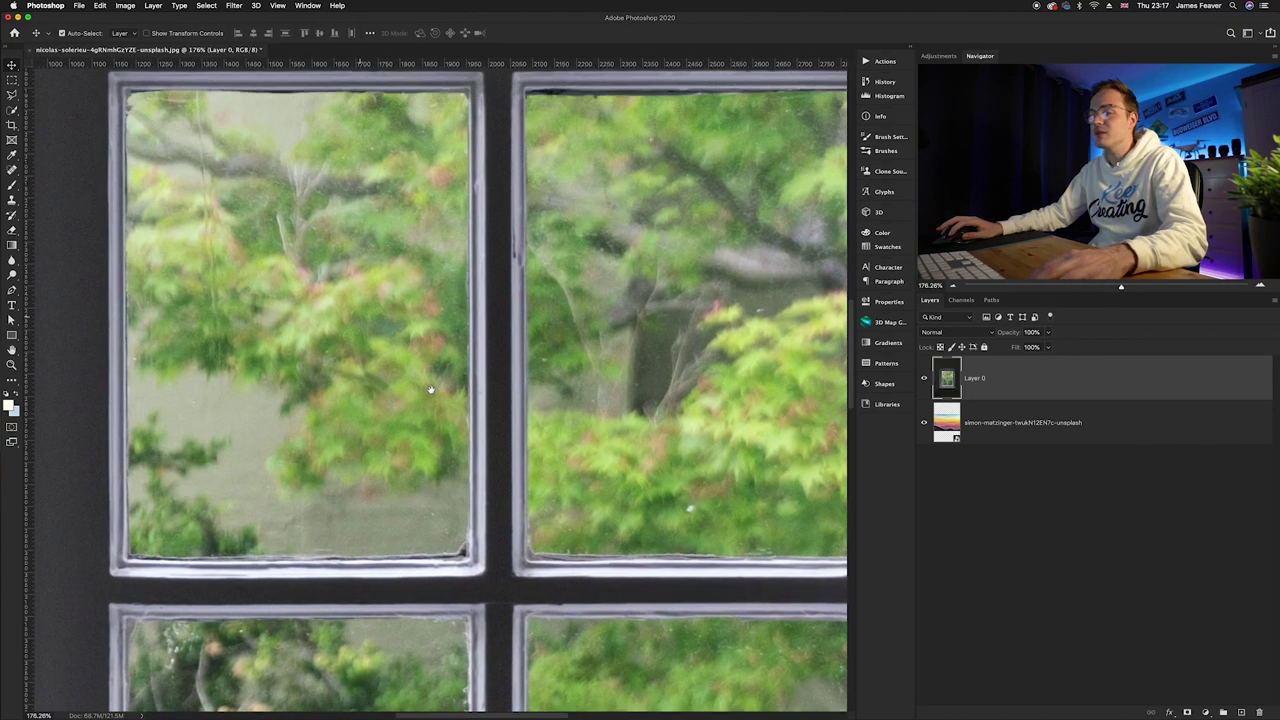
{"action": "scroll", "coordinate": [433, 394], "scroll_direction": "up", "scroll_amount": 3}
Switch to the Magnetic Lasso Tool from the lasso flyout.
{"action": "scroll", "coordinate": [437, 398], "scroll_direction": "left", "scroll_amount": 3}
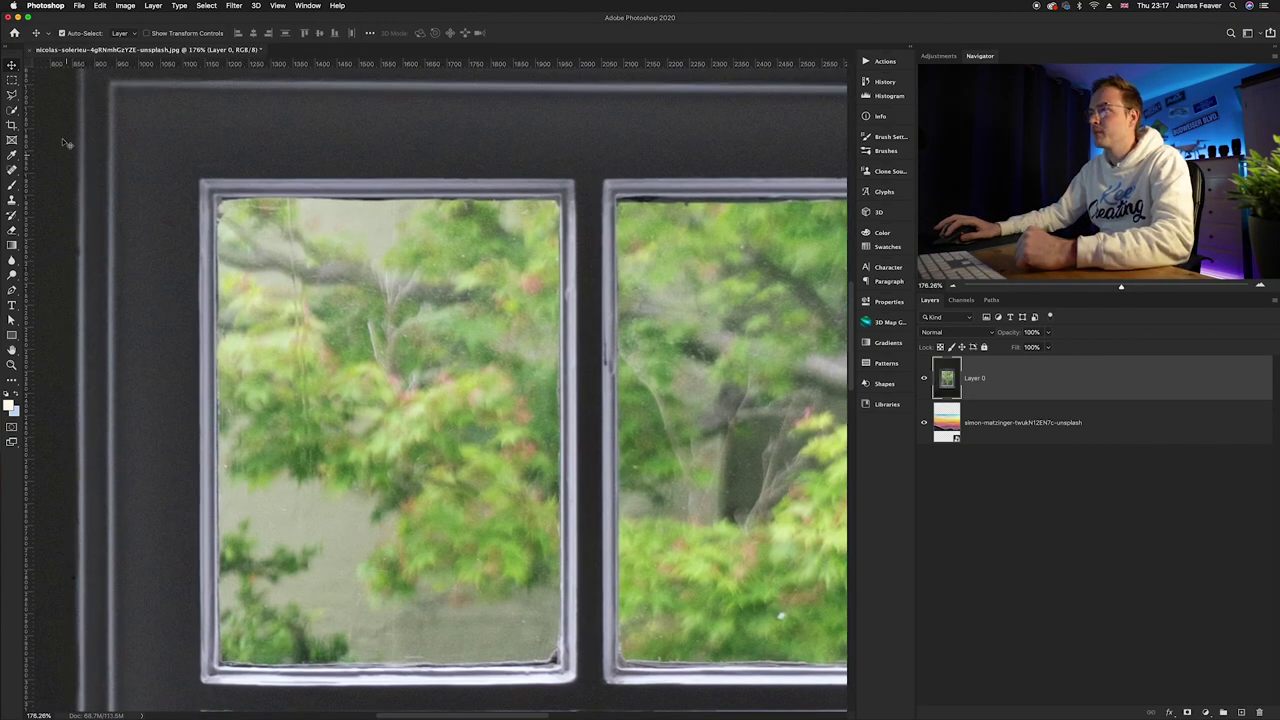
{"action": "left_click", "coordinate": [12, 111]}
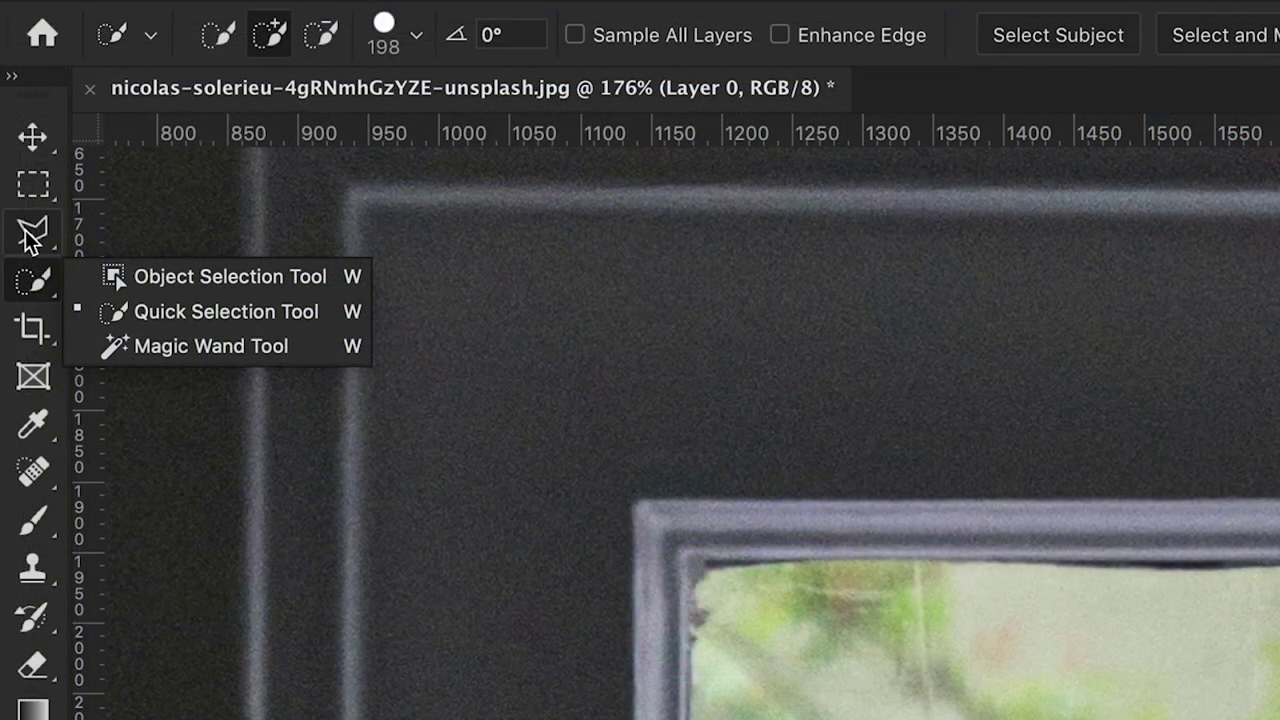
{"action": "left_click", "coordinate": [10, 94]}
{"action": "left_click", "coordinate": [206, 300]}
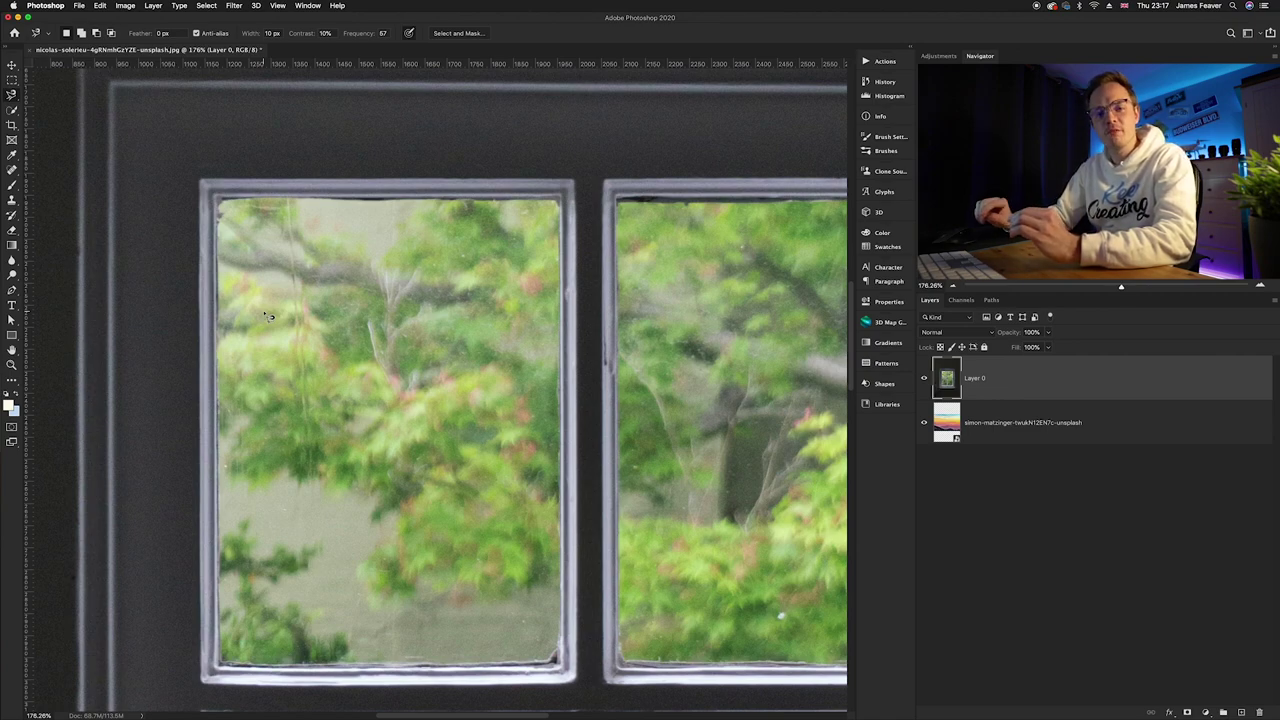
Trace the upper-left pane's inner frame edge with the Magnetic Lasso, closing at the start point.
{"action": "scroll", "coordinate": [256, 243], "scroll_direction": "up", "scroll_amount": 3}
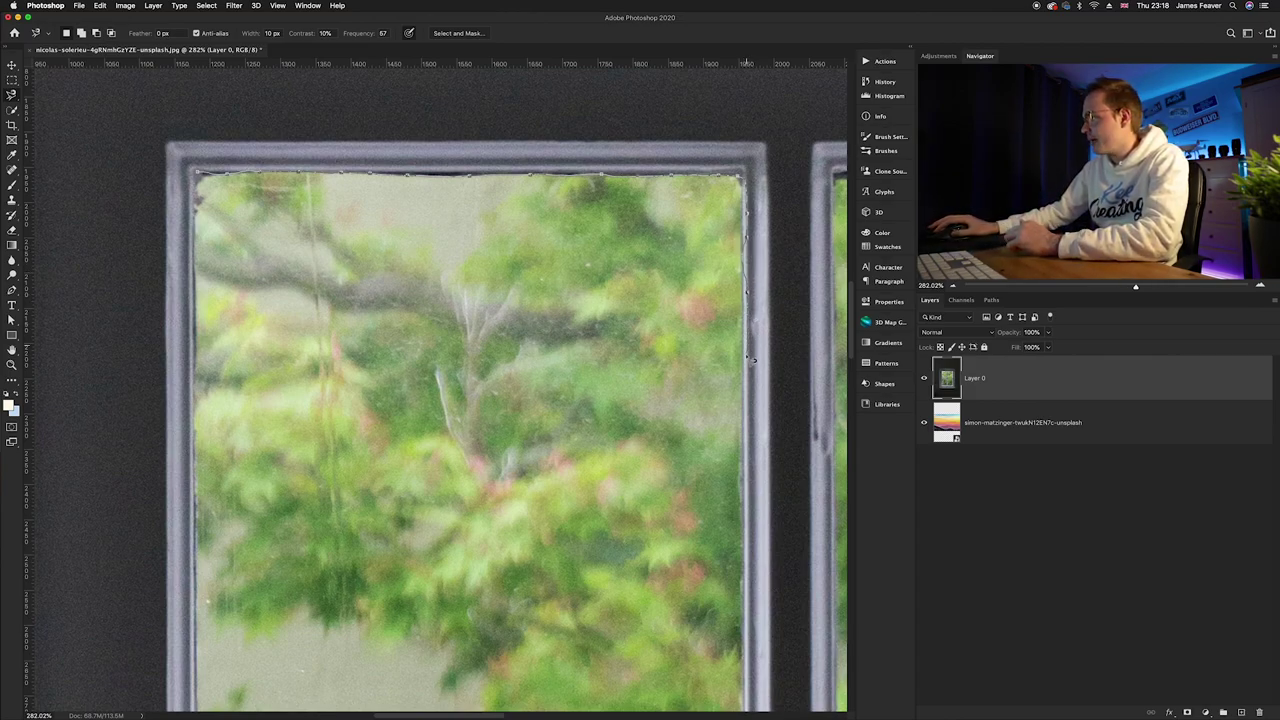
{"action": "scroll", "coordinate": [752, 350], "scroll_direction": "down", "scroll_amount": 5}
{"action": "scroll", "coordinate": [752, 360], "scroll_direction": "down", "scroll_amount": 4}
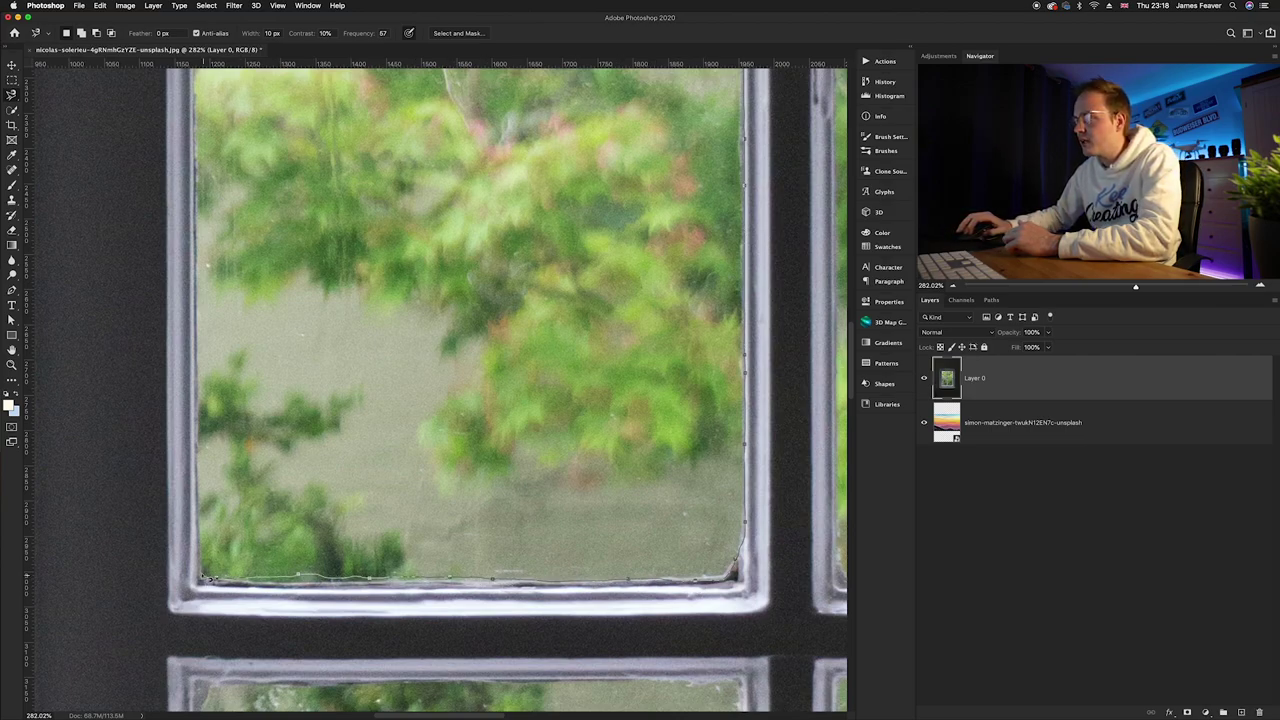
{"action": "scroll", "coordinate": [202, 300], "scroll_direction": "up", "scroll_amount": 5}
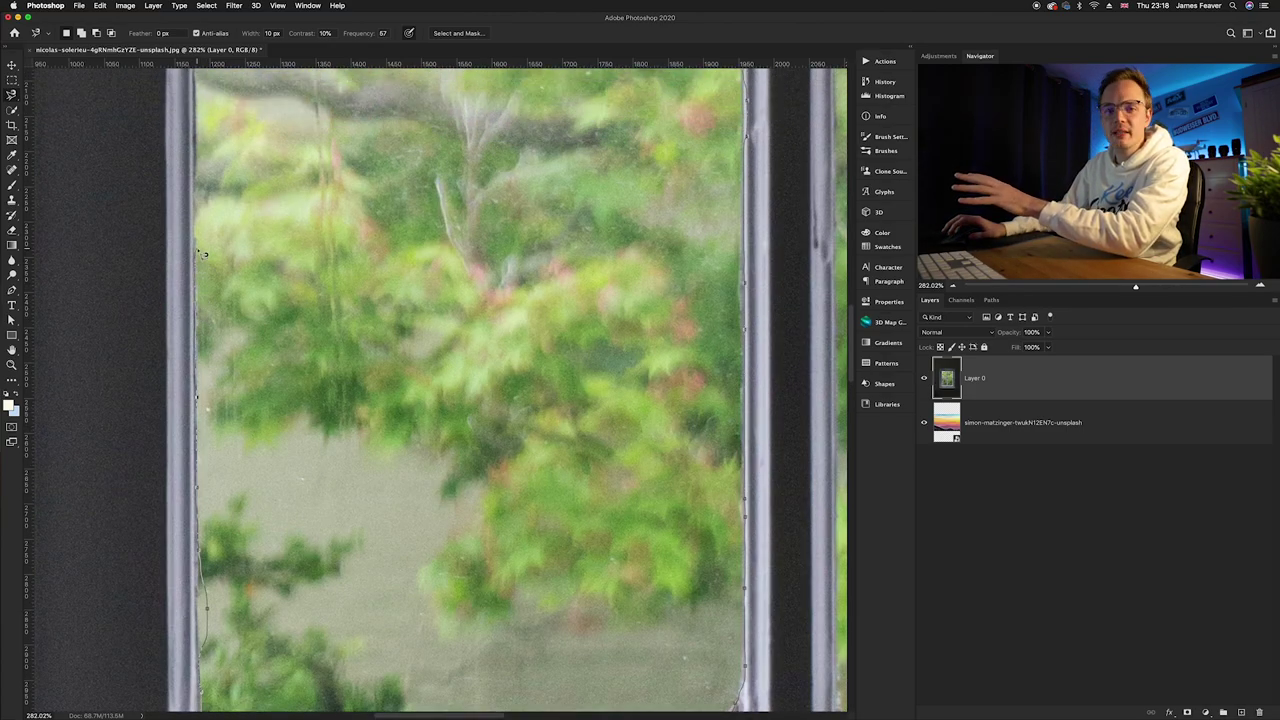
{"action": "scroll", "coordinate": [202, 254], "scroll_direction": "up", "scroll_amount": 5}
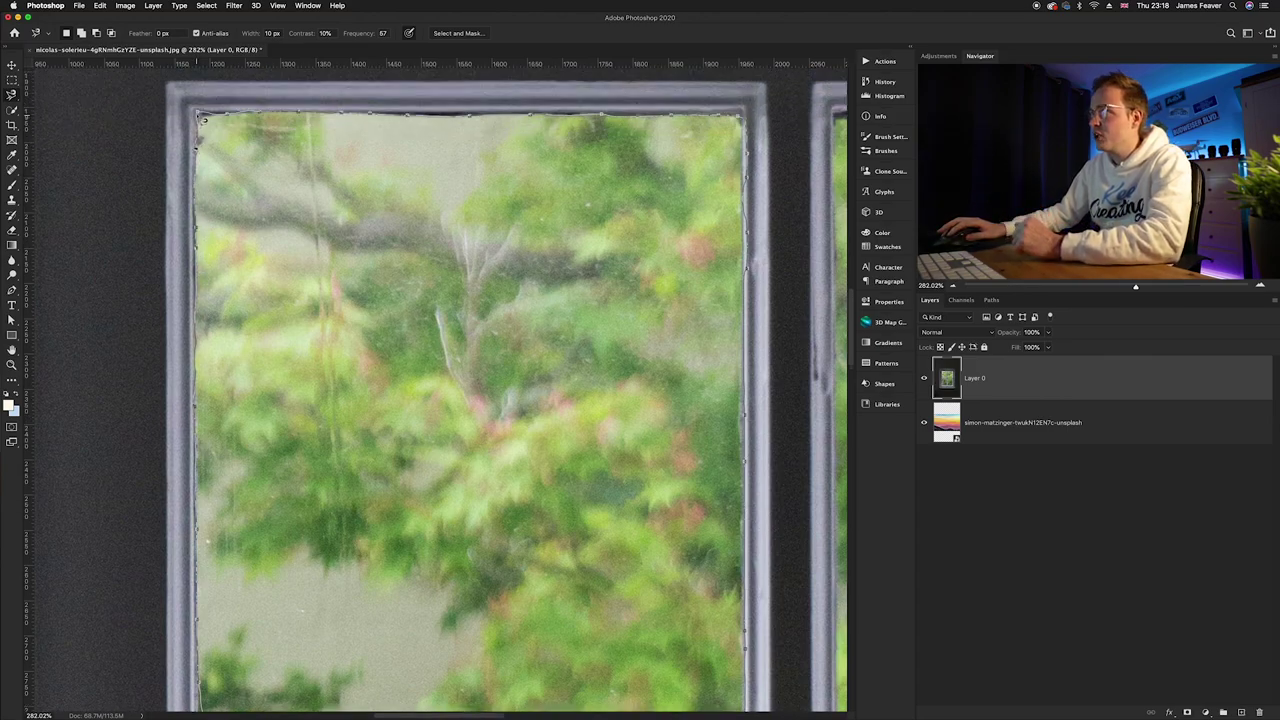
{"action": "left_click", "coordinate": [200, 115]}
{"action": "scroll", "coordinate": [447, 281], "scroll_direction": "down", "scroll_amount": 3}
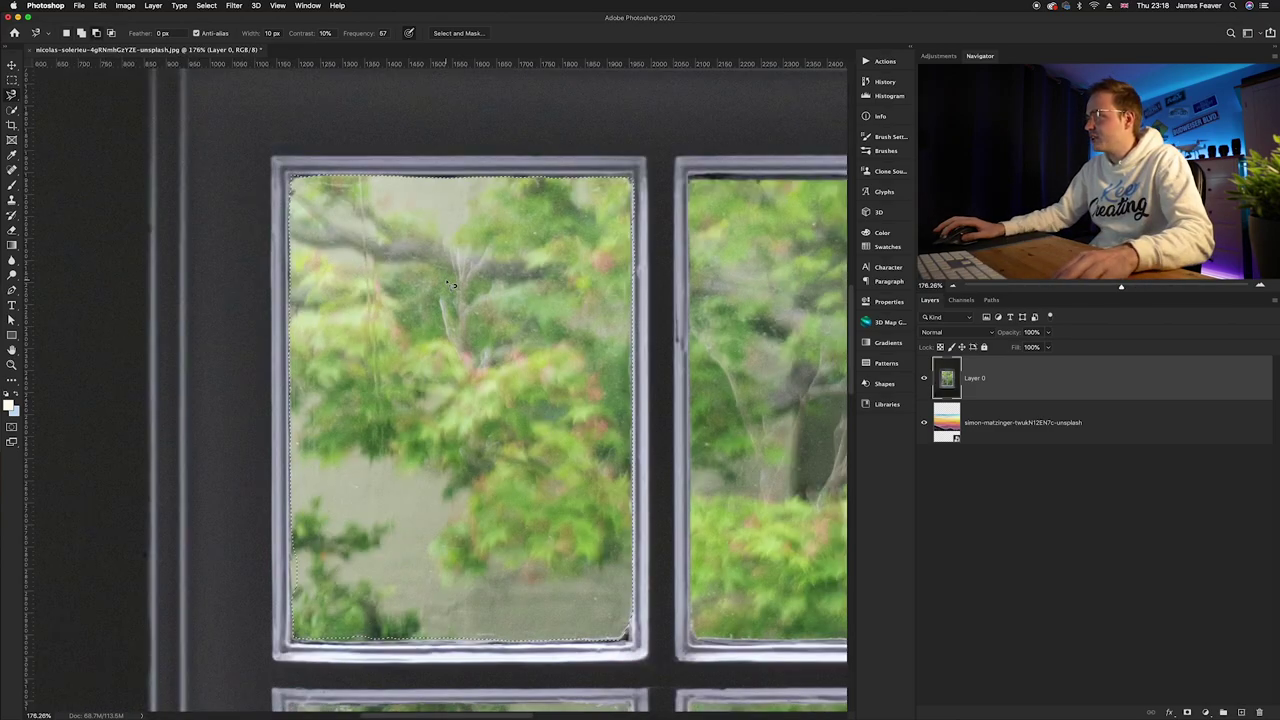
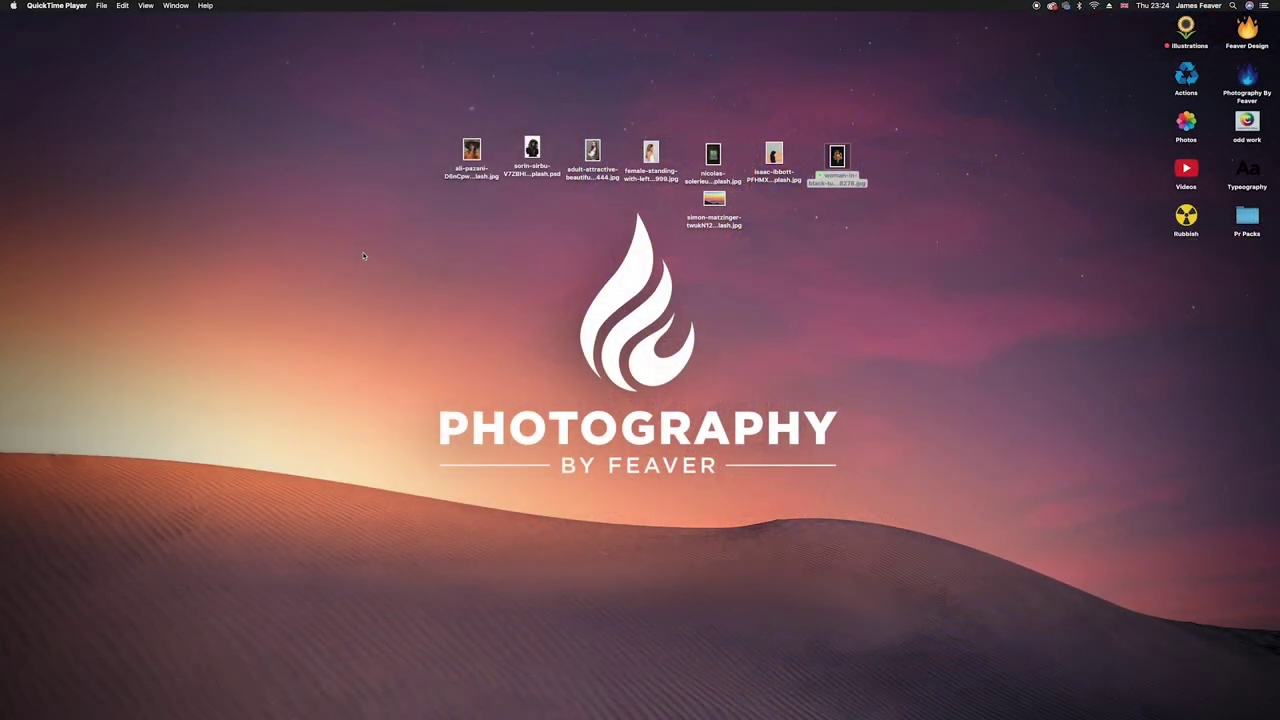
Open isaac-ibbott-PFHMXOxXxRo-unsplash.jpg from the desktop in Photoshop.
{"action": "left_click", "coordinate": [768, 158]}
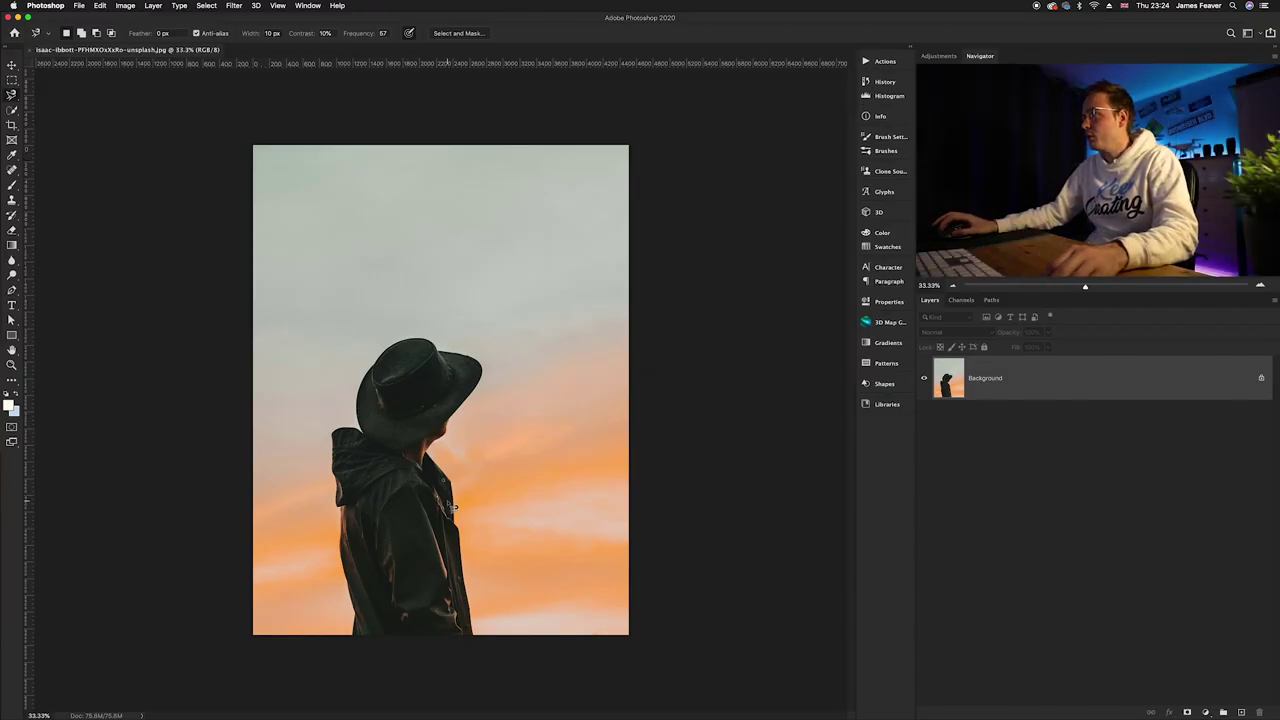
Zoom in on the bottom of the jacket edge and switch to the Pen tool.
{"action": "scroll", "coordinate": [455, 515], "scroll_direction": "up", "scroll_amount": 2}
{"action": "scroll", "coordinate": [451, 506], "scroll_direction": "down", "scroll_amount": 1}
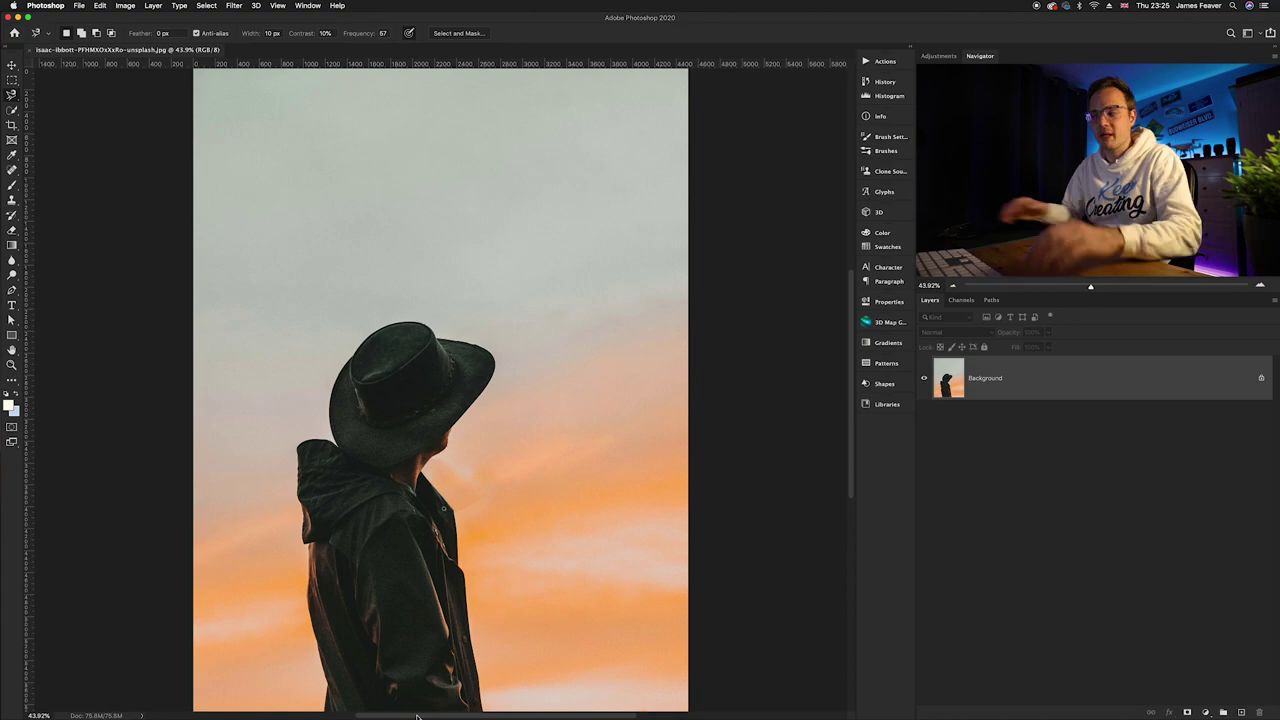
{"action": "scroll", "coordinate": [423, 514], "scroll_direction": "up", "scroll_amount": 5}
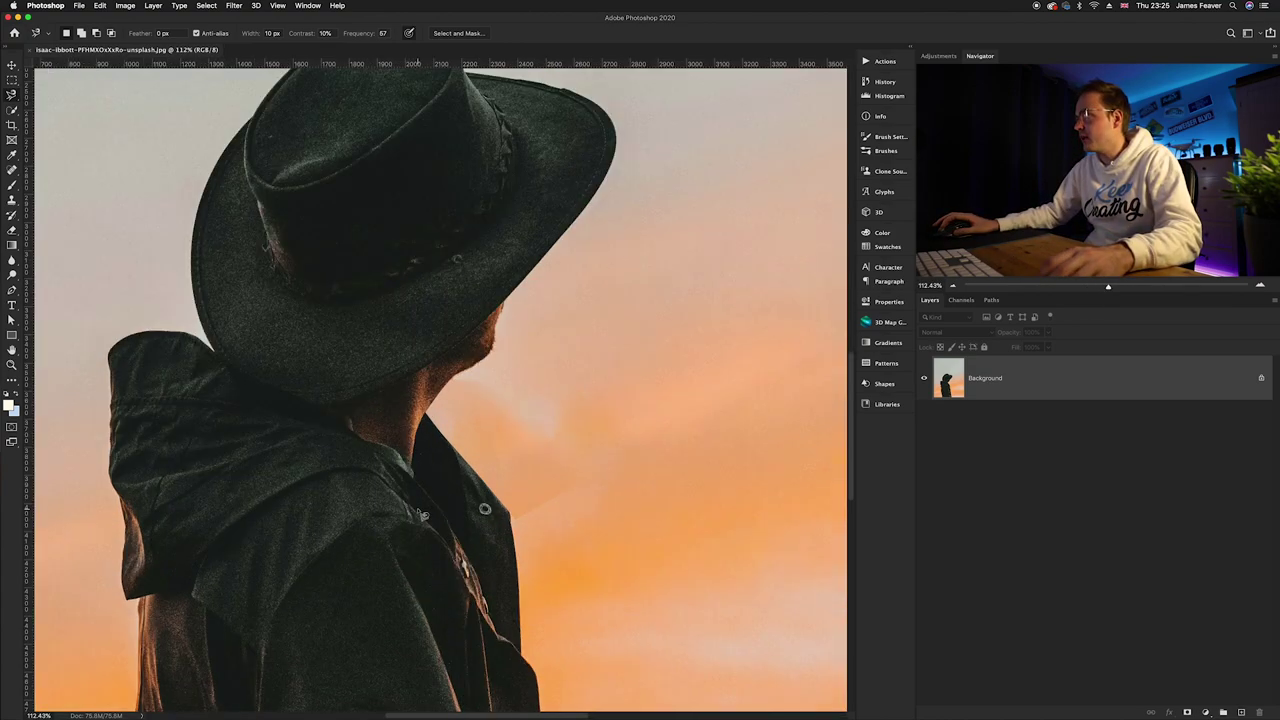
{"action": "scroll", "coordinate": [463, 291], "scroll_direction": "down", "scroll_amount": 1}
{"action": "scroll", "coordinate": [483, 394], "scroll_direction": "down", "scroll_amount": 3}
{"action": "scroll", "coordinate": [495, 400], "scroll_direction": "down", "scroll_amount": 5}
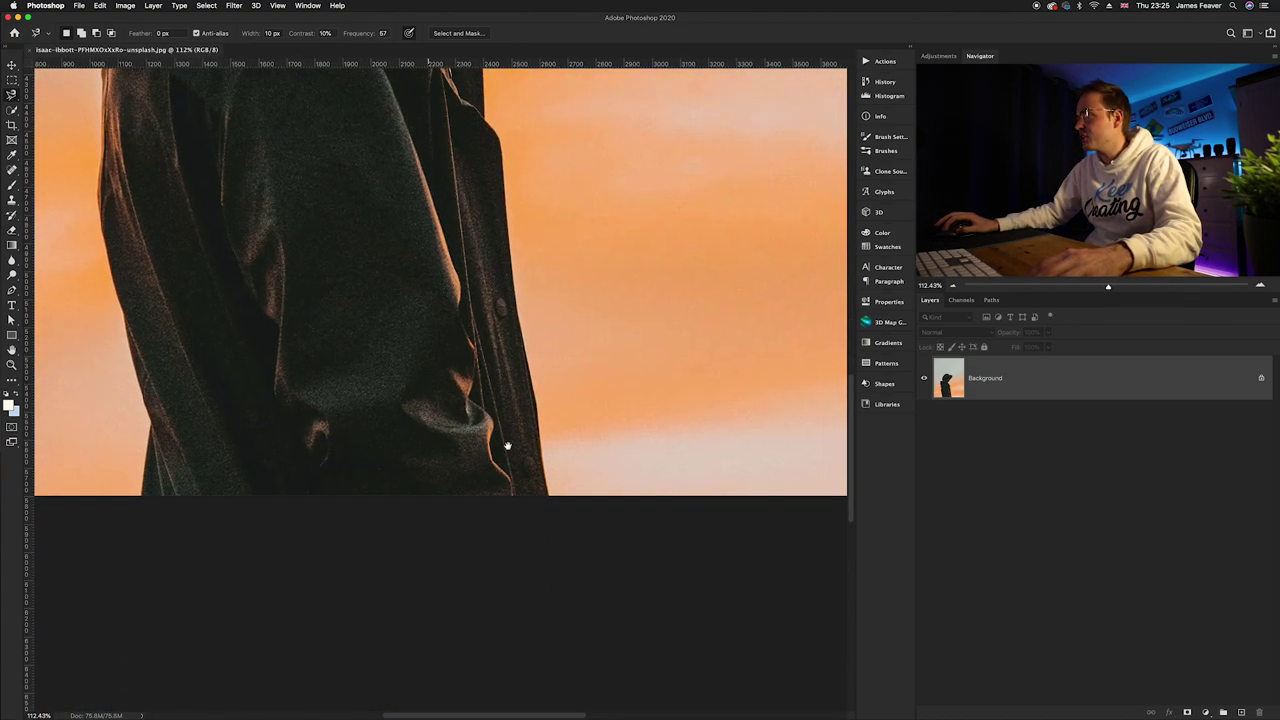
{"action": "scroll", "coordinate": [500, 423], "scroll_direction": "up", "scroll_amount": 6}
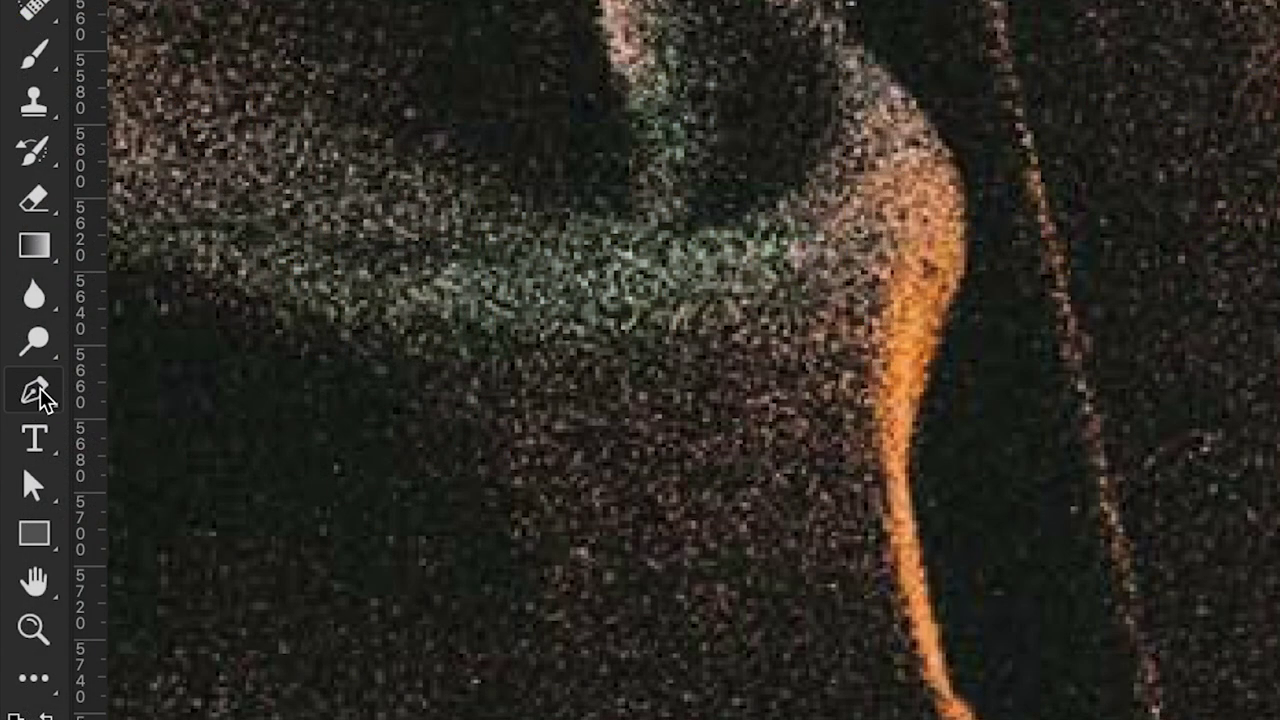
{"action": "left_click", "coordinate": [42, 392]}
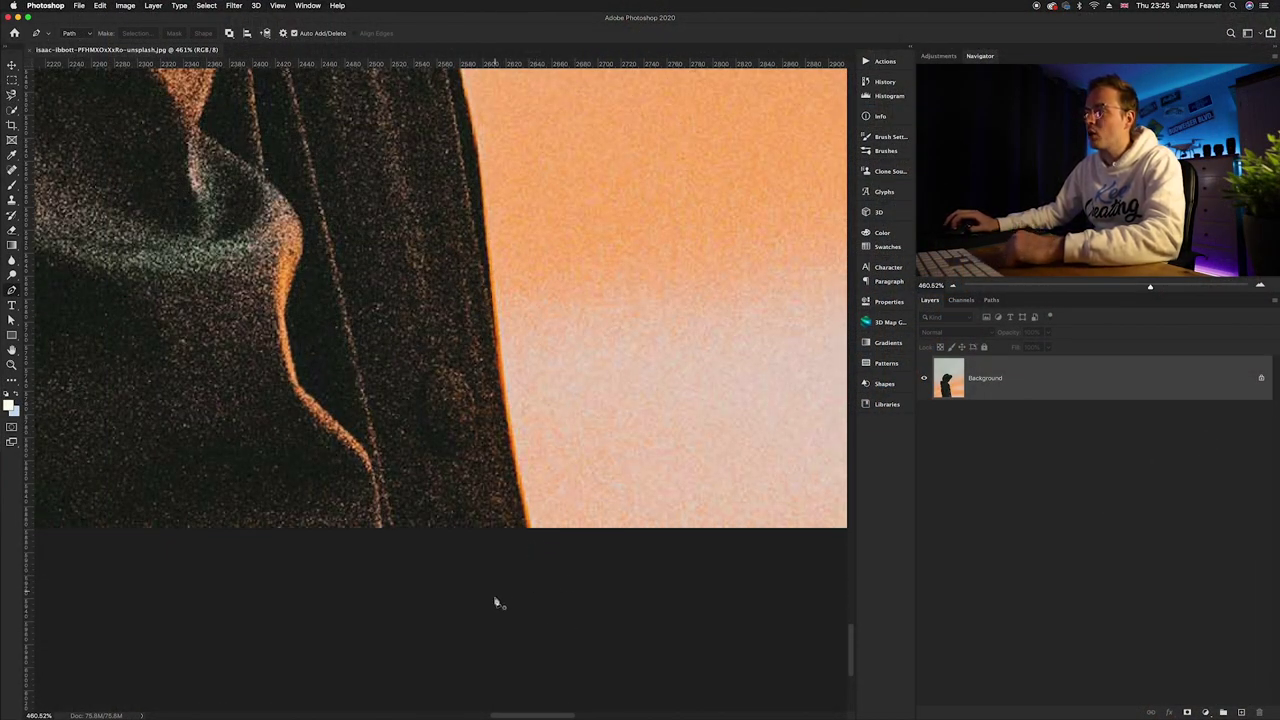
Start the path below the image and curve anchors up along the jacket's right edge.
{"action": "left_click", "coordinate": [536, 629]}
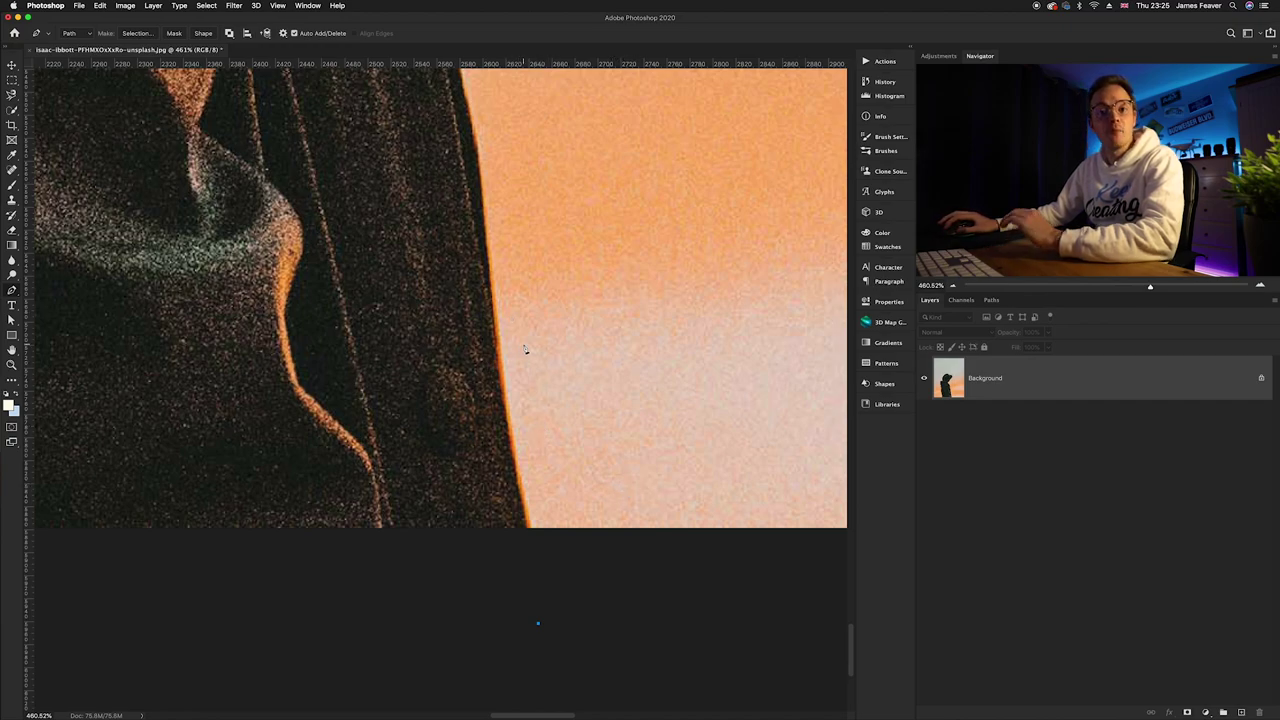
{"action": "left_click", "coordinate": [496, 341]}
{"action": "left_click_drag", "start_coordinate": [498, 340], "coordinate": [480, 228]}
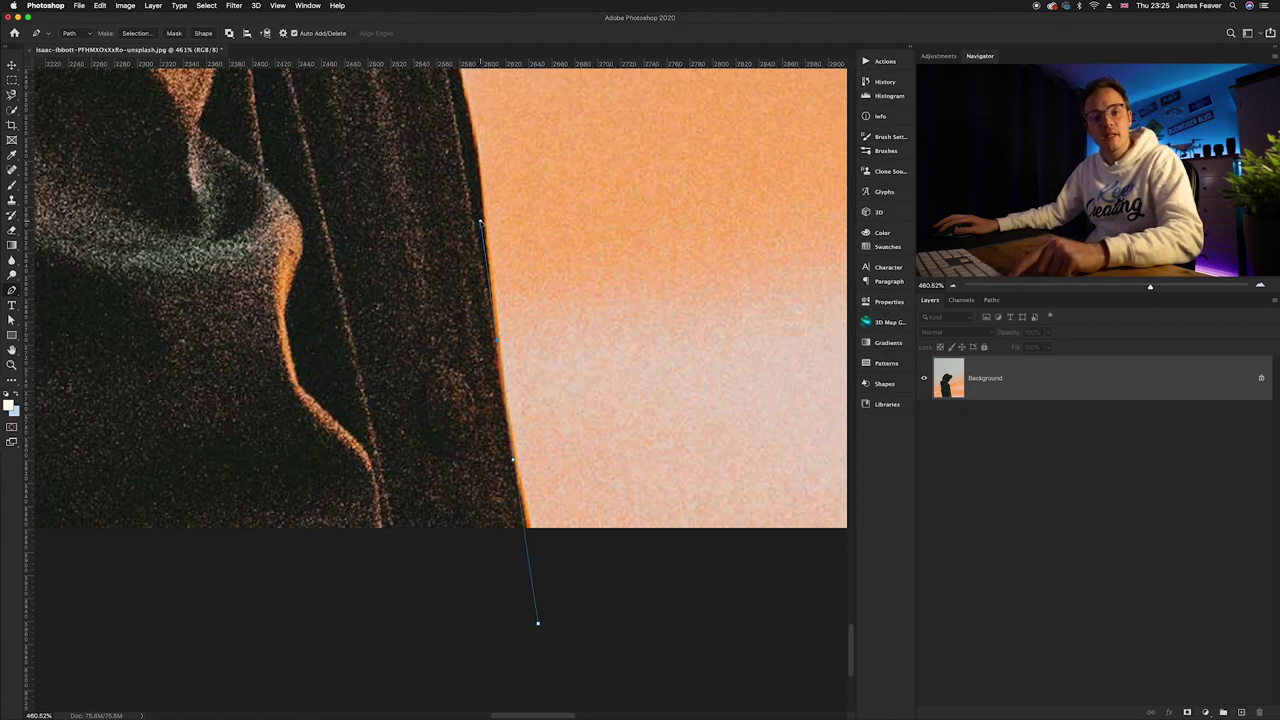
{"action": "mouse_move", "coordinate": [481, 222]}
{"action": "left_mouse_down"}
{"action": "mouse_move", "coordinate": [500, 214]}
{"action": "mouse_move", "coordinate": [580, 277]}
{"action": "mouse_move", "coordinate": [430, 430]}
{"action": "mouse_move", "coordinate": [588, 211]}
{"action": "mouse_move", "coordinate": [523, 326]}
{"action": "mouse_move", "coordinate": [529, 209]}
{"action": "mouse_move", "coordinate": [543, 197]}
{"action": "mouse_move", "coordinate": [475, 206]}
{"action": "left_mouse_up"}
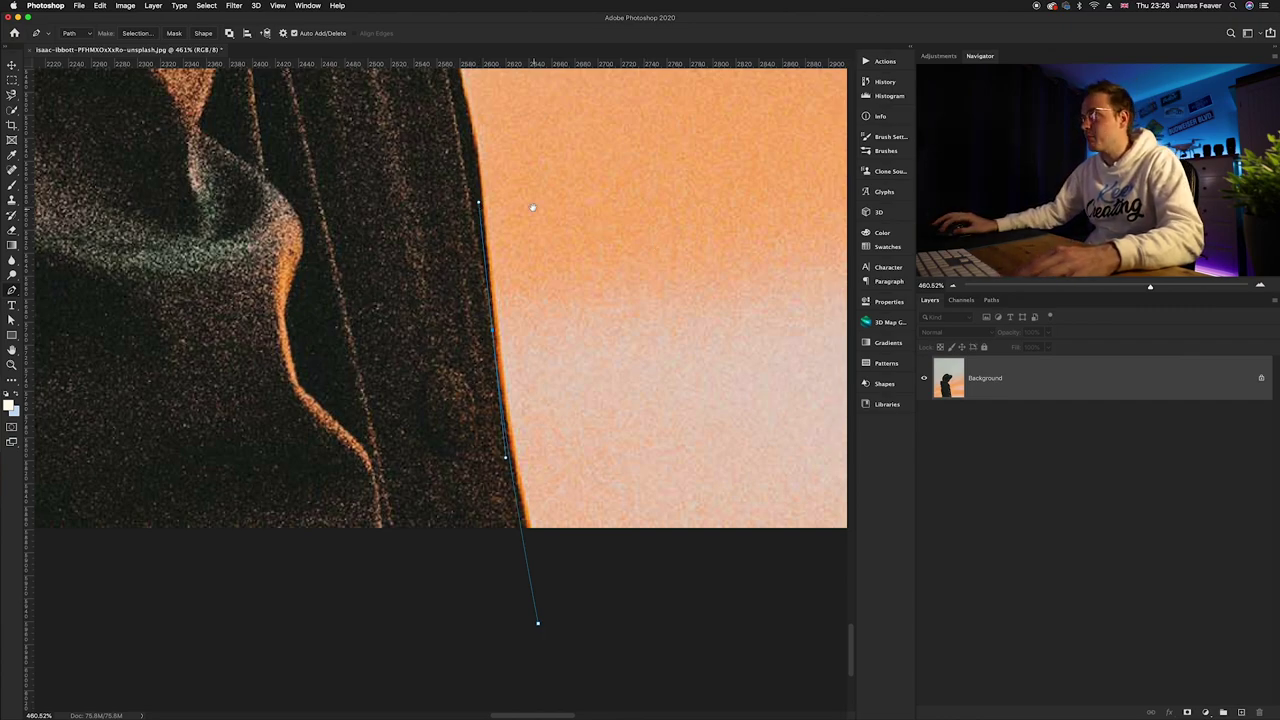
Add several anchors further up the jacket's straight right edge.
{"action": "scroll", "coordinate": [545, 385], "scroll_direction": "up", "scroll_amount": 3}
{"action": "scroll", "coordinate": [540, 350], "scroll_direction": "down", "scroll_amount": 2}
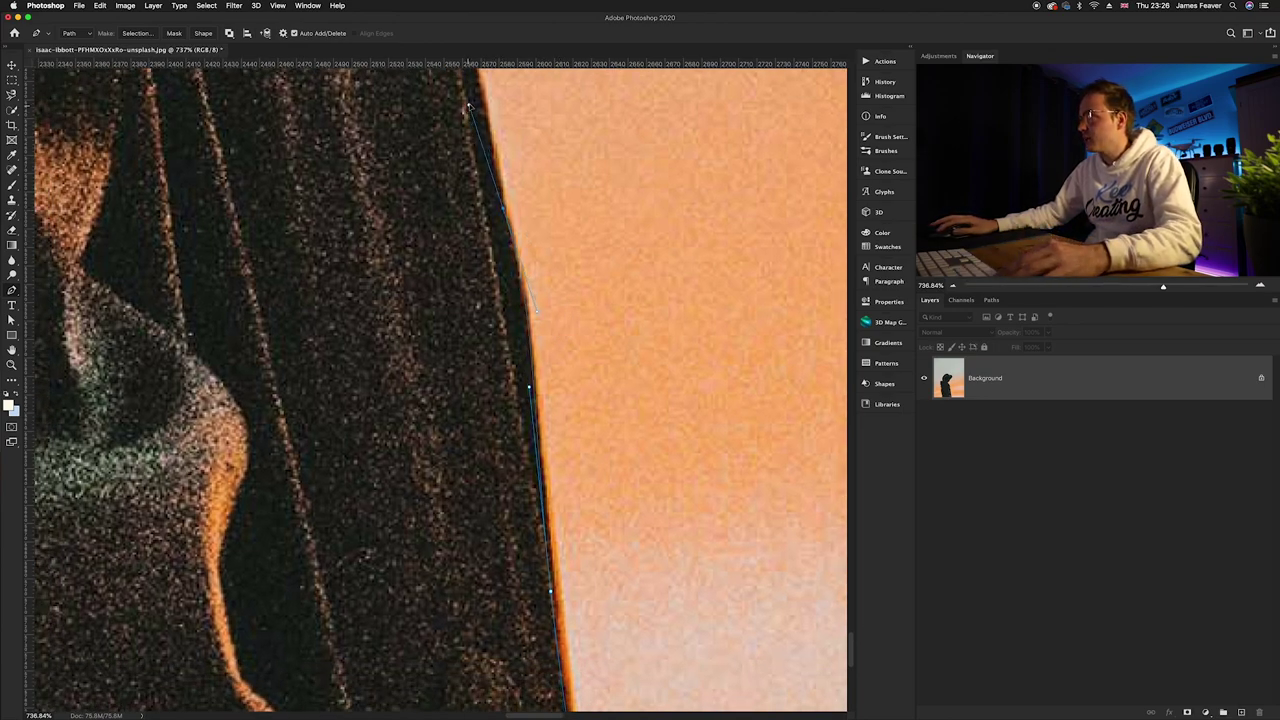
{"action": "scroll", "coordinate": [460, 100], "scroll_direction": "up", "scroll_amount": 2}
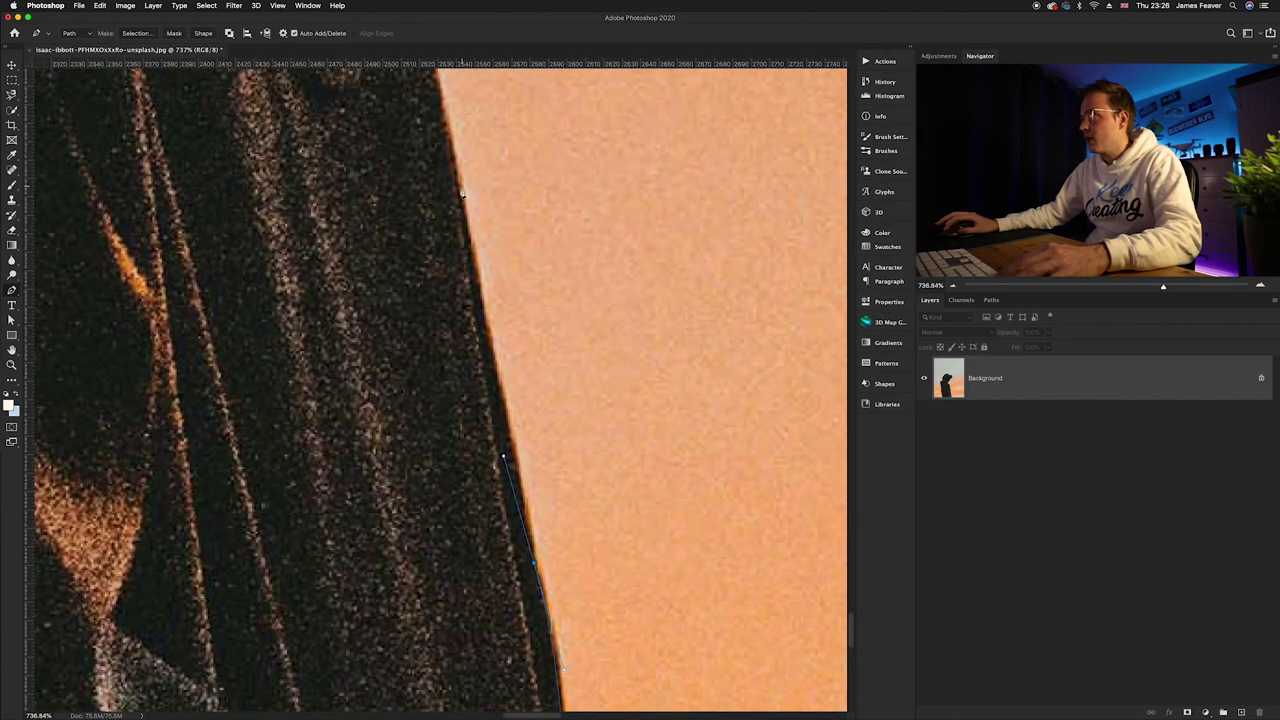
{"action": "left_click", "coordinate": [460, 192]}
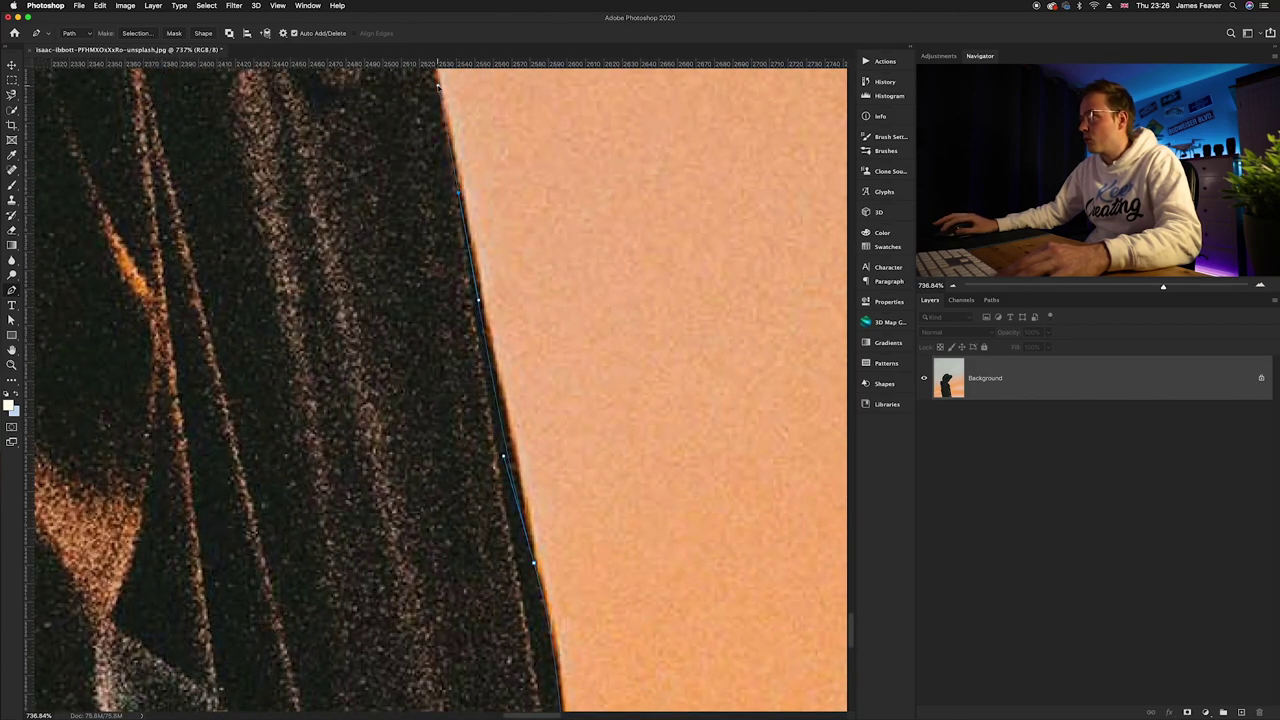
{"action": "scroll", "coordinate": [460, 180], "scroll_direction": "up", "scroll_amount": 2}
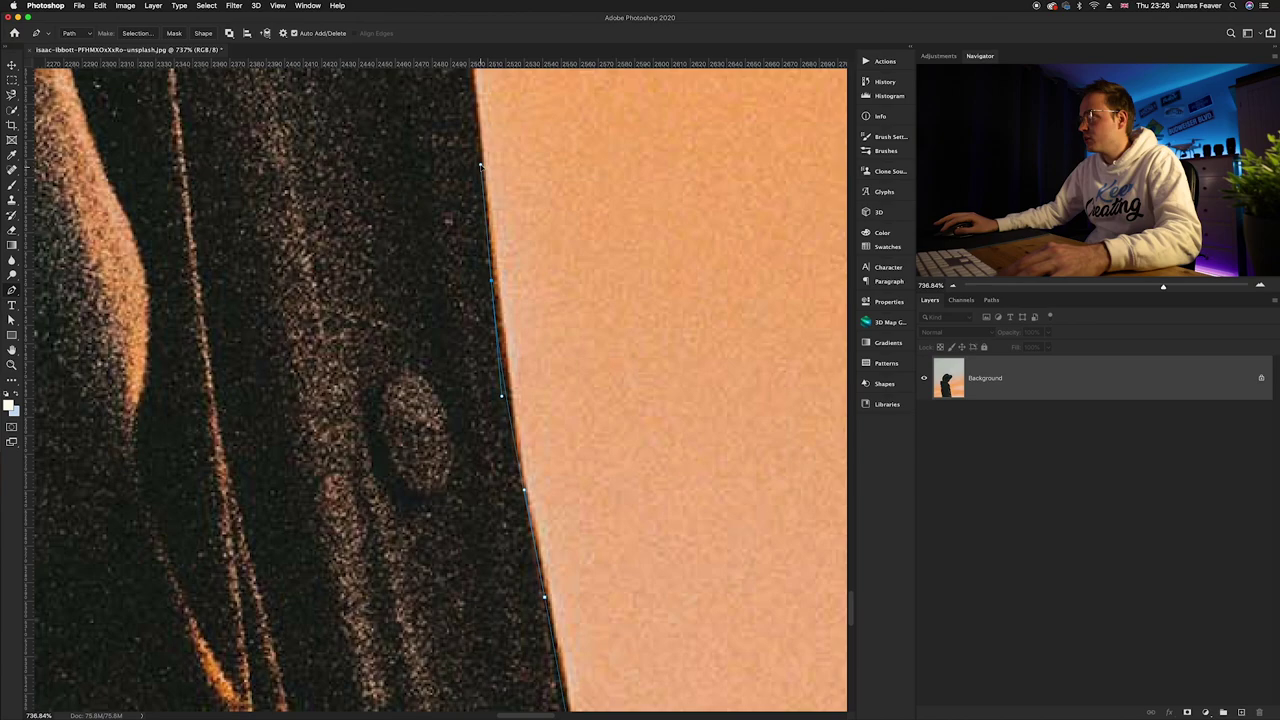
{"action": "scroll", "coordinate": [484, 189], "scroll_direction": "down", "scroll_amount": 8}
{"action": "left_click", "coordinate": [464, 160]}
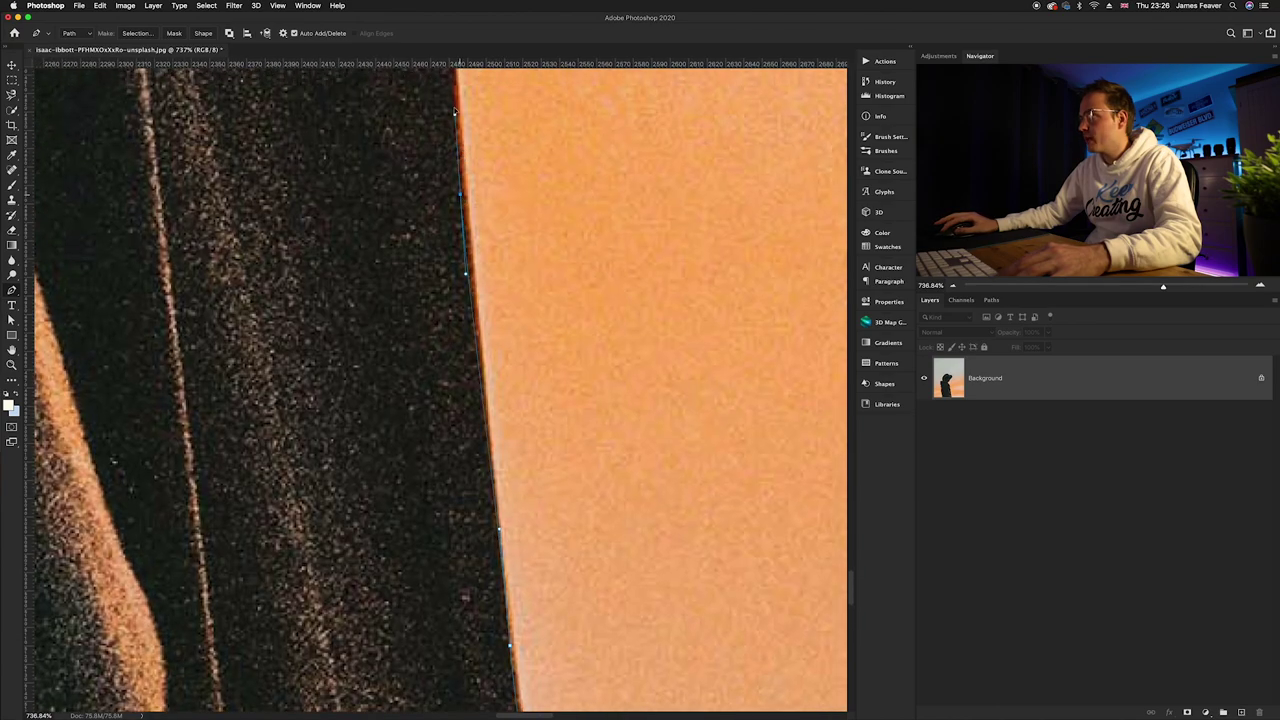
{"action": "scroll", "coordinate": [451, 86], "scroll_direction": "up", "scroll_amount": 6}
{"action": "left_click", "coordinate": [467, 343]}
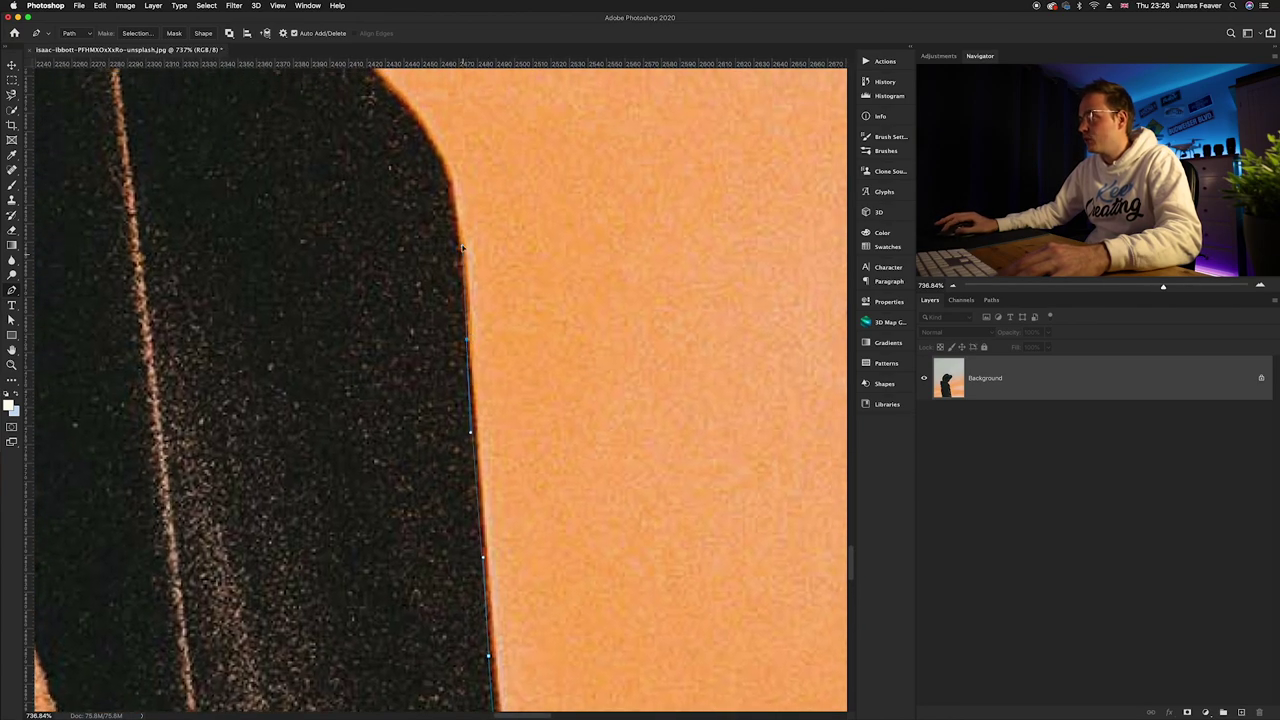
{"action": "left_click", "coordinate": [462, 250]}
Place a curved anchor higher up the edge and pan to the next stretch.
{"action": "scroll", "coordinate": [462, 250], "scroll_direction": "up", "scroll_amount": 5}
{"action": "scroll", "coordinate": [462, 250], "scroll_direction": "left", "scroll_amount": 3}
{"action": "left_click", "coordinate": [551, 427]}
{"action": "left_click_drag", "start_coordinate": [551, 427], "coordinate": [520, 370]}
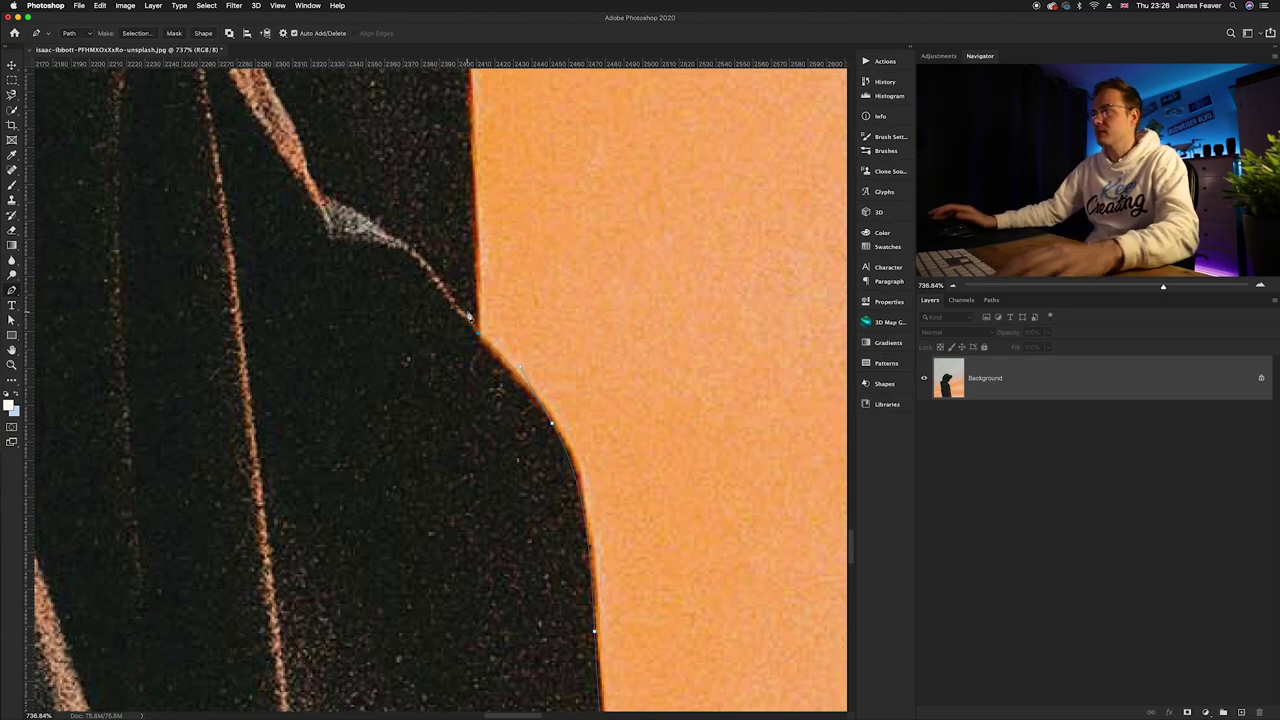
{"action": "scroll", "coordinate": [470, 320], "scroll_direction": "up", "scroll_amount": 3}
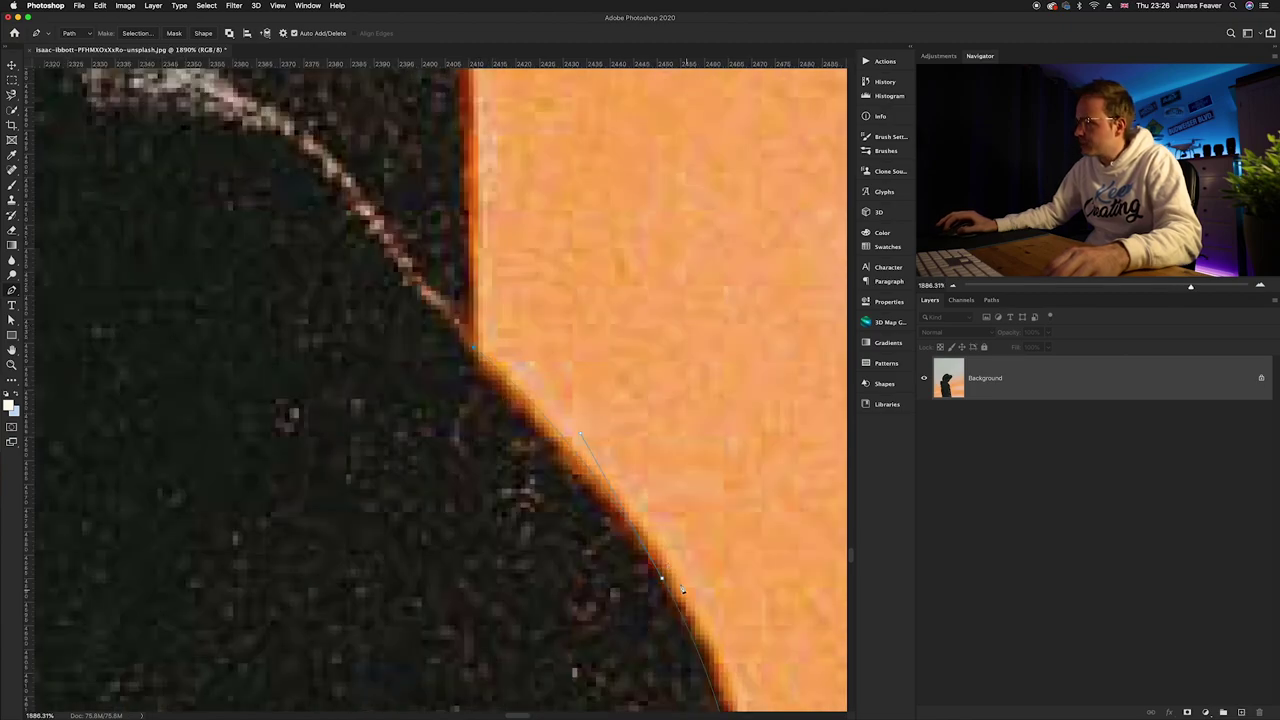
{"action": "scroll", "coordinate": [505, 208], "scroll_direction": "up", "scroll_amount": 5}
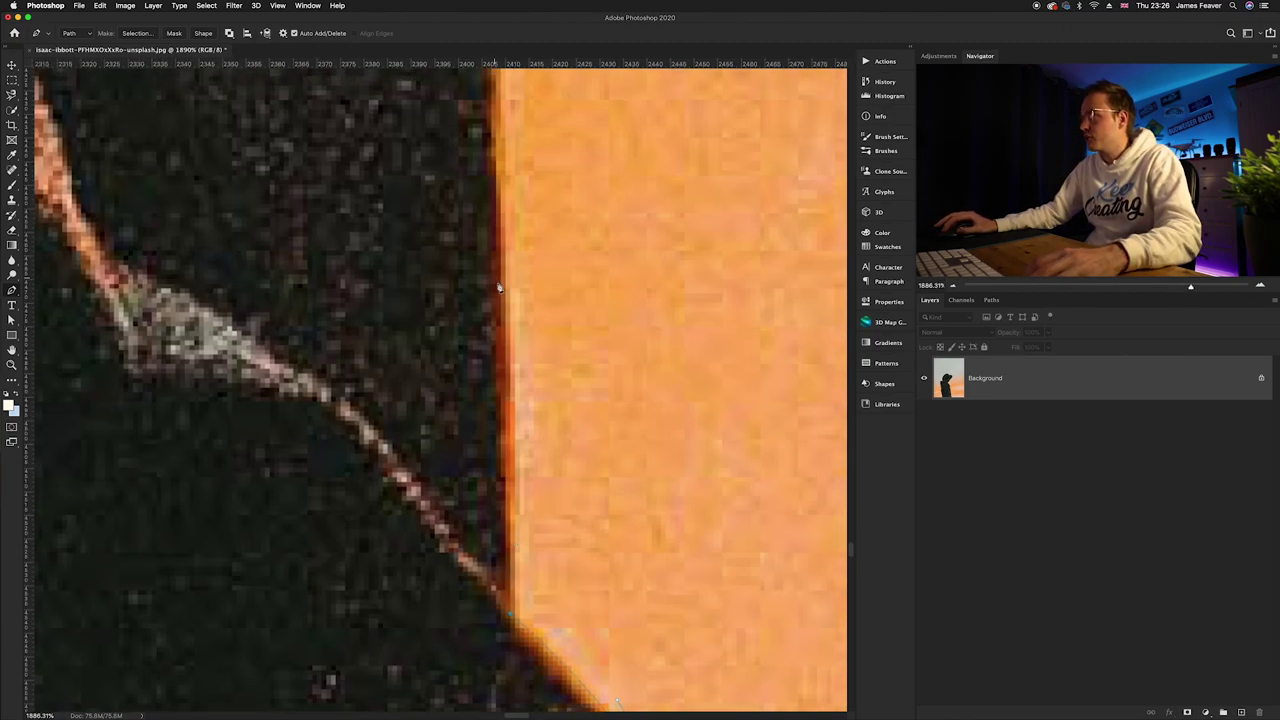
{"action": "scroll", "coordinate": [505, 300], "scroll_direction": "up", "scroll_amount": 4}
{"action": "scroll", "coordinate": [505, 422], "scroll_direction": "up", "scroll_amount": 1}
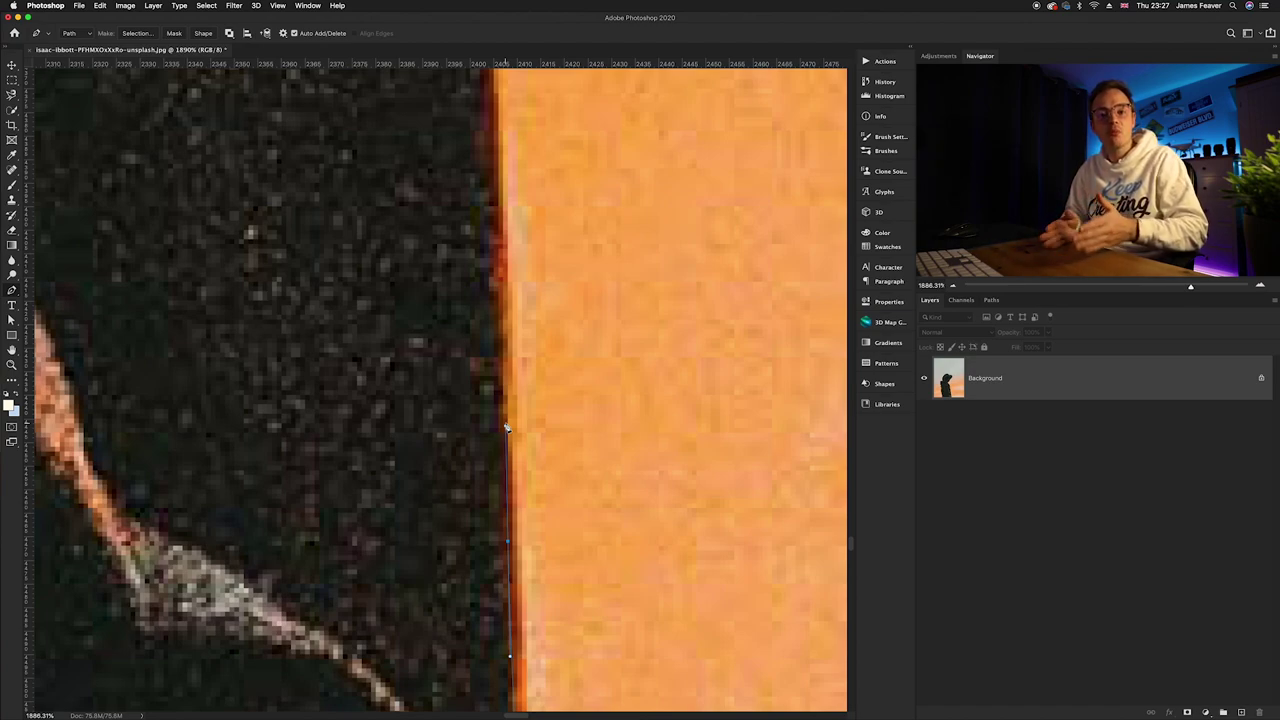
{"action": "left_click_drag", "start_coordinate": [498, 498], "coordinate": [491, 451]}
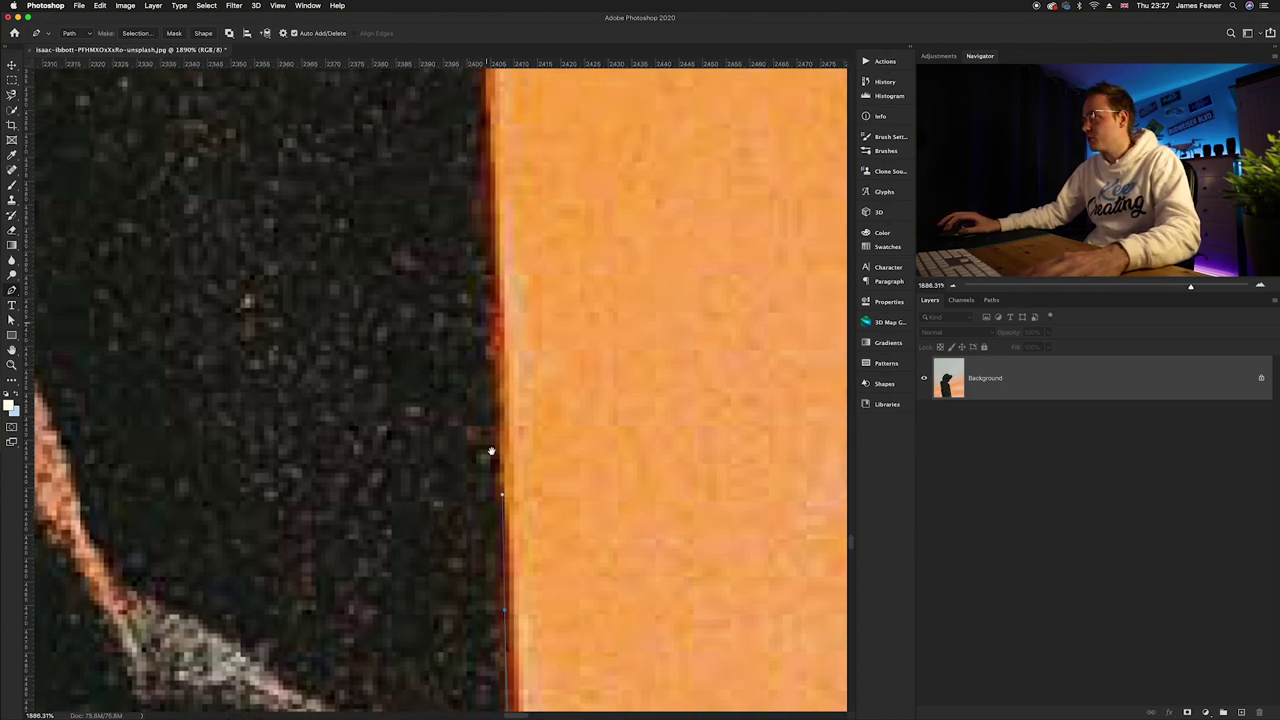
Add a curved anchor at the hoodie's shoulder corner.
{"action": "scroll", "coordinate": [491, 451], "scroll_direction": "up", "scroll_amount": 3}
{"action": "scroll", "coordinate": [487, 190], "scroll_direction": "up", "scroll_amount": 2}
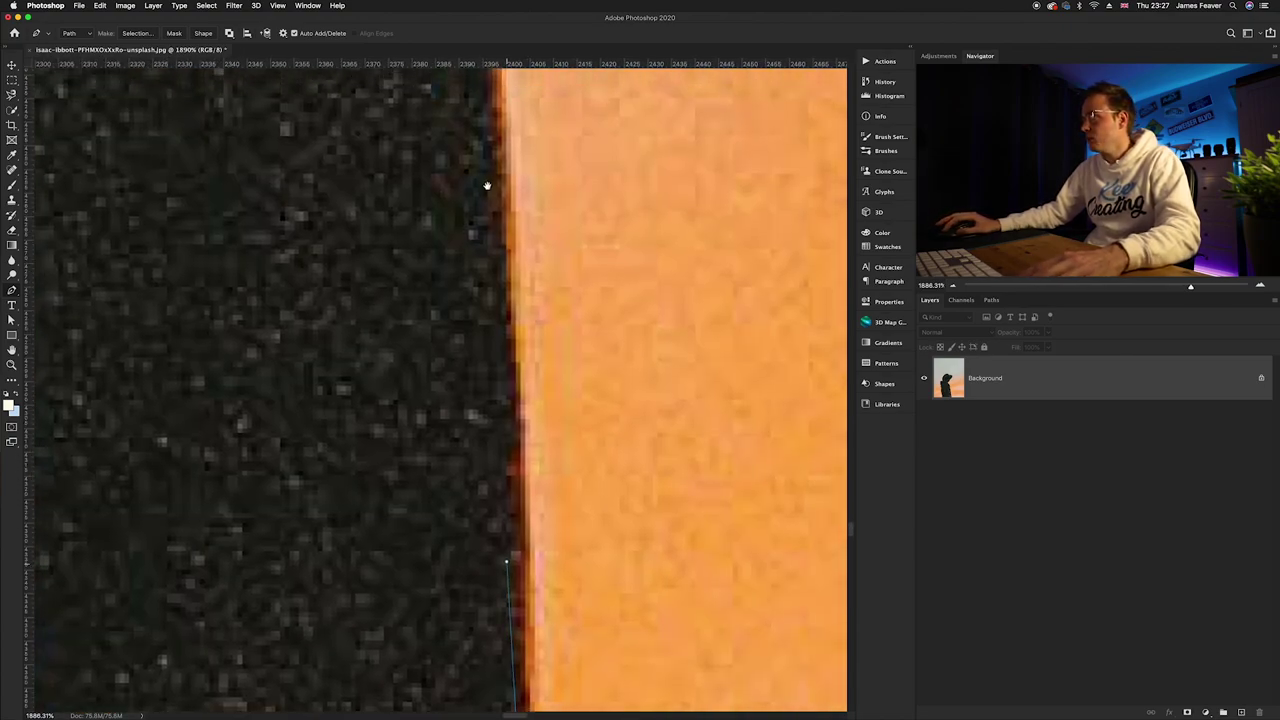
{"action": "scroll", "coordinate": [486, 251], "scroll_direction": "down", "scroll_amount": 5}
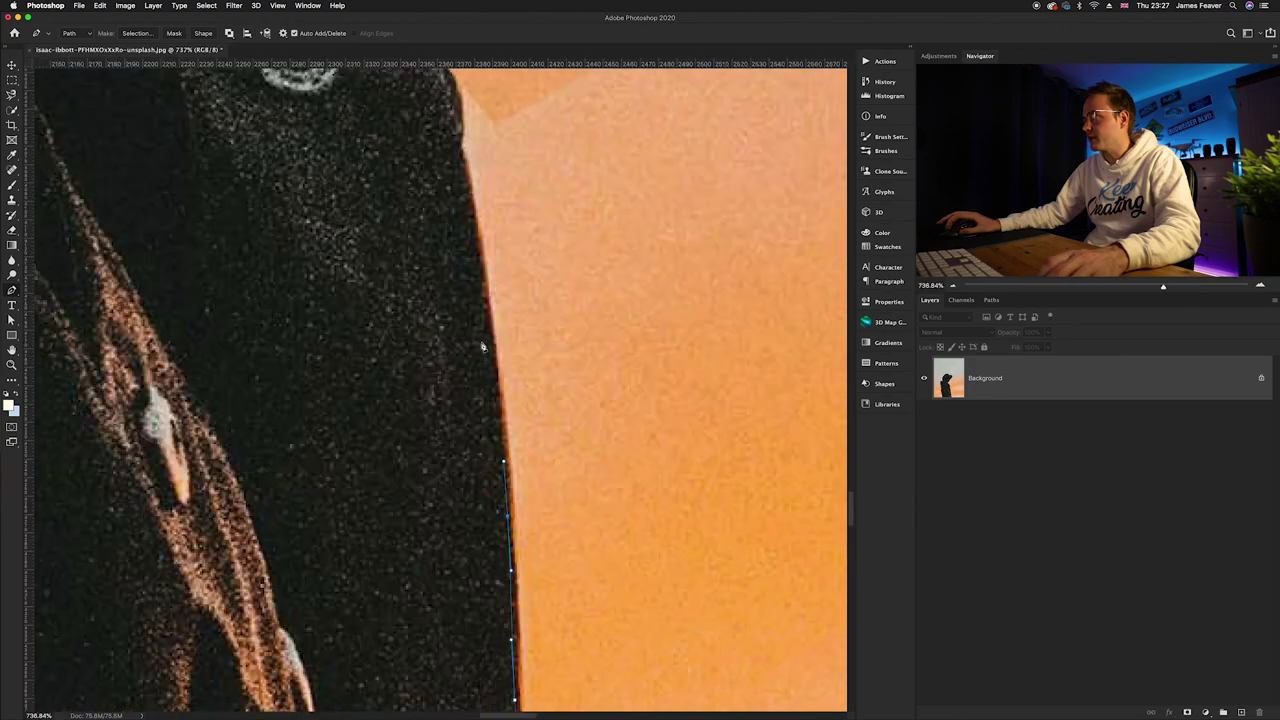
{"action": "scroll", "coordinate": [484, 346], "scroll_direction": "up", "scroll_amount": 5}
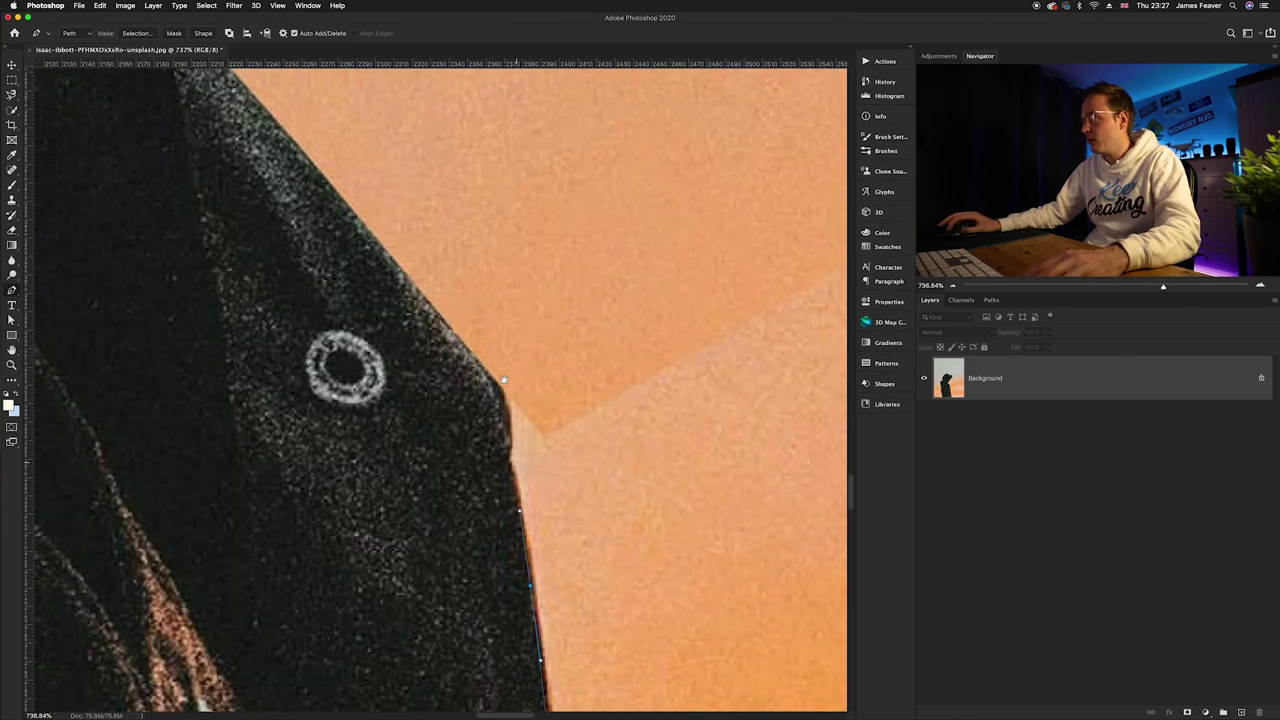
{"action": "left_click_drag", "start_coordinate": [437, 313], "coordinate": [397, 263]}
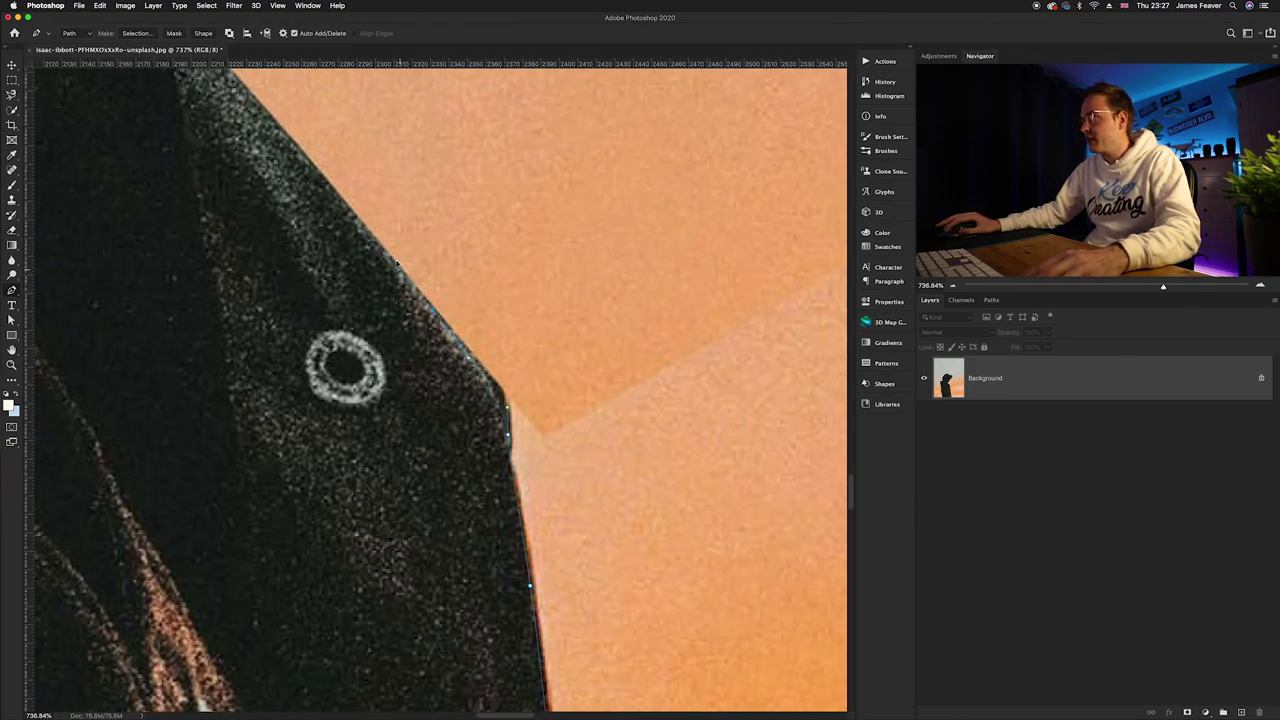
{"action": "scroll", "coordinate": [391, 257], "scroll_direction": "up", "scroll_amount": 5}
{"action": "scroll", "coordinate": [391, 257], "scroll_direction": "left", "scroll_amount": 5}
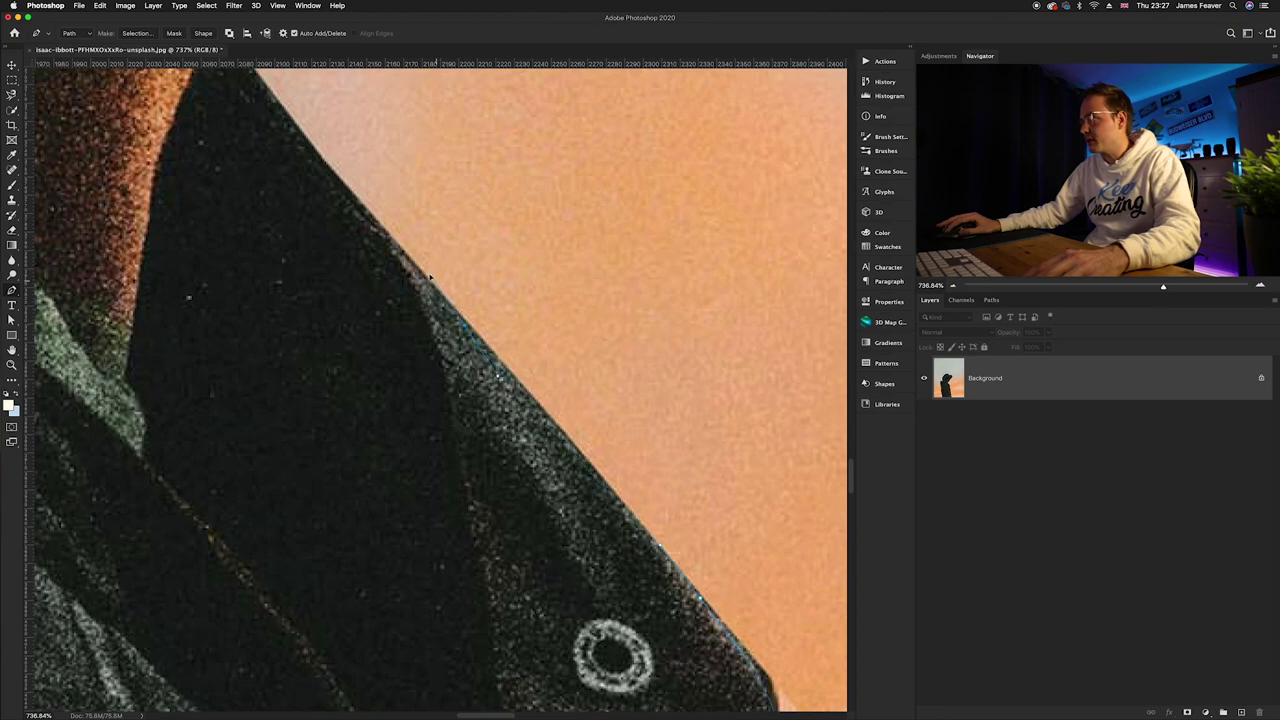
{"action": "scroll", "coordinate": [420, 275], "scroll_direction": "up", "scroll_amount": 3}
{"action": "scroll", "coordinate": [420, 275], "scroll_direction": "left", "scroll_amount": 3}
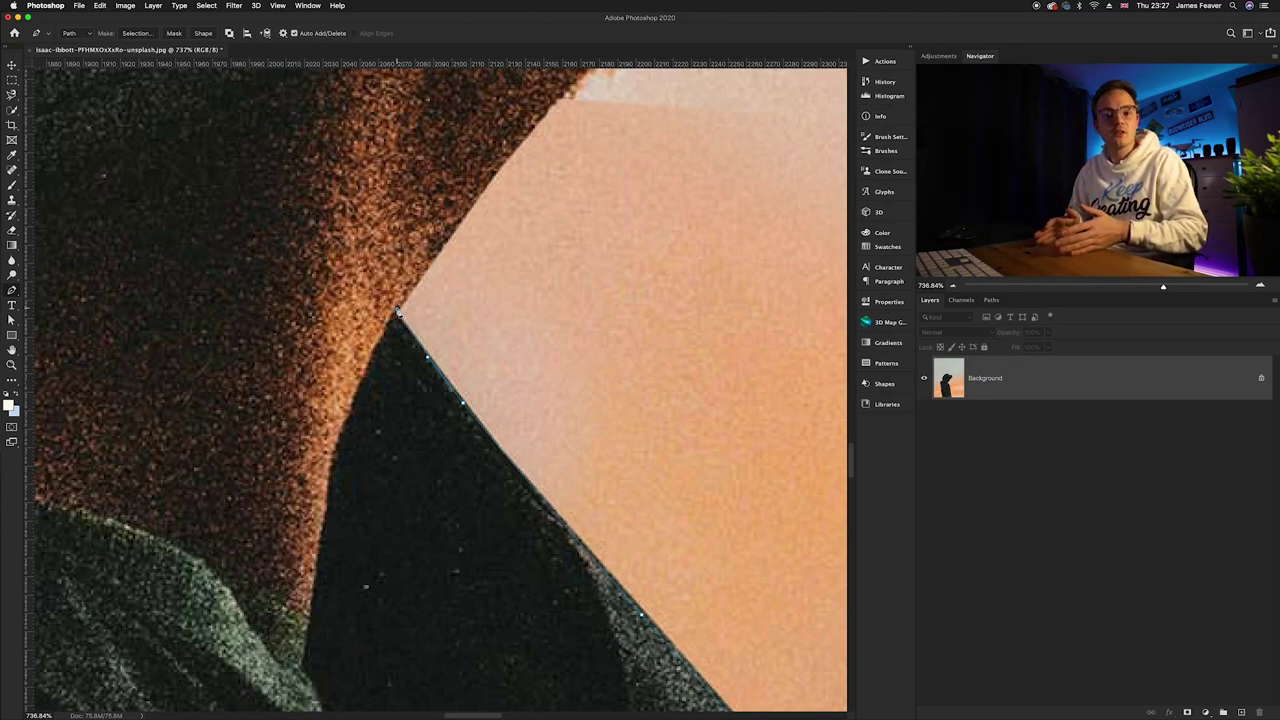
Extend the path along the hair outline up to the hair tip.
{"action": "scroll", "coordinate": [440, 300], "scroll_direction": "up", "scroll_amount": 5}
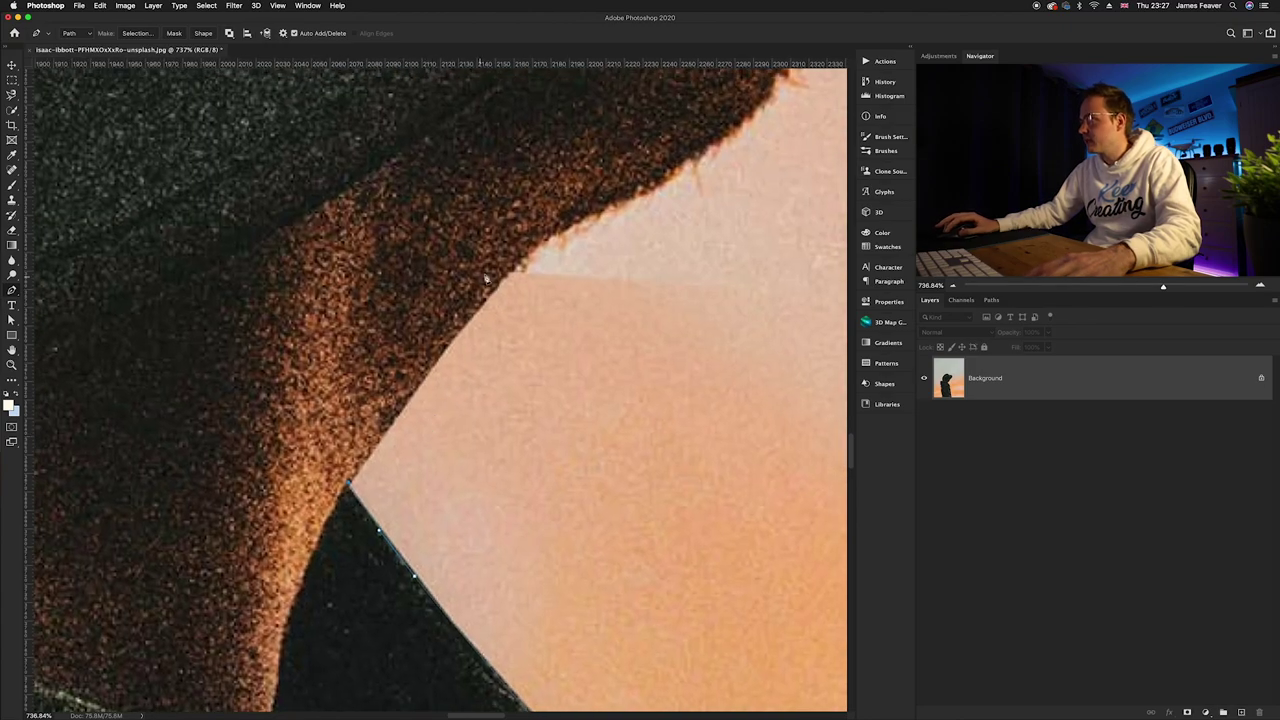
{"action": "left_click", "coordinate": [522, 250]}
{"action": "scroll", "coordinate": [463, 371], "scroll_direction": "up", "scroll_amount": 5}
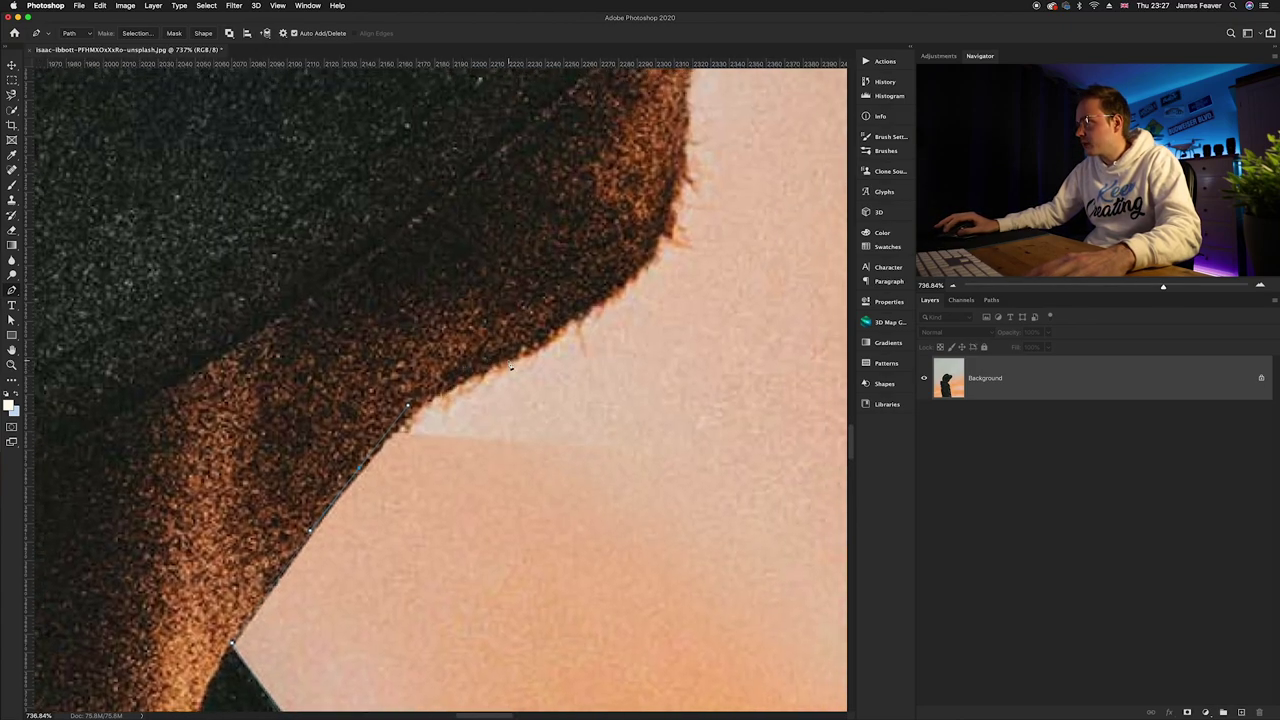
{"action": "left_click", "coordinate": [458, 378]}
{"action": "left_click", "coordinate": [659, 250]}
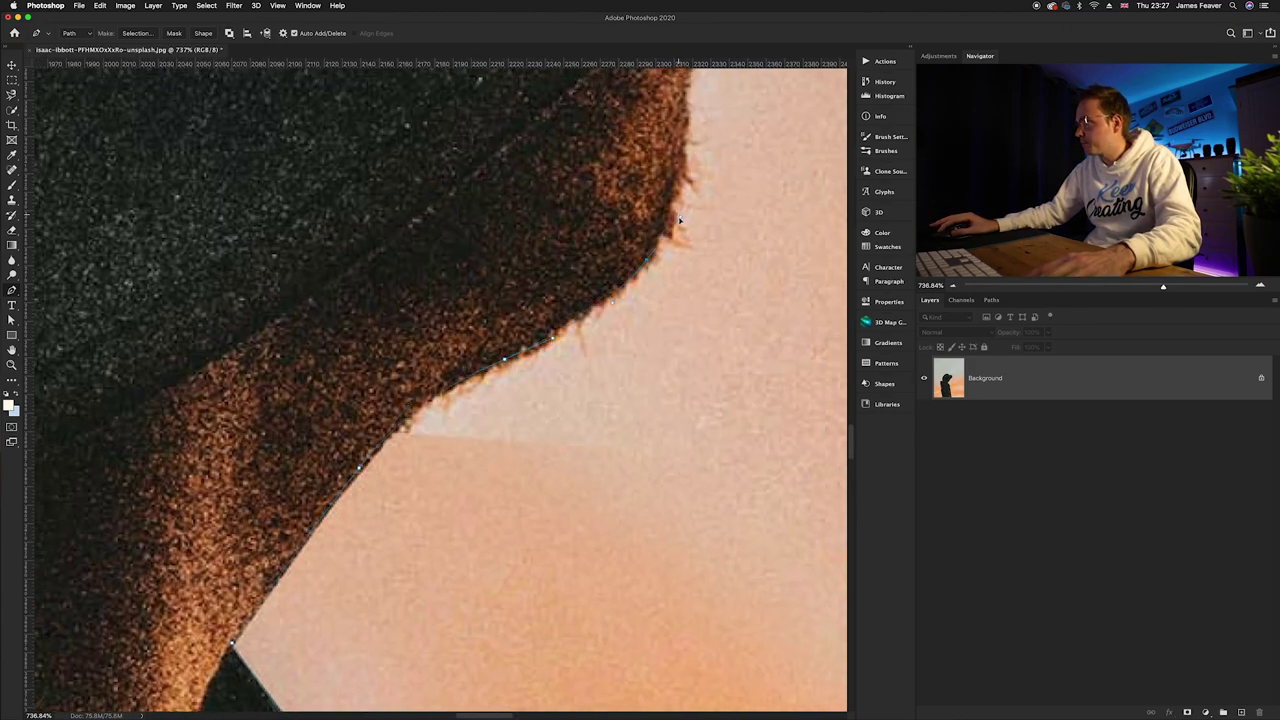
{"action": "scroll", "coordinate": [616, 292], "scroll_direction": "up", "scroll_amount": 5}
{"action": "left_click", "coordinate": [678, 146]}
{"action": "scroll", "coordinate": [693, 290], "scroll_direction": "up", "scroll_amount": 5}
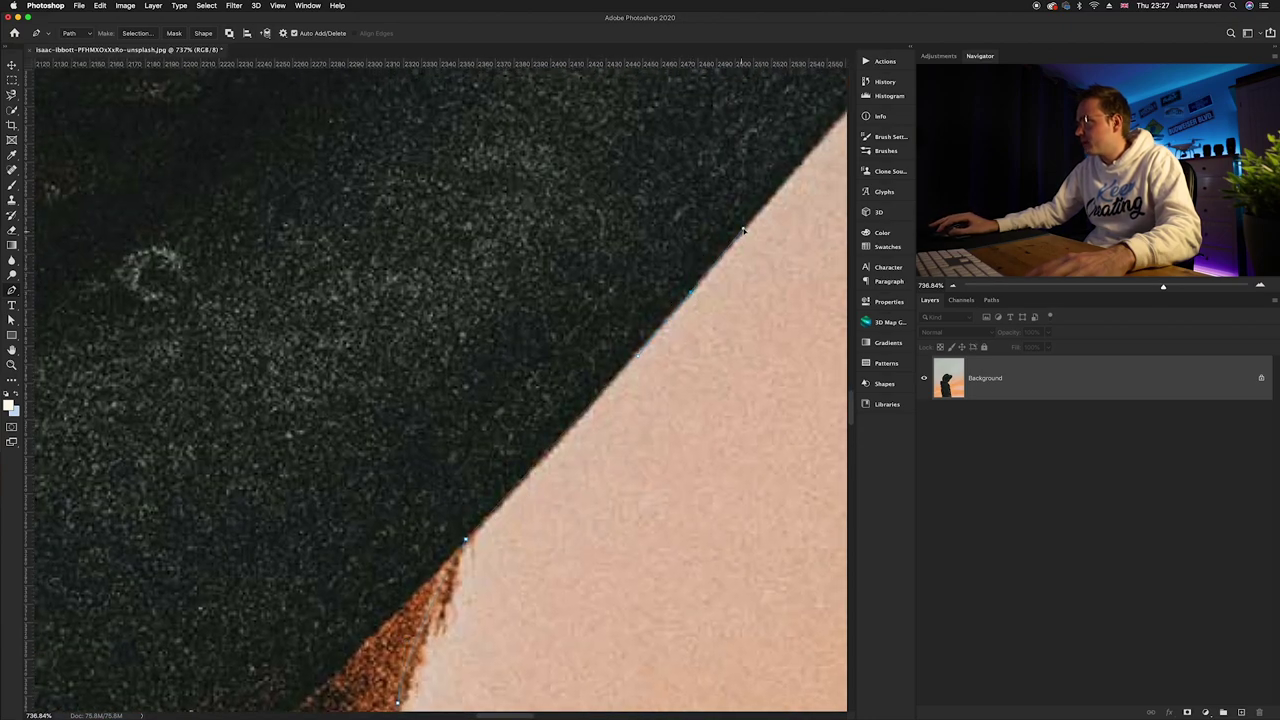
{"action": "scroll", "coordinate": [720, 250], "scroll_direction": "up", "scroll_amount": 5}
{"action": "left_click", "coordinate": [690, 213]}
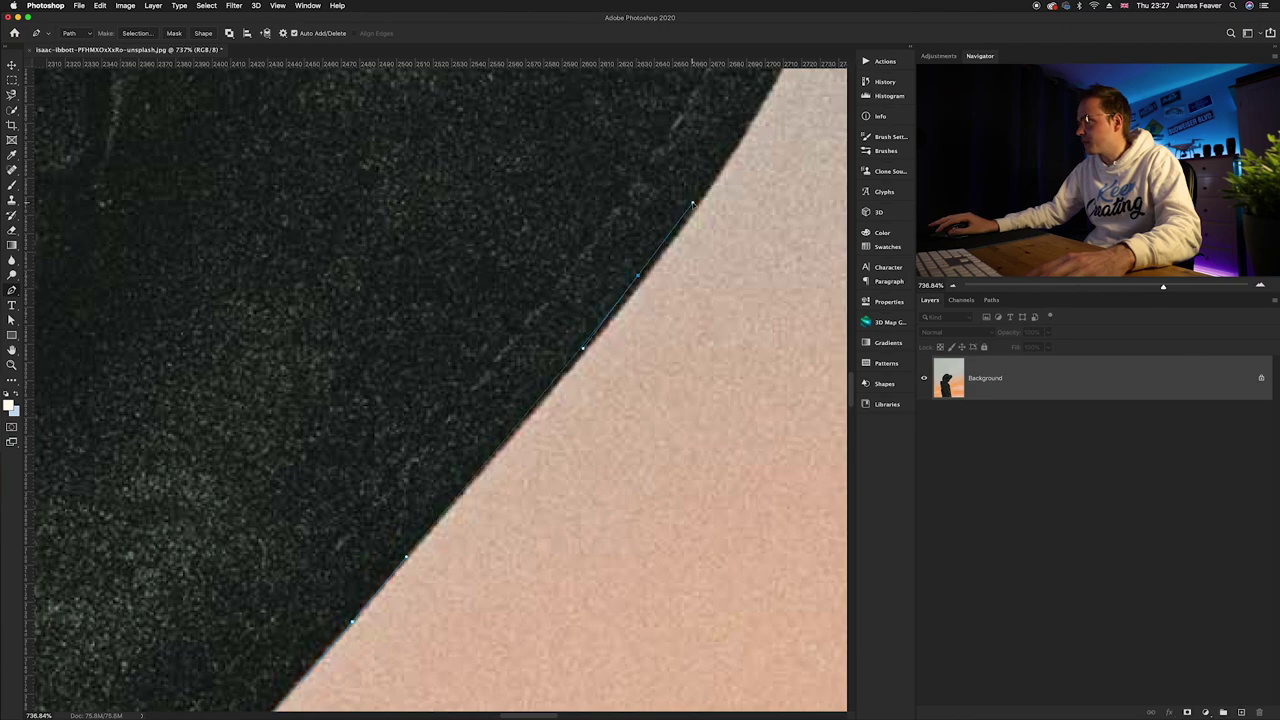
Place a curved outline point at the tip of the hair.
{"action": "scroll", "coordinate": [694, 206], "scroll_direction": "up", "scroll_amount": 5}
{"action": "scroll", "coordinate": [694, 206], "scroll_direction": "right", "scroll_amount": 4}
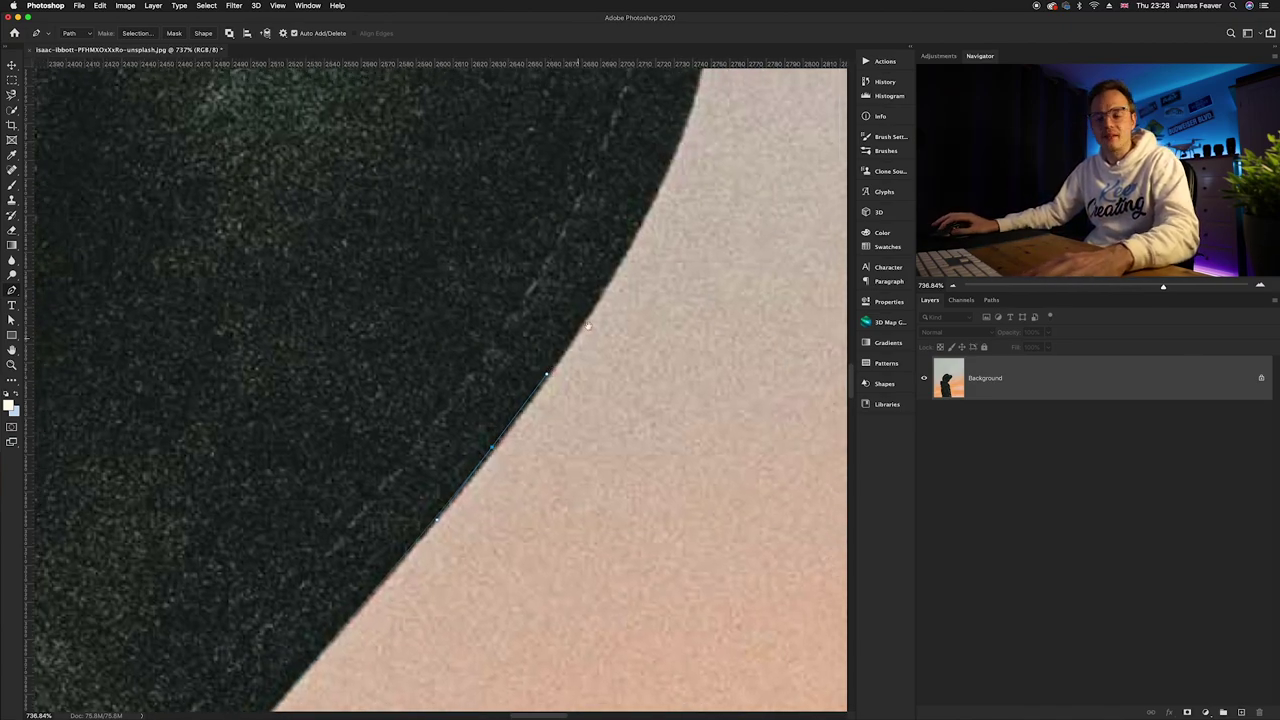
{"action": "scroll", "coordinate": [553, 377], "scroll_direction": "up", "scroll_amount": 5}
{"action": "scroll", "coordinate": [514, 347], "scroll_direction": "up", "scroll_amount": 3}
{"action": "scroll", "coordinate": [514, 347], "scroll_direction": "right", "scroll_amount": 2}
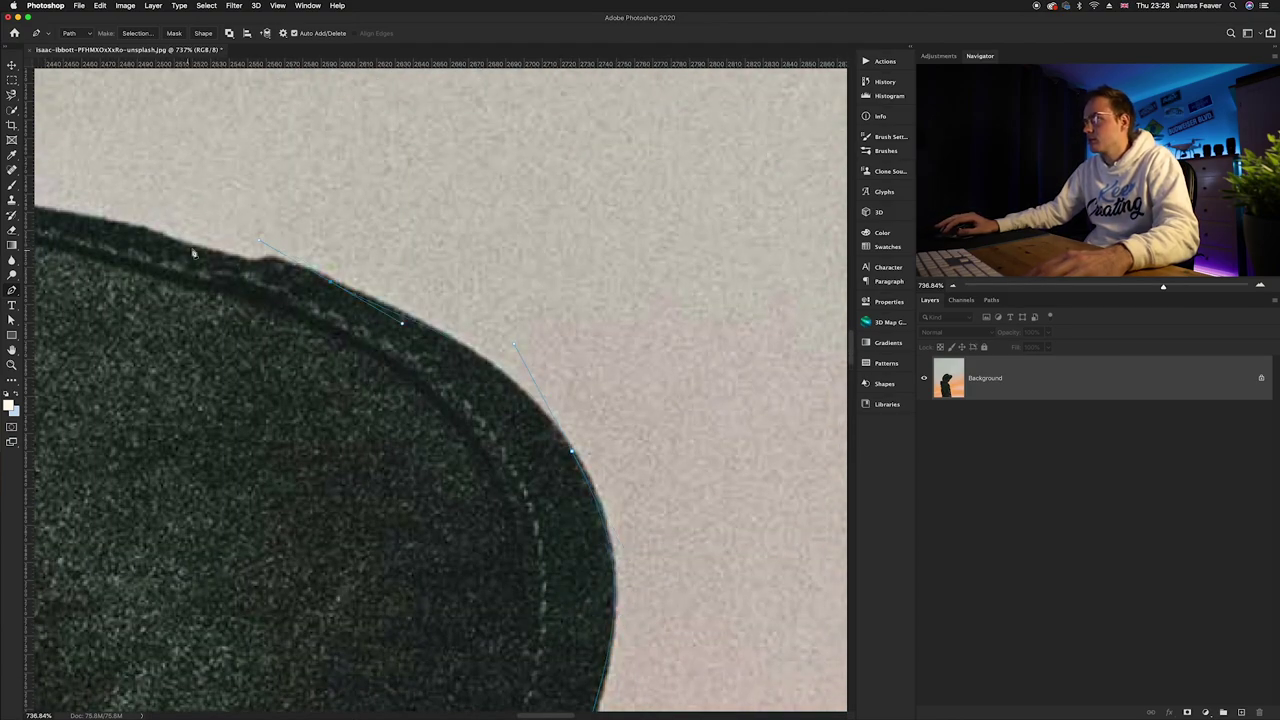
{"action": "scroll", "coordinate": [194, 251], "scroll_direction": "left", "scroll_amount": 10}
{"action": "scroll", "coordinate": [194, 251], "scroll_direction": "up", "scroll_amount": 3}
{"action": "scroll", "coordinate": [182, 184], "scroll_direction": "left", "scroll_amount": 15}
{"action": "scroll", "coordinate": [182, 184], "scroll_direction": "down", "scroll_amount": 8}
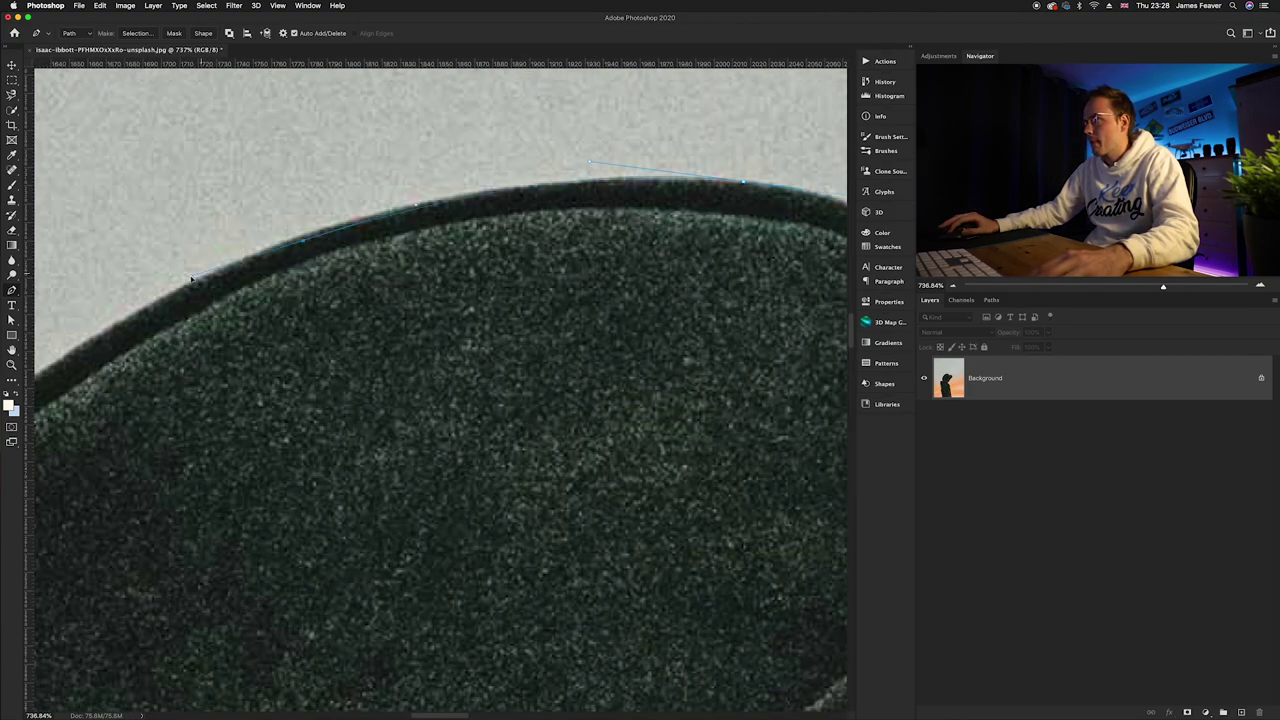
{"action": "scroll", "coordinate": [338, 470], "scroll_direction": "down", "scroll_amount": 15}
{"action": "scroll", "coordinate": [338, 470], "scroll_direction": "left", "scroll_amount": 4}
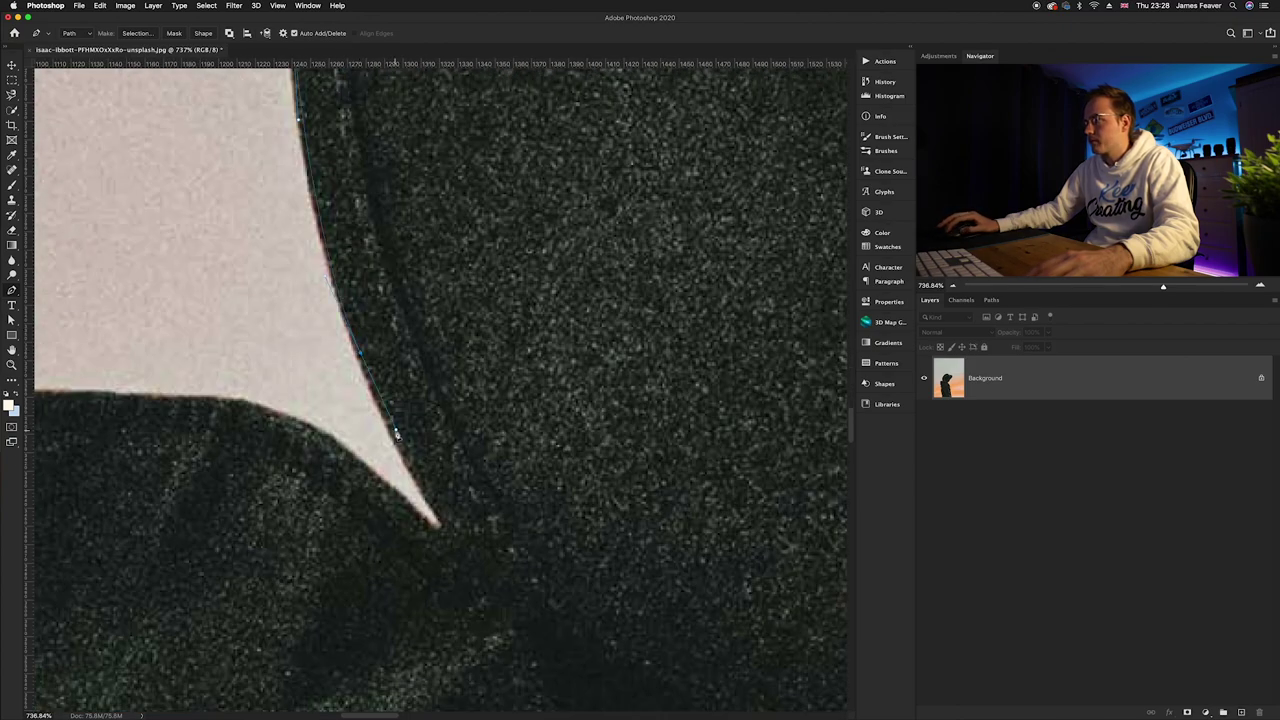
{"action": "left_click", "coordinate": [441, 513]}
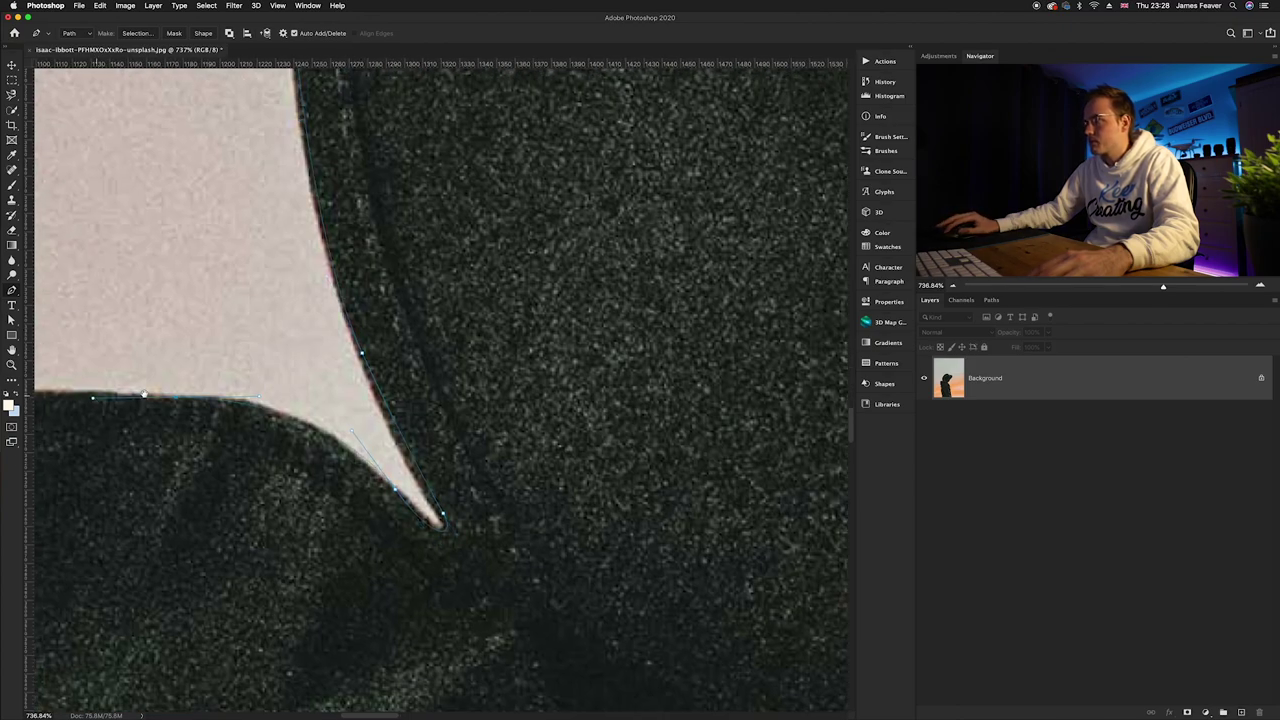
Continue the outline with four anchors down the dark edge.
{"action": "scroll", "coordinate": [390, 289], "scroll_direction": "left", "scroll_amount": 15}
{"action": "scroll", "coordinate": [390, 289], "scroll_direction": "down", "scroll_amount": 8}
{"action": "scroll", "coordinate": [390, 289], "scroll_direction": "down", "scroll_amount": 10}
{"action": "scroll", "coordinate": [390, 289], "scroll_direction": "right", "scroll_amount": 3}
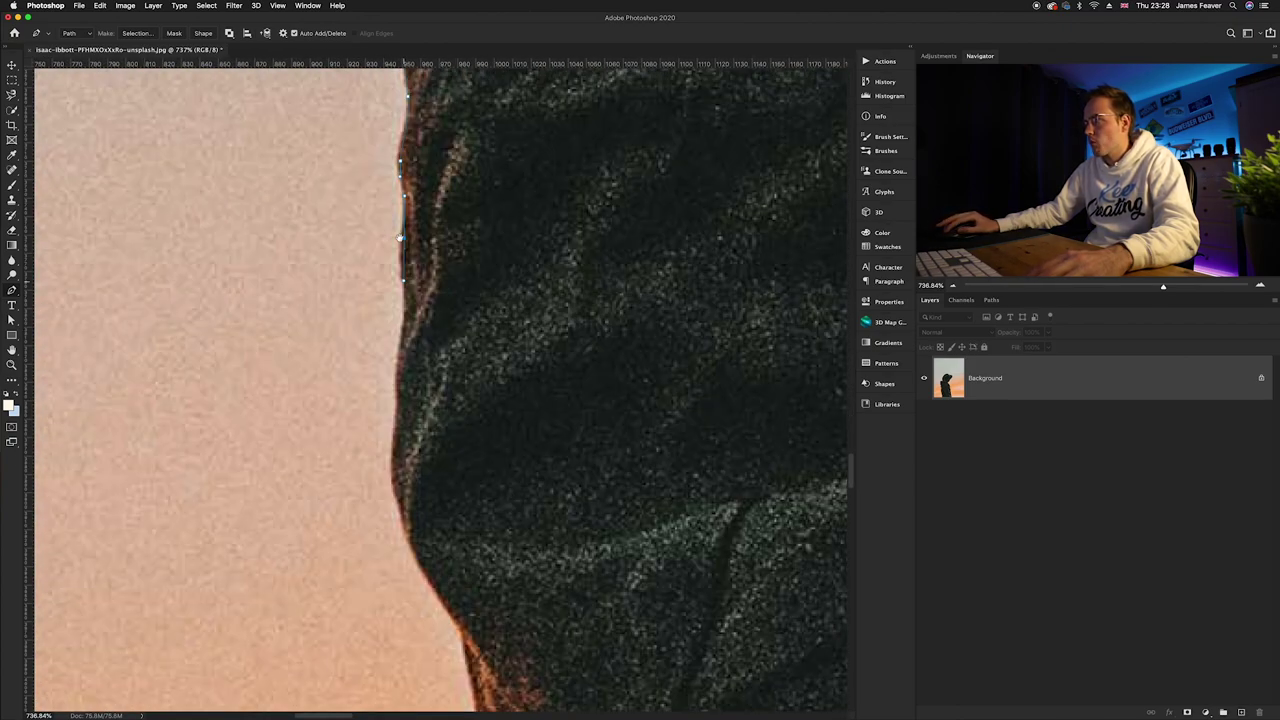
{"action": "scroll", "coordinate": [381, 519], "scroll_direction": "down", "scroll_amount": 15}
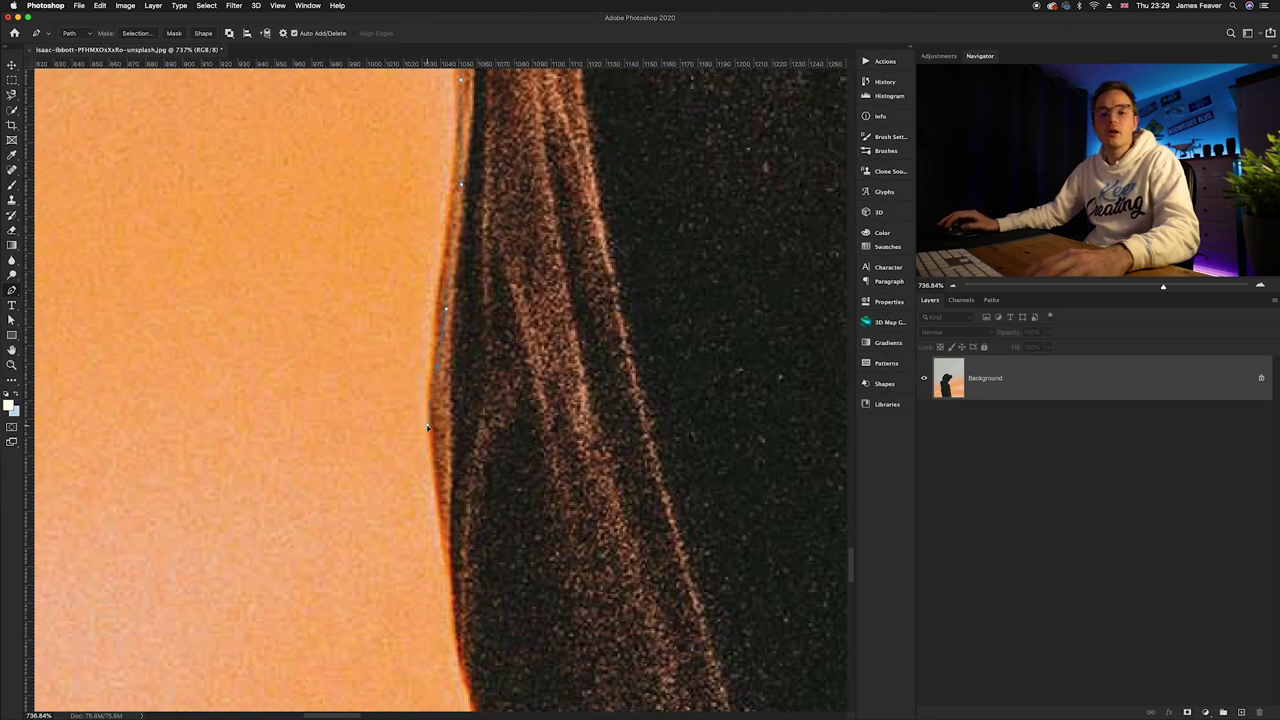
{"action": "scroll", "coordinate": [434, 246], "scroll_direction": "down", "scroll_amount": 5}
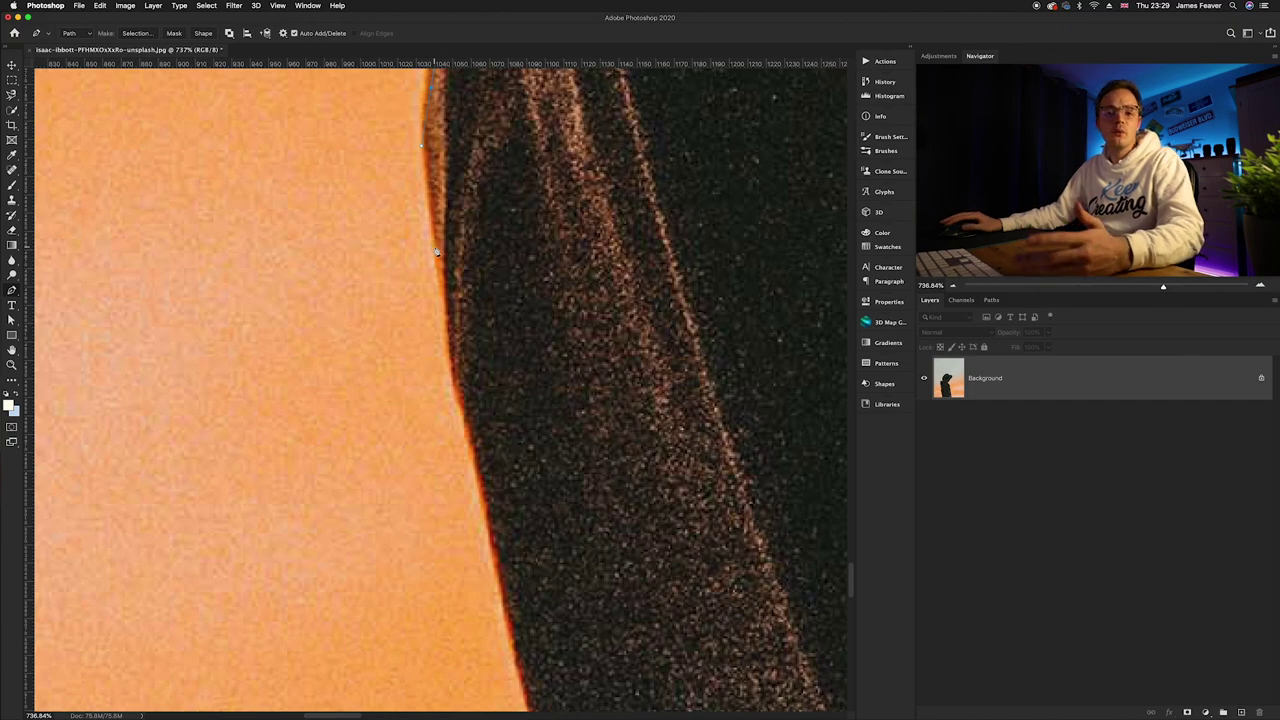
{"action": "left_click", "coordinate": [446, 290]}
{"action": "left_click", "coordinate": [457, 350]}
{"action": "left_click", "coordinate": [463, 400]}
{"action": "left_click", "coordinate": [474, 469]}
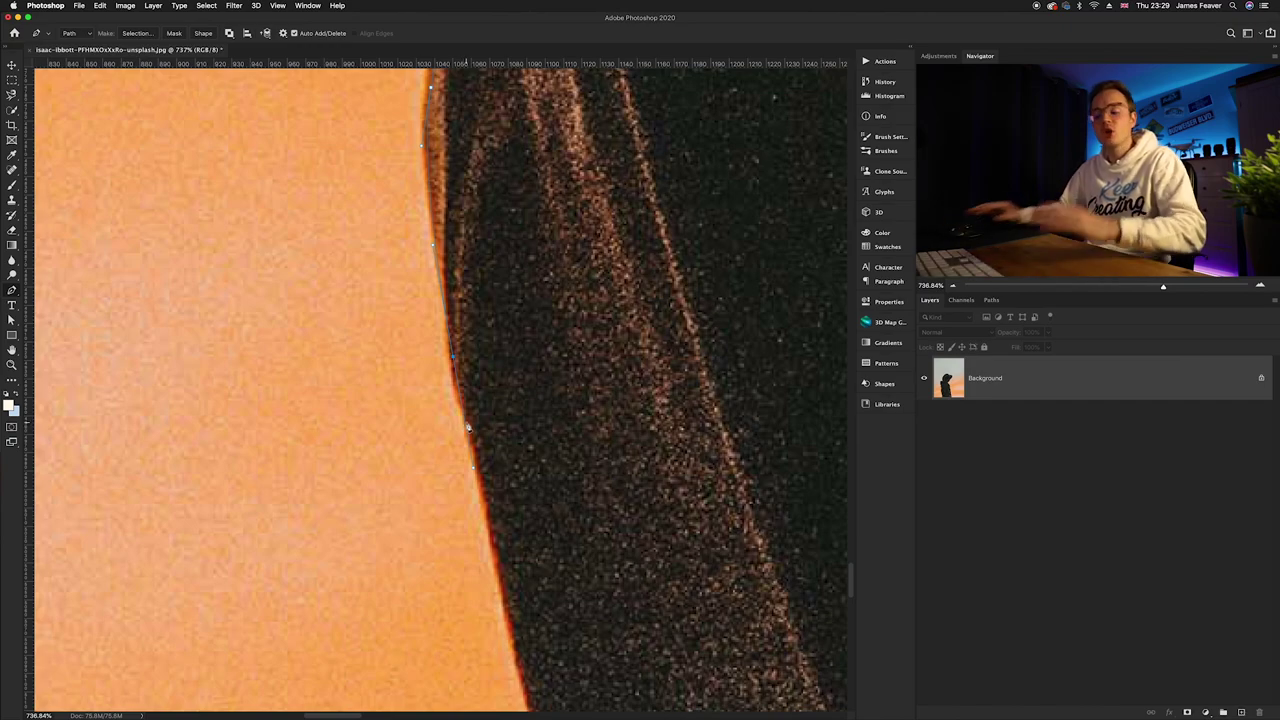
Follow the edge further, undoing an anchor that landed in the sky.
{"action": "left_click_drag", "start_coordinate": [532, 543], "coordinate": [457, 335]}
{"action": "scroll", "coordinate": [418, 237], "scroll_direction": "up", "scroll_amount": 3}
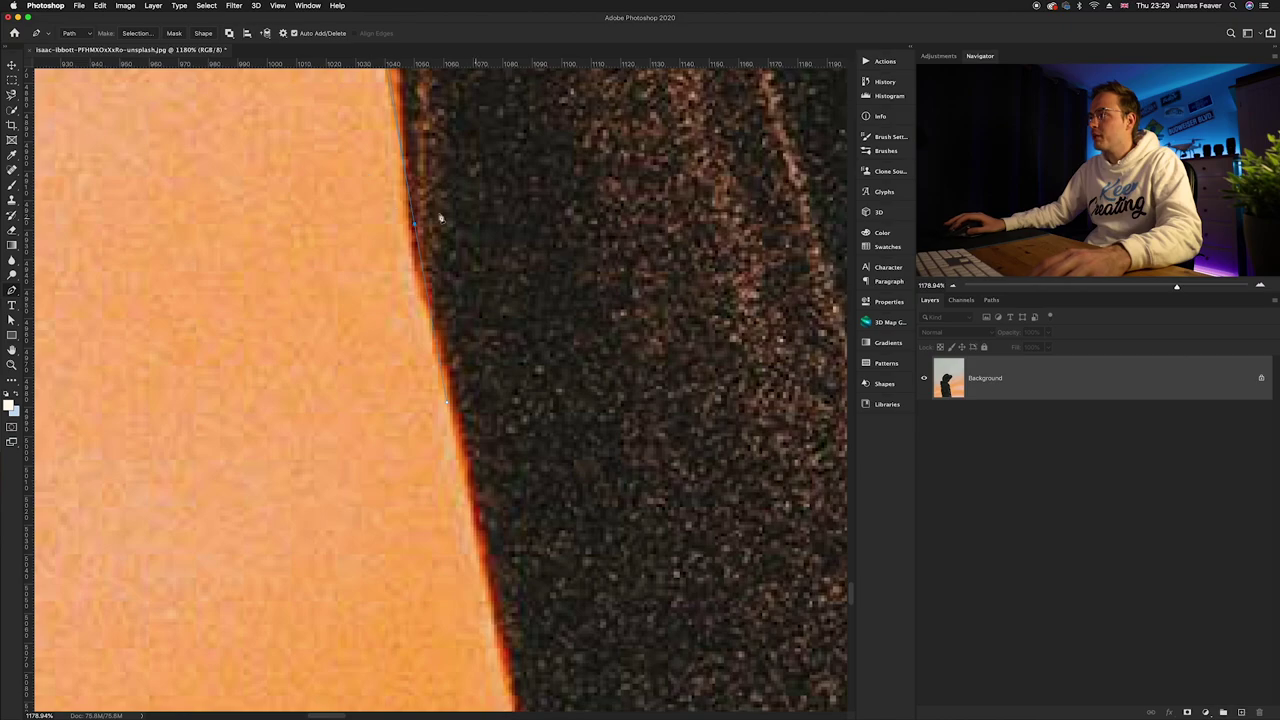
{"action": "left_click_drag", "start_coordinate": [420, 232], "coordinate": [549, 371]}
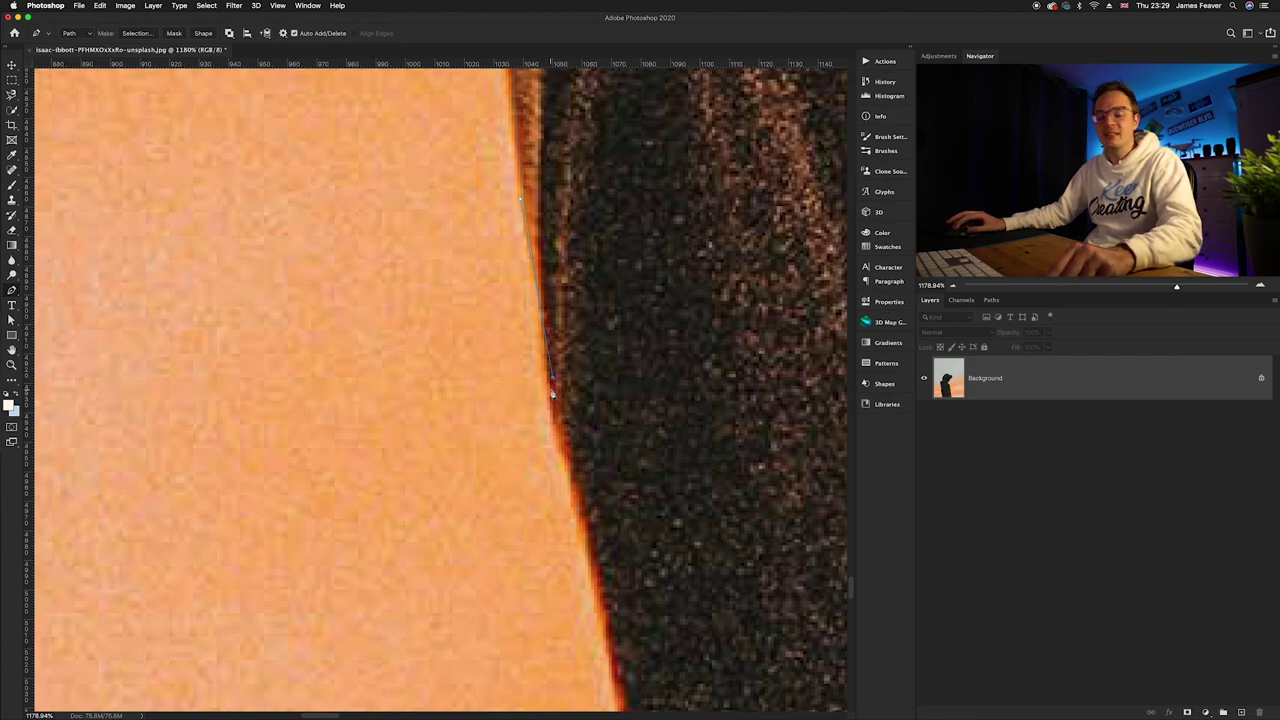
{"action": "left_click", "coordinate": [223, 280]}
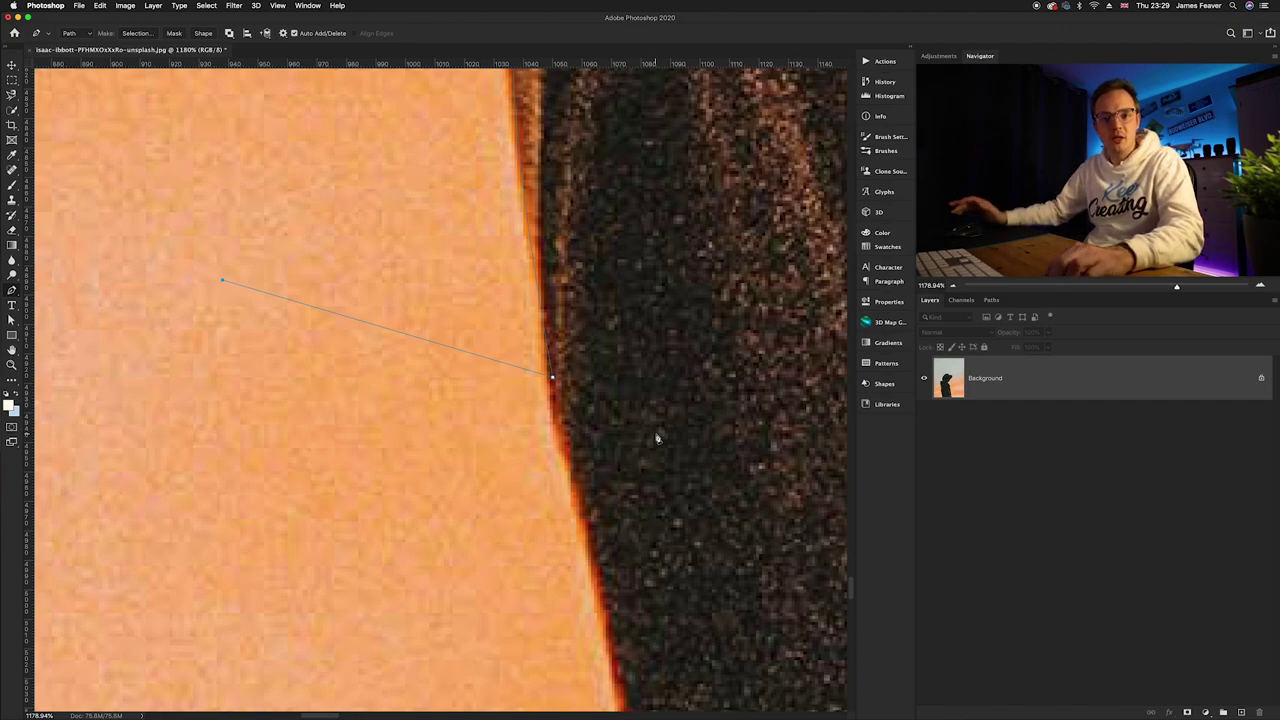
{"action": "key", "text": "super+z"}
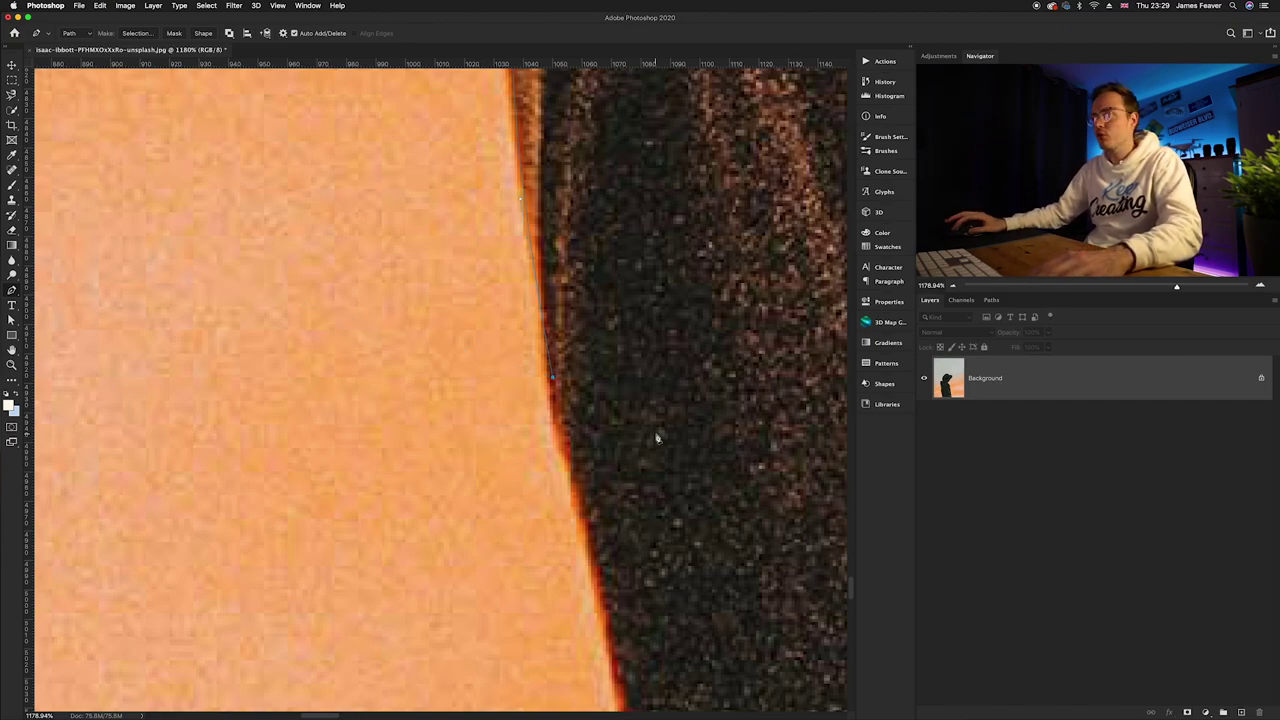
Add anchors down the far edge, curving segments to follow its kink and bend.
{"action": "scroll", "coordinate": [457, 143], "scroll_direction": "right", "scroll_amount": 5}
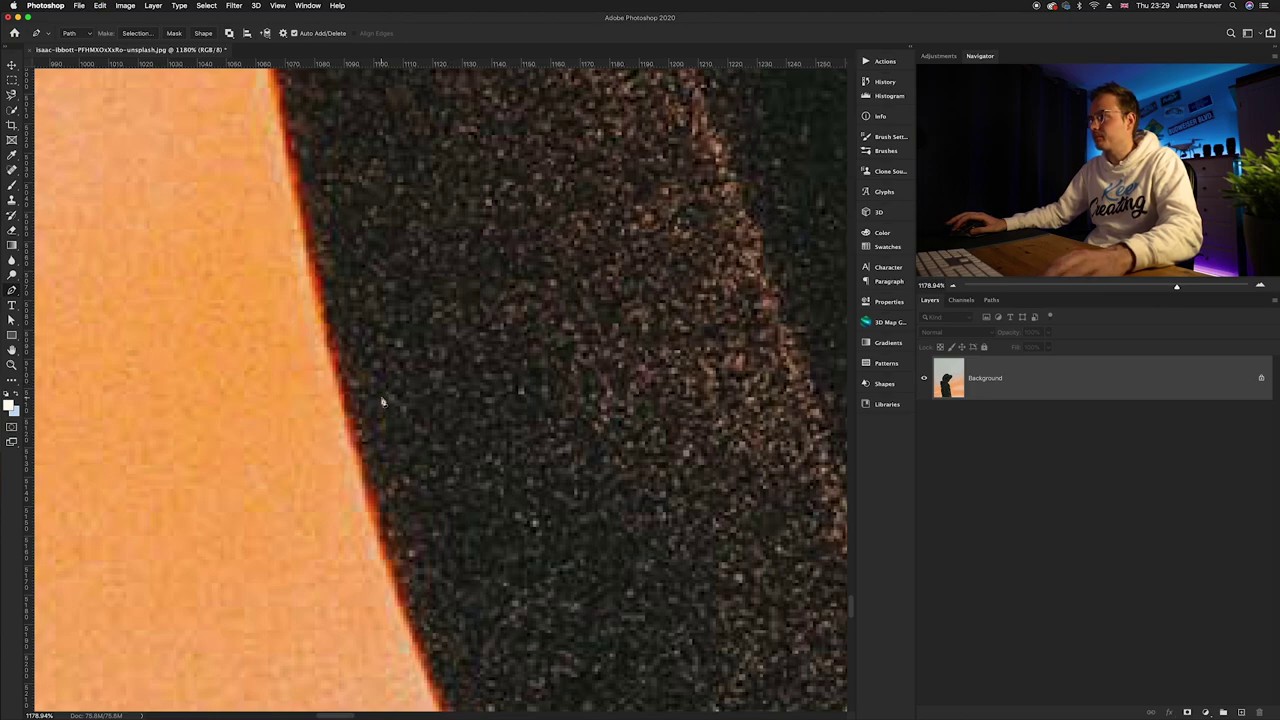
{"action": "scroll", "coordinate": [380, 400], "scroll_direction": "down", "scroll_amount": 3}
{"action": "left_click", "coordinate": [408, 514]}
{"action": "scroll", "coordinate": [408, 521], "scroll_direction": "down", "scroll_amount": 3}
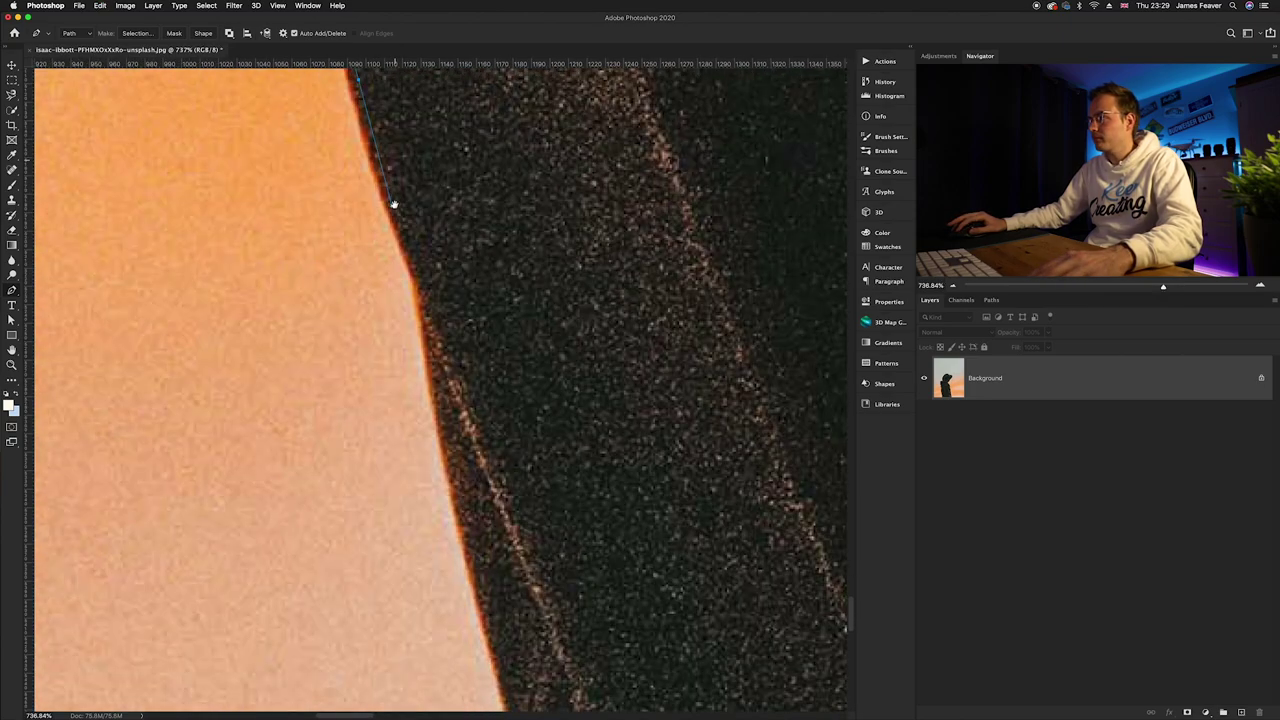
{"action": "left_click", "coordinate": [440, 418]}
{"action": "scroll", "coordinate": [447, 383], "scroll_direction": "down", "scroll_amount": 3}
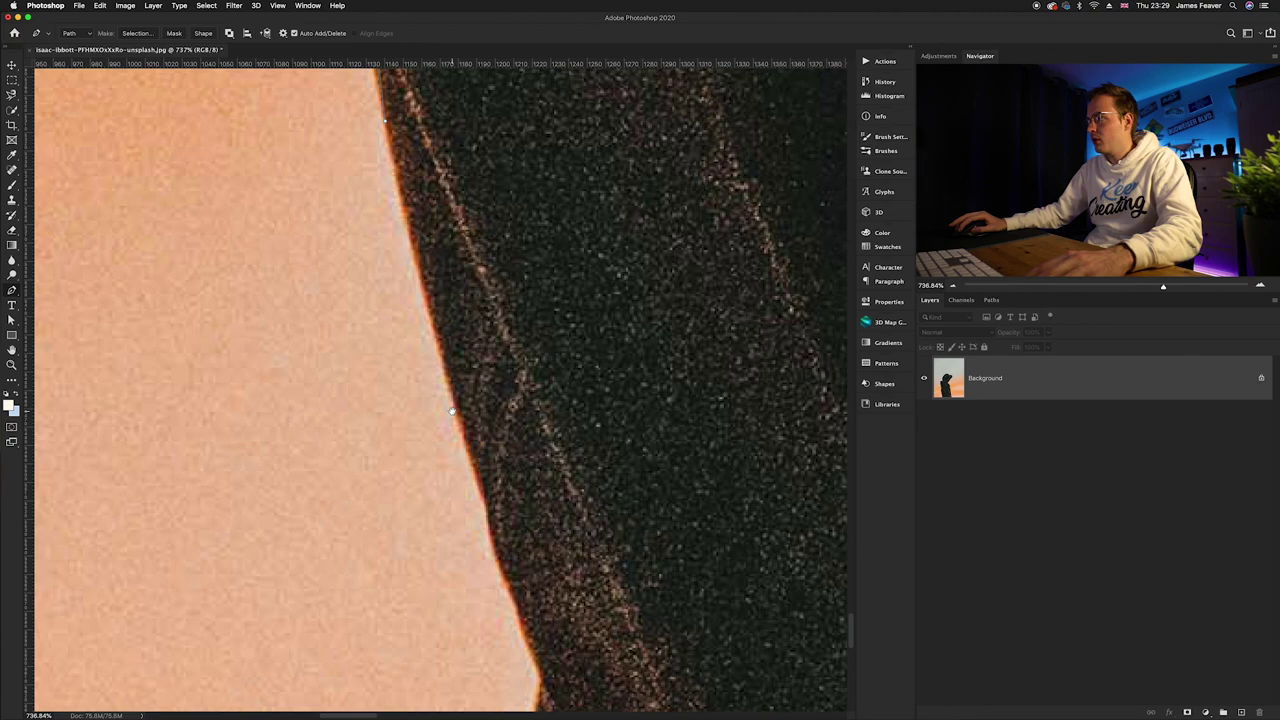
{"action": "scroll", "coordinate": [414, 168], "scroll_direction": "down", "scroll_amount": 5}
{"action": "left_click", "coordinate": [455, 305]}
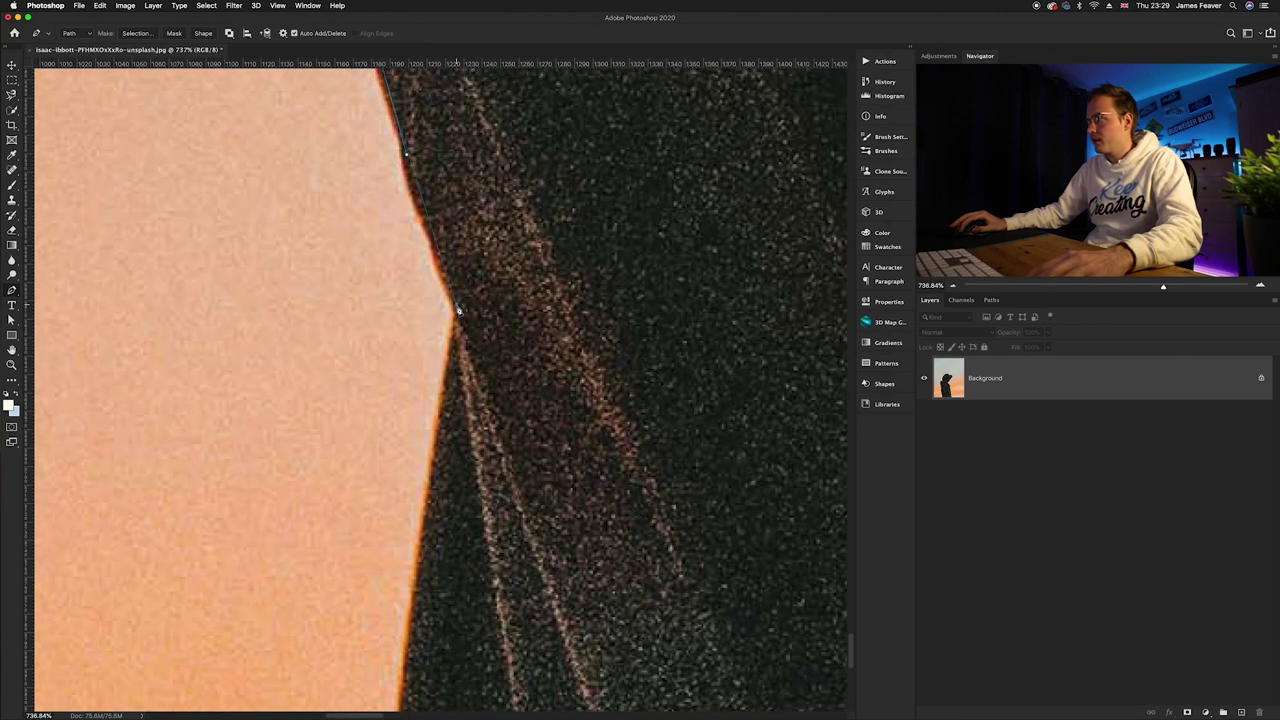
{"action": "left_click_drag", "start_coordinate": [439, 456], "coordinate": [413, 574]}
{"action": "scroll", "coordinate": [414, 317], "scroll_direction": "down", "scroll_amount": 10}
{"action": "scroll", "coordinate": [414, 428], "scroll_direction": "up", "scroll_amount": 8}
{"action": "left_click", "coordinate": [395, 488]}
{"action": "left_click_drag", "start_coordinate": [396, 520], "coordinate": [392, 538]}
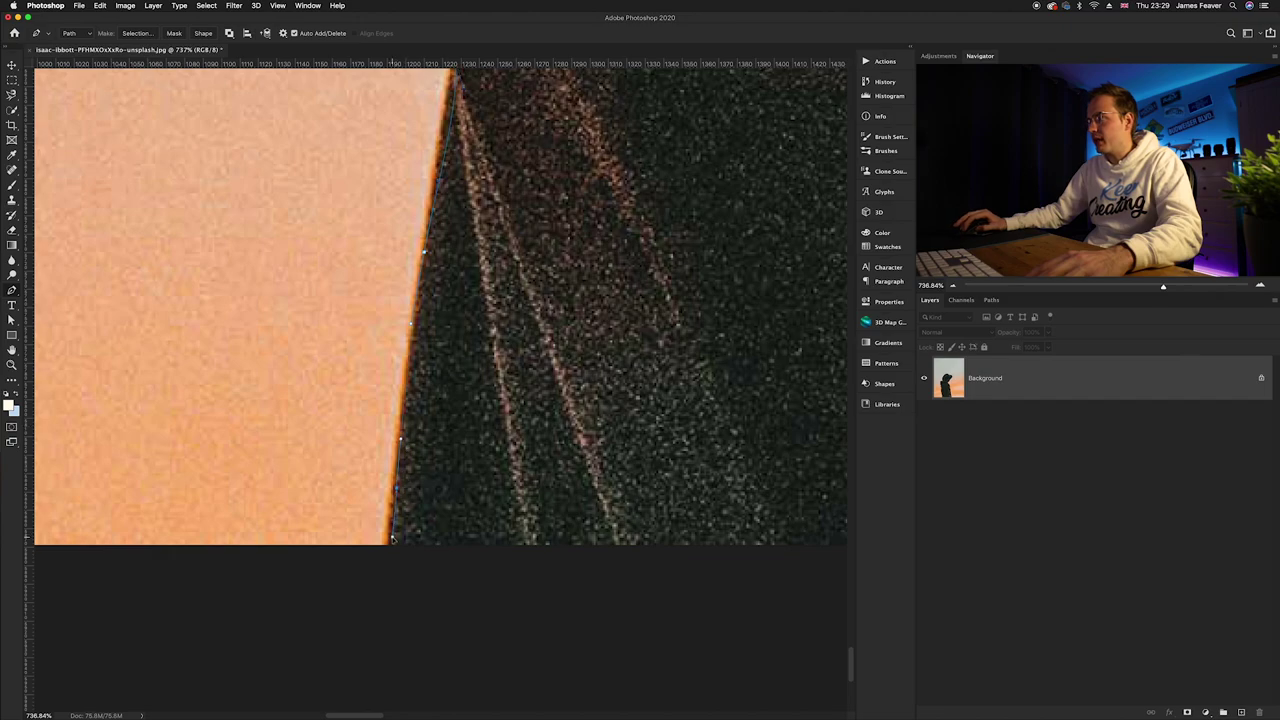
Close the path at its starting anchor below the image and fit the image on screen.
{"action": "left_click_drag", "start_coordinate": [634, 523], "coordinate": [208, 506]}
{"action": "left_click_drag", "start_coordinate": [560, 509], "coordinate": [118, 530]}
{"action": "scroll", "coordinate": [211, 523], "scroll_direction": "right", "scroll_amount": 15}
{"action": "scroll", "coordinate": [757, 546], "scroll_direction": "down", "scroll_amount": 2}
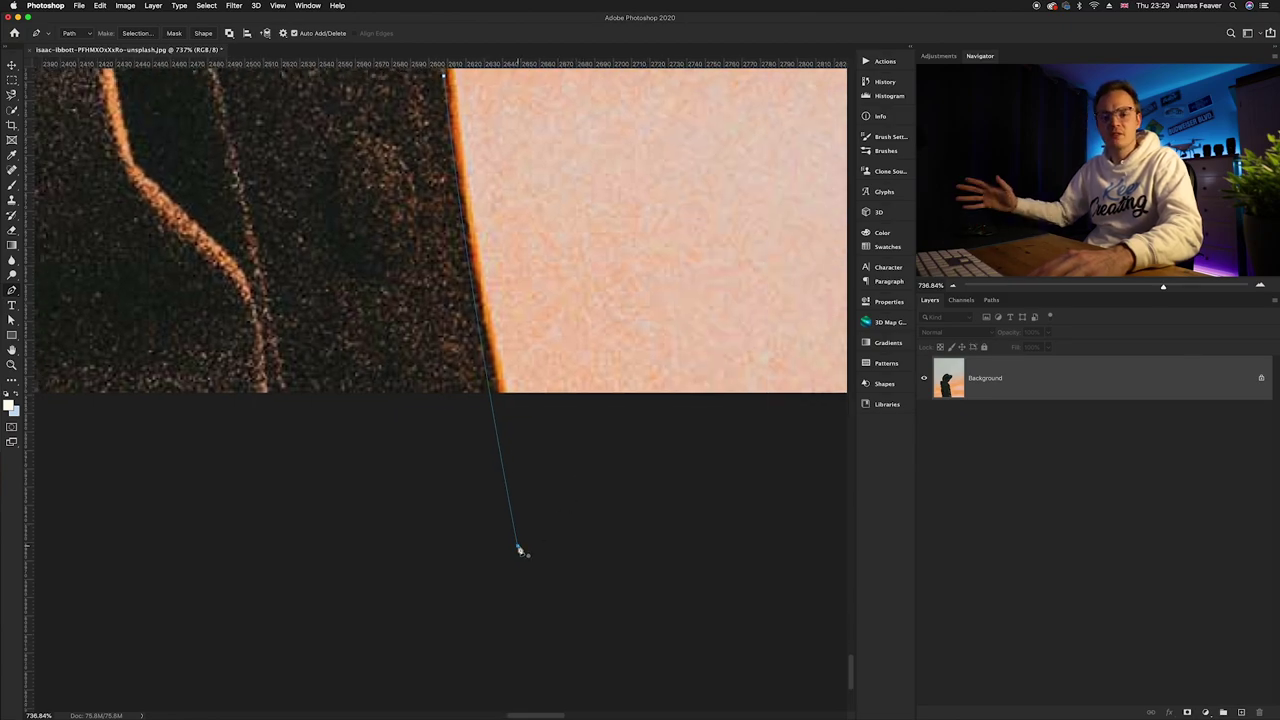
{"action": "left_click", "coordinate": [519, 549]}
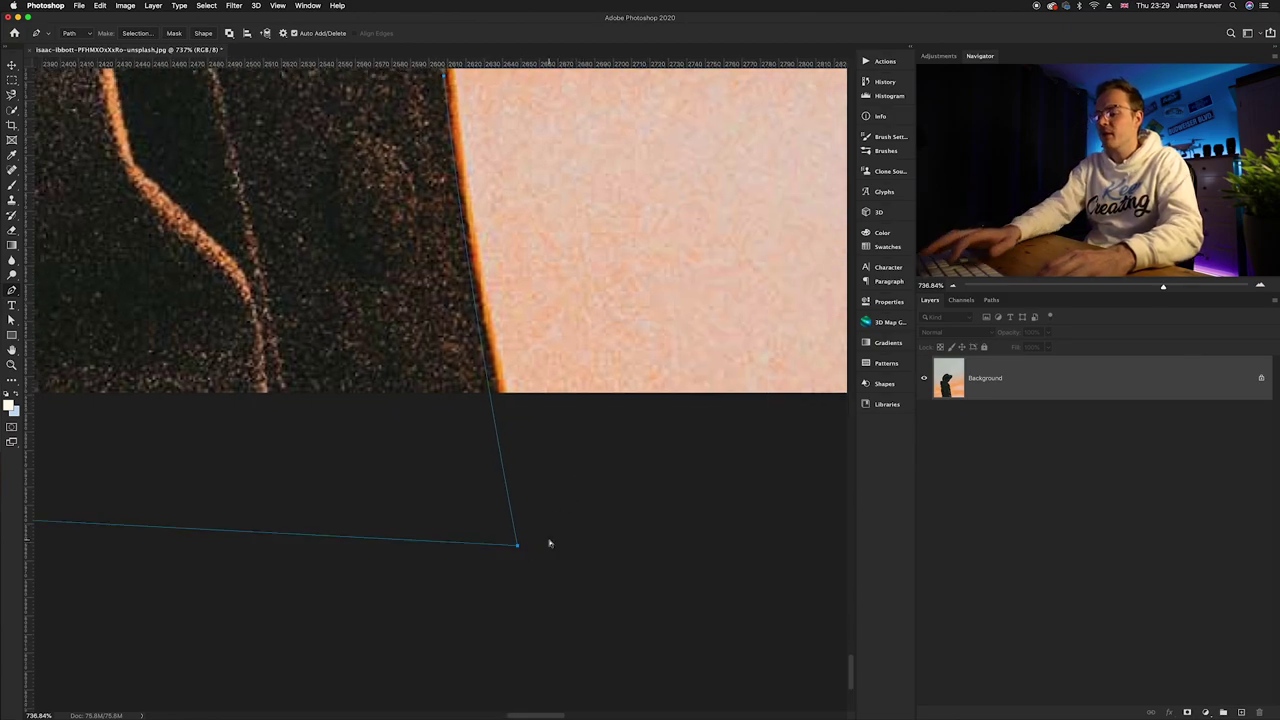
{"action": "key", "text": "super+0"}
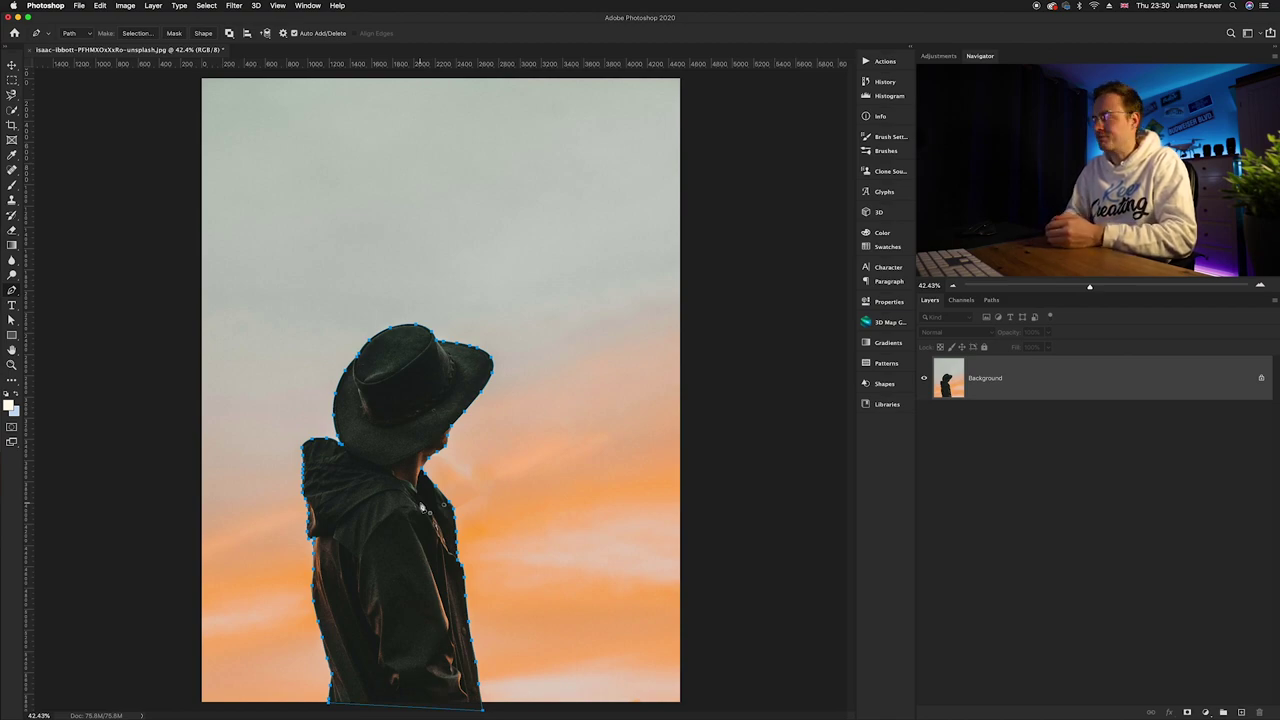
Save the Work Path as 'Test 1' in the Paths panel and hide its outline.
{"action": "left_click", "coordinate": [991, 301]}
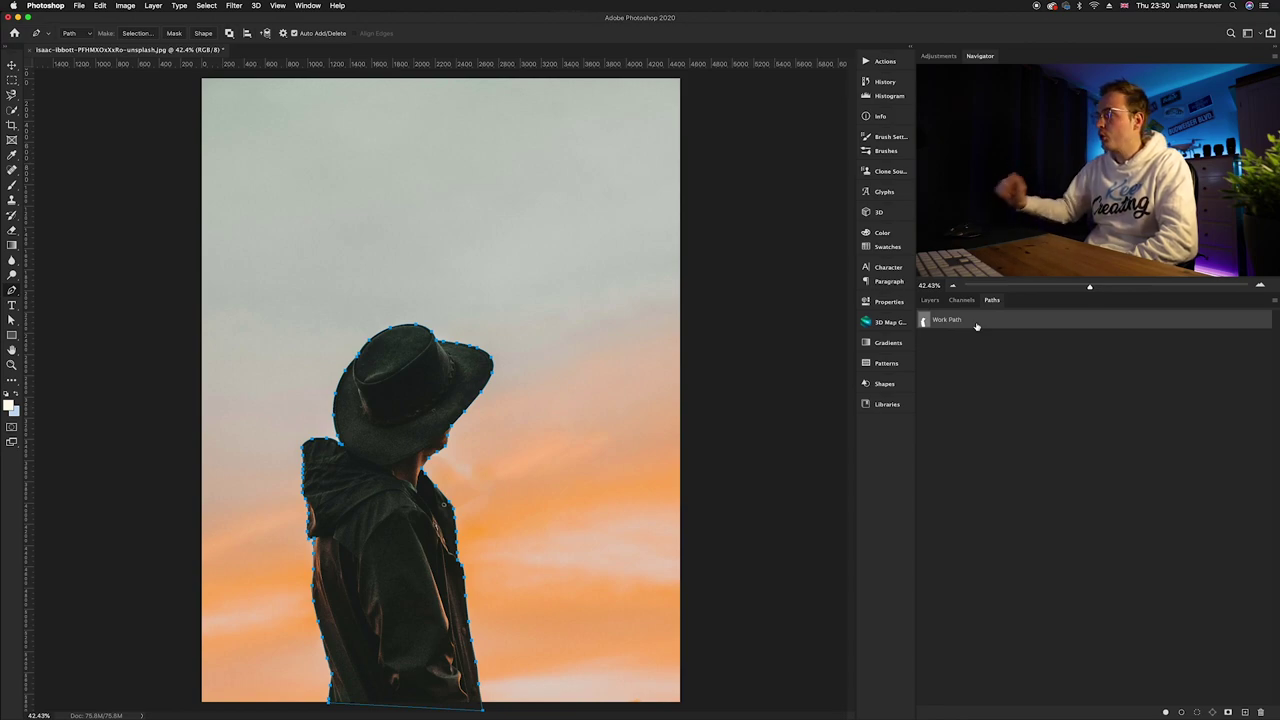
{"action": "double_click", "coordinate": [924, 325]}
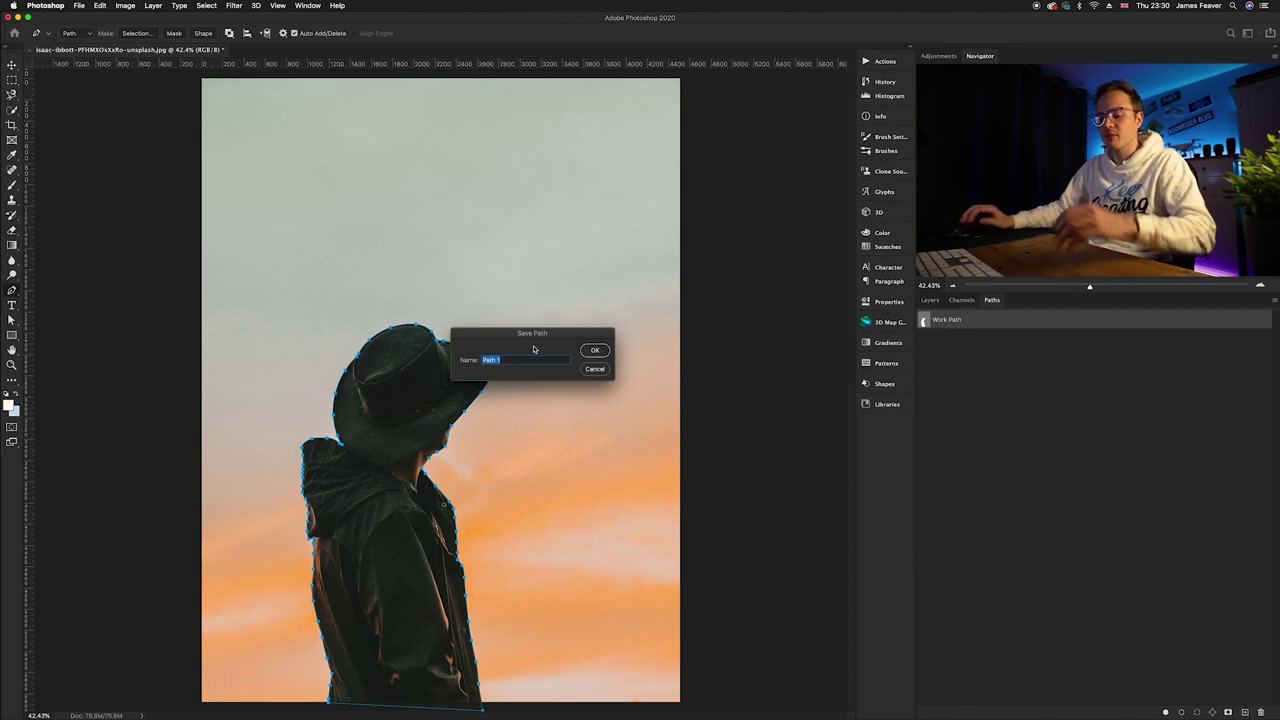
{"action": "type", "text": "Tes"}
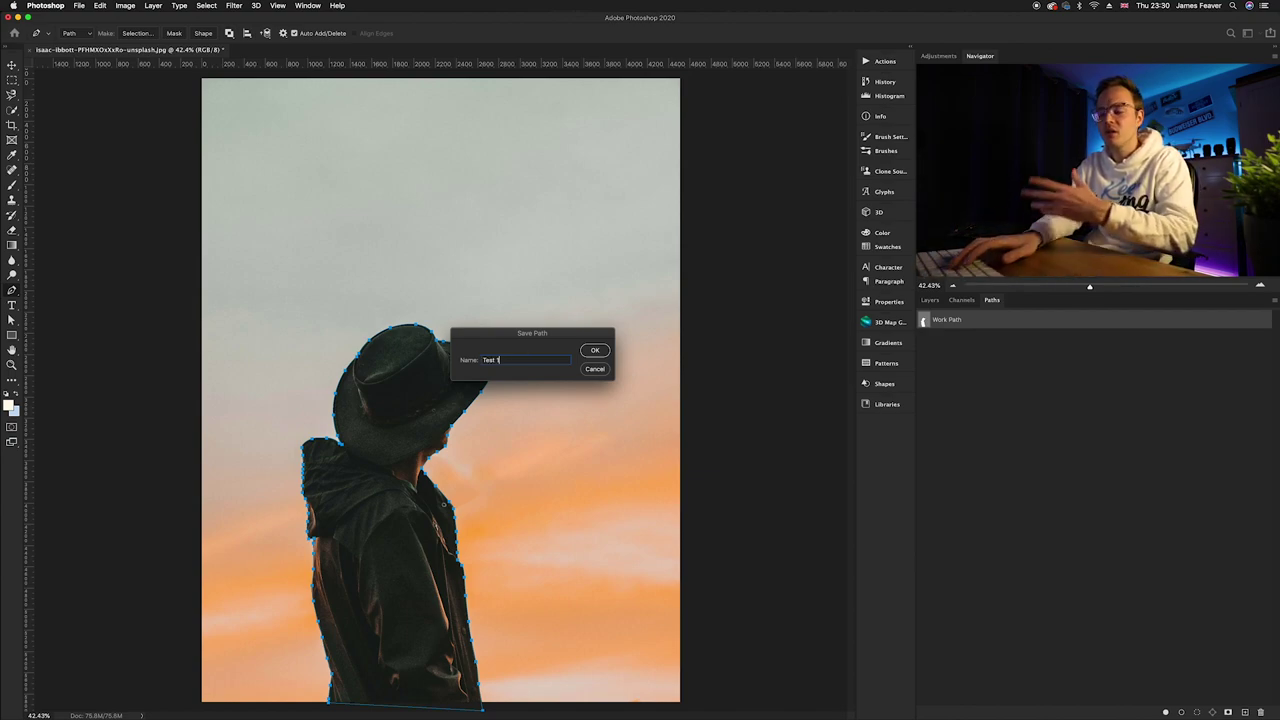
{"action": "left_click", "coordinate": [594, 352]}
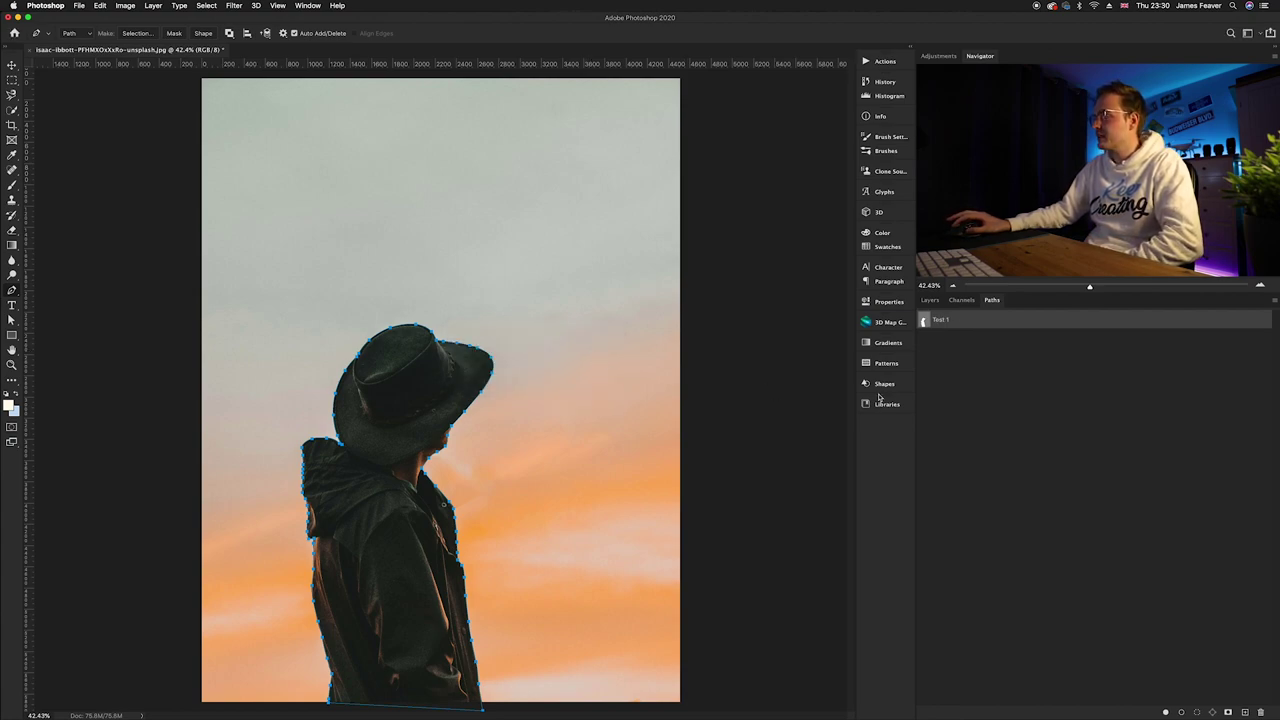
{"action": "left_click", "coordinate": [1064, 410]}
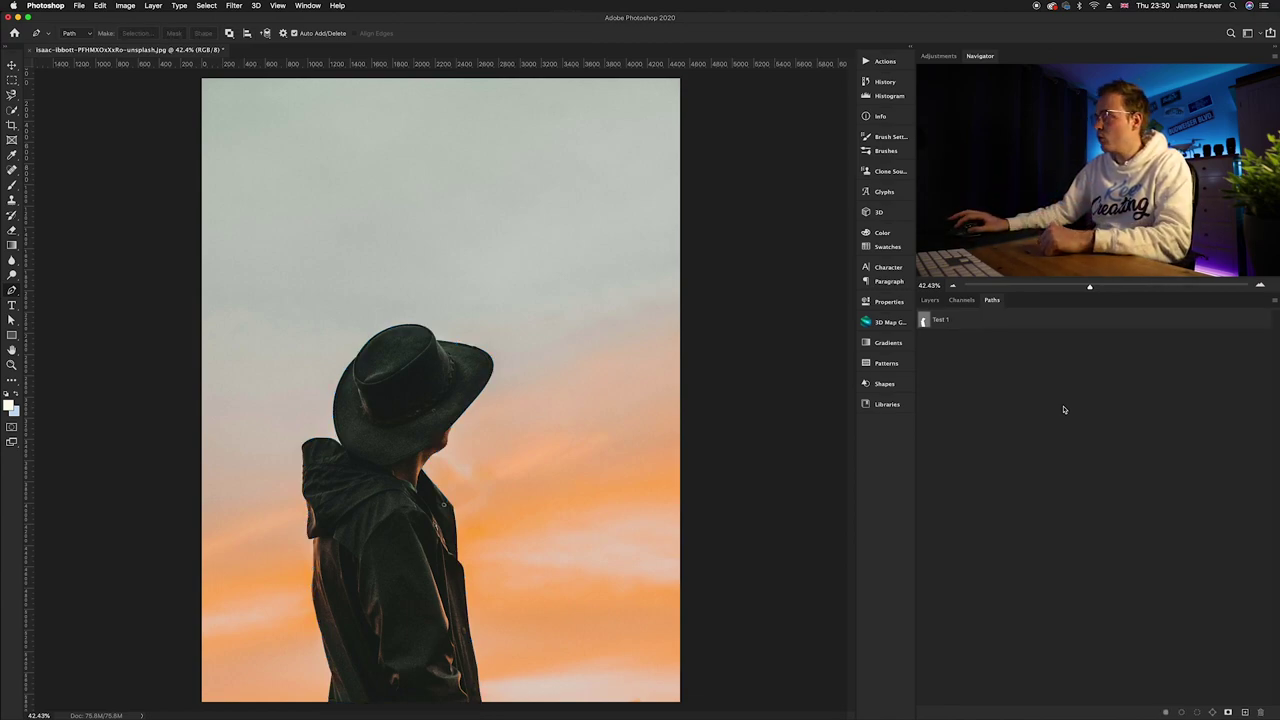
Load the Test 1 path as a selection and return to the Layers panel.
{"action": "left_click", "coordinate": [925, 321]}
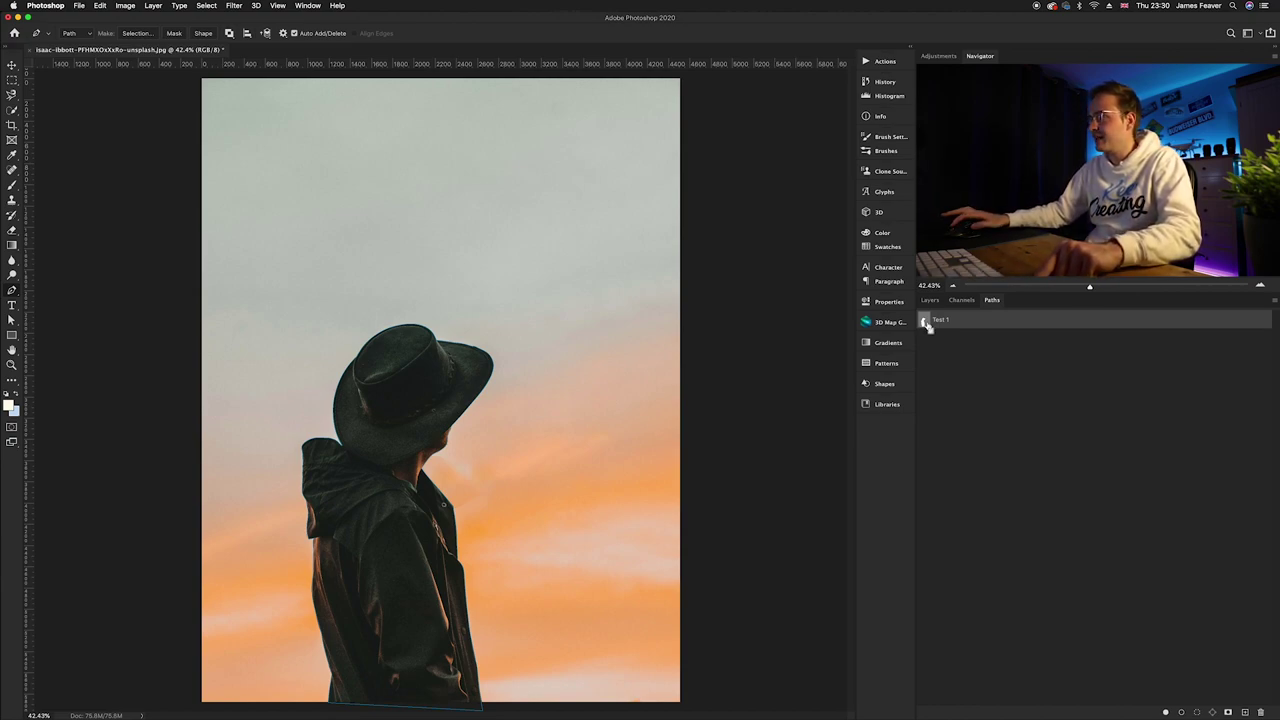
{"action": "left_click", "coordinate": [925, 323], "text": "super"}
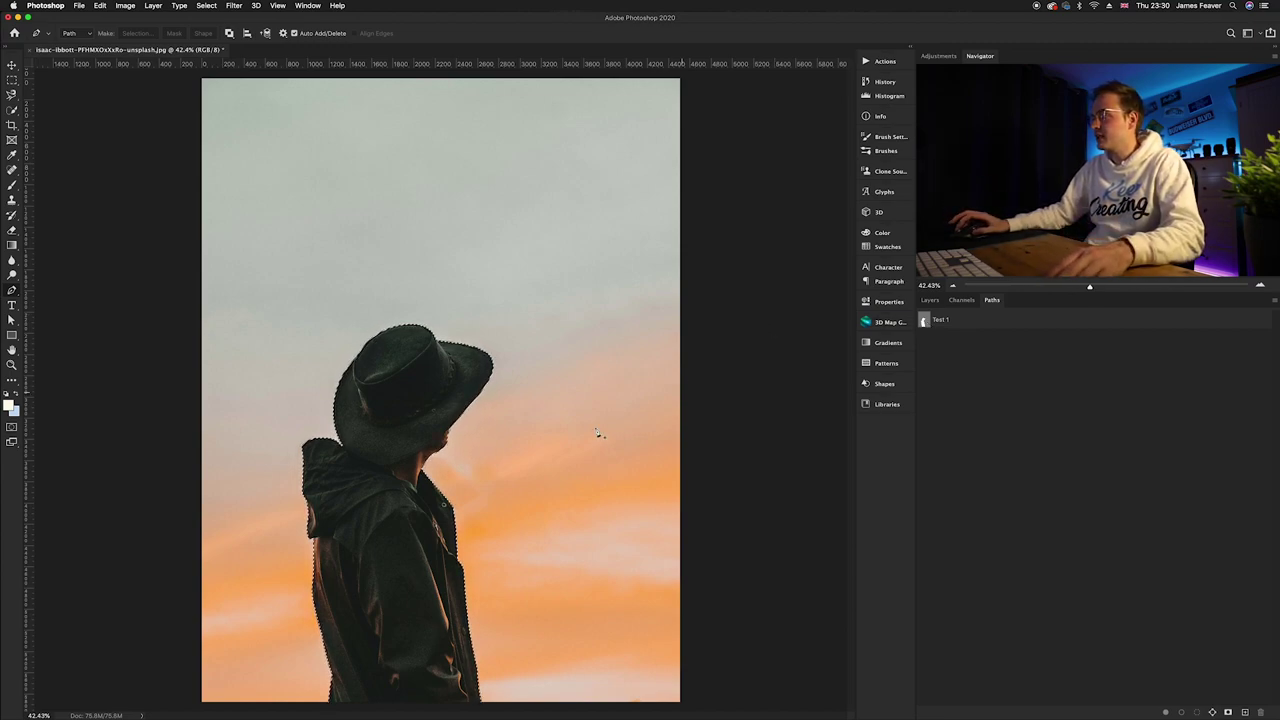
{"action": "left_click", "coordinate": [929, 302]}
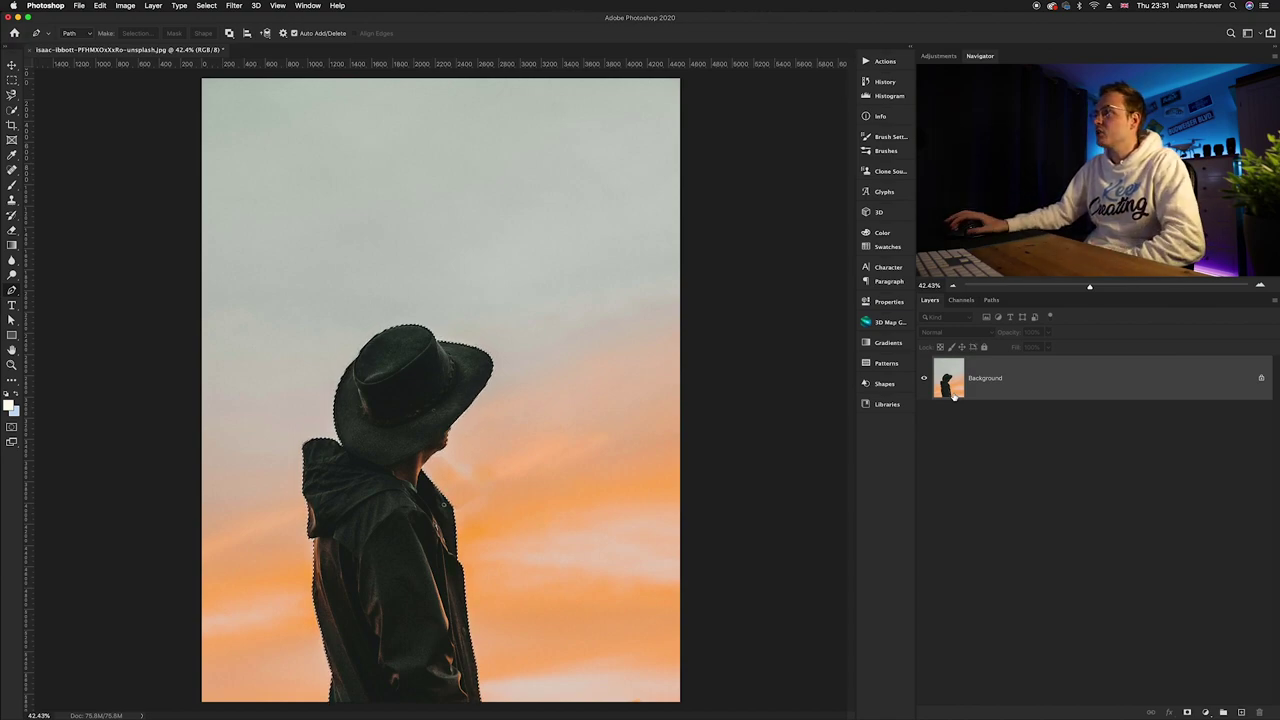
{"action": "left_click", "coordinate": [206, 6]}
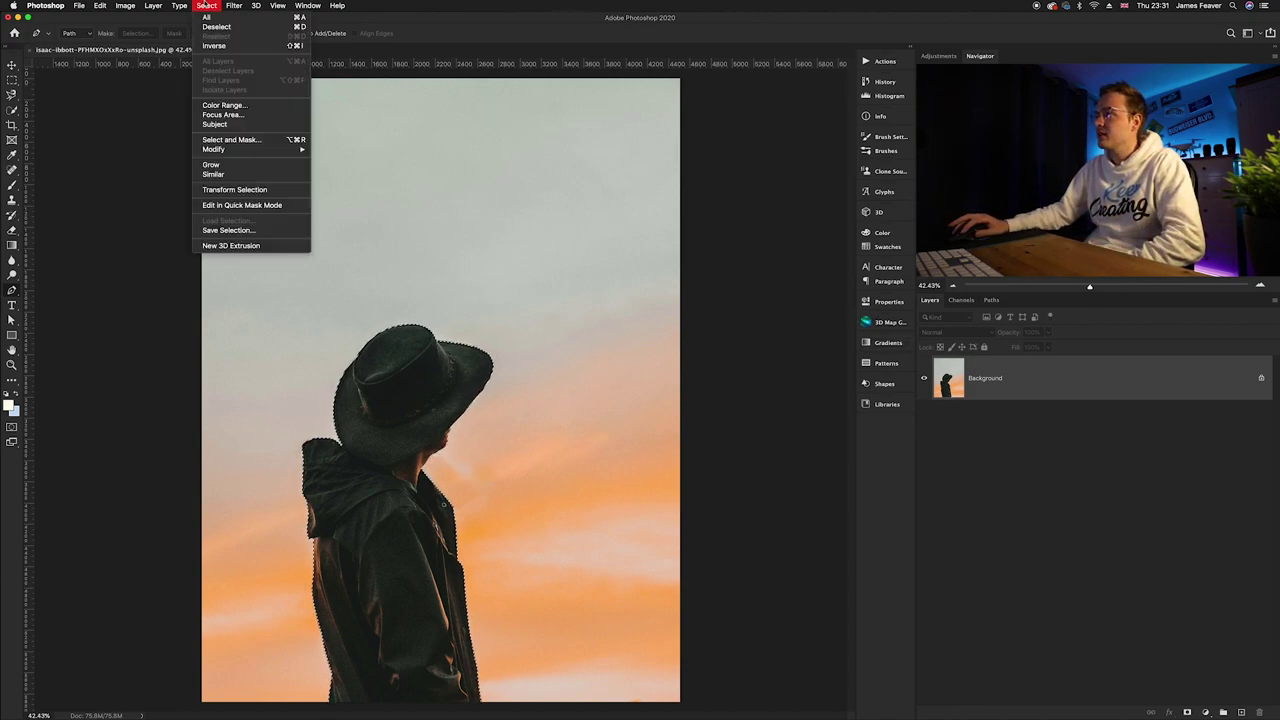
Feather the selection by 1 pixel and turn it into a layer mask on Layer 0.
{"action": "mouse_move", "coordinate": [227, 151]}
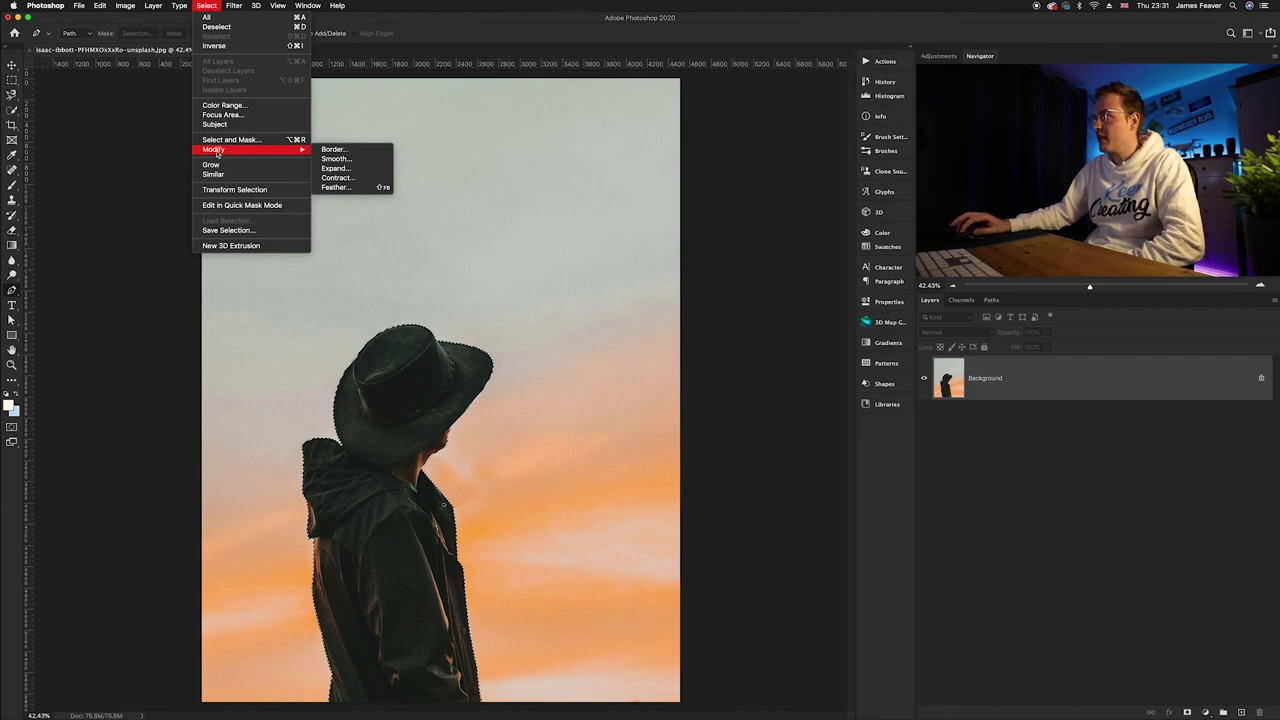
{"action": "left_click", "coordinate": [339, 188]}
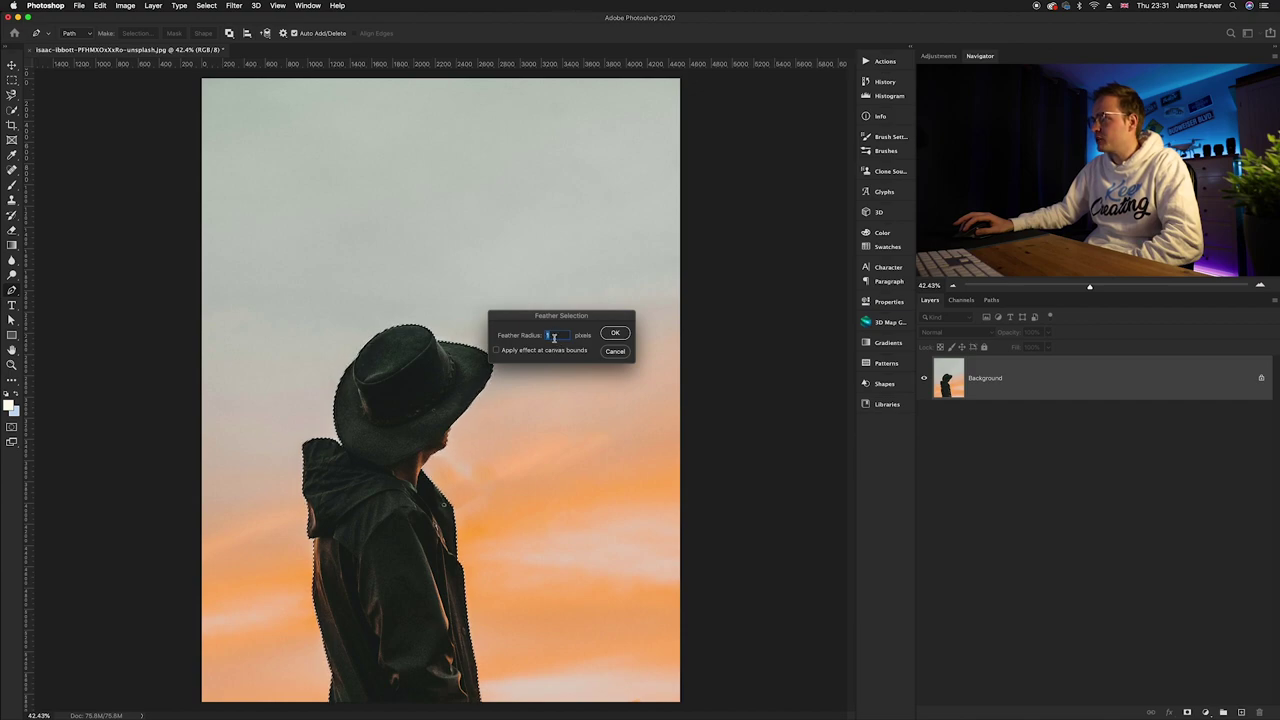
{"action": "left_click", "coordinate": [617, 336]}
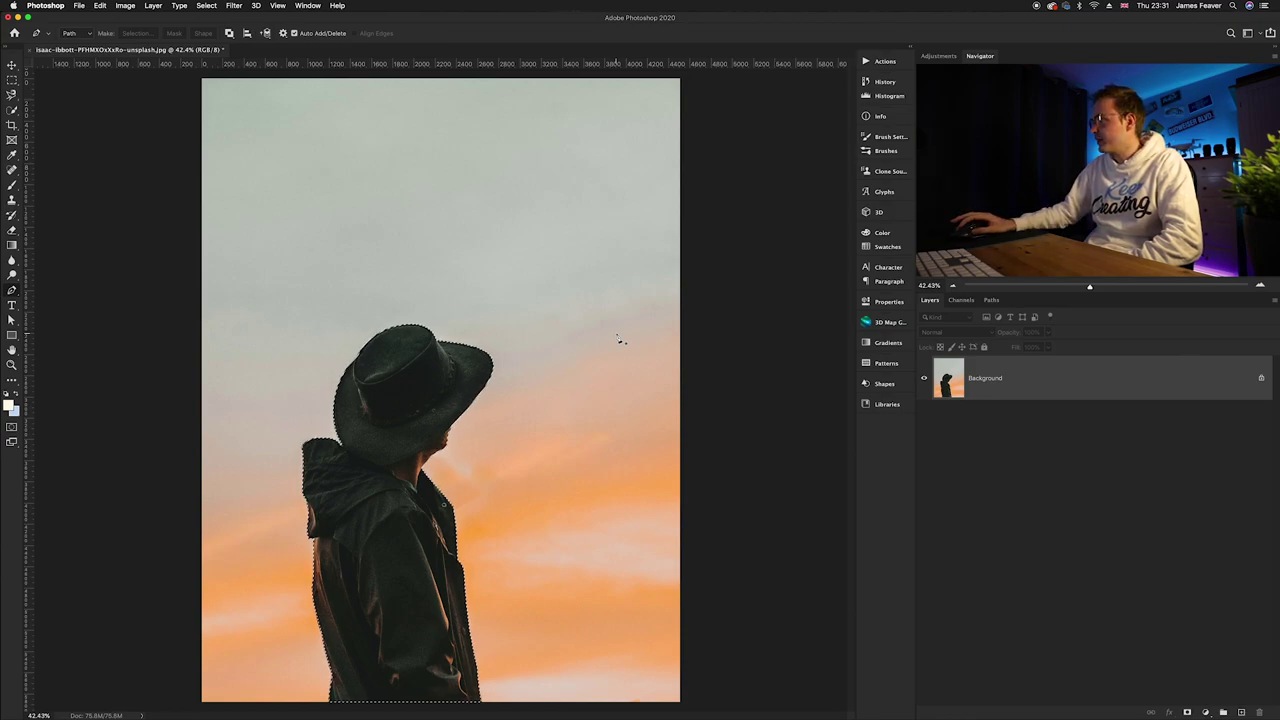
{"action": "left_click", "coordinate": [1187, 712]}
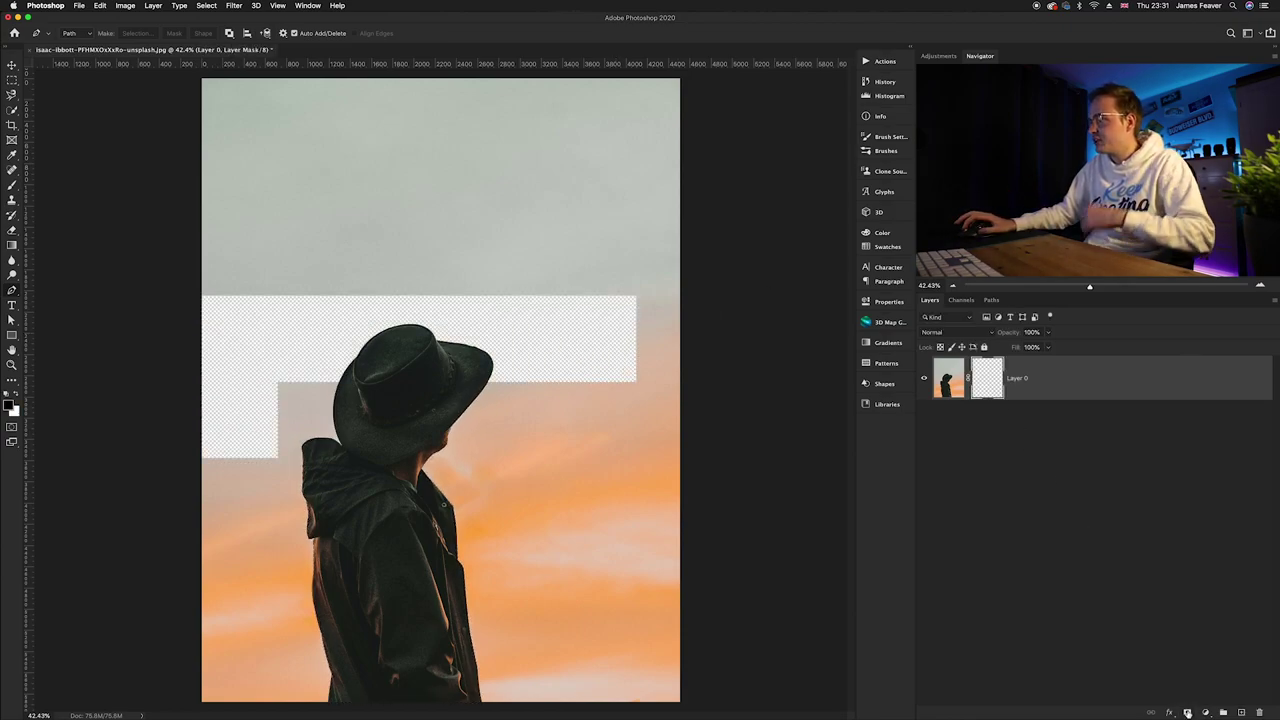
Place the sunset mountain photo, scale it to fill the canvas, and move it below Layer 0.
{"action": "scroll", "coordinate": [491, 371], "scroll_direction": "up", "scroll_amount": 10}
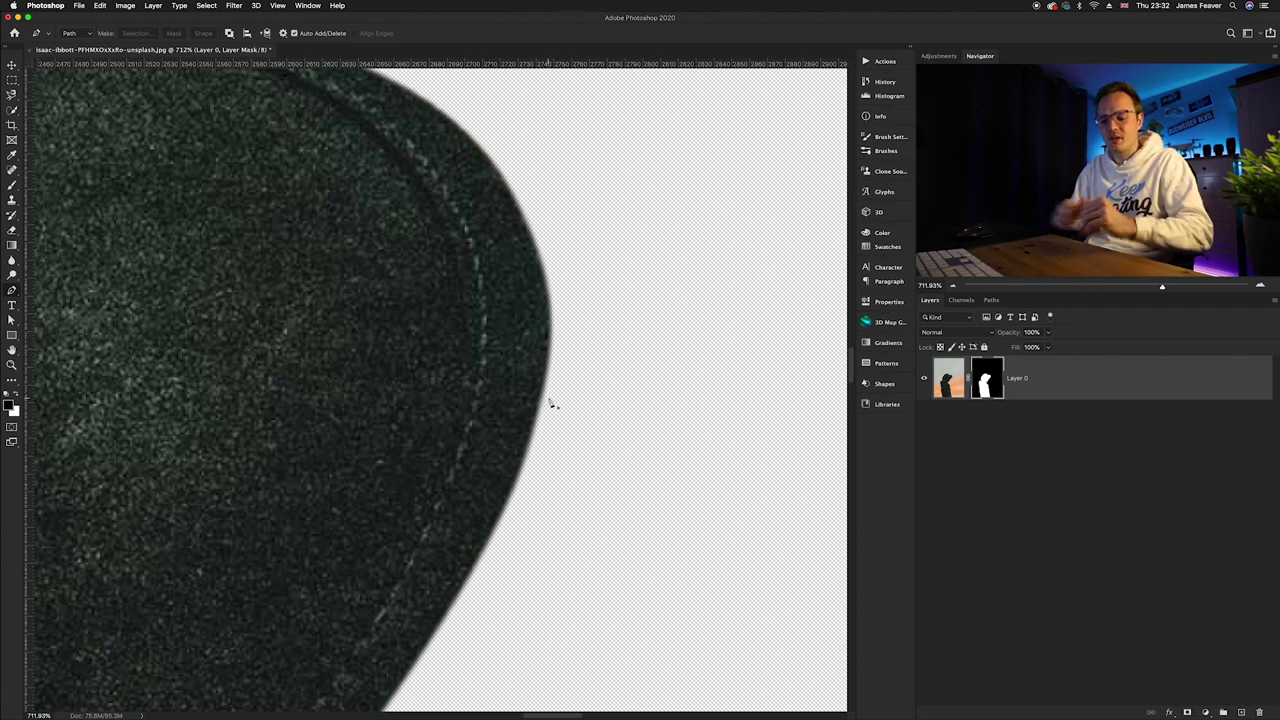
{"action": "scroll", "coordinate": [550, 403], "scroll_direction": "down", "scroll_amount": 10}
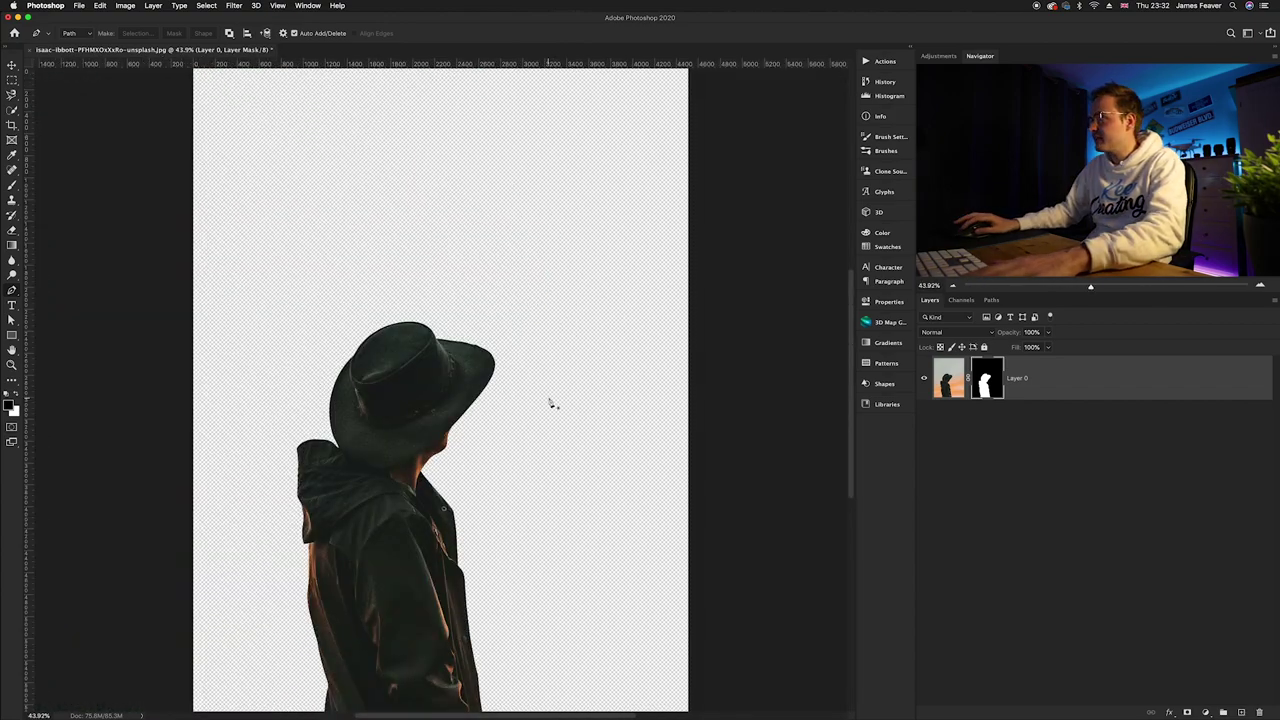
{"action": "key", "text": "F11"}
{"action": "left_click_drag", "start_coordinate": [711, 160], "coordinate": [549, 425]}
{"action": "key", "text": "F11"}
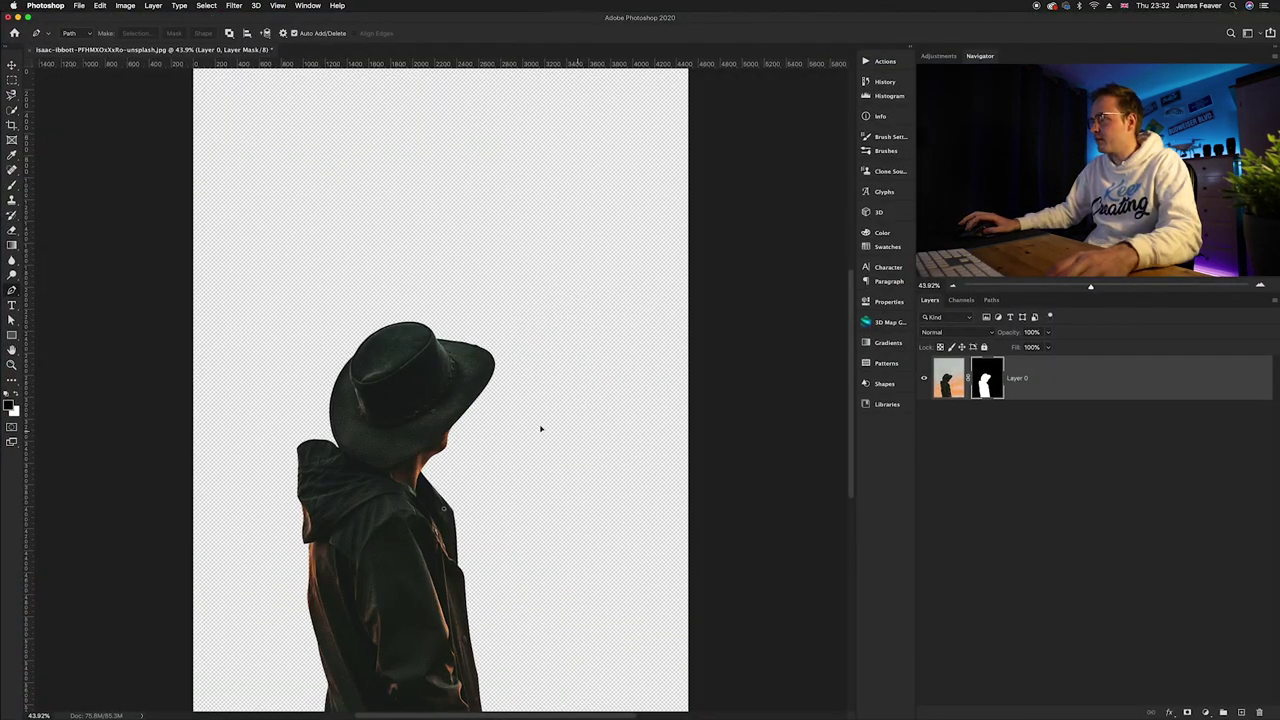
{"action": "scroll", "coordinate": [441, 388], "scroll_direction": "down", "scroll_amount": 3}
{"action": "left_click_drag", "start_coordinate": [446, 488], "coordinate": [451, 590]}
{"action": "left_click_drag", "start_coordinate": [950, 386], "coordinate": [947, 440]}
{"action": "scroll", "coordinate": [440, 495], "scroll_direction": "up", "scroll_amount": 2}
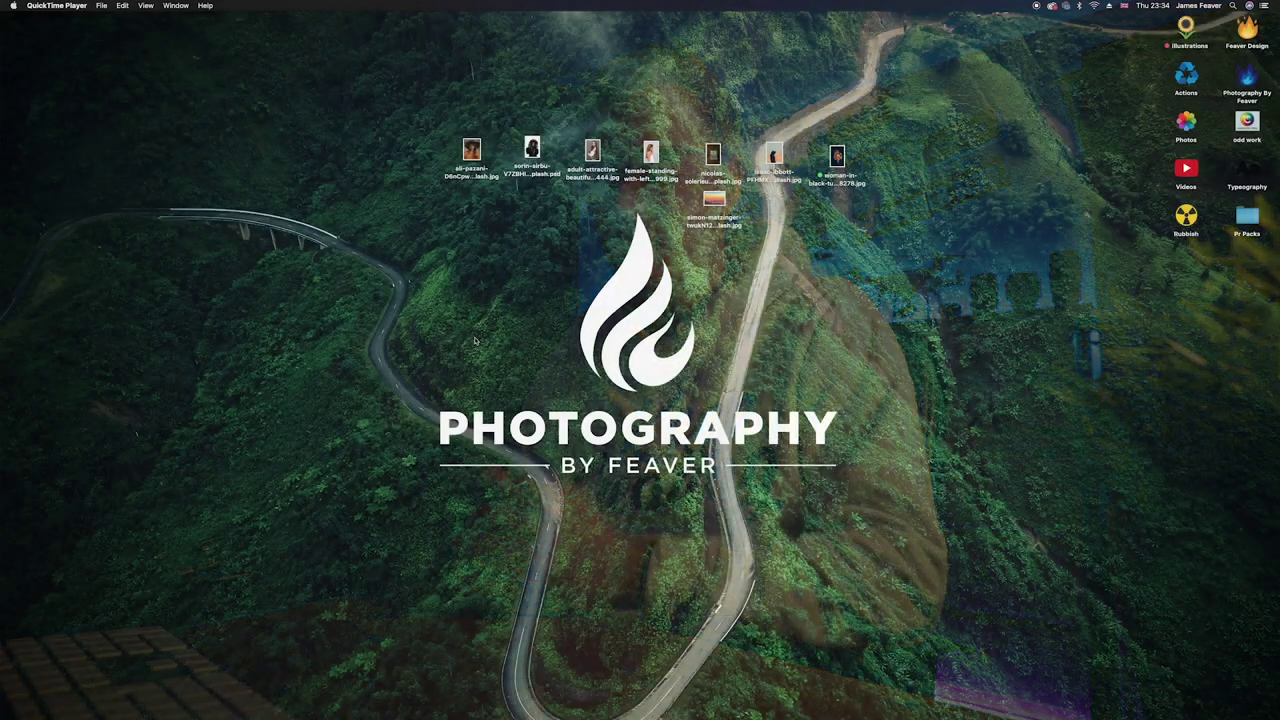
Open woman-in-black-tube-dress-3598278.jpg from the desktop in Photoshop.
{"action": "double_click", "coordinate": [836, 158]}
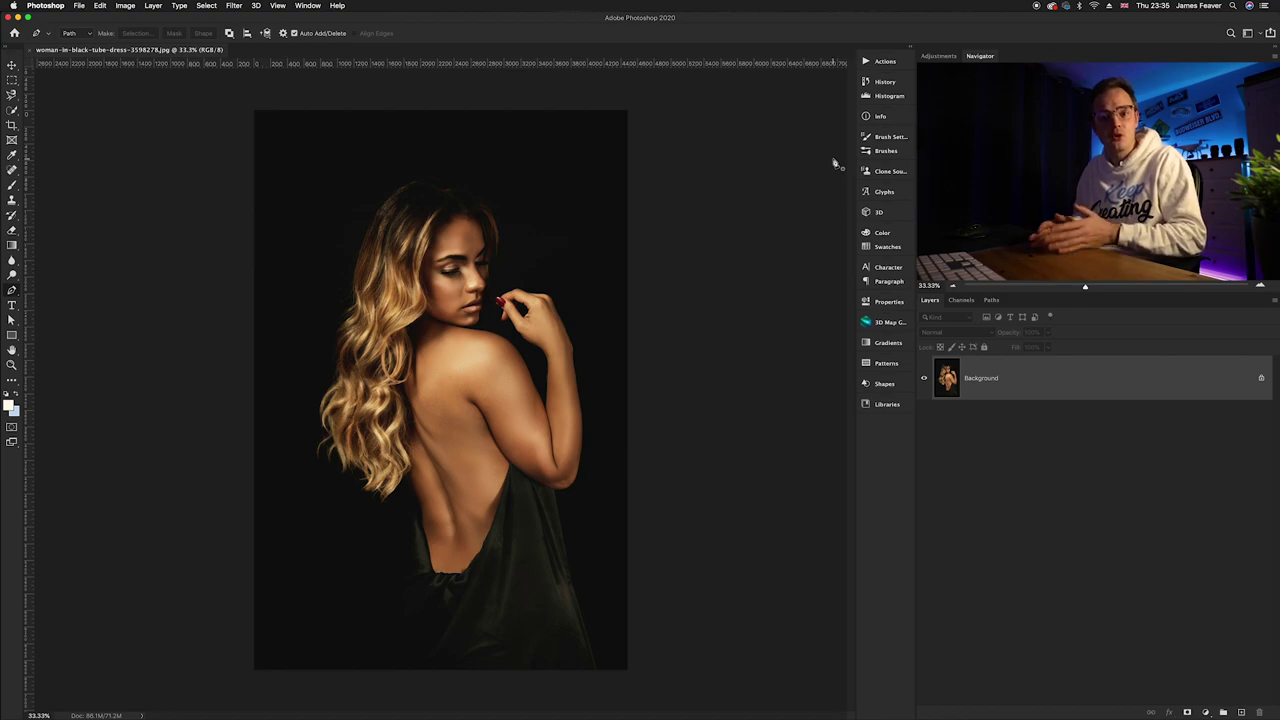
Zoom and pan around the photo to inspect the dress edge, hair, face, back and arm.
{"action": "scroll", "coordinate": [457, 548], "scroll_direction": "up", "scroll_amount": 5}
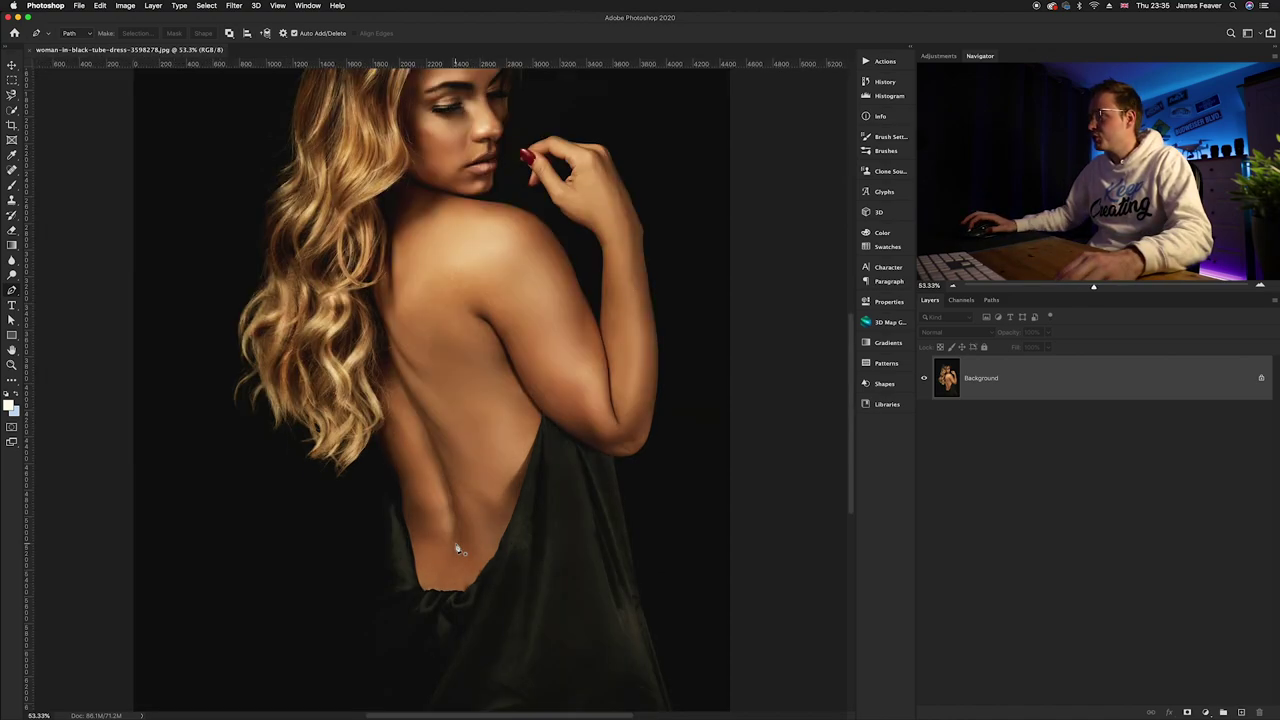
{"action": "scroll", "coordinate": [457, 548], "scroll_direction": "down", "scroll_amount": 5}
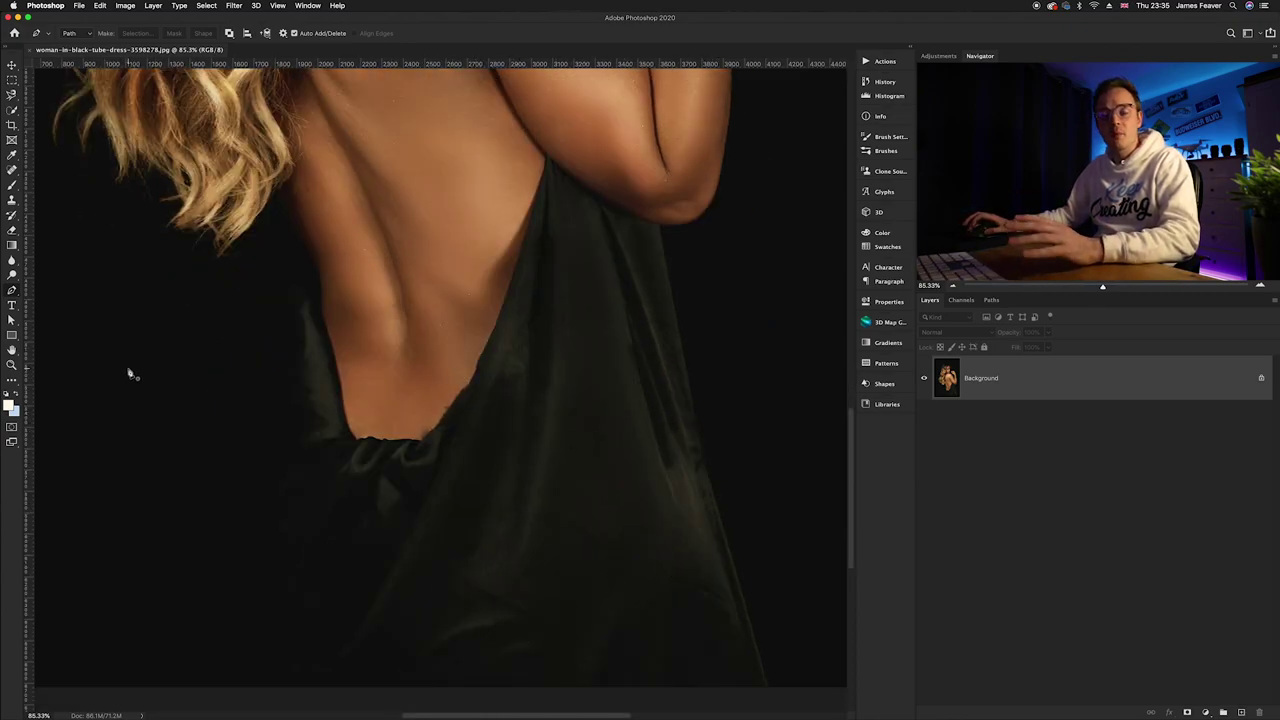
{"action": "left_click_drag", "start_coordinate": [214, 301], "coordinate": [363, 297]}
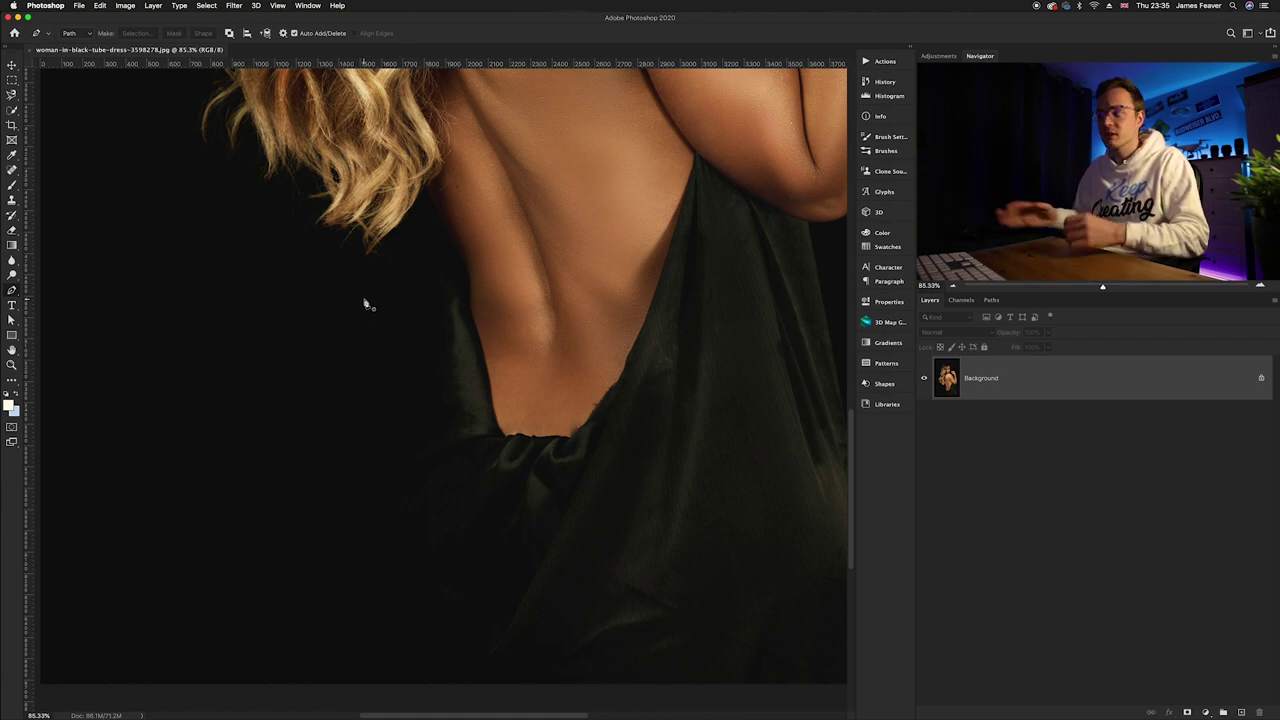
{"action": "scroll", "coordinate": [431, 303], "scroll_direction": "up", "scroll_amount": 5}
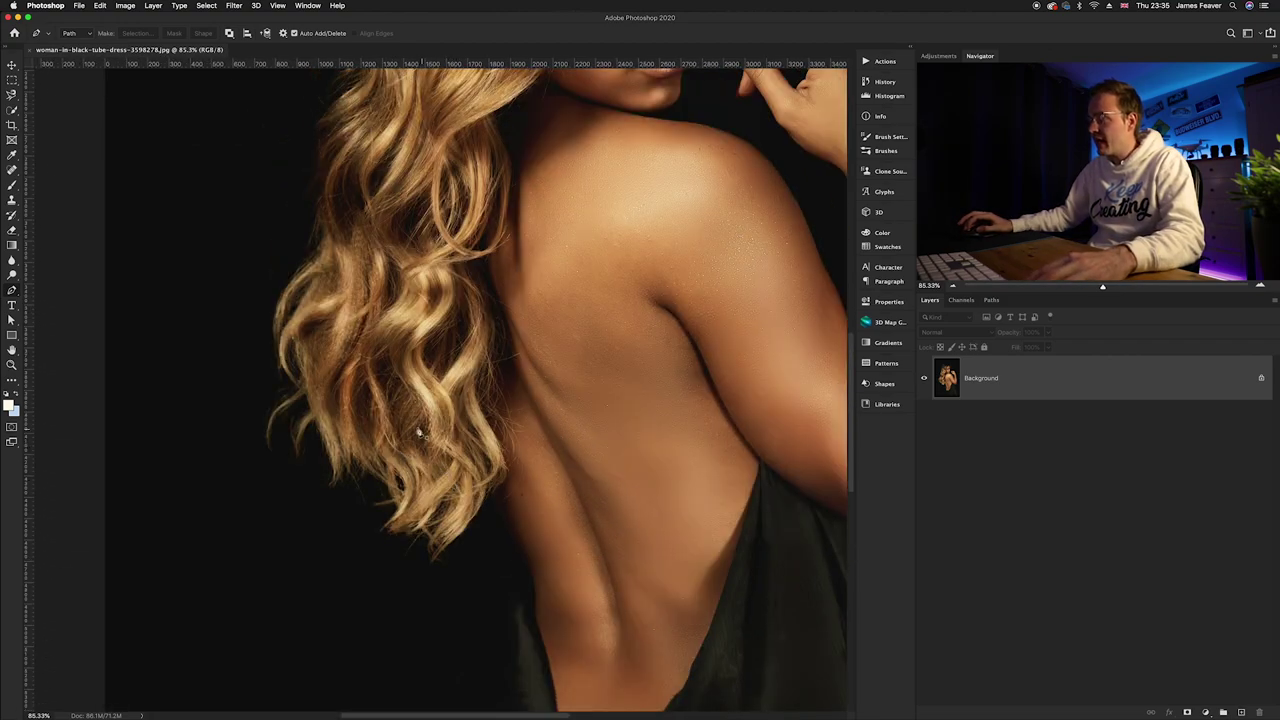
{"action": "scroll", "coordinate": [331, 346], "scroll_direction": "up", "scroll_amount": 4}
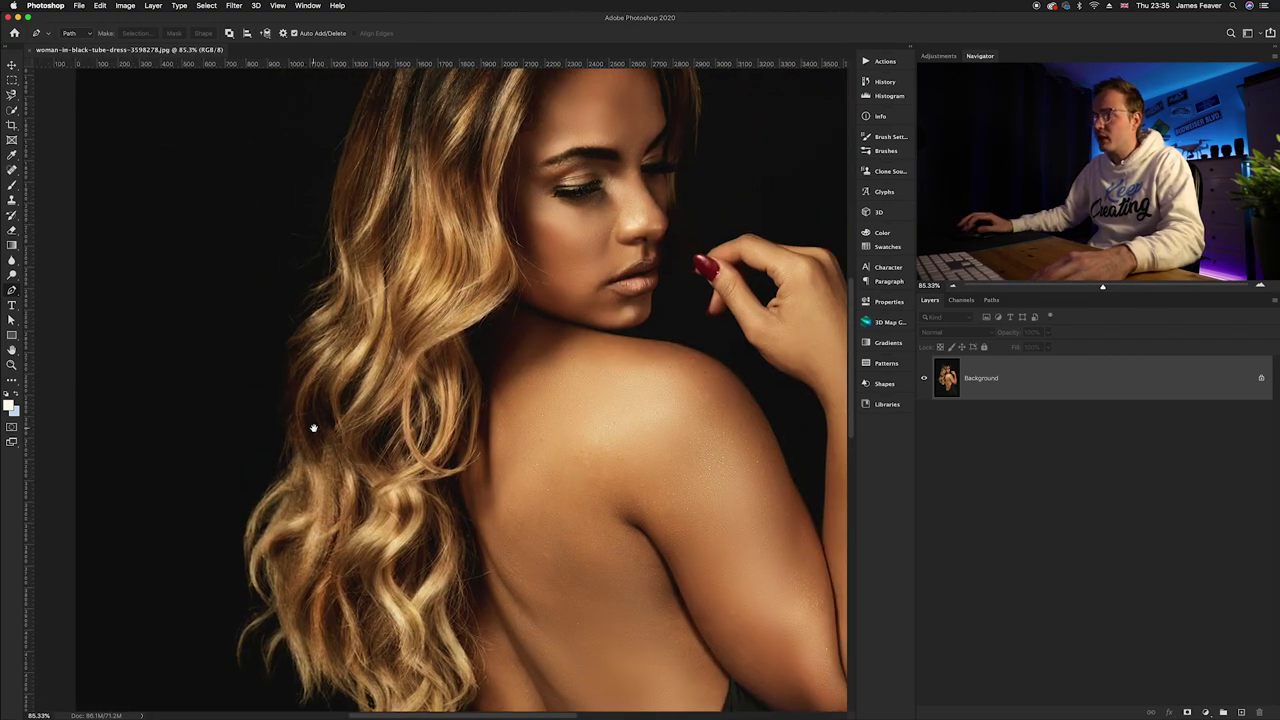
{"action": "scroll", "coordinate": [345, 462], "scroll_direction": "up", "scroll_amount": 4}
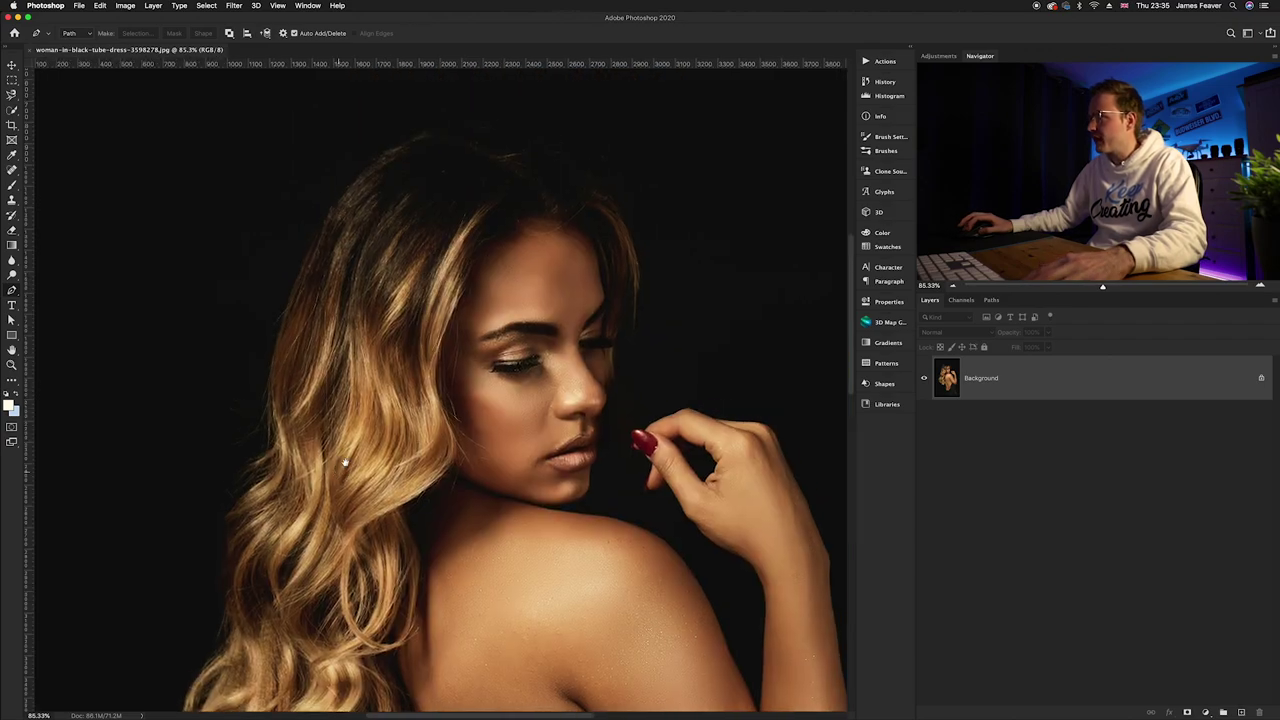
{"action": "left_click_drag", "start_coordinate": [622, 495], "coordinate": [460, 400]}
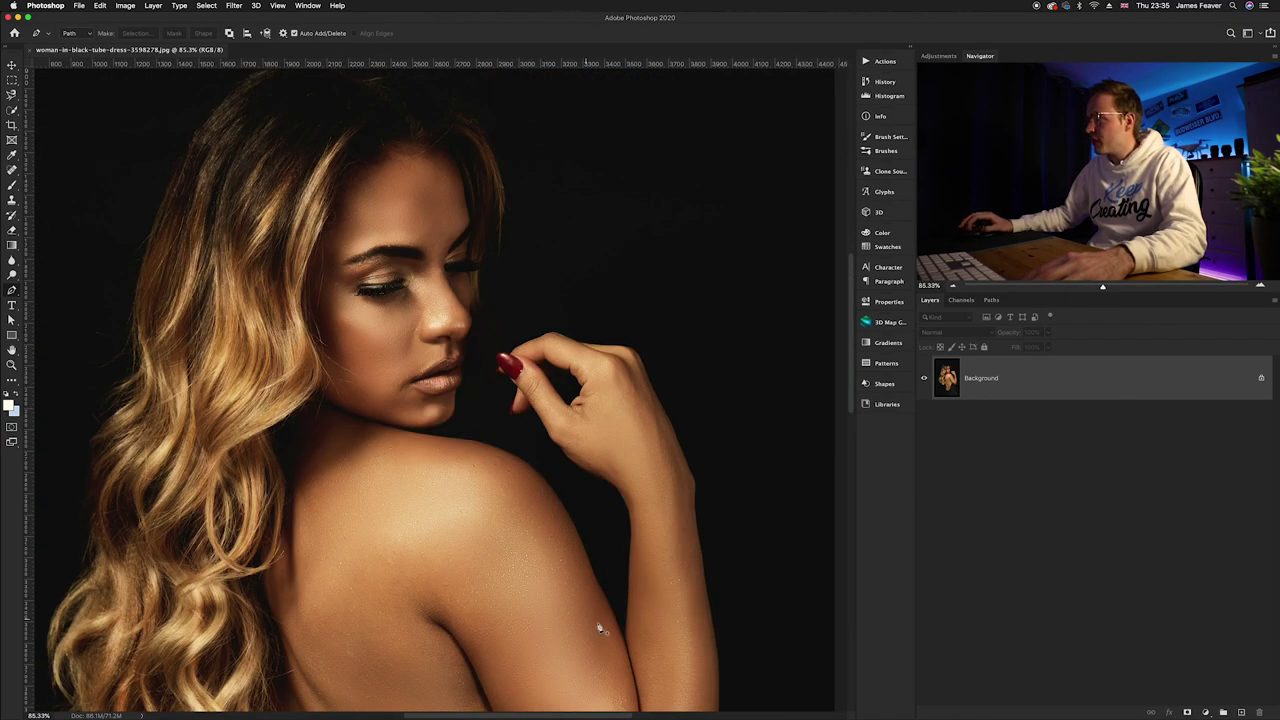
{"action": "left_click_drag", "start_coordinate": [591, 400], "coordinate": [523, 243]}
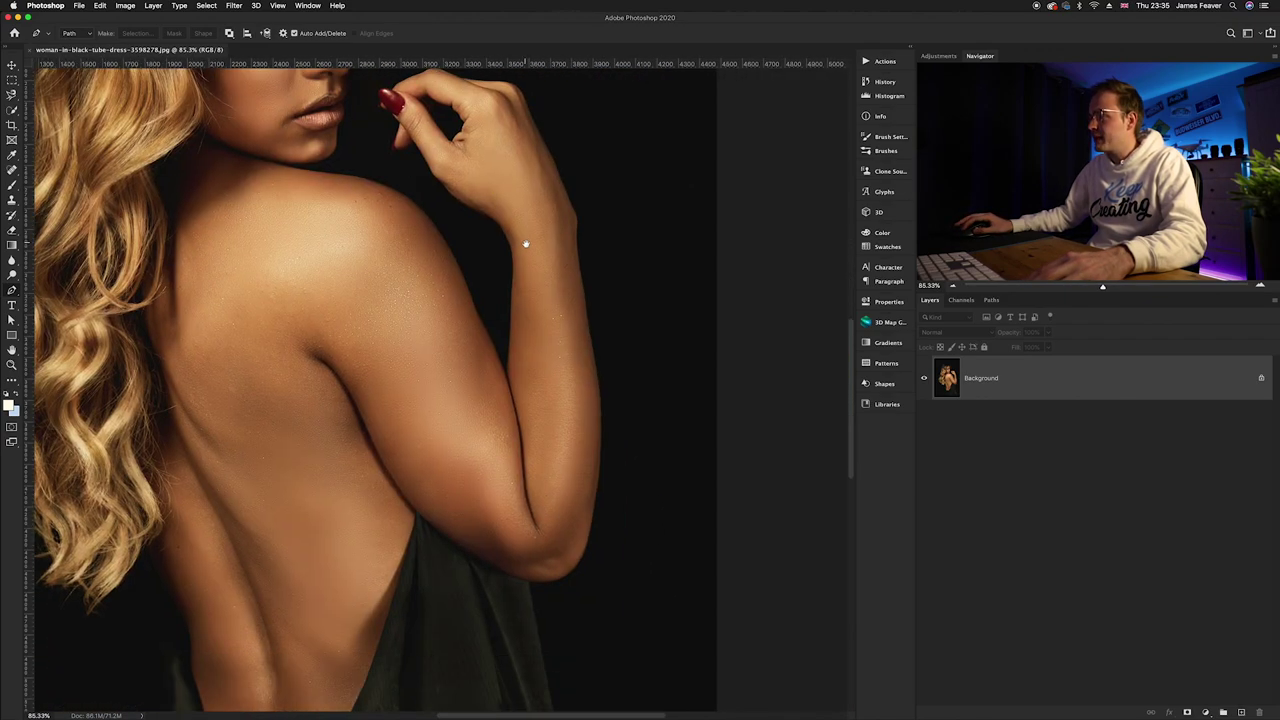
{"action": "left_click_drag", "start_coordinate": [557, 597], "coordinate": [631, 314]}
{"action": "scroll", "coordinate": [634, 317], "scroll_direction": "down", "scroll_amount": 5}
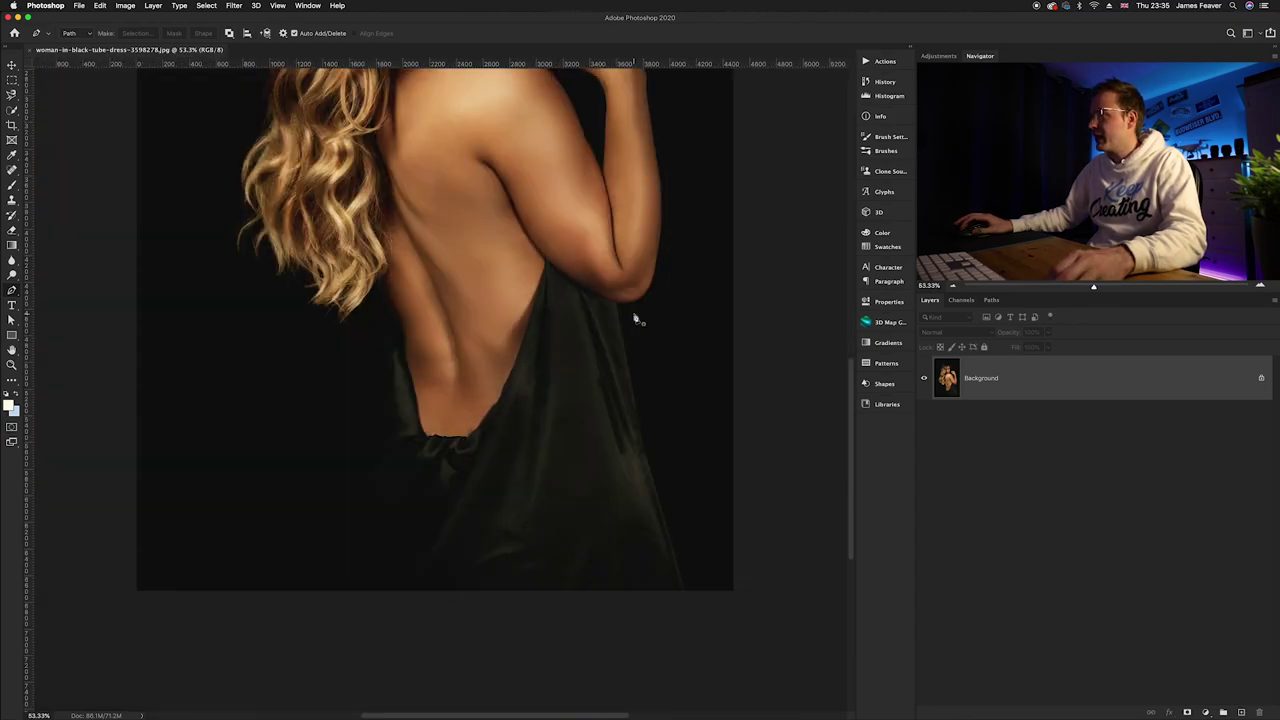
{"action": "scroll", "coordinate": [634, 317], "scroll_direction": "down", "scroll_amount": 3}
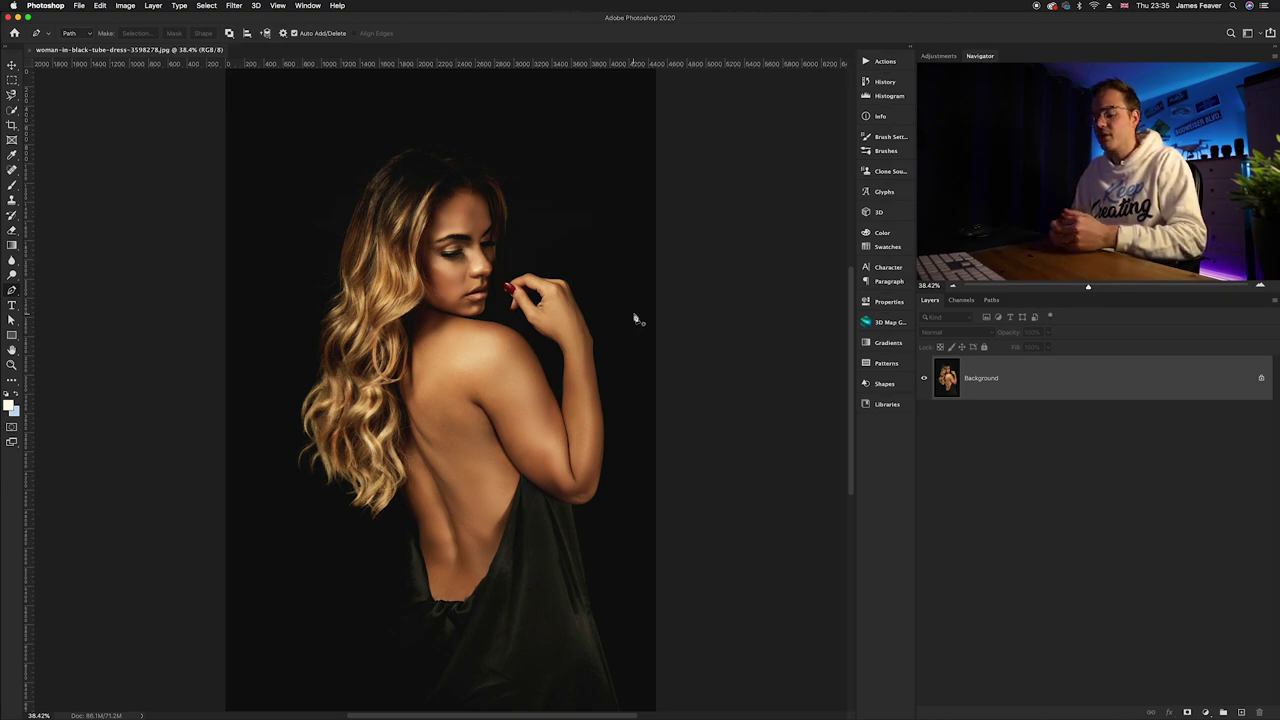
Pick the Object Selection Tool from the selection tools group.
{"action": "key", "text": "v"}
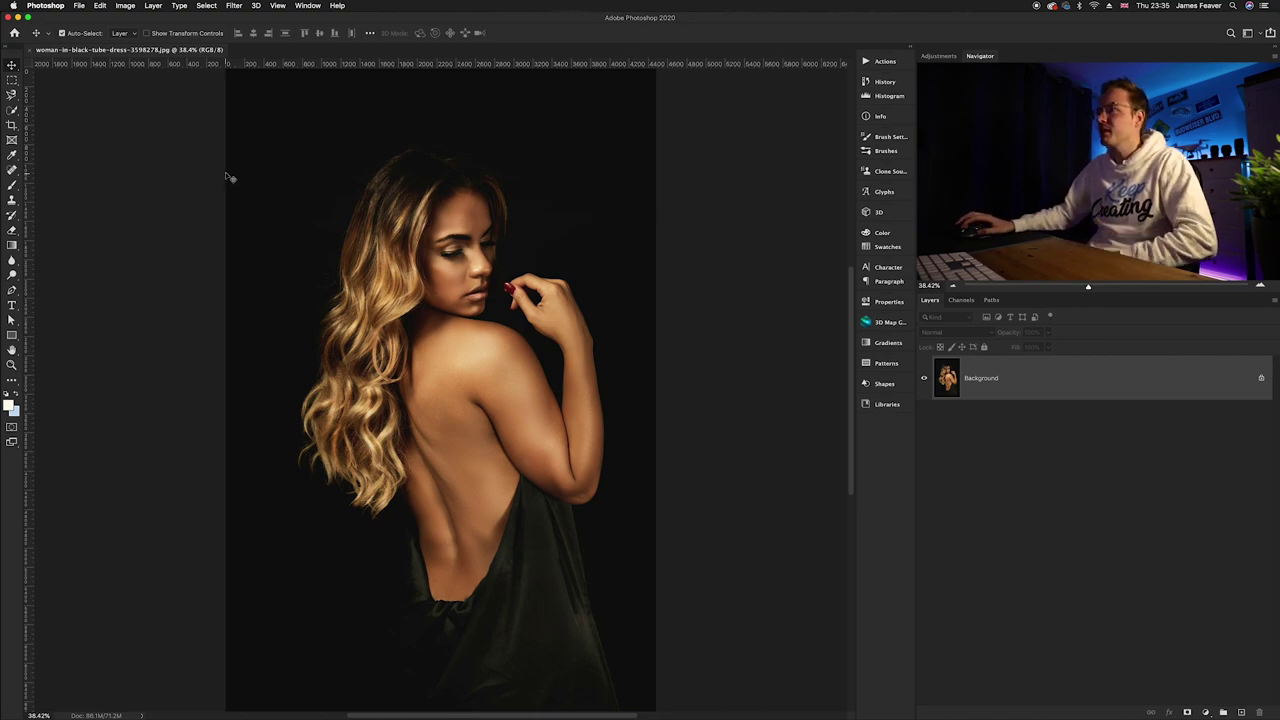
{"action": "left_click", "coordinate": [13, 110]}
{"action": "left_click", "coordinate": [75, 111]}
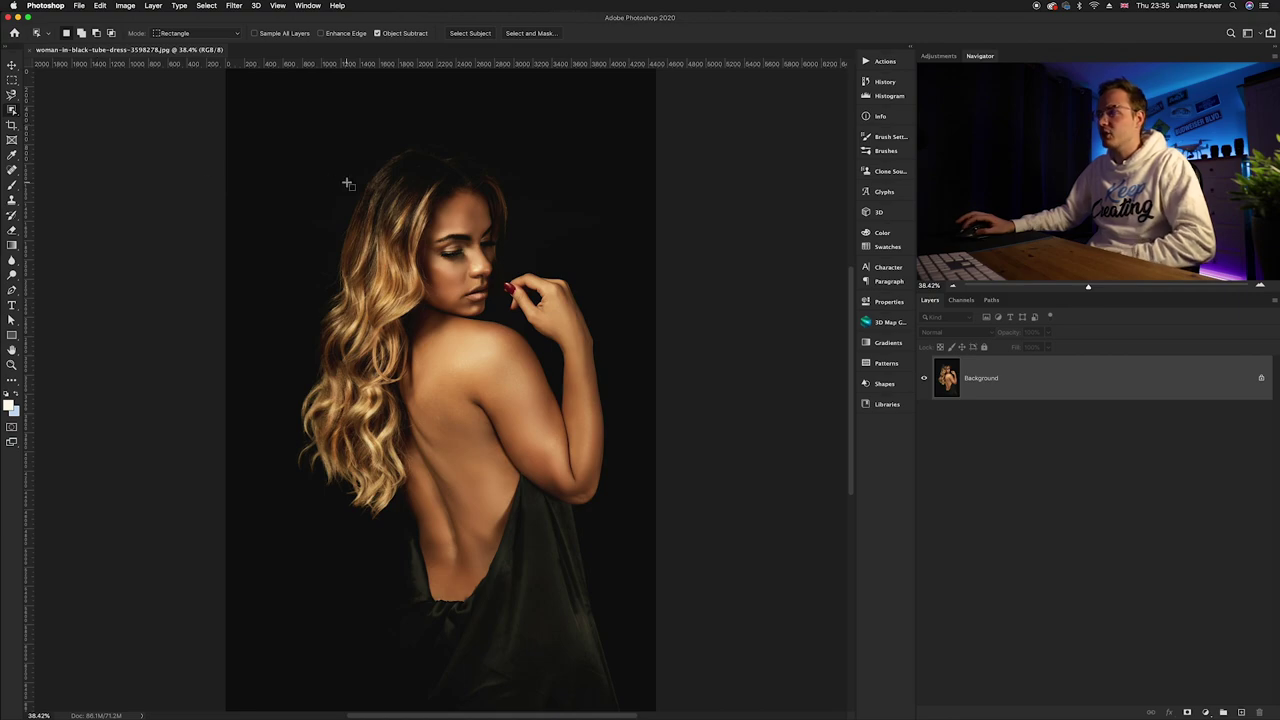
Try an Object Selection rectangle around the woman, deselect it, then switch to the Pen tool.
{"action": "left_click_drag", "start_coordinate": [269, 105], "coordinate": [662, 716]}
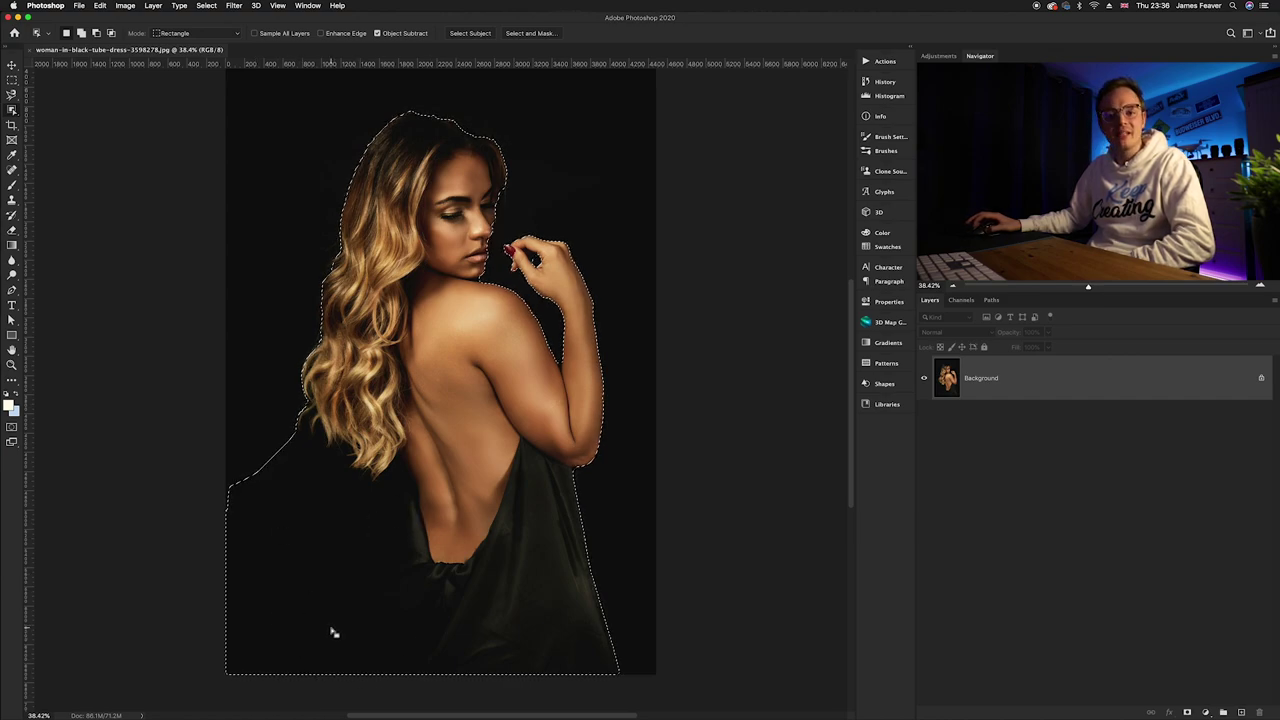
{"action": "key", "text": "super+d"}
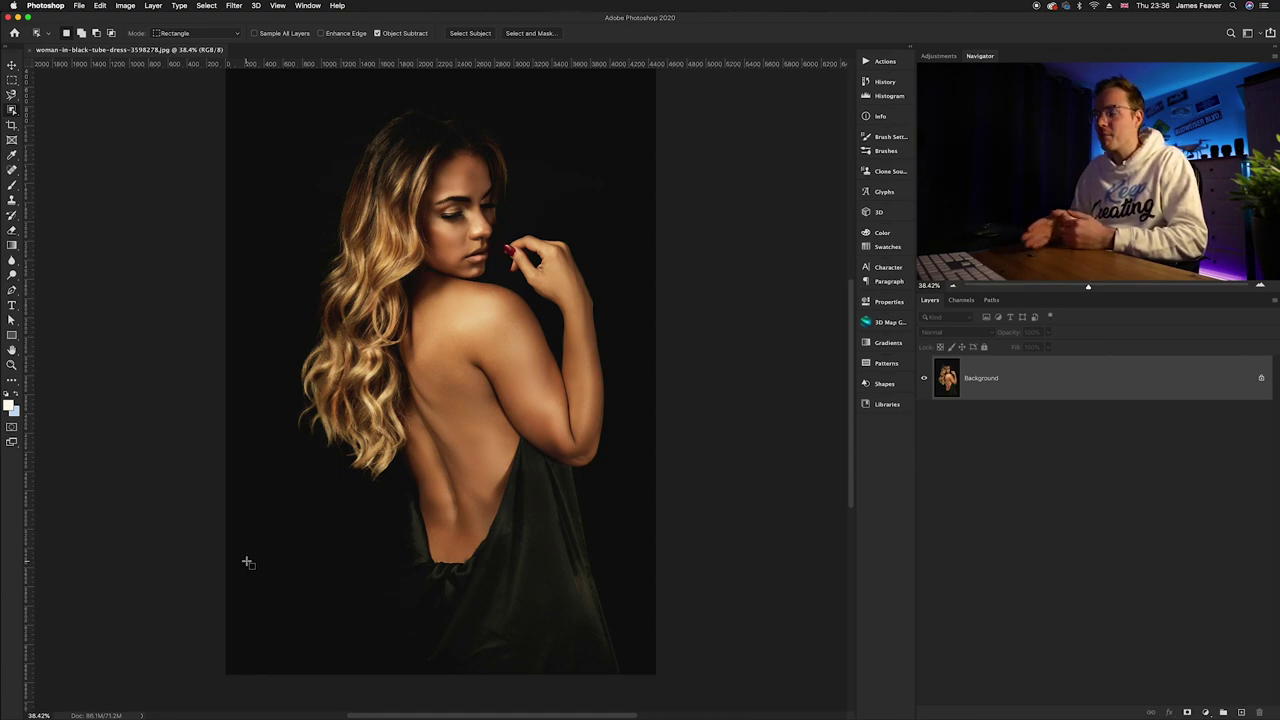
{"action": "key", "text": "p"}
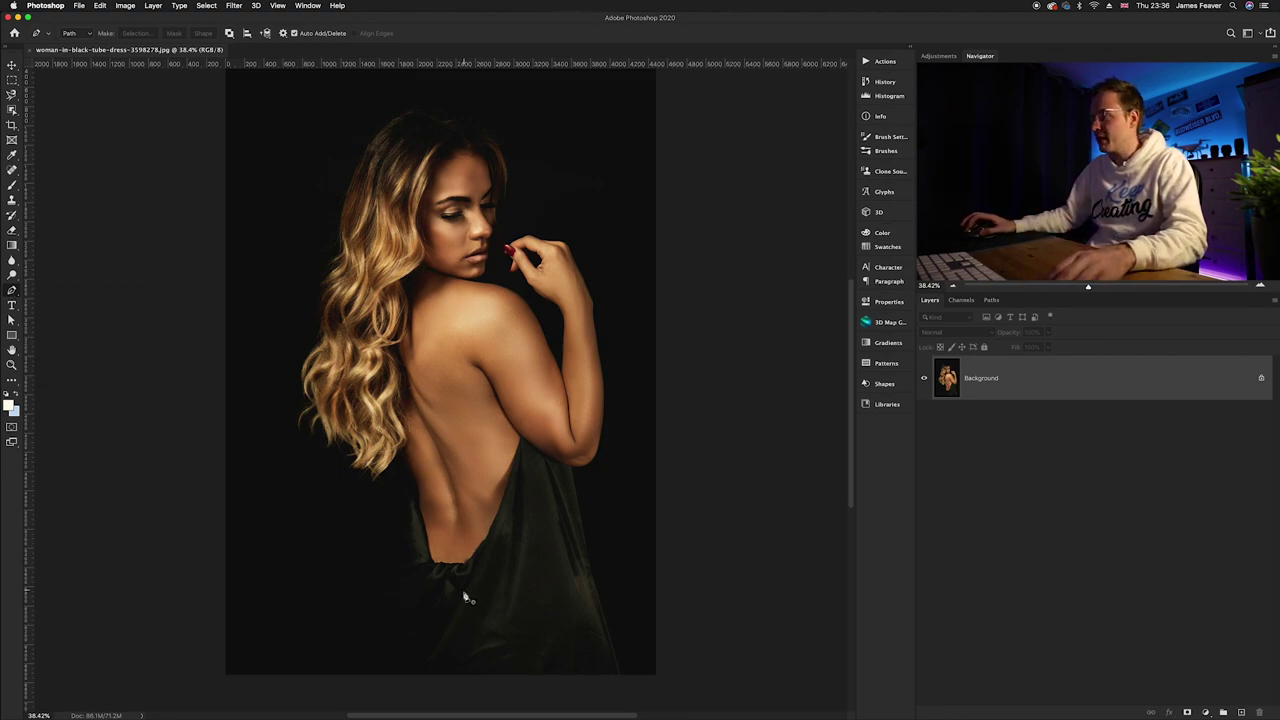
{"action": "scroll", "coordinate": [425, 615], "scroll_direction": "up", "scroll_amount": 10}
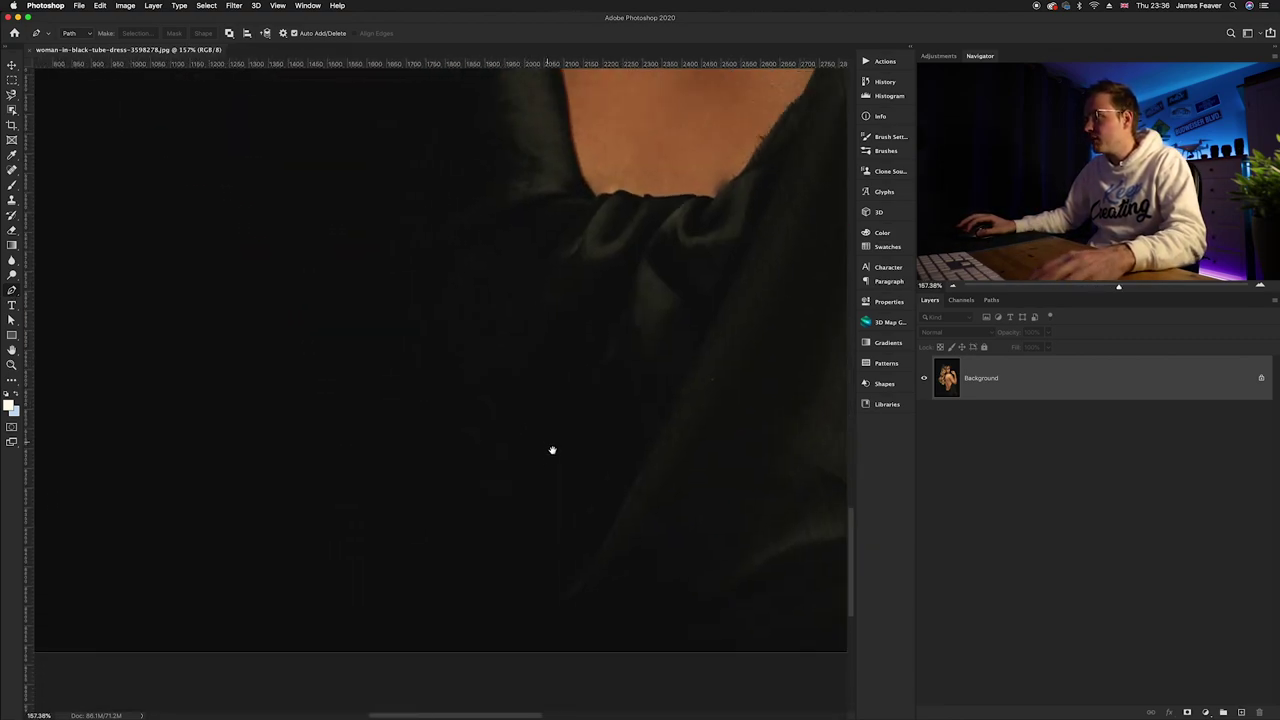
{"action": "scroll", "coordinate": [552, 450], "scroll_direction": "up", "scroll_amount": 1}
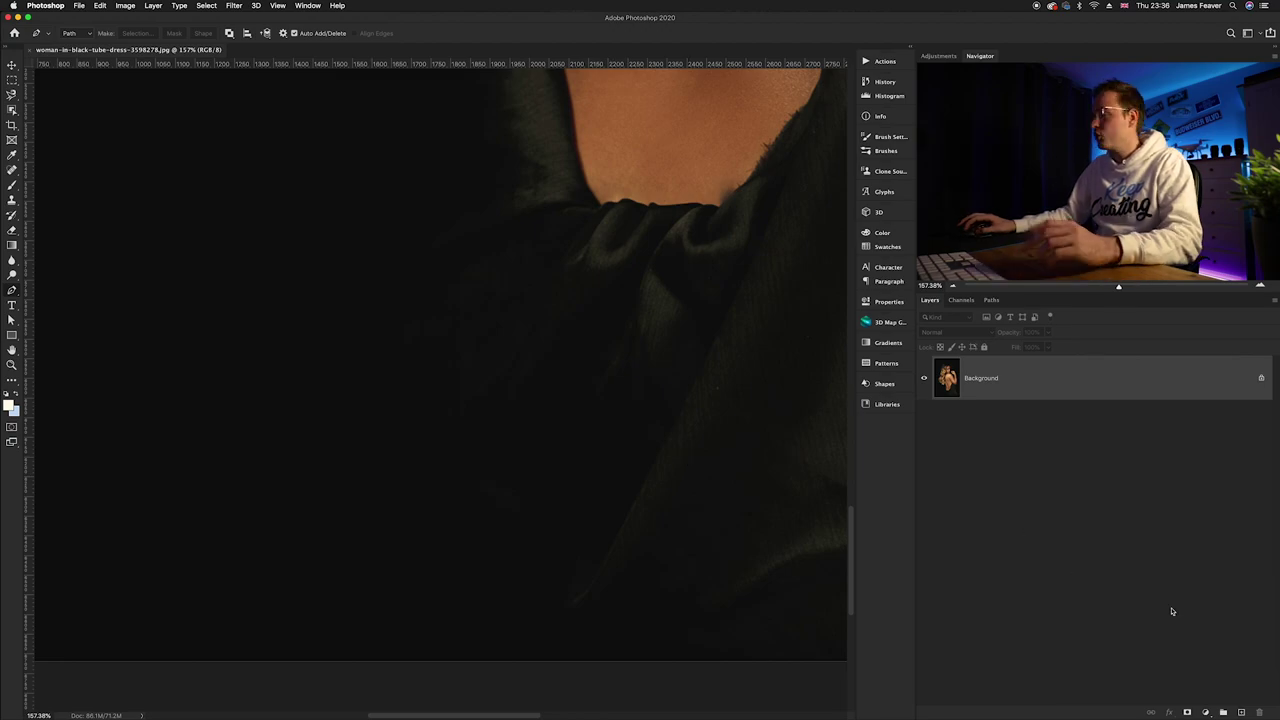
{"action": "left_click", "coordinate": [1205, 712]}
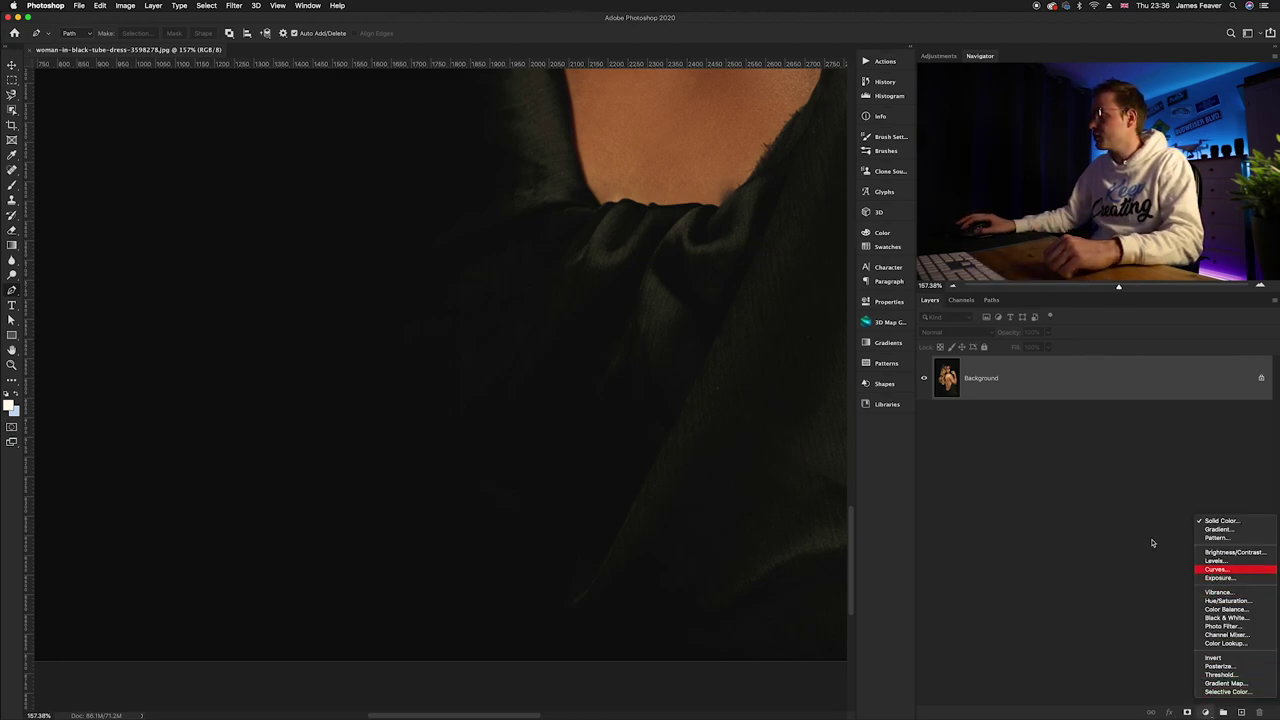
{"action": "left_click", "coordinate": [1216, 569]}
{"action": "left_click_drag", "start_coordinate": [728, 457], "coordinate": [723, 426]}
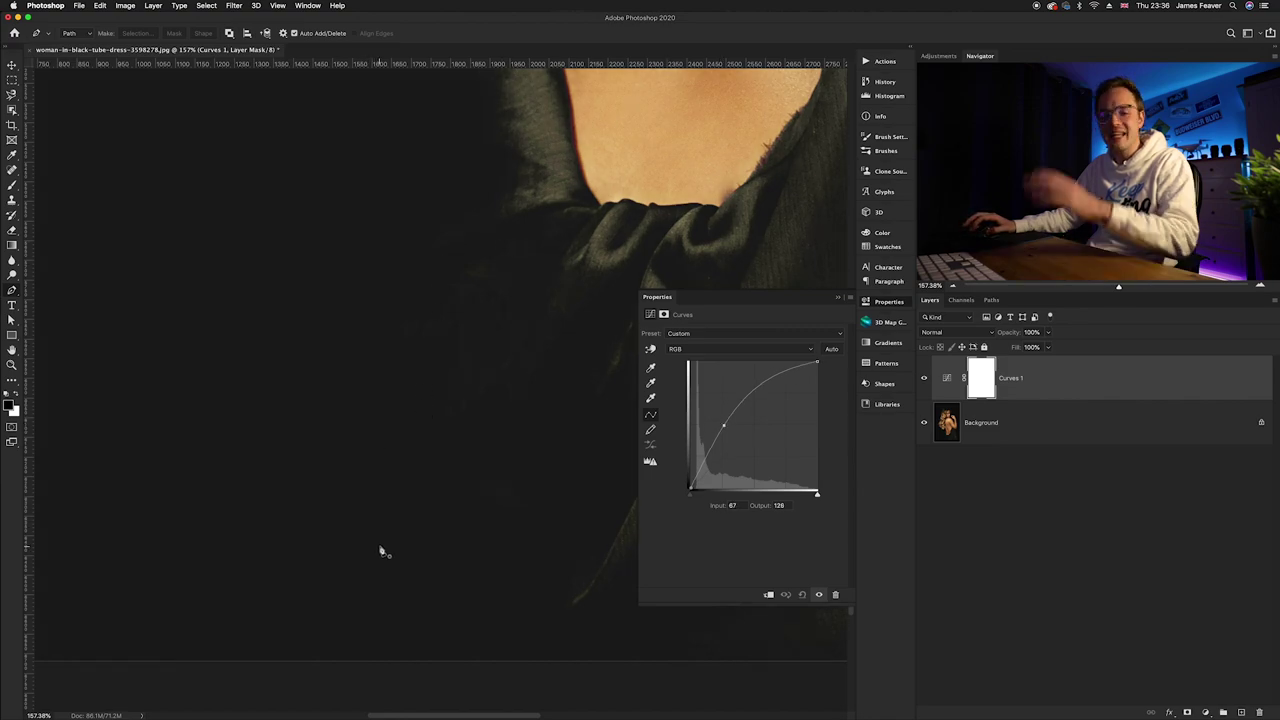
{"action": "scroll", "coordinate": [433, 388], "scroll_direction": "down", "scroll_amount": 5}
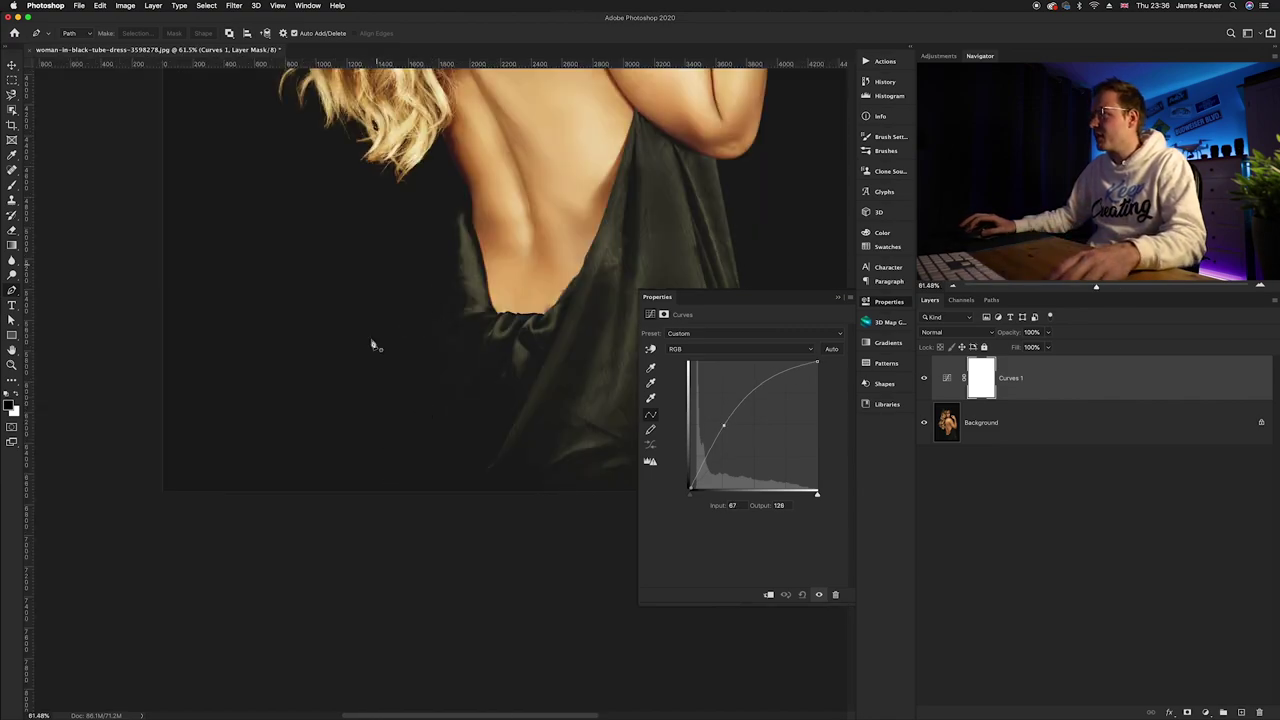
{"action": "left_click_drag", "start_coordinate": [472, 192], "coordinate": [453, 290]}
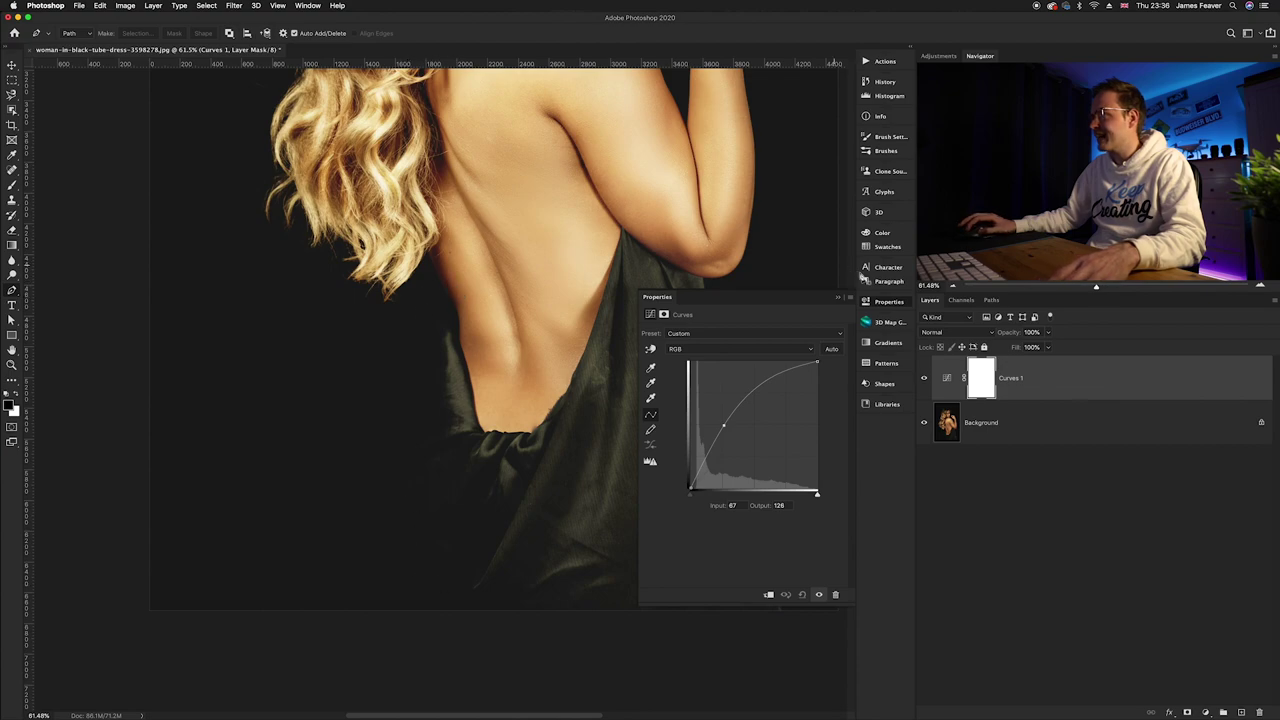
{"action": "left_click", "coordinate": [890, 302]}
{"action": "left_click", "coordinate": [947, 380]}
{"action": "key", "text": "Delete"}
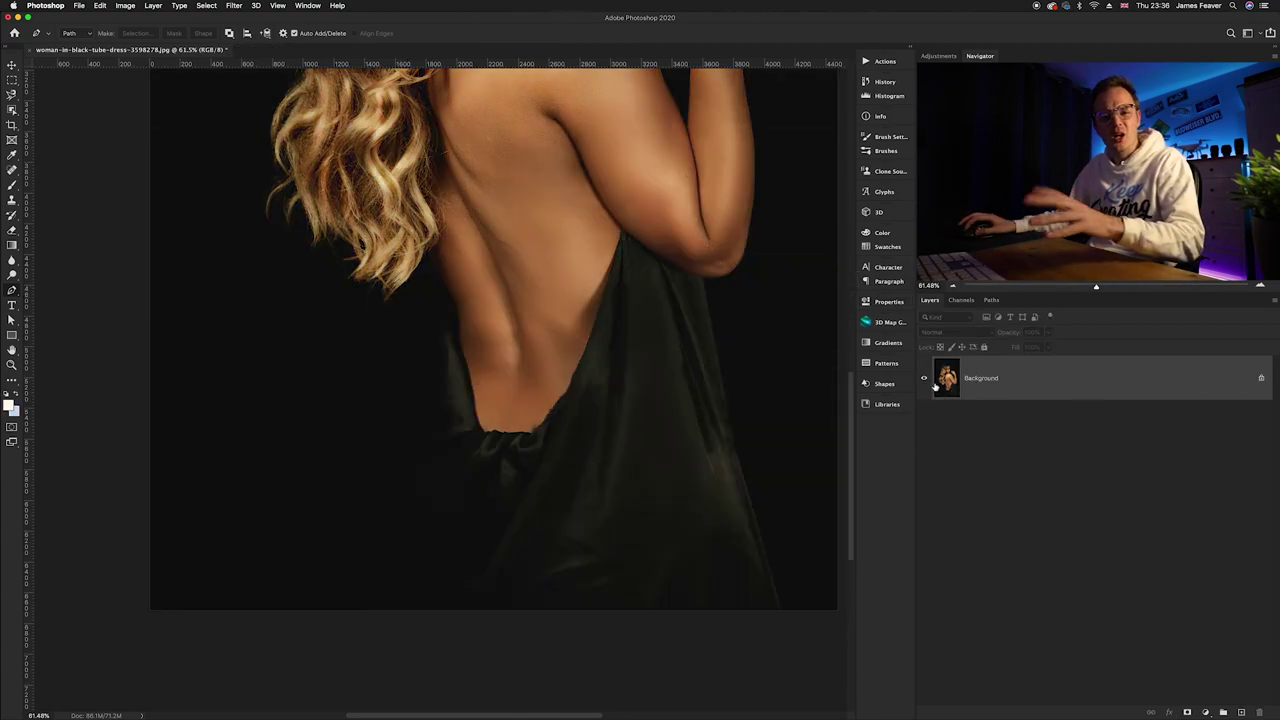
Start the pen path at the back's dress edge and curve it up to the hair.
{"action": "scroll", "coordinate": [447, 620], "scroll_direction": "up", "scroll_amount": 3}
{"action": "left_click_drag", "start_coordinate": [448, 620], "coordinate": [523, 414]}
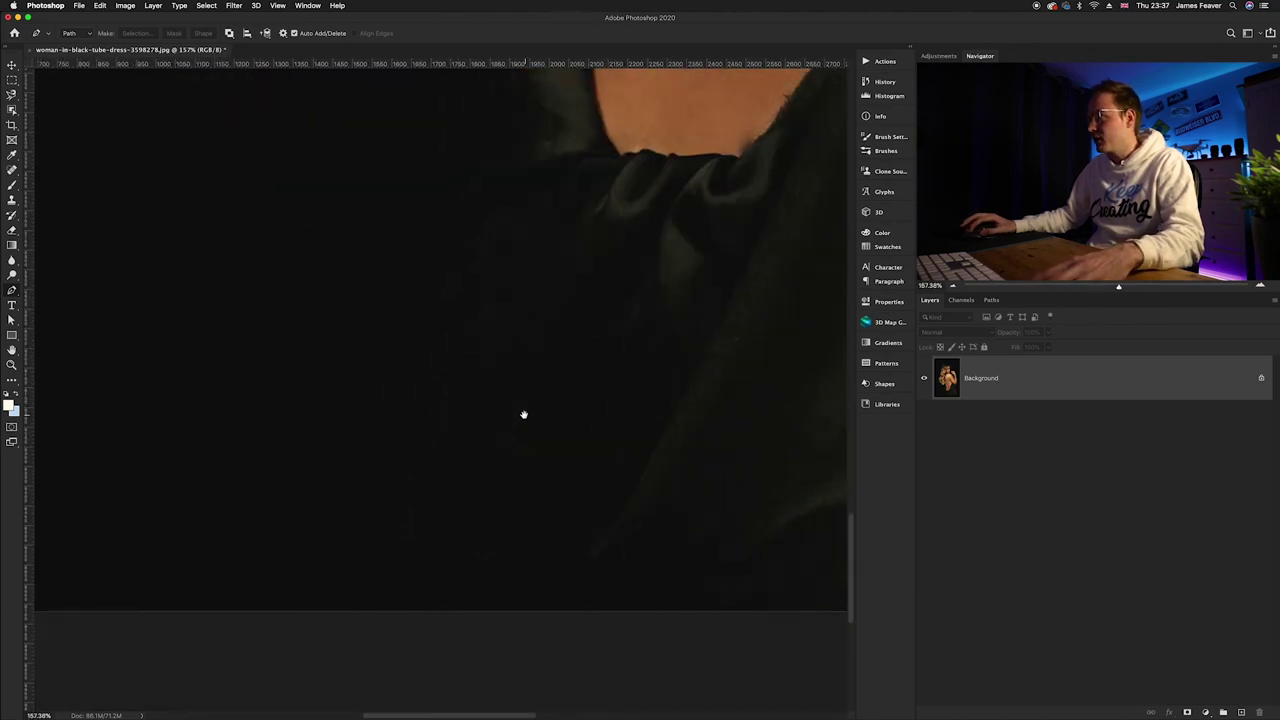
{"action": "left_click", "coordinate": [486, 660]}
{"action": "left_click_drag", "start_coordinate": [431, 357], "coordinate": [432, 583]}
{"action": "scroll", "coordinate": [506, 480], "scroll_direction": "up", "scroll_amount": 3}
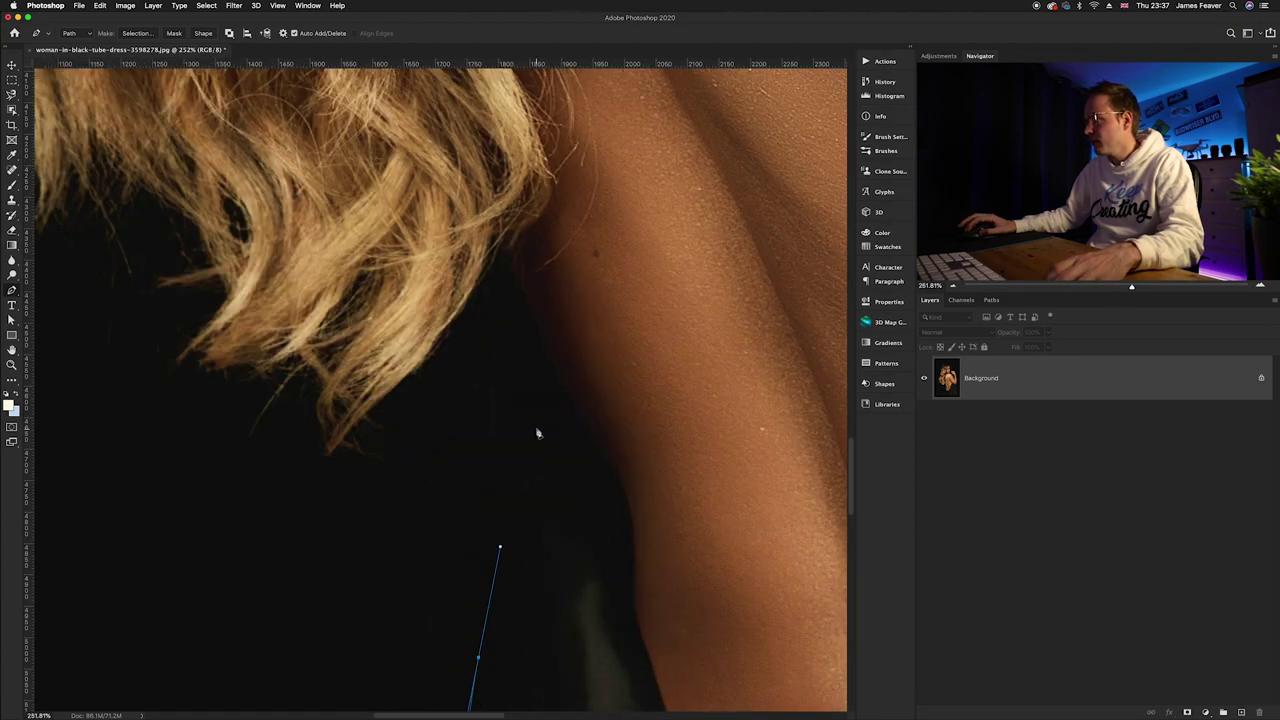
{"action": "left_click_drag", "start_coordinate": [540, 410], "coordinate": [543, 352]}
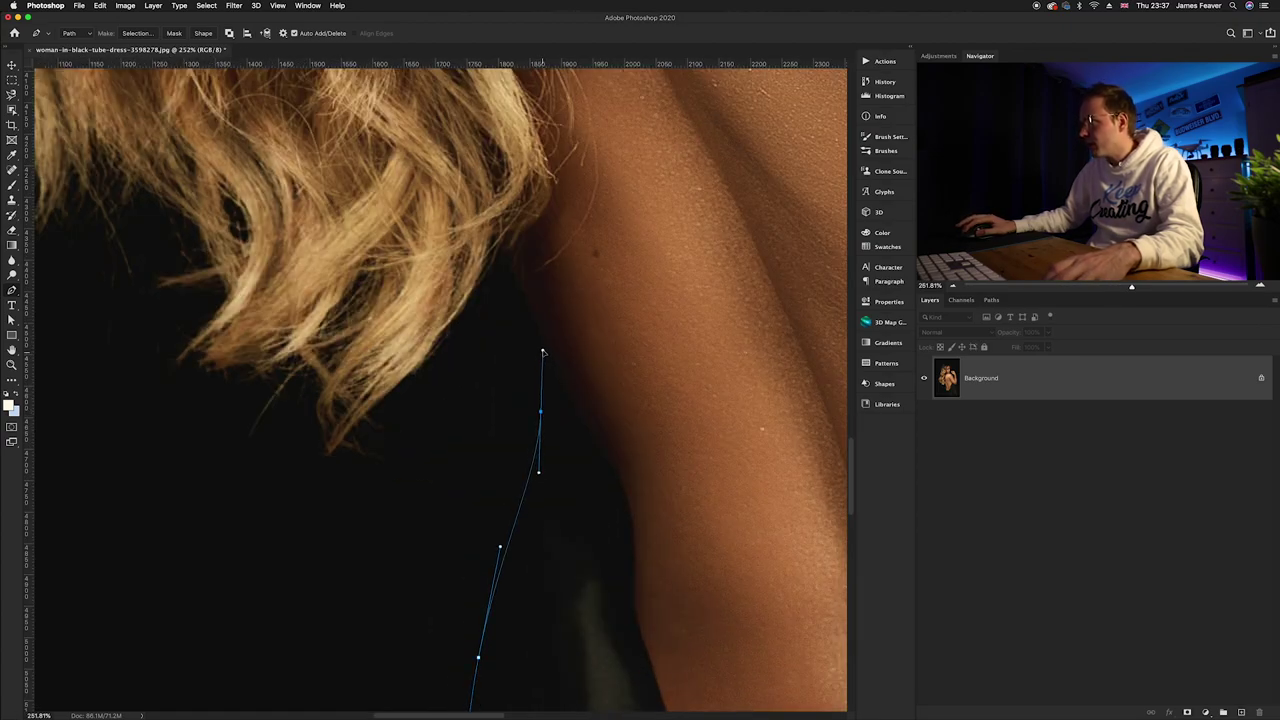
{"action": "scroll", "coordinate": [511, 248], "scroll_direction": "down", "scroll_amount": 3}
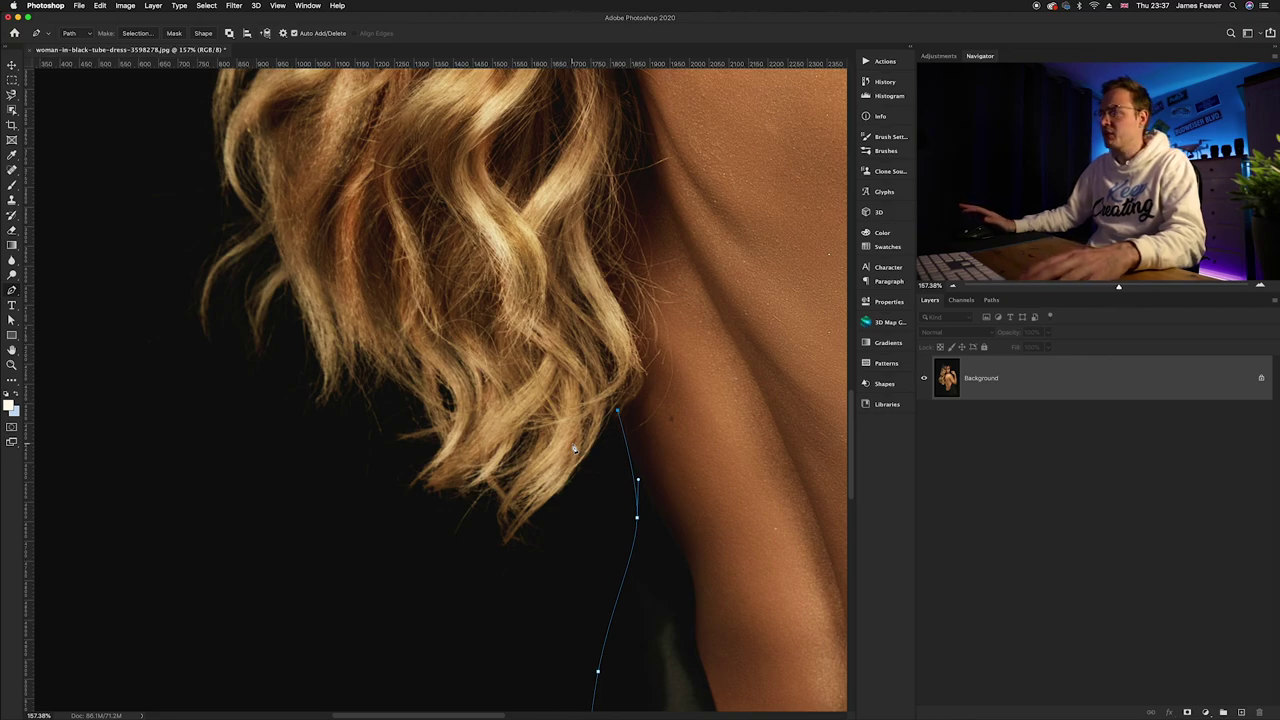
{"action": "left_click_drag", "start_coordinate": [513, 535], "coordinate": [461, 481]}
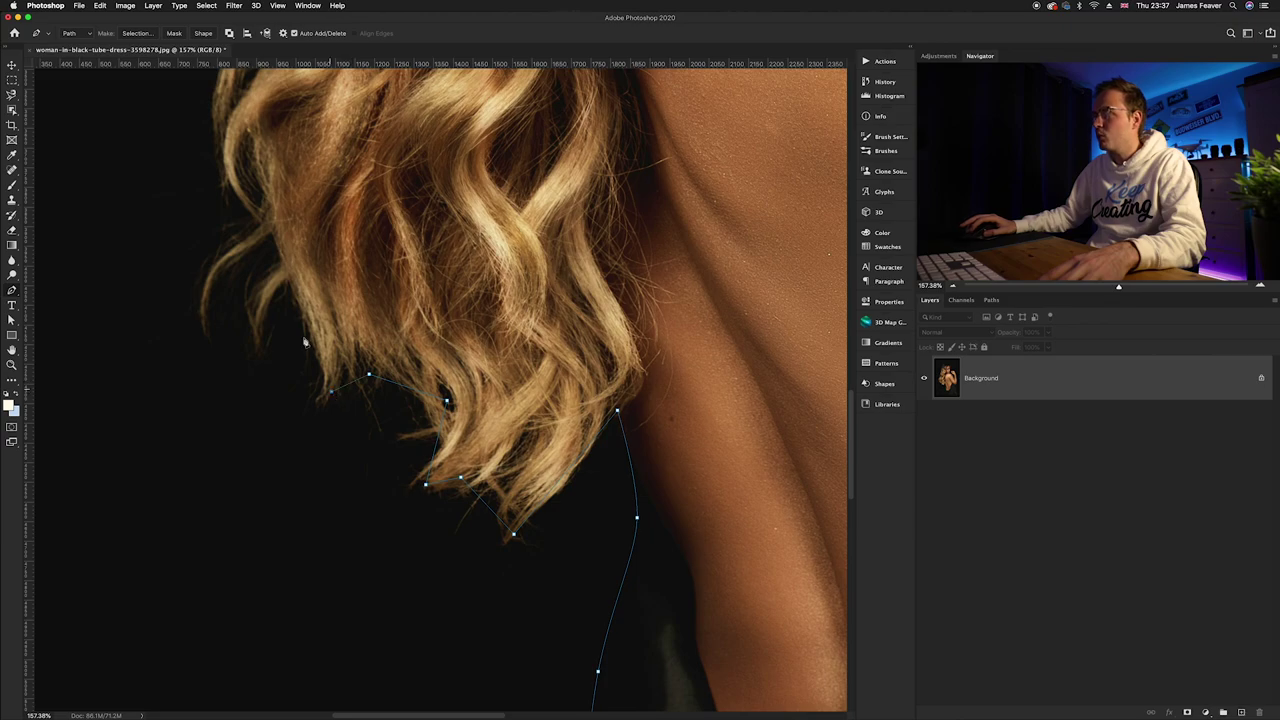
Place anchors up the hair's edge and over the top of the hair.
{"action": "scroll", "coordinate": [314, 362], "scroll_direction": "up", "scroll_amount": 5}
{"action": "scroll", "coordinate": [314, 362], "scroll_direction": "left", "scroll_amount": 3}
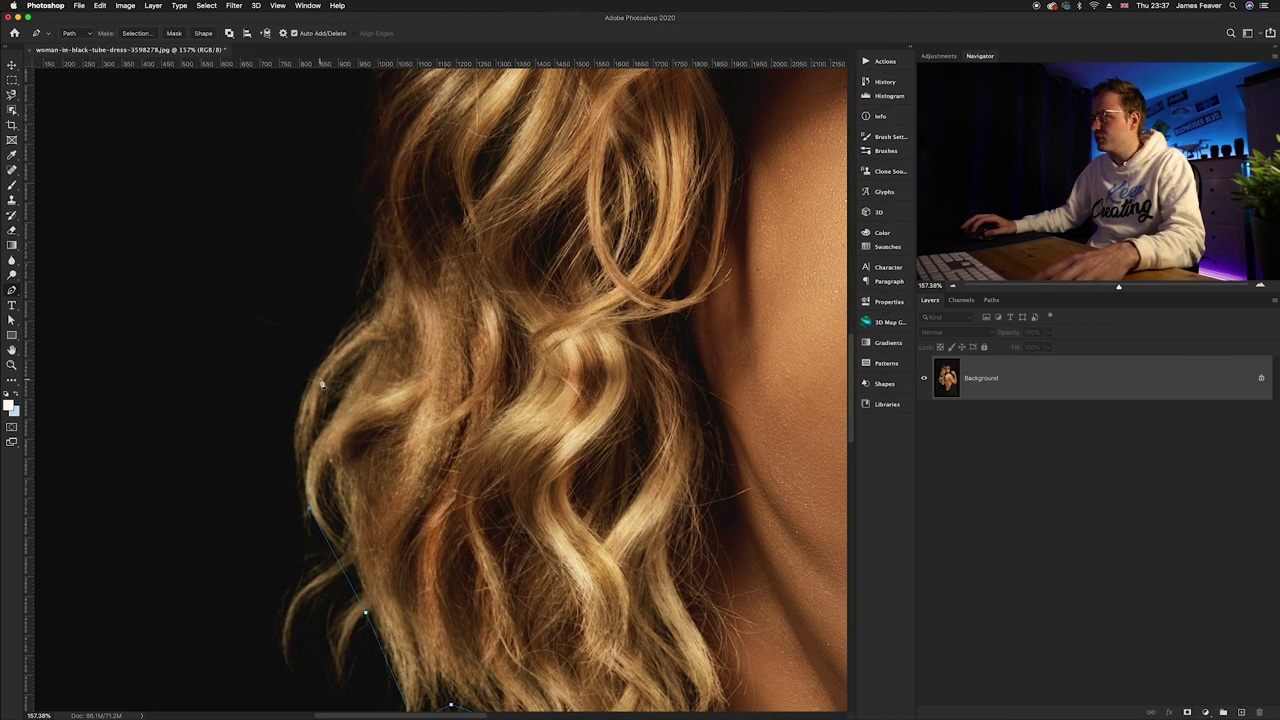
{"action": "scroll", "coordinate": [394, 391], "scroll_direction": "up", "scroll_amount": 3}
{"action": "scroll", "coordinate": [394, 391], "scroll_direction": "left", "scroll_amount": 3}
{"action": "left_click", "coordinate": [458, 245]}
{"action": "left_click", "coordinate": [471, 157]}
{"action": "scroll", "coordinate": [471, 157], "scroll_direction": "up", "scroll_amount": 8}
{"action": "scroll", "coordinate": [471, 157], "scroll_direction": "right", "scroll_amount": 2}
{"action": "left_click", "coordinate": [481, 338]}
{"action": "left_click", "coordinate": [556, 222]}
{"action": "left_click", "coordinate": [649, 159]}
{"action": "left_click", "coordinate": [727, 147]}
Continue the path across the hairline and down the hair's right edge beside the face.
{"action": "scroll", "coordinate": [598, 173], "scroll_direction": "right", "scroll_amount": 1}
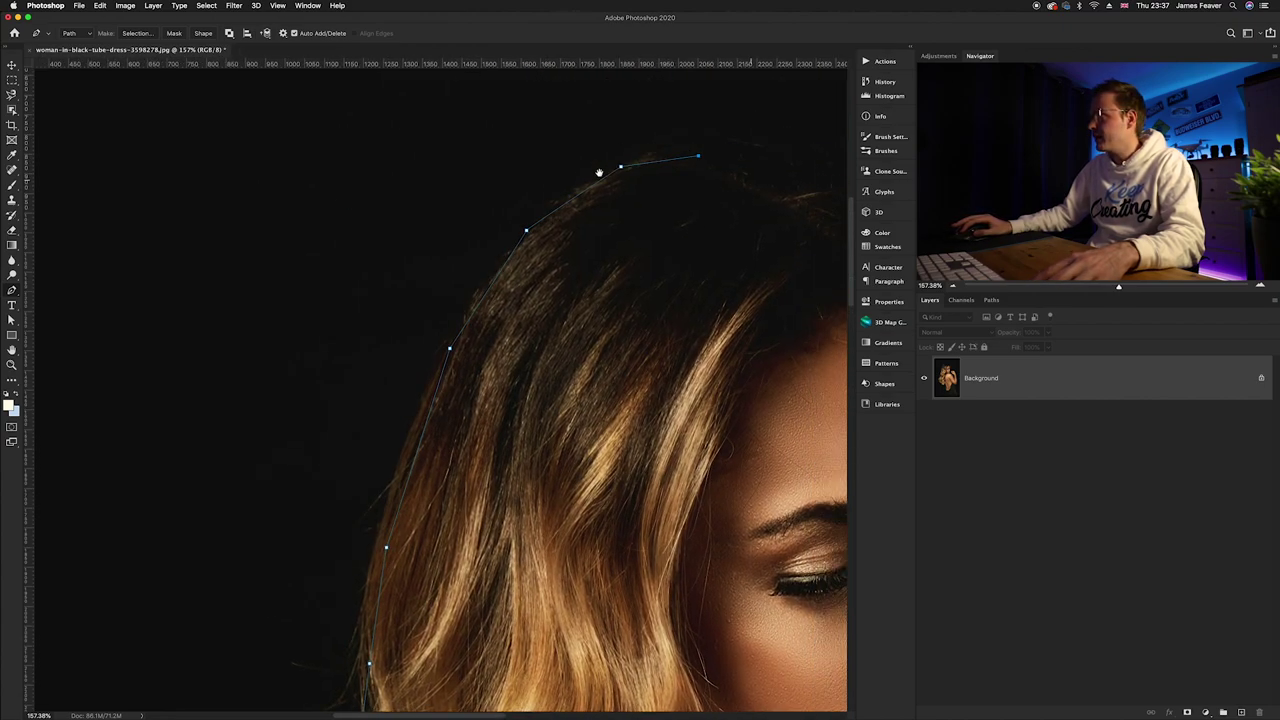
{"action": "scroll", "coordinate": [598, 173], "scroll_direction": "right", "scroll_amount": 4}
{"action": "left_click", "coordinate": [390, 195]}
{"action": "left_click", "coordinate": [447, 179]}
{"action": "left_click", "coordinate": [544, 197]}
{"action": "left_click", "coordinate": [596, 275]}
{"action": "left_click", "coordinate": [645, 365]}
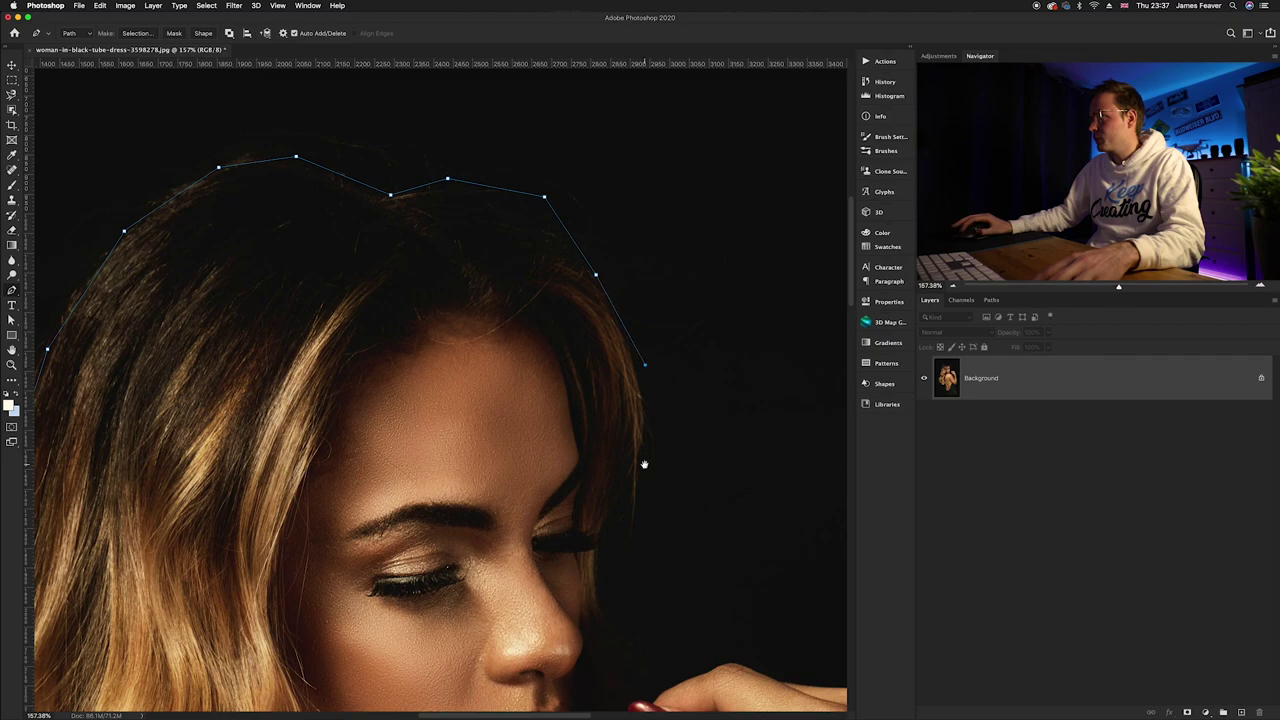
{"action": "left_click_drag", "start_coordinate": [644, 464], "coordinate": [593, 259]}
{"action": "left_click", "coordinate": [560, 346]}
Add curved anchors along the face edge and down the nose.
{"action": "scroll", "coordinate": [538, 396], "scroll_direction": "up", "scroll_amount": 5}
{"action": "left_click_drag", "start_coordinate": [547, 374], "coordinate": [566, 407]}
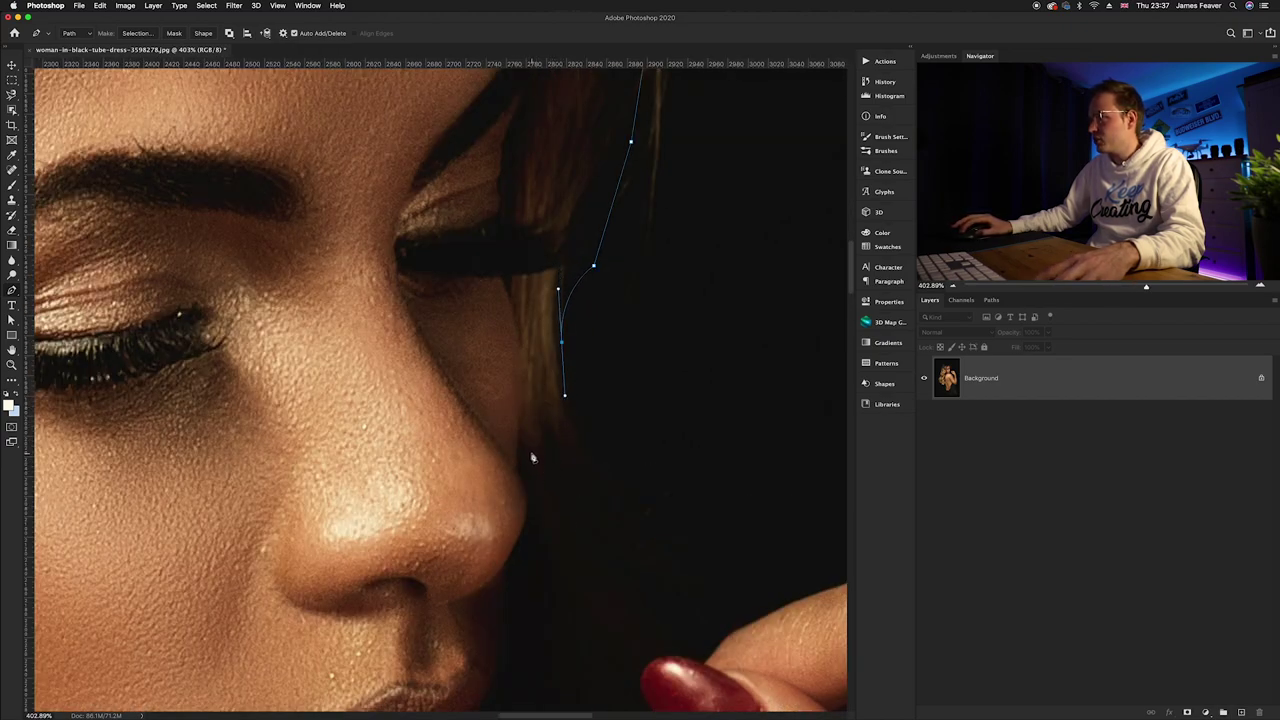
{"action": "left_click_drag", "start_coordinate": [521, 460], "coordinate": [521, 512]}
{"action": "scroll", "coordinate": [510, 565], "scroll_direction": "up", "scroll_amount": 3}
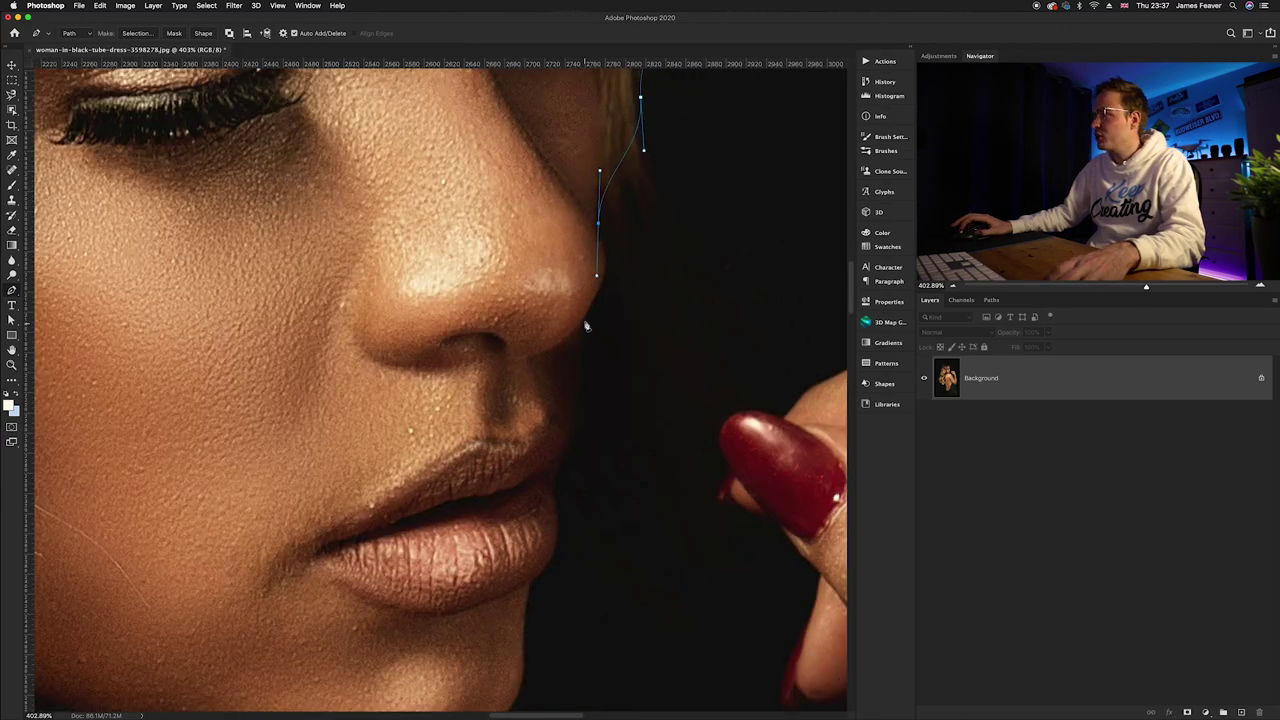
{"action": "left_click_drag", "start_coordinate": [597, 290], "coordinate": [565, 356]}
{"action": "left_click_drag", "start_coordinate": [573, 424], "coordinate": [569, 465]}
Trace the lips and chin with curved anchors.
{"action": "scroll", "coordinate": [570, 480], "scroll_direction": "down", "scroll_amount": 6}
{"action": "left_click_drag", "start_coordinate": [475, 243], "coordinate": [463, 278]}
{"action": "left_click_drag", "start_coordinate": [468, 332], "coordinate": [474, 366]}
{"action": "left_click_drag", "start_coordinate": [452, 410], "coordinate": [423, 443]}
{"action": "scroll", "coordinate": [423, 443], "scroll_direction": "up", "scroll_amount": 2}
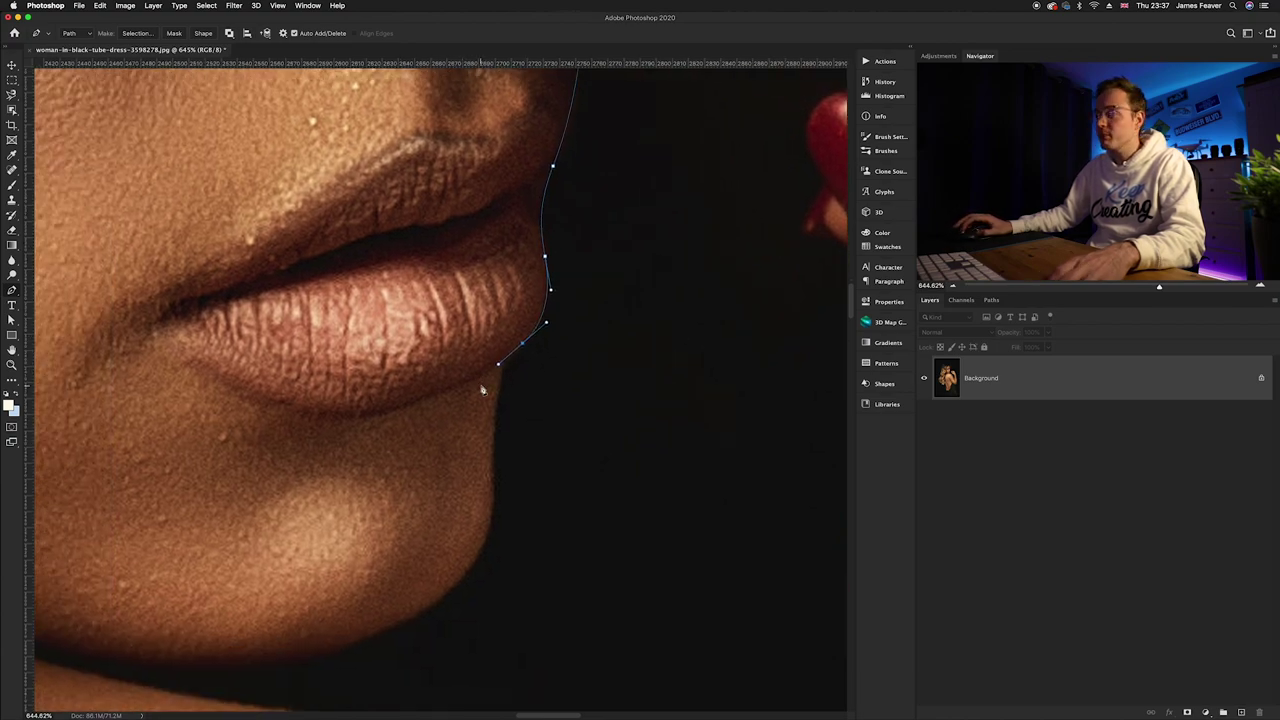
{"action": "scroll", "coordinate": [423, 443], "scroll_direction": "up", "scroll_amount": 2}
{"action": "left_click_drag", "start_coordinate": [499, 447], "coordinate": [539, 277]}
{"action": "left_click_drag", "start_coordinate": [498, 434], "coordinate": [456, 510]}
{"action": "left_click_drag", "start_coordinate": [219, 582], "coordinate": [568, 545]}
Extend the path along the skin edge below the chin with smooth anchors.
{"action": "left_click_drag", "start_coordinate": [287, 513], "coordinate": [620, 545]}
{"action": "left_click", "coordinate": [319, 461]}
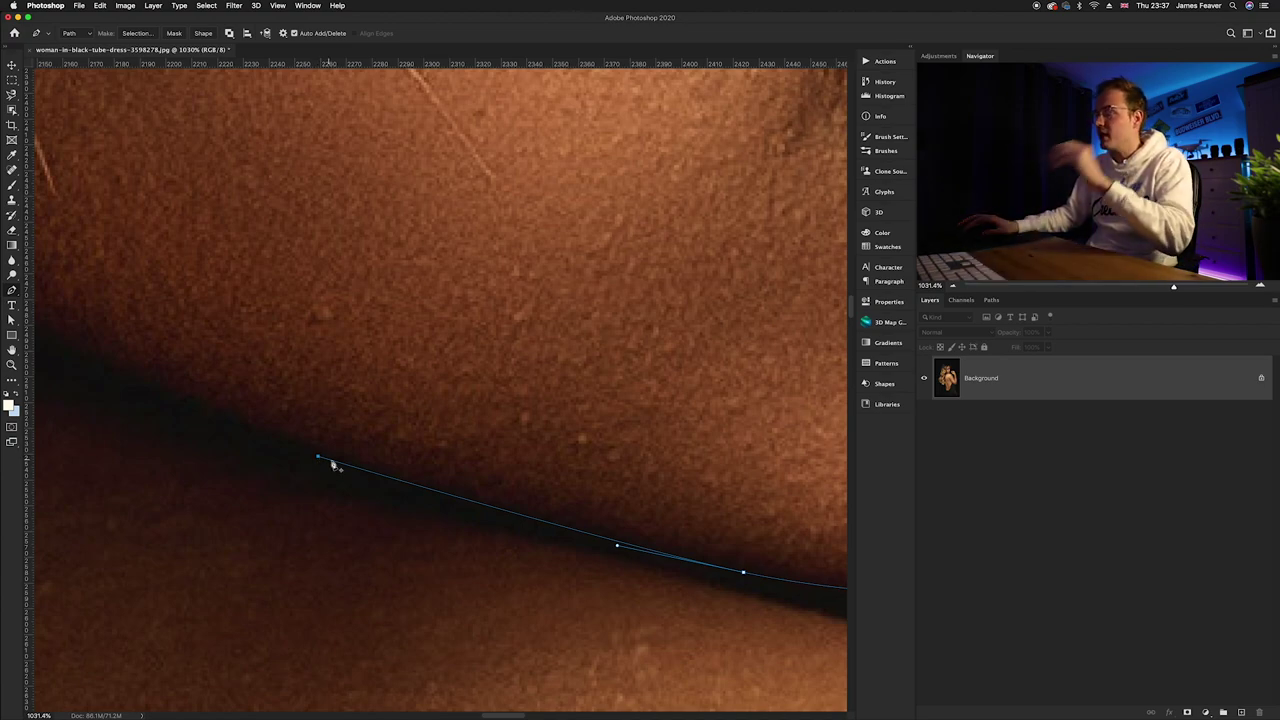
{"action": "left_click_drag", "start_coordinate": [329, 463], "coordinate": [386, 380]}
{"action": "left_click_drag", "start_coordinate": [537, 423], "coordinate": [269, 271]}
{"action": "left_click_drag", "start_coordinate": [449, 295], "coordinate": [786, 337]}
{"action": "scroll", "coordinate": [537, 333], "scroll_direction": "right", "scroll_amount": 10}
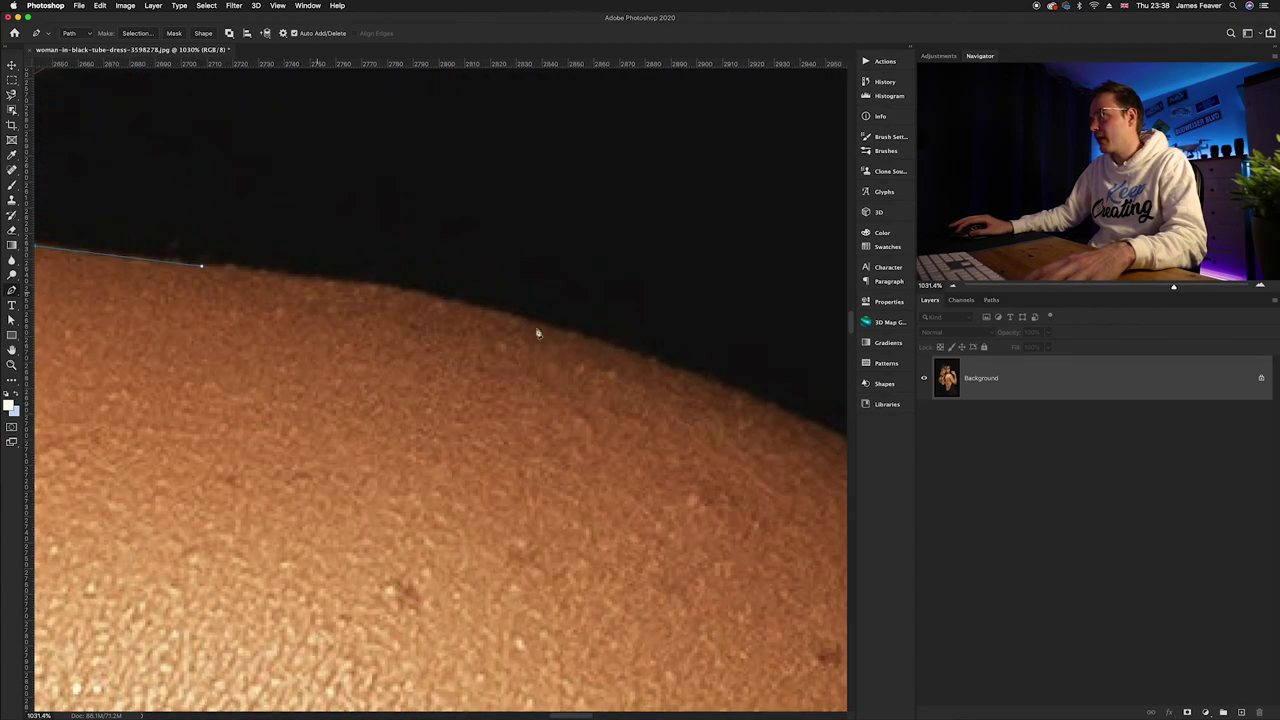
{"action": "left_click", "coordinate": [675, 363]}
{"action": "scroll", "coordinate": [600, 350], "scroll_direction": "right", "scroll_amount": 8}
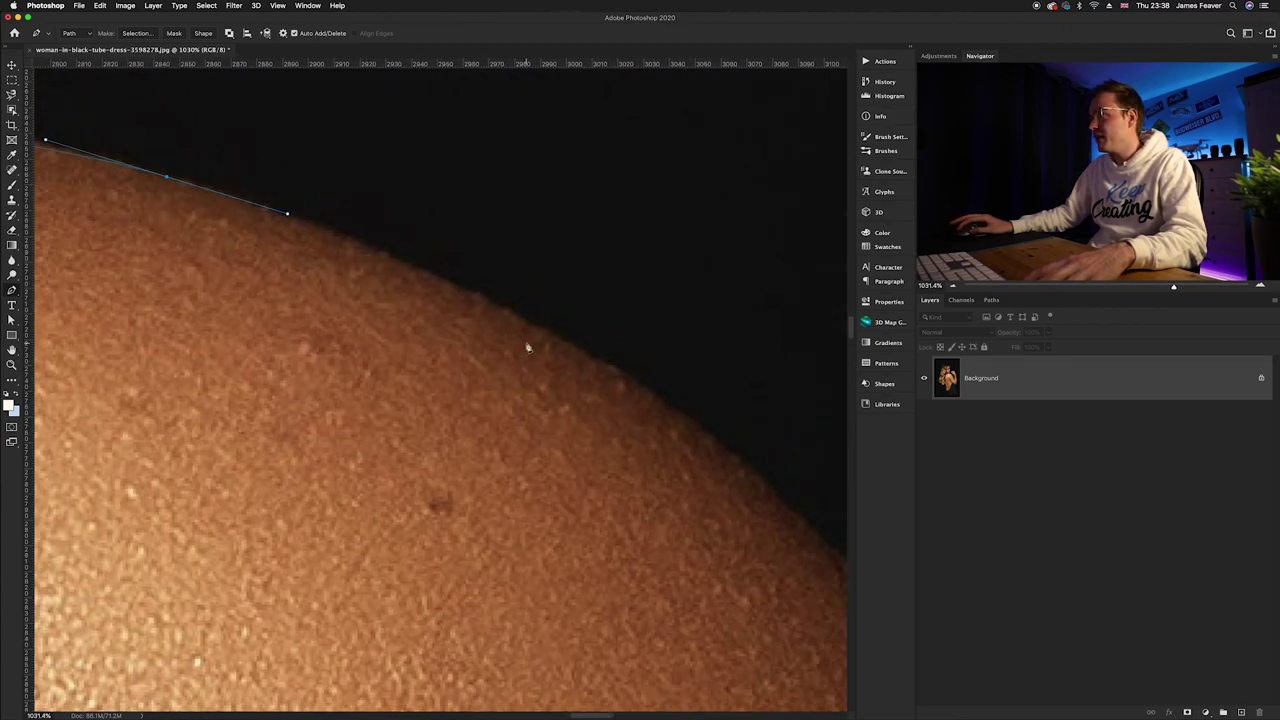
Extend the path with anchors down the arm's skin edge.
{"action": "left_click", "coordinate": [590, 362]}
{"action": "left_click", "coordinate": [694, 423]}
{"action": "scroll", "coordinate": [686, 414], "scroll_direction": "right", "scroll_amount": 8}
{"action": "scroll", "coordinate": [686, 414], "scroll_direction": "down", "scroll_amount": 6}
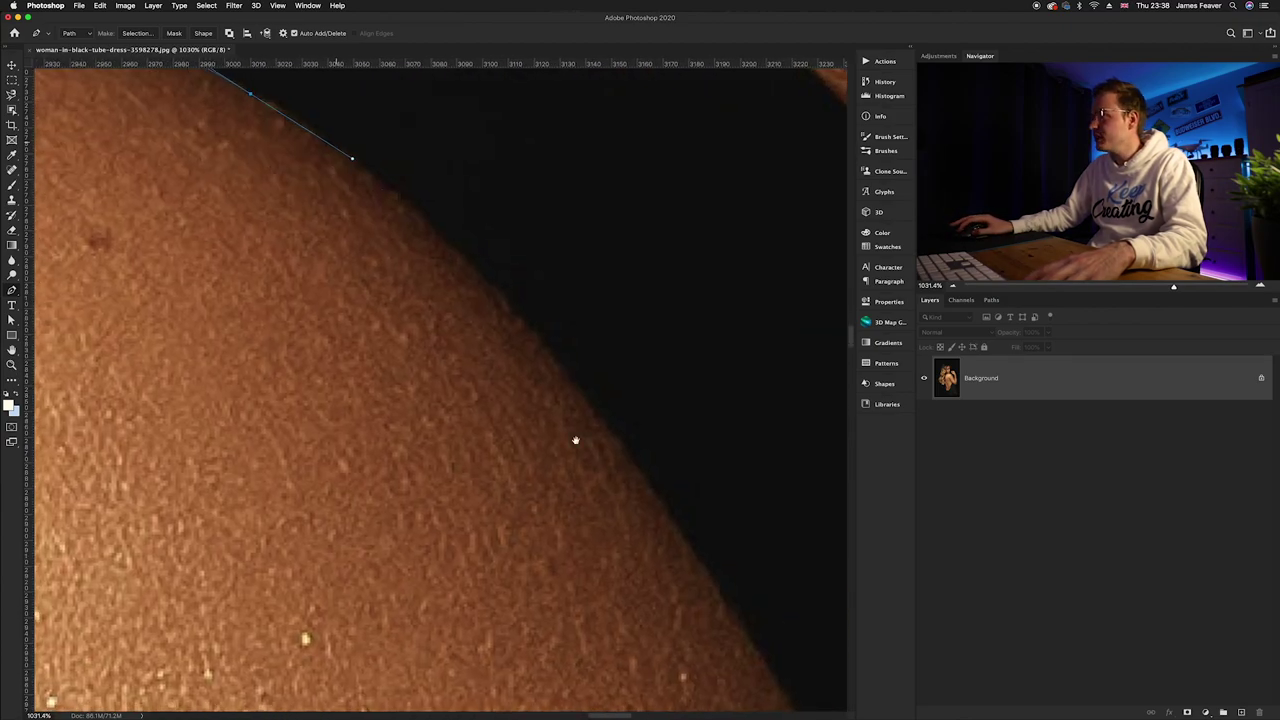
{"action": "left_click", "coordinate": [690, 556]}
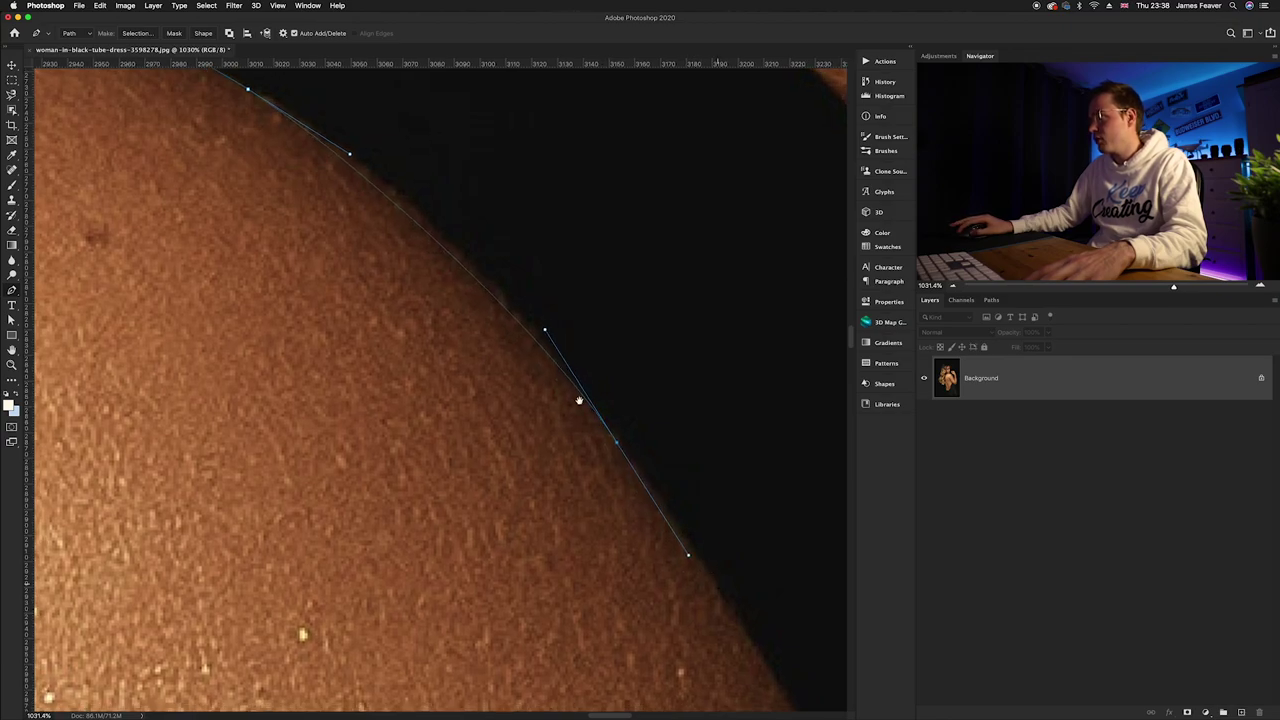
{"action": "scroll", "coordinate": [540, 430], "scroll_direction": "right", "scroll_amount": 8}
{"action": "scroll", "coordinate": [540, 430], "scroll_direction": "down", "scroll_amount": 9}
{"action": "left_click", "coordinate": [503, 392]}
{"action": "left_click", "coordinate": [630, 650]}
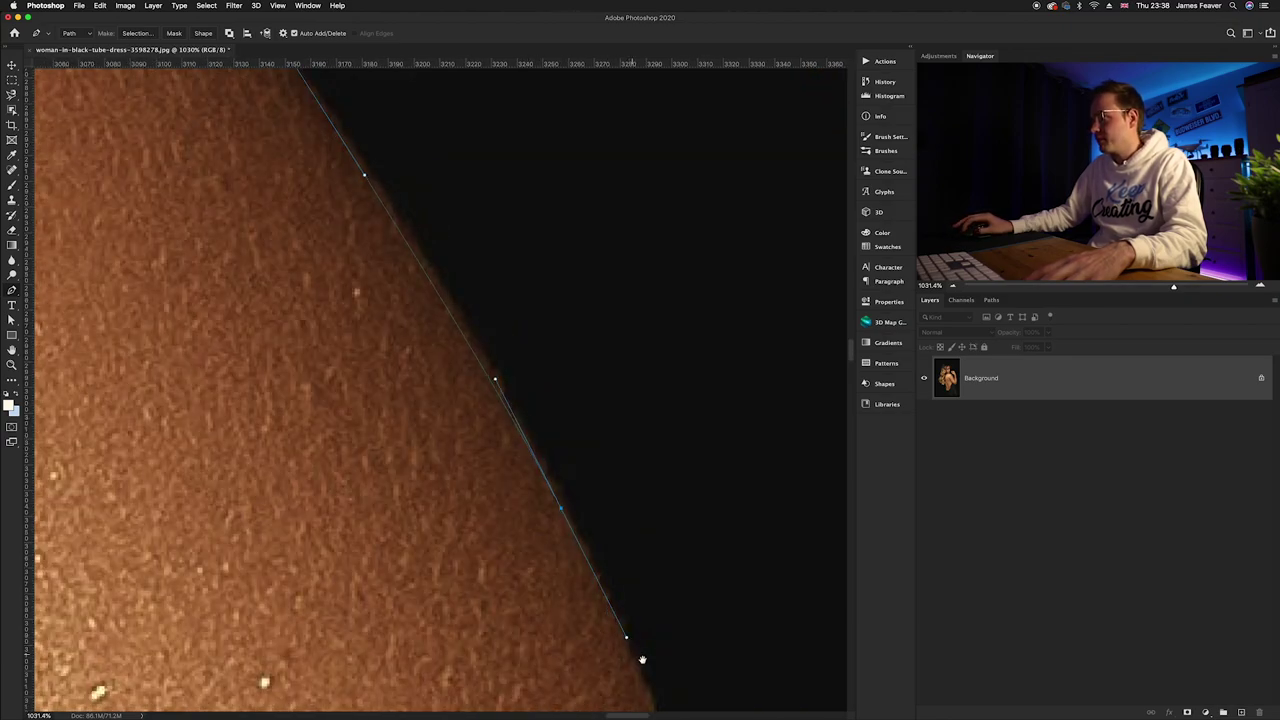
{"action": "scroll", "coordinate": [427, 230], "scroll_direction": "right", "scroll_amount": 5}
{"action": "scroll", "coordinate": [427, 230], "scroll_direction": "down", "scroll_amount": 10}
{"action": "left_click", "coordinate": [514, 486]}
{"action": "left_click_drag", "start_coordinate": [514, 486], "coordinate": [473, 338]}
{"action": "left_click", "coordinate": [594, 623]}
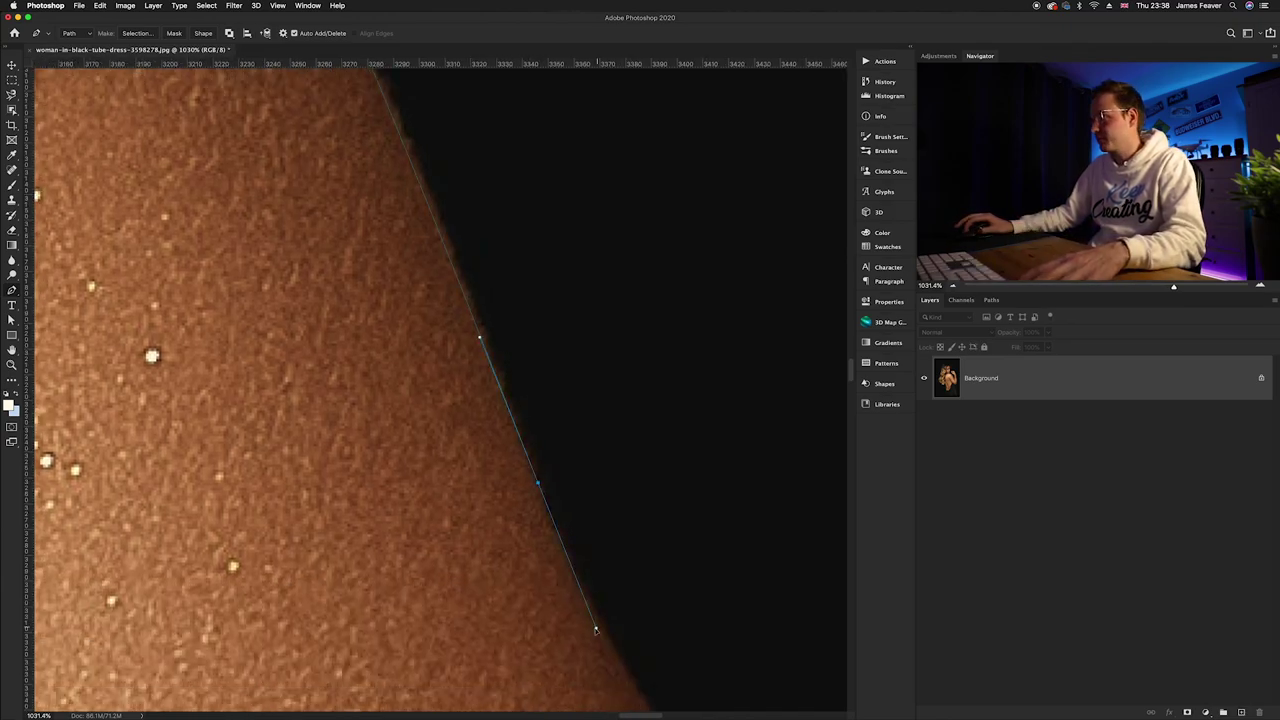
{"action": "scroll", "coordinate": [417, 206], "scroll_direction": "down", "scroll_amount": 8}
{"action": "left_click", "coordinate": [500, 423]}
{"action": "scroll", "coordinate": [551, 274], "scroll_direction": "up", "scroll_amount": 3}
{"action": "left_click", "coordinate": [520, 240]}
Trace around the fingertip and red nail, curving over the nail tip.
{"action": "scroll", "coordinate": [486, 329], "scroll_direction": "up", "scroll_amount": 10}
{"action": "scroll", "coordinate": [457, 371], "scroll_direction": "left", "scroll_amount": 8}
{"action": "scroll", "coordinate": [597, 634], "scroll_direction": "up", "scroll_amount": 10}
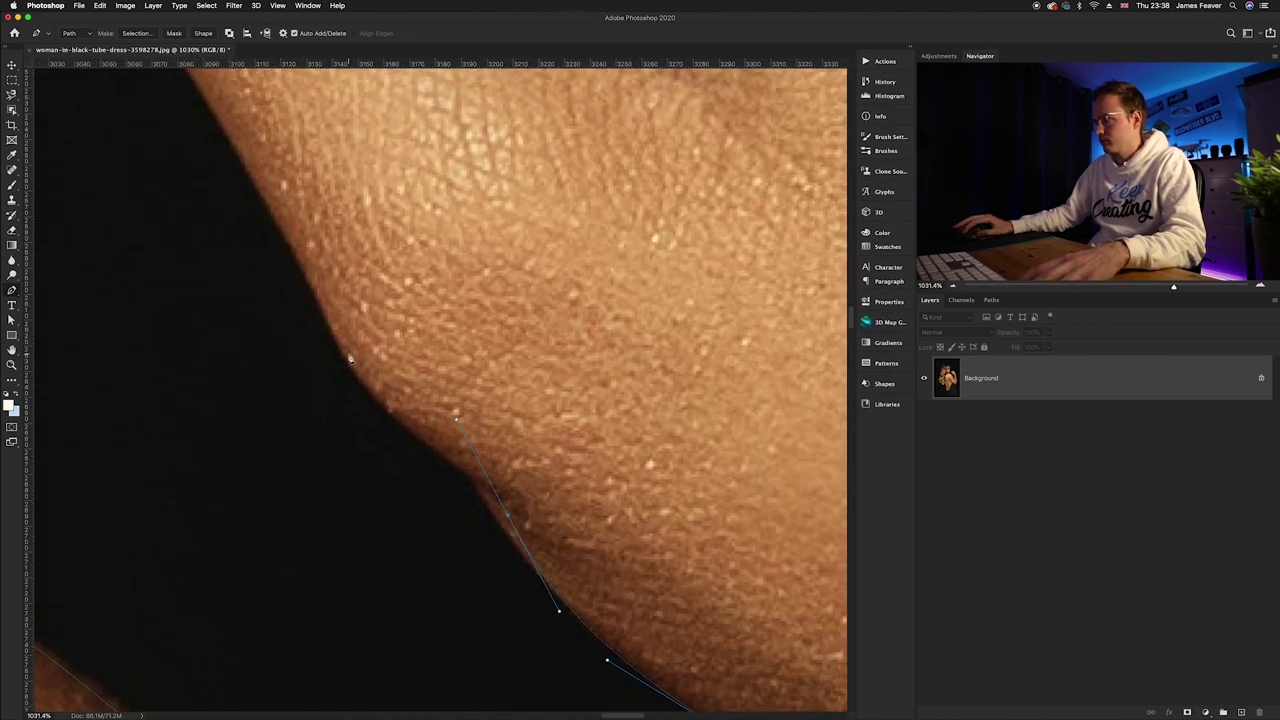
{"action": "scroll", "coordinate": [500, 450], "scroll_direction": "left", "scroll_amount": 10}
{"action": "left_click", "coordinate": [608, 376]}
{"action": "mouse_move", "coordinate": [495, 476]}
{"action": "left_mouse_down"}
{"action": "mouse_move", "coordinate": [389, 514]}
{"action": "mouse_move", "coordinate": [312, 496]}
{"action": "left_mouse_up"}
{"action": "left_click", "coordinate": [392, 471]}
{"action": "left_click", "coordinate": [353, 376]}
{"action": "left_click", "coordinate": [415, 237]}
{"action": "left_click", "coordinate": [433, 154]}
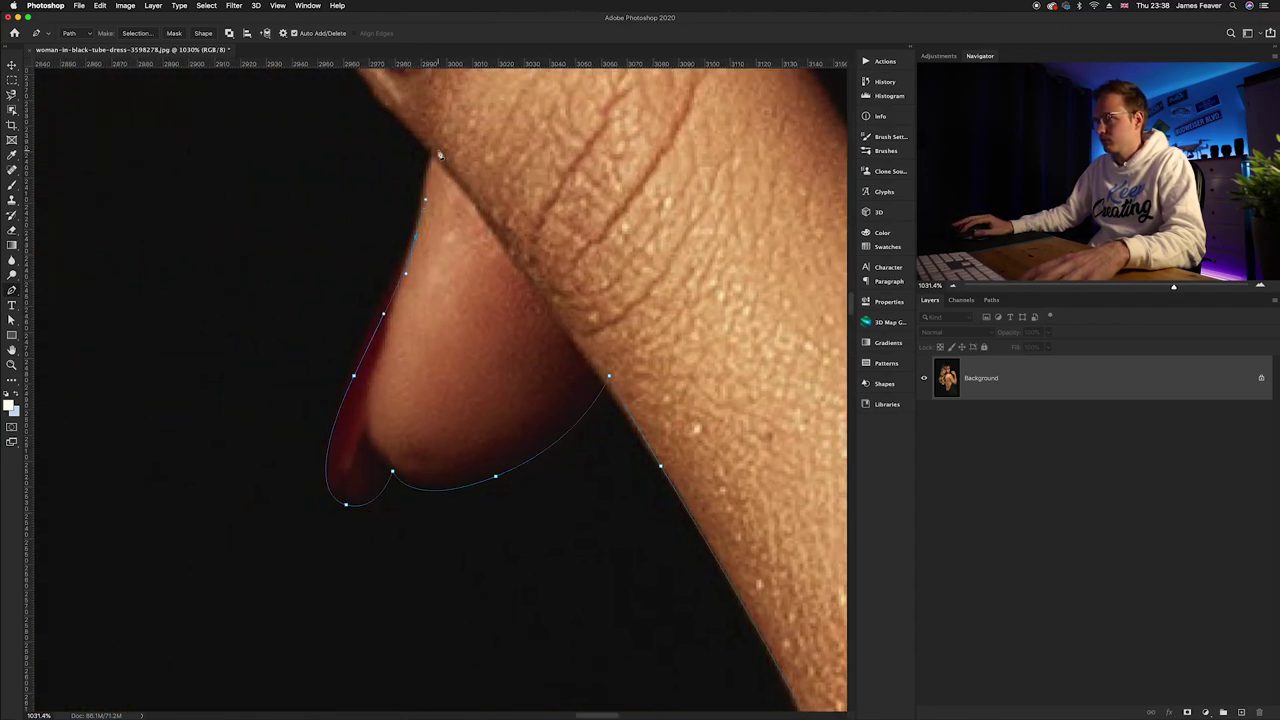
{"action": "scroll", "coordinate": [420, 220], "scroll_direction": "up", "scroll_amount": 10}
{"action": "scroll", "coordinate": [420, 220], "scroll_direction": "left", "scroll_amount": 3}
{"action": "left_click", "coordinate": [440, 320]}
{"action": "left_click", "coordinate": [393, 259]}
{"action": "left_click_drag", "start_coordinate": [252, 219], "coordinate": [228, 208]}
Run the path along the finger's upper edge and back down the skin edge.
{"action": "scroll", "coordinate": [420, 300], "scroll_direction": "up", "scroll_amount": 10}
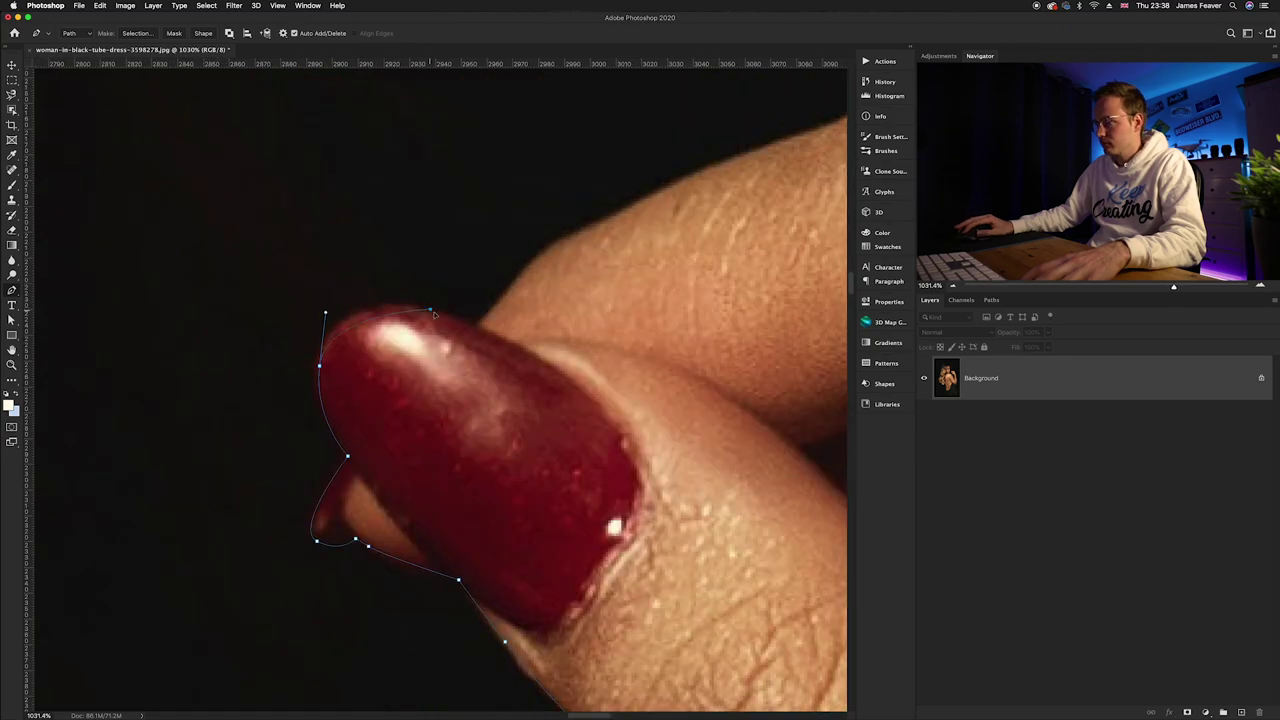
{"action": "scroll", "coordinate": [420, 300], "scroll_direction": "right", "scroll_amount": 5}
{"action": "scroll", "coordinate": [420, 300], "scroll_direction": "right", "scroll_amount": 8}
{"action": "left_click", "coordinate": [413, 250]}
{"action": "left_click", "coordinate": [594, 311]}
{"action": "left_click", "coordinate": [722, 367]}
{"action": "scroll", "coordinate": [420, 300], "scroll_direction": "right", "scroll_amount": 10}
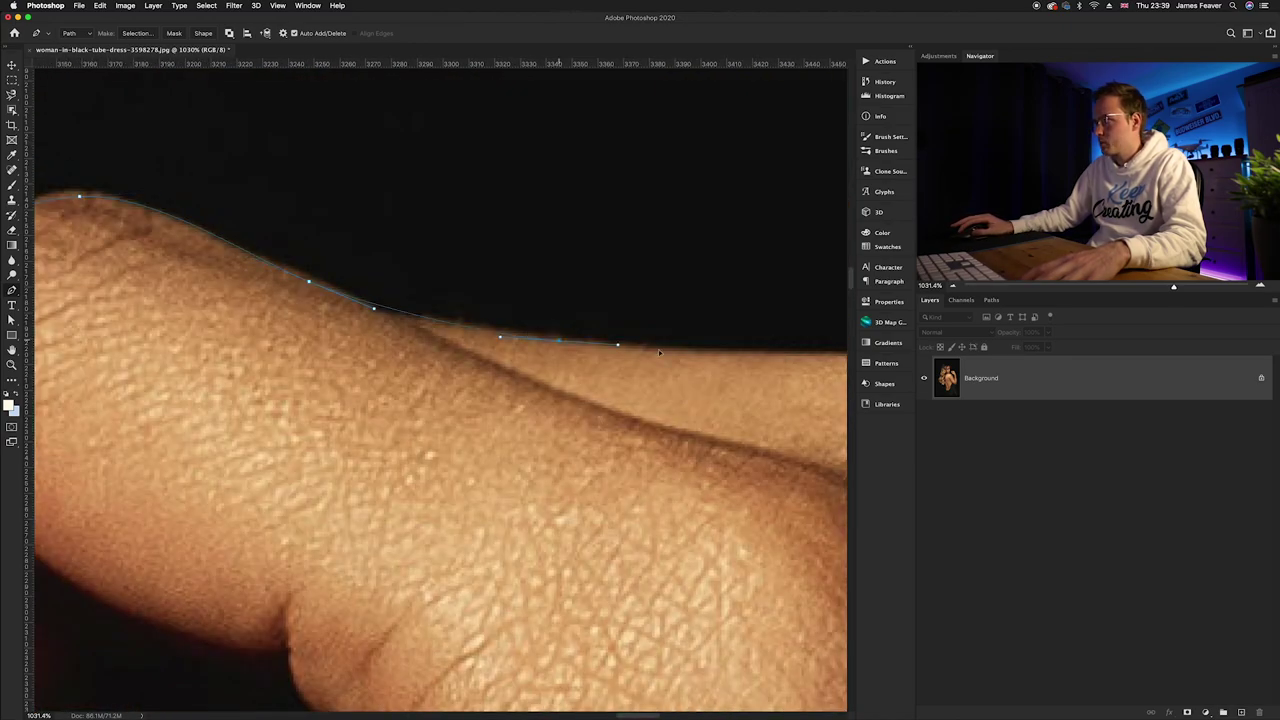
{"action": "scroll", "coordinate": [420, 300], "scroll_direction": "down", "scroll_amount": 5}
{"action": "left_click", "coordinate": [410, 186]}
{"action": "scroll", "coordinate": [429, 351], "scroll_direction": "down", "scroll_amount": 5}
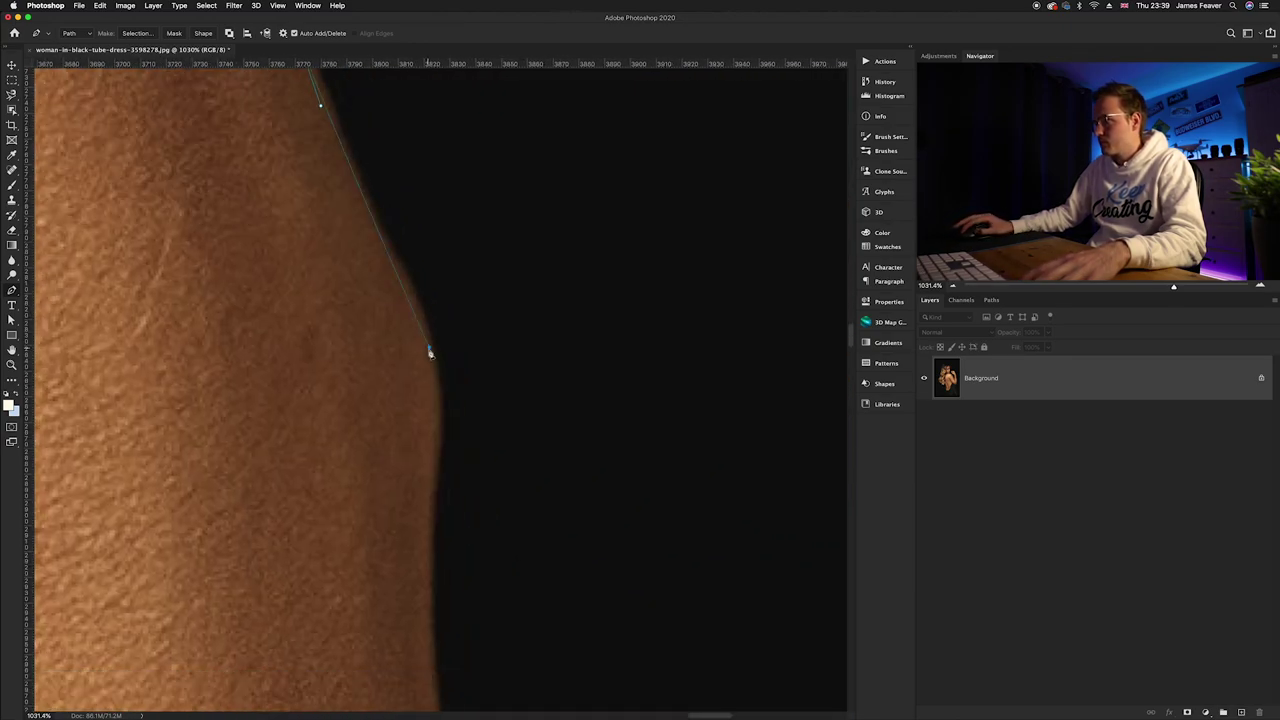
{"action": "scroll", "coordinate": [503, 443], "scroll_direction": "down", "scroll_amount": 3}
{"action": "left_click", "coordinate": [466, 391]}
{"action": "left_click", "coordinate": [494, 520]}
{"action": "scroll", "coordinate": [494, 520], "scroll_direction": "down", "scroll_amount": 5}
{"action": "scroll", "coordinate": [494, 520], "scroll_direction": "right", "scroll_amount": 2}
{"action": "scroll", "coordinate": [506, 614], "scroll_direction": "left", "scroll_amount": 2}
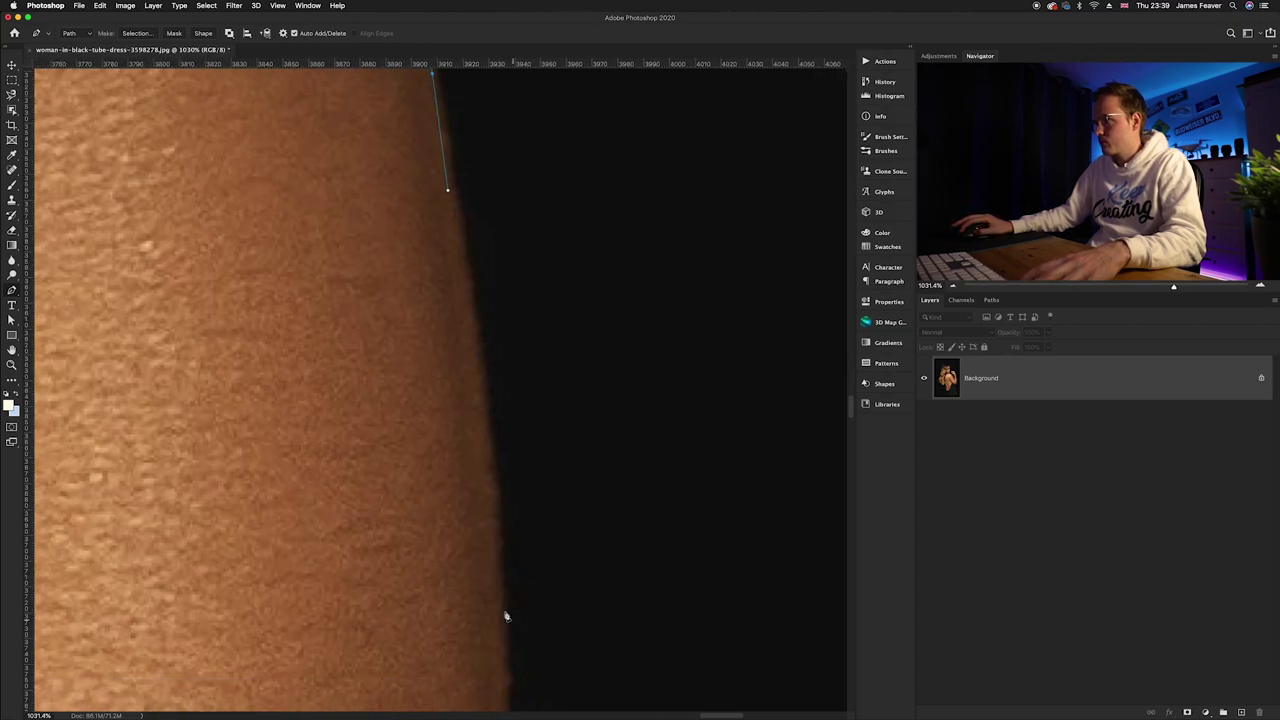
Continue the outline around the curved skin edge toward the dress.
{"action": "left_click", "coordinate": [483, 520]}
{"action": "left_click", "coordinate": [466, 608]}
{"action": "scroll", "coordinate": [466, 608], "scroll_direction": "down", "scroll_amount": 5}
{"action": "left_click", "coordinate": [522, 188]}
{"action": "scroll", "coordinate": [530, 126], "scroll_direction": "left", "scroll_amount": 10}
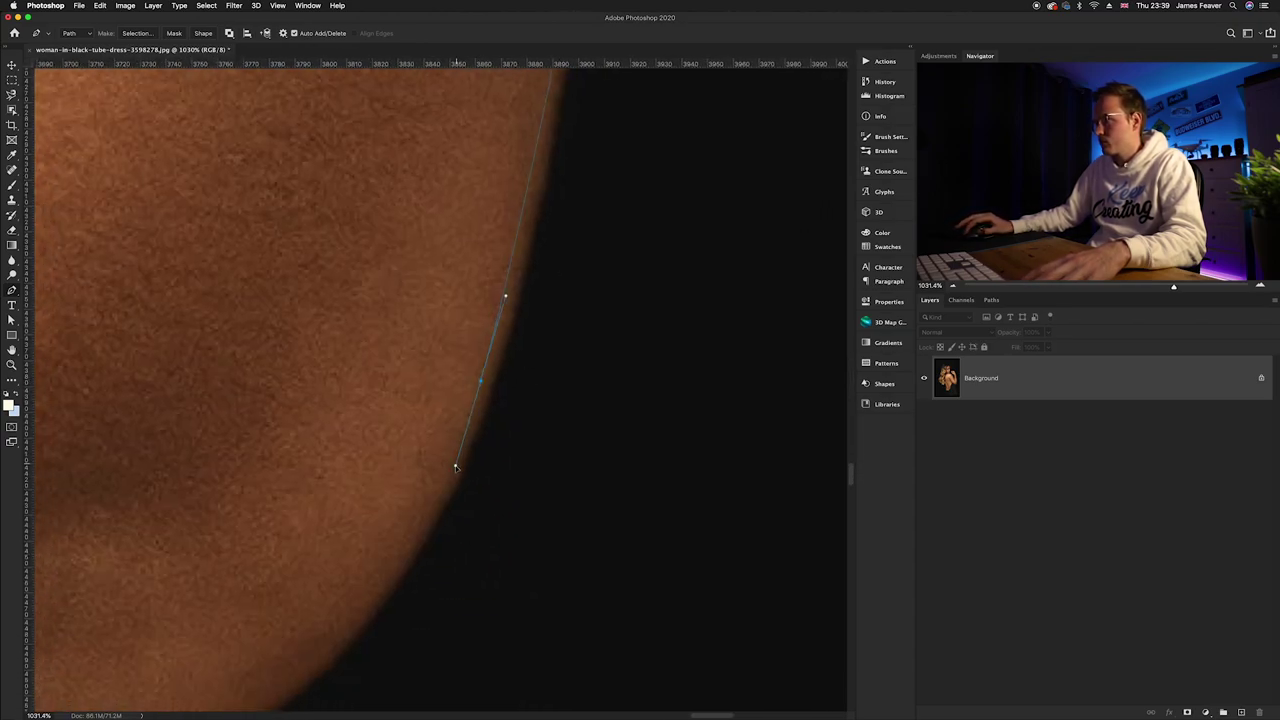
{"action": "left_click", "coordinate": [449, 397]}
{"action": "left_click", "coordinate": [329, 503]}
{"action": "scroll", "coordinate": [180, 534], "scroll_direction": "down", "scroll_amount": 10}
{"action": "scroll", "coordinate": [408, 222], "scroll_direction": "down", "scroll_amount": 10}
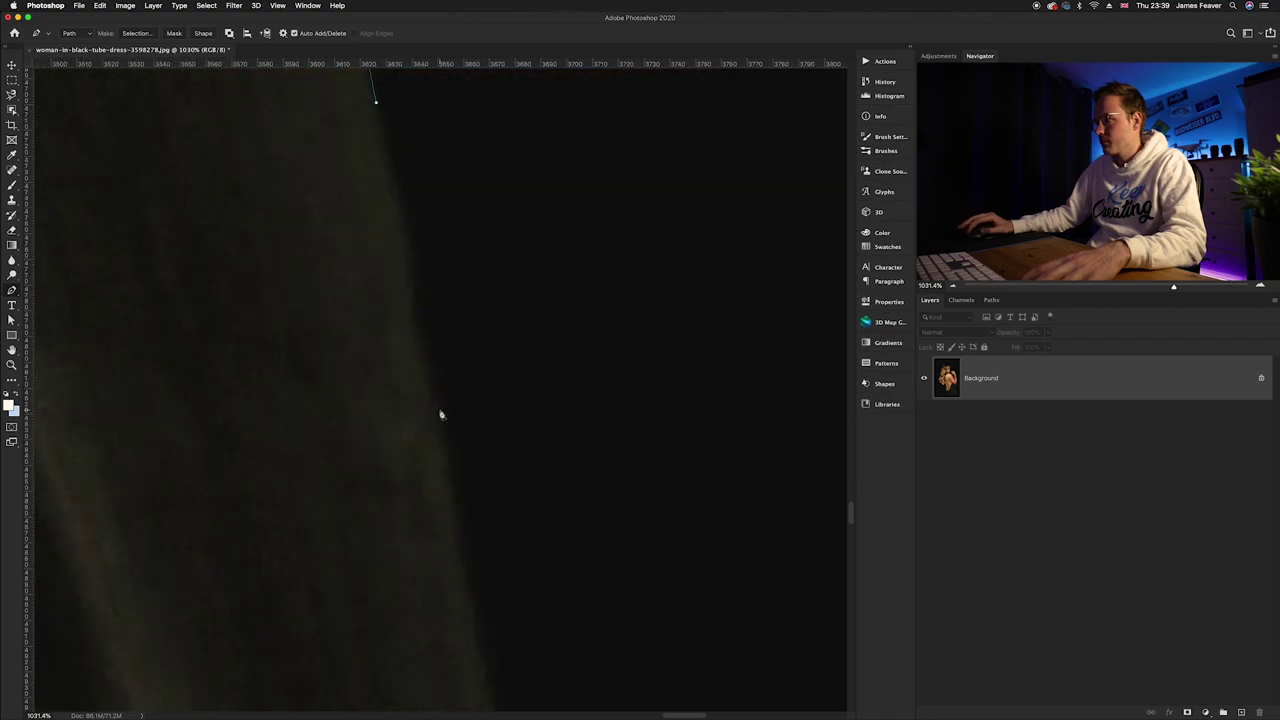
{"action": "scroll", "coordinate": [516, 417], "scroll_direction": "down", "scroll_amount": 5}
{"action": "scroll", "coordinate": [516, 417], "scroll_direction": "right", "scroll_amount": 5}
Take the path down the dress edge, close it along the image bottom, and fit the view.
{"action": "left_click", "coordinate": [506, 392]}
{"action": "left_click", "coordinate": [528, 471]}
{"action": "left_click", "coordinate": [555, 558]}
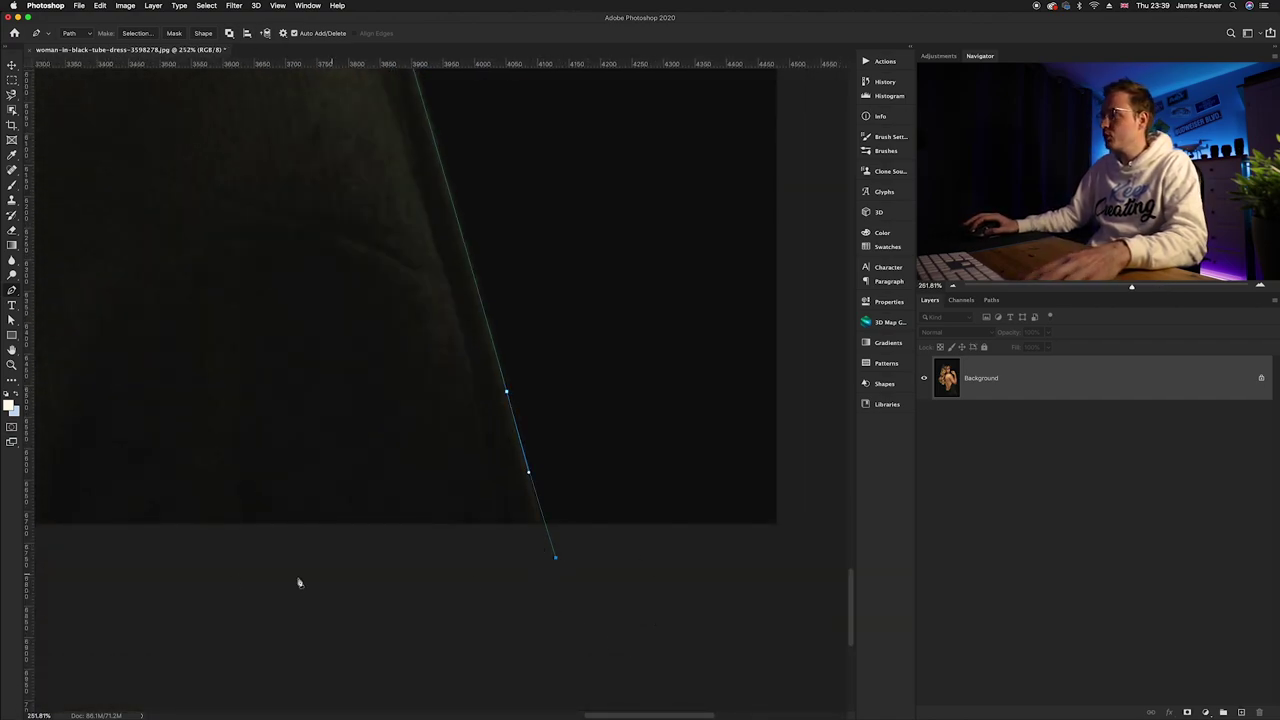
{"action": "scroll", "coordinate": [440, 560], "scroll_direction": "left", "scroll_amount": 15}
{"action": "scroll", "coordinate": [633, 519], "scroll_direction": "left", "scroll_amount": 10}
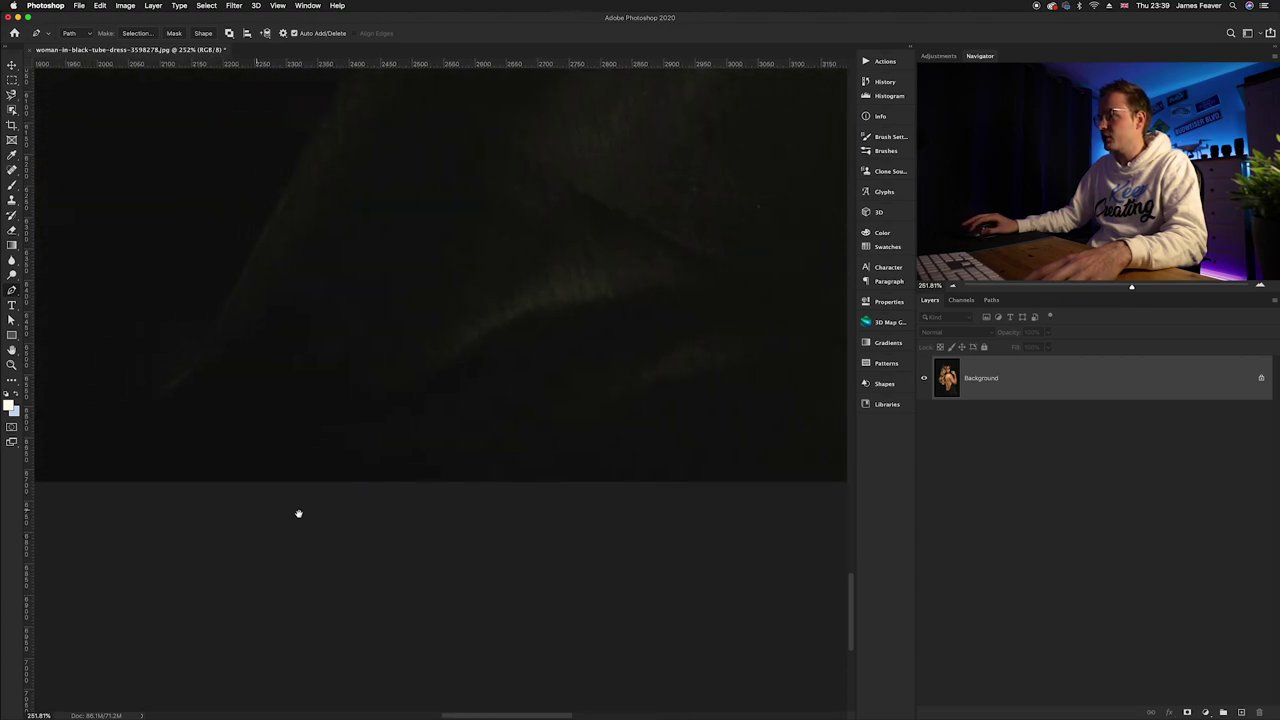
{"action": "left_click", "coordinate": [396, 589]}
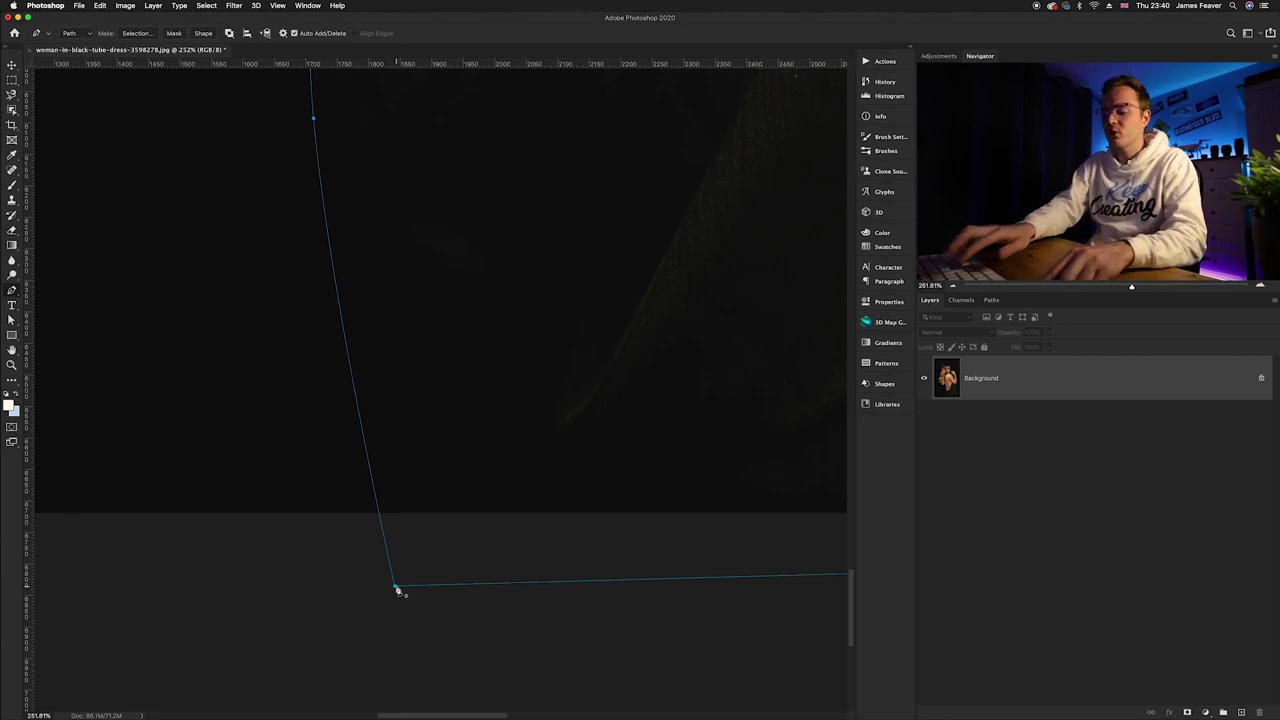
{"action": "key", "text": "super+0"}
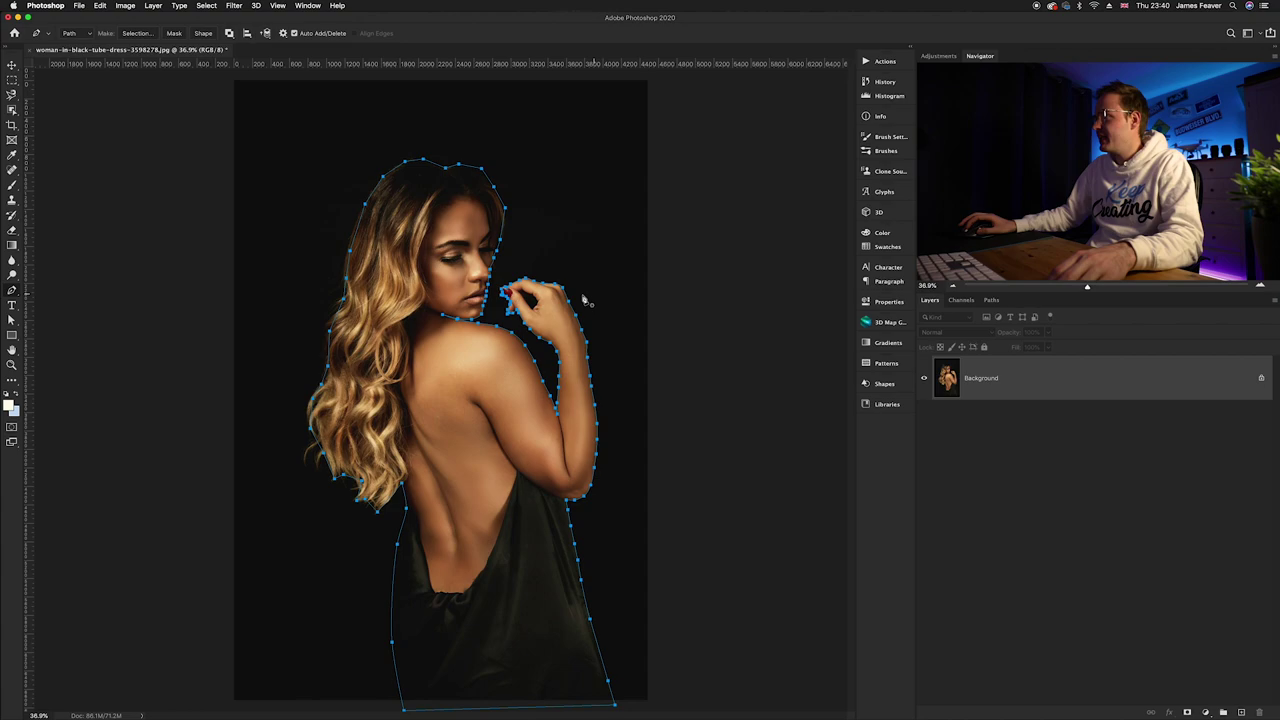
{"action": "scroll", "coordinate": [585, 300], "scroll_direction": "up", "scroll_amount": 5}
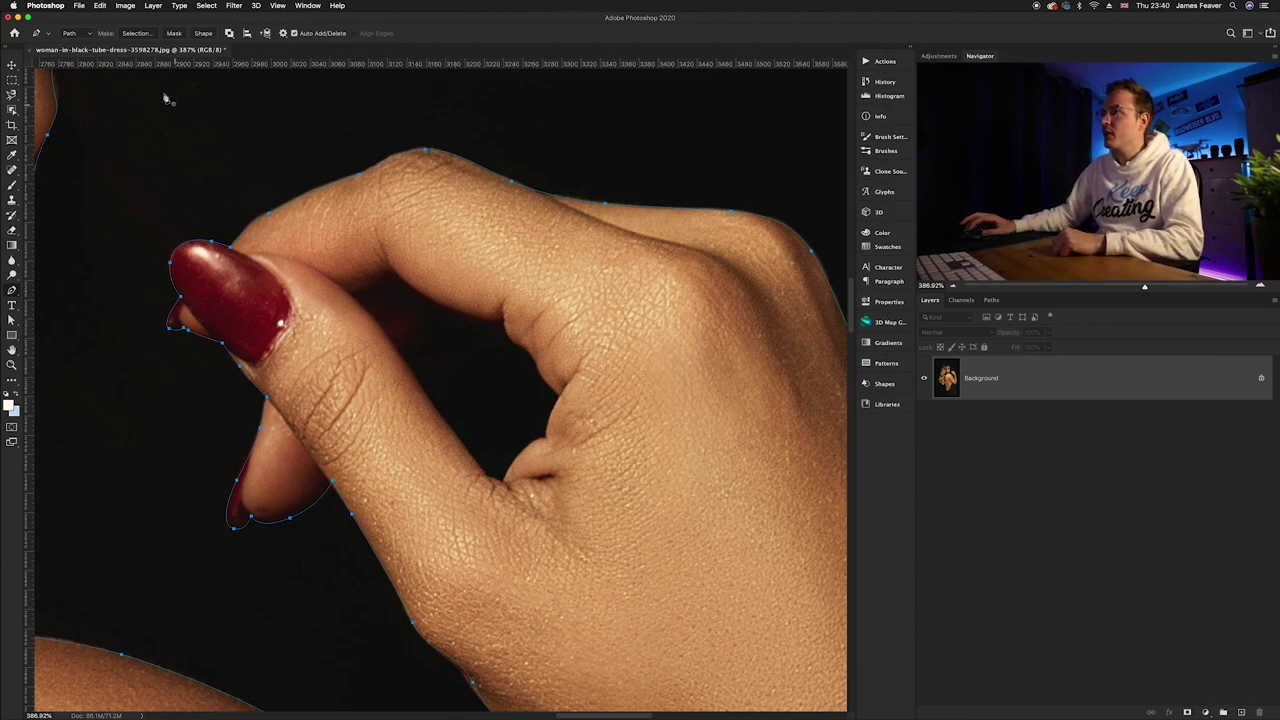
Set Path Operations to Exclude Overlapping Shapes and start tracing the gap inside the hand.
{"action": "left_click", "coordinate": [228, 34]}
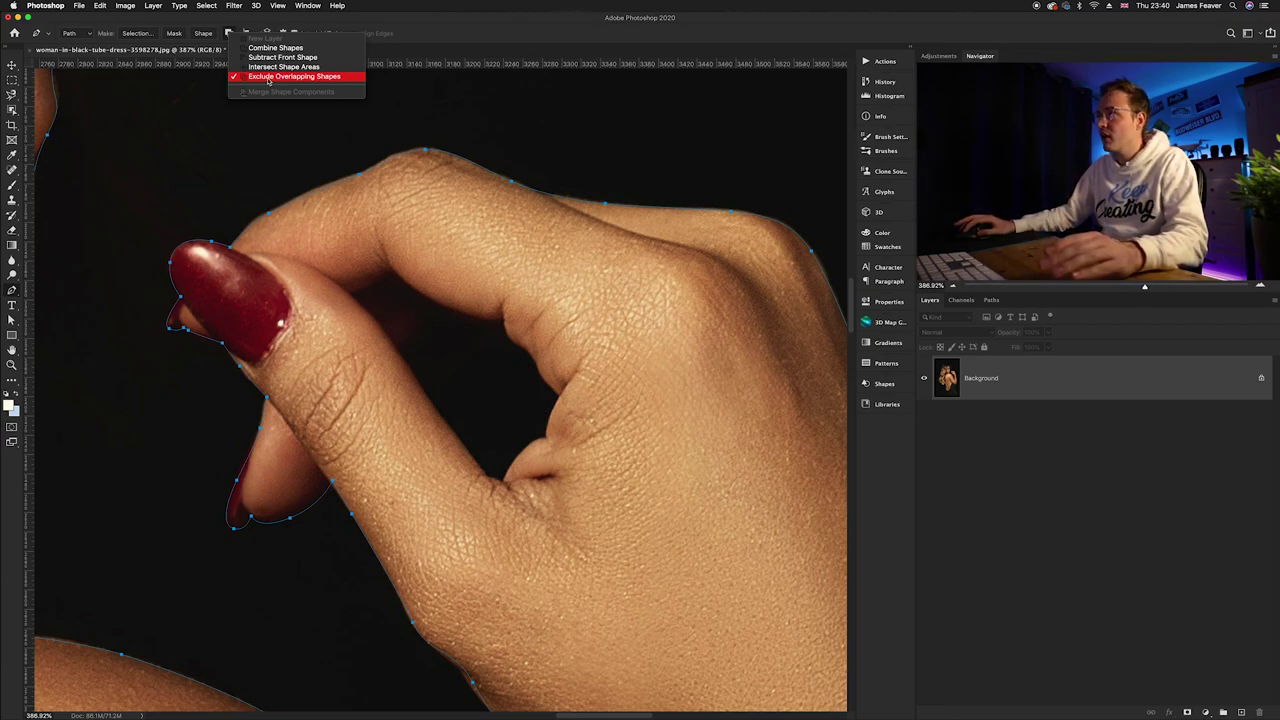
{"action": "left_click", "coordinate": [268, 80]}
{"action": "scroll", "coordinate": [420, 356], "scroll_direction": "up", "scroll_amount": 2}
{"action": "left_click", "coordinate": [508, 518]}
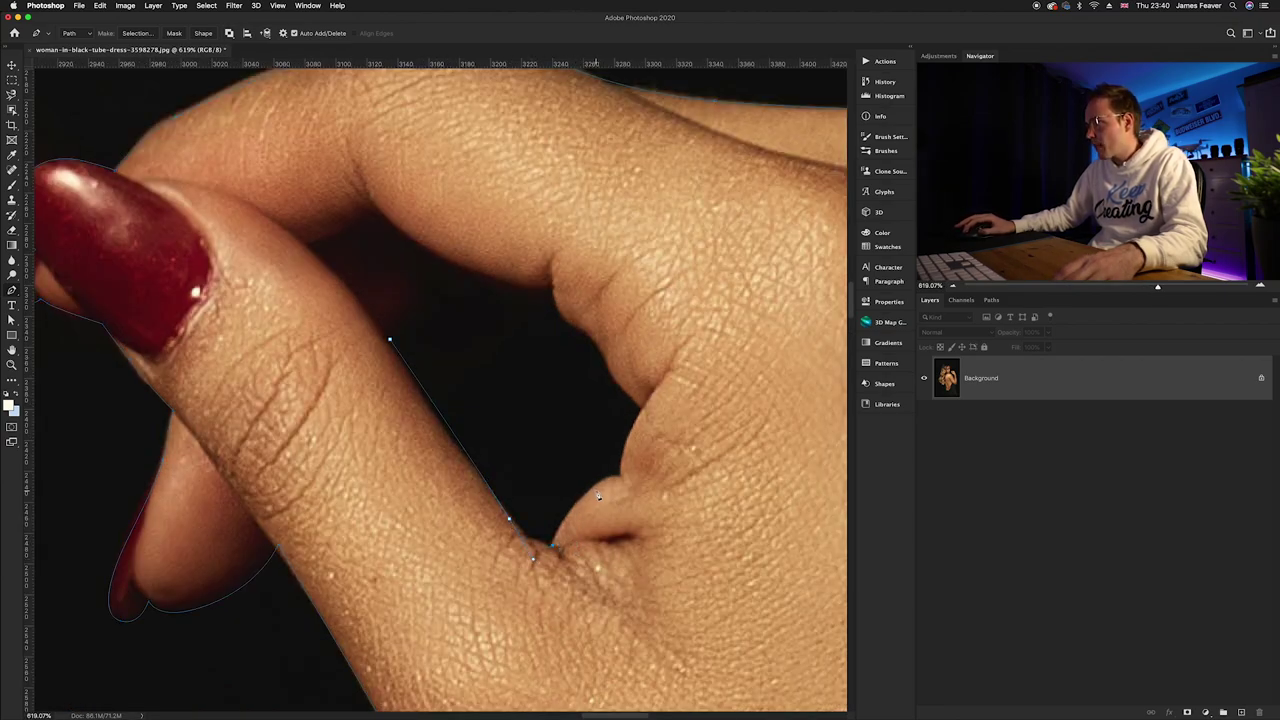
{"action": "left_click_drag", "start_coordinate": [647, 411], "coordinate": [662, 393]}
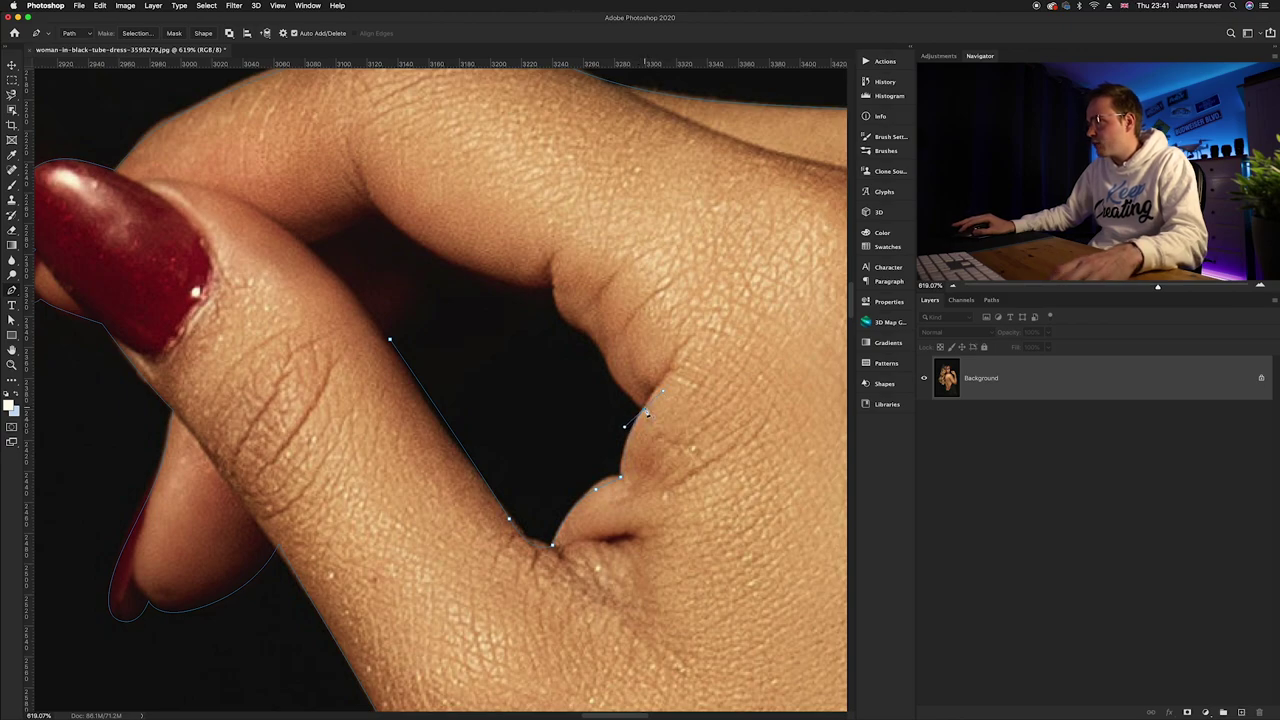
Curve the path around the dark gap between thumb and fingers and close it.
{"action": "scroll", "coordinate": [647, 412], "scroll_direction": "up", "scroll_amount": 4}
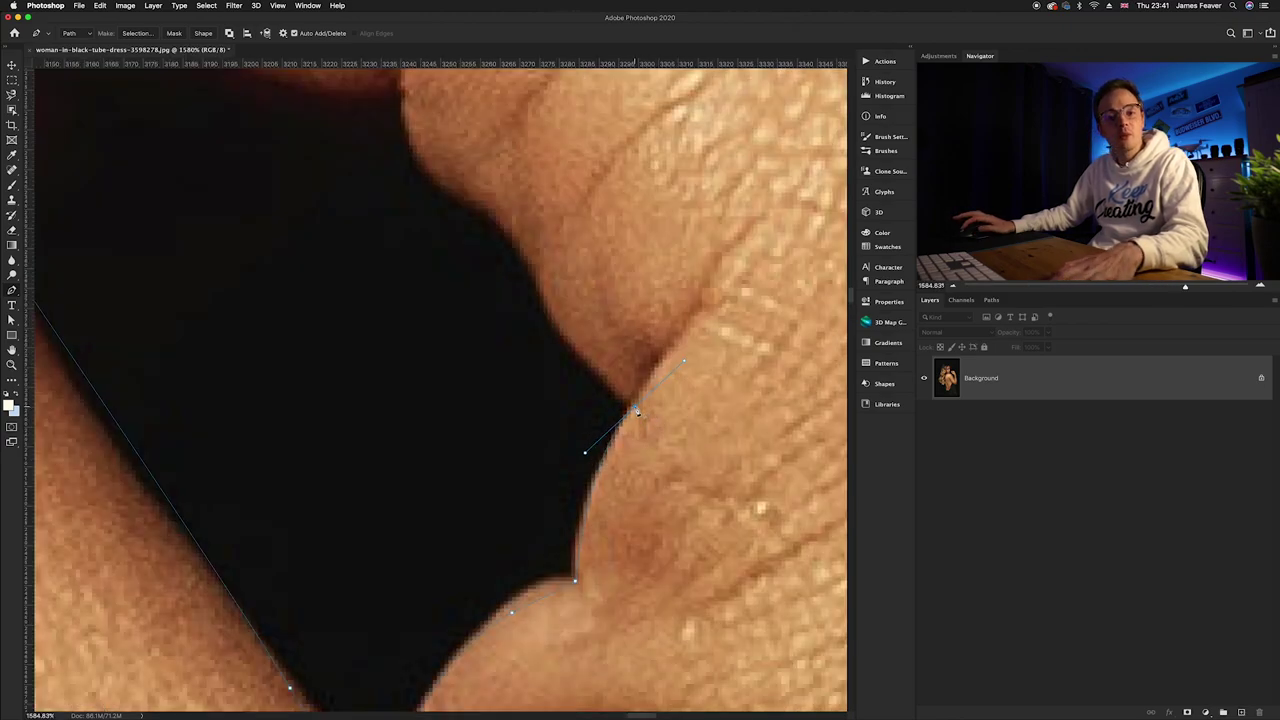
{"action": "left_click_drag", "start_coordinate": [562, 340], "coordinate": [530, 243]}
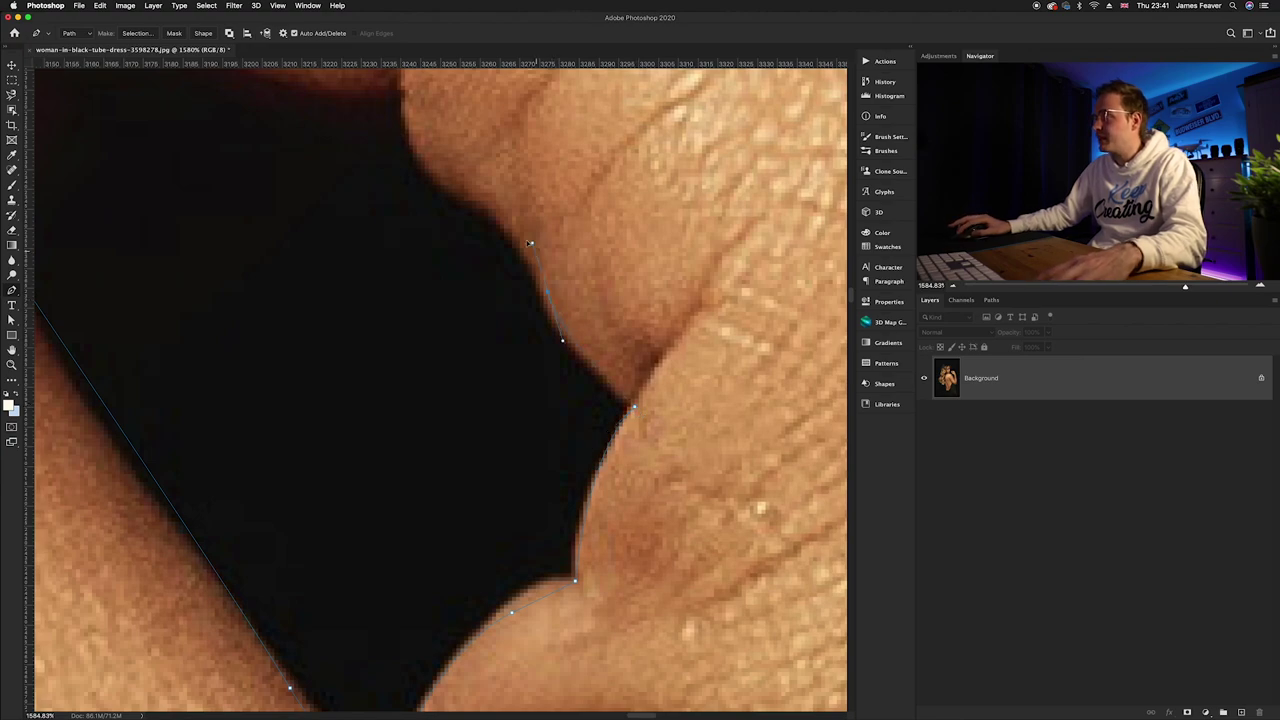
{"action": "scroll", "coordinate": [614, 404], "scroll_direction": "up", "scroll_amount": 3}
{"action": "scroll", "coordinate": [614, 404], "scroll_direction": "left", "scroll_amount": 2}
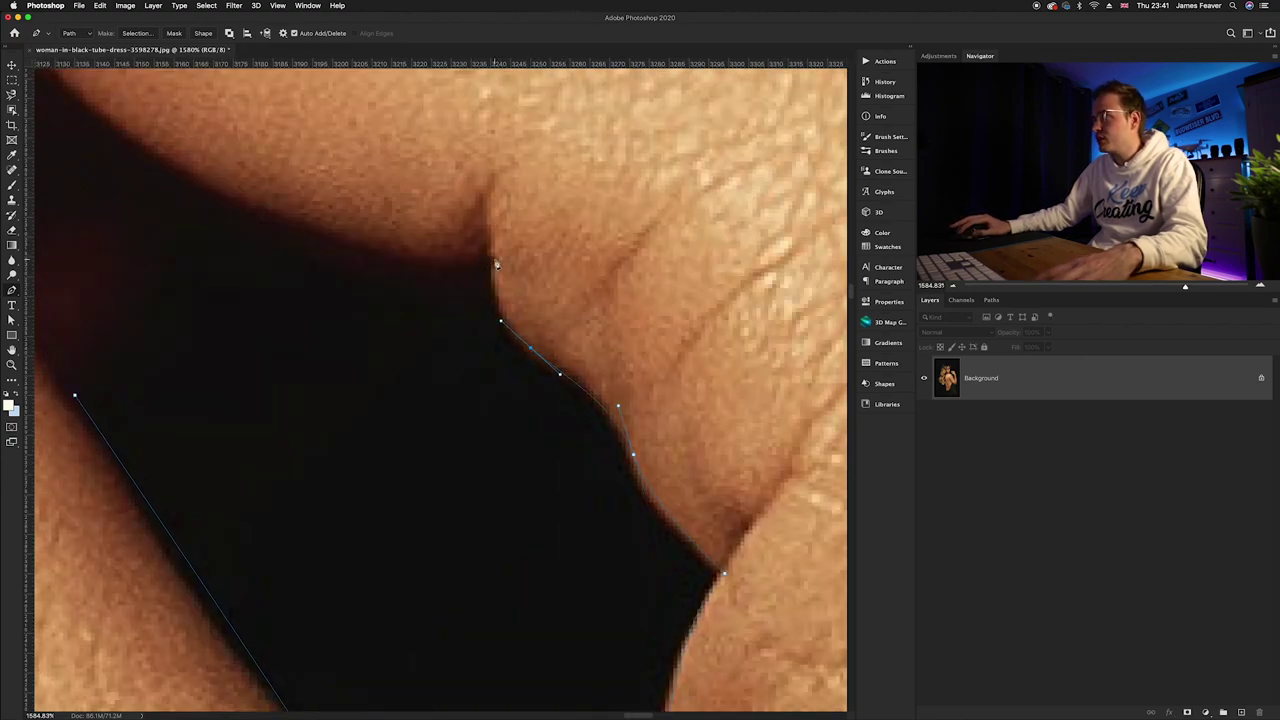
{"action": "left_click_drag", "start_coordinate": [283, 215], "coordinate": [426, 309]}
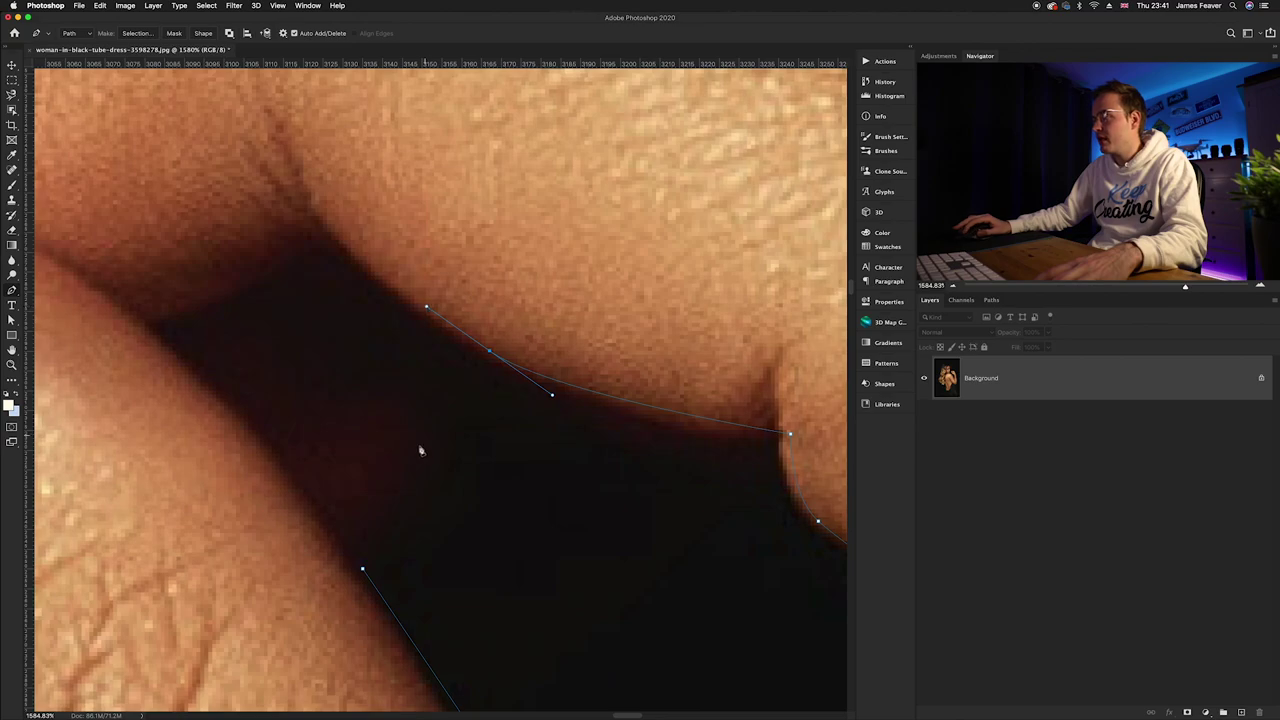
{"action": "left_click_drag", "start_coordinate": [362, 570], "coordinate": [365, 575]}
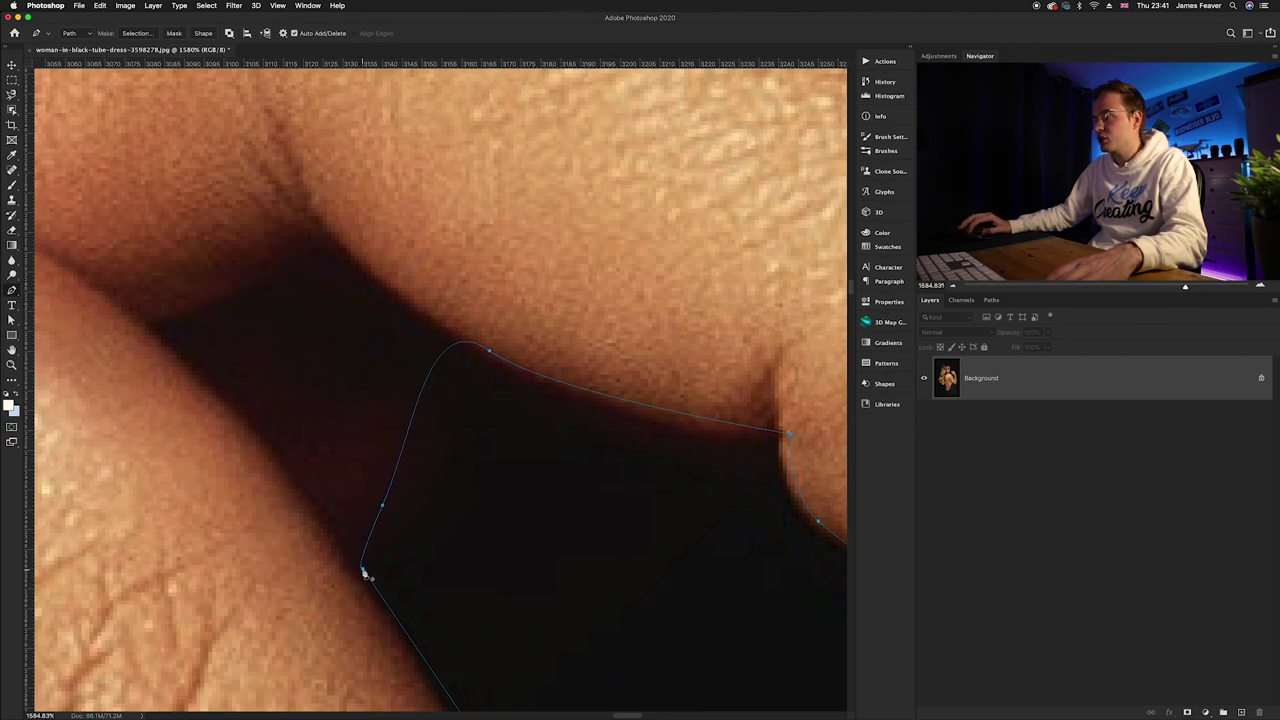
{"action": "scroll", "coordinate": [371, 528], "scroll_direction": "down", "scroll_amount": 10}
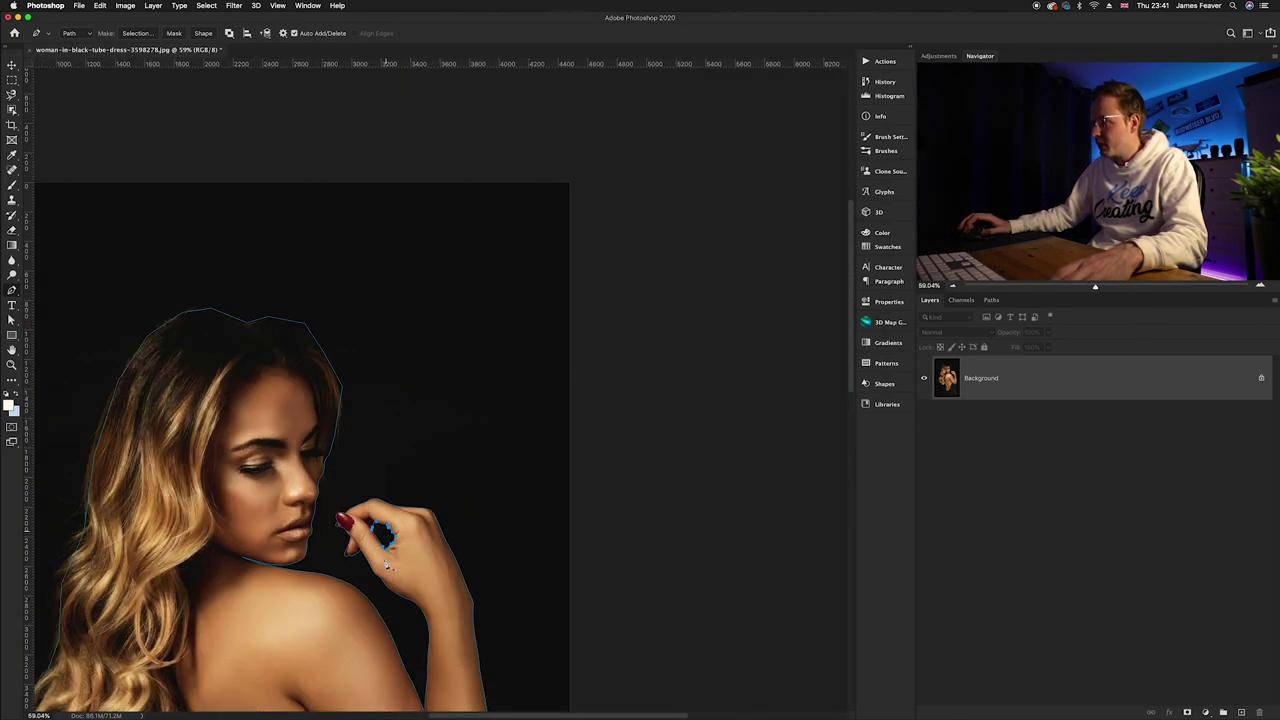
{"action": "scroll", "coordinate": [383, 533], "scroll_direction": "up", "scroll_amount": 5}
{"action": "scroll", "coordinate": [383, 533], "scroll_direction": "down", "scroll_amount": 1}
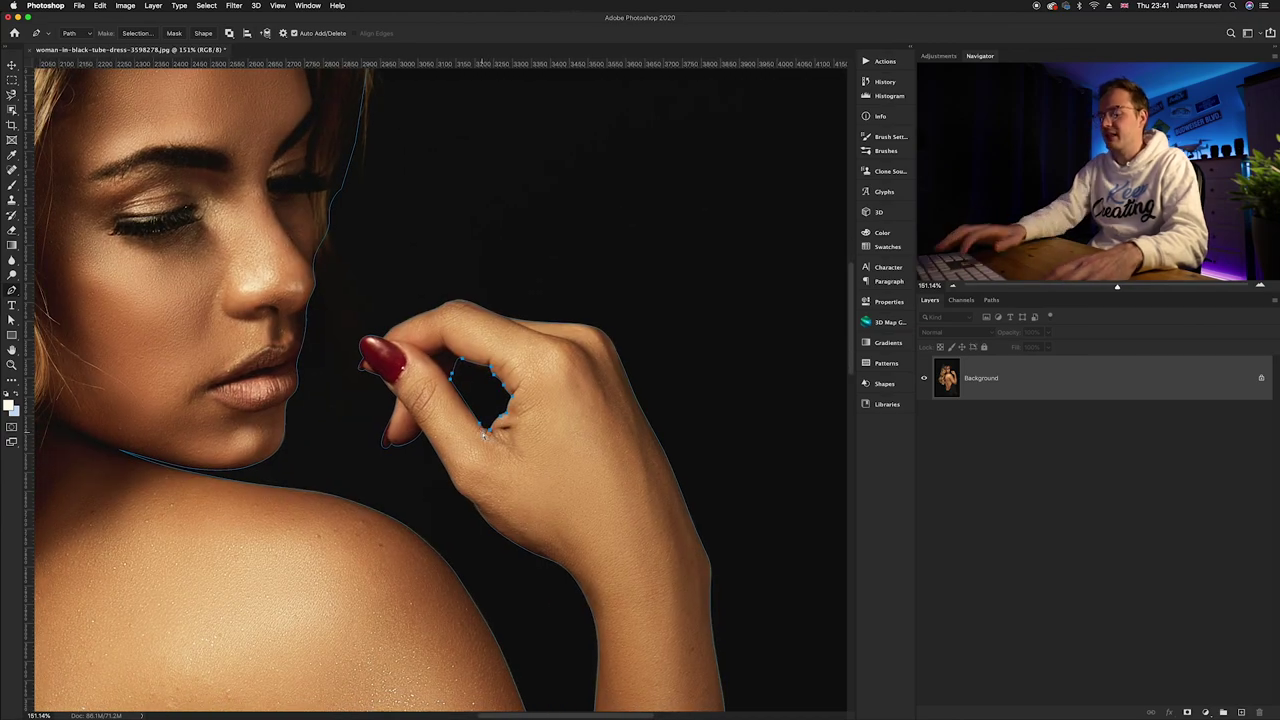
{"action": "key", "text": "super+0"}
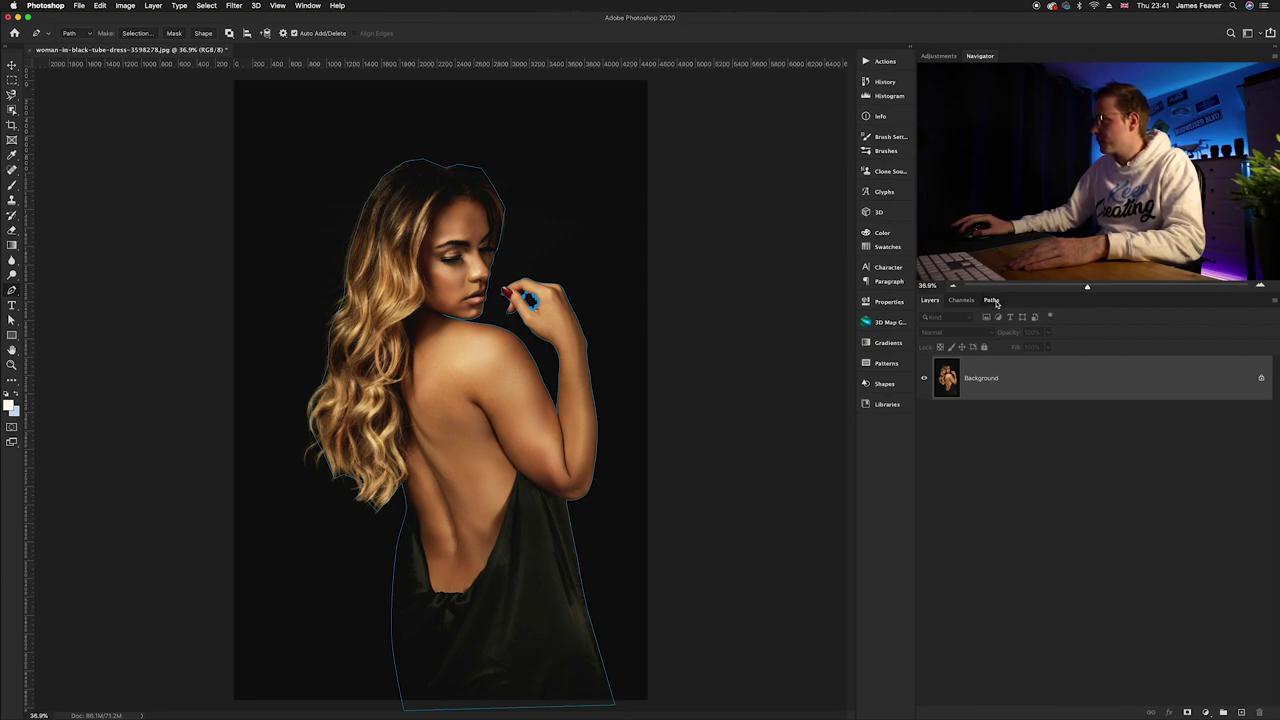
Save the Work Path as 'Girl 1' and load it as a selection.
{"action": "left_click", "coordinate": [991, 300]}
{"action": "double_click", "coordinate": [924, 320]}
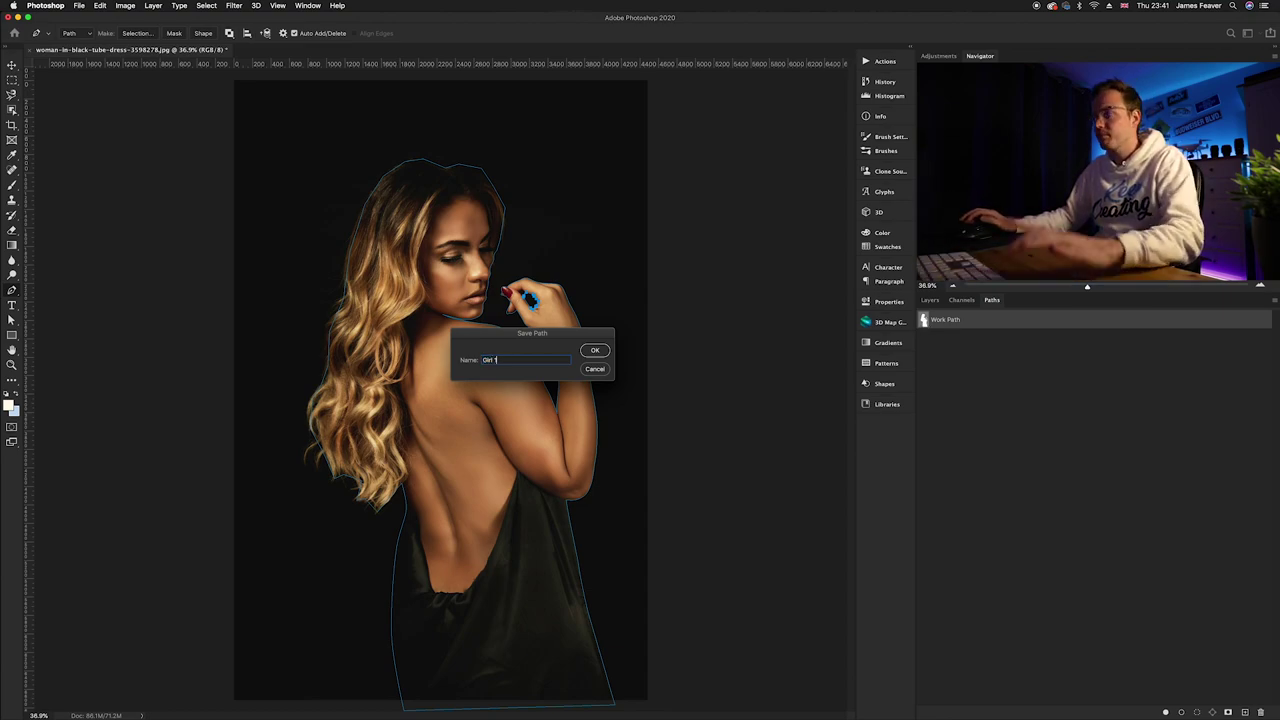
{"action": "key", "text": "Return"}
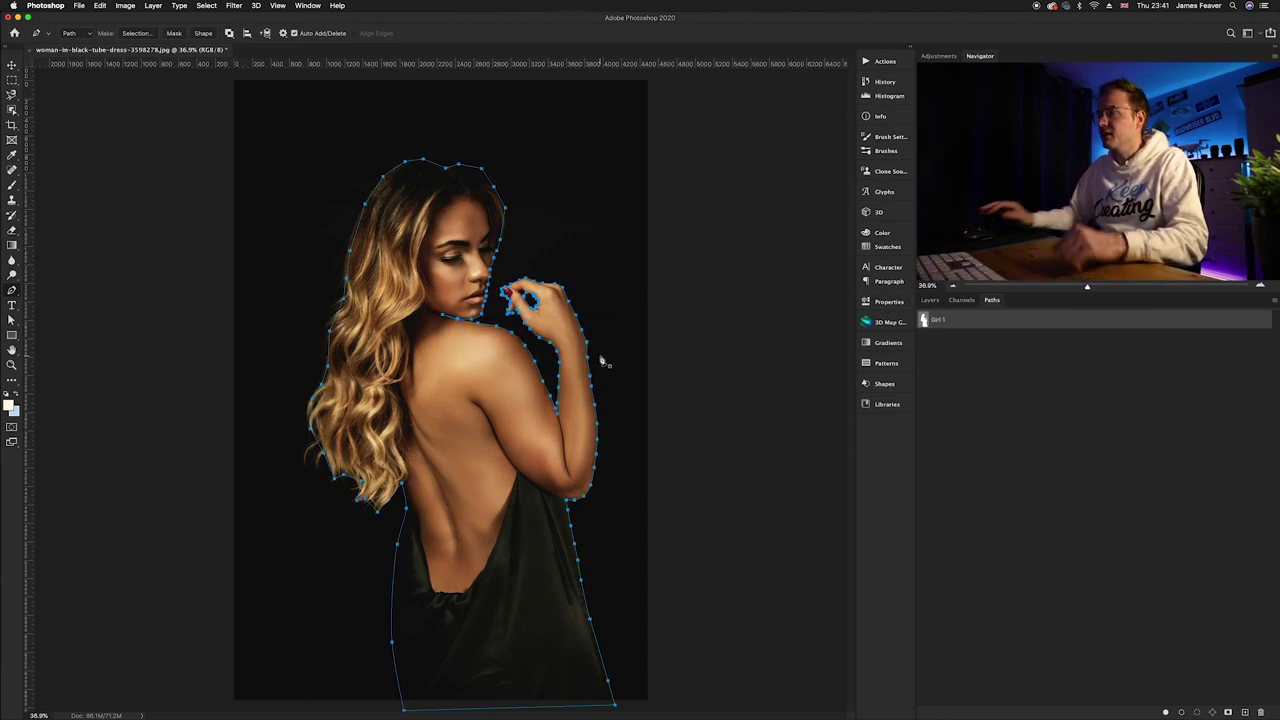
{"action": "key", "text": "v"}
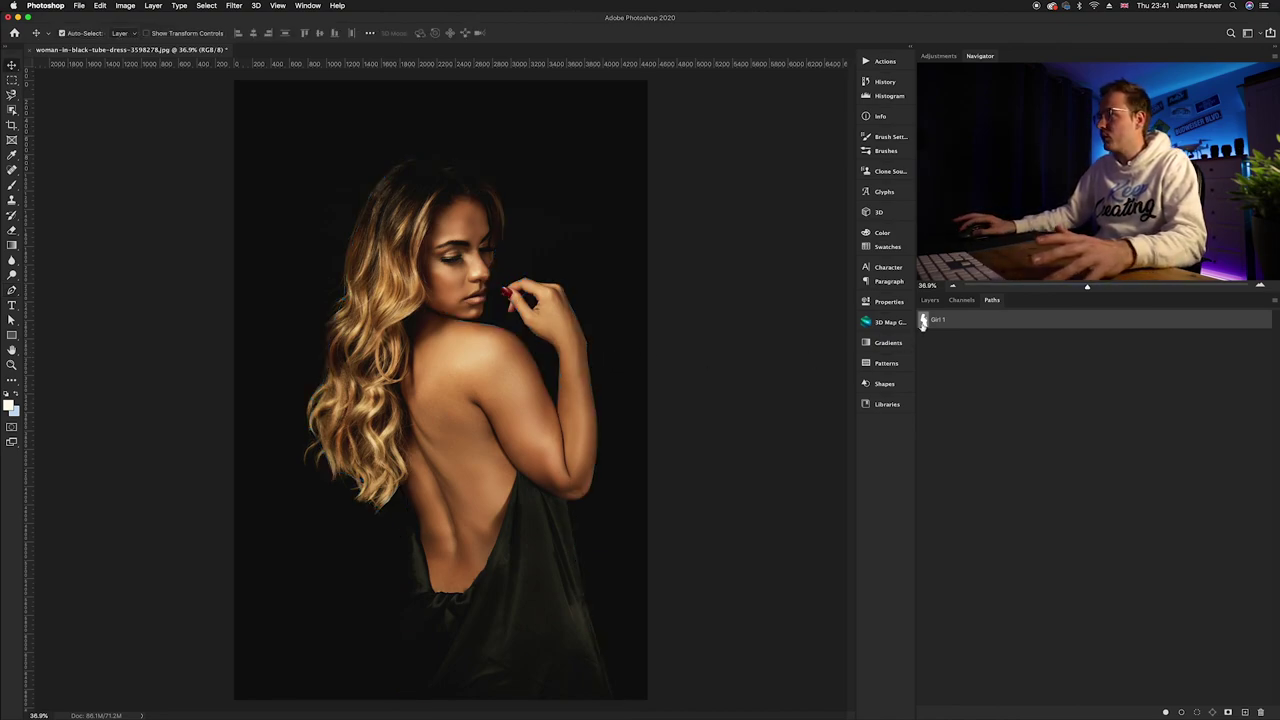
{"action": "left_click", "coordinate": [924, 321]}
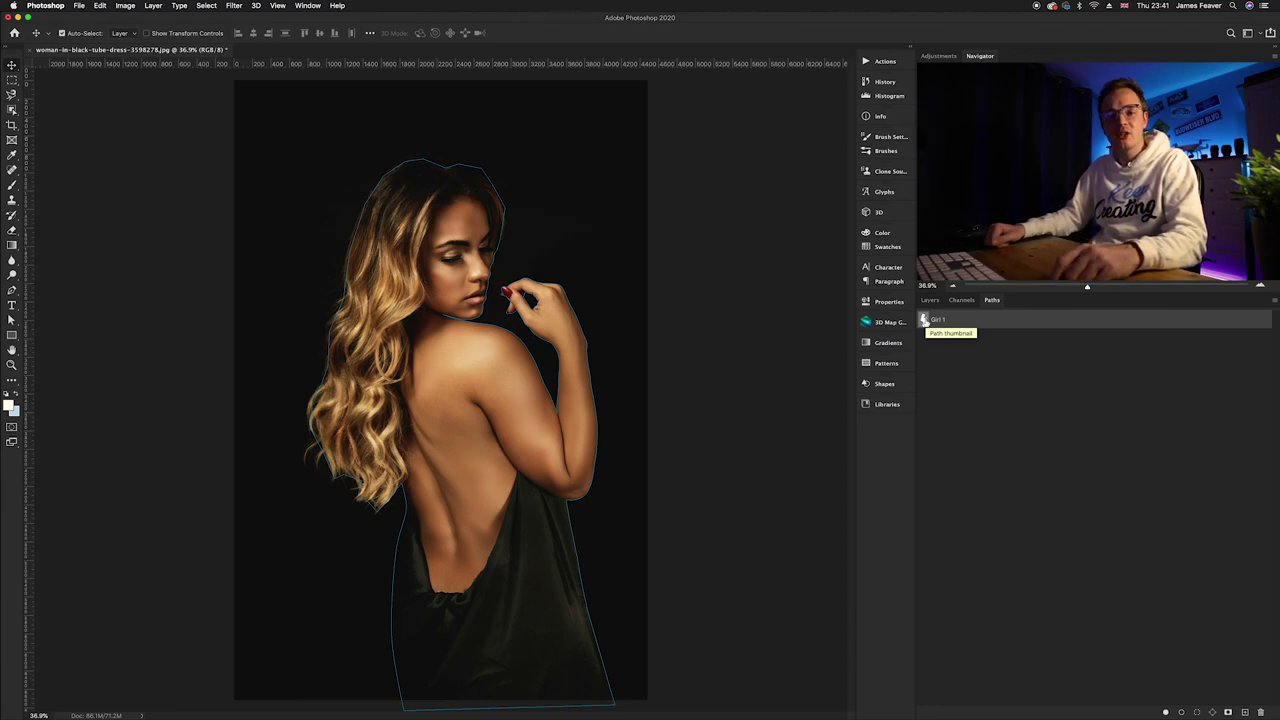
{"action": "left_click", "coordinate": [924, 321], "text": "super"}
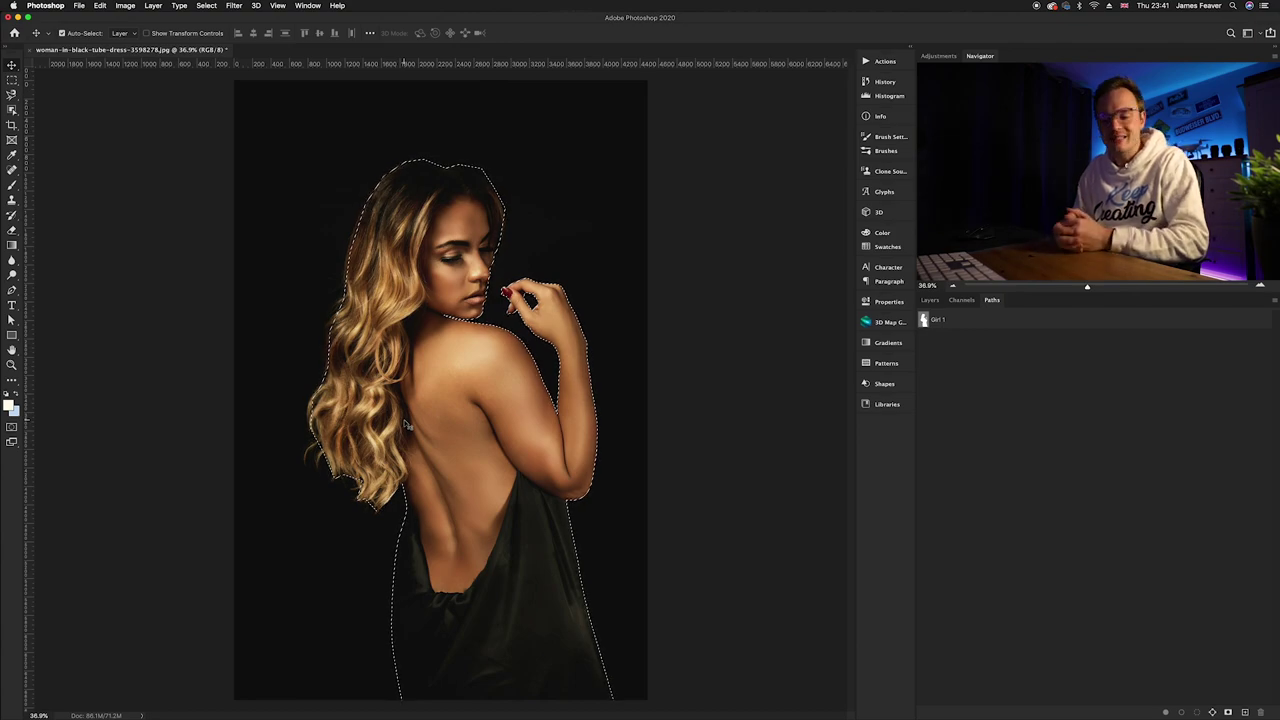
Return to the Layers panel and check the selection along her back, dress and lower hair tips.
{"action": "left_click", "coordinate": [929, 300]}
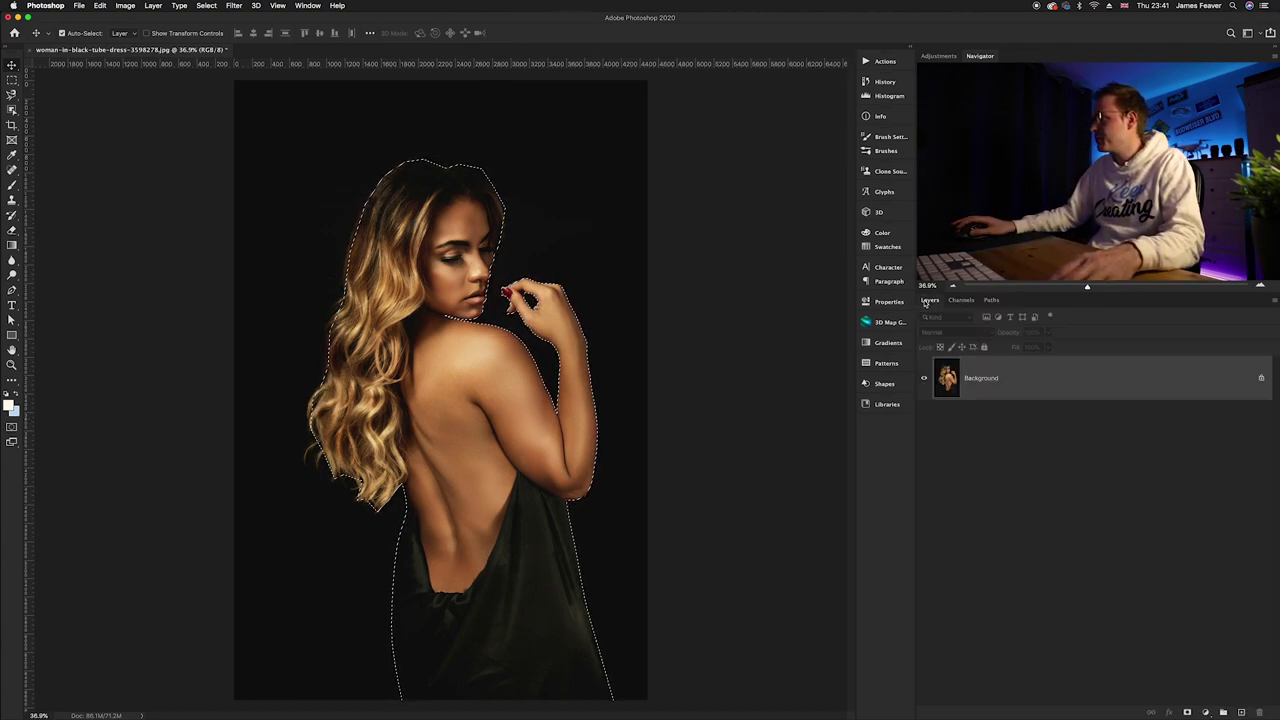
{"action": "scroll", "coordinate": [493, 275], "scroll_direction": "up", "scroll_amount": 3}
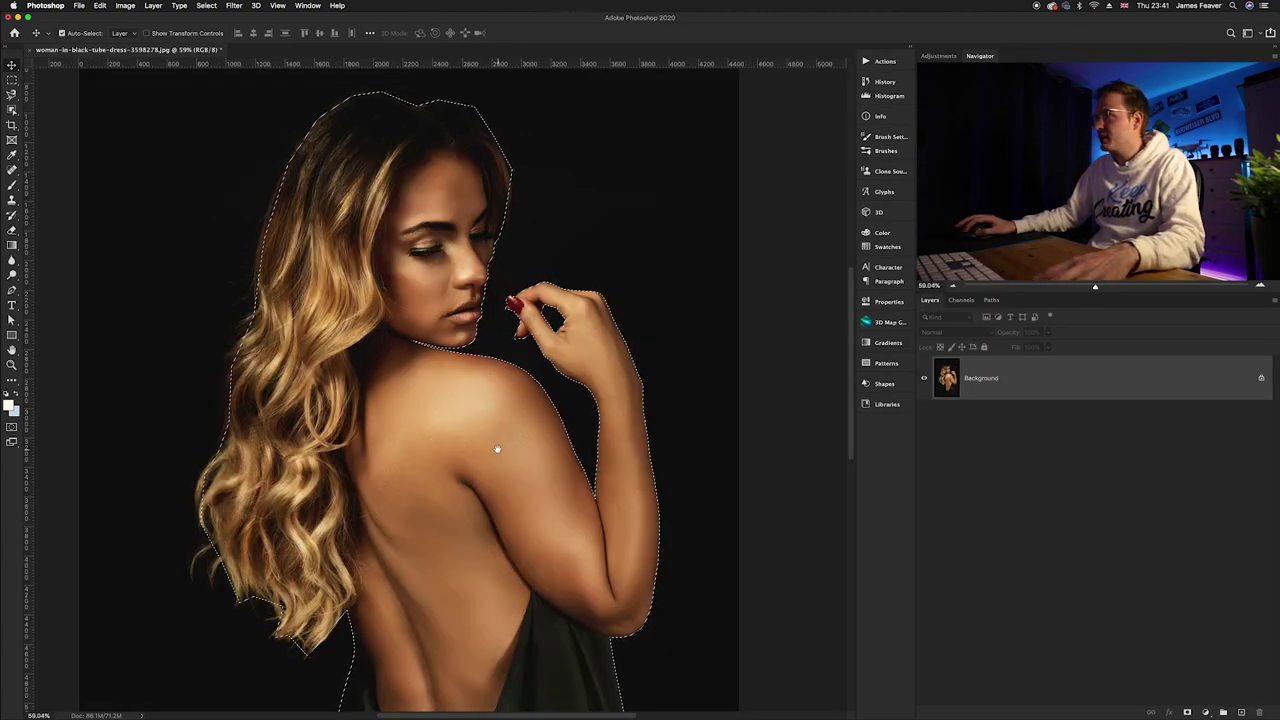
{"action": "left_click_drag", "start_coordinate": [497, 449], "coordinate": [523, 337]}
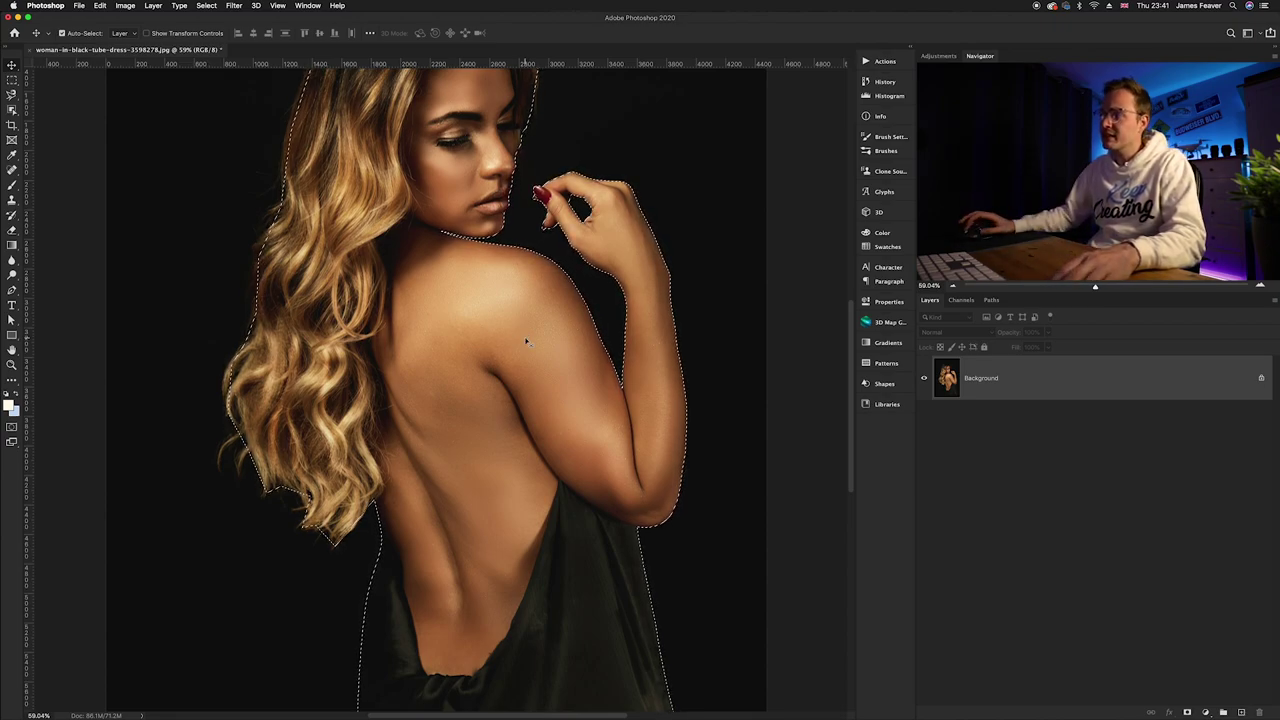
{"action": "scroll", "coordinate": [257, 529], "scroll_direction": "up", "scroll_amount": 5}
{"action": "left_click_drag", "start_coordinate": [285, 543], "coordinate": [323, 517]}
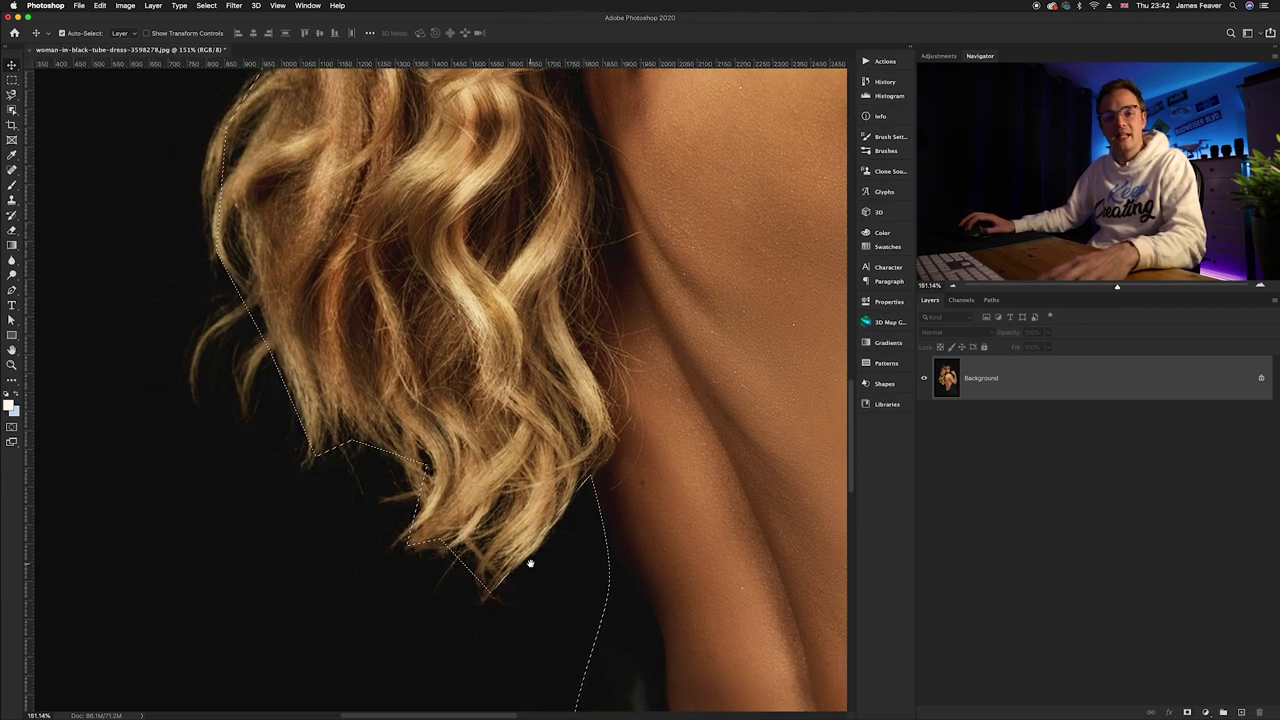
{"action": "left_click_drag", "start_coordinate": [529, 563], "coordinate": [483, 523]}
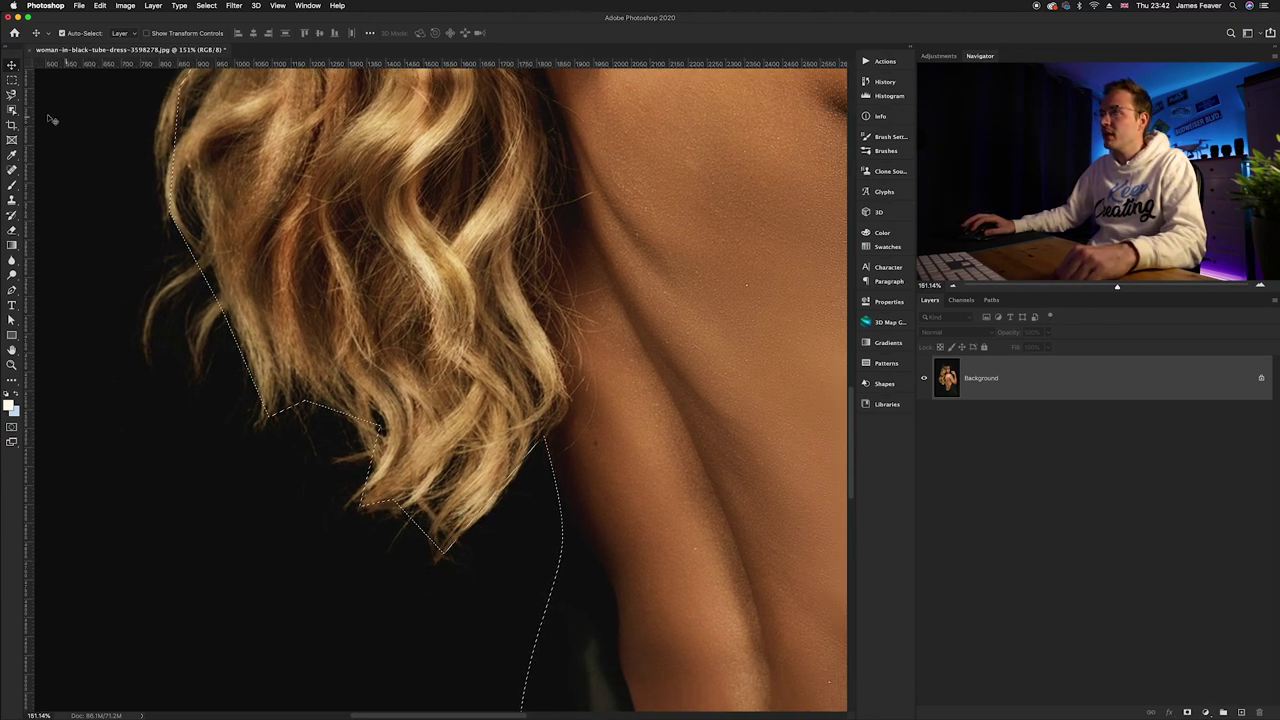
{"action": "left_click", "coordinate": [12, 110]}
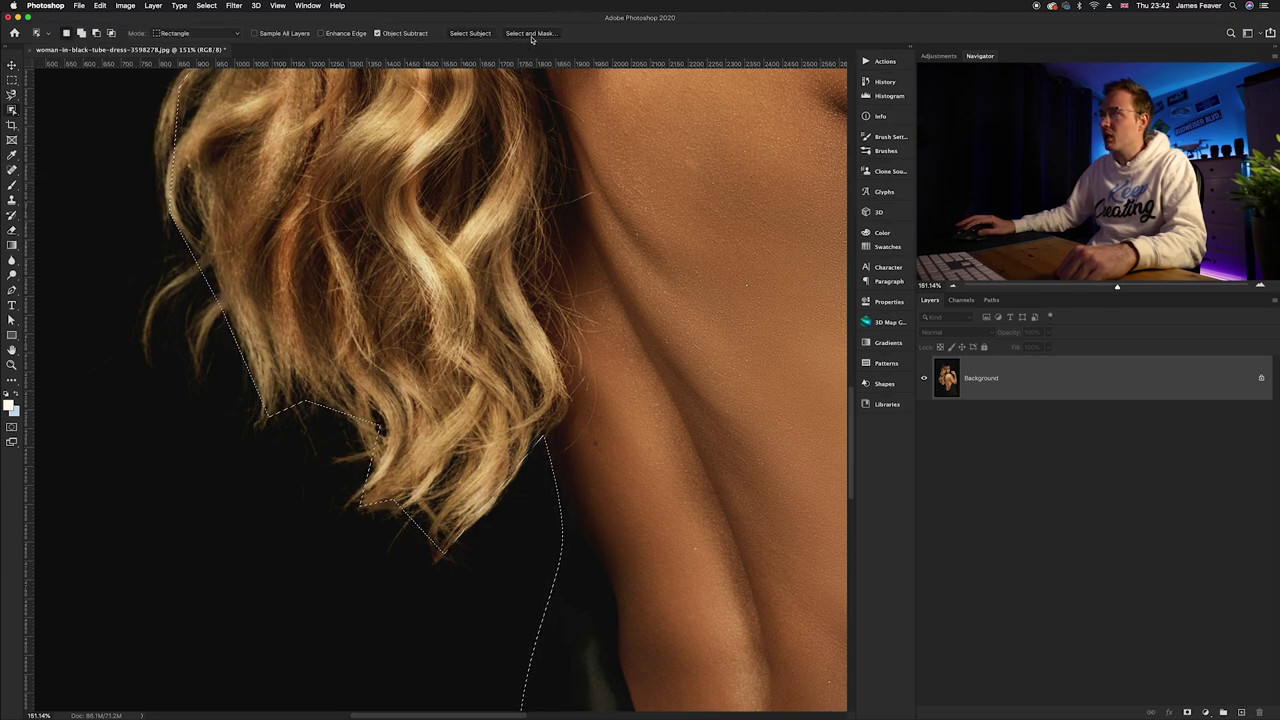
Open Select and Mask for the selection and bring the face and hand into view.
{"action": "left_click", "coordinate": [206, 6]}
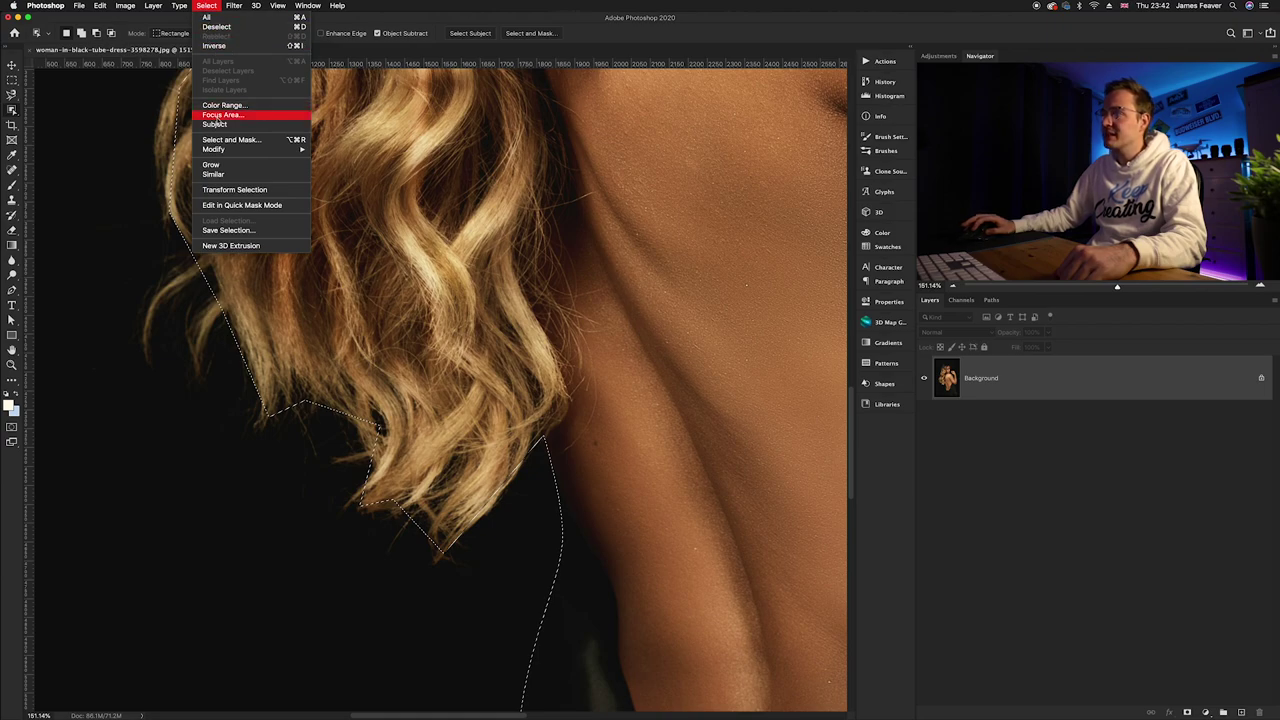
{"action": "left_click", "coordinate": [217, 391]}
{"action": "left_click", "coordinate": [530, 33]}
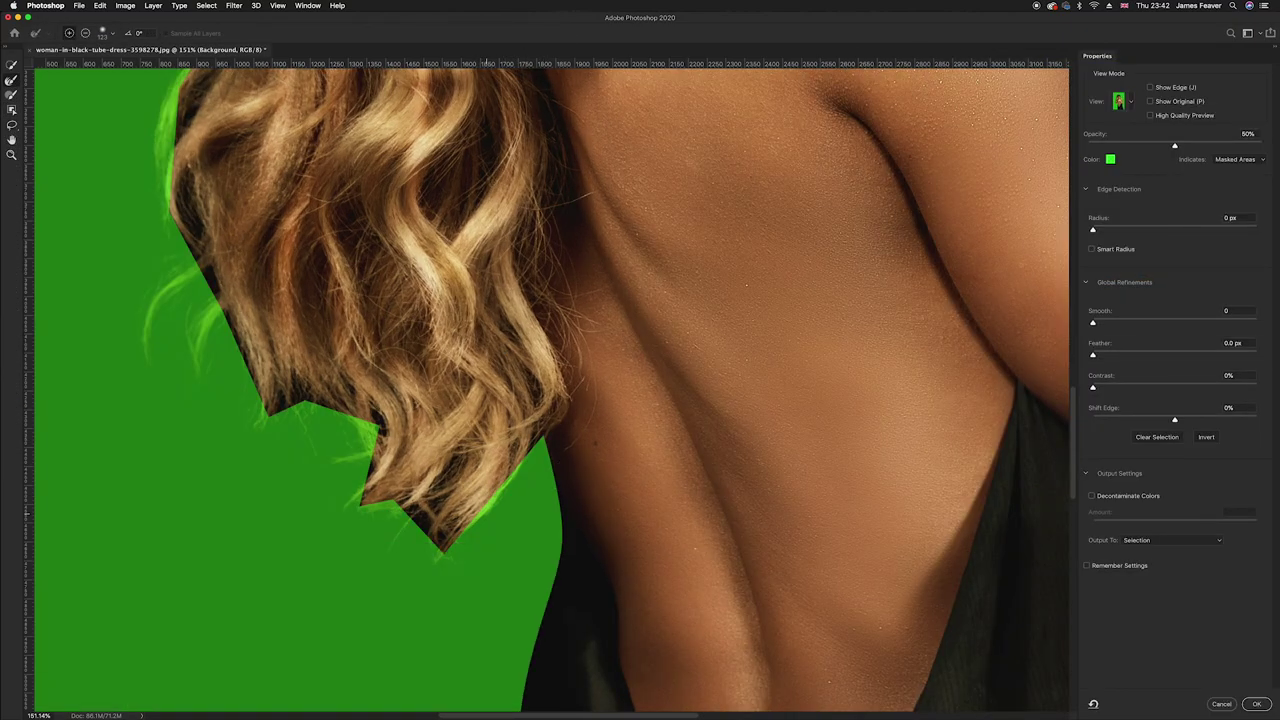
{"action": "left_click_drag", "start_coordinate": [527, 488], "coordinate": [551, 446]}
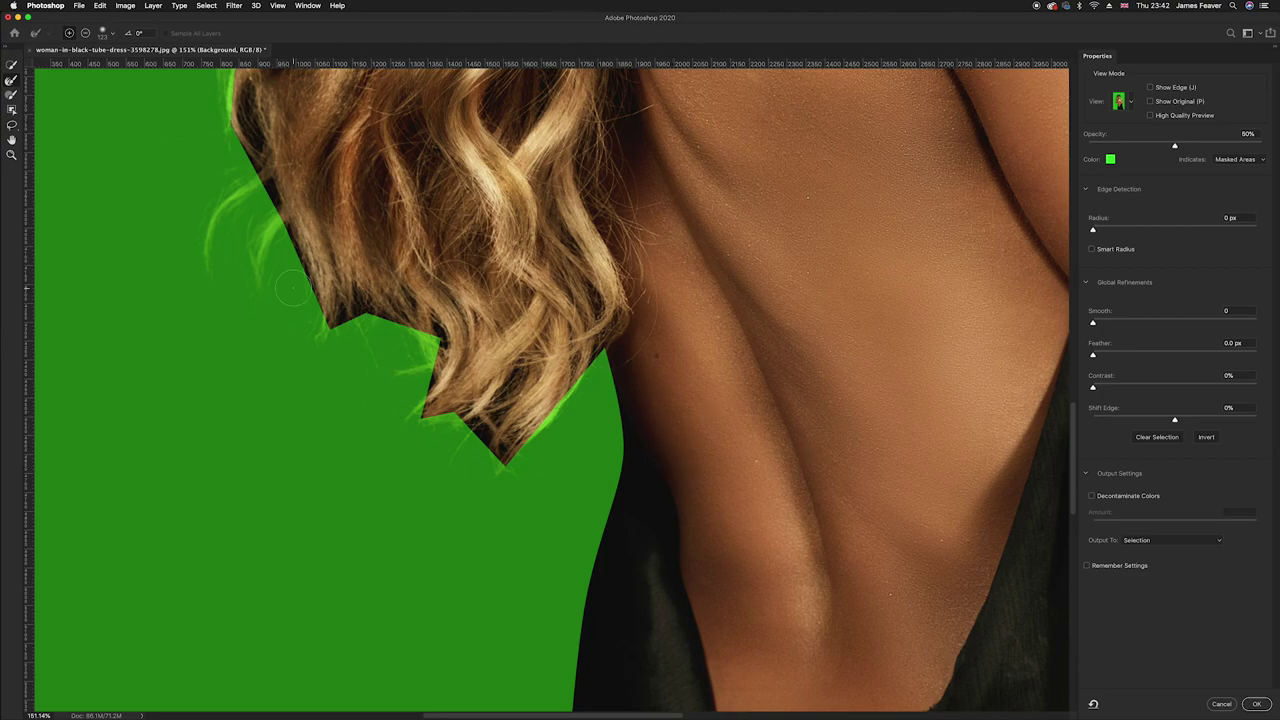
{"action": "scroll", "coordinate": [368, 434], "scroll_direction": "up", "scroll_amount": 10}
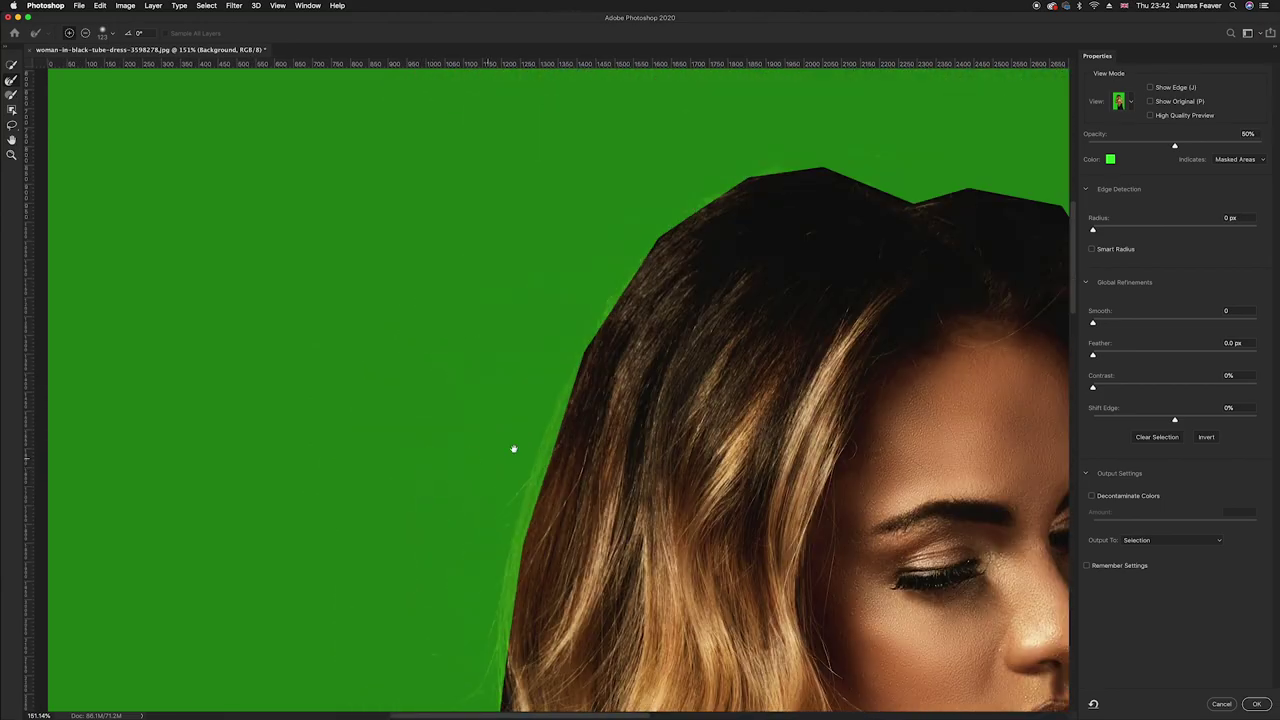
{"action": "left_click_drag", "start_coordinate": [845, 299], "coordinate": [471, 403]}
{"action": "left_click_drag", "start_coordinate": [806, 506], "coordinate": [763, 343]}
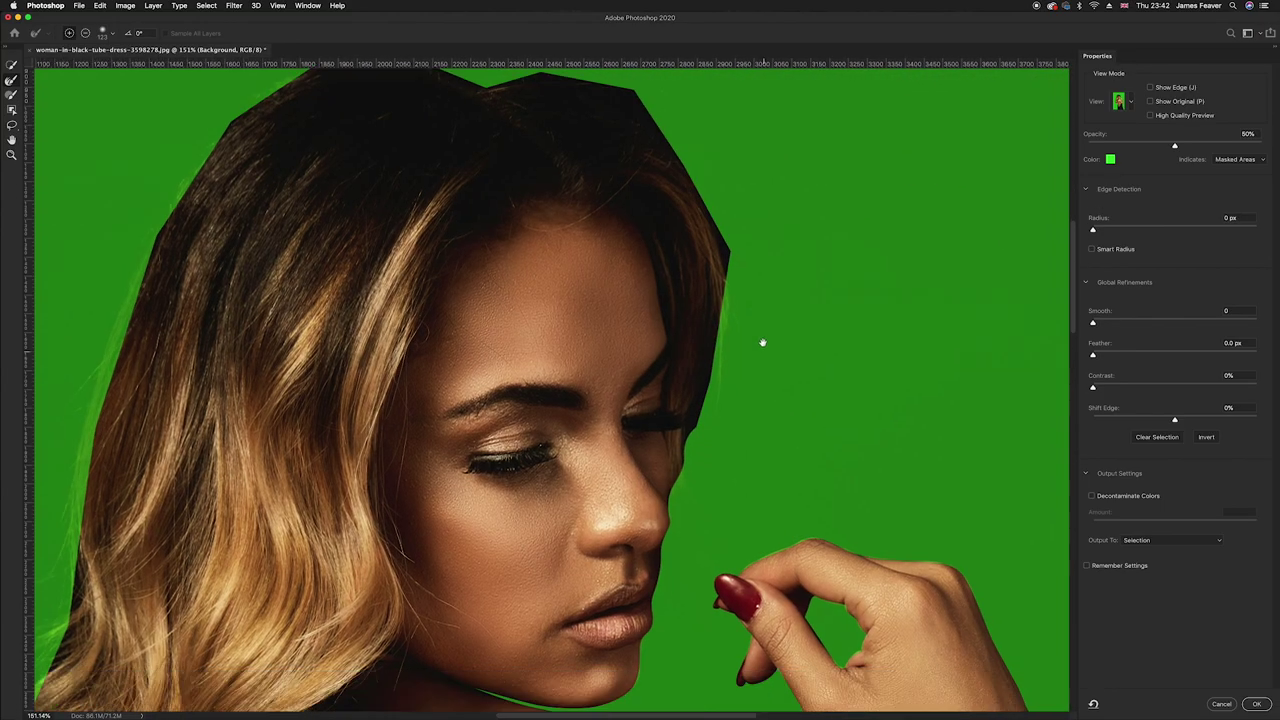
{"action": "scroll", "coordinate": [700, 423], "scroll_direction": "up", "scroll_amount": 3}
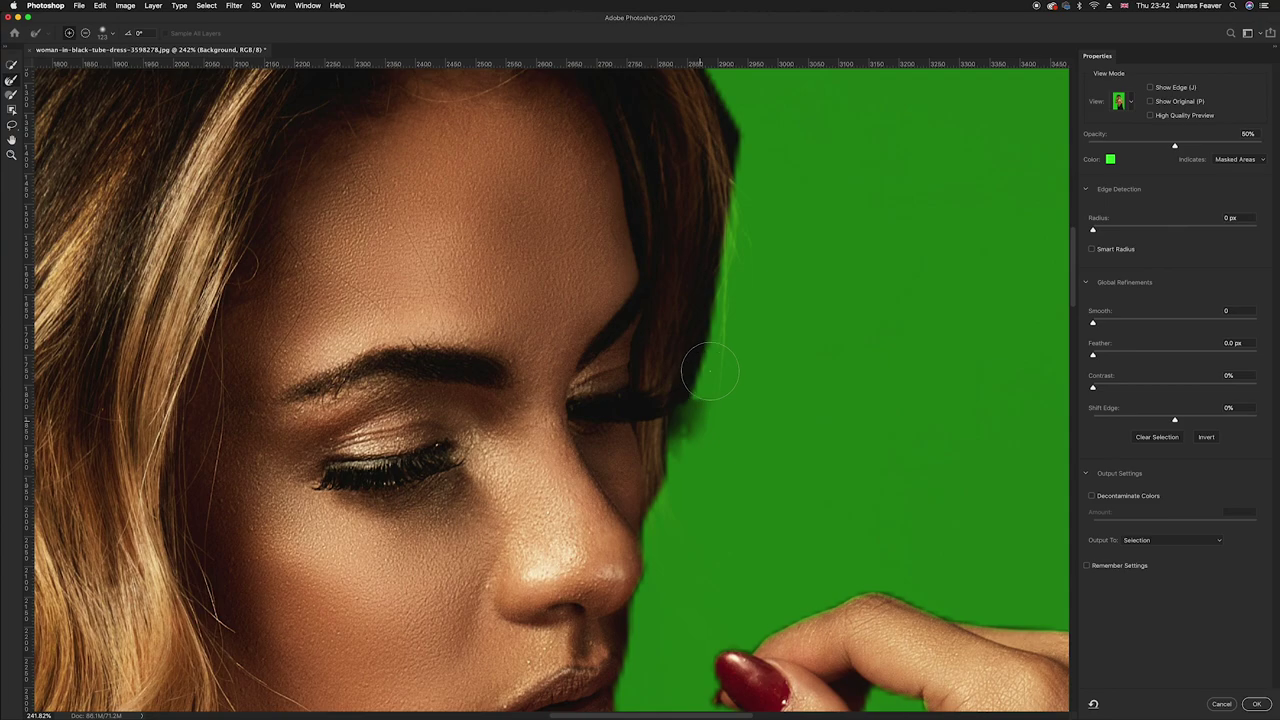
Brush the Refine Edge tool along the hair beside the face, crown and left side.
{"action": "left_click_drag", "start_coordinate": [713, 330], "coordinate": [725, 185]}
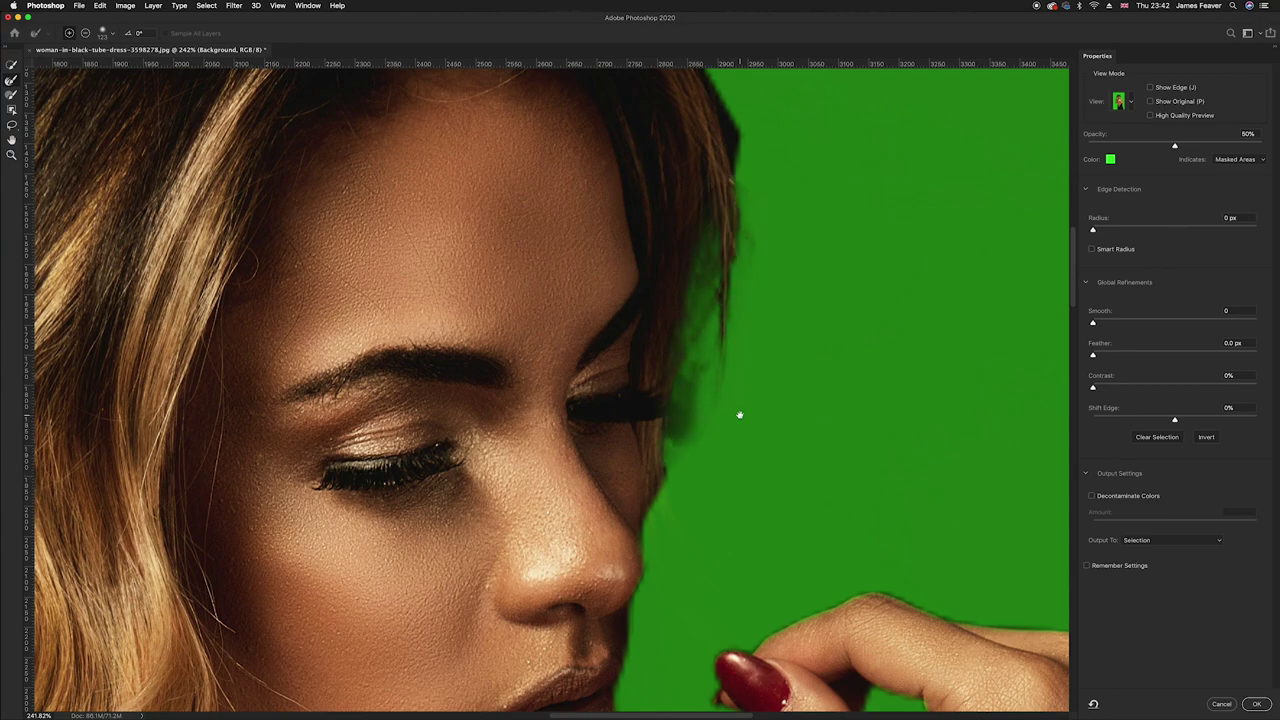
{"action": "scroll", "coordinate": [740, 414], "scroll_direction": "up", "scroll_amount": 5}
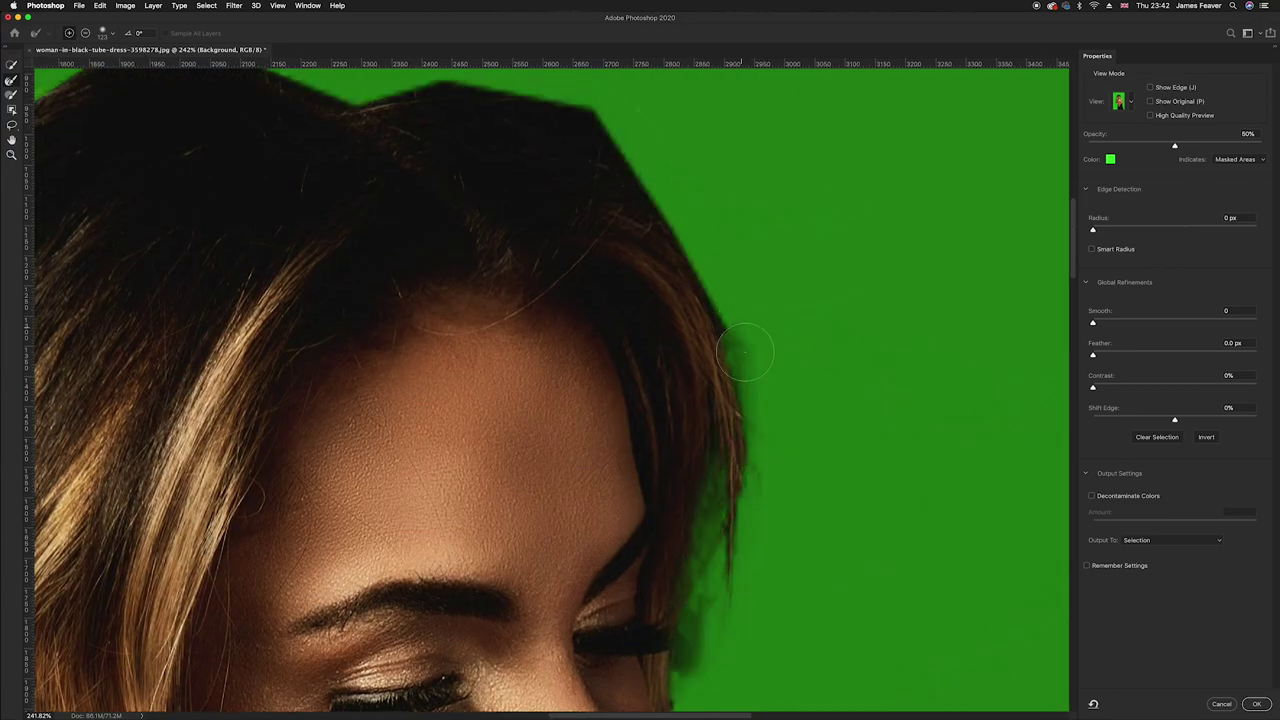
{"action": "mouse_move", "coordinate": [732, 312]}
{"action": "left_mouse_down"}
{"action": "mouse_move", "coordinate": [658, 177]}
{"action": "mouse_move", "coordinate": [578, 101]}
{"action": "mouse_move", "coordinate": [447, 82]}
{"action": "mouse_move", "coordinate": [335, 105]}
{"action": "left_mouse_up"}
{"action": "left_click_drag", "start_coordinate": [534, 180], "coordinate": [710, 249]}
{"action": "mouse_move", "coordinate": [509, 194]}
{"action": "left_mouse_down"}
{"action": "mouse_move", "coordinate": [422, 215]}
{"action": "mouse_move", "coordinate": [304, 331]}
{"action": "mouse_move", "coordinate": [218, 428]}
{"action": "mouse_move", "coordinate": [132, 560]}
{"action": "mouse_move", "coordinate": [123, 598]}
{"action": "left_mouse_up"}
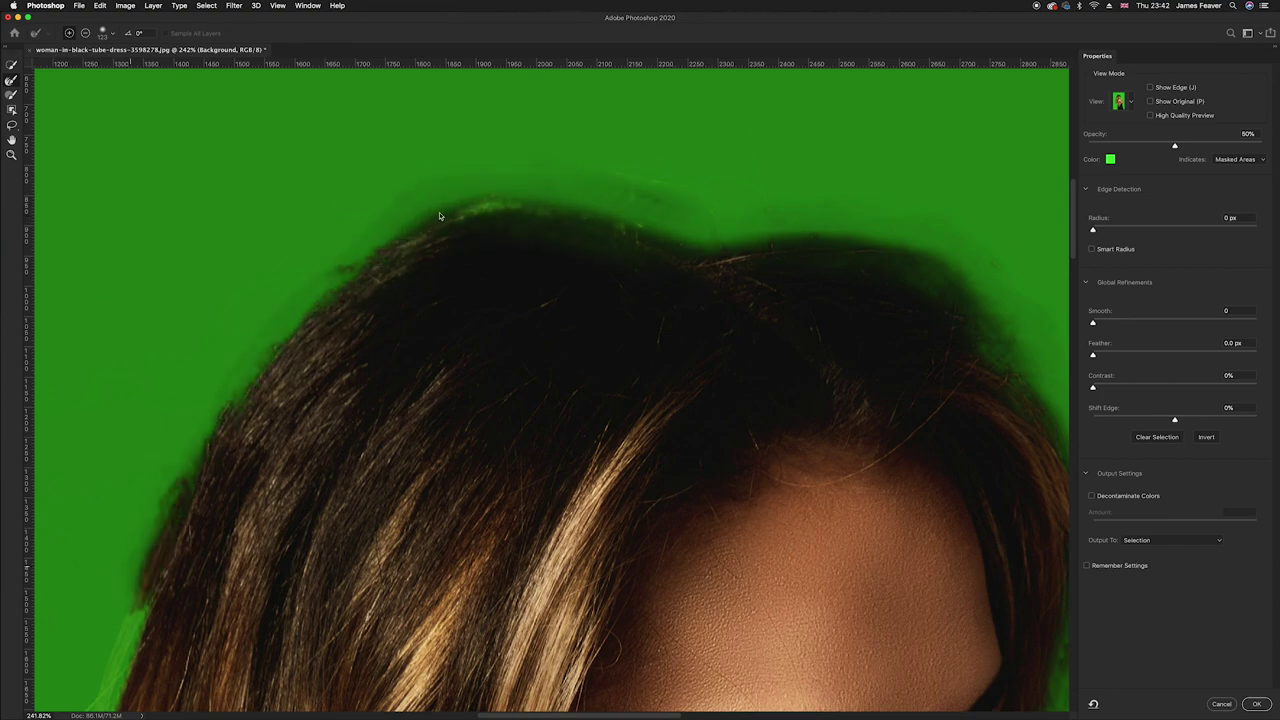
{"action": "scroll", "coordinate": [439, 216], "scroll_direction": "down", "scroll_amount": 10}
{"action": "scroll", "coordinate": [439, 216], "scroll_direction": "left", "scroll_amount": 6}
{"action": "mouse_move", "coordinate": [530, 135]}
{"action": "left_mouse_down"}
{"action": "mouse_move", "coordinate": [471, 323]}
{"action": "mouse_move", "coordinate": [433, 460]}
{"action": "mouse_move", "coordinate": [443, 438]}
{"action": "mouse_move", "coordinate": [425, 560]}
{"action": "left_mouse_up"}
{"action": "scroll", "coordinate": [483, 280], "scroll_direction": "down", "scroll_amount": 5}
{"action": "mouse_move", "coordinate": [491, 263]}
{"action": "left_mouse_down"}
{"action": "mouse_move", "coordinate": [503, 204]}
{"action": "mouse_move", "coordinate": [481, 421]}
{"action": "mouse_move", "coordinate": [486, 337]}
{"action": "mouse_move", "coordinate": [400, 537]}
{"action": "left_mouse_up"}
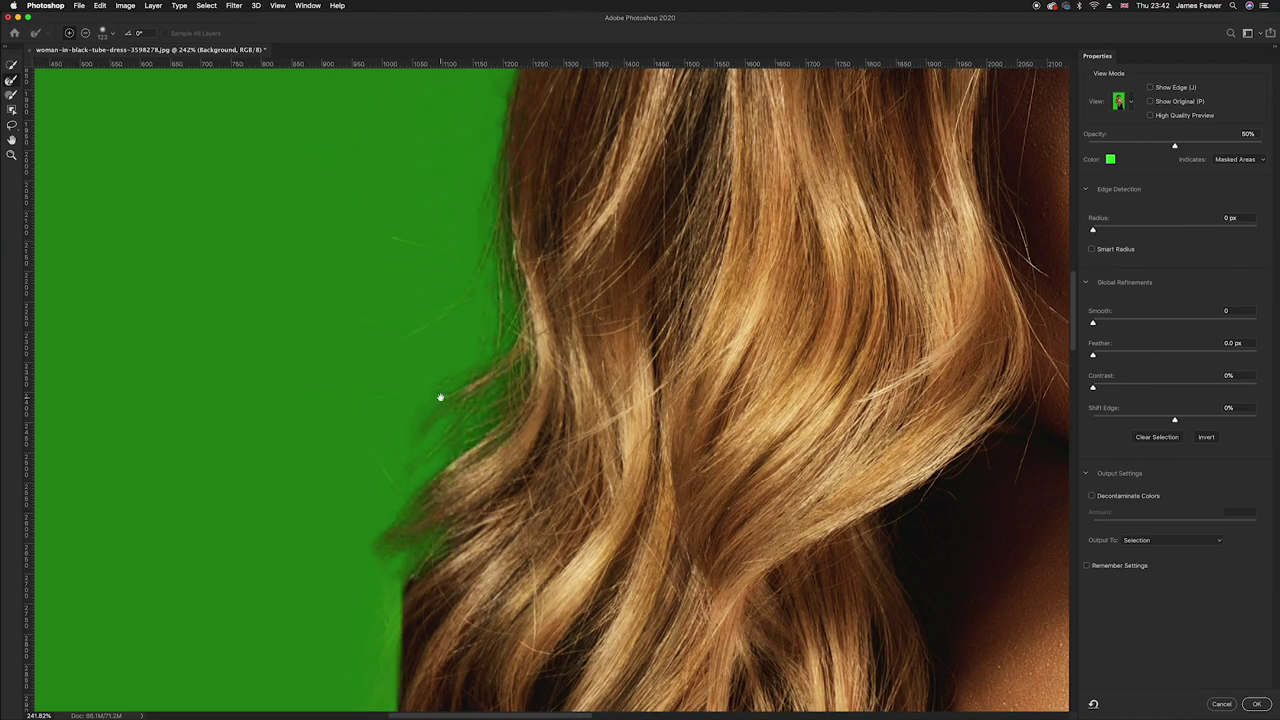
{"action": "left_click_drag", "start_coordinate": [440, 398], "coordinate": [470, 248]}
{"action": "mouse_move", "coordinate": [460, 420]}
{"action": "left_mouse_down"}
{"action": "mouse_move", "coordinate": [440, 310]}
{"action": "mouse_move", "coordinate": [420, 500]}
{"action": "mouse_move", "coordinate": [428, 568]}
{"action": "mouse_move", "coordinate": [411, 610]}
{"action": "left_mouse_up"}
Clean the green halo from the lower hair and recover stray strands.
{"action": "scroll", "coordinate": [451, 363], "scroll_direction": "down", "scroll_amount": 10}
{"action": "mouse_move", "coordinate": [451, 363]}
{"action": "left_mouse_down"}
{"action": "mouse_move", "coordinate": [458, 305]}
{"action": "mouse_move", "coordinate": [455, 391]}
{"action": "mouse_move", "coordinate": [405, 520]}
{"action": "left_mouse_up"}
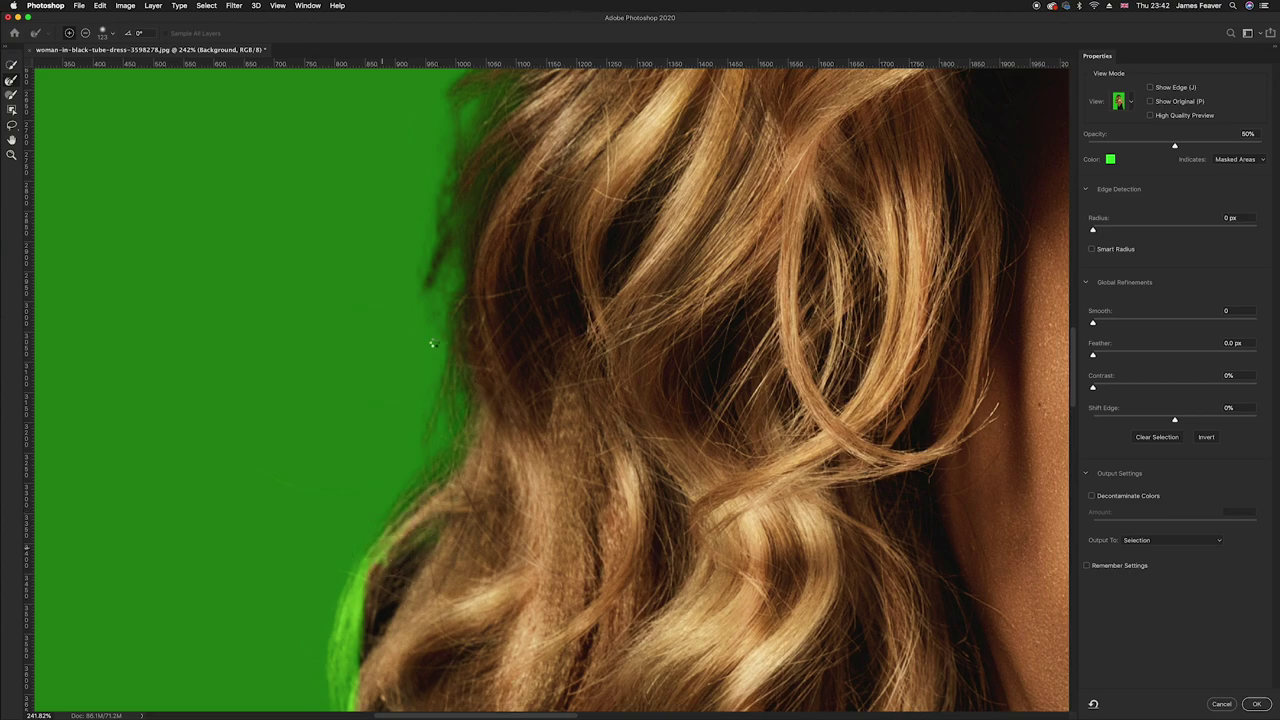
{"action": "scroll", "coordinate": [436, 333], "scroll_direction": "left", "scroll_amount": 5}
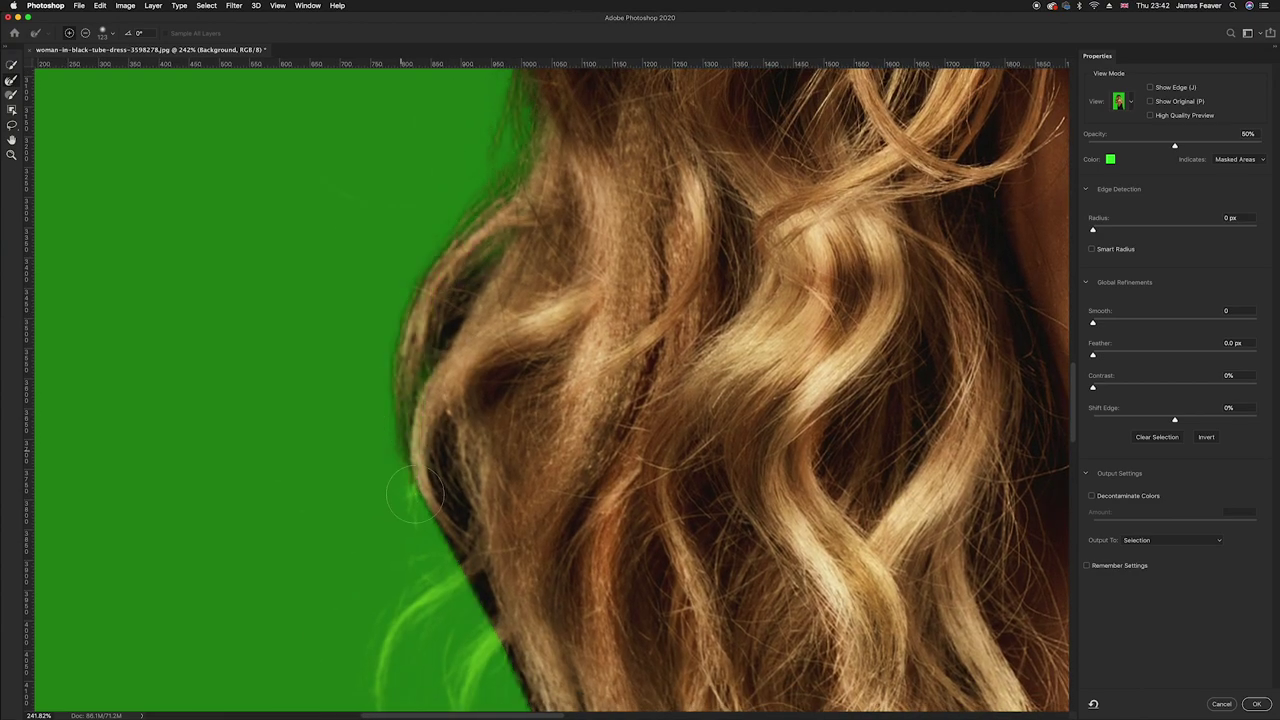
{"action": "left_click_drag", "start_coordinate": [455, 573], "coordinate": [484, 633]}
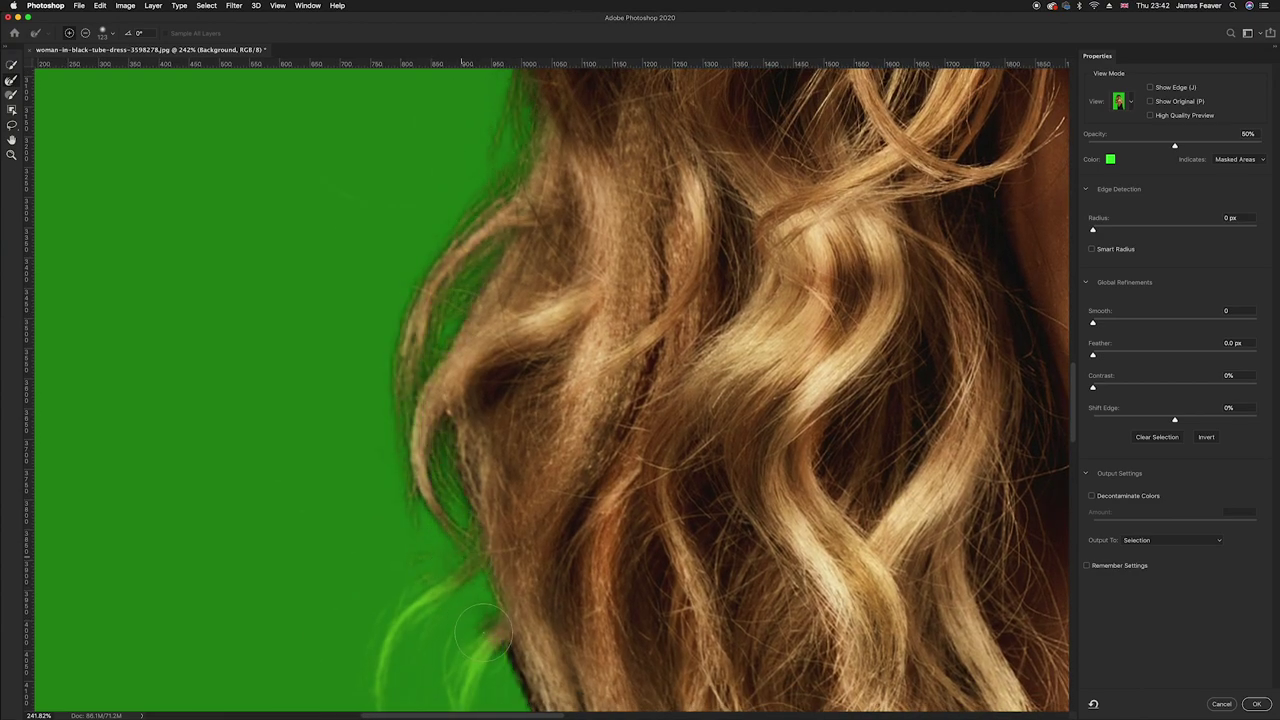
{"action": "scroll", "coordinate": [425, 243], "scroll_direction": "down", "scroll_amount": 10}
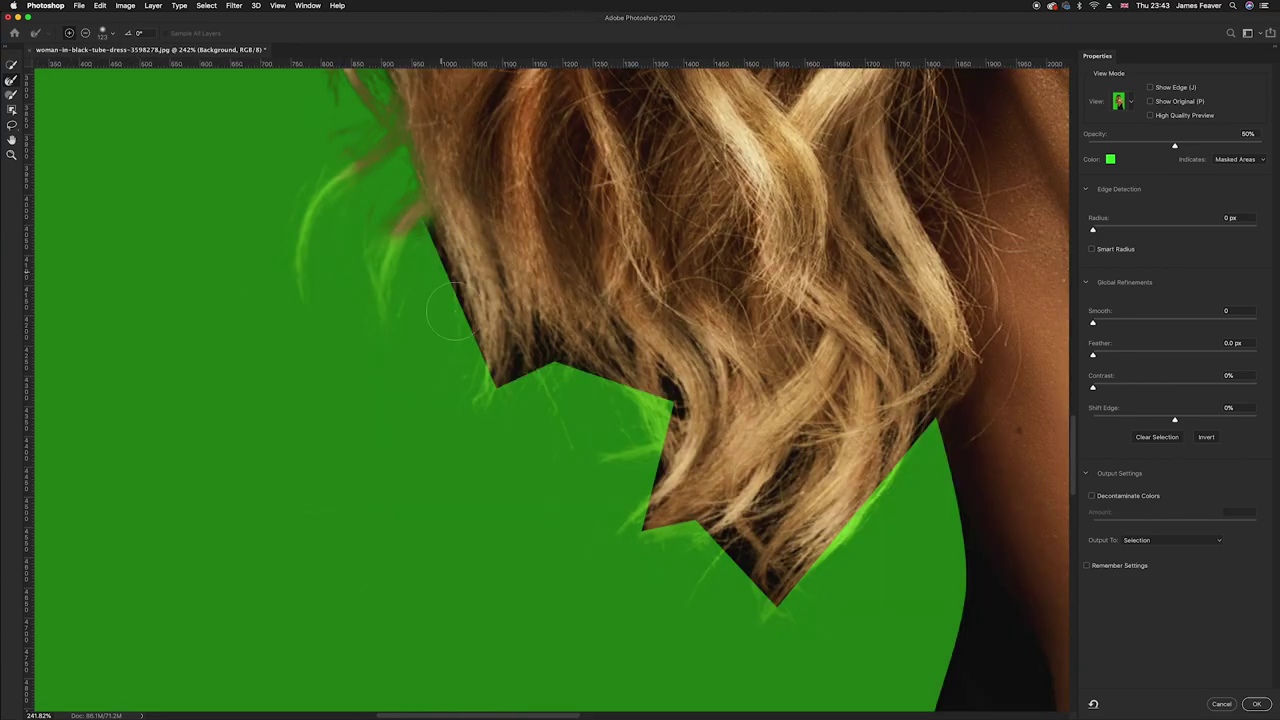
{"action": "mouse_move", "coordinate": [508, 394]}
{"action": "left_mouse_down"}
{"action": "mouse_move", "coordinate": [615, 365]}
{"action": "mouse_move", "coordinate": [545, 340]}
{"action": "mouse_move", "coordinate": [655, 405]}
{"action": "mouse_move", "coordinate": [640, 478]}
{"action": "mouse_move", "coordinate": [690, 540]}
{"action": "mouse_move", "coordinate": [760, 585]}
{"action": "mouse_move", "coordinate": [852, 540]}
{"action": "mouse_move", "coordinate": [935, 420]}
{"action": "left_mouse_up"}
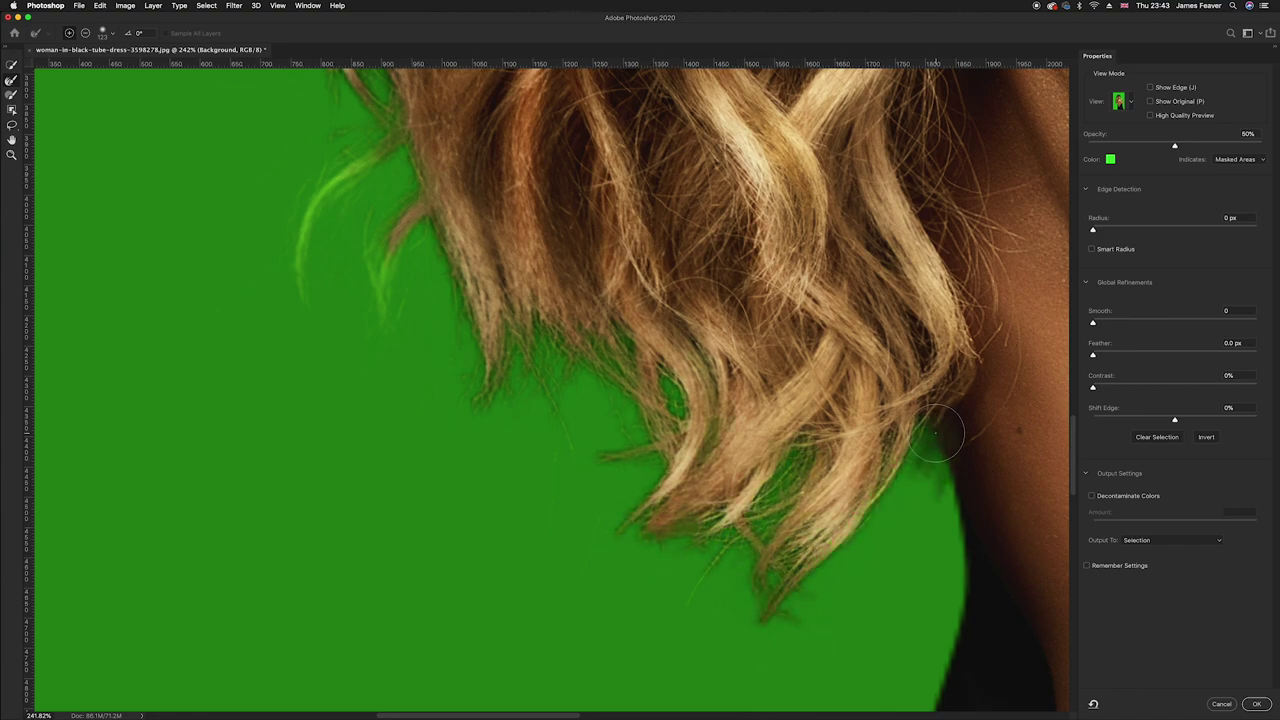
{"action": "mouse_move", "coordinate": [379, 272]}
{"action": "left_mouse_down"}
{"action": "mouse_move", "coordinate": [410, 176]}
{"action": "mouse_move", "coordinate": [342, 170]}
{"action": "mouse_move", "coordinate": [312, 216]}
{"action": "mouse_move", "coordinate": [304, 277]}
{"action": "left_mouse_up"}
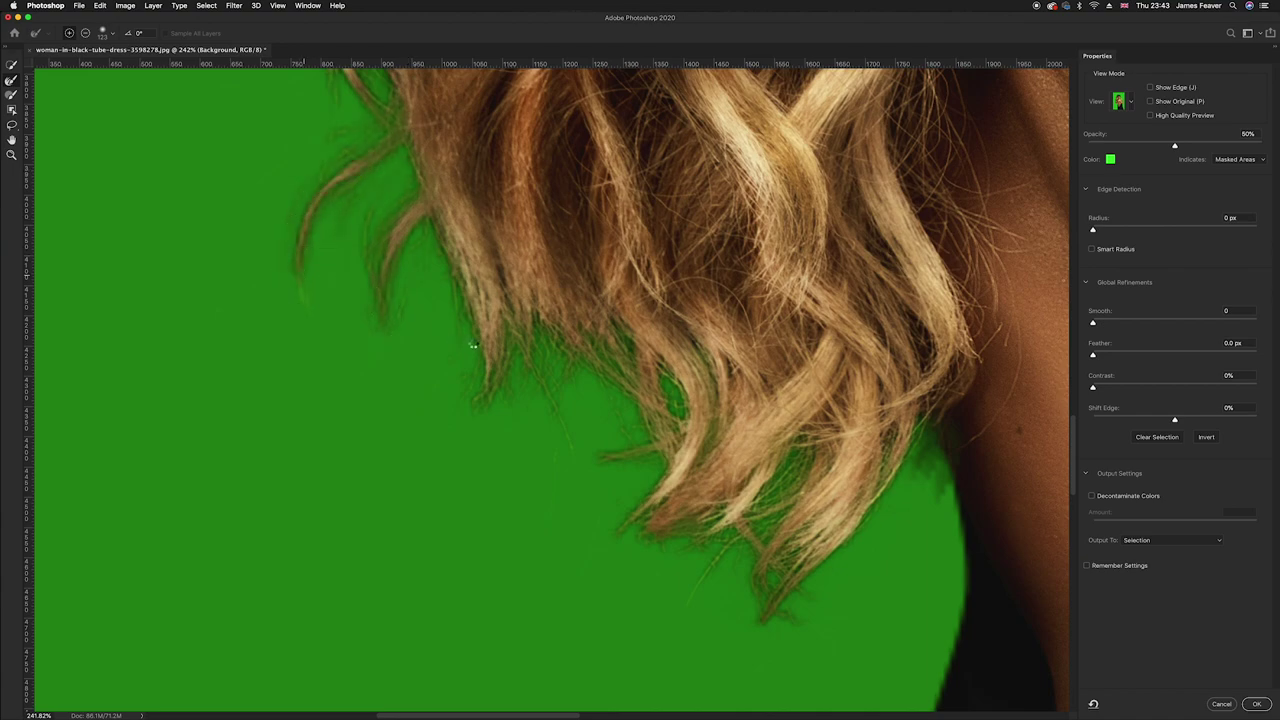
{"action": "scroll", "coordinate": [473, 345], "scroll_direction": "down", "scroll_amount": 10}
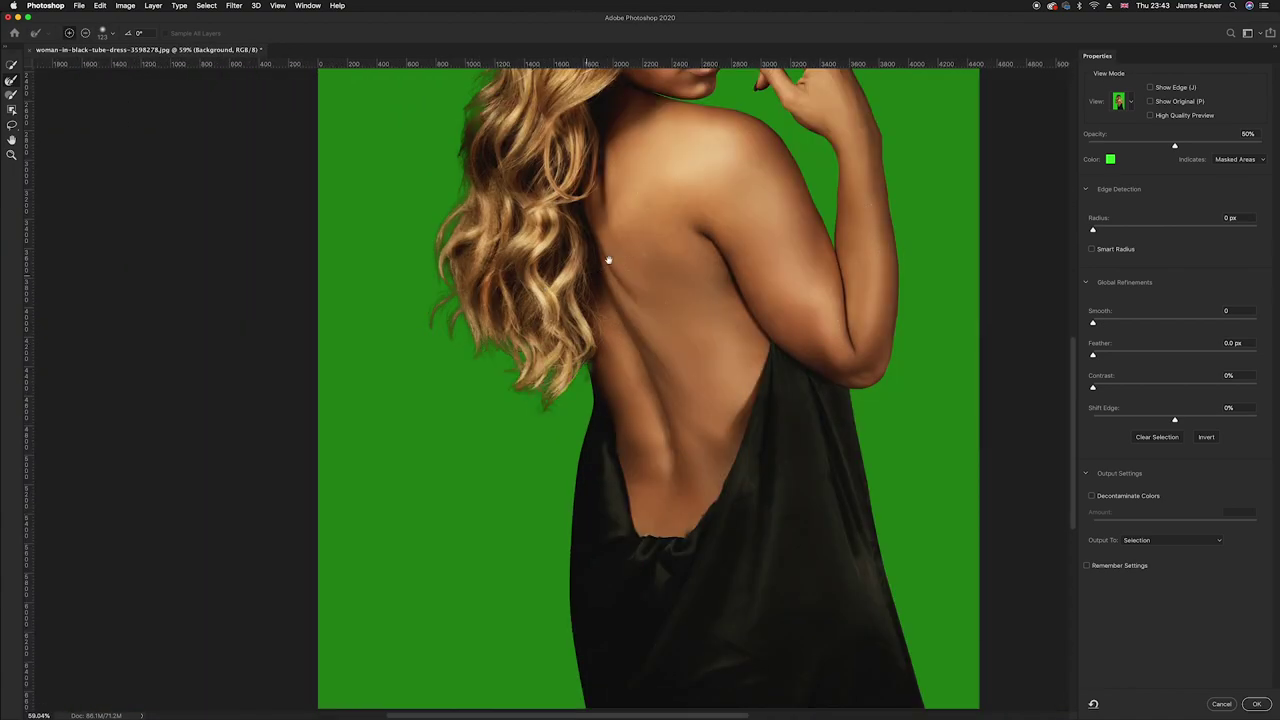
{"action": "left_click_drag", "start_coordinate": [608, 260], "coordinate": [480, 509]}
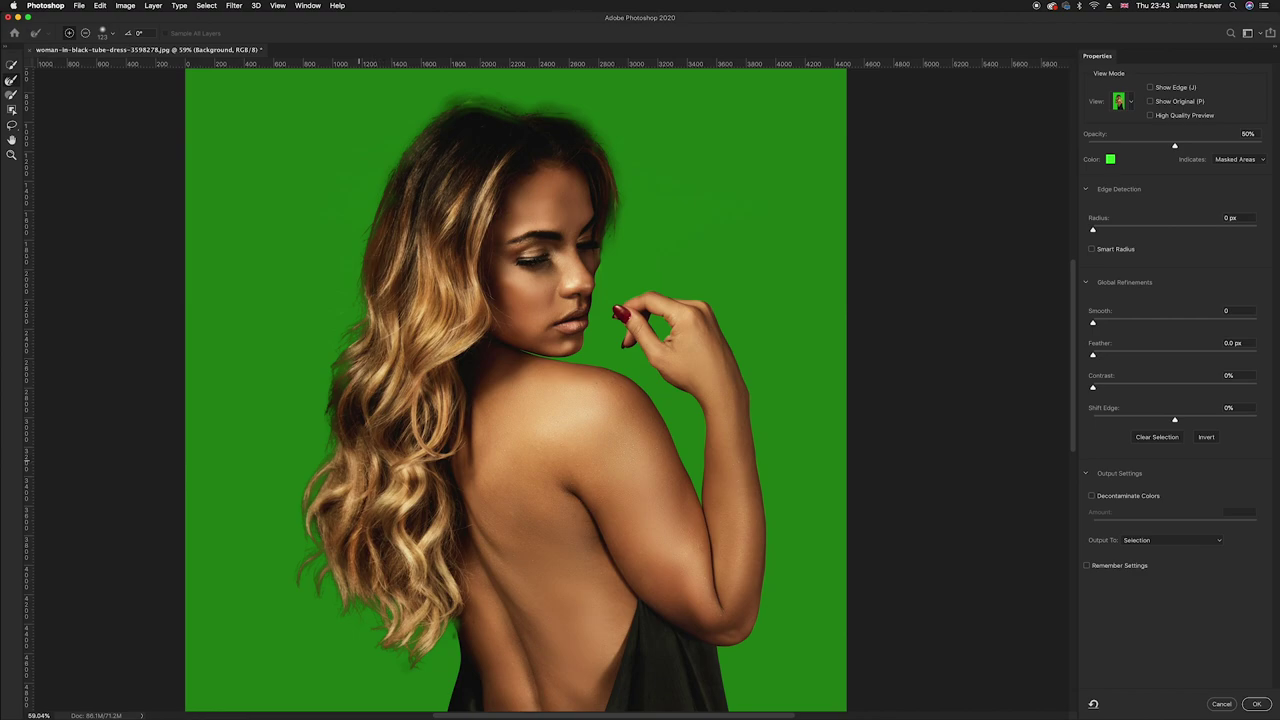
{"action": "scroll", "coordinate": [515, 390], "scroll_direction": "down", "scroll_amount": 2}
{"action": "scroll", "coordinate": [493, 390], "scroll_direction": "down", "scroll_amount": 2}
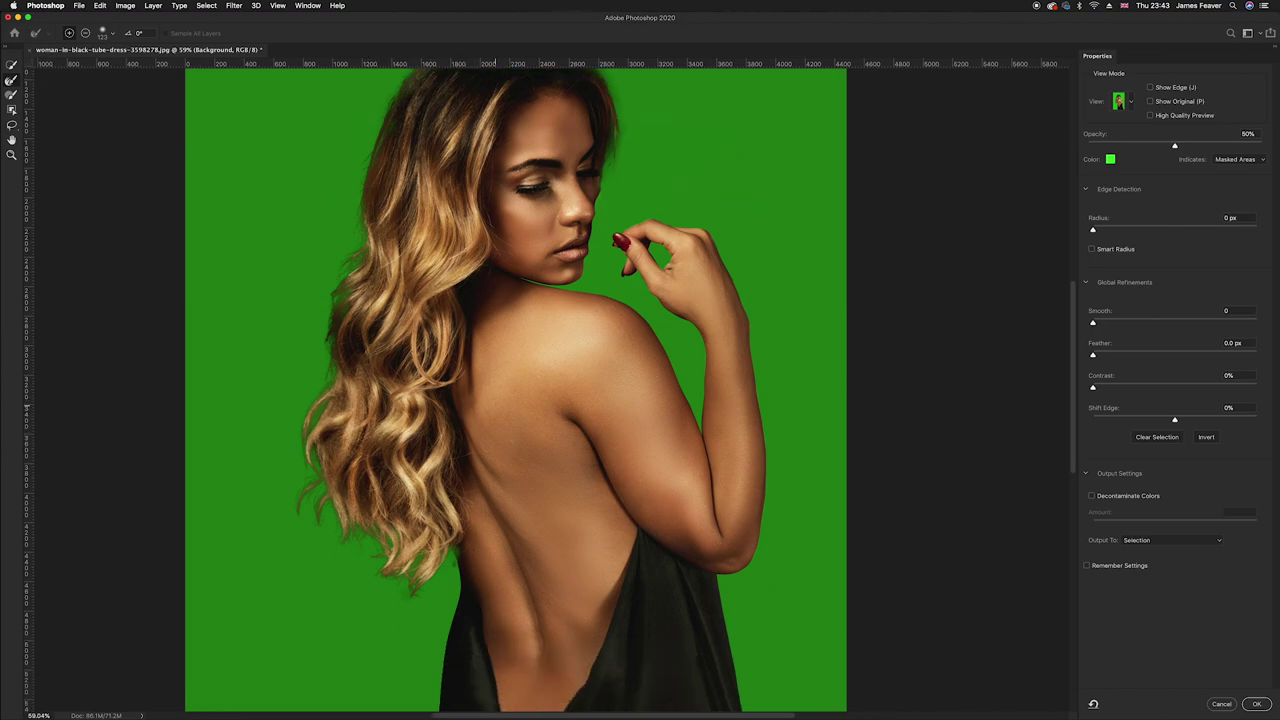
{"action": "scroll", "coordinate": [493, 408], "scroll_direction": "down", "scroll_amount": 2}
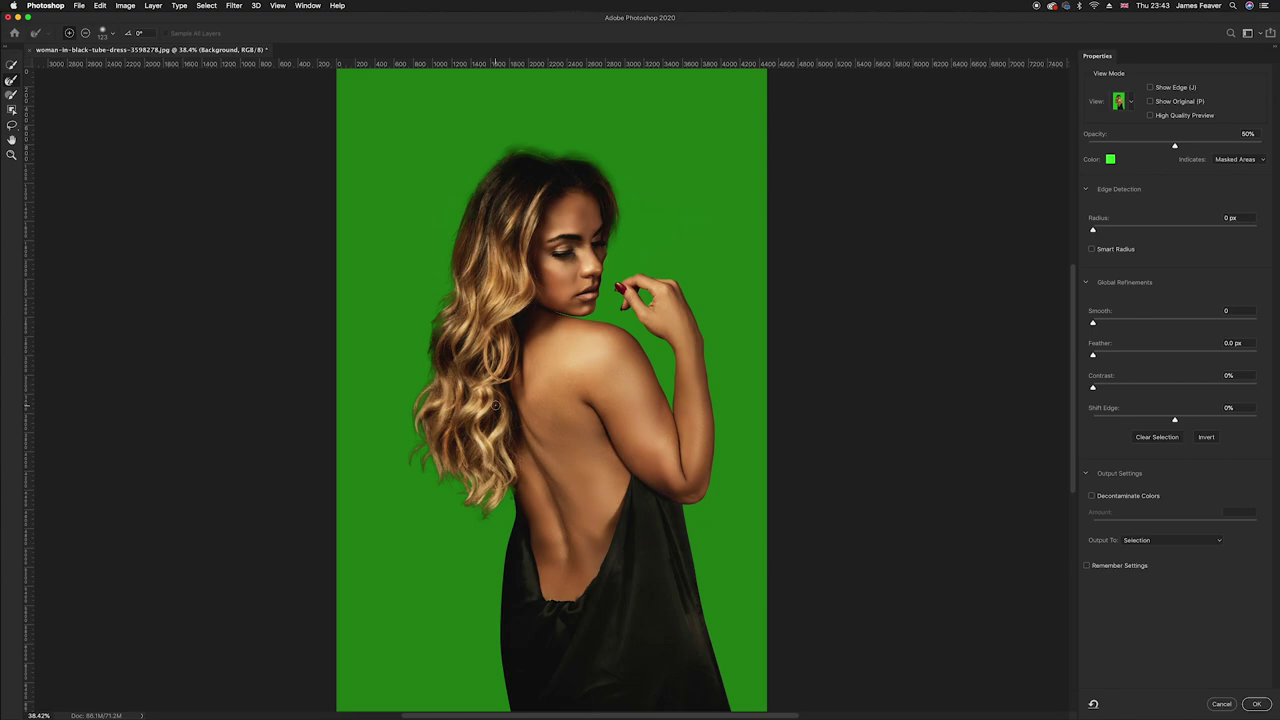
Turn on Decontaminate Colors and output to a New Layer with Layer Mask.
{"action": "left_click", "coordinate": [1092, 496]}
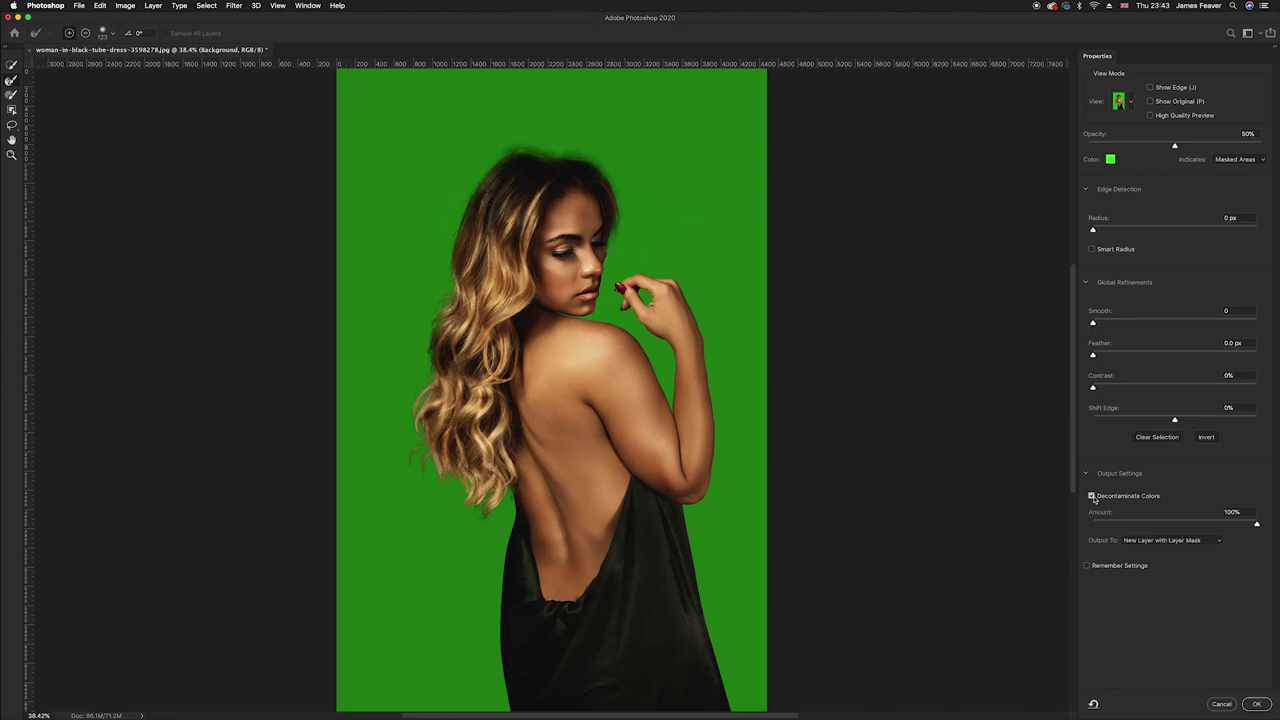
{"action": "left_click", "coordinate": [1131, 544]}
{"action": "left_click", "coordinate": [1132, 544]}
{"action": "left_click", "coordinate": [1134, 546]}
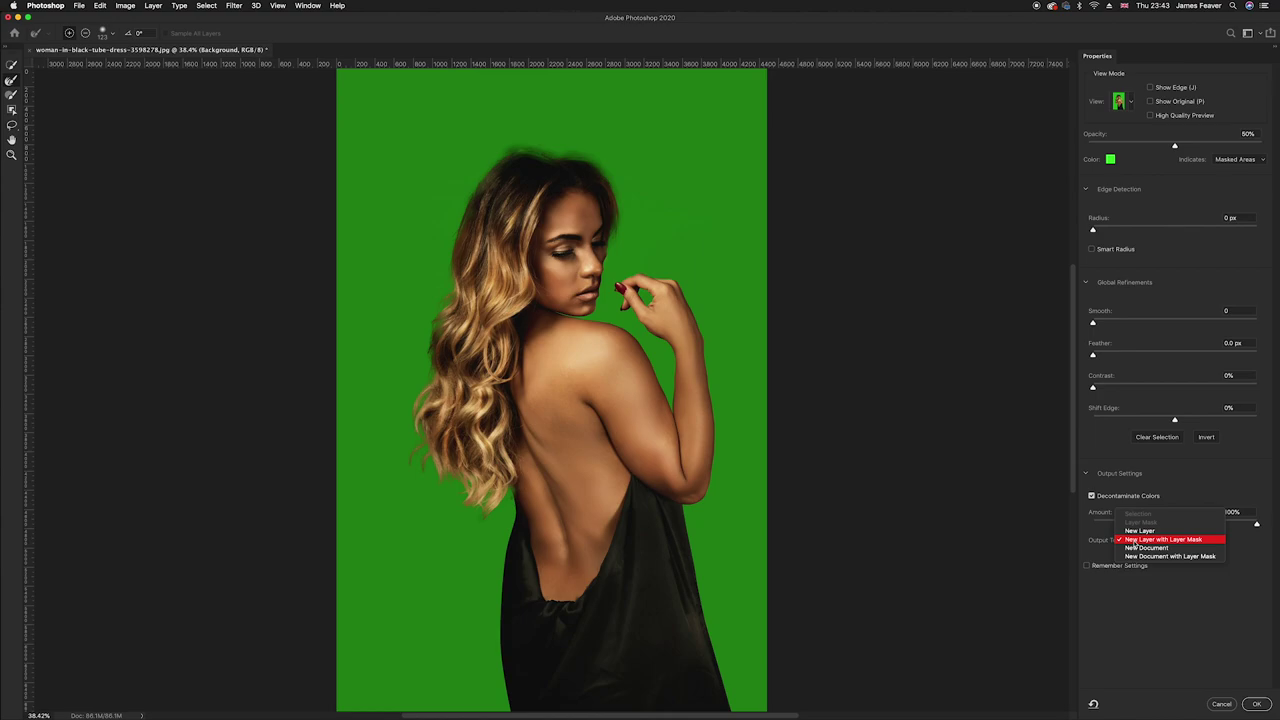
{"action": "left_click", "coordinate": [1134, 541]}
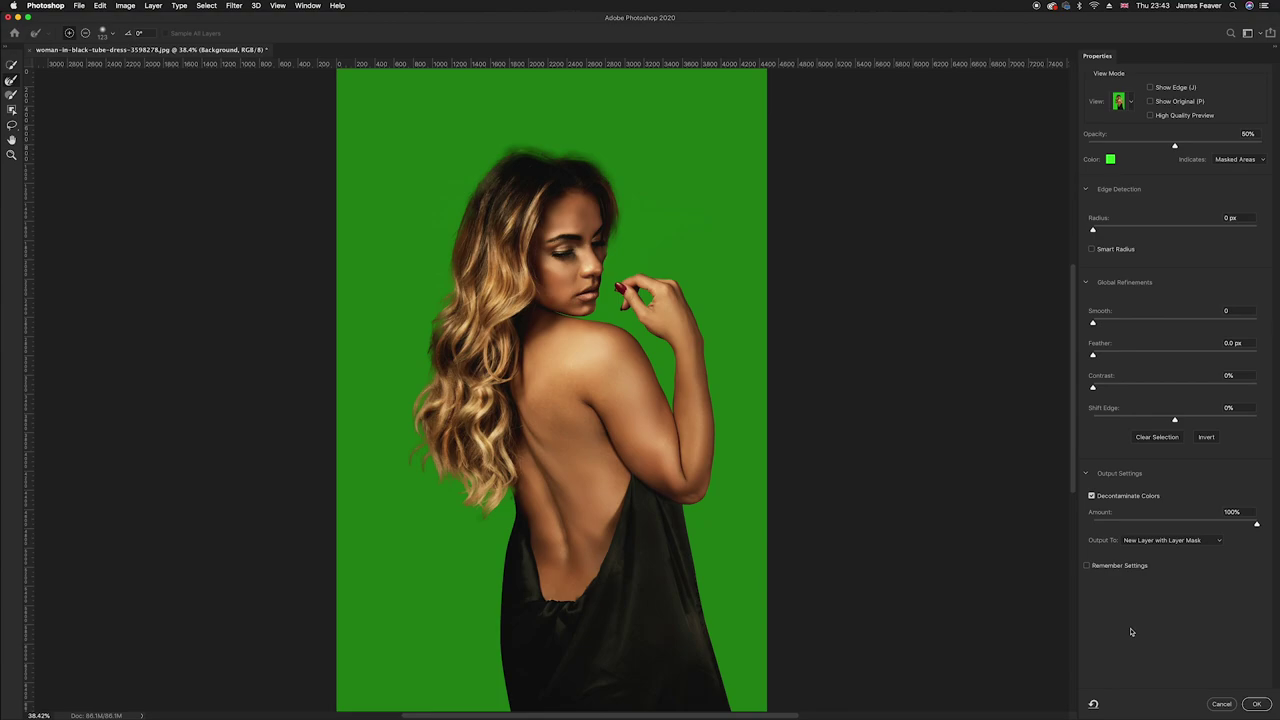
{"action": "left_click", "coordinate": [1256, 704]}
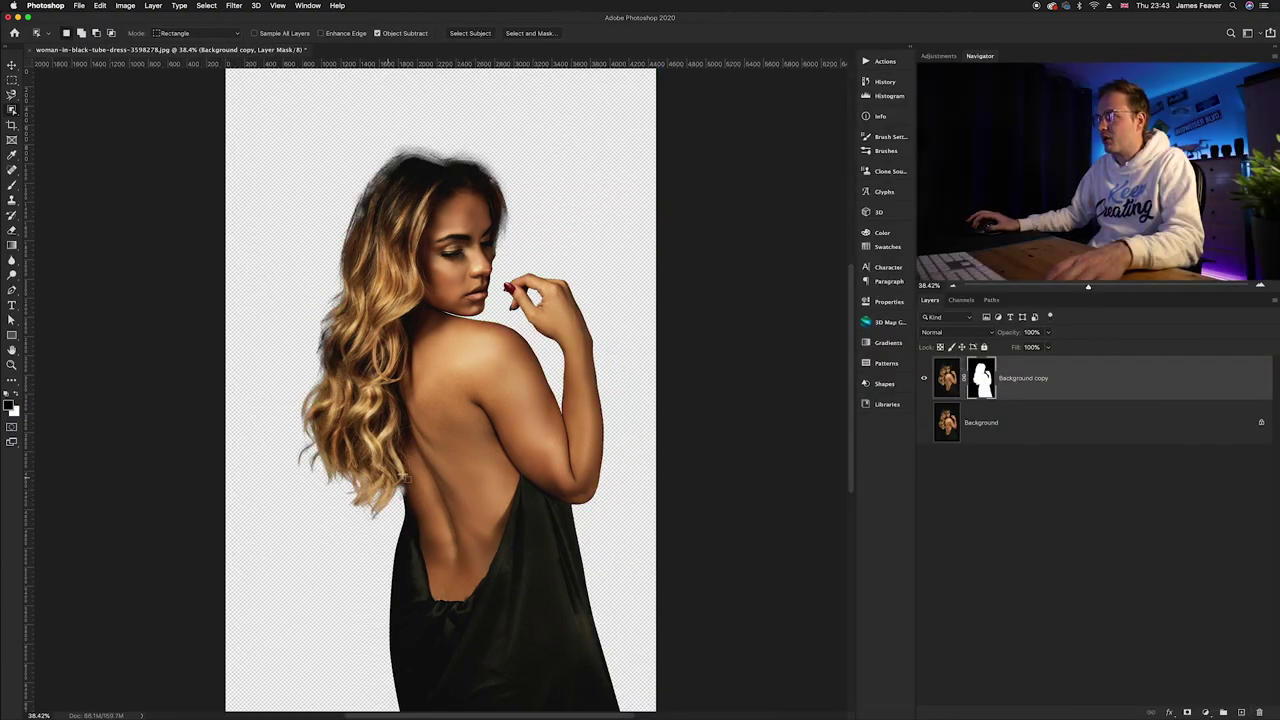
Add an orange #f7ae12 Solid Color fill layer and place Color Fill 1 below Background copy.
{"action": "left_click", "coordinate": [1058, 519]}
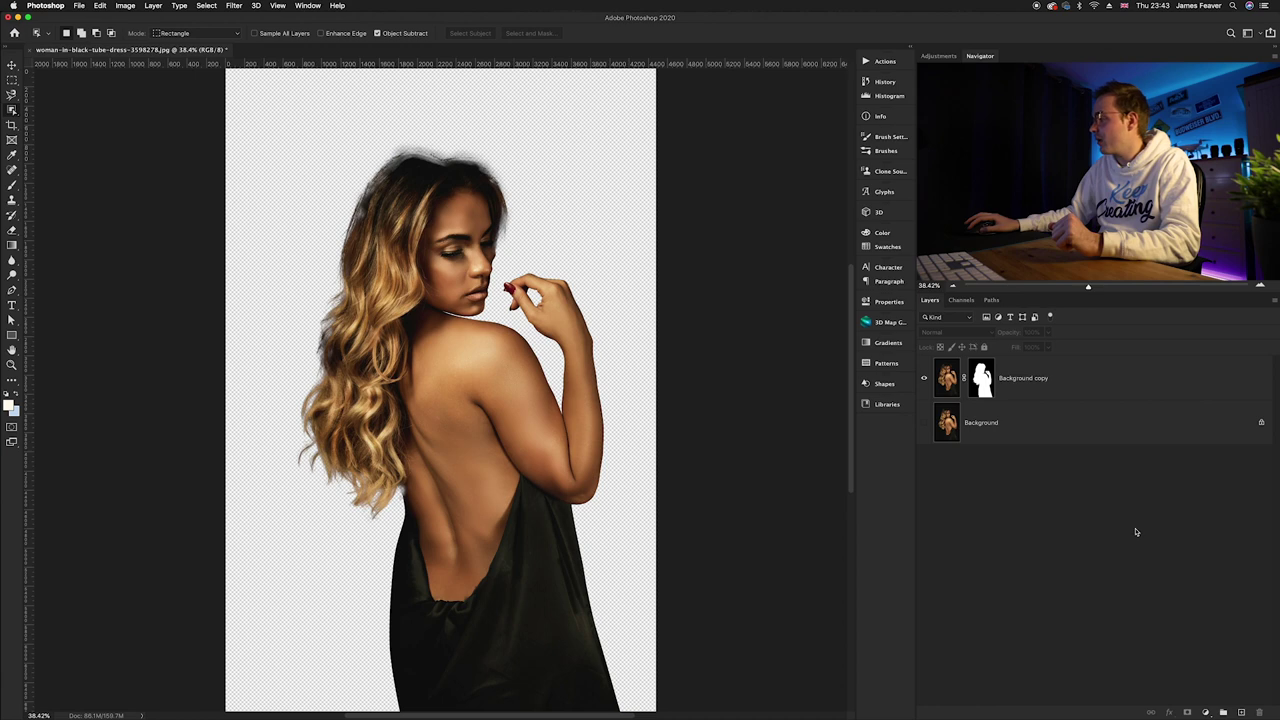
{"action": "left_click", "coordinate": [1206, 712]}
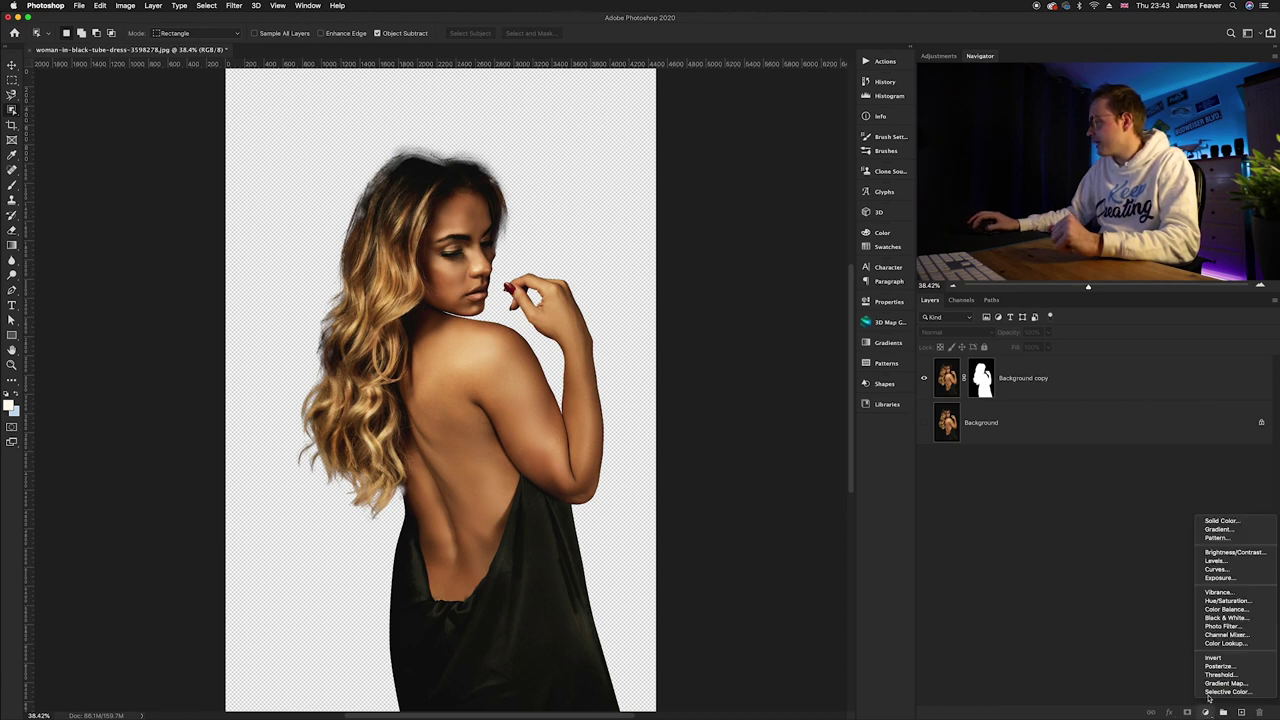
{"action": "left_click", "coordinate": [1222, 521]}
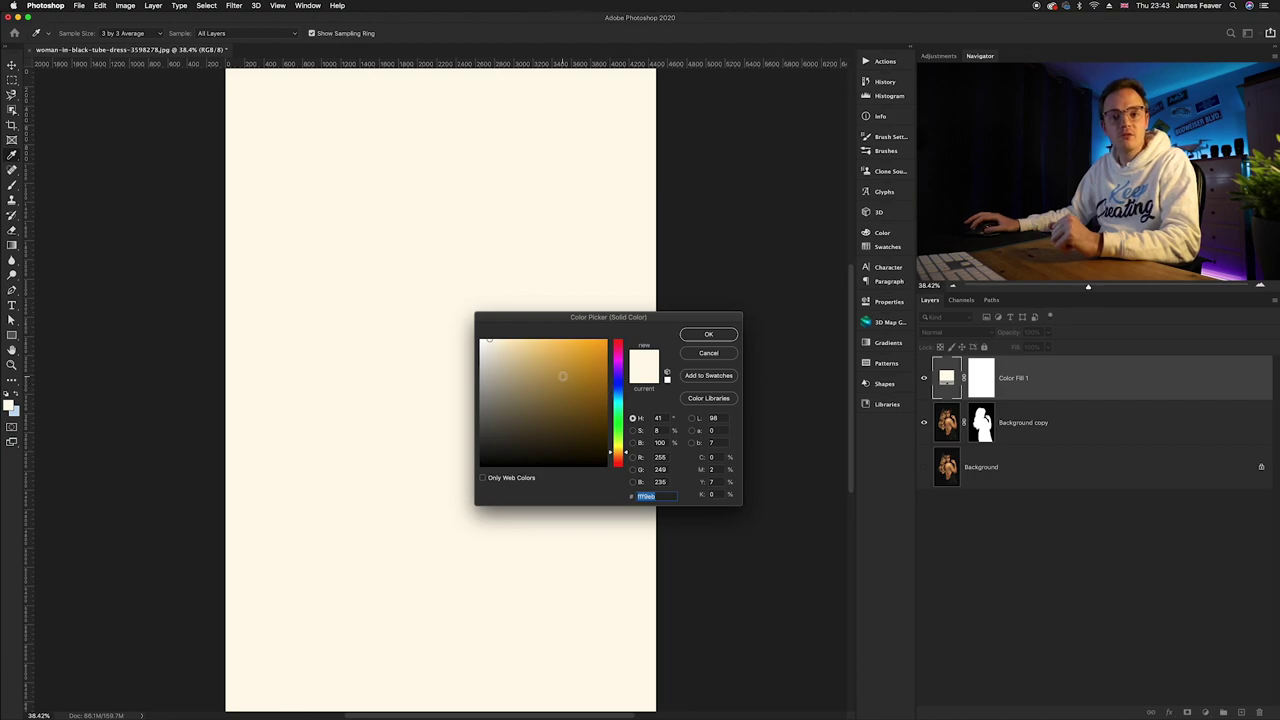
{"action": "left_click_drag", "start_coordinate": [535, 401], "coordinate": [601, 342]}
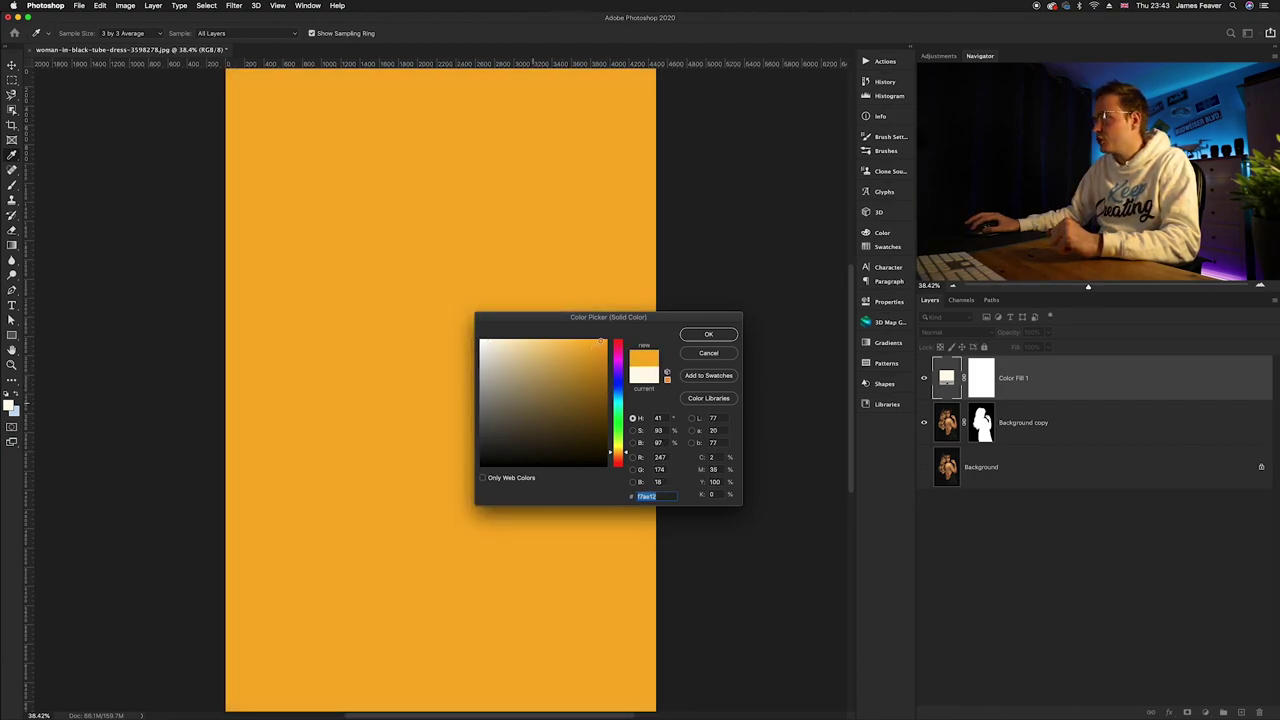
{"action": "left_click", "coordinate": [706, 335]}
{"action": "left_click_drag", "start_coordinate": [947, 388], "coordinate": [952, 440]}
{"action": "scroll", "coordinate": [323, 392], "scroll_direction": "up", "scroll_amount": 5}
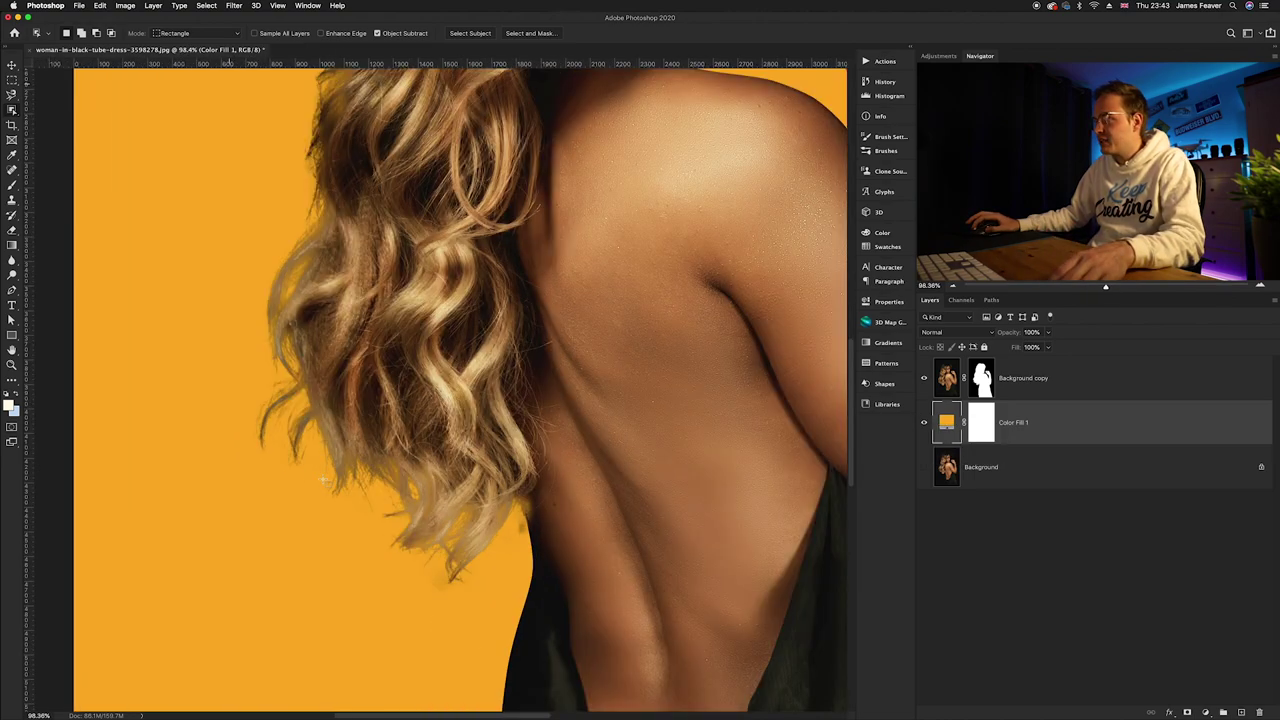
Zoom in on the hair edge and select the Background copy layer mask thumbnail.
{"action": "scroll", "coordinate": [440, 388], "scroll_direction": "down", "scroll_amount": 3}
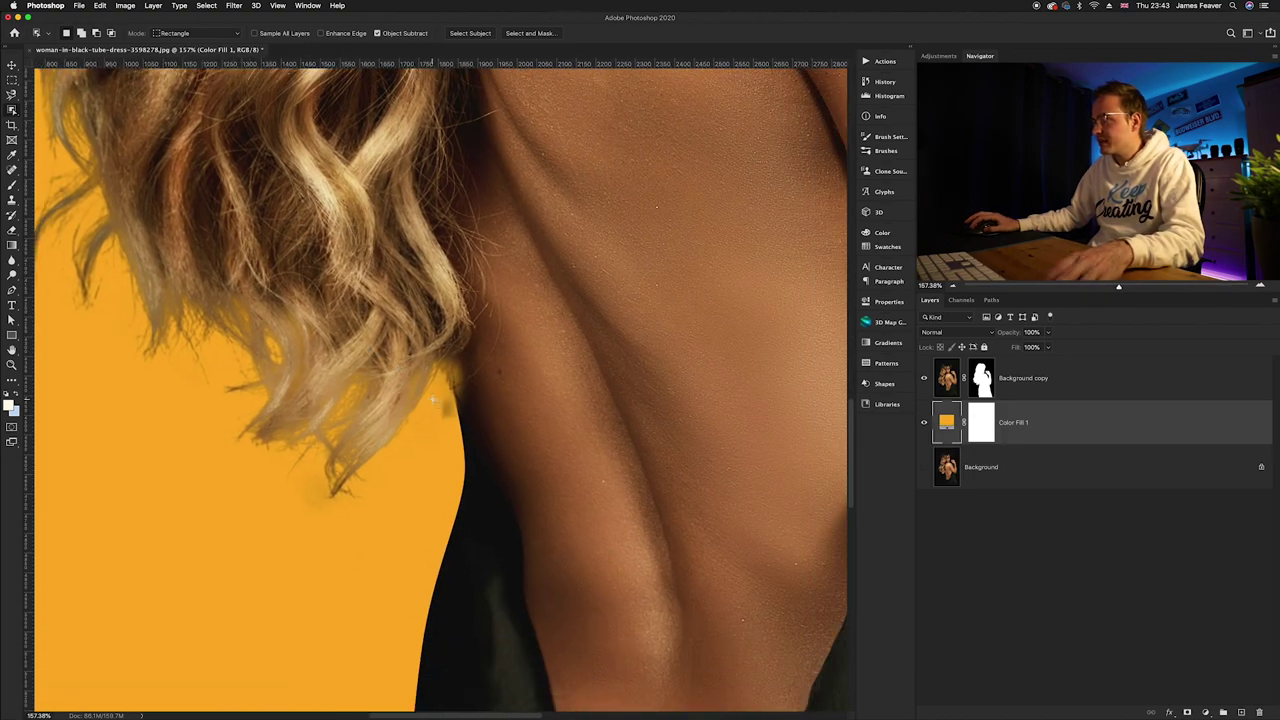
{"action": "scroll", "coordinate": [536, 538], "scroll_direction": "down", "scroll_amount": 5}
{"action": "scroll", "coordinate": [445, 150], "scroll_direction": "up", "scroll_amount": 2}
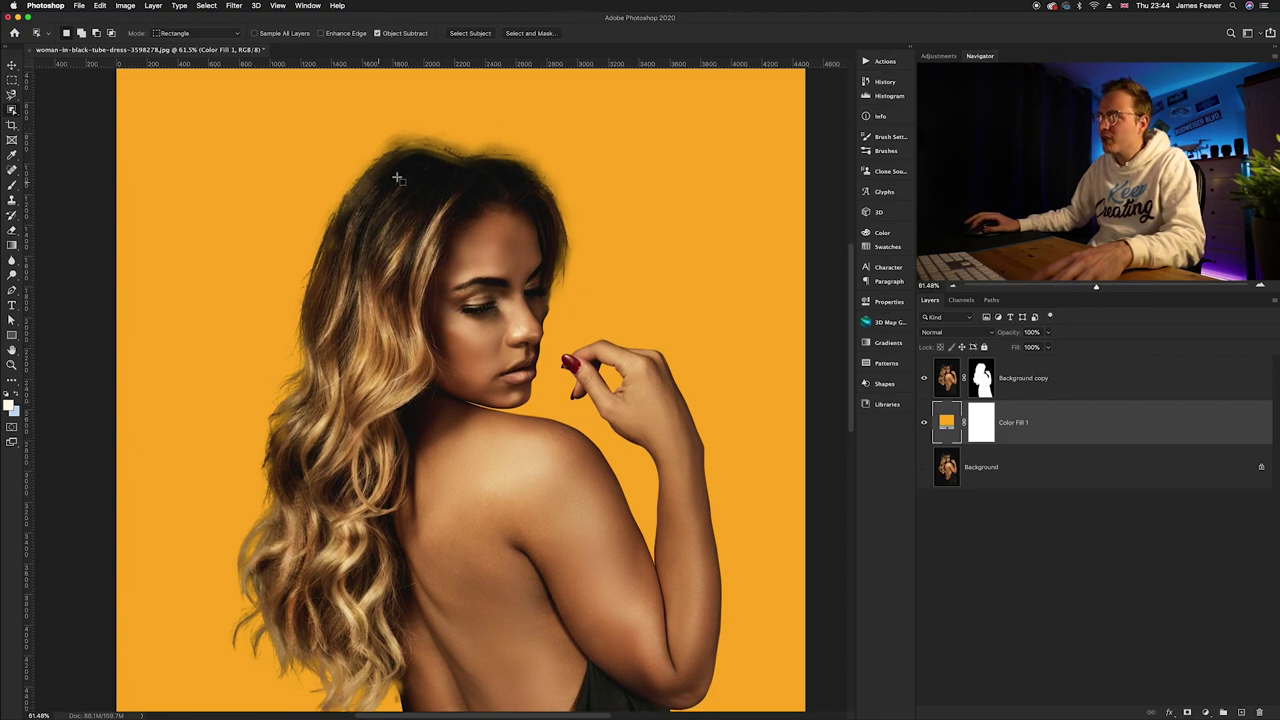
{"action": "scroll", "coordinate": [440, 200], "scroll_direction": "up", "scroll_amount": 3}
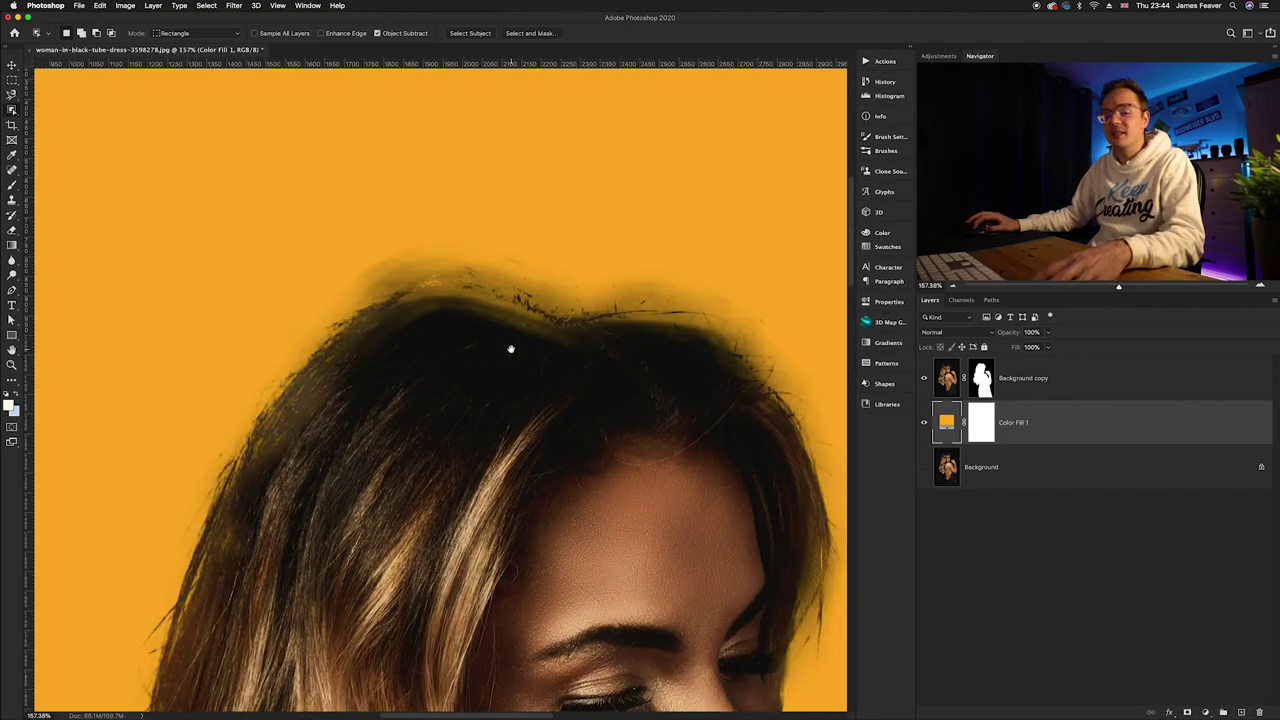
{"action": "scroll", "coordinate": [510, 348], "scroll_direction": "right", "scroll_amount": 3}
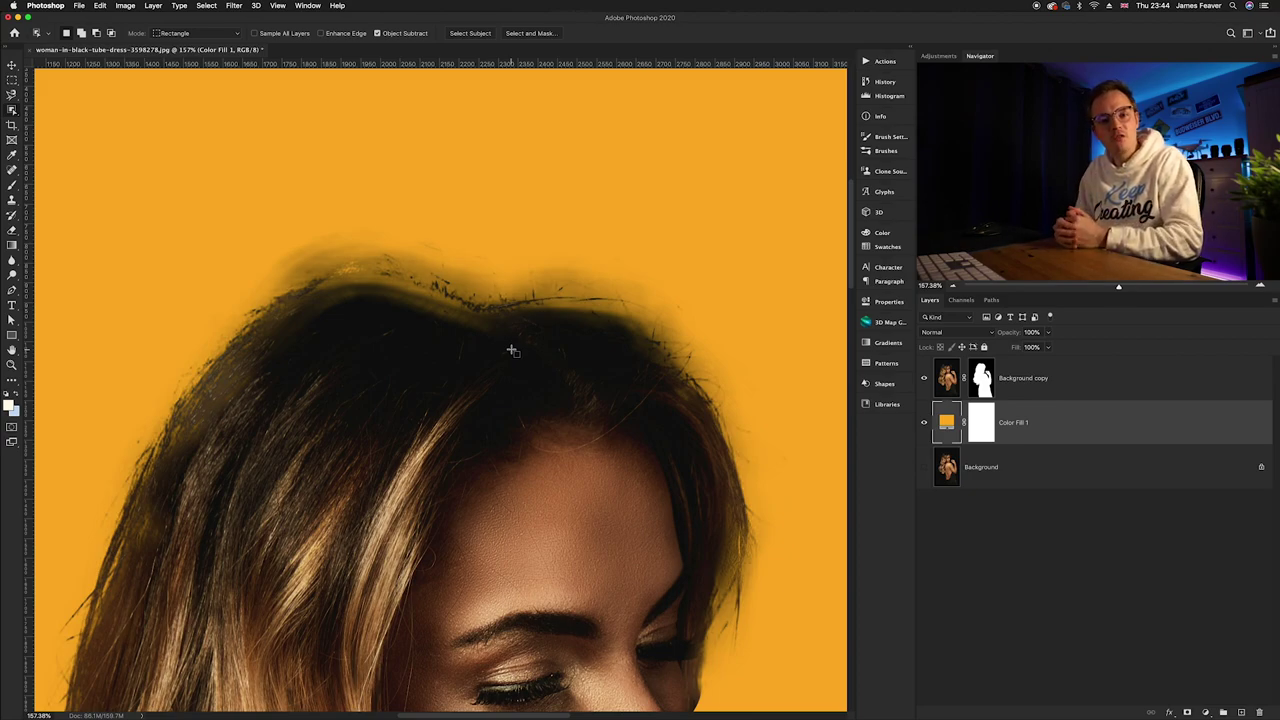
{"action": "left_click", "coordinate": [982, 388]}
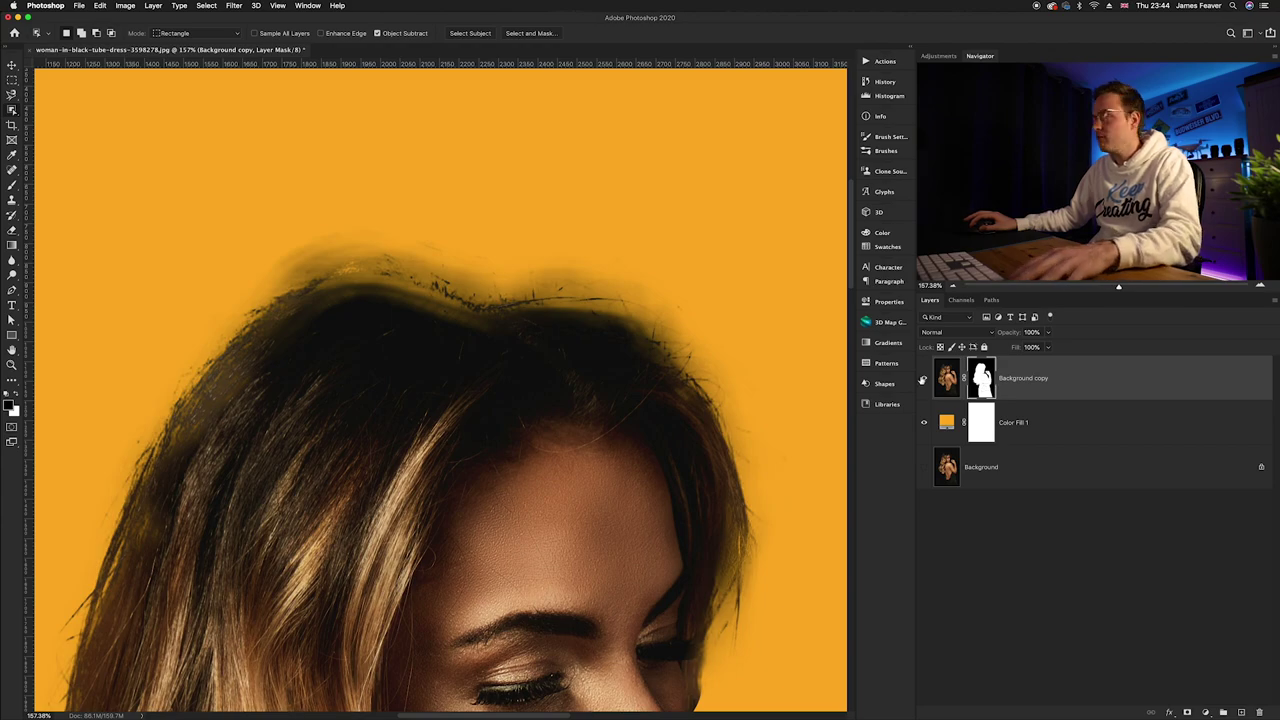
Shrink the Brush from 152 to 104 and paint the mask along the top and side of the head.
{"action": "key", "text": "b"}
{"action": "scroll", "coordinate": [220, 215], "scroll_direction": "up", "scroll_amount": 3}
{"action": "mouse_move", "coordinate": [443, 237]}
{"action": "left_mouse_down"}
{"action": "mouse_move", "coordinate": [470, 222]}
{"action": "mouse_move", "coordinate": [371, 214]}
{"action": "left_mouse_up"}
{"action": "scroll", "coordinate": [400, 220], "scroll_direction": "up", "scroll_amount": 3}
{"action": "left_click_drag", "start_coordinate": [453, 232], "coordinate": [416, 232]}
{"action": "mouse_move", "coordinate": [295, 280]}
{"action": "left_mouse_down"}
{"action": "mouse_move", "coordinate": [625, 268]}
{"action": "mouse_move", "coordinate": [271, 309]}
{"action": "mouse_move", "coordinate": [292, 337]}
{"action": "mouse_move", "coordinate": [720, 370]}
{"action": "left_mouse_up"}
{"action": "mouse_move", "coordinate": [720, 370]}
{"action": "left_mouse_down"}
{"action": "mouse_move", "coordinate": [443, 329]}
{"action": "mouse_move", "coordinate": [406, 345]}
{"action": "mouse_move", "coordinate": [680, 345]}
{"action": "left_mouse_up"}
{"action": "mouse_move", "coordinate": [300, 355]}
{"action": "left_mouse_down"}
{"action": "mouse_move", "coordinate": [557, 349]}
{"action": "mouse_move", "coordinate": [280, 269]}
{"action": "mouse_move", "coordinate": [486, 263]}
{"action": "mouse_move", "coordinate": [312, 263]}
{"action": "mouse_move", "coordinate": [470, 266]}
{"action": "left_mouse_up"}
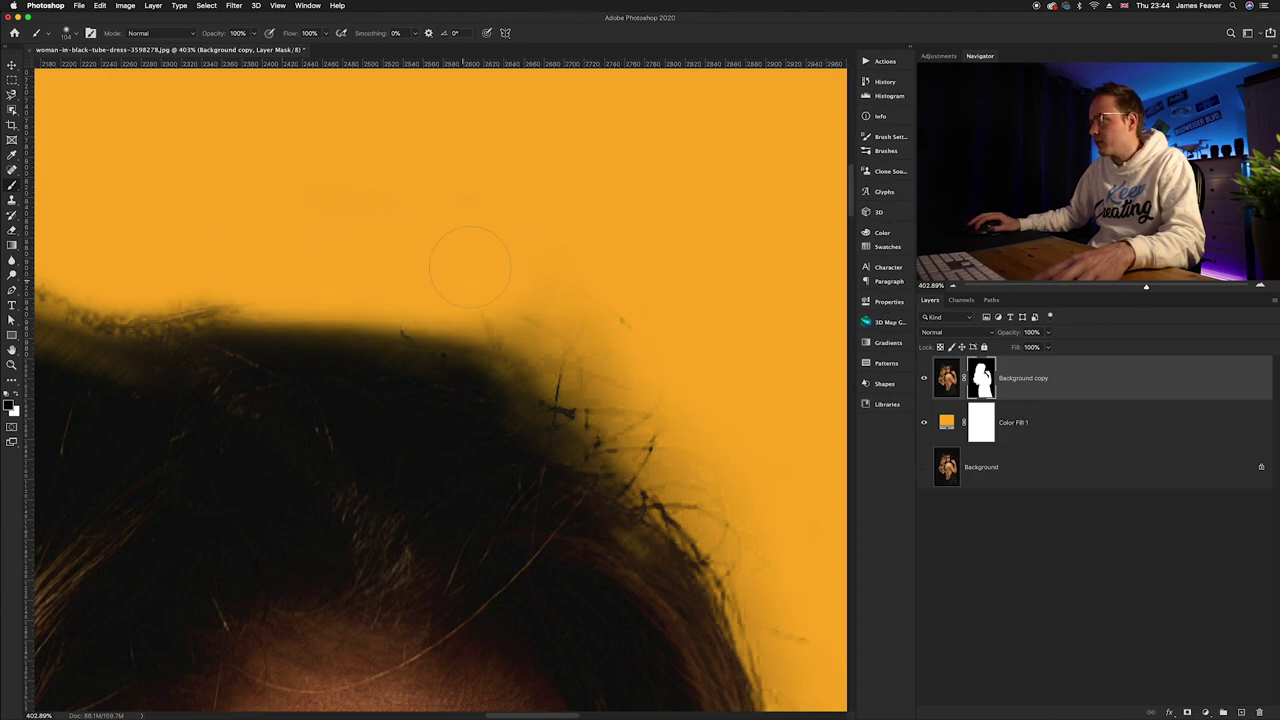
{"action": "mouse_move", "coordinate": [580, 320]}
{"action": "left_mouse_down"}
{"action": "mouse_move", "coordinate": [623, 357]}
{"action": "mouse_move", "coordinate": [680, 465]}
{"action": "mouse_move", "coordinate": [430, 143]}
{"action": "left_mouse_up"}
{"action": "left_click_drag", "start_coordinate": [500, 285], "coordinate": [620, 375]}
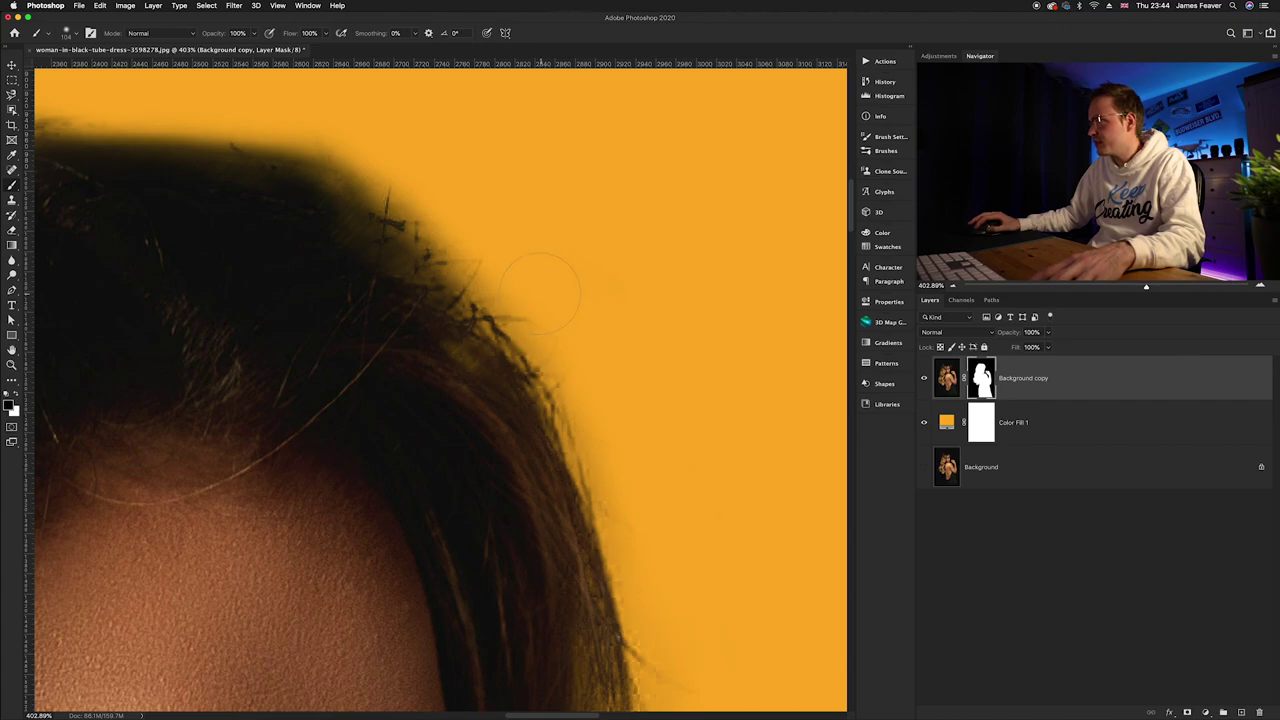
{"action": "left_click_drag", "start_coordinate": [562, 312], "coordinate": [473, 166]}
{"action": "mouse_move", "coordinate": [630, 620]}
{"action": "left_mouse_down"}
{"action": "mouse_move", "coordinate": [623, 334]}
{"action": "mouse_move", "coordinate": [580, 471]}
{"action": "mouse_move", "coordinate": [530, 528]}
{"action": "left_mouse_up"}
Use a smaller brush to paint away the dark fringe along the hair edge.
{"action": "scroll", "coordinate": [524, 563], "scroll_direction": "down", "scroll_amount": 3}
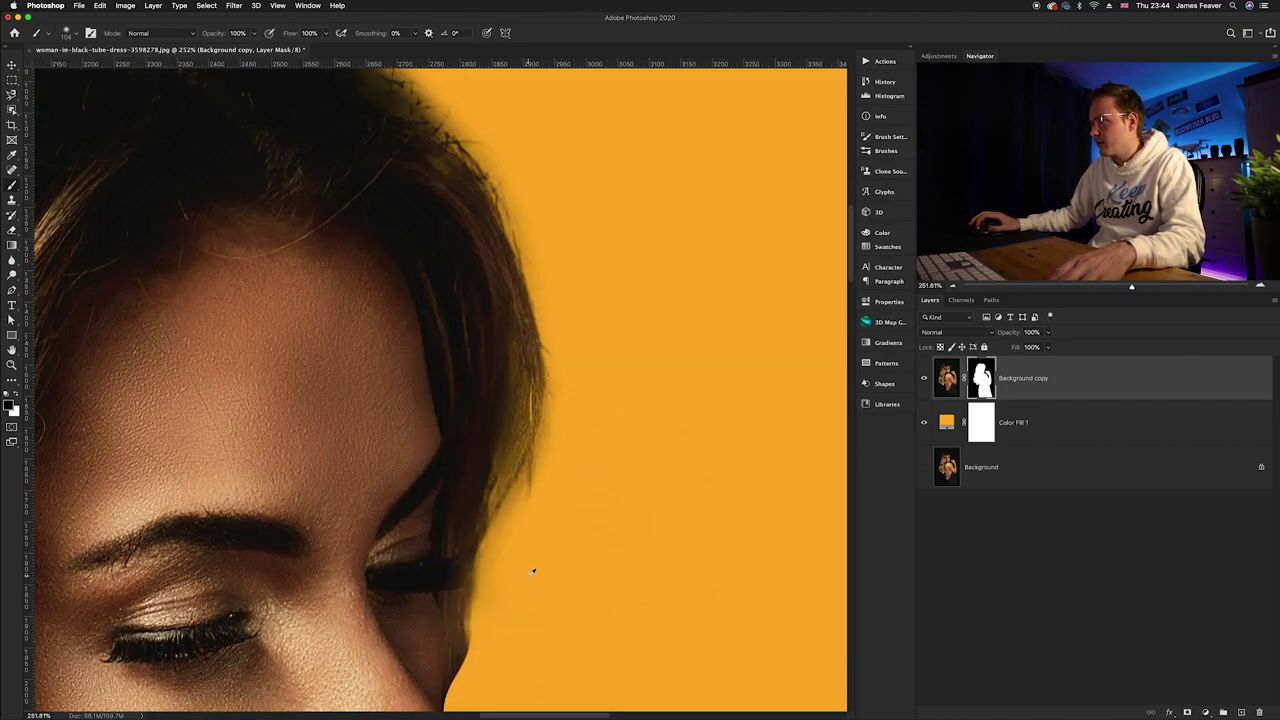
{"action": "scroll", "coordinate": [520, 434], "scroll_direction": "up", "scroll_amount": 10}
{"action": "scroll", "coordinate": [484, 375], "scroll_direction": "up", "scroll_amount": 5}
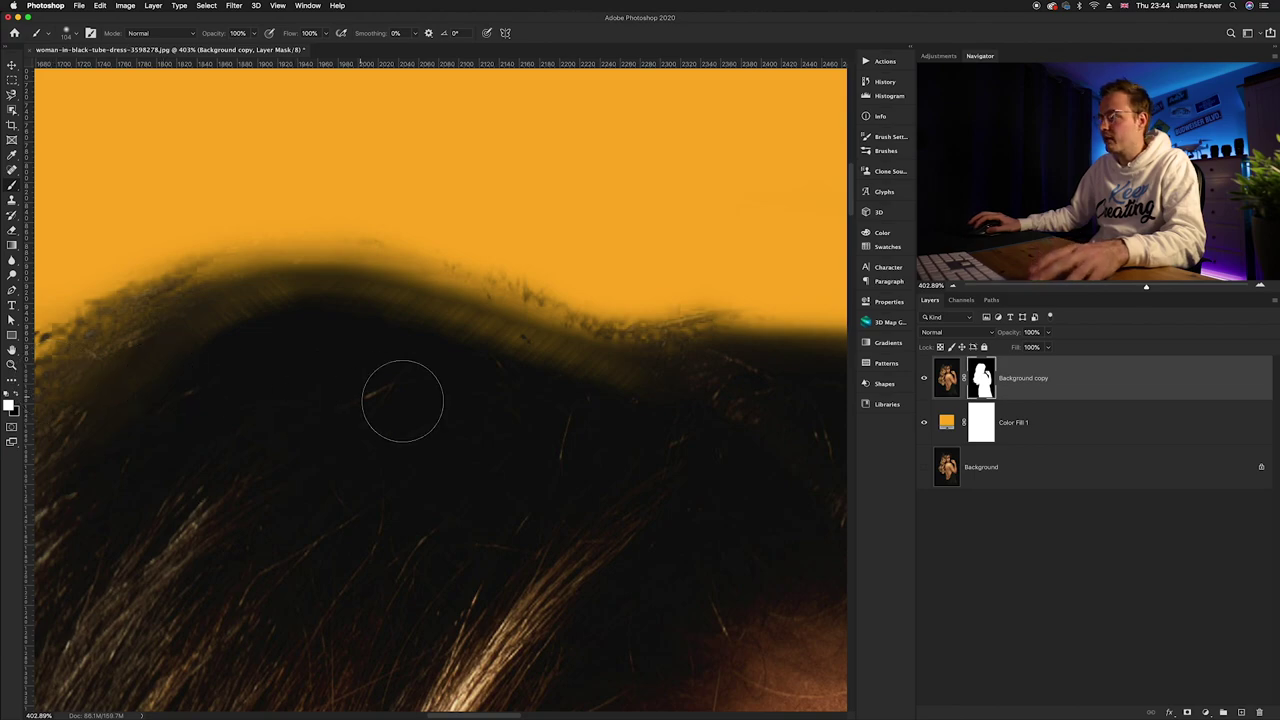
{"action": "left_click_drag", "start_coordinate": [587, 435], "coordinate": [578, 434]}
{"action": "scroll", "coordinate": [560, 430], "scroll_direction": "up", "scroll_amount": 3}
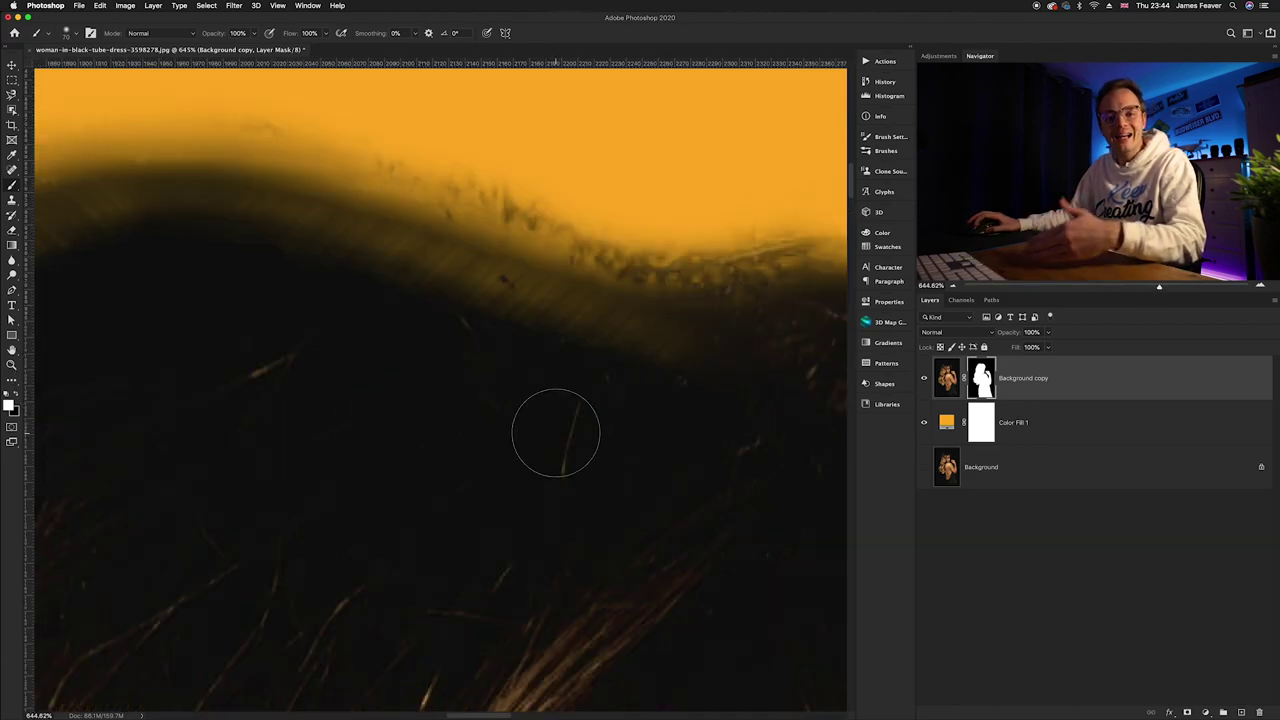
{"action": "mouse_move", "coordinate": [640, 365]}
{"action": "left_mouse_down"}
{"action": "mouse_move", "coordinate": [463, 309]}
{"action": "mouse_move", "coordinate": [477, 309]}
{"action": "mouse_move", "coordinate": [458, 294]}
{"action": "mouse_move", "coordinate": [246, 241]}
{"action": "left_mouse_up"}
{"action": "scroll", "coordinate": [509, 263], "scroll_direction": "left", "scroll_amount": 5}
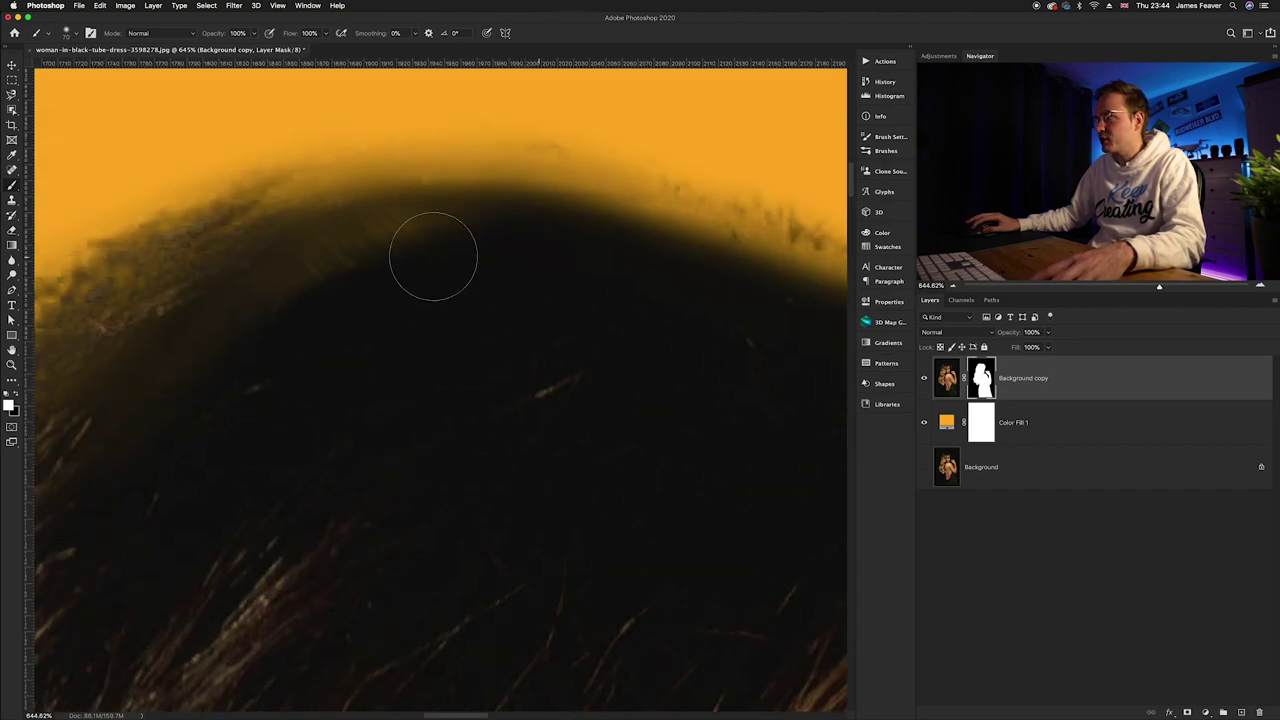
{"action": "left_click_drag", "start_coordinate": [86, 508], "coordinate": [431, 406]}
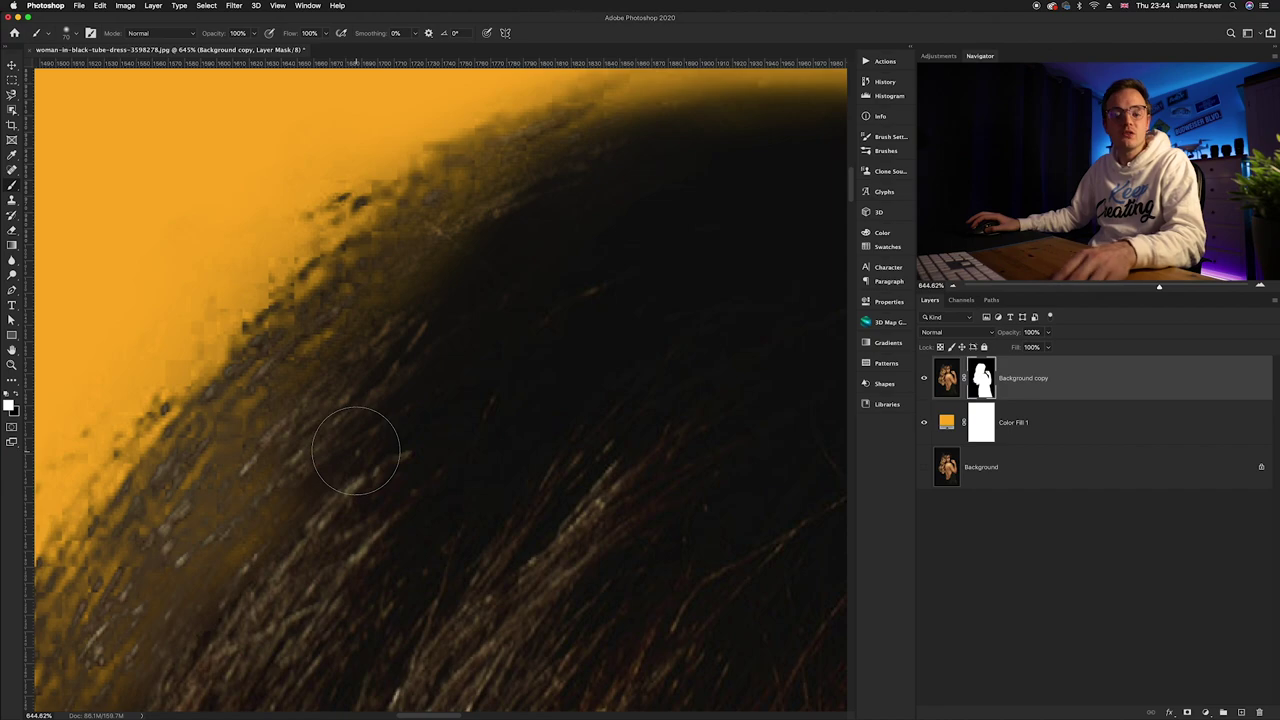
{"action": "scroll", "coordinate": [358, 448], "scroll_direction": "down", "scroll_amount": 3}
{"action": "scroll", "coordinate": [406, 454], "scroll_direction": "left", "scroll_amount": 1}
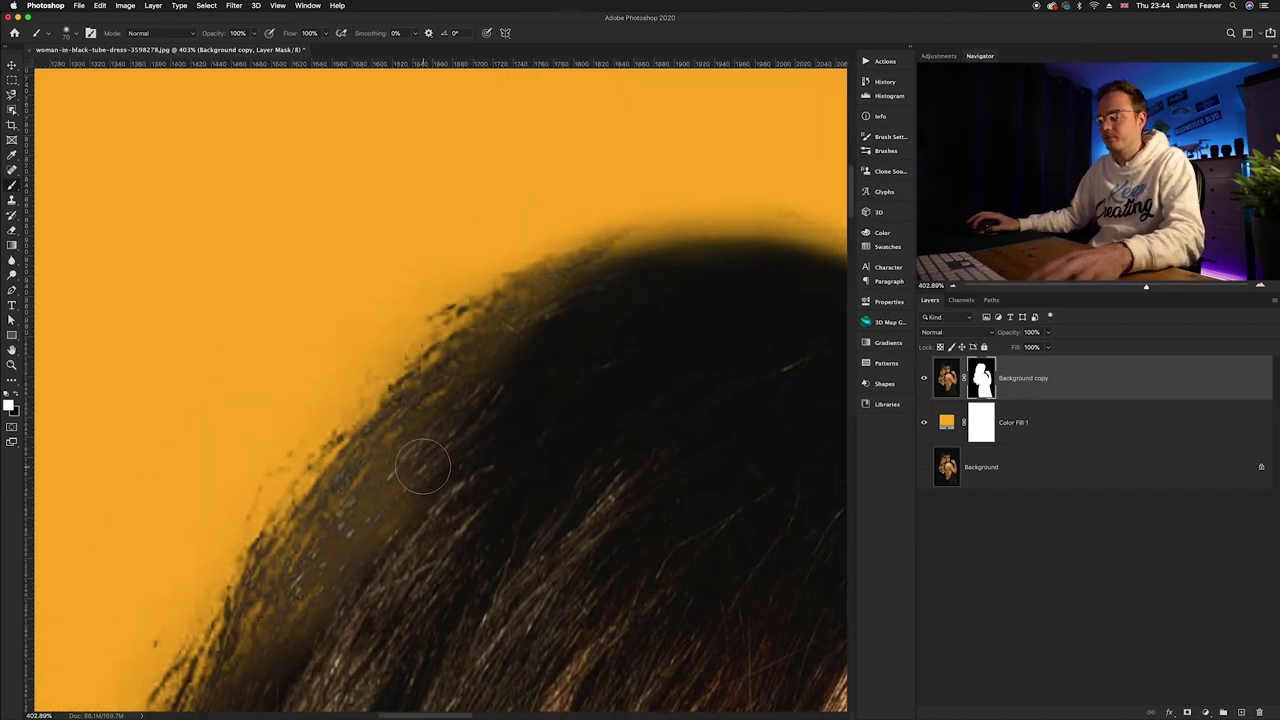
{"action": "left_click_drag", "start_coordinate": [410, 338], "coordinate": [440, 286]}
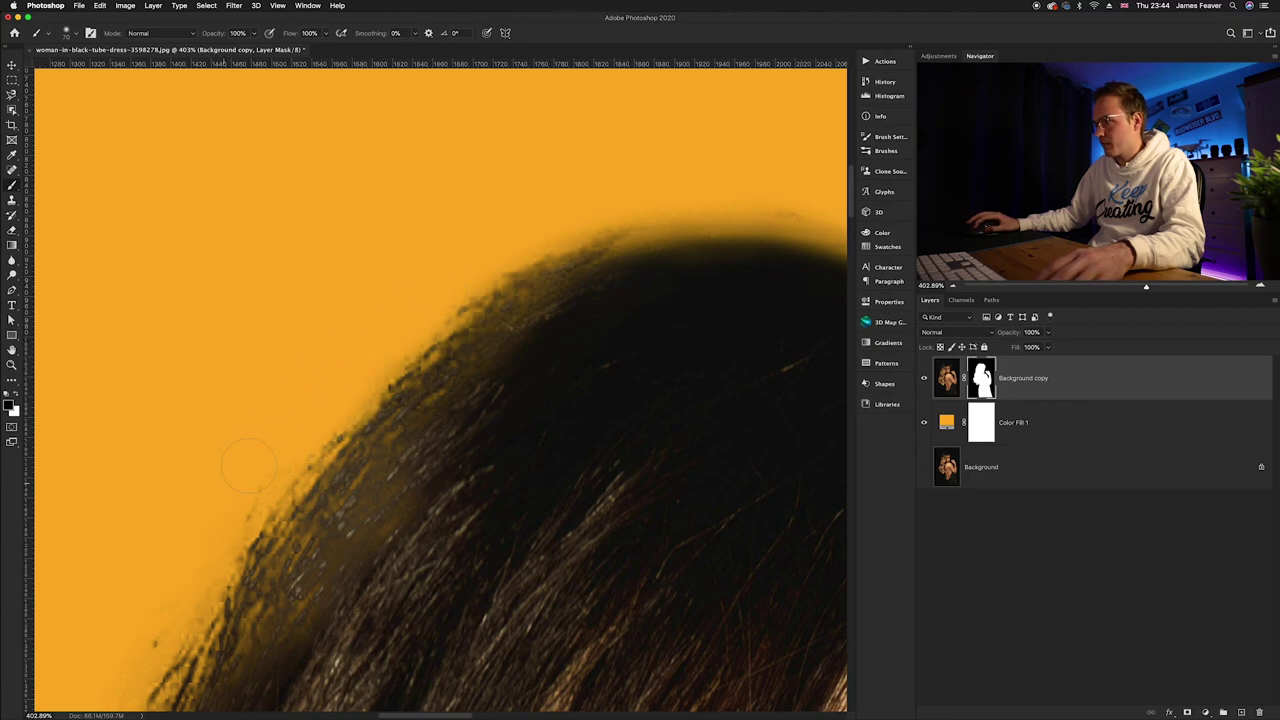
Paint the mask along the top hair edge and soften the end of the strand.
{"action": "scroll", "coordinate": [300, 430], "scroll_direction": "down", "scroll_amount": 5}
{"action": "scroll", "coordinate": [357, 351], "scroll_direction": "left", "scroll_amount": 4}
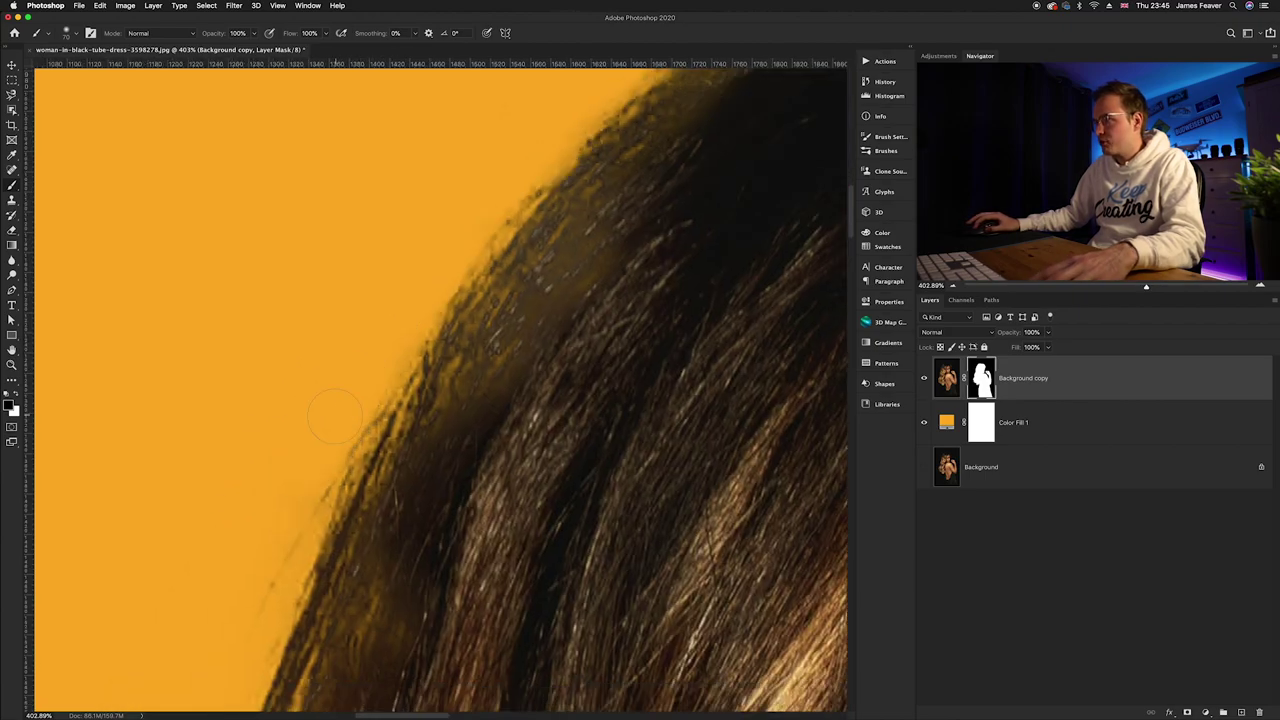
{"action": "scroll", "coordinate": [300, 460], "scroll_direction": "down", "scroll_amount": 5}
{"action": "scroll", "coordinate": [342, 286], "scroll_direction": "left", "scroll_amount": 3}
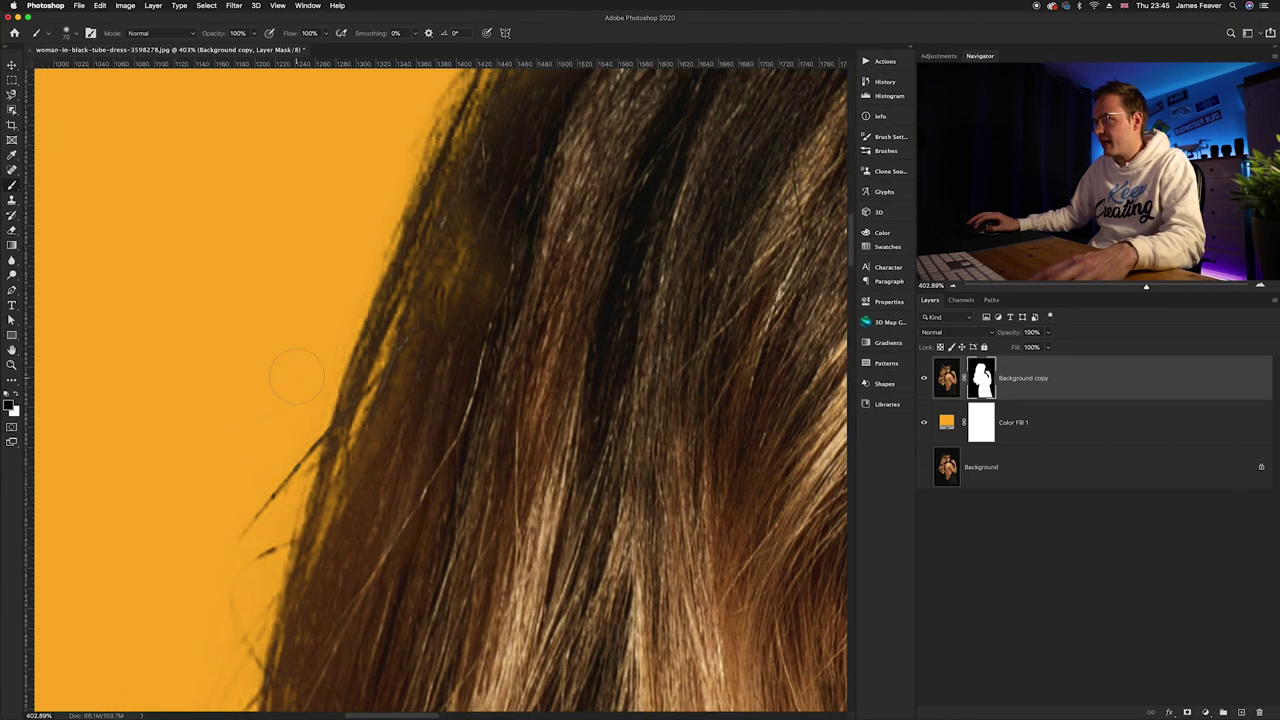
{"action": "scroll", "coordinate": [266, 454], "scroll_direction": "down", "scroll_amount": 10}
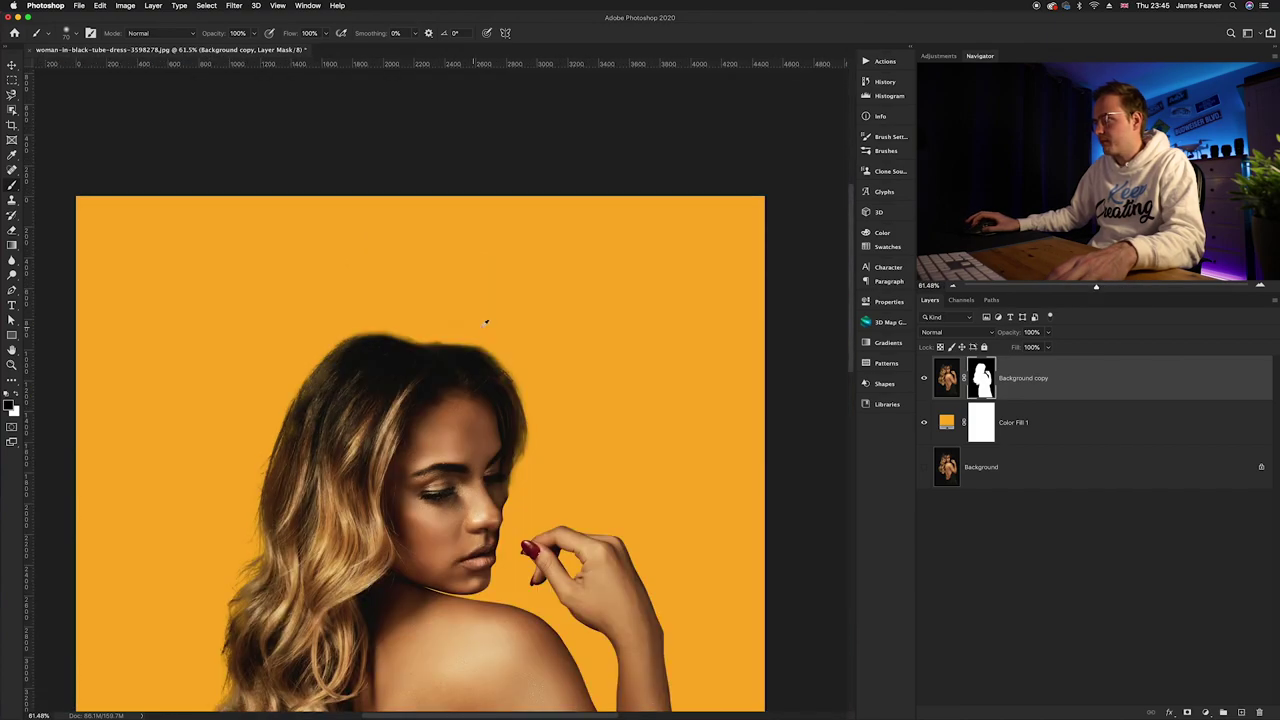
{"action": "scroll", "coordinate": [478, 323], "scroll_direction": "up", "scroll_amount": 6}
{"action": "left_click_drag", "start_coordinate": [460, 351], "coordinate": [565, 440]}
{"action": "left_click_drag", "start_coordinate": [482, 394], "coordinate": [566, 444]}
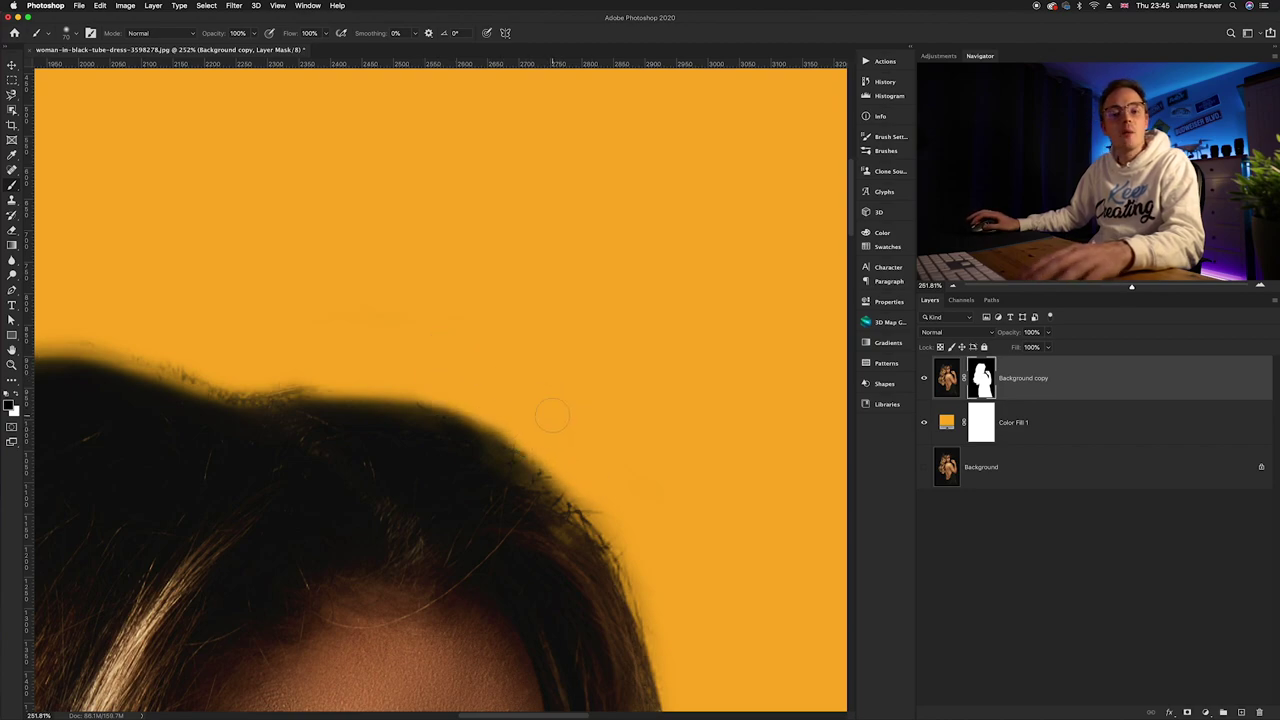
{"action": "scroll", "coordinate": [563, 400], "scroll_direction": "down", "scroll_amount": 3}
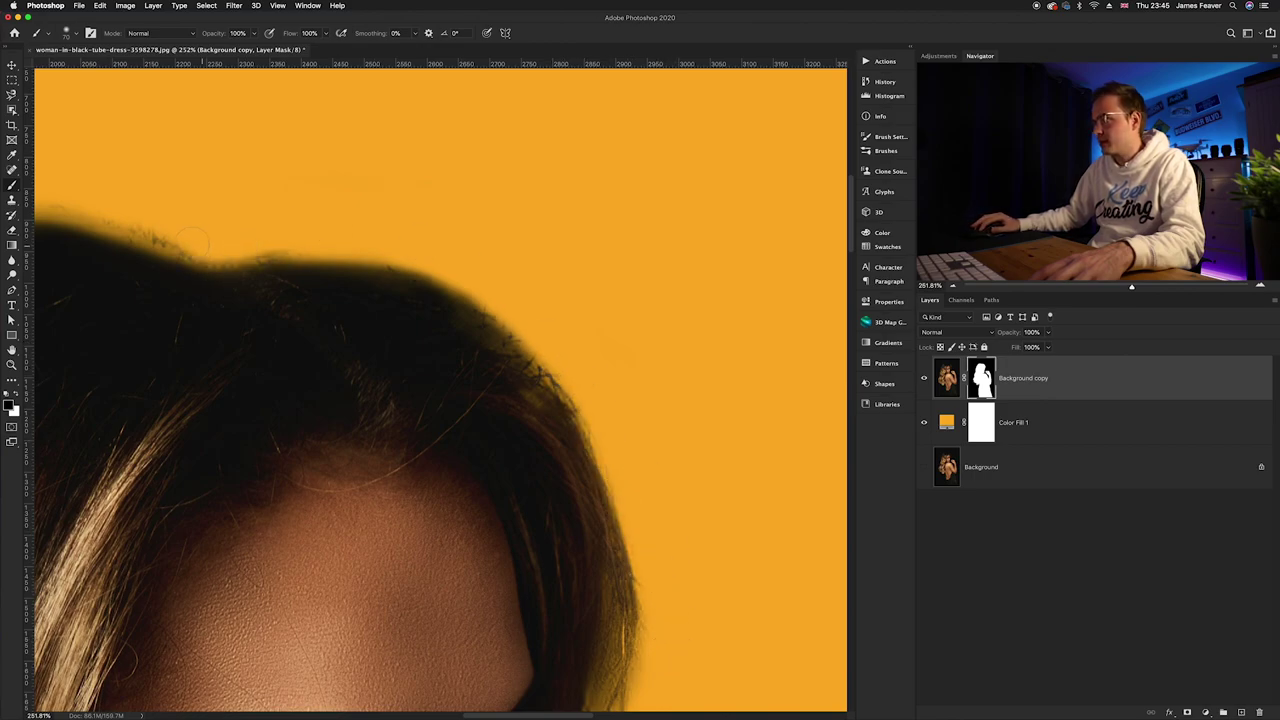
{"action": "scroll", "coordinate": [112, 208], "scroll_direction": "left", "scroll_amount": 5}
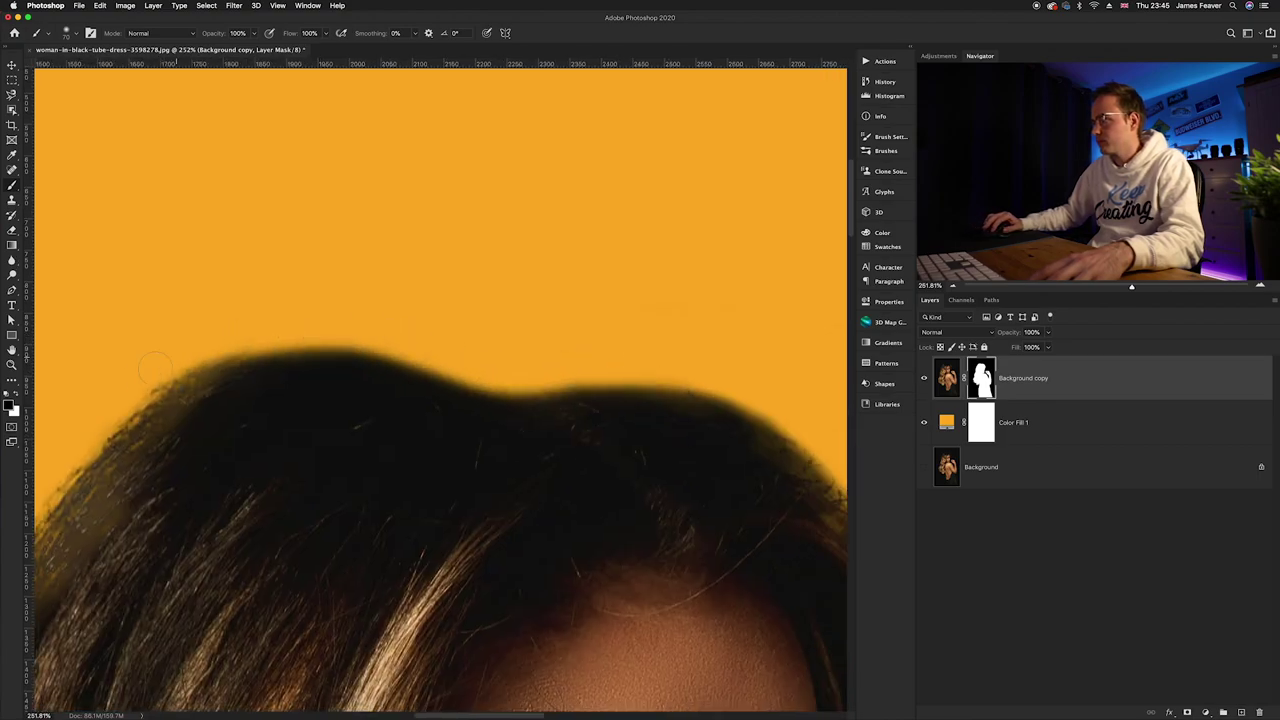
{"action": "scroll", "coordinate": [340, 380], "scroll_direction": "down", "scroll_amount": 3}
{"action": "scroll", "coordinate": [354, 379], "scroll_direction": "down", "scroll_amount": 4}
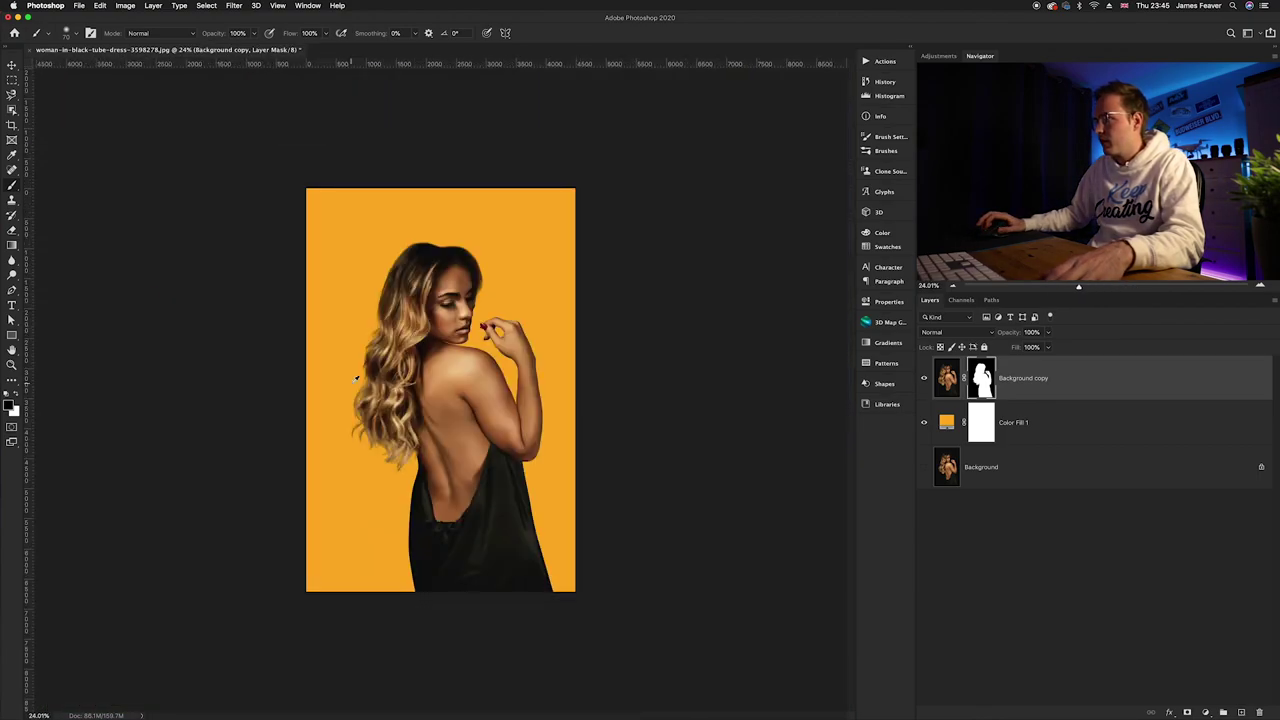
{"action": "scroll", "coordinate": [485, 361], "scroll_direction": "up", "scroll_amount": 2}
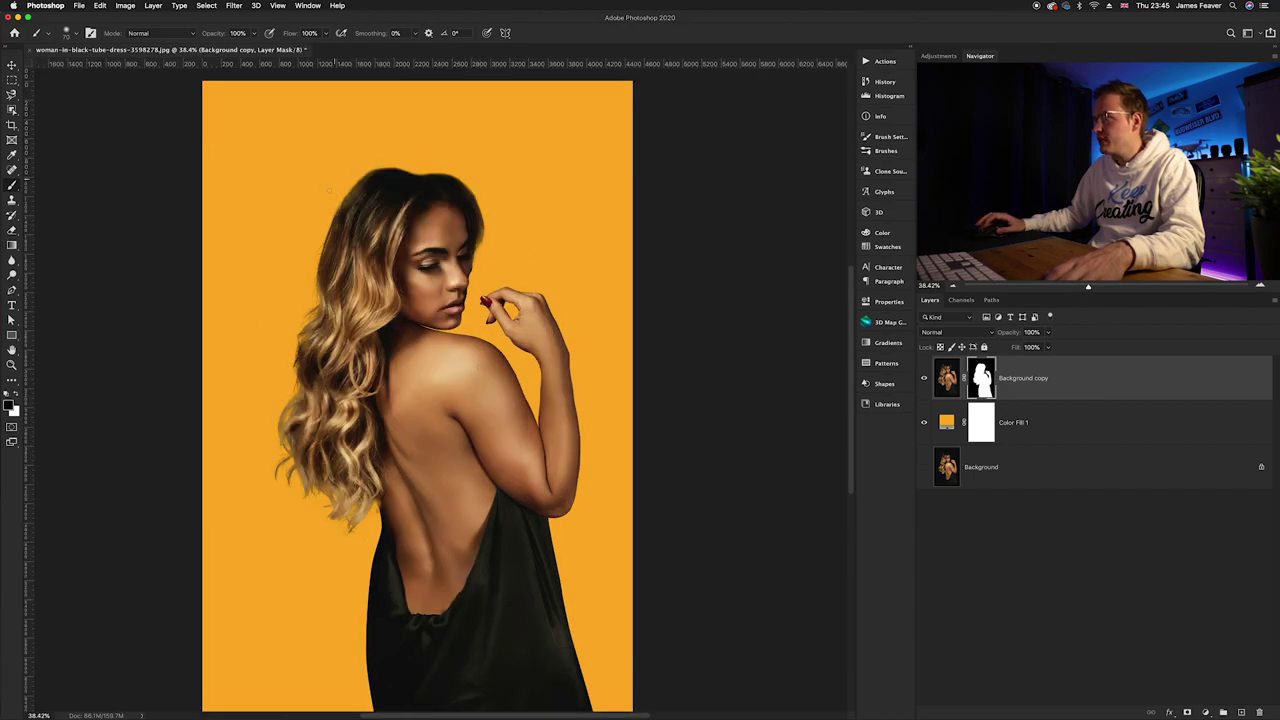
Switch to the Move tool and pick the sunset photo simon-matzinger-twukN12EN7c-unsplash.
{"action": "key", "text": "v"}
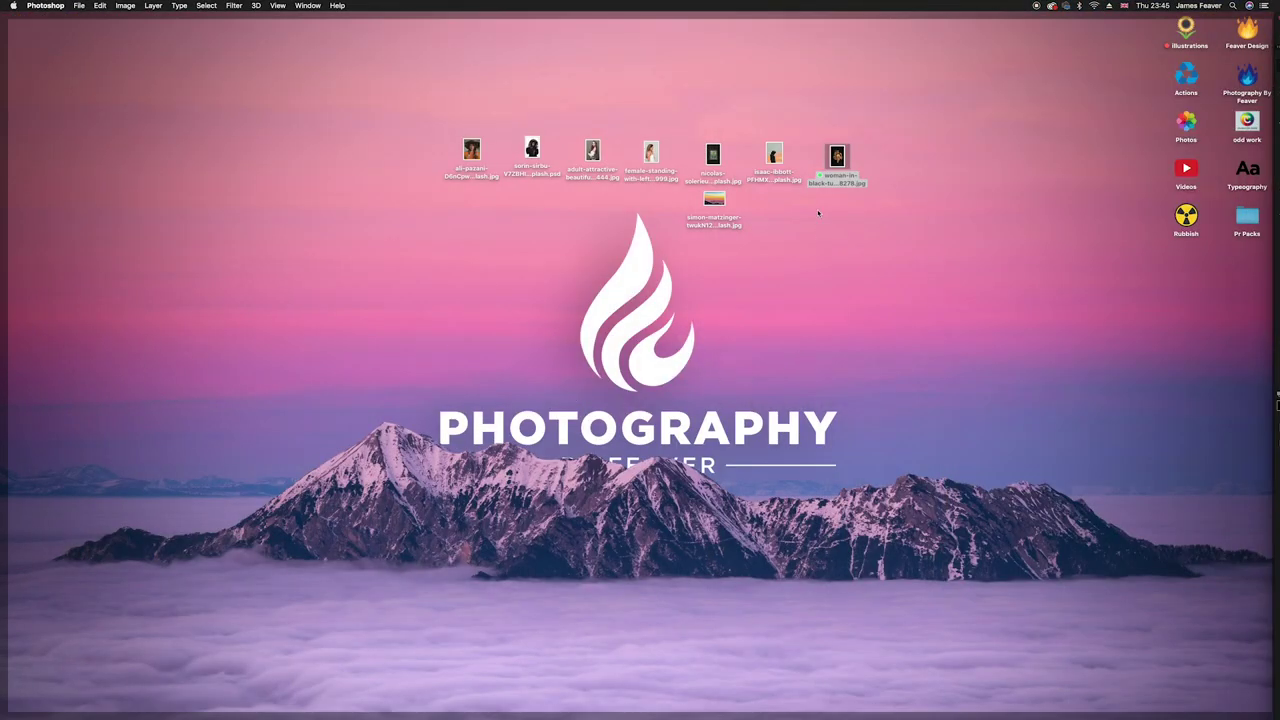
{"action": "left_click", "coordinate": [714, 200]}
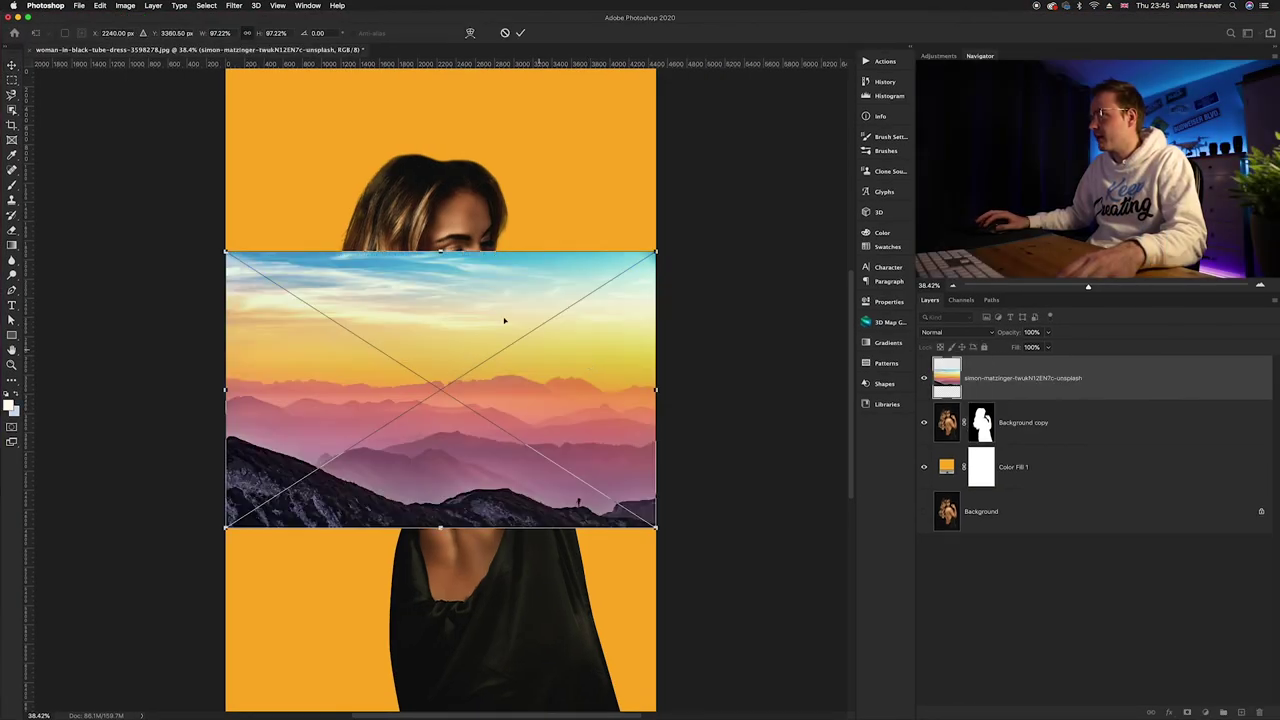
Scale the placed sunset photo to cover the canvas and move its layer below Background copy.
{"action": "key", "text": "super+minus"}
{"action": "left_click_drag", "start_coordinate": [441, 306], "coordinate": [453, 184]}
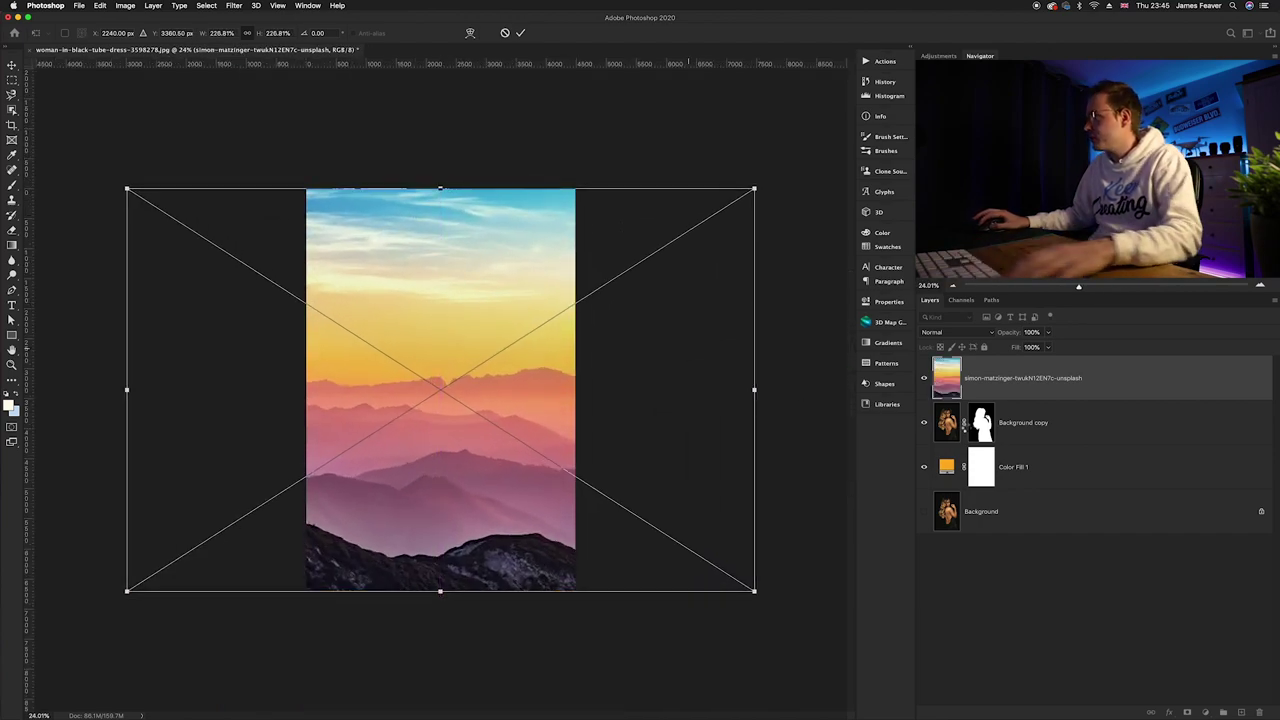
{"action": "key", "text": "Return"}
{"action": "left_click_drag", "start_coordinate": [946, 380], "coordinate": [953, 437]}
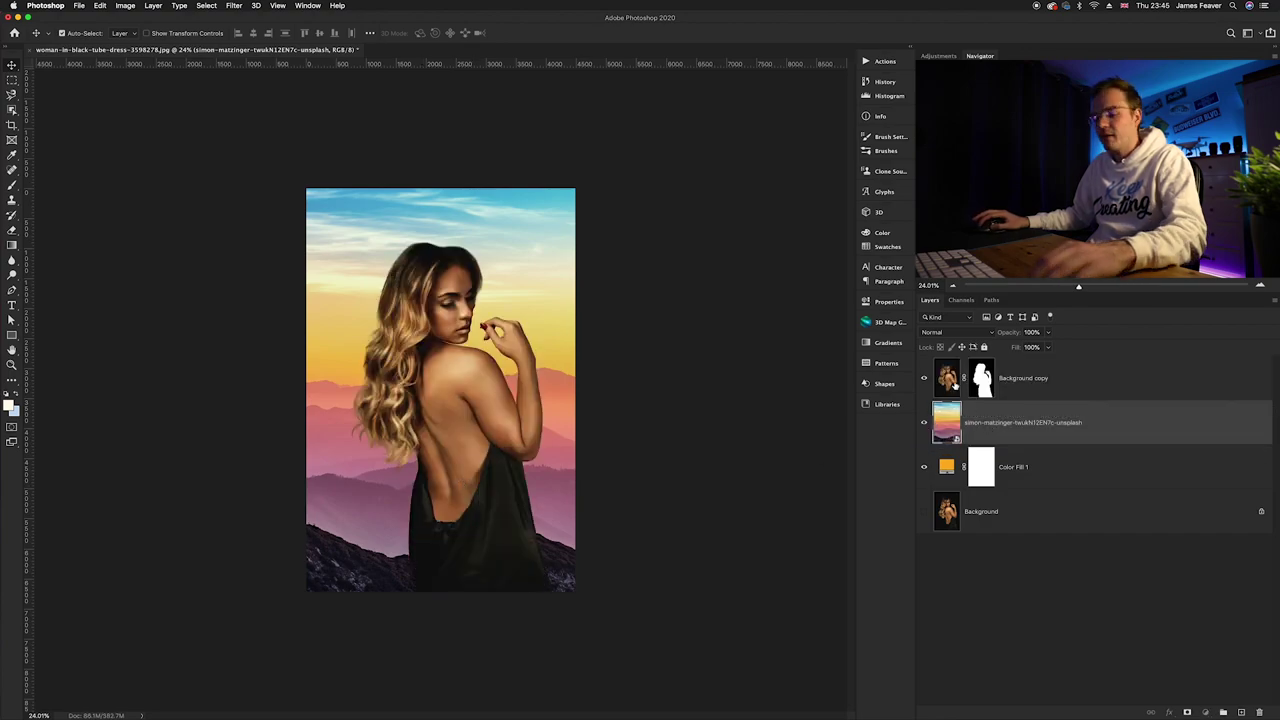
Free Transform the woman's Background copy layer to 82.2% and reposition her.
{"action": "left_click", "coordinate": [970, 385]}
{"action": "key", "text": "super+t"}
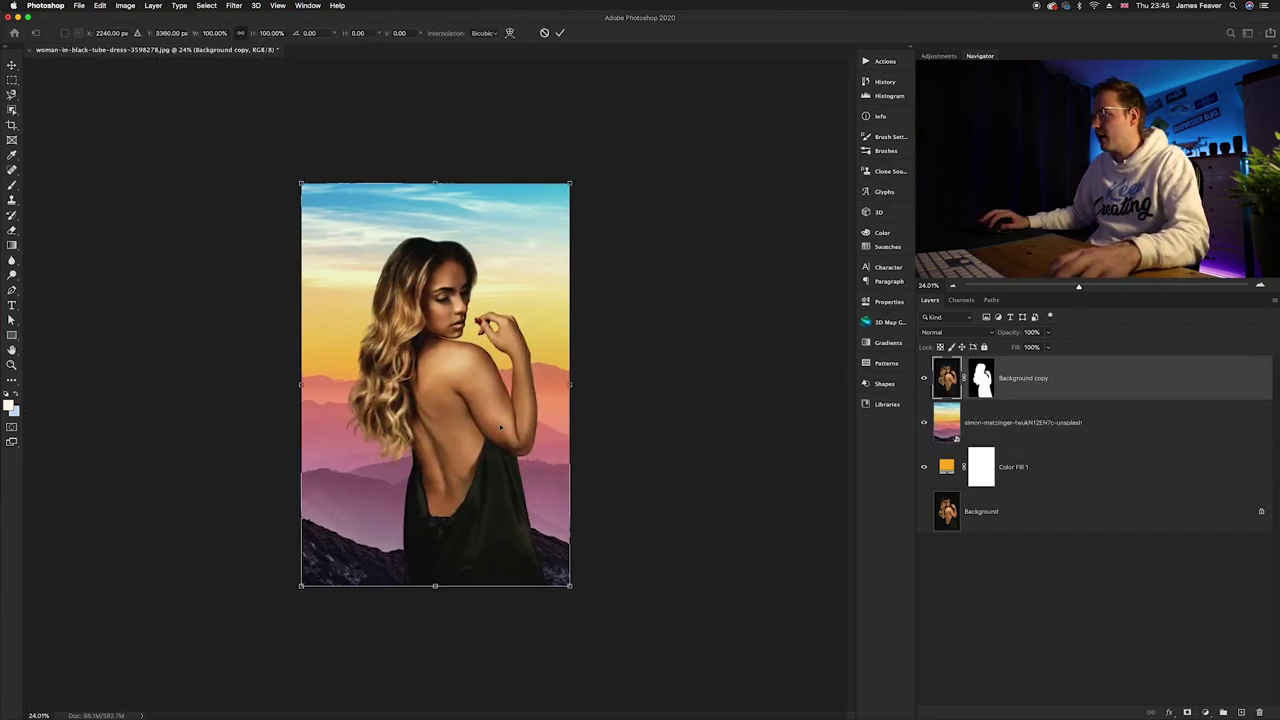
{"action": "left_click_drag", "start_coordinate": [458, 242], "coordinate": [419, 250]}
{"action": "left_click_drag", "start_coordinate": [440, 310], "coordinate": [452, 311]}
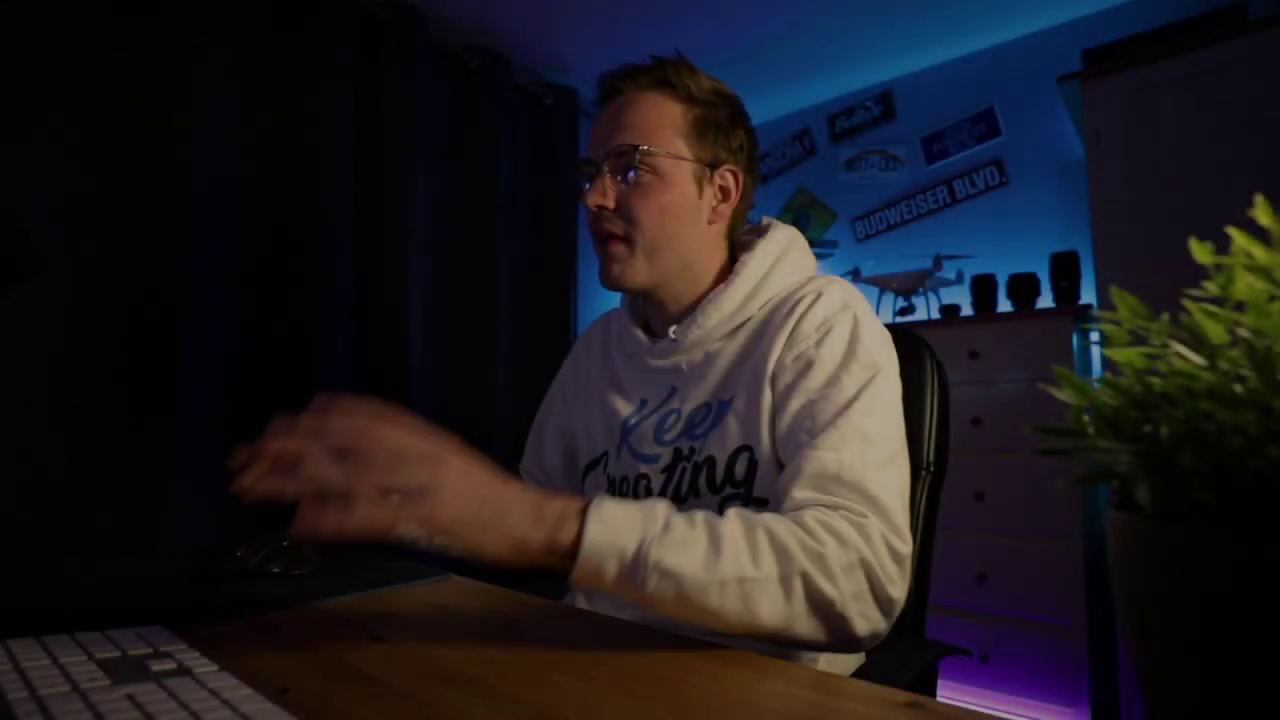